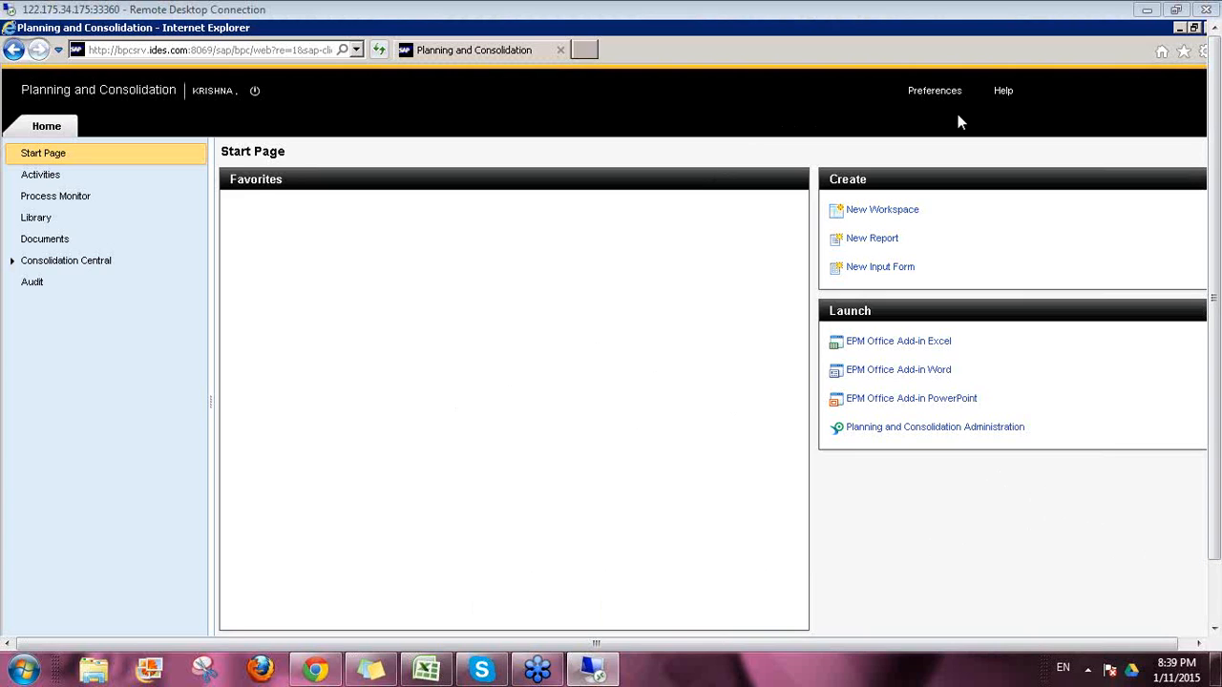
Step: Focus the remote session, scroll the start page and reveal the current page's full address
{"action": "left_click", "coordinate": [741, 309]}
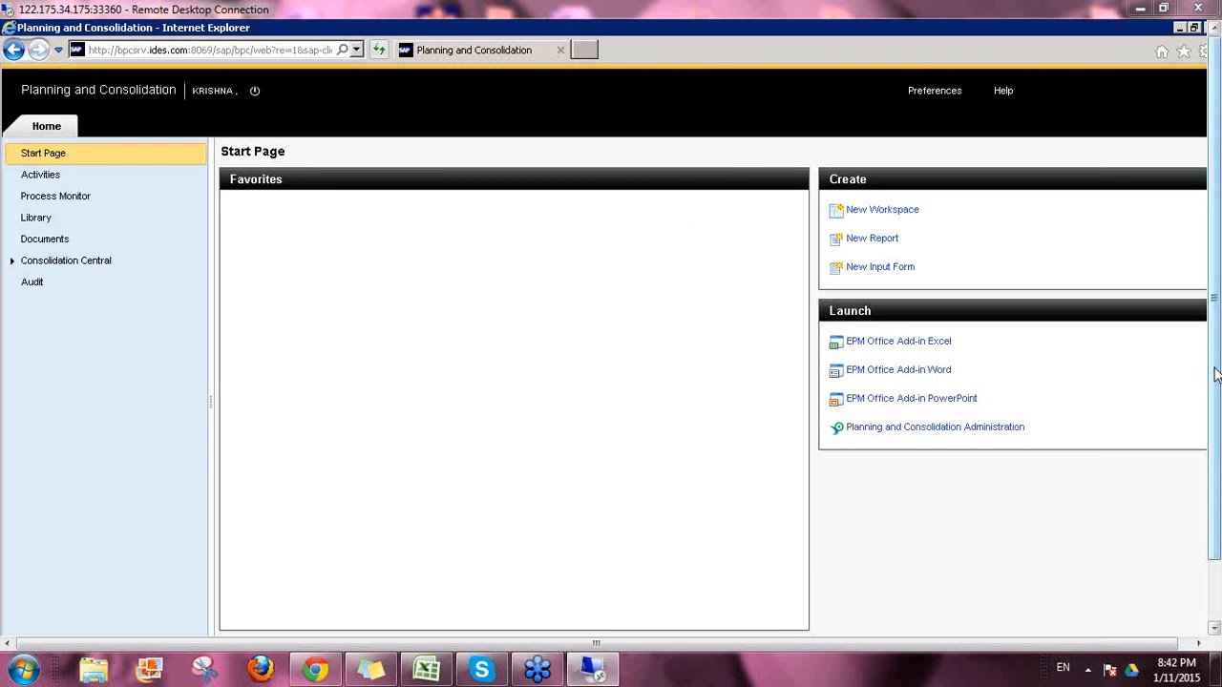
{"action": "left_click_drag", "start_coordinate": [1217, 375], "coordinate": [1213, 465]}
{"action": "left_click_drag", "start_coordinate": [1210, 423], "coordinate": [1209, 366]}
{"action": "left_click", "coordinate": [178, 49]}
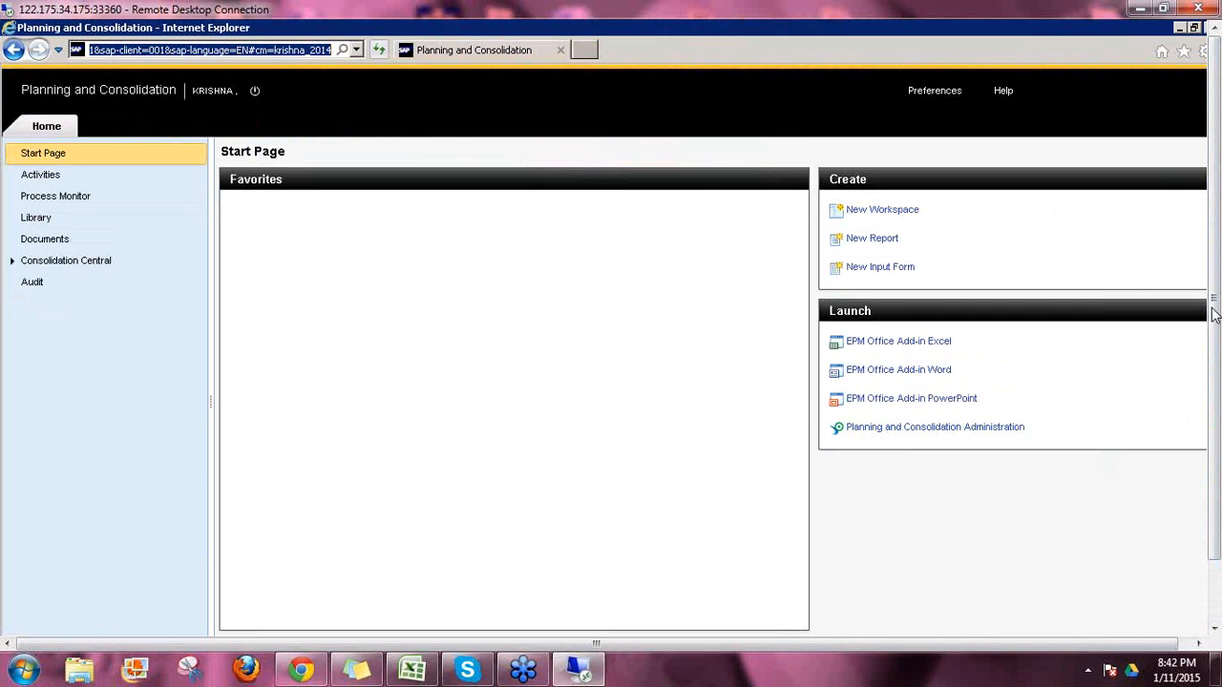
{"action": "left_click_drag", "start_coordinate": [1213, 468], "coordinate": [1215, 315]}
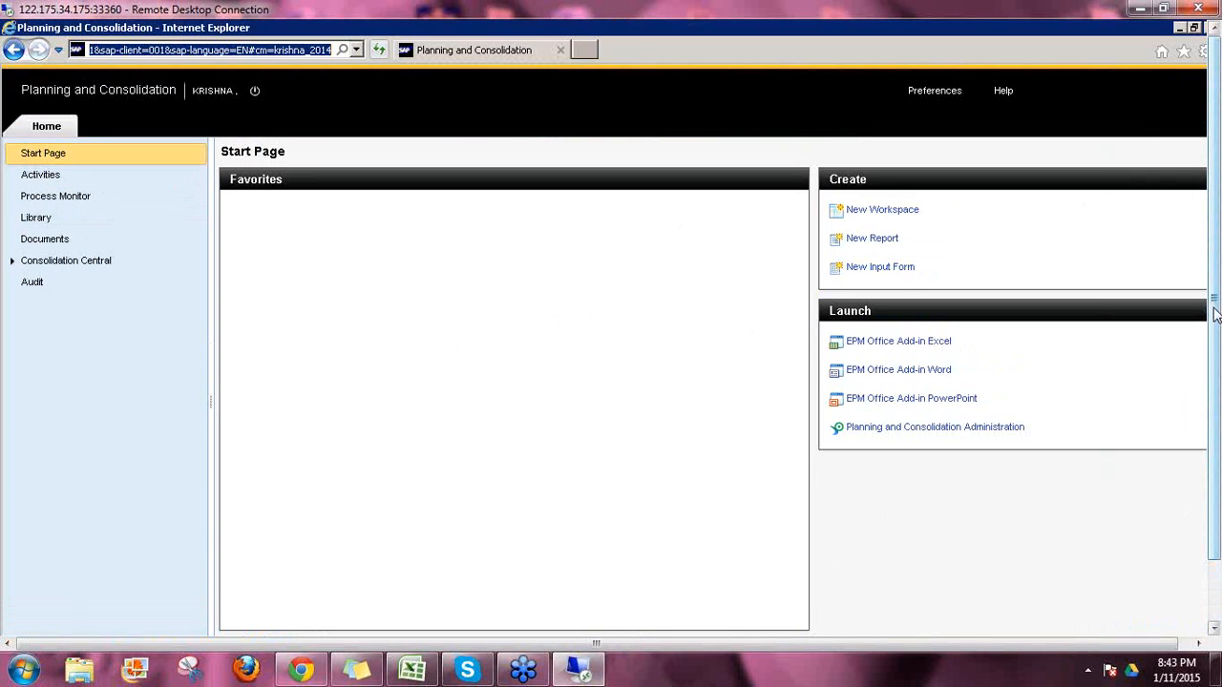
Step: Annotate the user name, work areas, Create options and Excel, Word, PowerPoint launch entries
{"action": "left_click", "coordinate": [1068, 347]}
{"action": "mouse_move", "coordinate": [239, 86]}
{"action": "left_mouse_down"}
{"action": "mouse_move", "coordinate": [193, 76]}
{"action": "mouse_move", "coordinate": [184, 100]}
{"action": "mouse_move", "coordinate": [236, 110]}
{"action": "mouse_move", "coordinate": [234, 88]}
{"action": "mouse_move", "coordinate": [255, 108]}
{"action": "mouse_move", "coordinate": [276, 83]}
{"action": "left_mouse_up"}
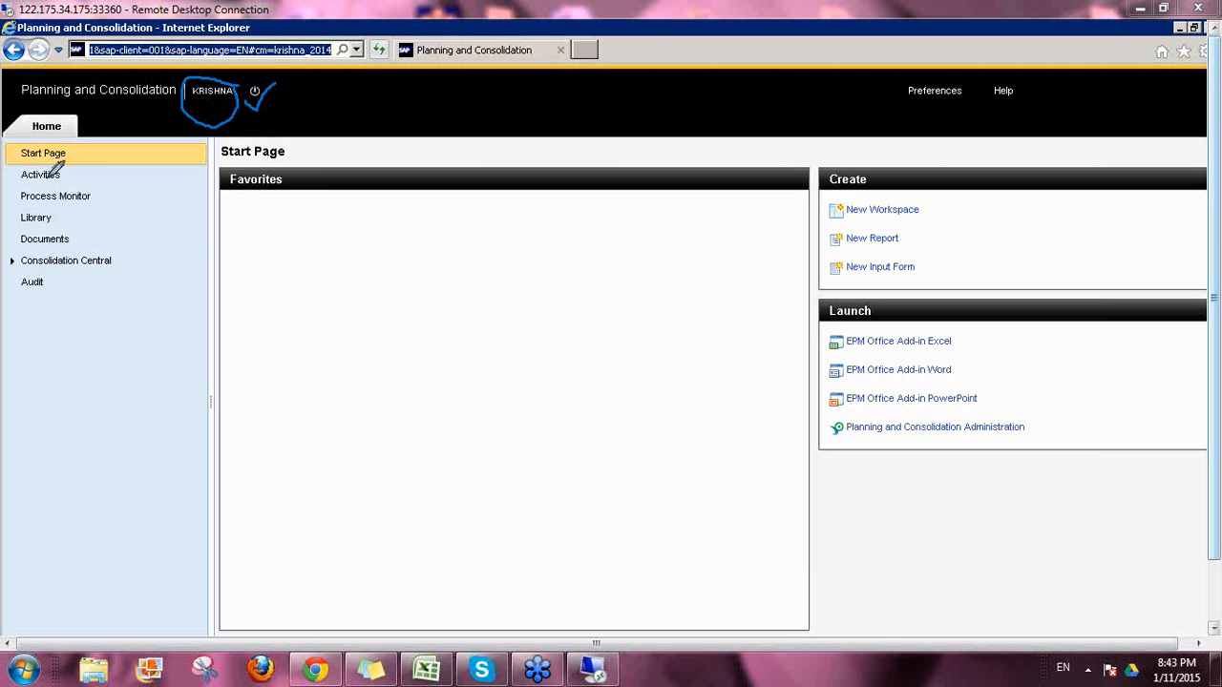
{"action": "mouse_move", "coordinate": [133, 148]}
{"action": "left_mouse_down"}
{"action": "mouse_move", "coordinate": [136, 306]}
{"action": "mouse_move", "coordinate": [176, 263]}
{"action": "left_mouse_up"}
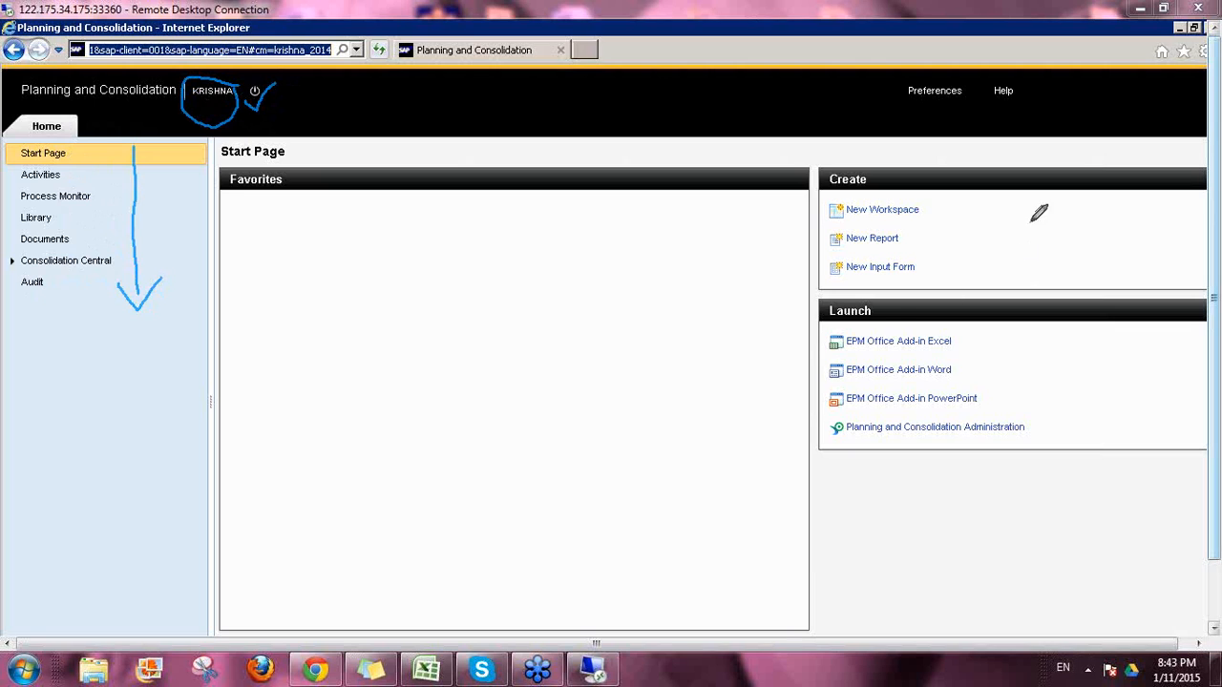
{"action": "mouse_move", "coordinate": [817, 292]}
{"action": "left_mouse_down"}
{"action": "mouse_move", "coordinate": [1069, 307]}
{"action": "mouse_move", "coordinate": [1083, 445]}
{"action": "mouse_move", "coordinate": [823, 472]}
{"action": "mouse_move", "coordinate": [808, 294]}
{"action": "mouse_move", "coordinate": [836, 286]}
{"action": "left_mouse_up"}
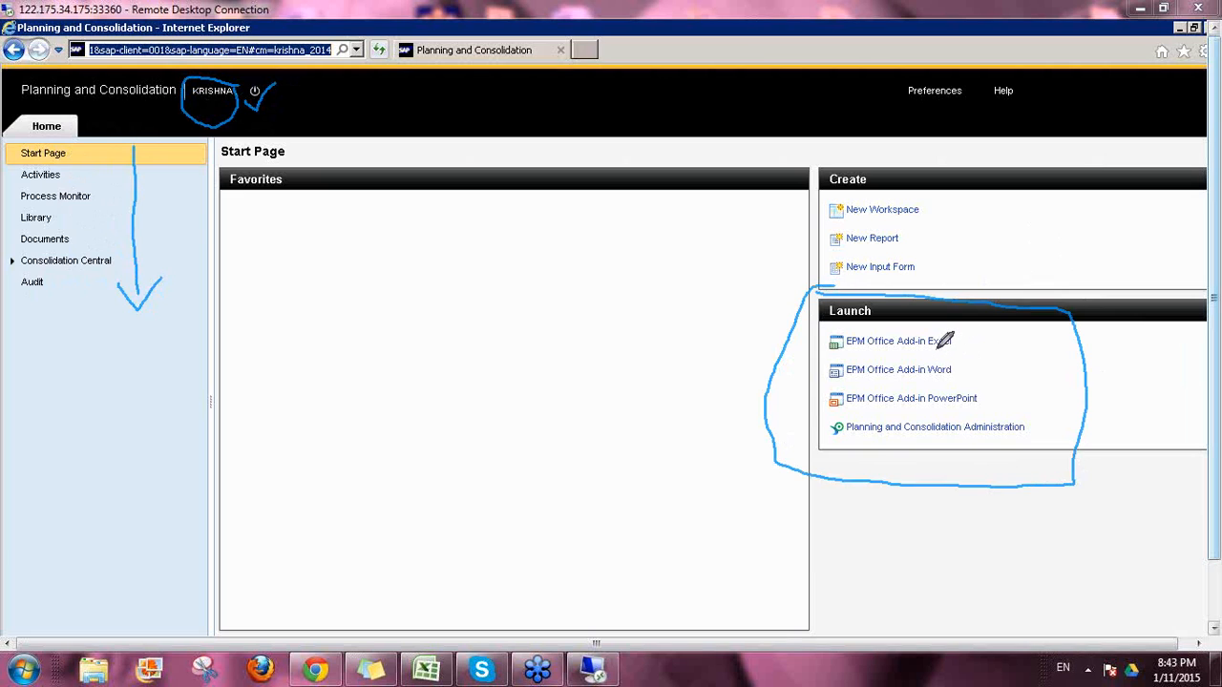
{"action": "mouse_move", "coordinate": [937, 348]}
{"action": "left_mouse_down"}
{"action": "mouse_move", "coordinate": [946, 358]}
{"action": "mouse_move", "coordinate": [977, 334]}
{"action": "left_mouse_up"}
{"action": "left_click_drag", "start_coordinate": [935, 378], "coordinate": [978, 363]}
{"action": "mouse_move", "coordinate": [933, 408]}
{"action": "left_mouse_down"}
{"action": "mouse_move", "coordinate": [975, 389]}
{"action": "mouse_move", "coordinate": [840, 403]}
{"action": "mouse_move", "coordinate": [817, 434]}
{"action": "mouse_move", "coordinate": [999, 449]}
{"action": "mouse_move", "coordinate": [1035, 417]}
{"action": "mouse_move", "coordinate": [1054, 421]}
{"action": "left_mouse_up"}
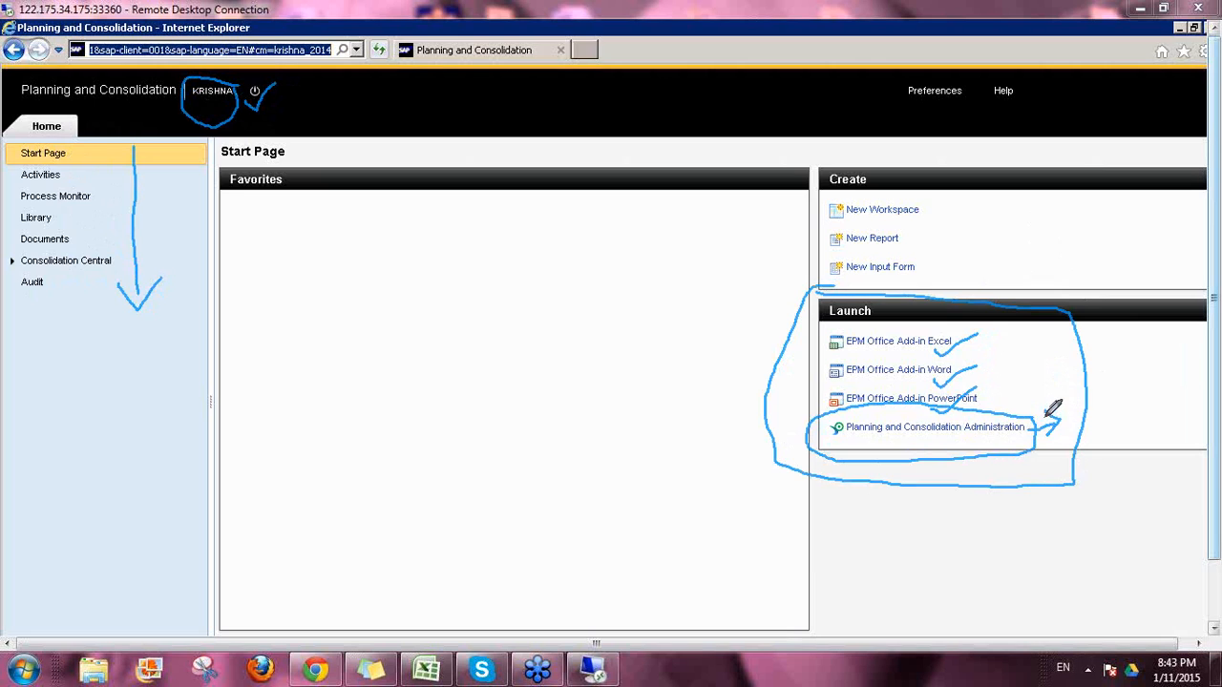
Step: Mark the Administration entry, clear all annotations and scroll to the krishna_2014 footer
{"action": "left_click_drag", "start_coordinate": [1045, 416], "coordinate": [1054, 442]}
{"action": "left_click_drag", "start_coordinate": [853, 451], "coordinate": [911, 433]}
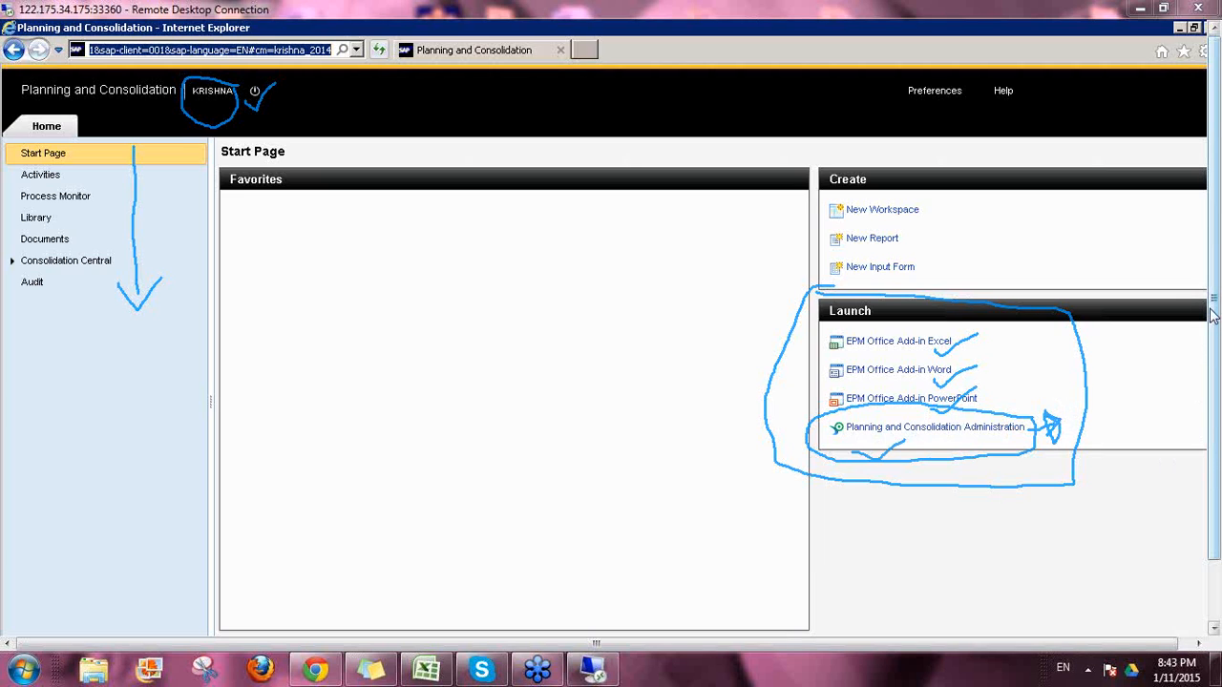
{"action": "left_click", "coordinate": [1101, 426]}
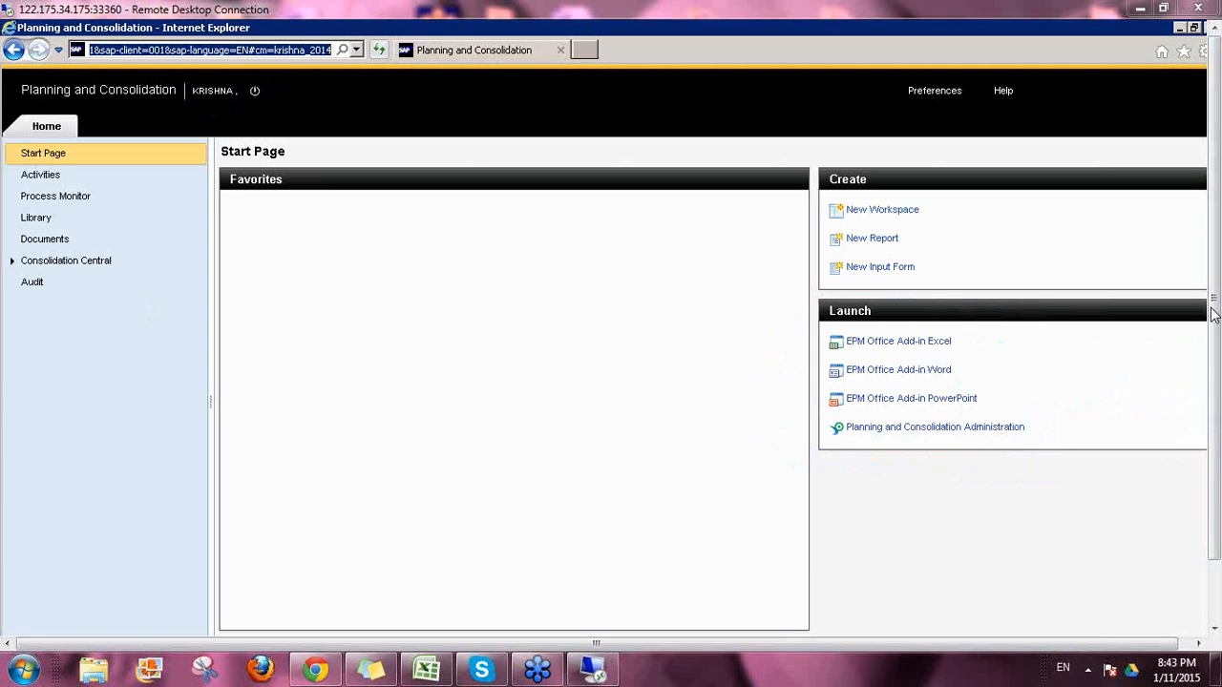
{"action": "left_click_drag", "start_coordinate": [1214, 438], "coordinate": [1214, 507]}
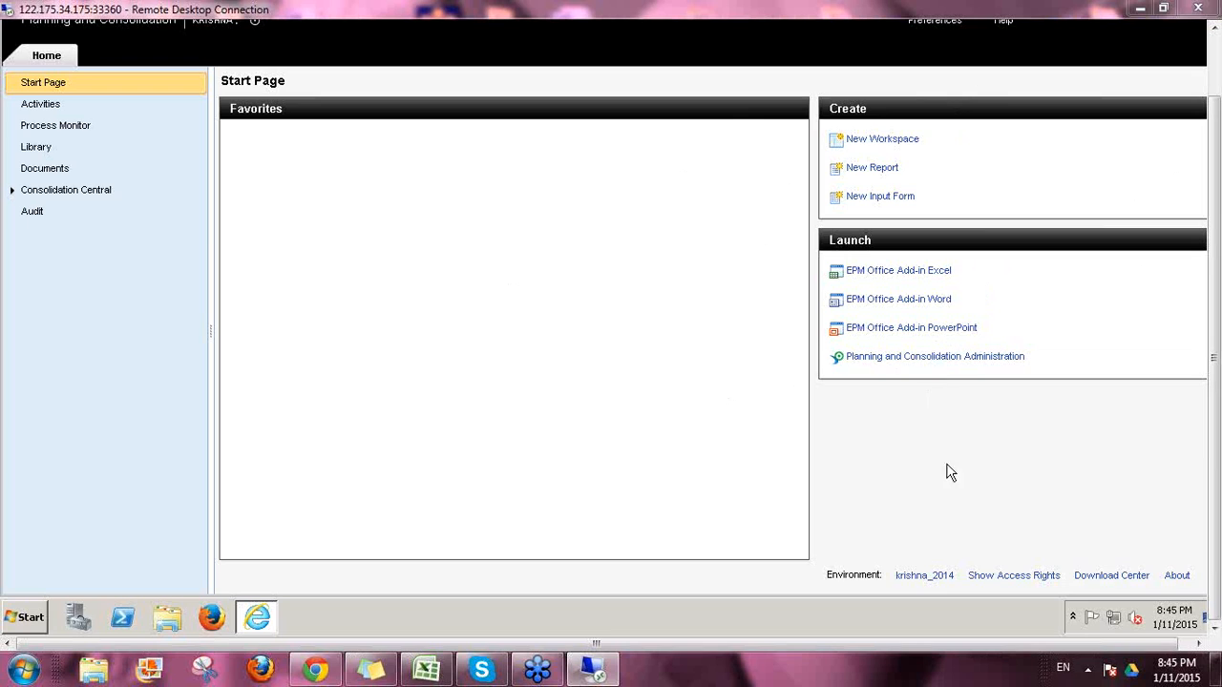
{"action": "left_click", "coordinate": [925, 576]}
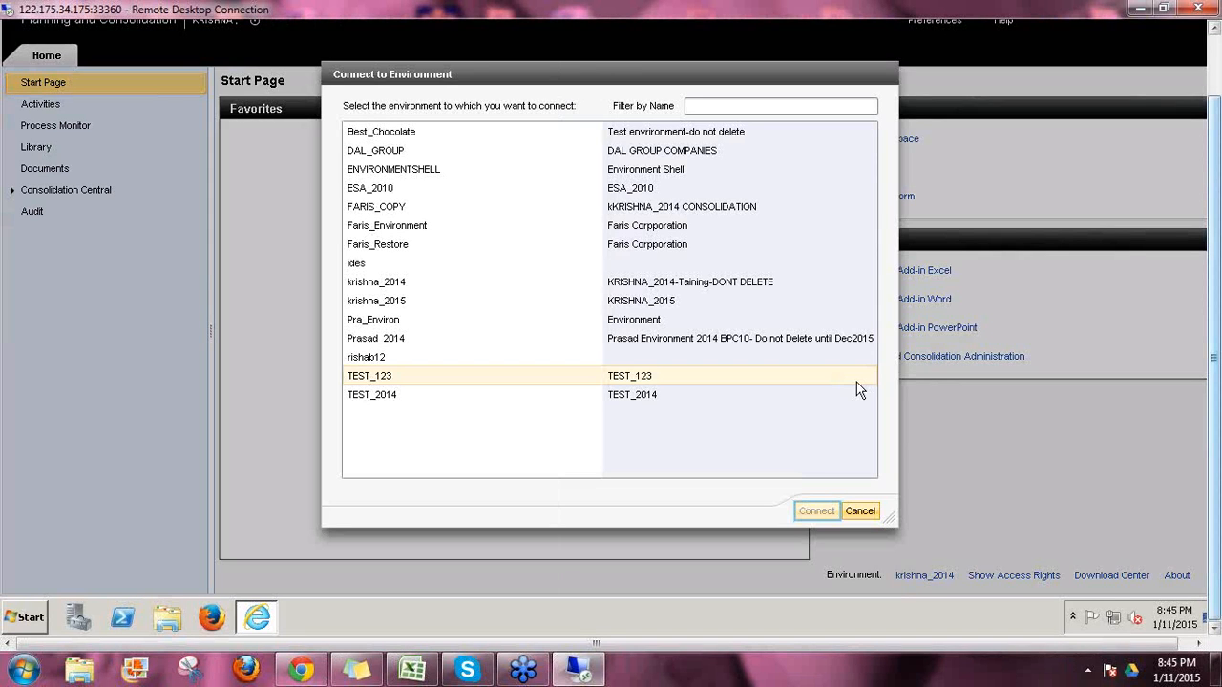
{"action": "left_click", "coordinate": [406, 170]}
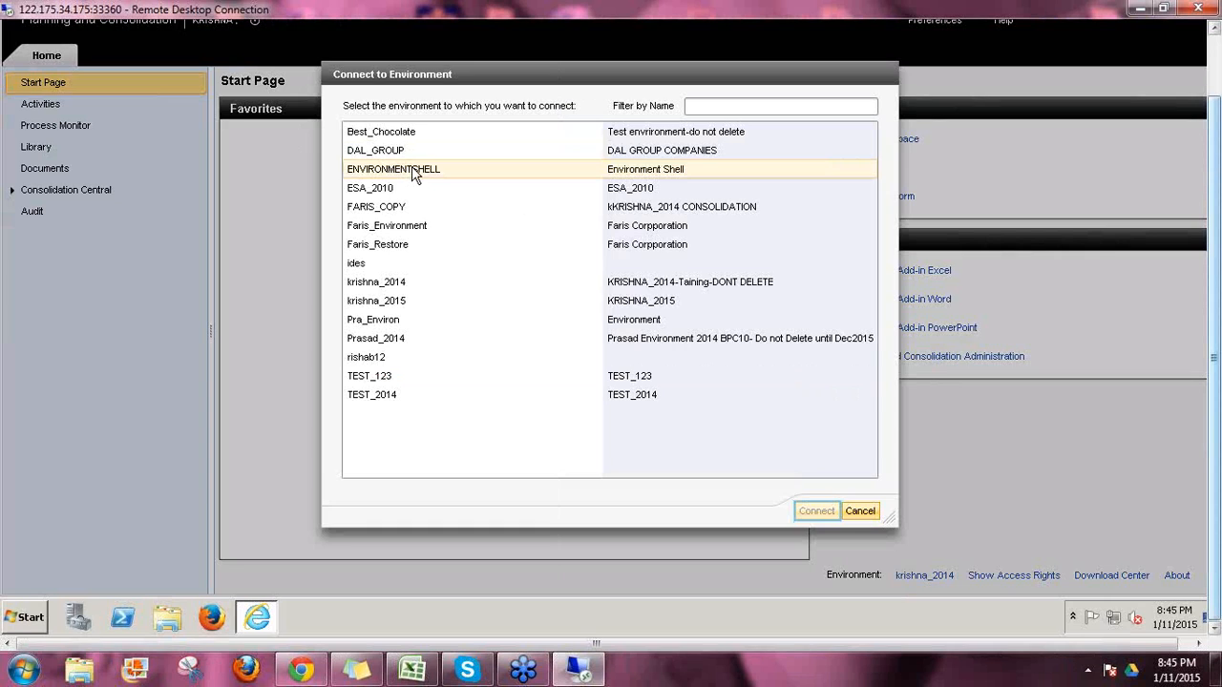
{"action": "left_click", "coordinate": [413, 171]}
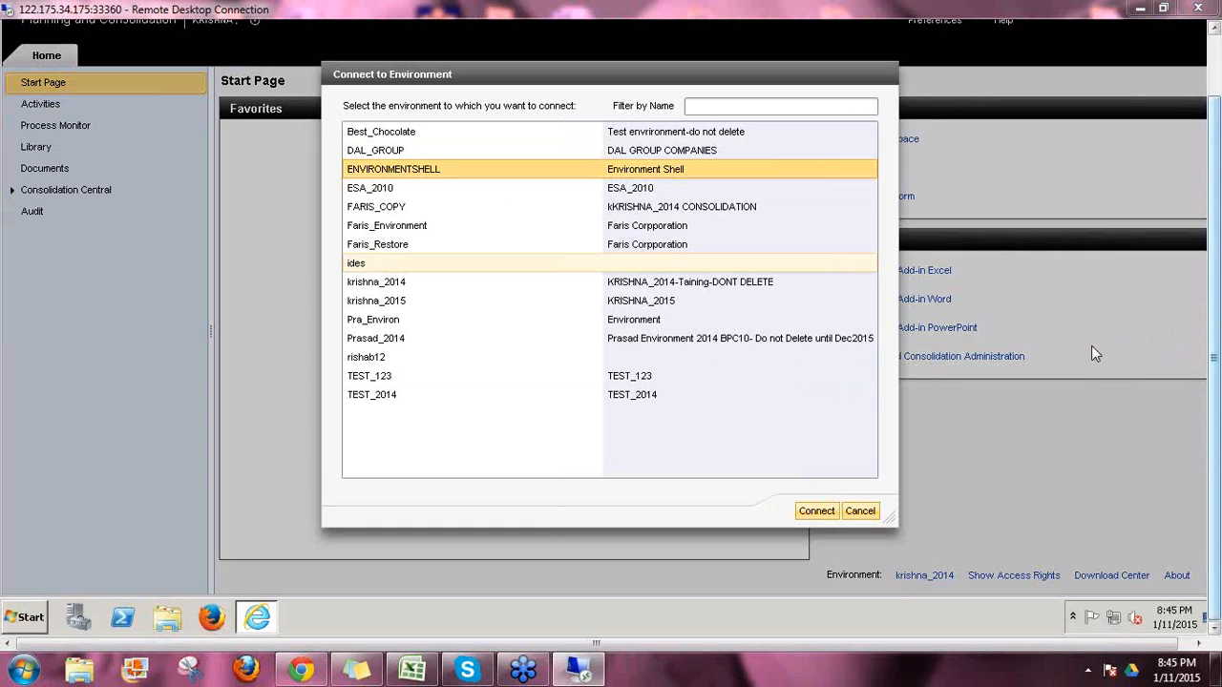
{"action": "mouse_move", "coordinate": [341, 188]}
{"action": "left_mouse_down"}
{"action": "mouse_move", "coordinate": [460, 183]}
{"action": "mouse_move", "coordinate": [470, 164]}
{"action": "mouse_move", "coordinate": [346, 157]}
{"action": "mouse_move", "coordinate": [329, 164]}
{"action": "mouse_move", "coordinate": [339, 184]}
{"action": "left_mouse_up"}
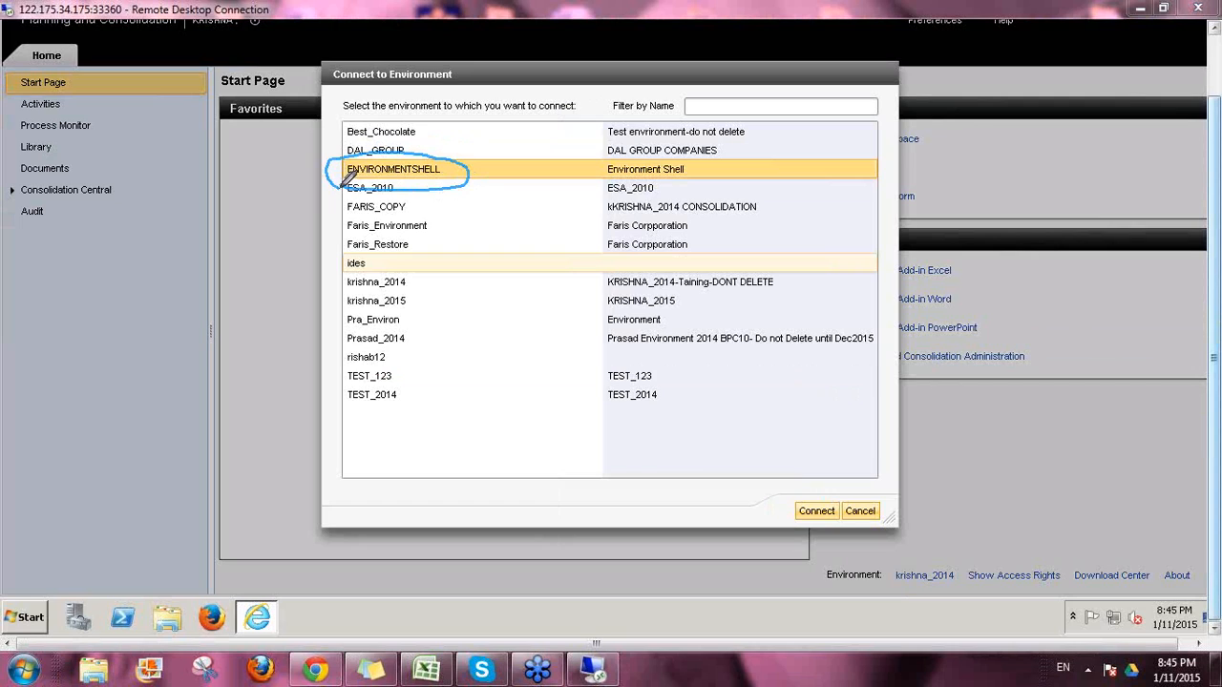
{"action": "mouse_move", "coordinate": [456, 173]}
{"action": "left_mouse_down"}
{"action": "mouse_move", "coordinate": [504, 152]}
{"action": "mouse_move", "coordinate": [498, 164]}
{"action": "left_mouse_up"}
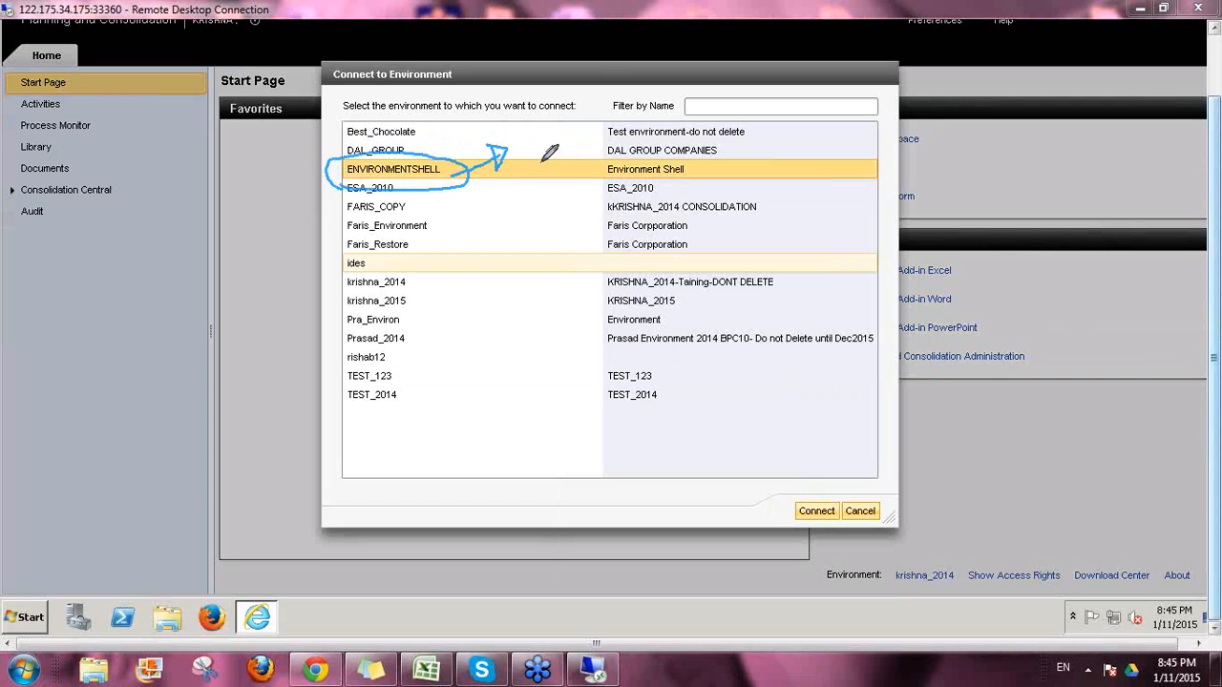
{"action": "left_click_drag", "start_coordinate": [422, 132], "coordinate": [461, 107]}
{"action": "left_click_drag", "start_coordinate": [431, 229], "coordinate": [472, 210]}
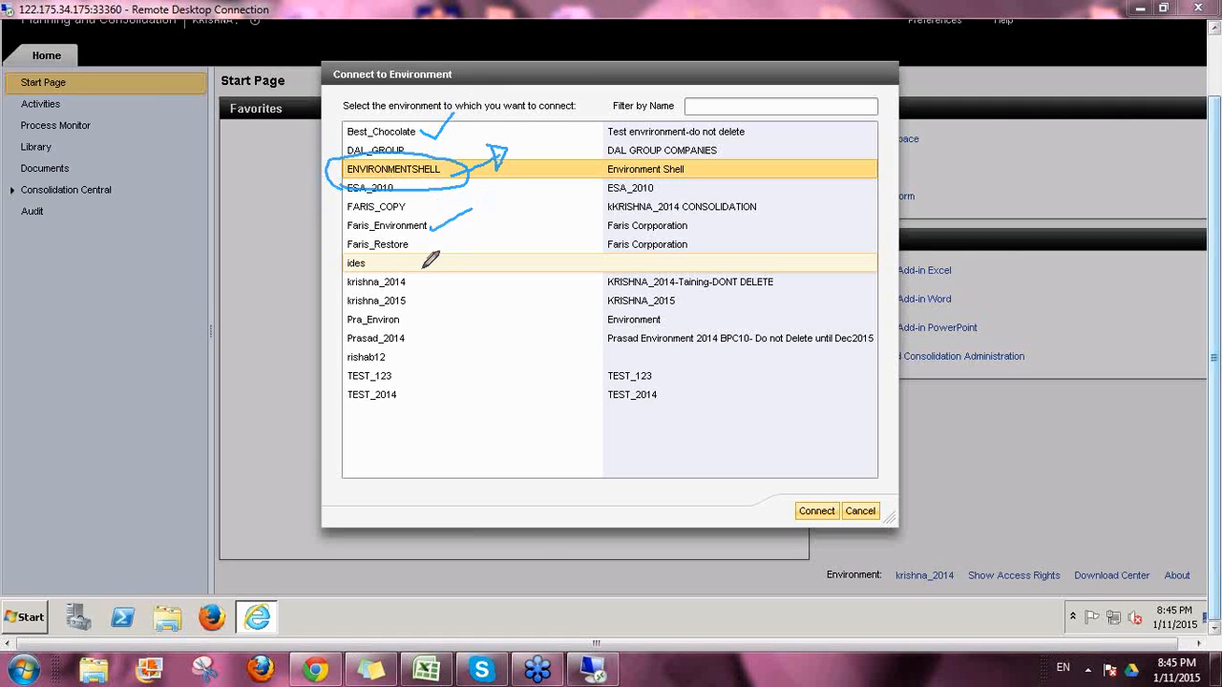
{"action": "left_click_drag", "start_coordinate": [409, 286], "coordinate": [447, 258]}
{"action": "mouse_move", "coordinate": [340, 174]}
{"action": "left_mouse_down"}
{"action": "mouse_move", "coordinate": [329, 250]}
{"action": "mouse_move", "coordinate": [346, 283]}
{"action": "left_mouse_up"}
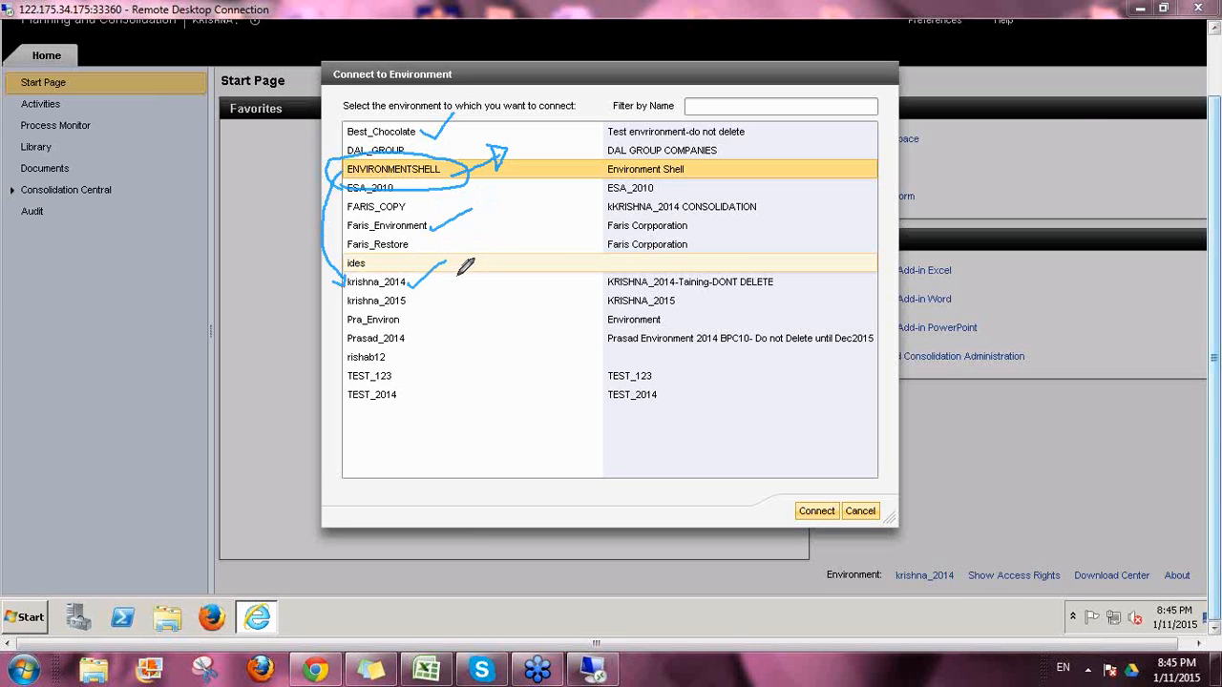
{"action": "left_click_drag", "start_coordinate": [339, 294], "coordinate": [405, 289]}
{"action": "mouse_move", "coordinate": [512, 173]}
{"action": "left_mouse_down"}
{"action": "mouse_move", "coordinate": [544, 189]}
{"action": "mouse_move", "coordinate": [510, 179]}
{"action": "mouse_move", "coordinate": [539, 169]}
{"action": "mouse_move", "coordinate": [496, 202]}
{"action": "left_mouse_up"}
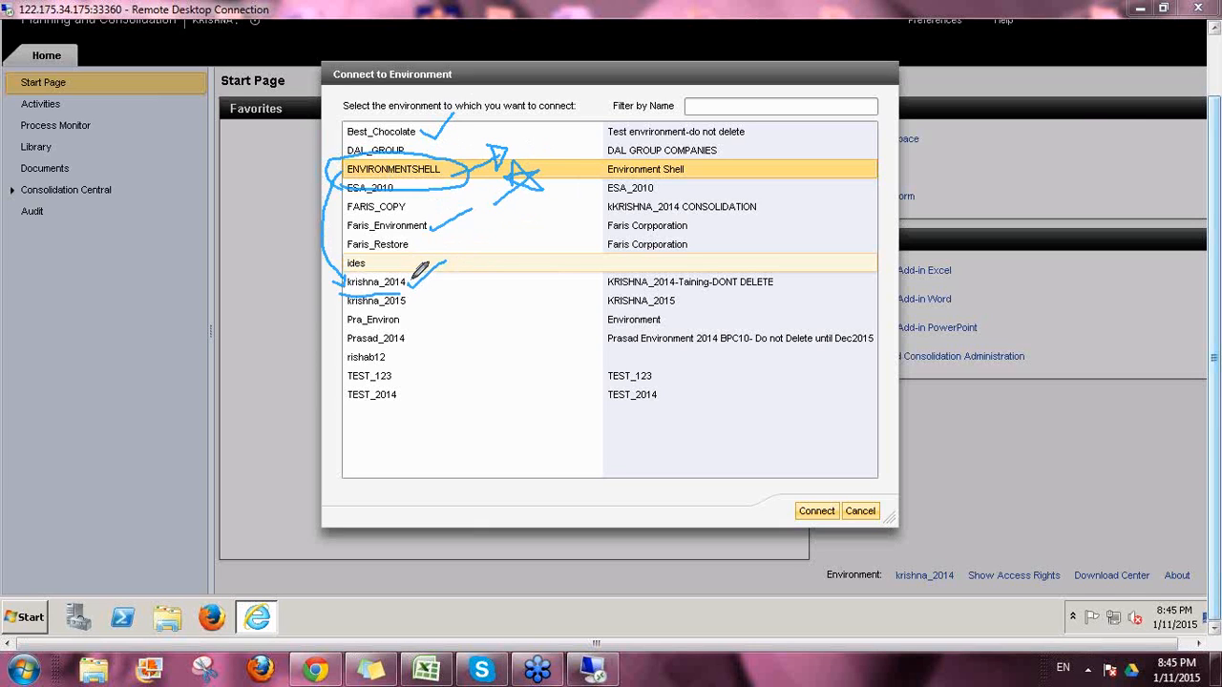
{"action": "left_click_drag", "start_coordinate": [420, 272], "coordinate": [432, 285]}
{"action": "mouse_move", "coordinate": [474, 181]}
{"action": "left_mouse_down"}
{"action": "mouse_move", "coordinate": [502, 287]}
{"action": "mouse_move", "coordinate": [496, 296]}
{"action": "mouse_move", "coordinate": [487, 283]}
{"action": "mouse_move", "coordinate": [487, 308]}
{"action": "mouse_move", "coordinate": [504, 319]}
{"action": "mouse_move", "coordinate": [531, 300]}
{"action": "left_mouse_up"}
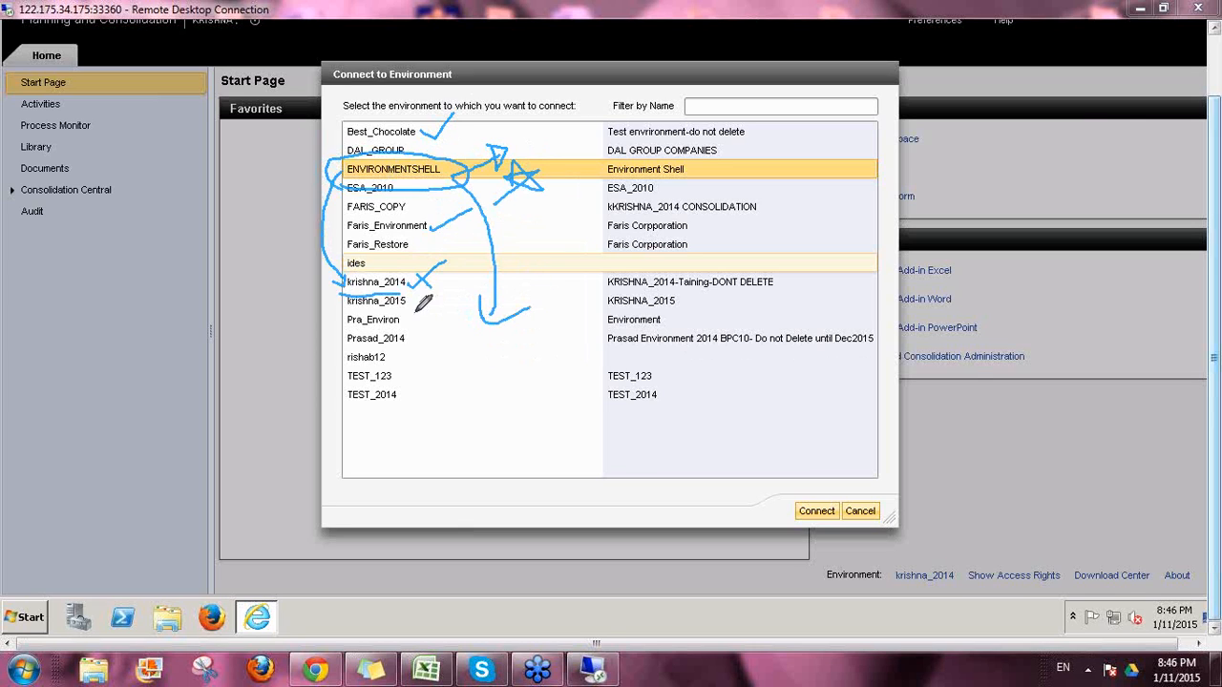
{"action": "left_click_drag", "start_coordinate": [399, 313], "coordinate": [419, 315]}
{"action": "mouse_move", "coordinate": [898, 576]}
{"action": "left_mouse_down"}
{"action": "mouse_move", "coordinate": [955, 590]}
{"action": "mouse_move", "coordinate": [958, 552]}
{"action": "mouse_move", "coordinate": [907, 548]}
{"action": "mouse_move", "coordinate": [891, 569]}
{"action": "mouse_move", "coordinate": [902, 590]}
{"action": "left_mouse_up"}
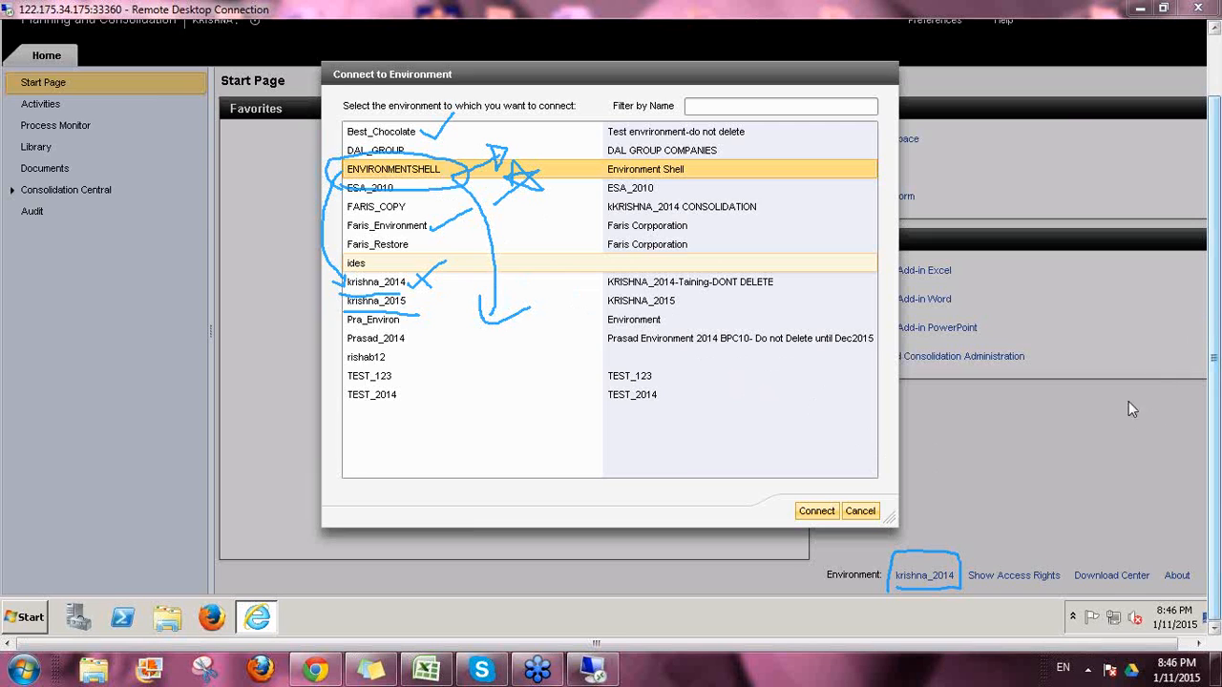
{"action": "key", "text": "Escape"}
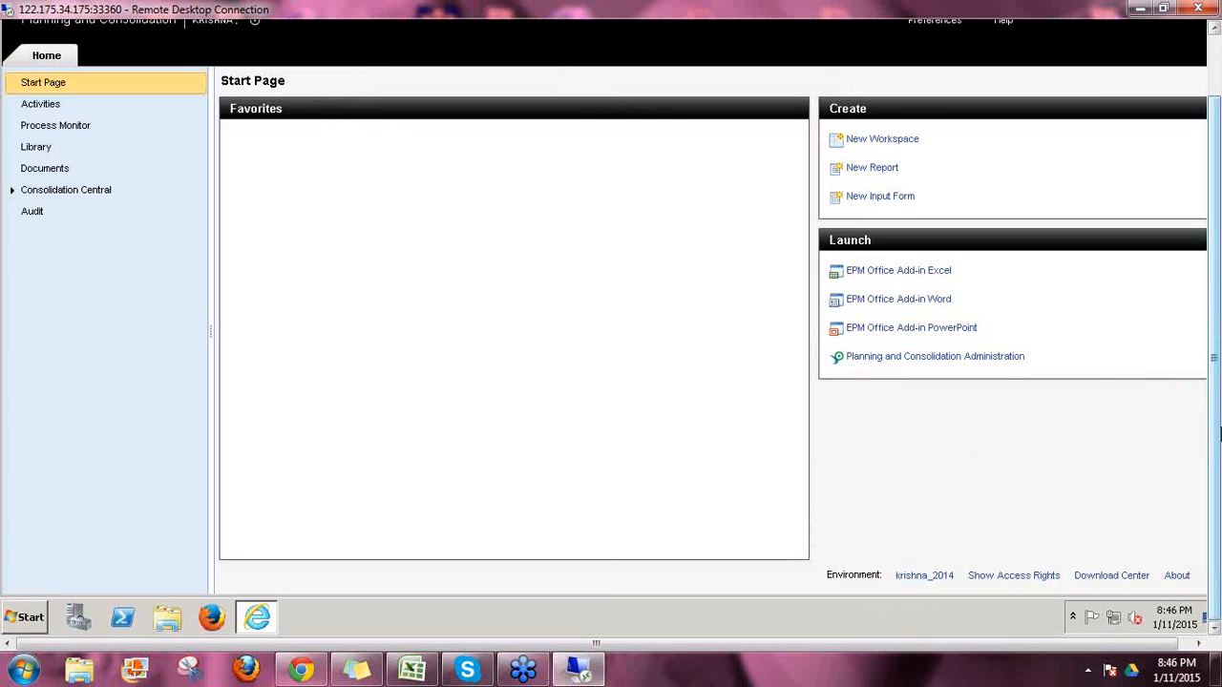
Step: From krishna_2014 administration, list all environments and start copying ENVIRONMENTSHELL
{"action": "left_click_drag", "start_coordinate": [1216, 426], "coordinate": [1212, 374]}
{"action": "left_click", "coordinate": [884, 421]}
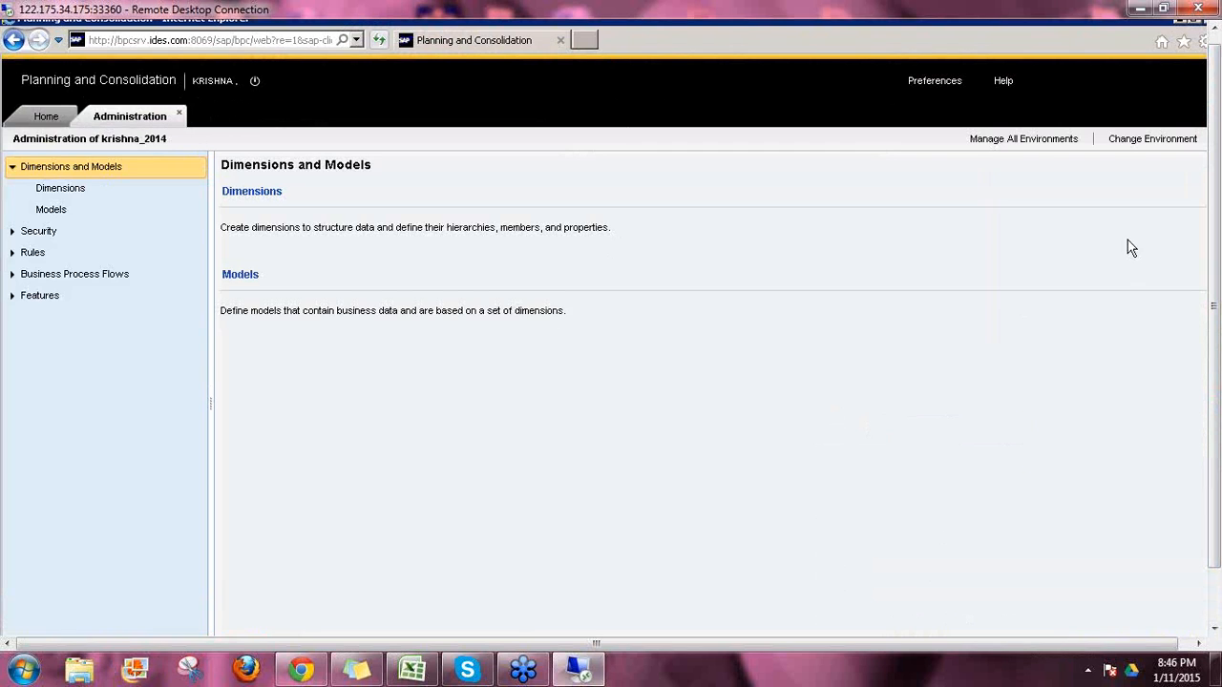
{"action": "left_click", "coordinate": [1013, 144]}
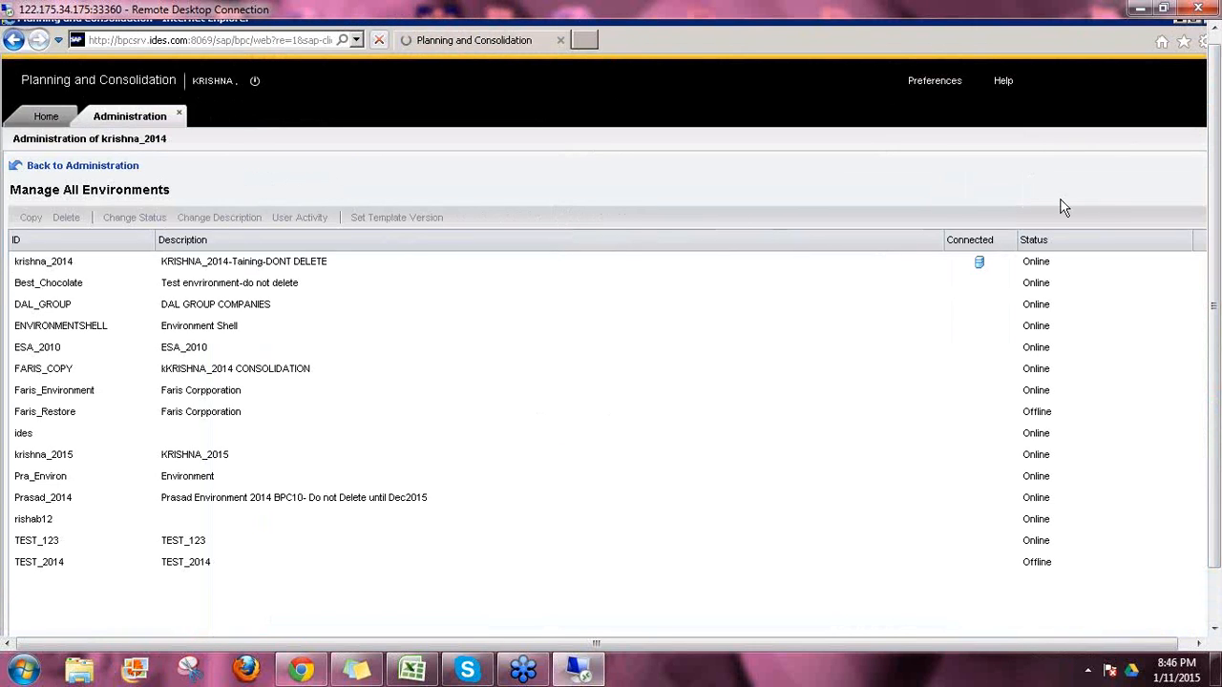
{"action": "left_click", "coordinate": [112, 328]}
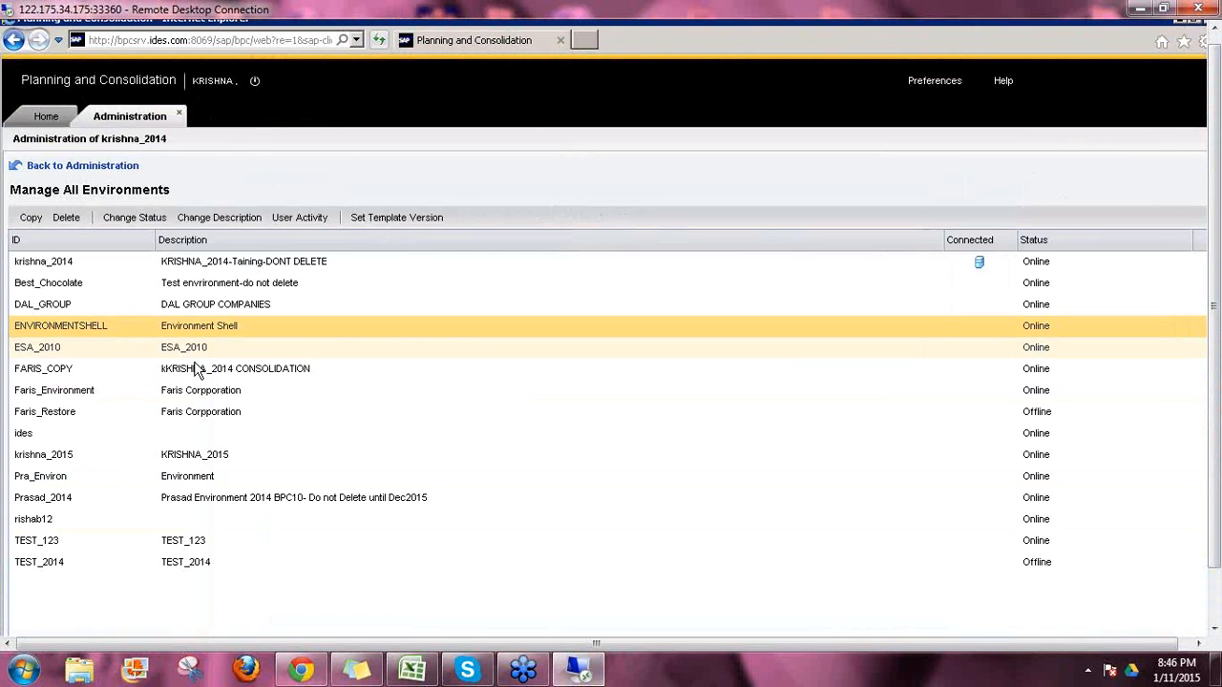
{"action": "left_click", "coordinate": [33, 225]}
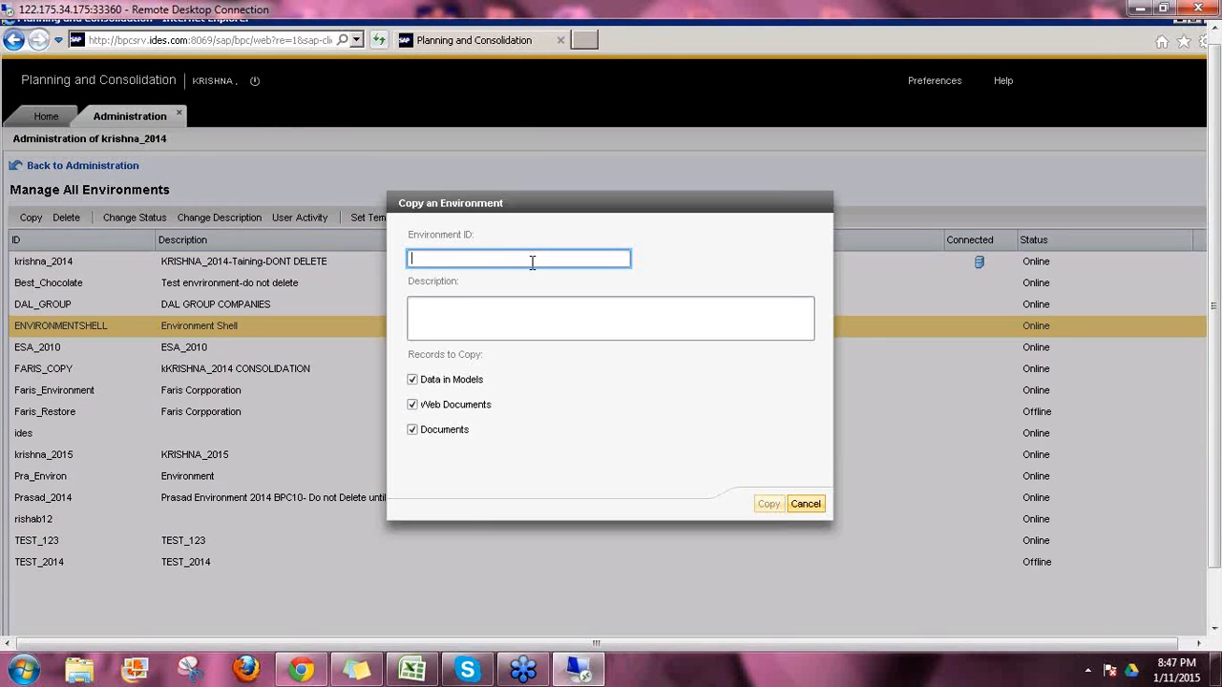
Step: Copy the environment as 2015, excluding Web Documents and Documents
{"action": "type", "text": "2015"}
{"action": "double_click", "coordinate": [532, 263]}
{"action": "key", "text": "Tab"}
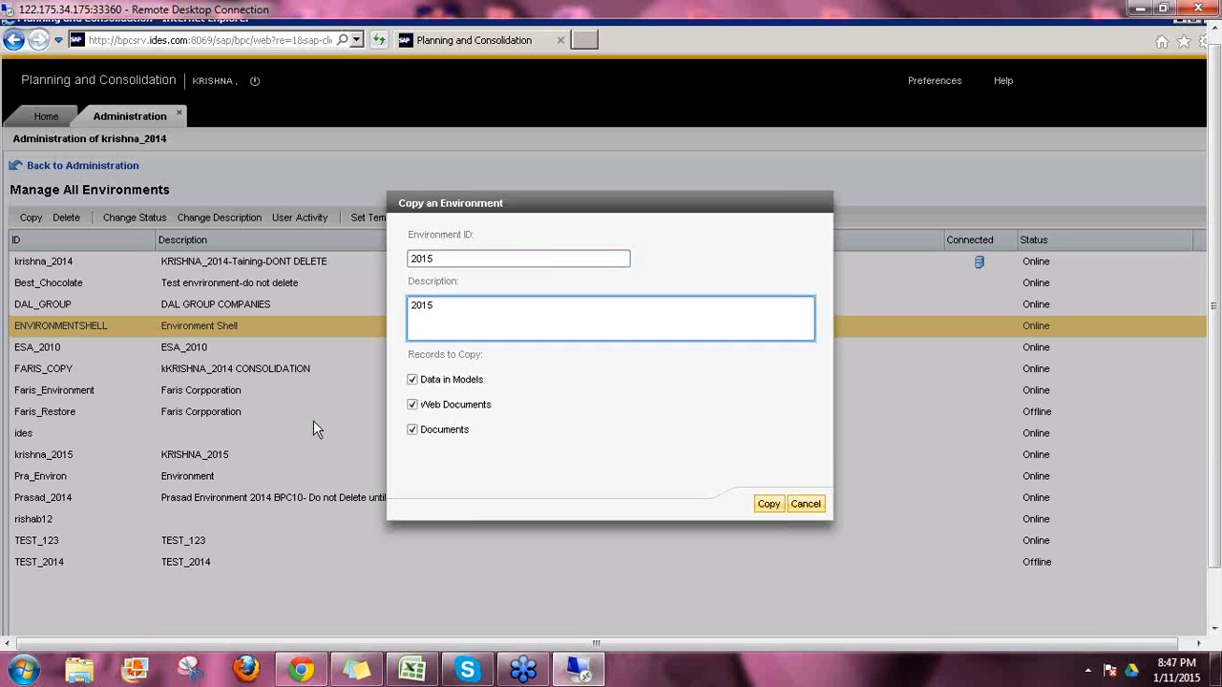
{"action": "left_click", "coordinate": [415, 381]}
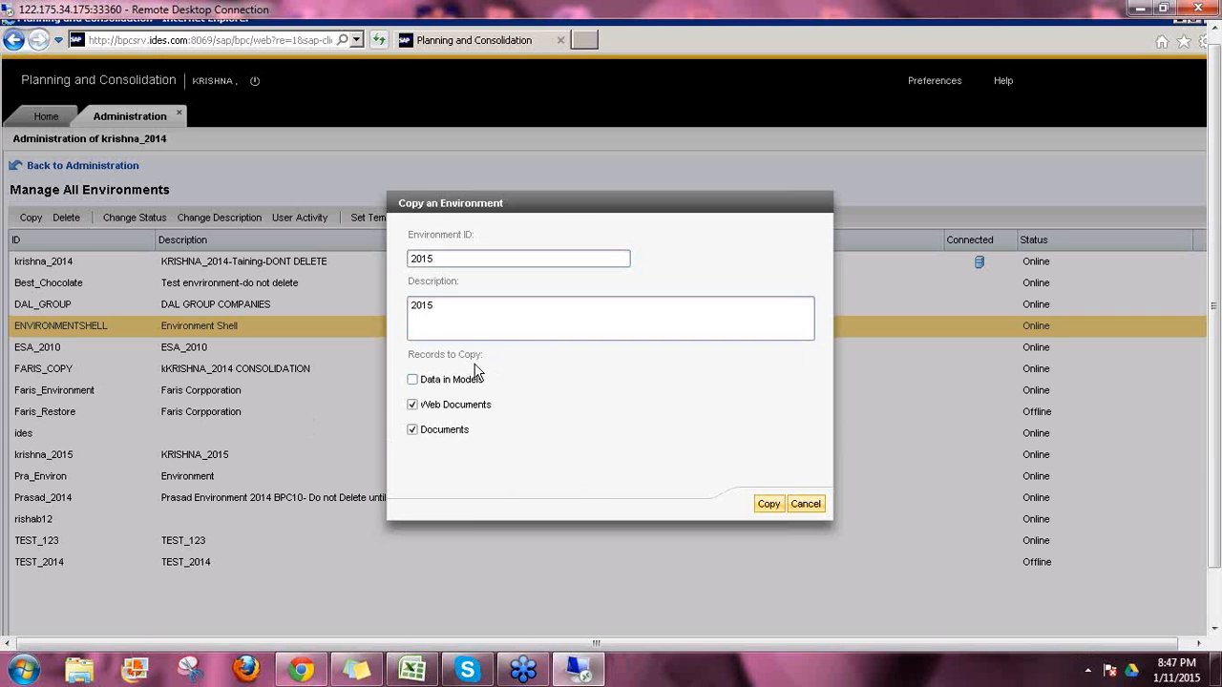
{"action": "left_click", "coordinate": [413, 406]}
{"action": "left_click", "coordinate": [412, 431]}
{"action": "left_click", "coordinate": [769, 506]}
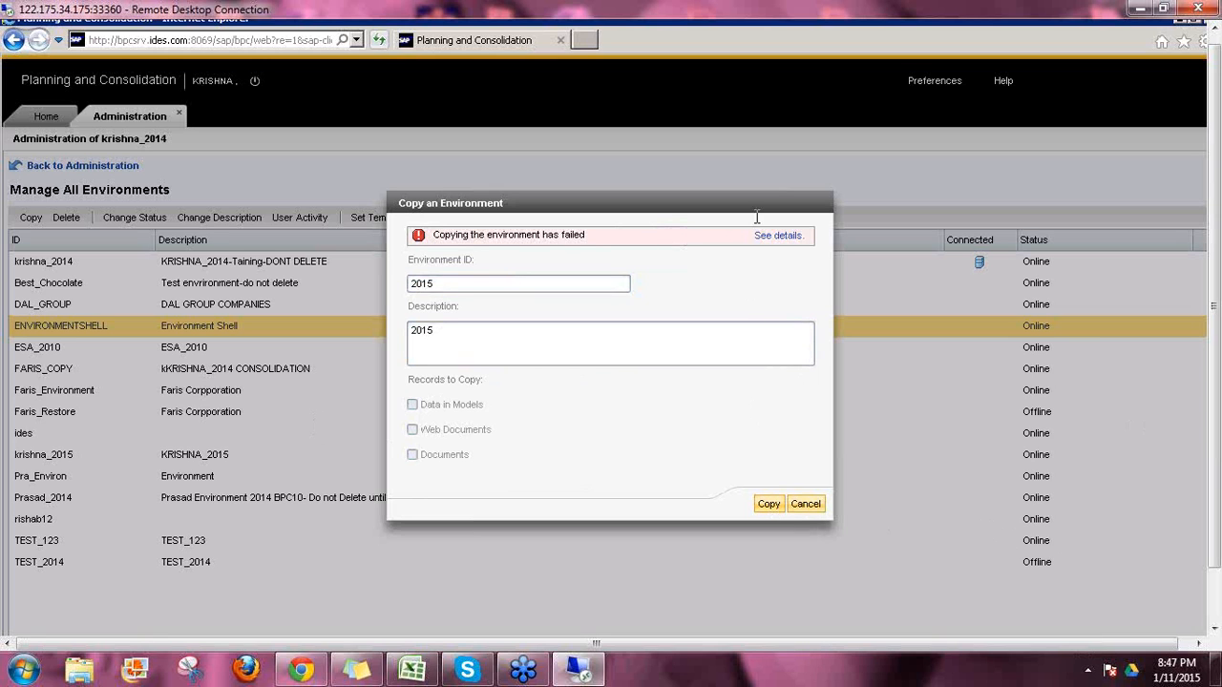
Step: Read the InfoArea creation error behind the failed copy, then cancel the copy
{"action": "left_click", "coordinate": [784, 237]}
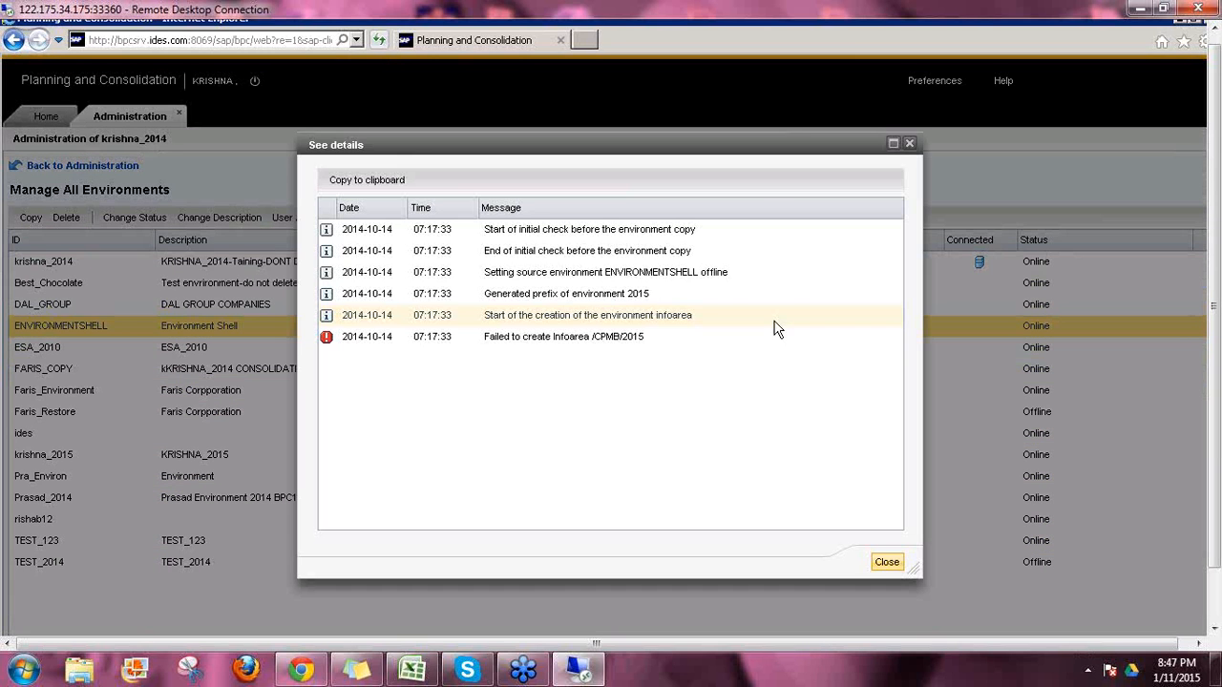
{"action": "left_click", "coordinate": [661, 342]}
{"action": "left_click", "coordinate": [888, 564]}
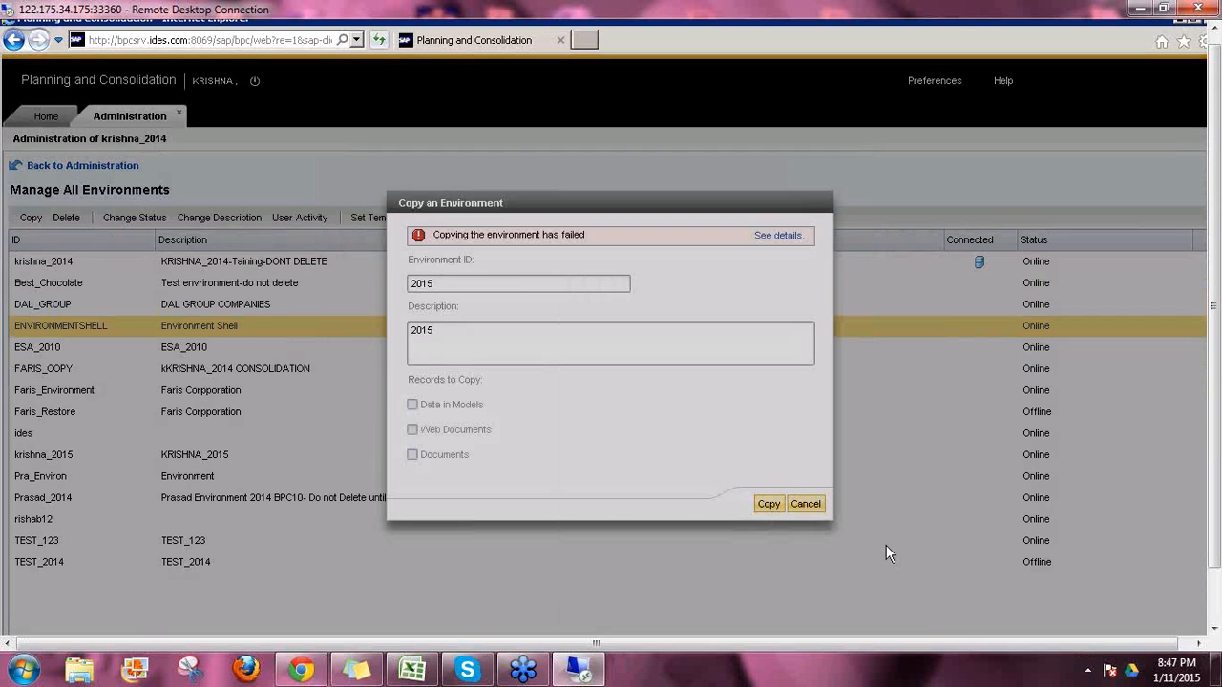
{"action": "left_click", "coordinate": [413, 284]}
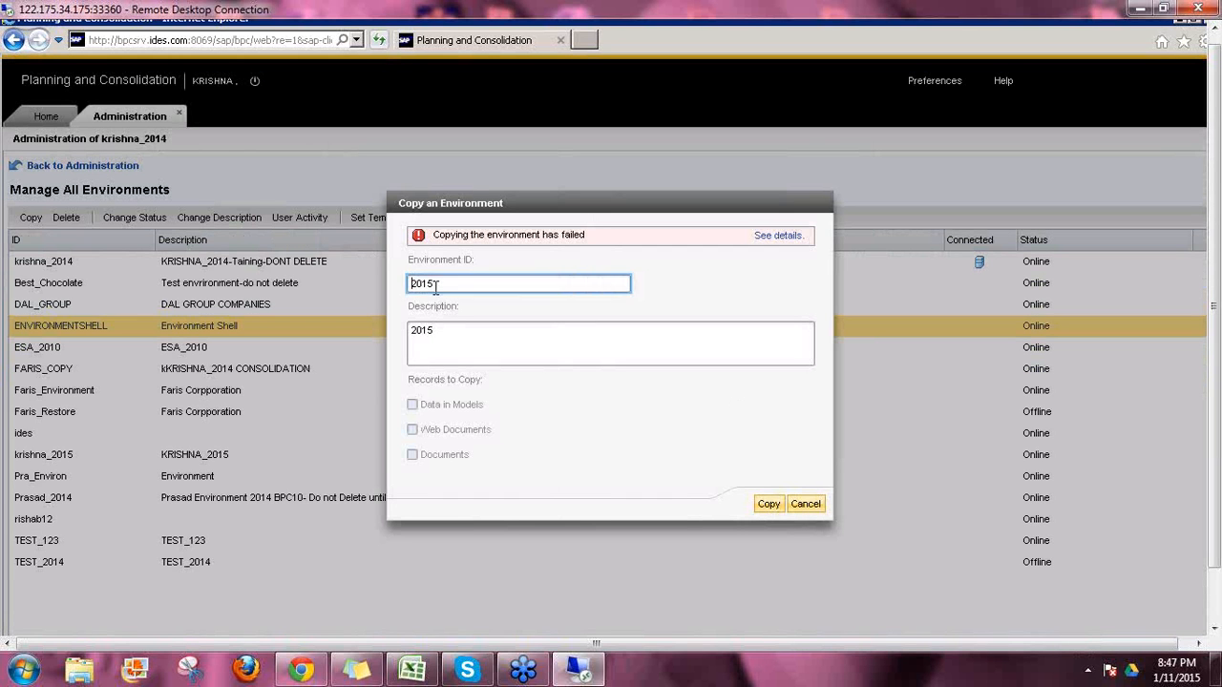
{"action": "left_click", "coordinate": [802, 511]}
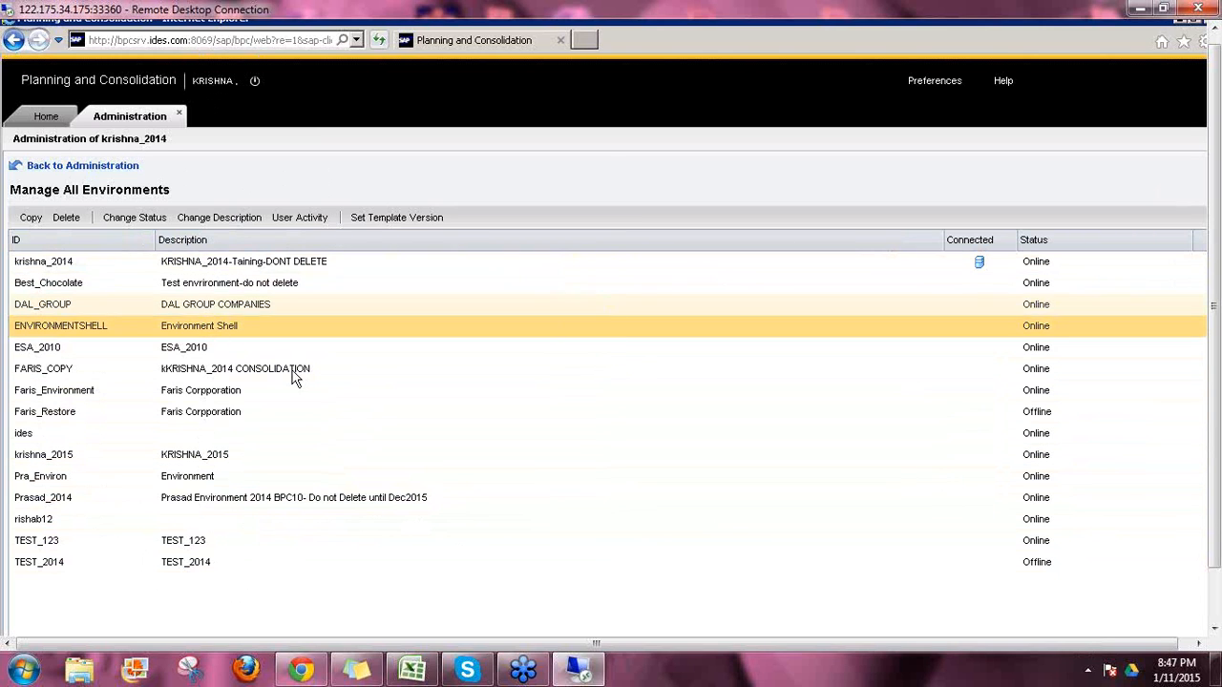
Step: Select the krishna_2015 row, then the krishna_2014 row in Manage All Environments
{"action": "left_click", "coordinate": [71, 459]}
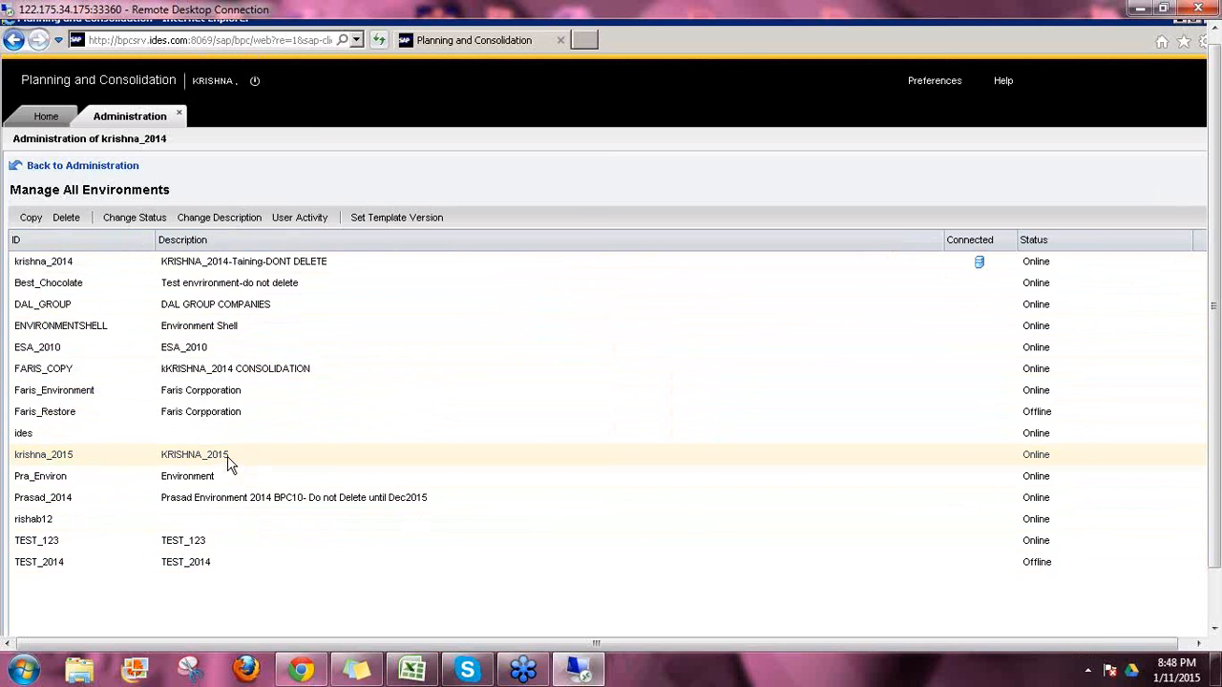
{"action": "left_click", "coordinate": [105, 269]}
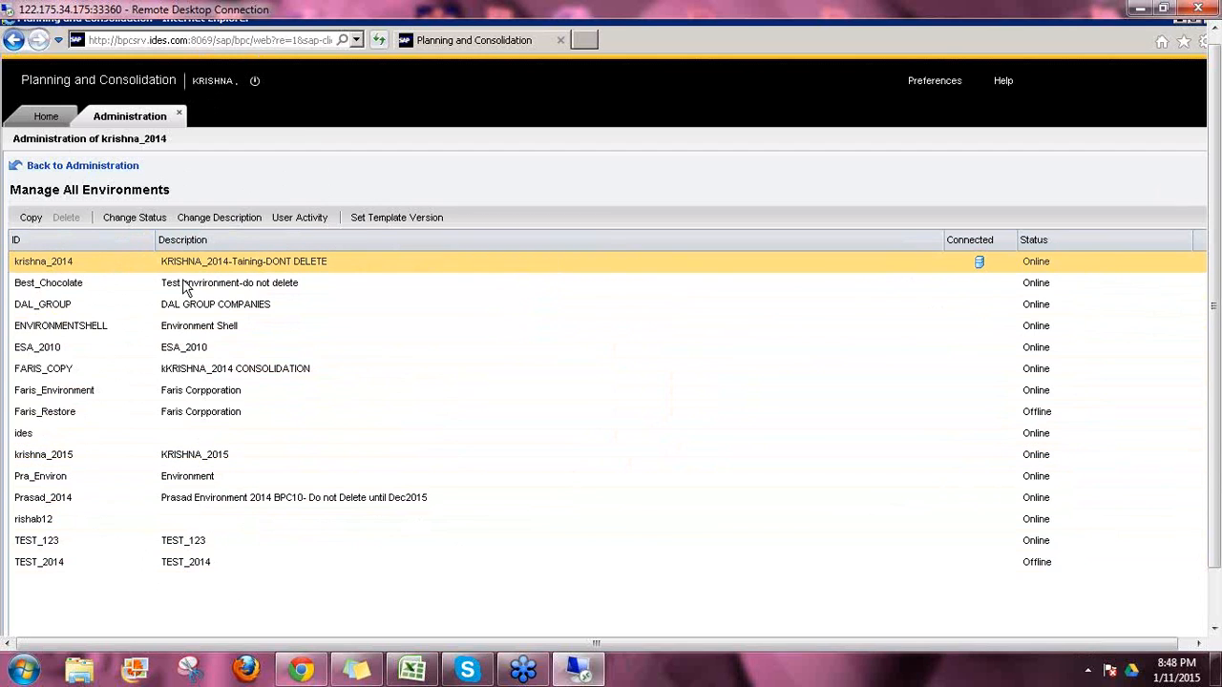
Step: Confirm krishna_2014 stays Online, then open its description in Update an Environment
{"action": "left_click", "coordinate": [131, 219]}
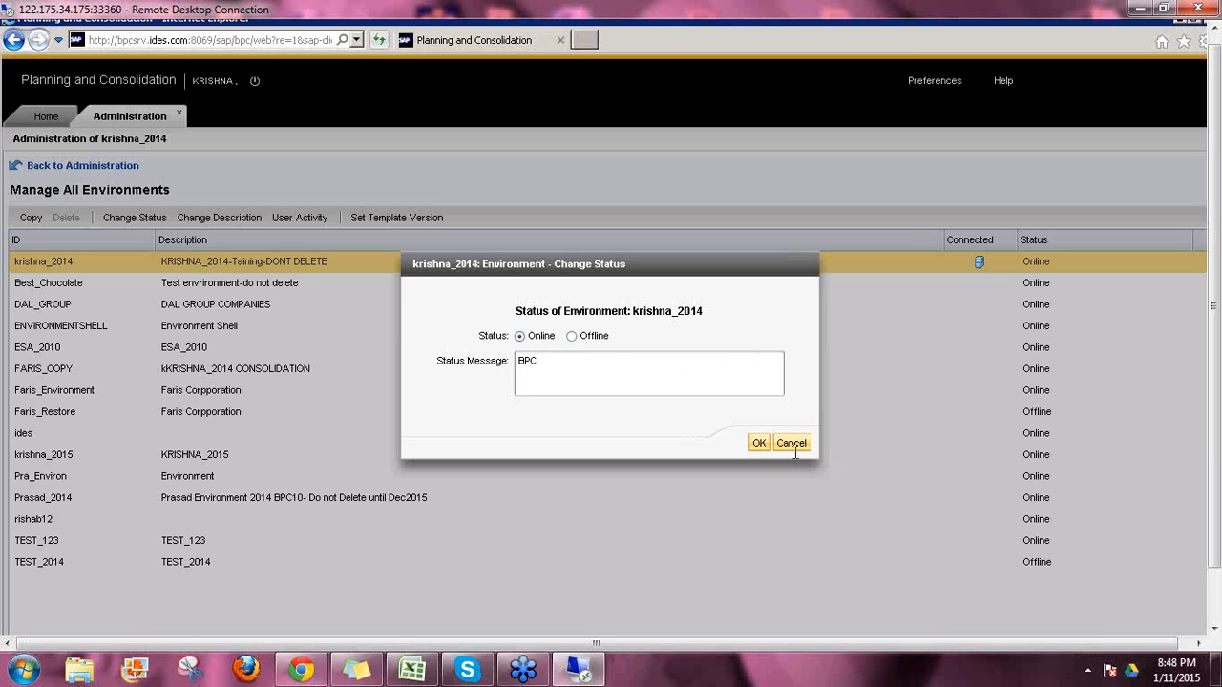
{"action": "left_click", "coordinate": [759, 445]}
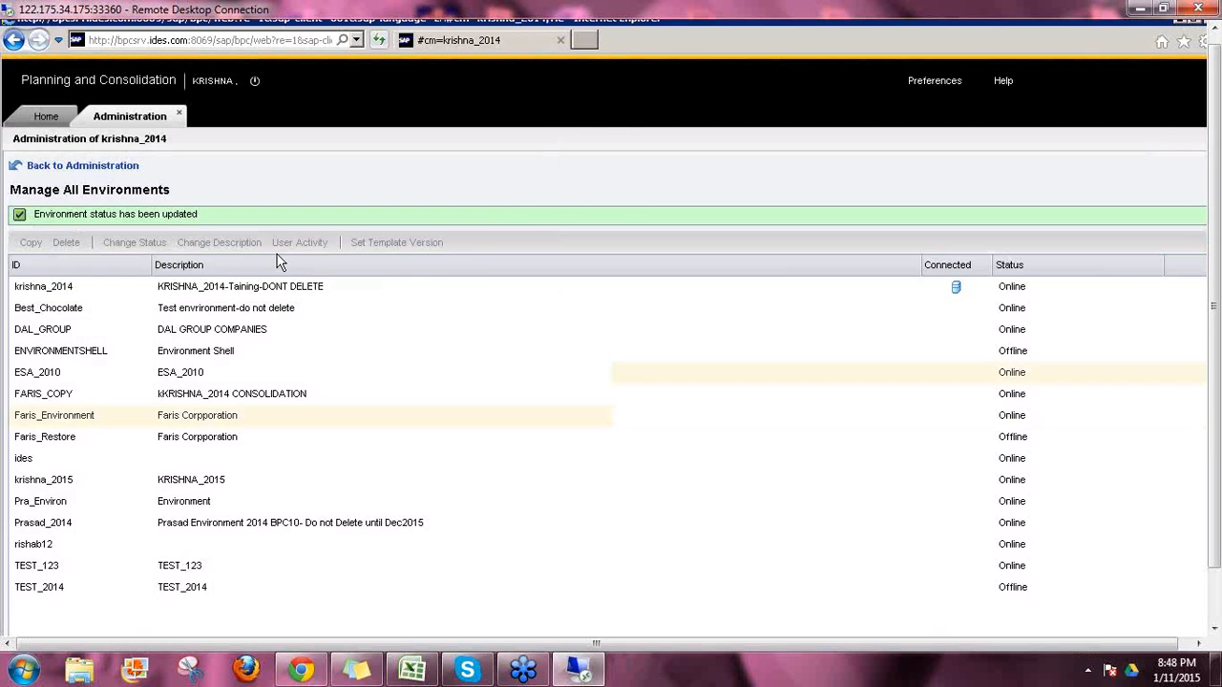
{"action": "left_click", "coordinate": [113, 291]}
{"action": "left_click", "coordinate": [223, 250]}
{"action": "left_click", "coordinate": [650, 312]}
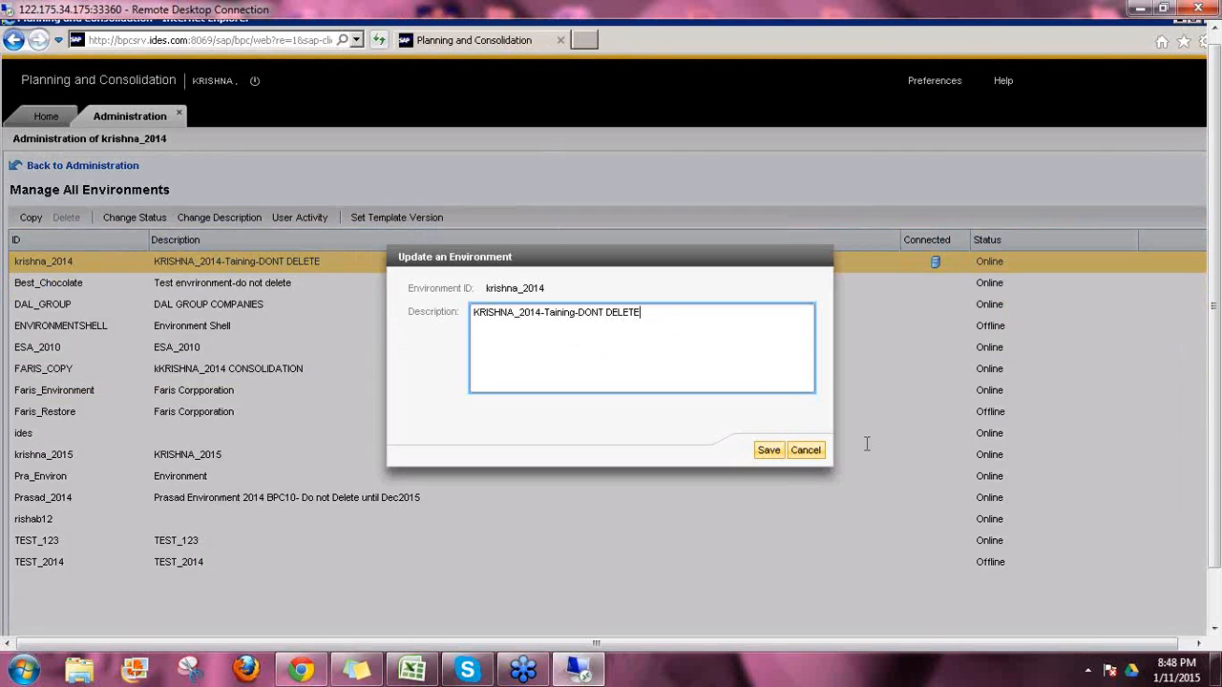
Step: Save the krishna_2014 description and review its User Activity logon log
{"action": "left_click", "coordinate": [771, 452]}
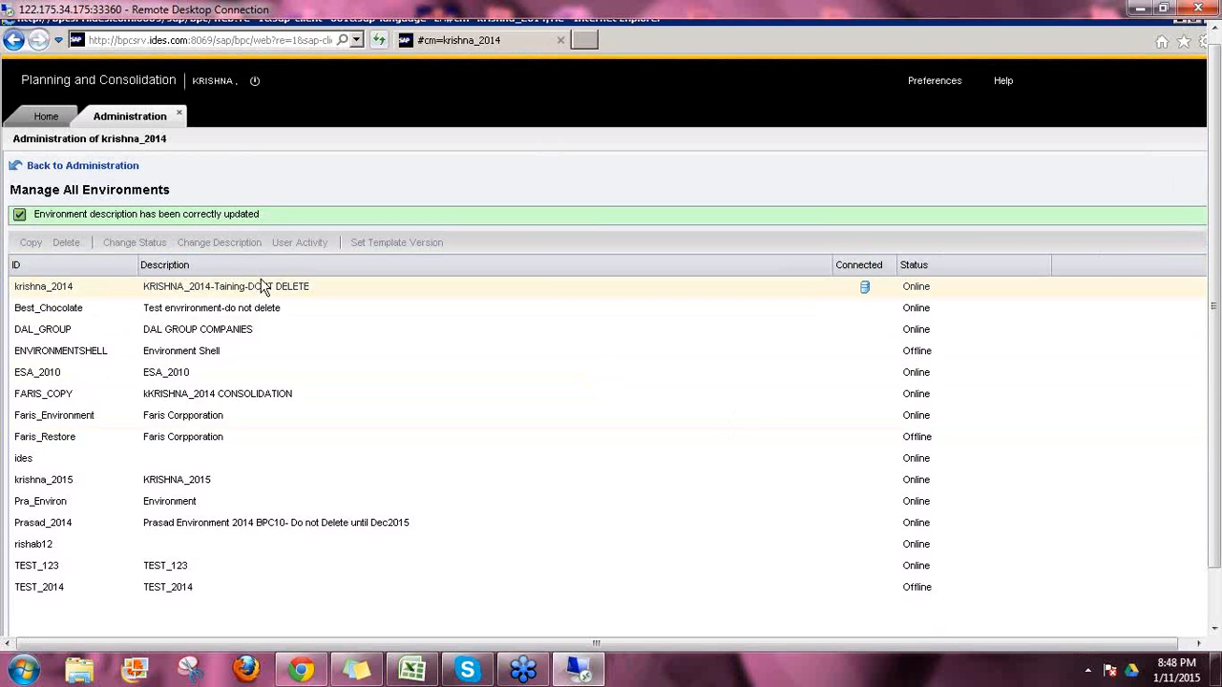
{"action": "left_click", "coordinate": [254, 284]}
{"action": "left_click", "coordinate": [295, 247]}
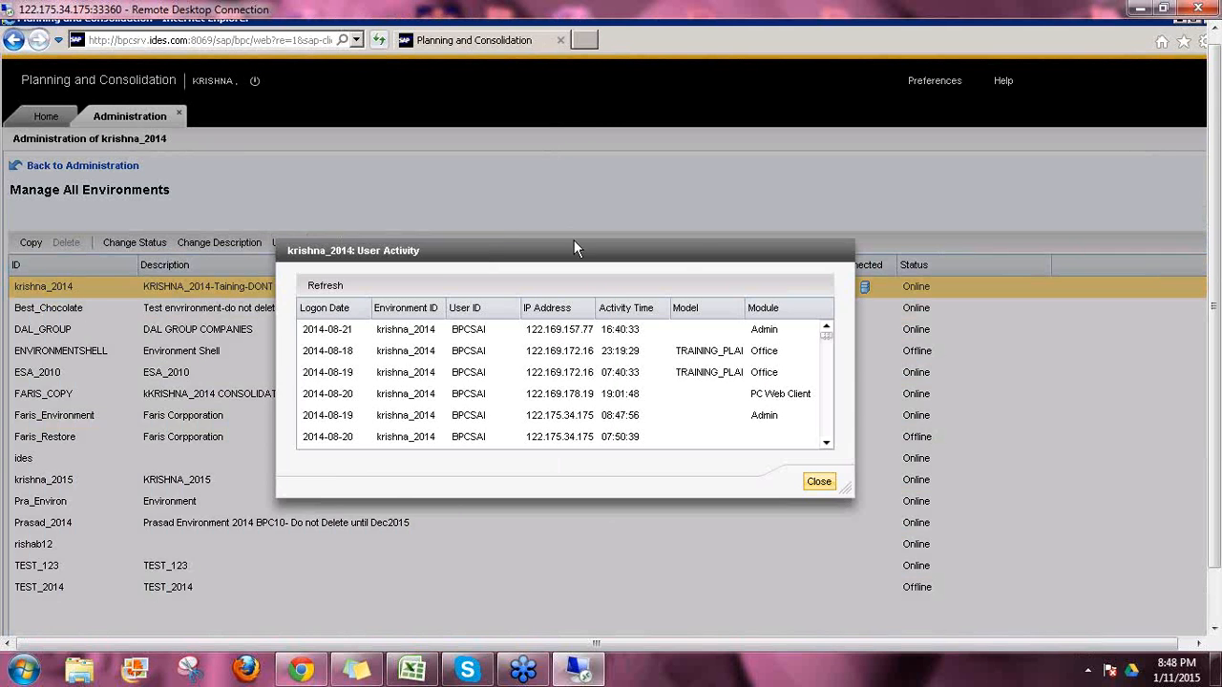
{"action": "left_click", "coordinate": [820, 481]}
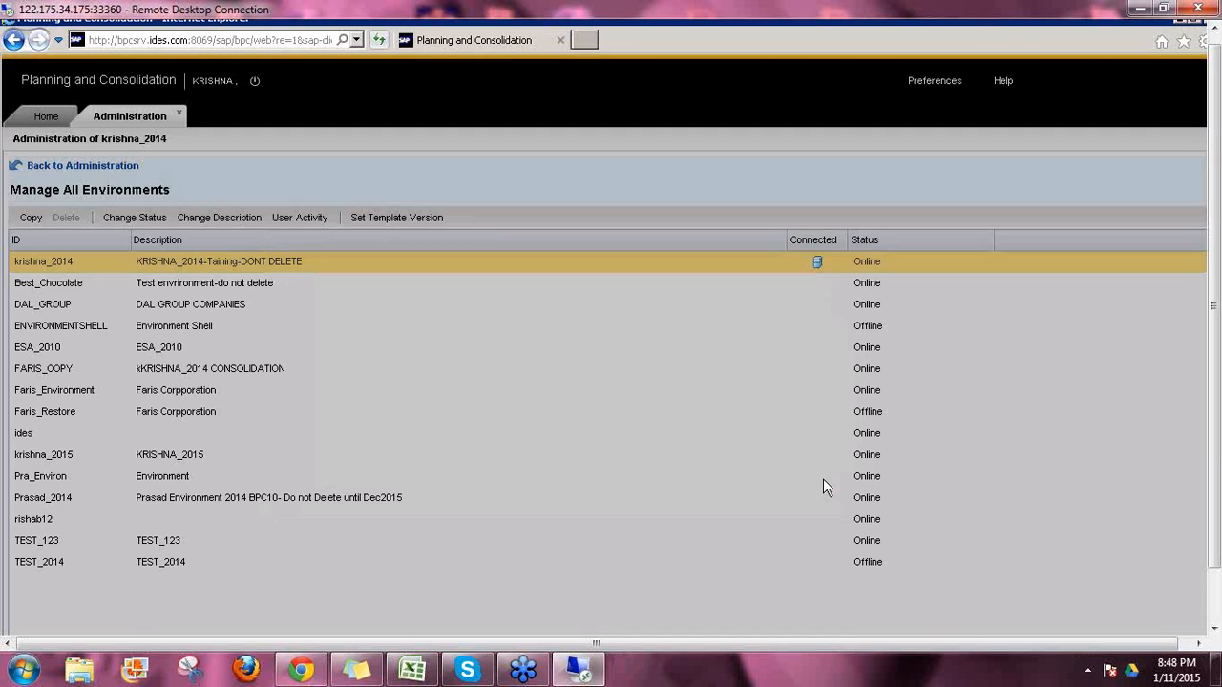
Step: Apply template version 1.000 to krishna_2014 via Set Template Version
{"action": "left_click", "coordinate": [369, 218]}
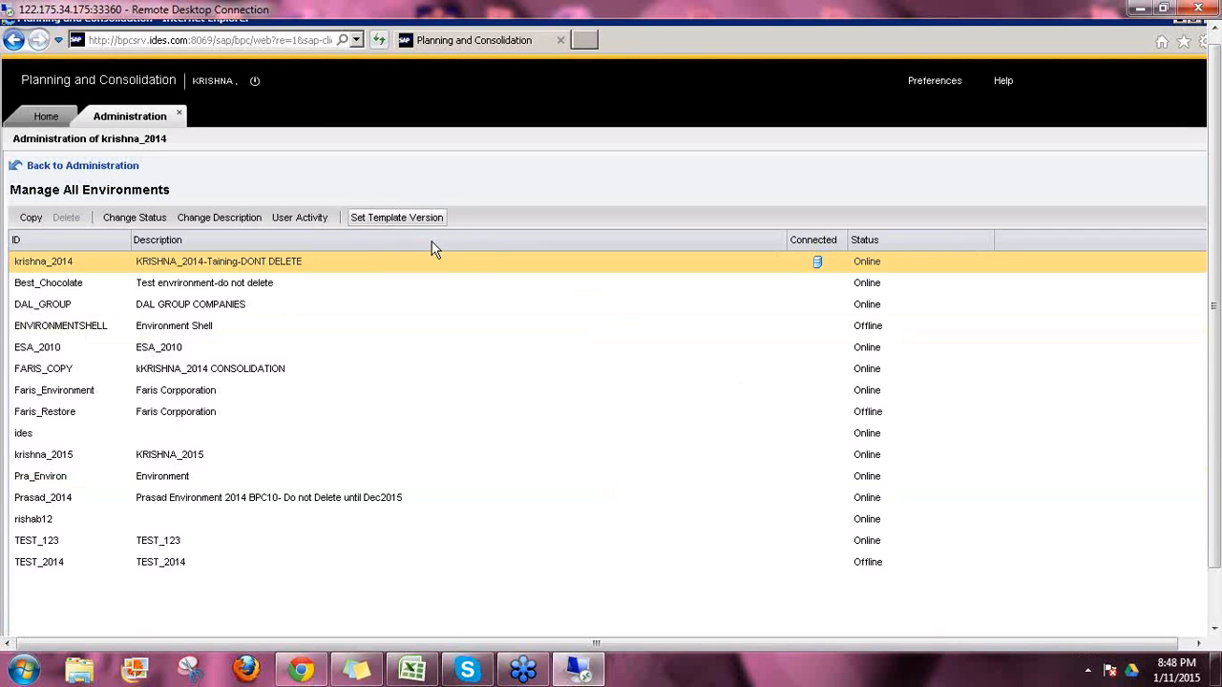
{"action": "left_click", "coordinate": [561, 370]}
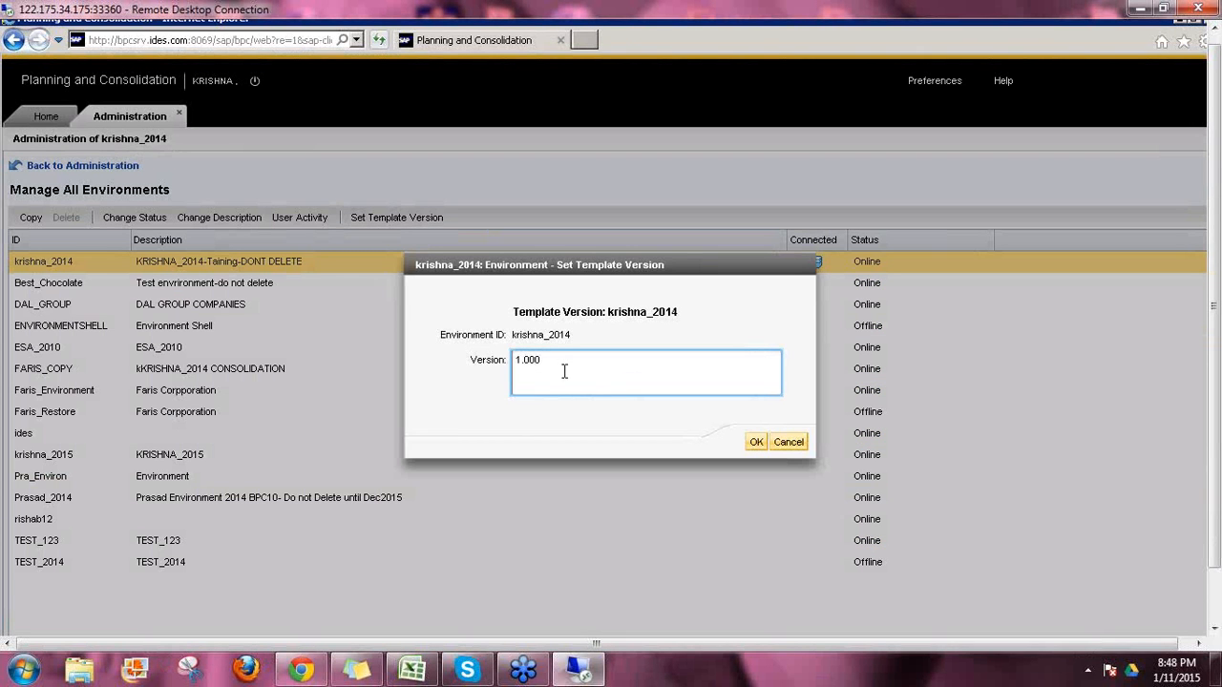
{"action": "left_click_drag", "start_coordinate": [544, 359], "coordinate": [516, 359]}
{"action": "left_click", "coordinate": [623, 385]}
{"action": "left_click", "coordinate": [756, 444]}
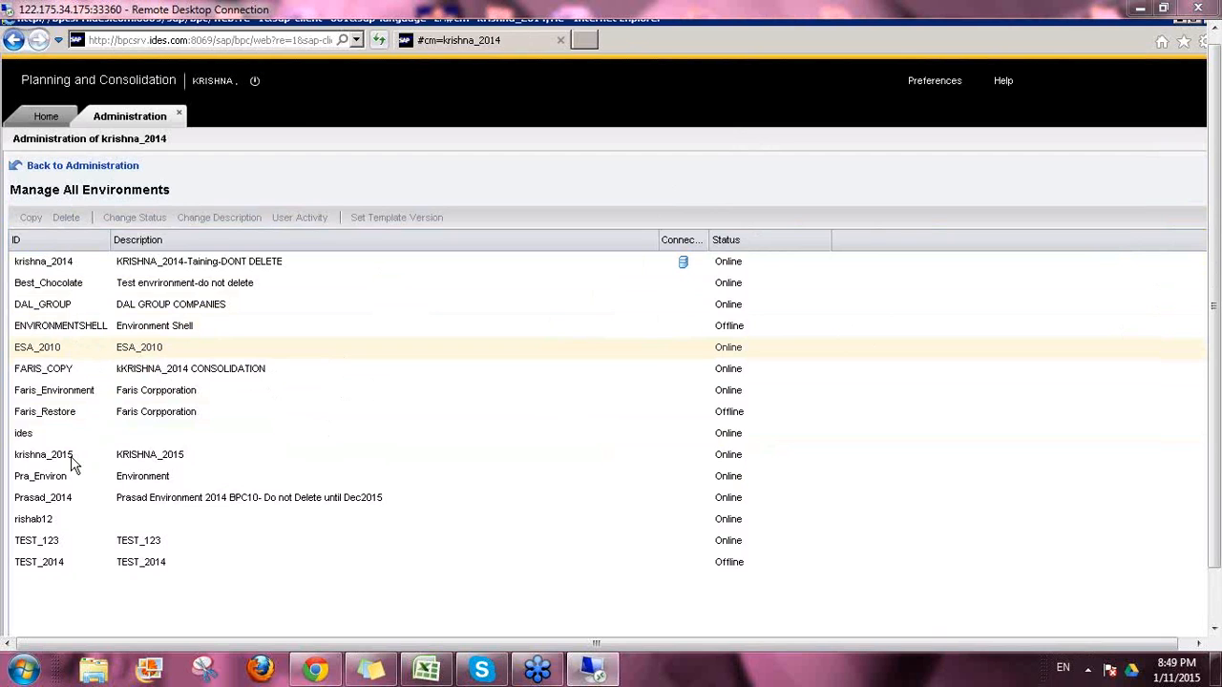
{"action": "left_click", "coordinate": [78, 266]}
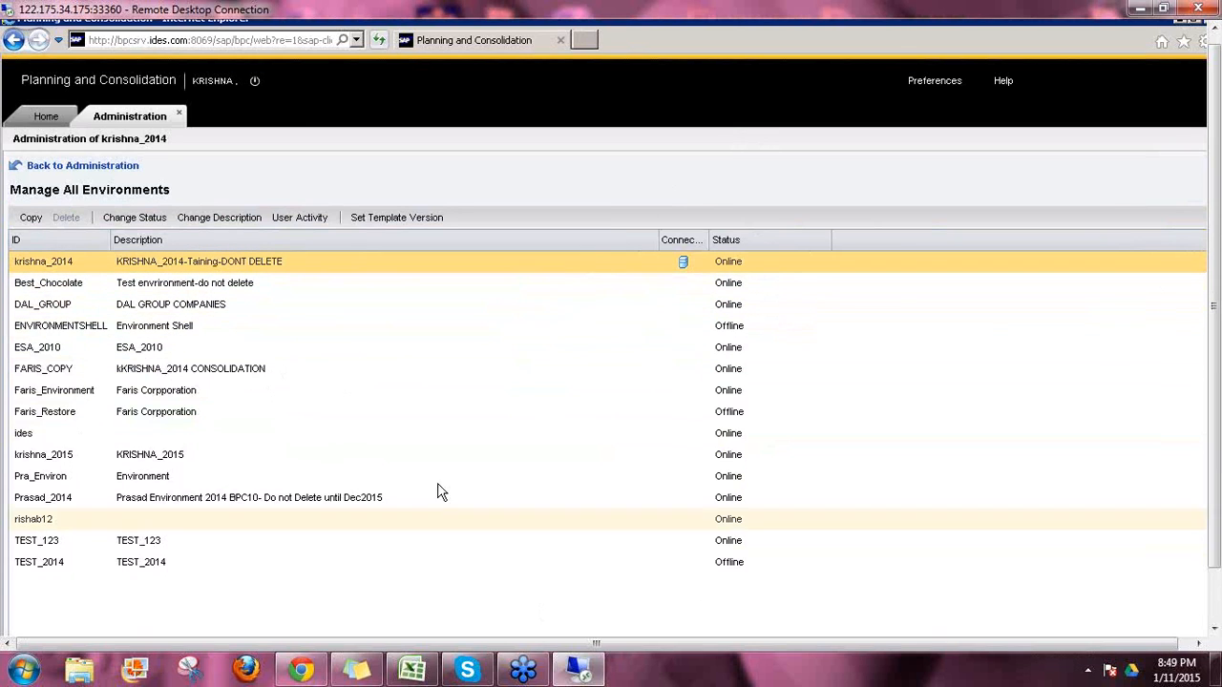
{"action": "left_click", "coordinate": [239, 262]}
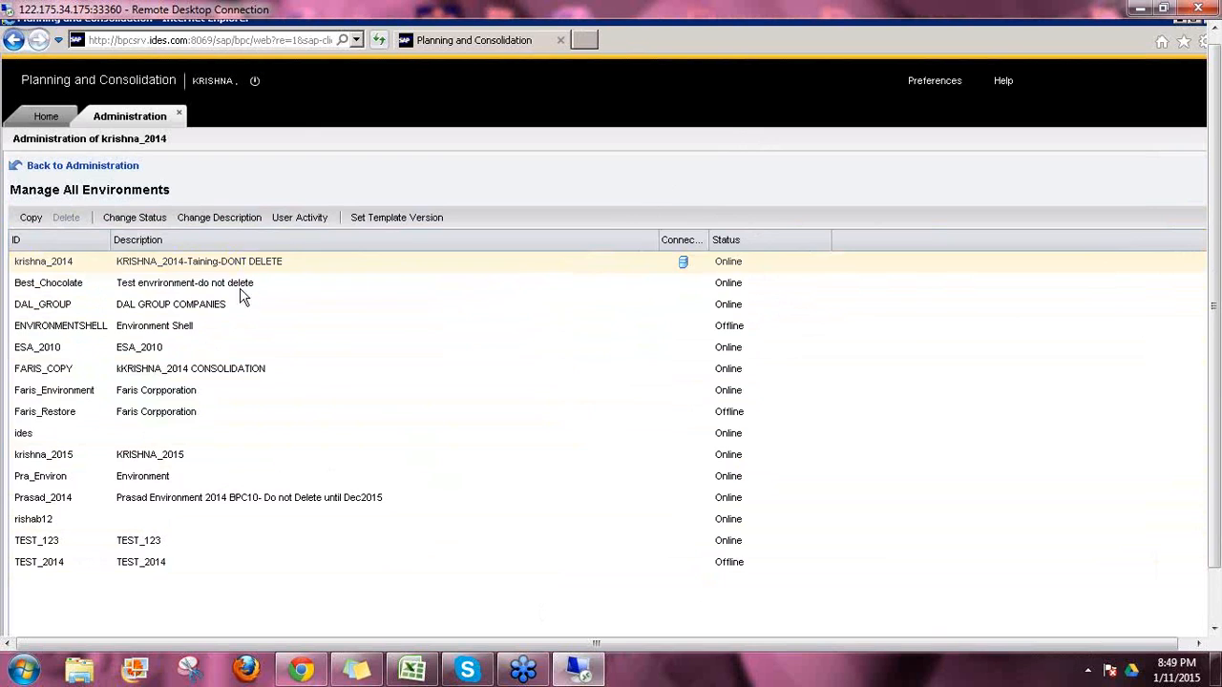
{"action": "left_click", "coordinate": [219, 330]}
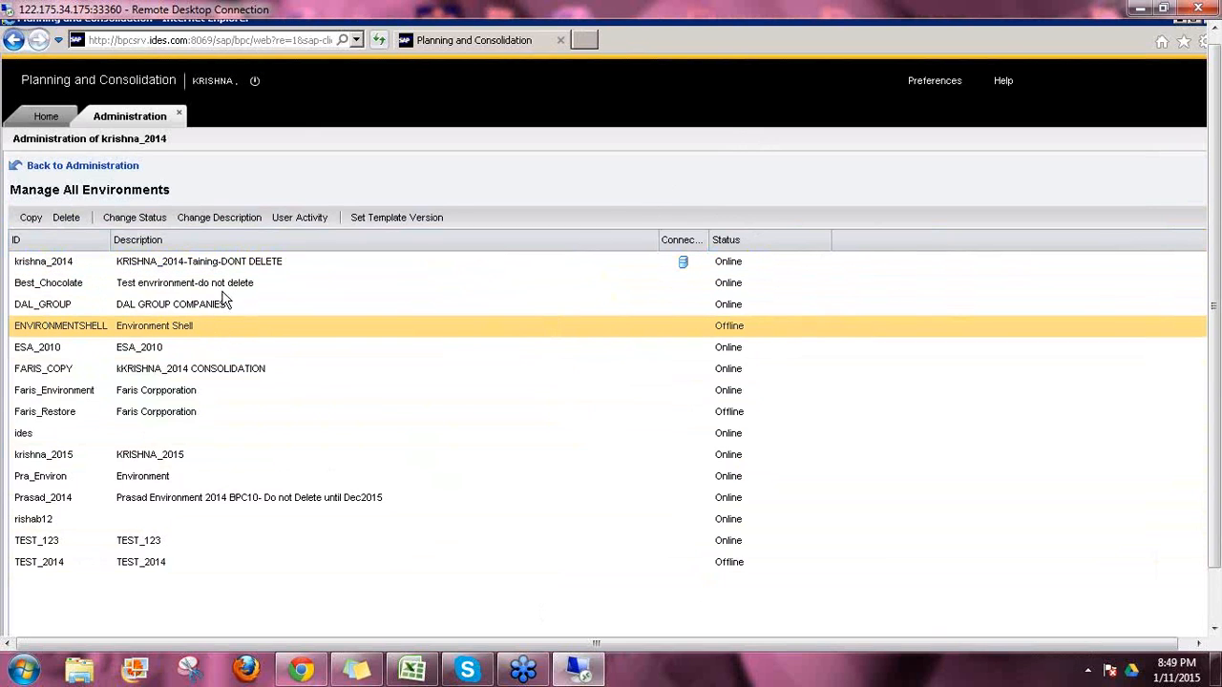
{"action": "left_click", "coordinate": [248, 269]}
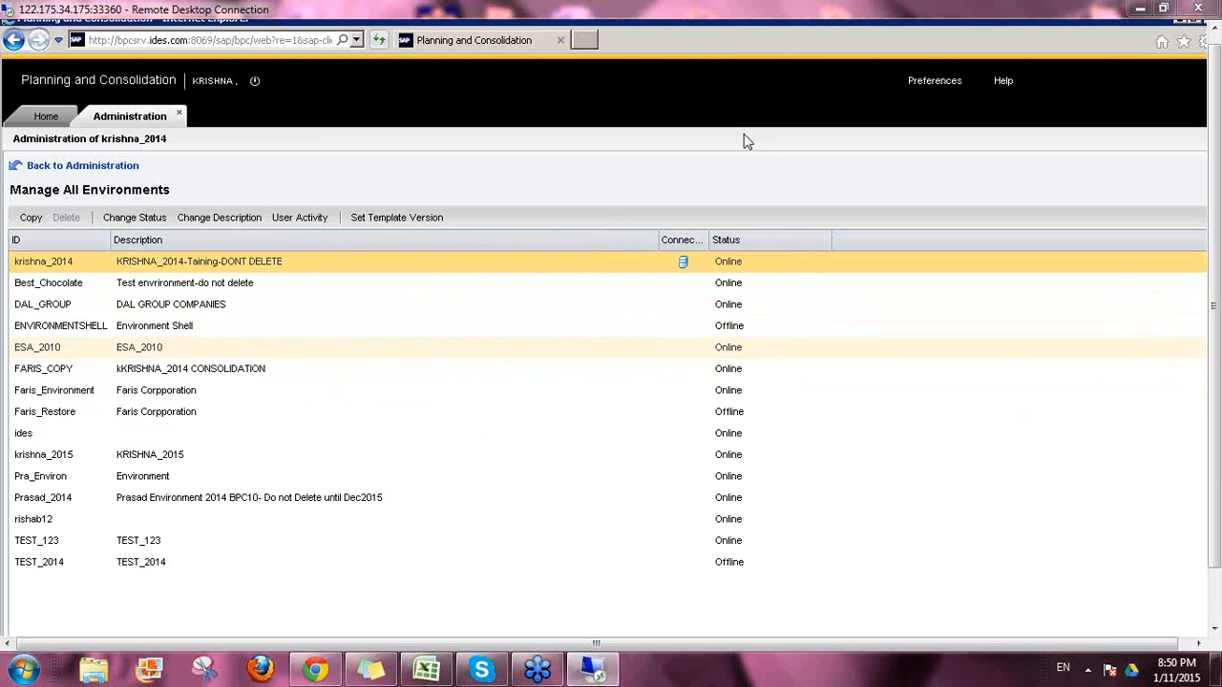
Step: Reapply template version 1.000 to krishna_2014 and reselect its row
{"action": "left_click", "coordinate": [365, 220]}
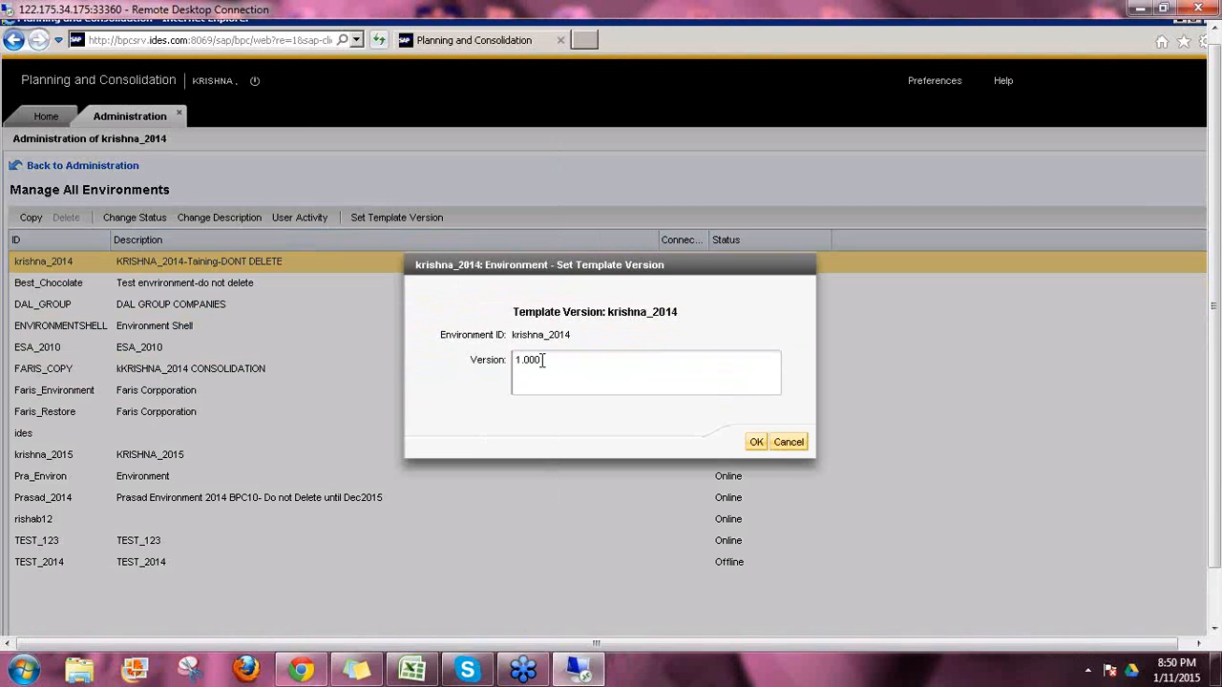
{"action": "left_click_drag", "start_coordinate": [542, 359], "coordinate": [508, 357]}
{"action": "left_click", "coordinate": [558, 369]}
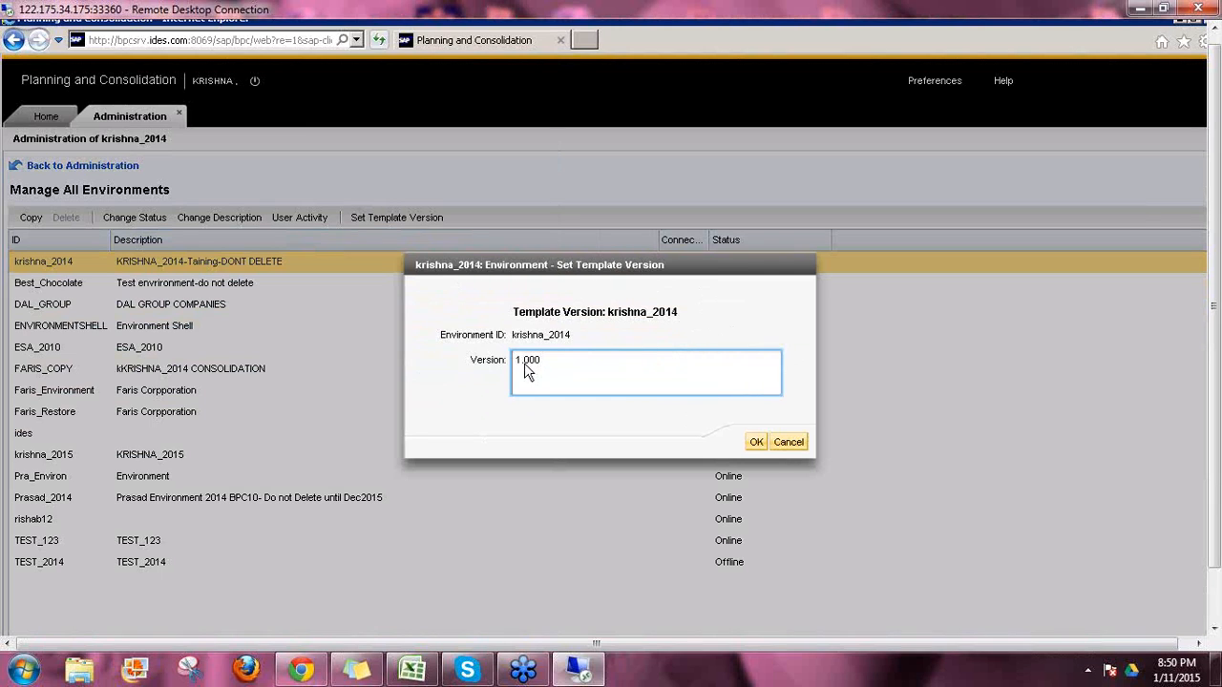
{"action": "left_click", "coordinate": [757, 443]}
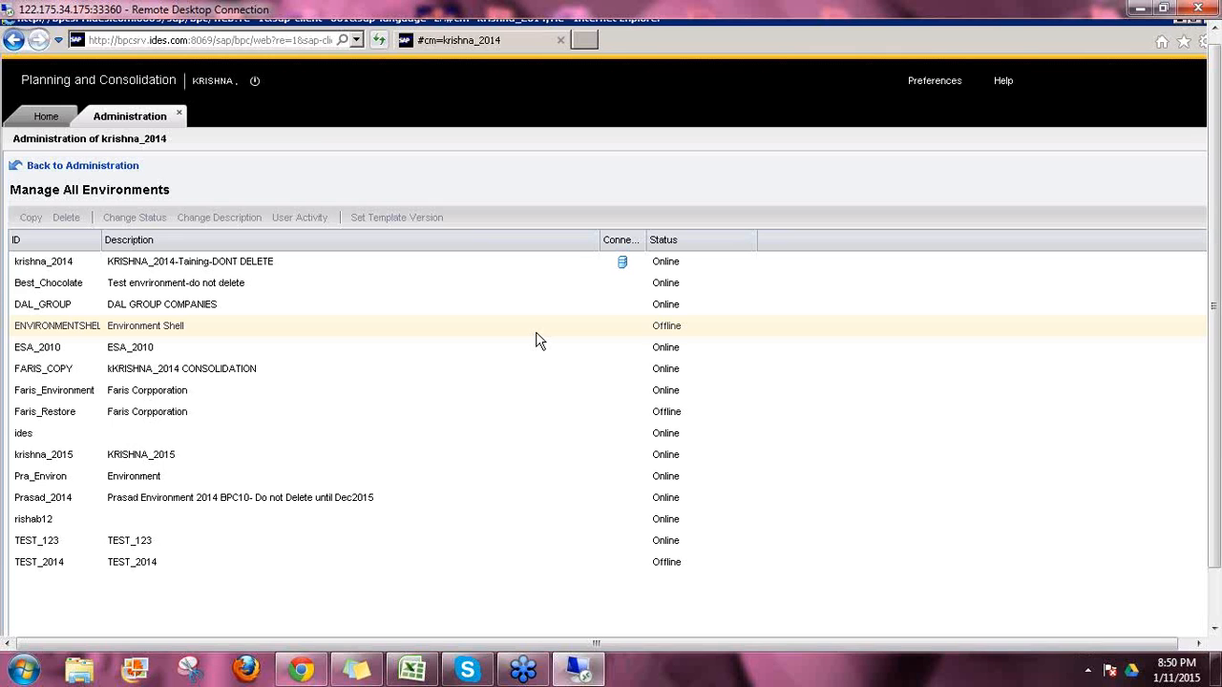
{"action": "left_click", "coordinate": [289, 269]}
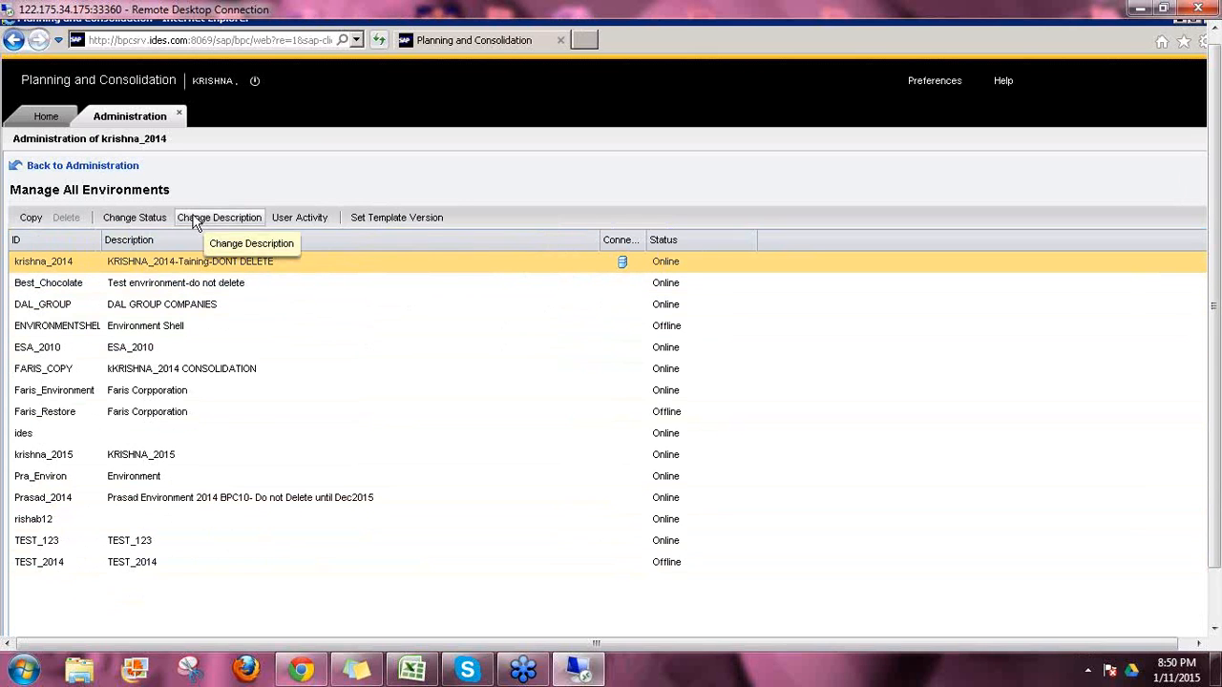
Step: Return to Administration, then the Home Start Page, scrolling to the krishna_2014 footer
{"action": "left_click", "coordinate": [121, 166]}
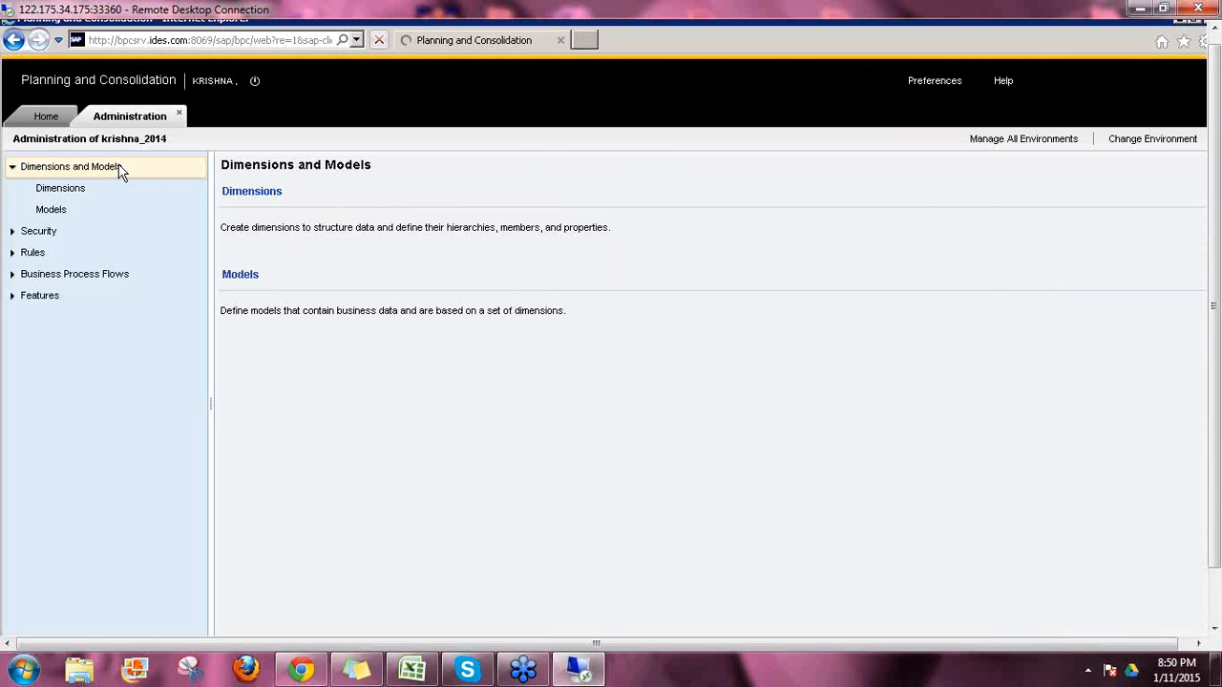
{"action": "left_click", "coordinate": [39, 118]}
{"action": "left_click_drag", "start_coordinate": [1217, 496], "coordinate": [1217, 556]}
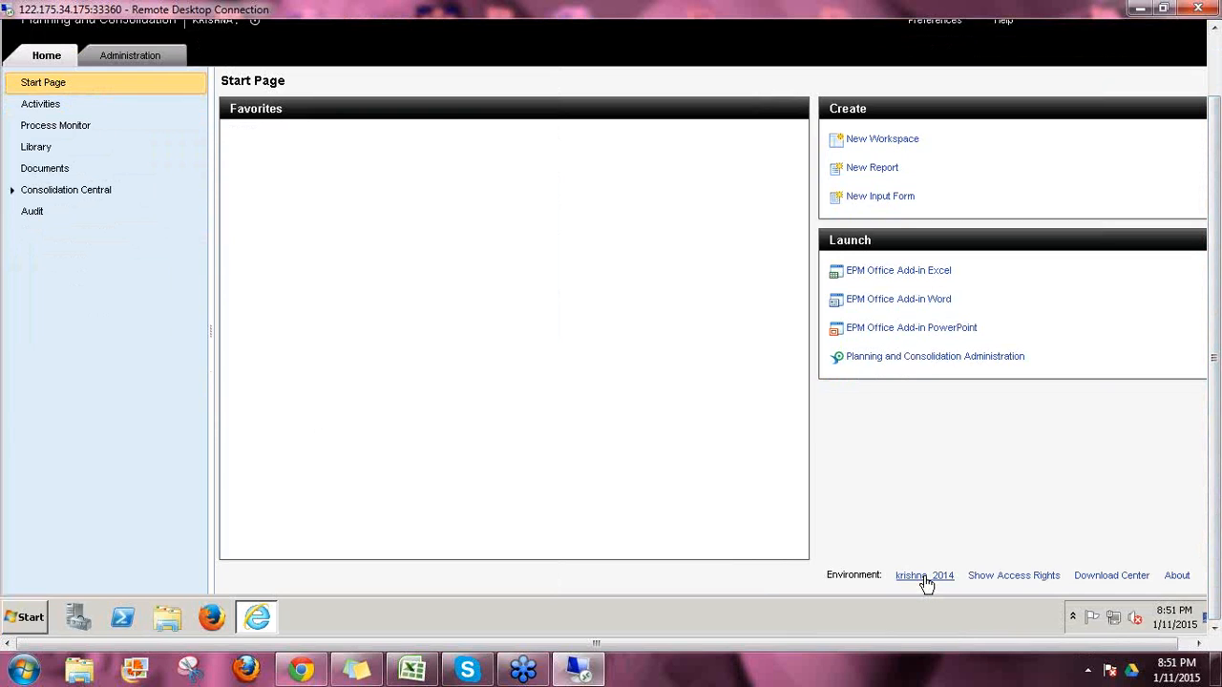
Step: Close open workspaces and connect to the krishna_2015 environment
{"action": "left_click", "coordinate": [924, 577]}
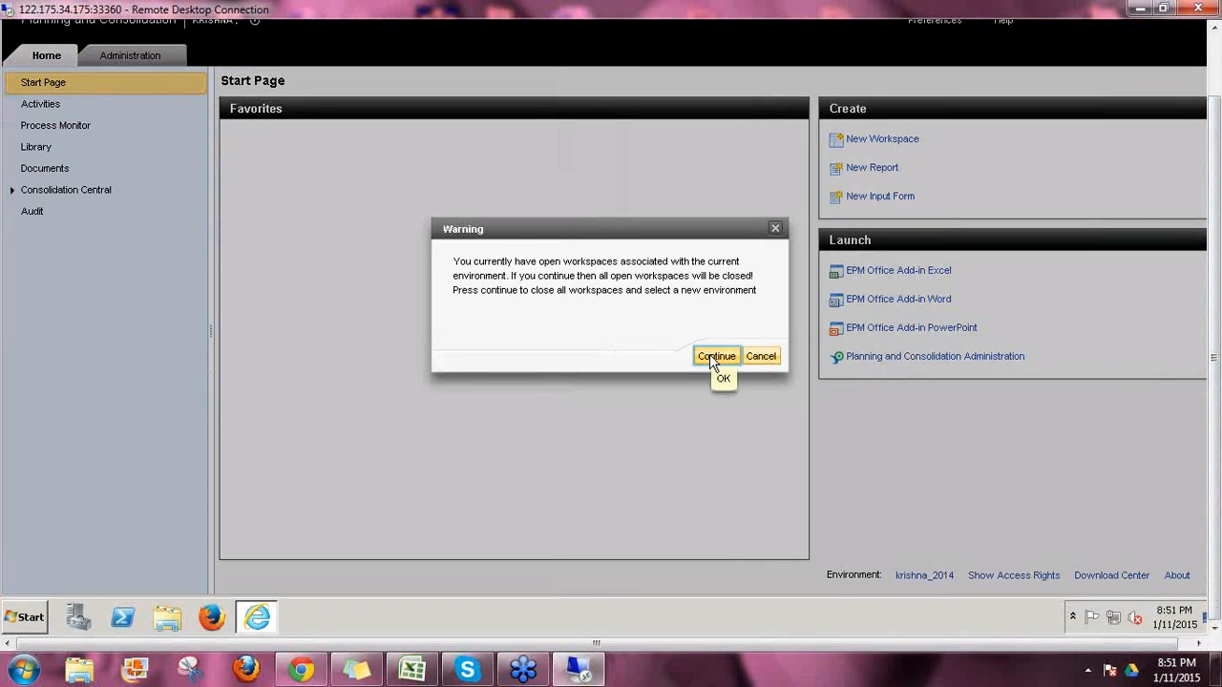
{"action": "left_click", "coordinate": [716, 356]}
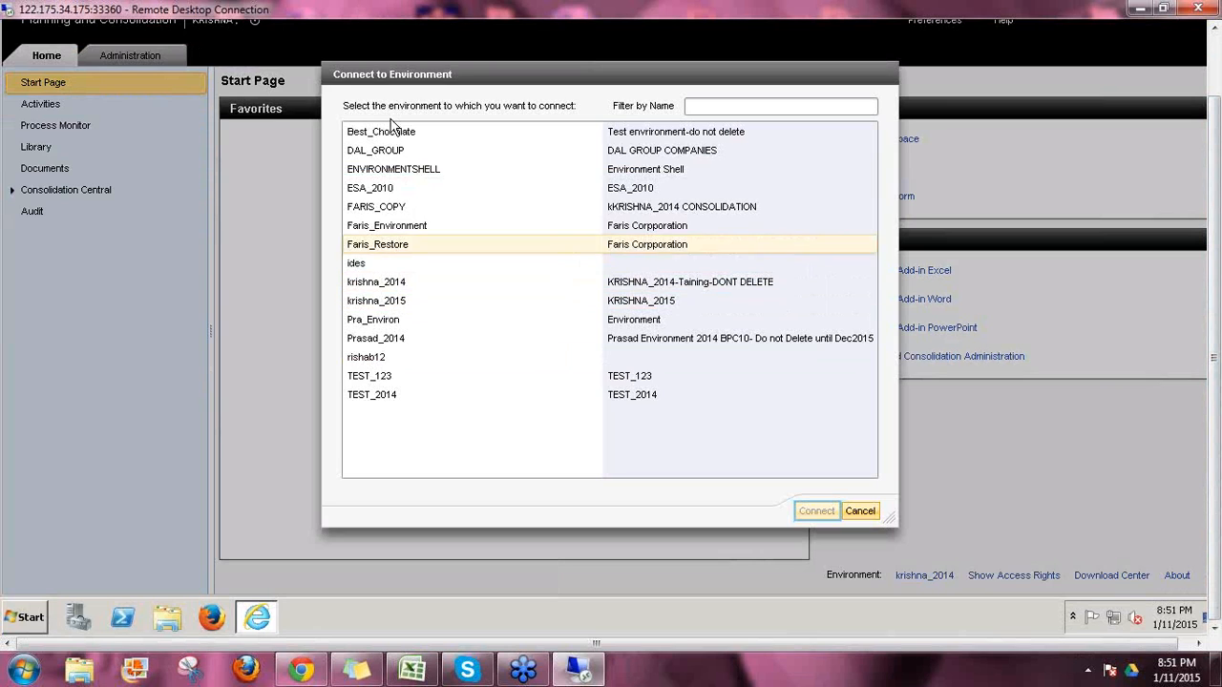
{"action": "left_click", "coordinate": [389, 302]}
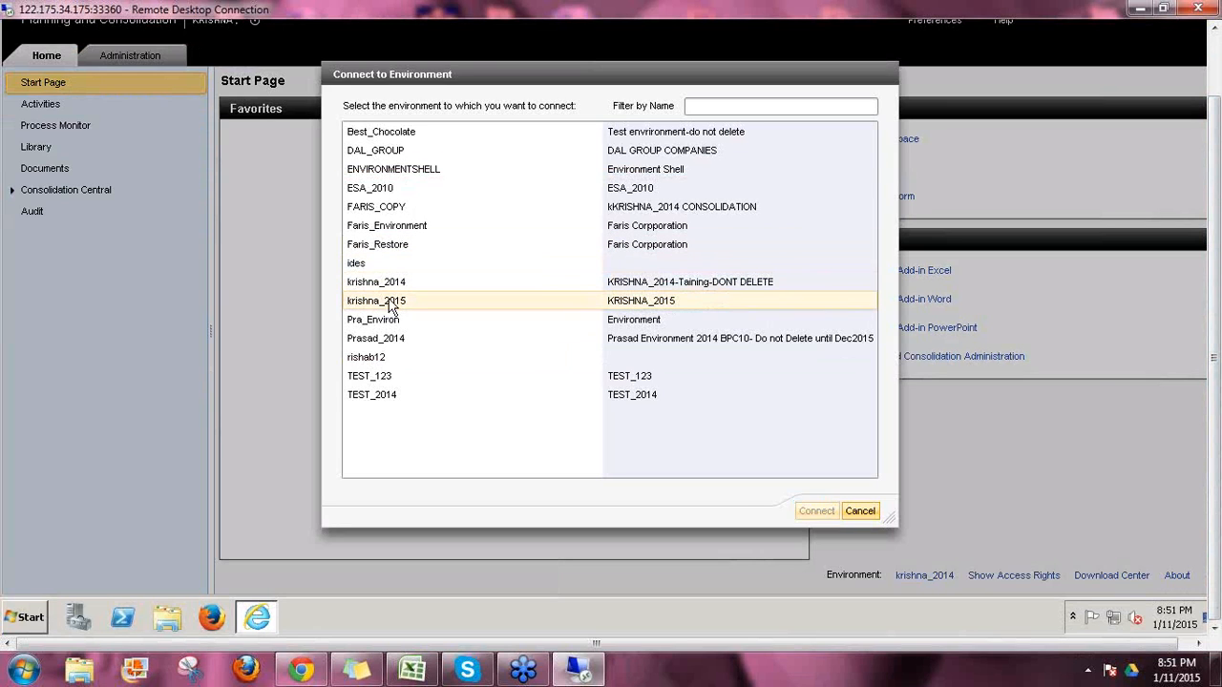
{"action": "left_click", "coordinate": [389, 304]}
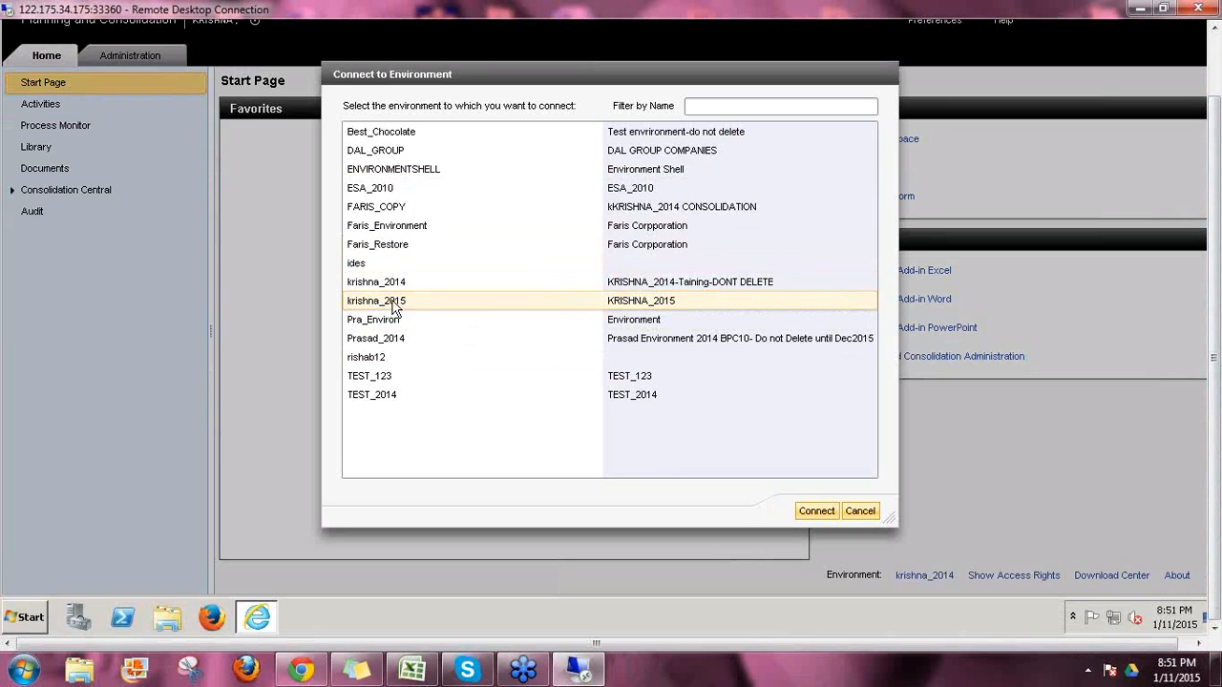
{"action": "left_click", "coordinate": [816, 513]}
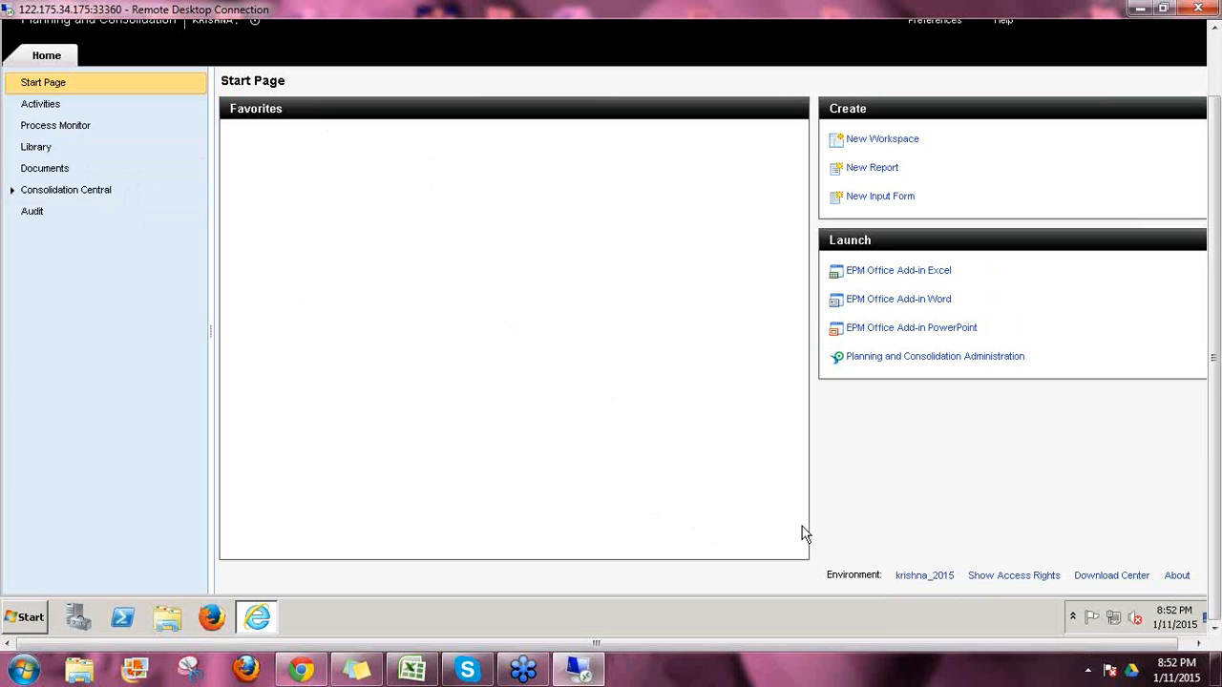
Step: Pick krishna_2014 from the environment list and connect the web client to it
{"action": "left_click", "coordinate": [914, 577]}
{"action": "left_click", "coordinate": [423, 170]}
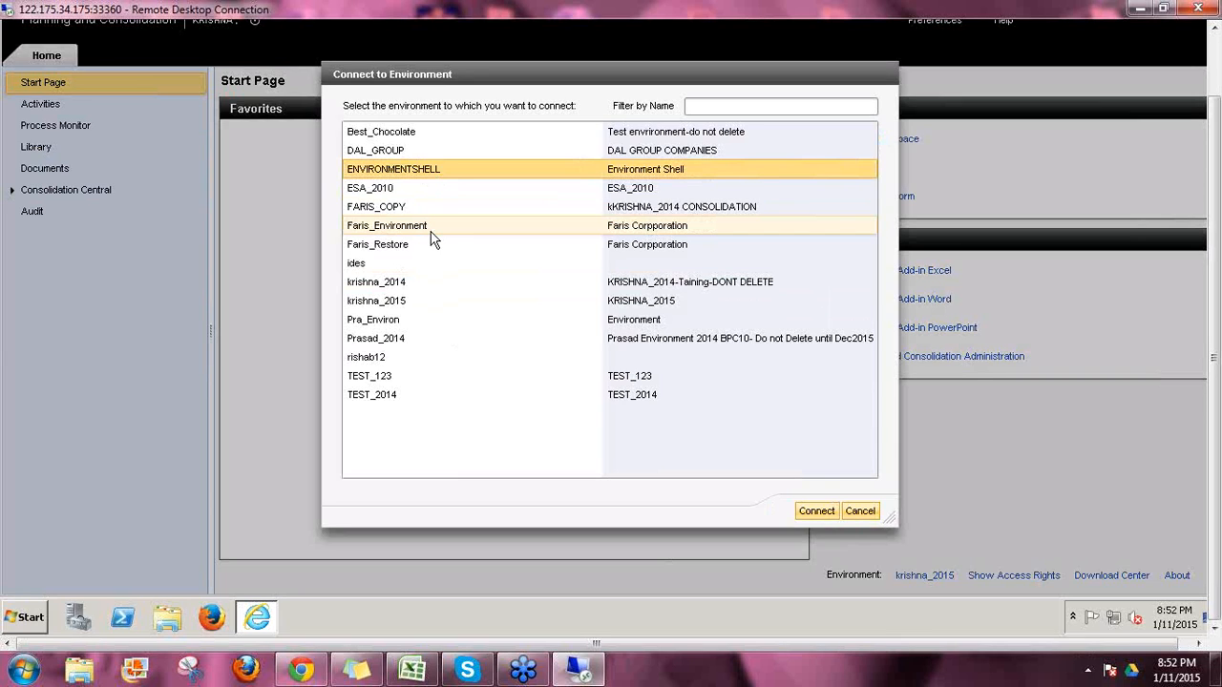
{"action": "left_click", "coordinate": [860, 512]}
{"action": "left_click", "coordinate": [920, 577]}
{"action": "left_click", "coordinate": [410, 170]}
{"action": "left_click", "coordinate": [390, 285]}
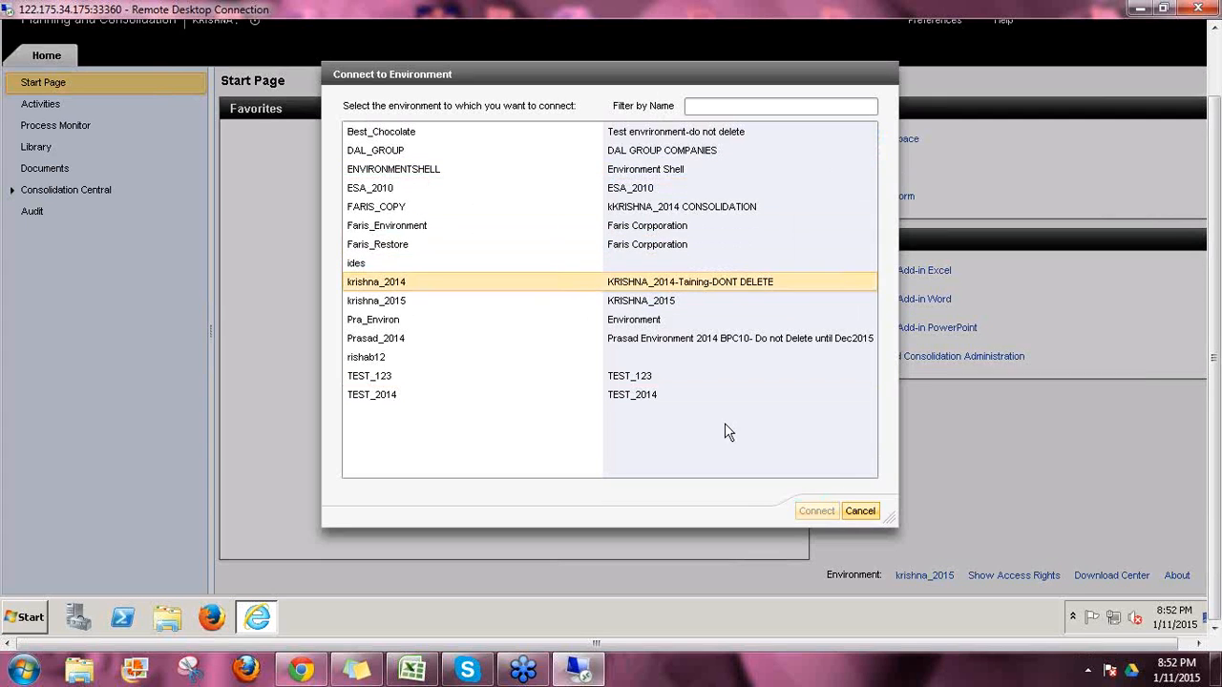
{"action": "left_click", "coordinate": [817, 511]}
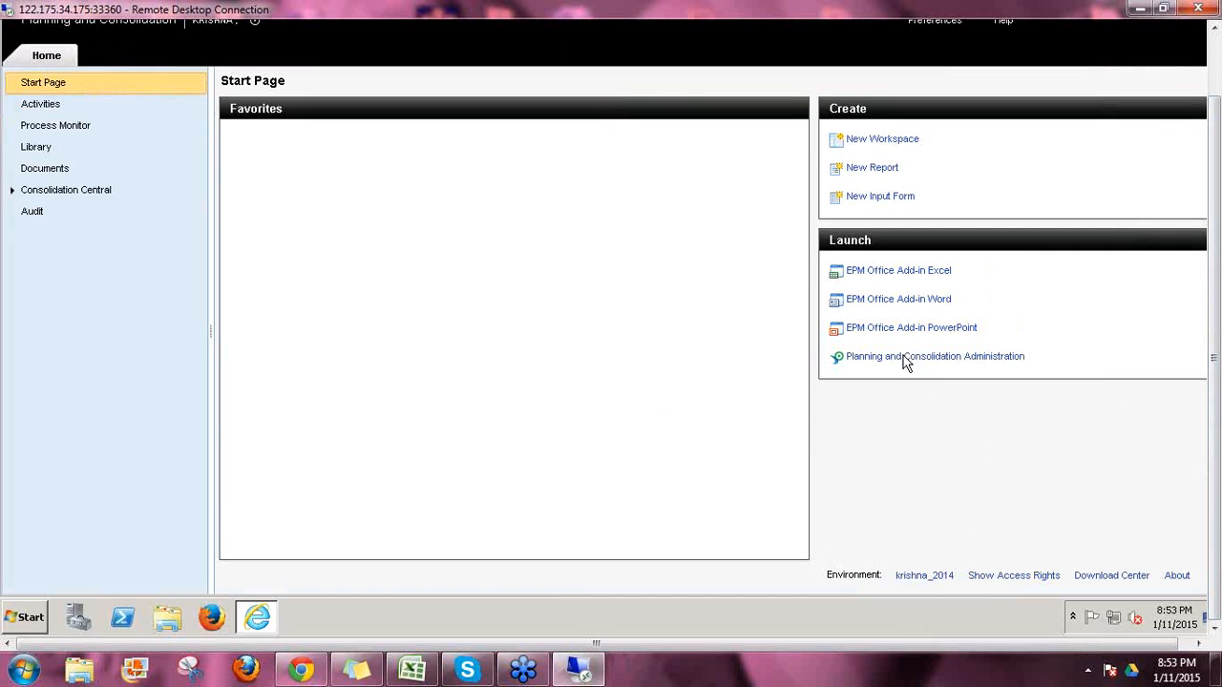
Step: Open krishna_2014 Administration, review the environment lists, and return to Dimensions and Models
{"action": "left_click", "coordinate": [904, 360]}
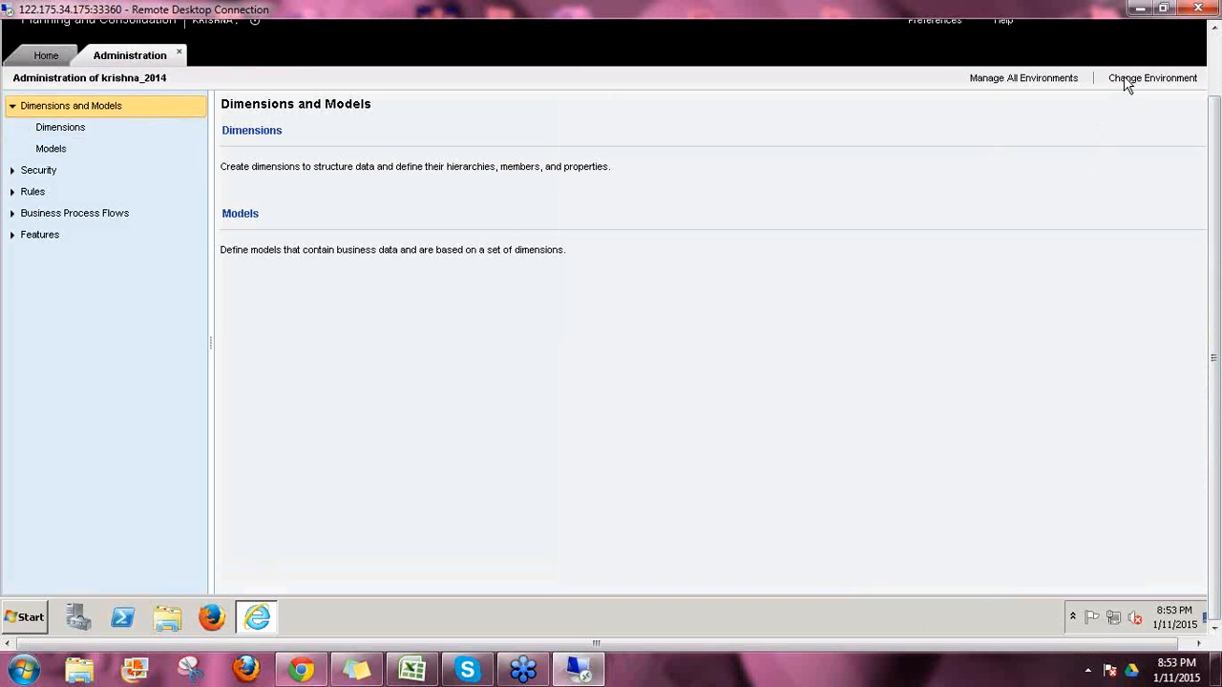
{"action": "left_click", "coordinate": [1127, 82]}
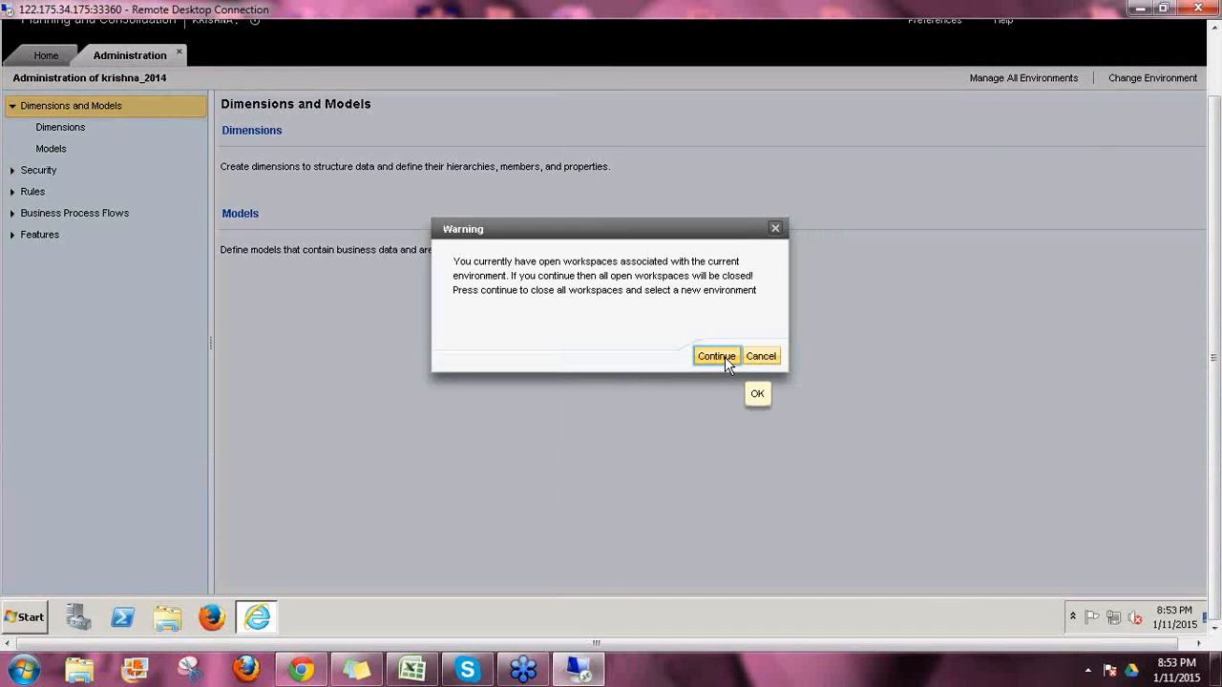
{"action": "left_click", "coordinate": [718, 356]}
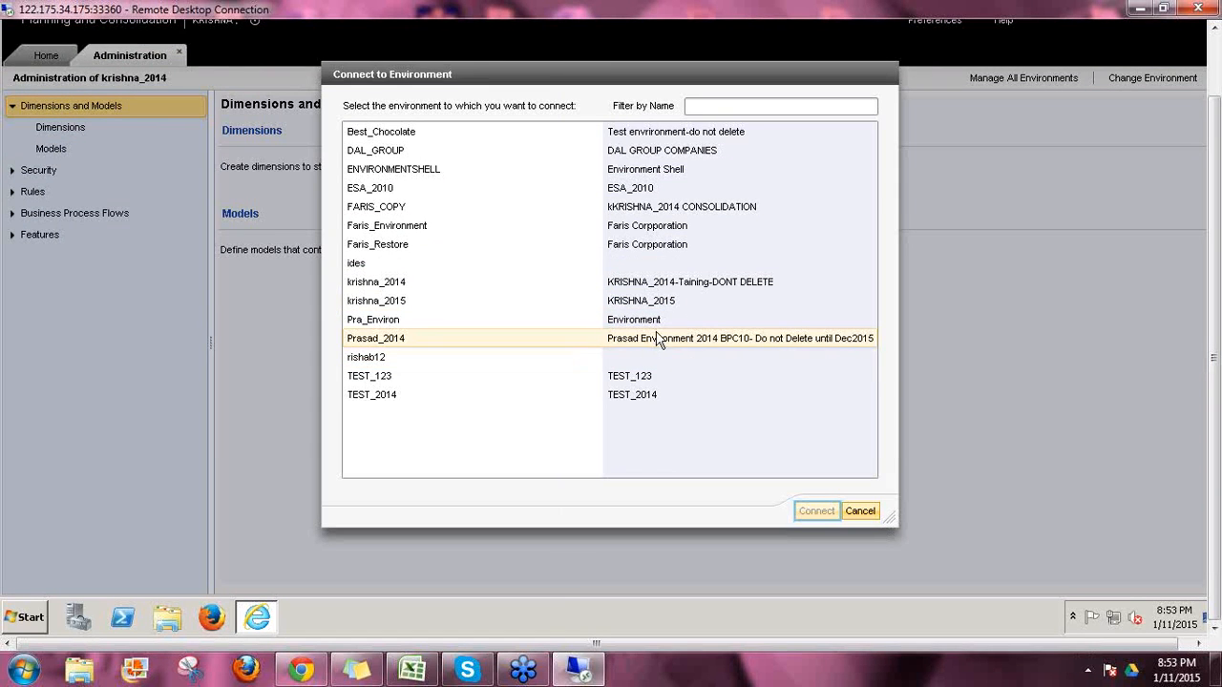
{"action": "left_click", "coordinate": [862, 512]}
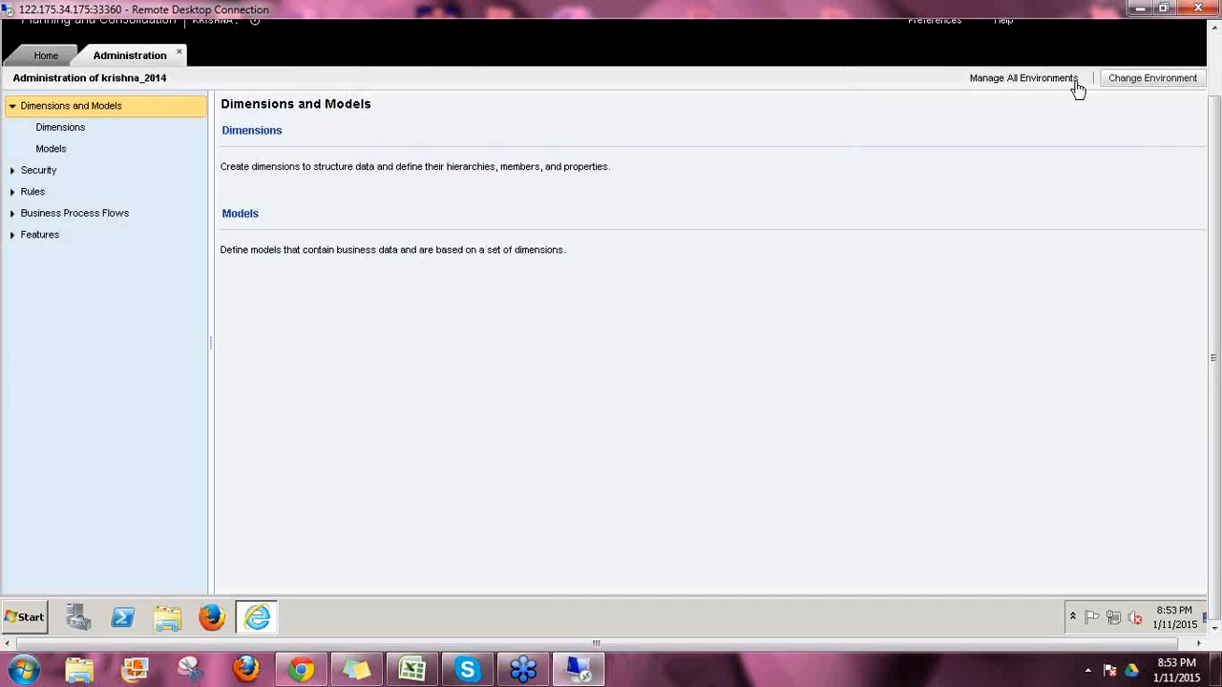
{"action": "left_click", "coordinate": [1005, 81]}
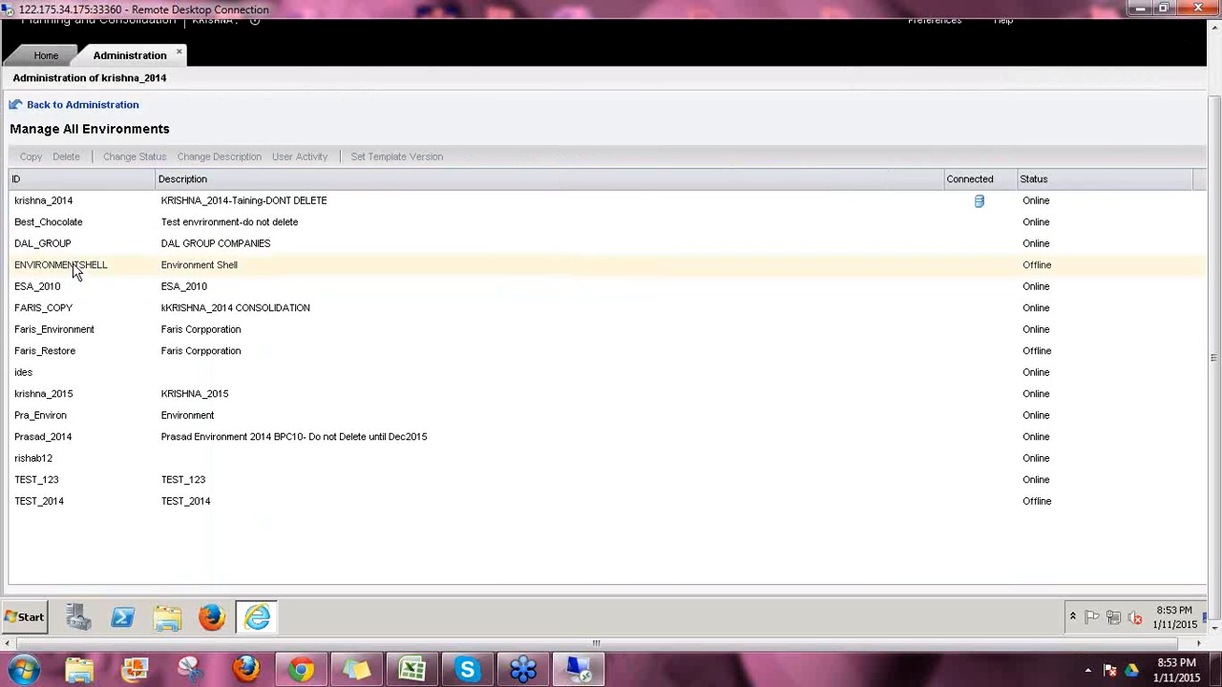
{"action": "left_click", "coordinate": [77, 269]}
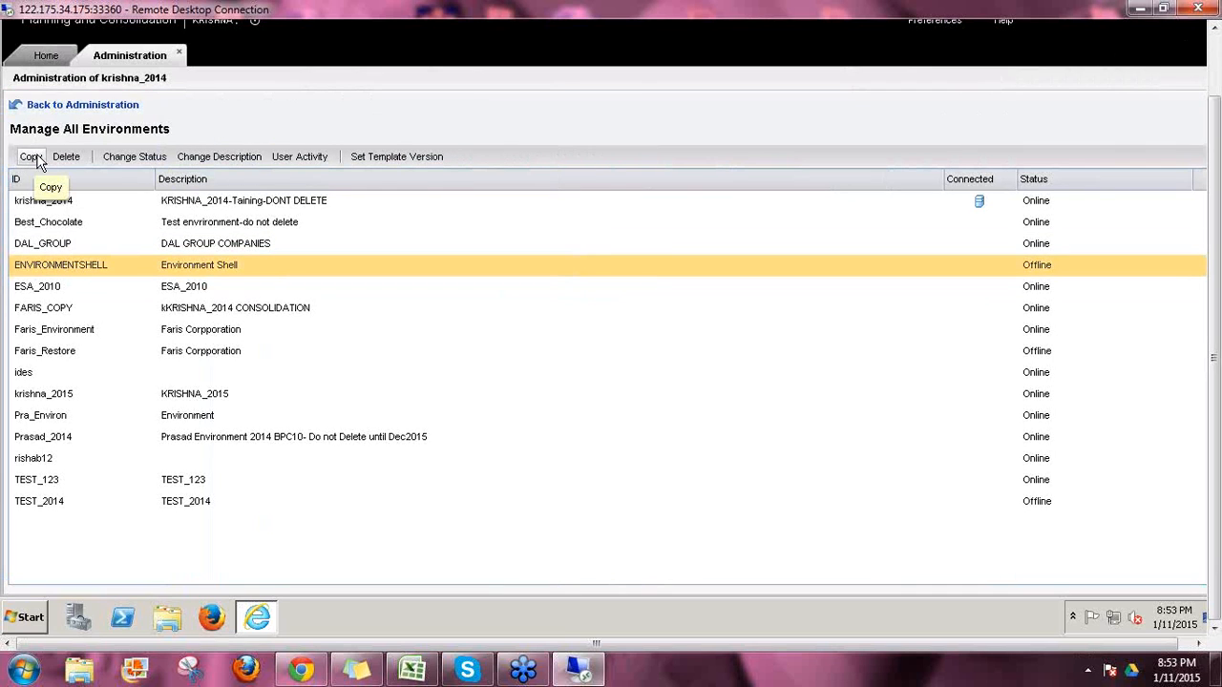
{"action": "left_click", "coordinate": [72, 106]}
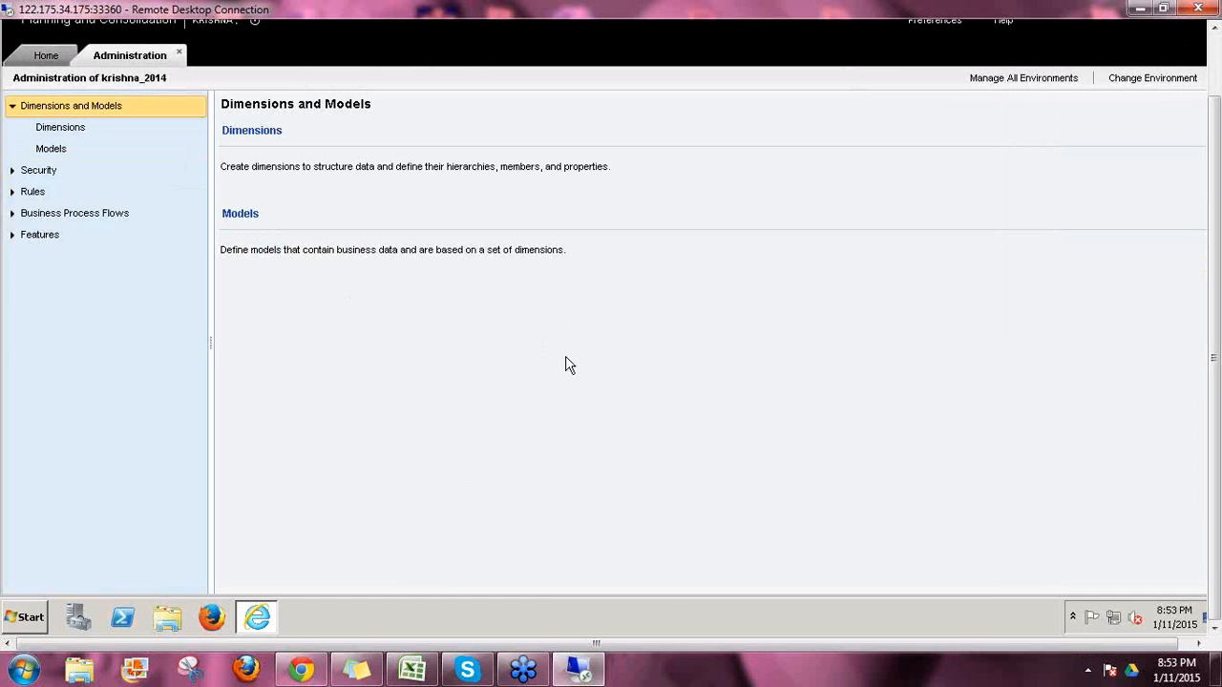
{"action": "left_click", "coordinate": [45, 56]}
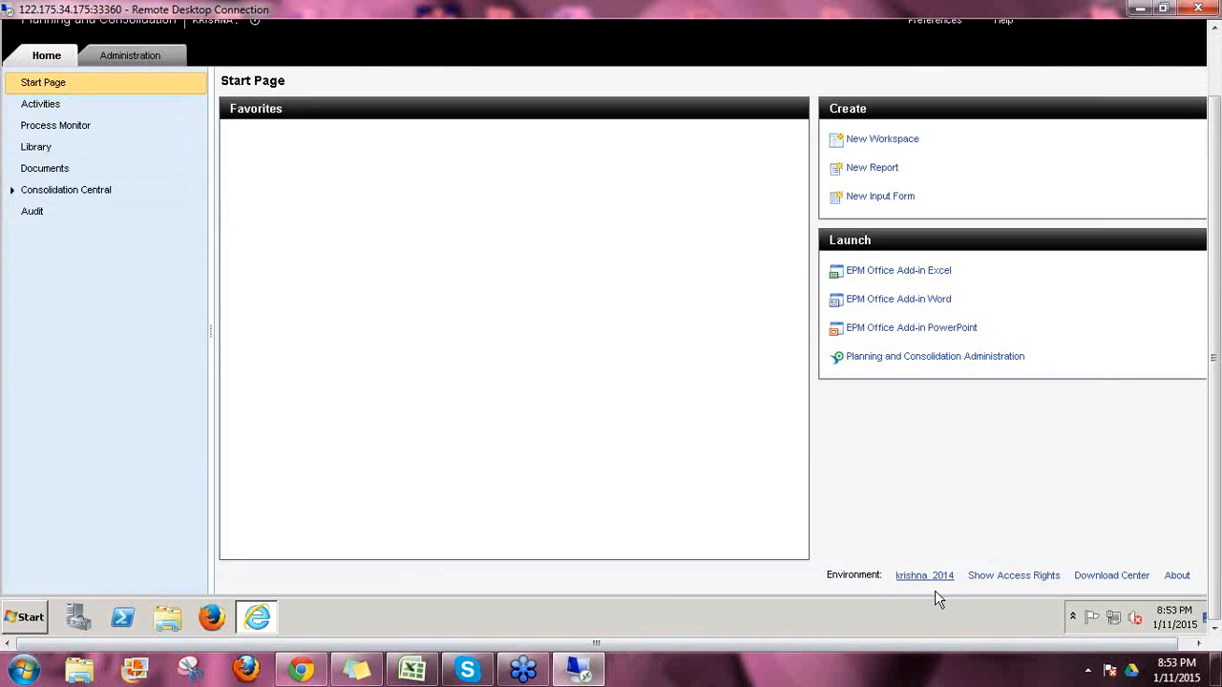
{"action": "left_click", "coordinate": [141, 57]}
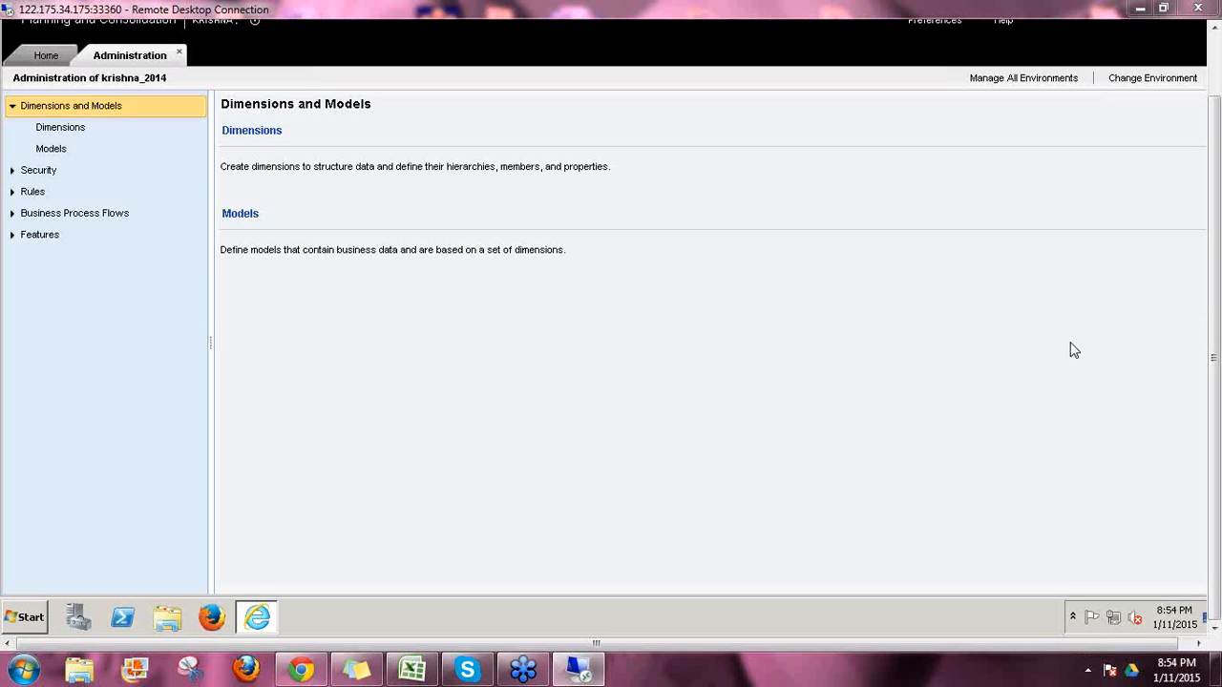
{"action": "mouse_move", "coordinate": [223, 134]}
{"action": "left_mouse_down"}
{"action": "mouse_move", "coordinate": [295, 128]}
{"action": "mouse_move", "coordinate": [211, 129]}
{"action": "mouse_move", "coordinate": [212, 148]}
{"action": "left_mouse_up"}
{"action": "mouse_move", "coordinate": [337, 118]}
{"action": "left_mouse_down"}
{"action": "mouse_move", "coordinate": [349, 164]}
{"action": "mouse_move", "coordinate": [354, 120]}
{"action": "mouse_move", "coordinate": [384, 116]}
{"action": "mouse_move", "coordinate": [401, 136]}
{"action": "mouse_move", "coordinate": [408, 109]}
{"action": "mouse_move", "coordinate": [431, 105]}
{"action": "mouse_move", "coordinate": [465, 167]}
{"action": "left_mouse_up"}
{"action": "mouse_move", "coordinate": [483, 82]}
{"action": "left_mouse_down"}
{"action": "mouse_move", "coordinate": [515, 133]}
{"action": "mouse_move", "coordinate": [525, 83]}
{"action": "mouse_move", "coordinate": [535, 130]}
{"action": "left_mouse_up"}
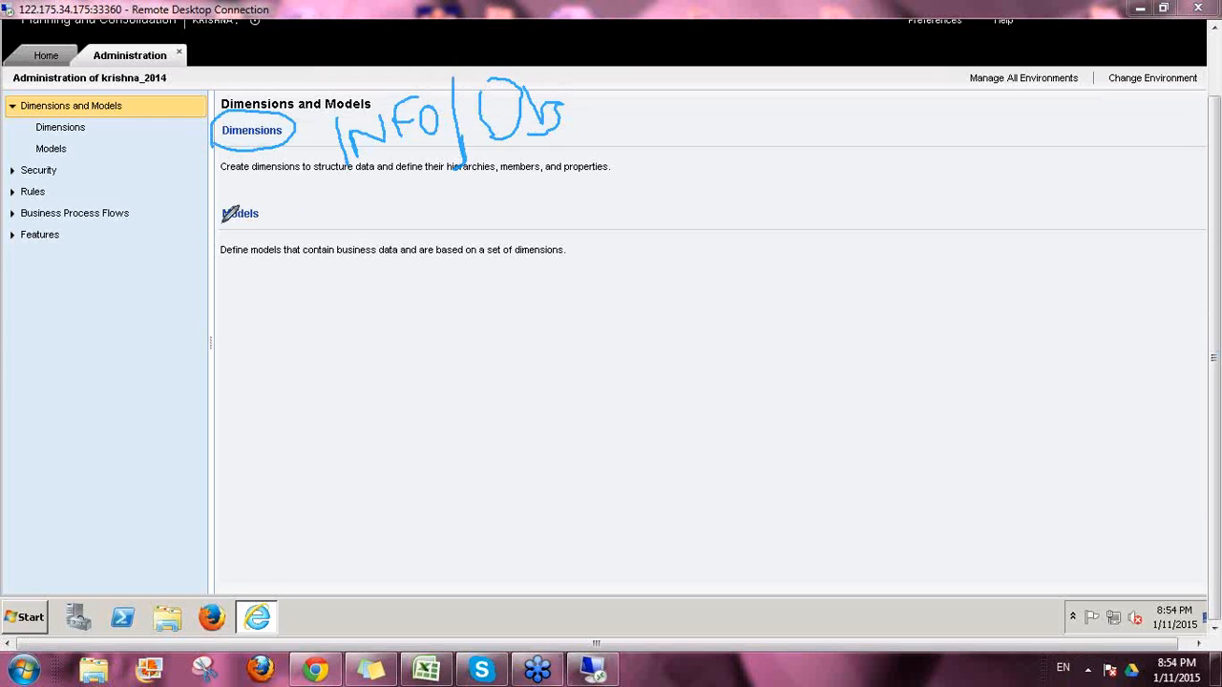
{"action": "mouse_move", "coordinate": [277, 237]}
{"action": "left_mouse_down"}
{"action": "mouse_move", "coordinate": [206, 188]}
{"action": "mouse_move", "coordinate": [278, 229]}
{"action": "mouse_move", "coordinate": [355, 210]}
{"action": "mouse_move", "coordinate": [364, 225]}
{"action": "mouse_move", "coordinate": [376, 202]}
{"action": "mouse_move", "coordinate": [393, 197]}
{"action": "mouse_move", "coordinate": [391, 213]}
{"action": "mouse_move", "coordinate": [389, 194]}
{"action": "left_mouse_up"}
{"action": "mouse_move", "coordinate": [296, 335]}
{"action": "left_mouse_down"}
{"action": "mouse_move", "coordinate": [315, 378]}
{"action": "mouse_move", "coordinate": [321, 361]}
{"action": "mouse_move", "coordinate": [388, 328]}
{"action": "mouse_move", "coordinate": [444, 365]}
{"action": "left_mouse_up"}
{"action": "left_click_drag", "start_coordinate": [432, 274], "coordinate": [446, 364]}
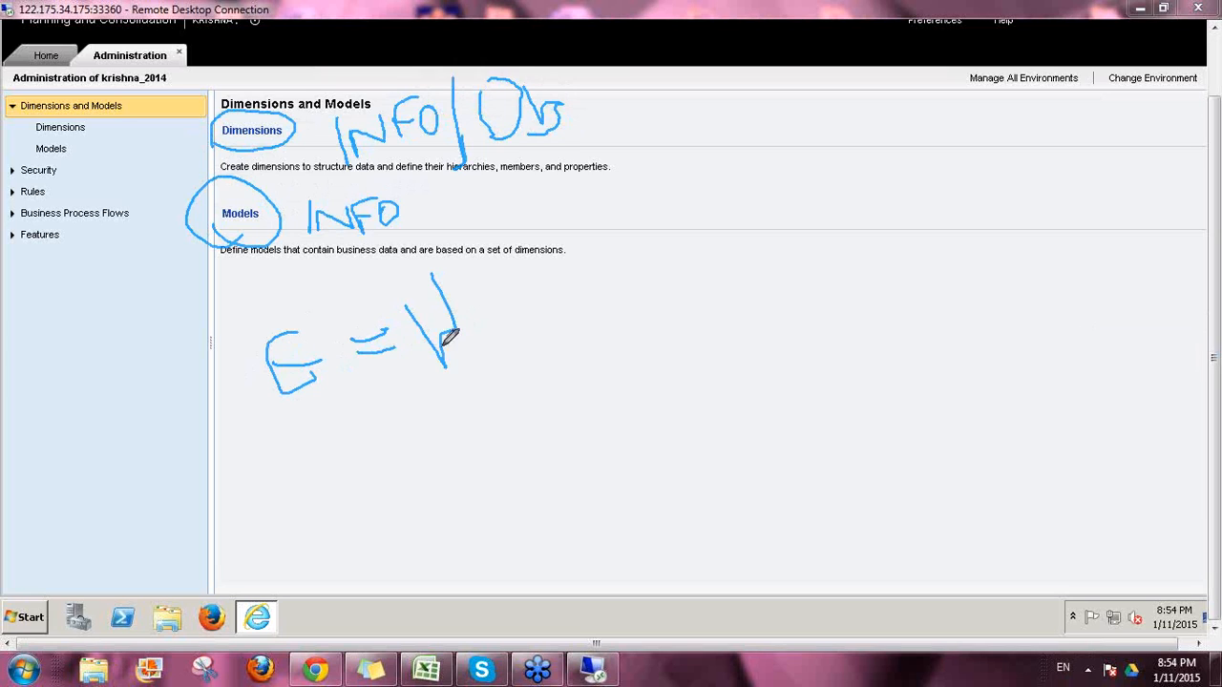
{"action": "mouse_move", "coordinate": [472, 318]}
{"action": "left_mouse_down"}
{"action": "mouse_move", "coordinate": [512, 296]}
{"action": "mouse_move", "coordinate": [489, 275]}
{"action": "left_mouse_up"}
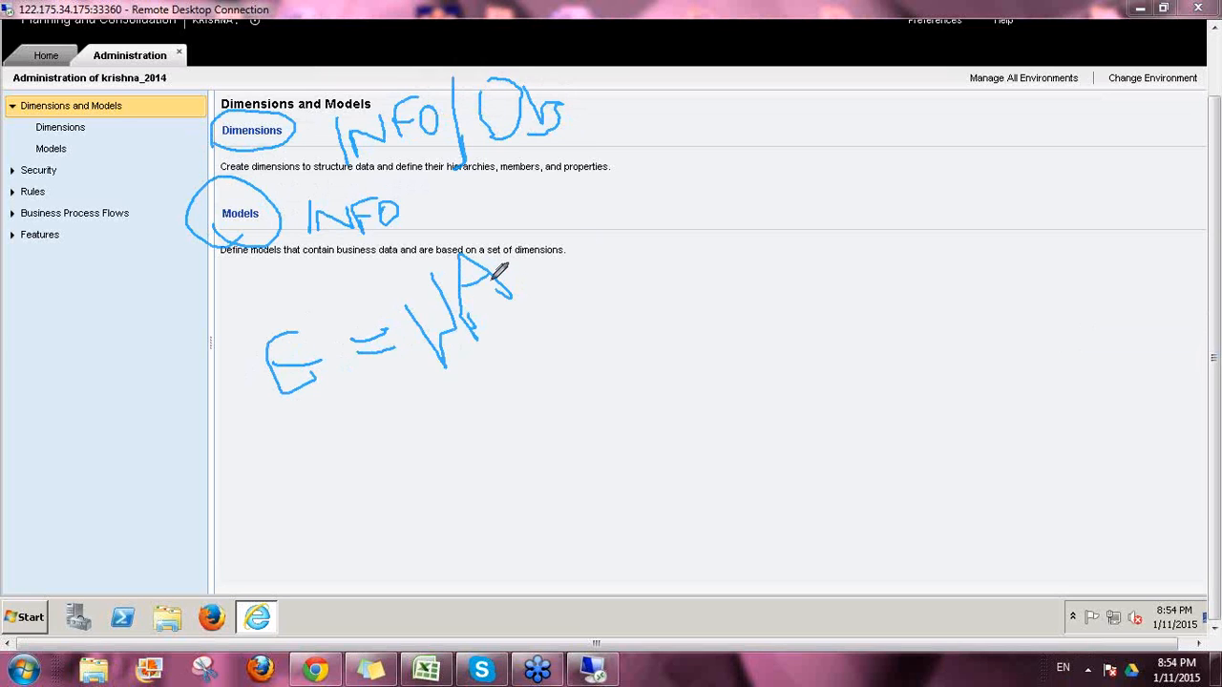
{"action": "left_click_drag", "start_coordinate": [432, 270], "coordinate": [459, 401]}
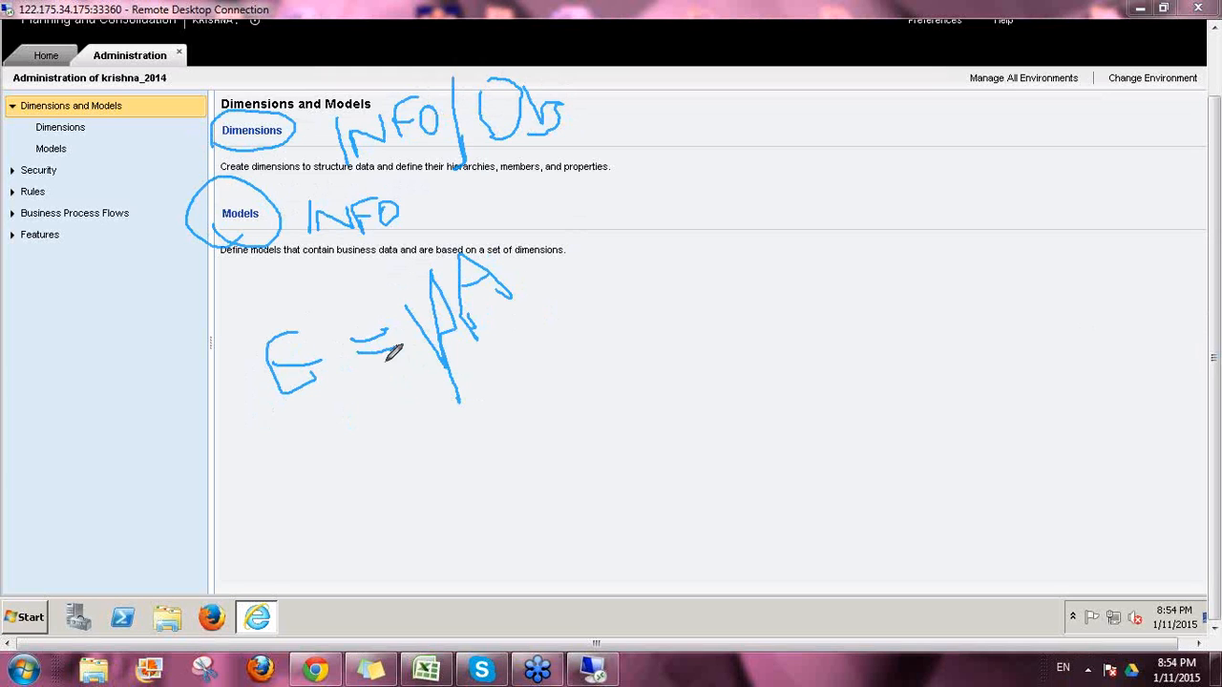
{"action": "left_click_drag", "start_coordinate": [261, 417], "coordinate": [607, 354]}
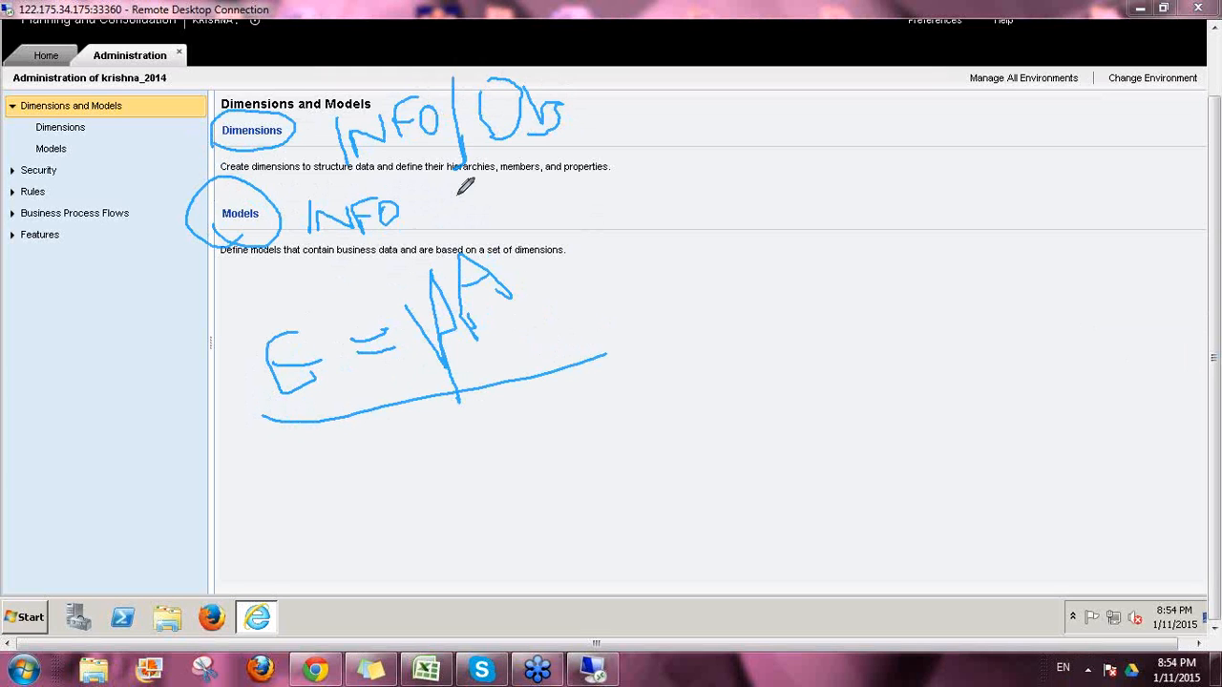
{"action": "left_click_drag", "start_coordinate": [432, 195], "coordinate": [476, 220]}
{"action": "left_click", "coordinate": [1103, 422]}
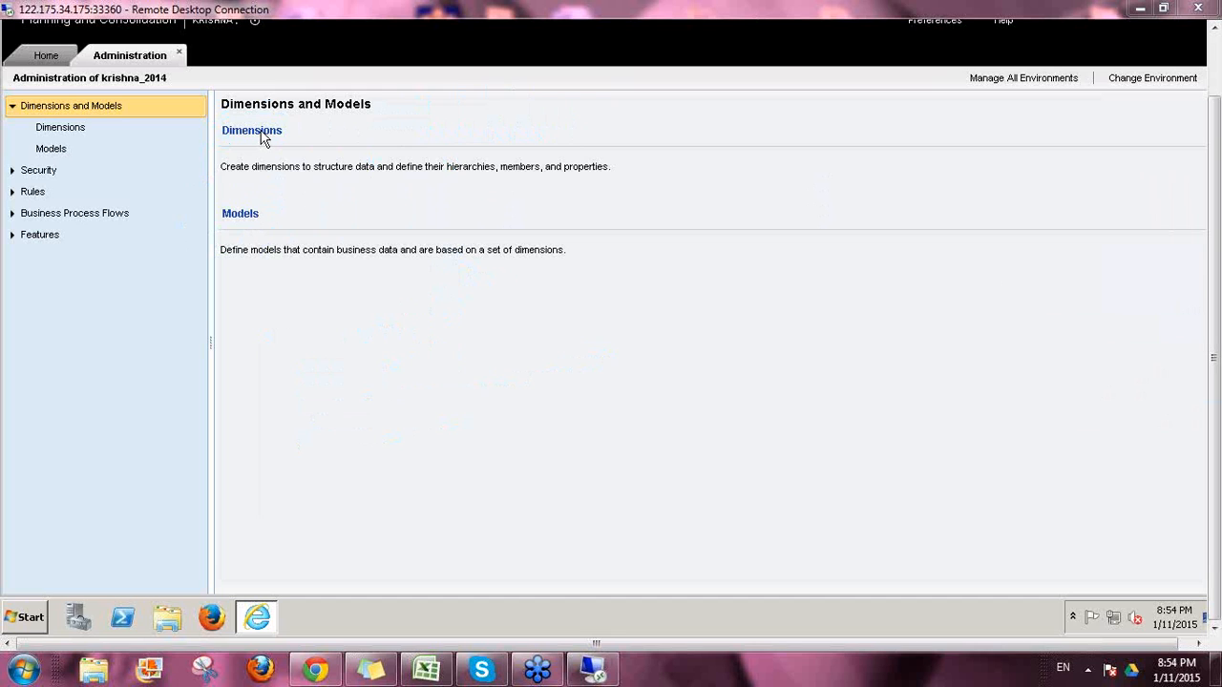
Step: Go to the Start Page and back to Administration, then minimize Internet Explorer
{"action": "left_click", "coordinate": [43, 57]}
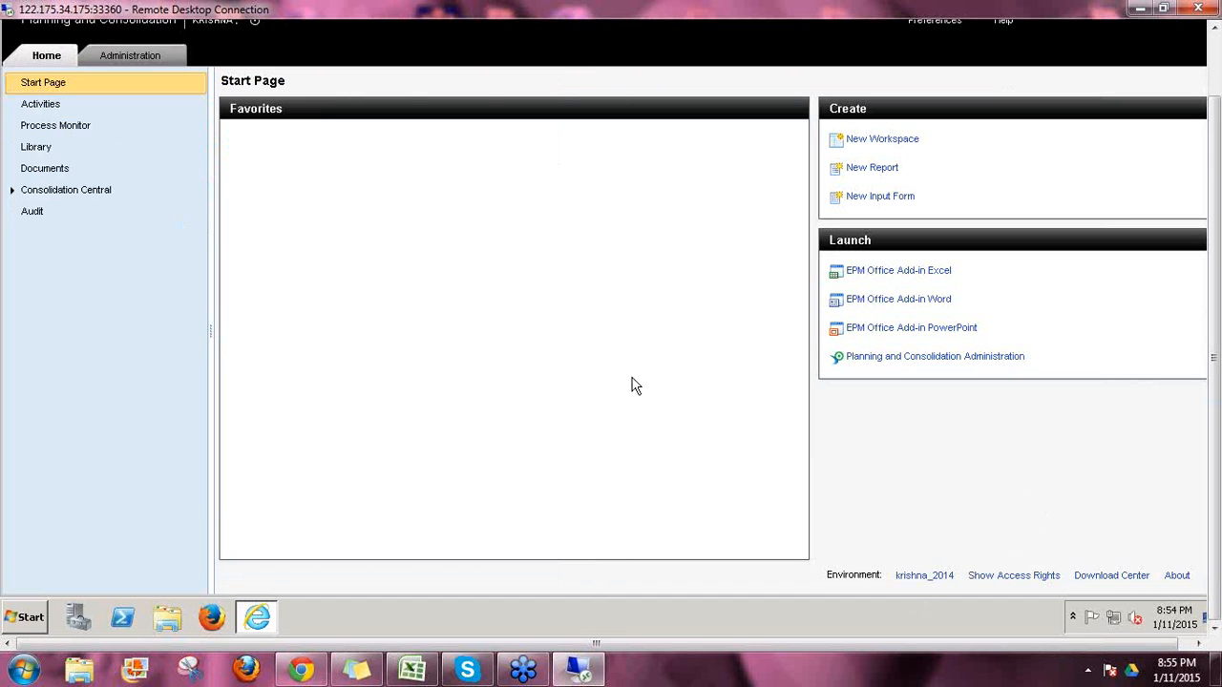
{"action": "left_click", "coordinate": [142, 59]}
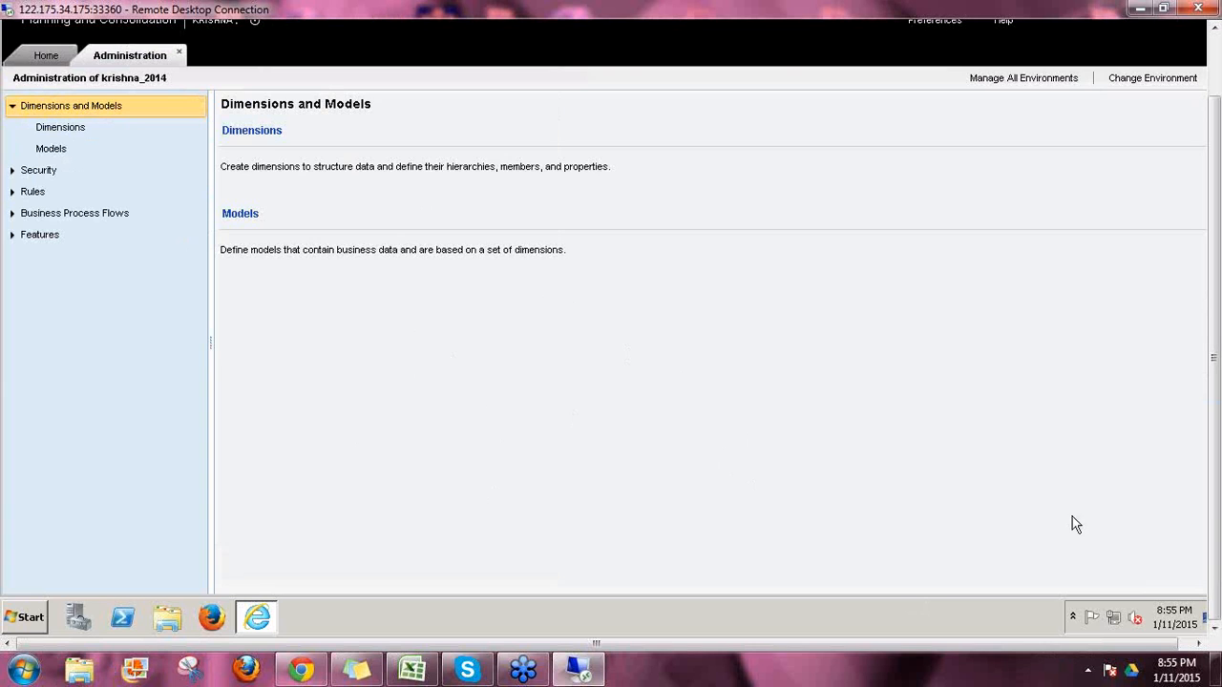
{"action": "left_click_drag", "start_coordinate": [1217, 501], "coordinate": [1210, 438]}
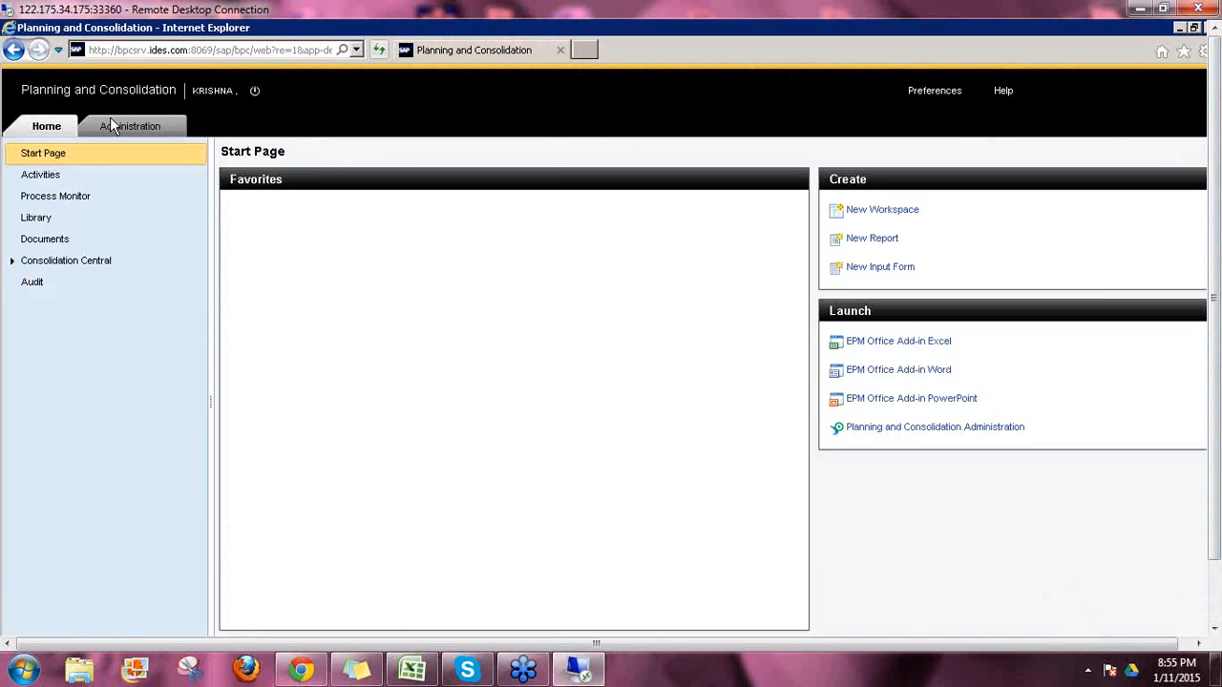
{"action": "left_click", "coordinate": [111, 132]}
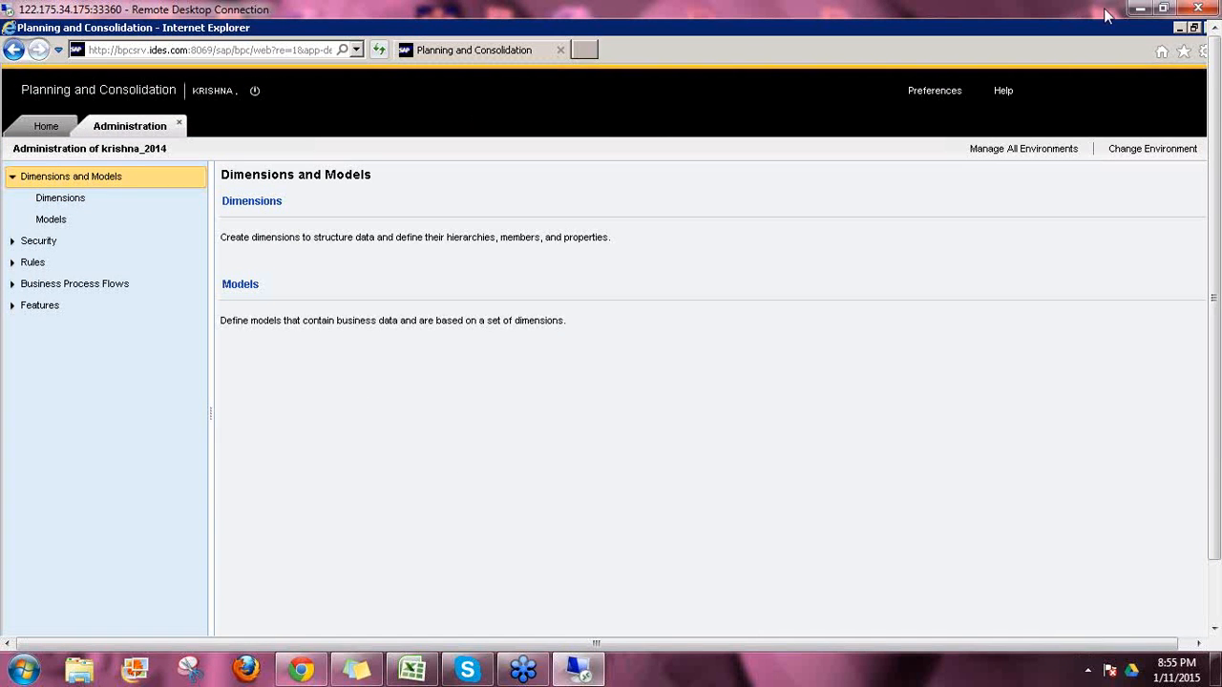
{"action": "left_click", "coordinate": [1180, 29]}
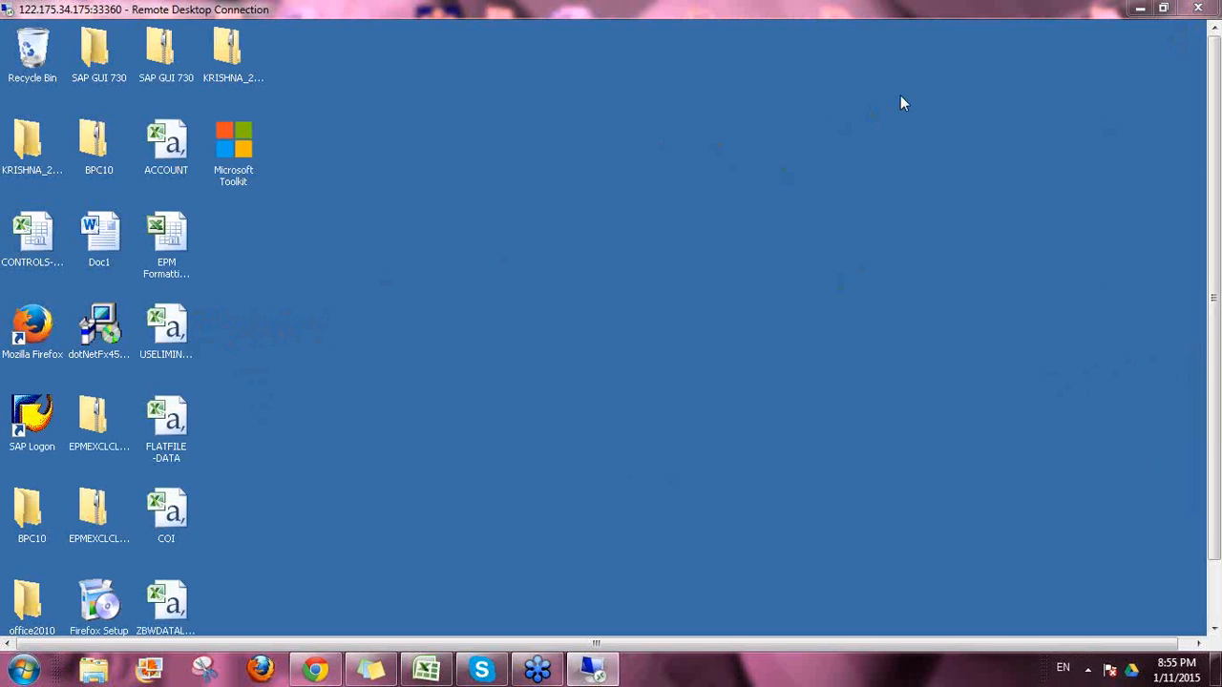
Step: Launch SAP Logon, sign in to the BPC system, and run transaction rsa1
{"action": "double_click", "coordinate": [31, 415]}
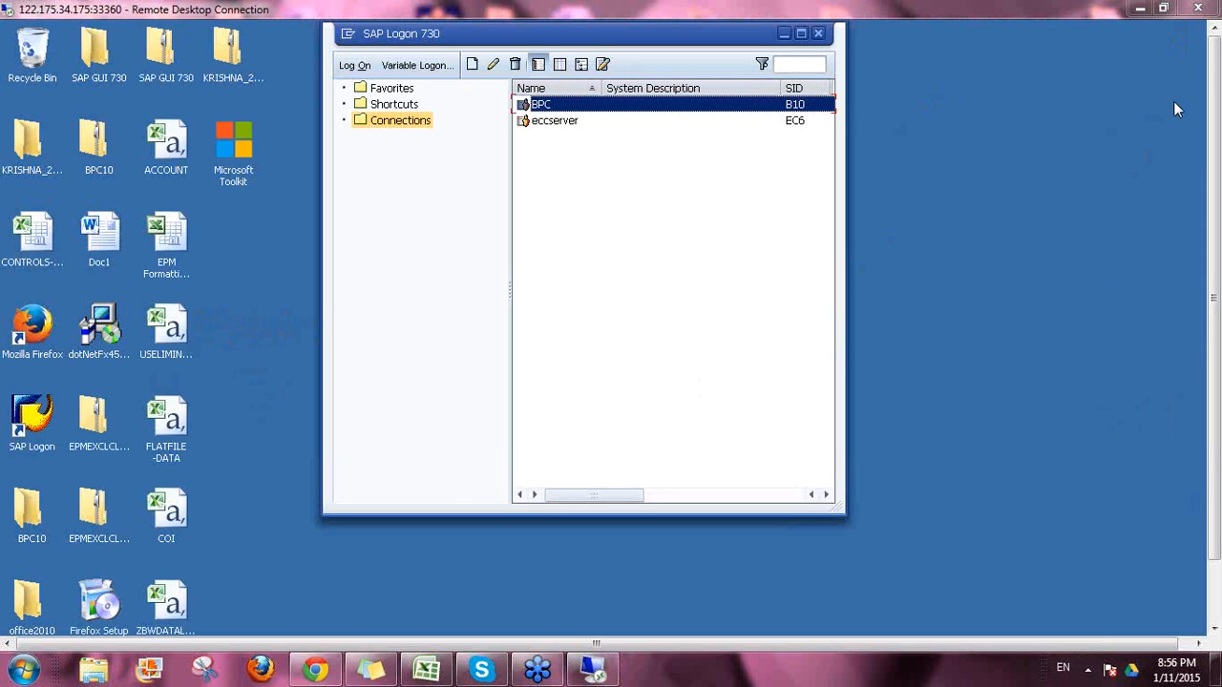
{"action": "left_click", "coordinate": [542, 107]}
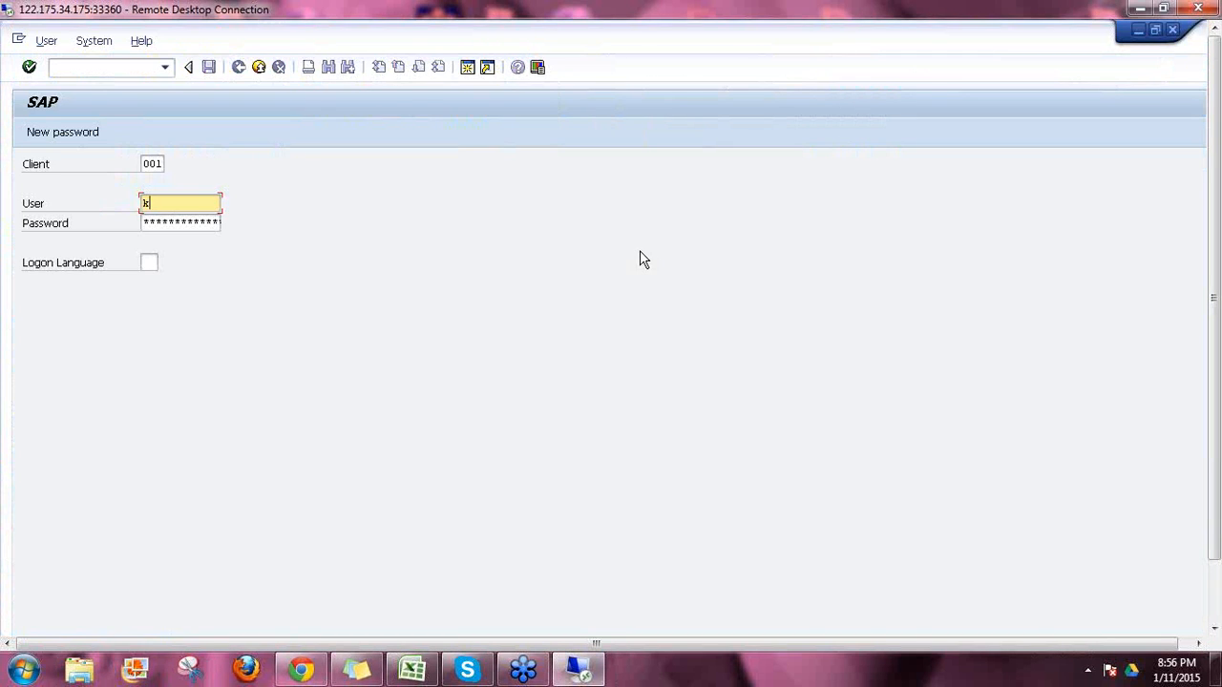
{"action": "type", "text": "r"}
{"action": "key", "text": "Down"}
{"action": "key", "text": "Return"}
{"action": "key", "text": "Tab"}
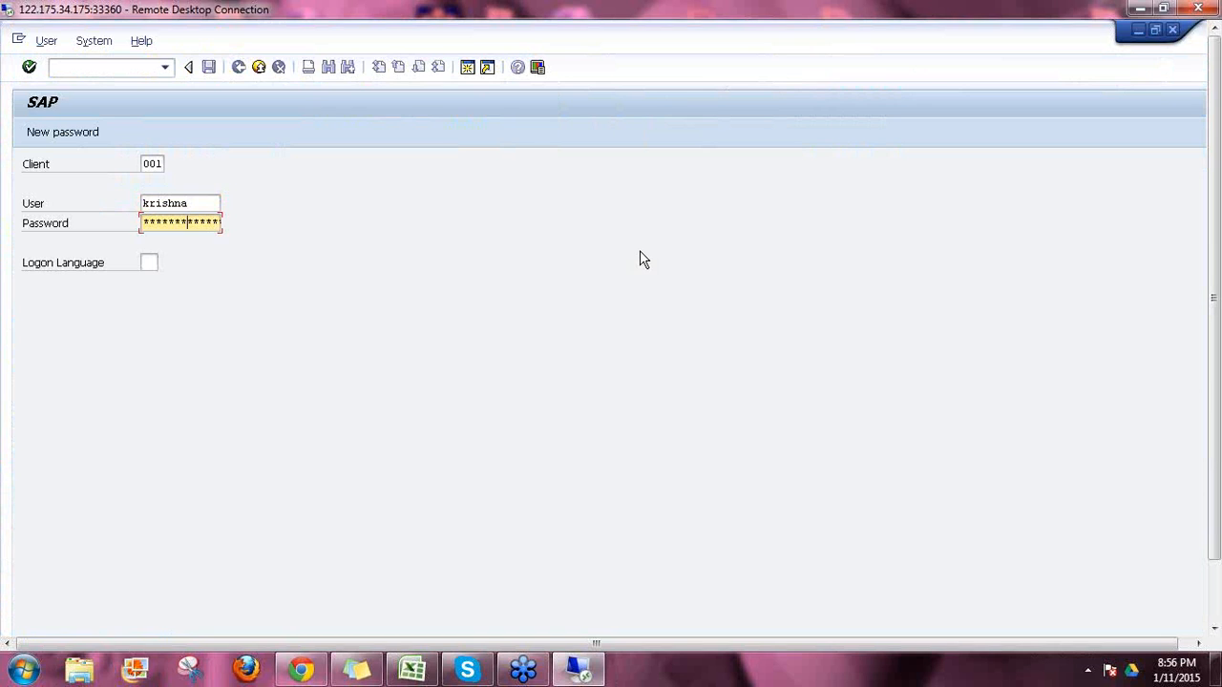
{"action": "key", "text": "Return"}
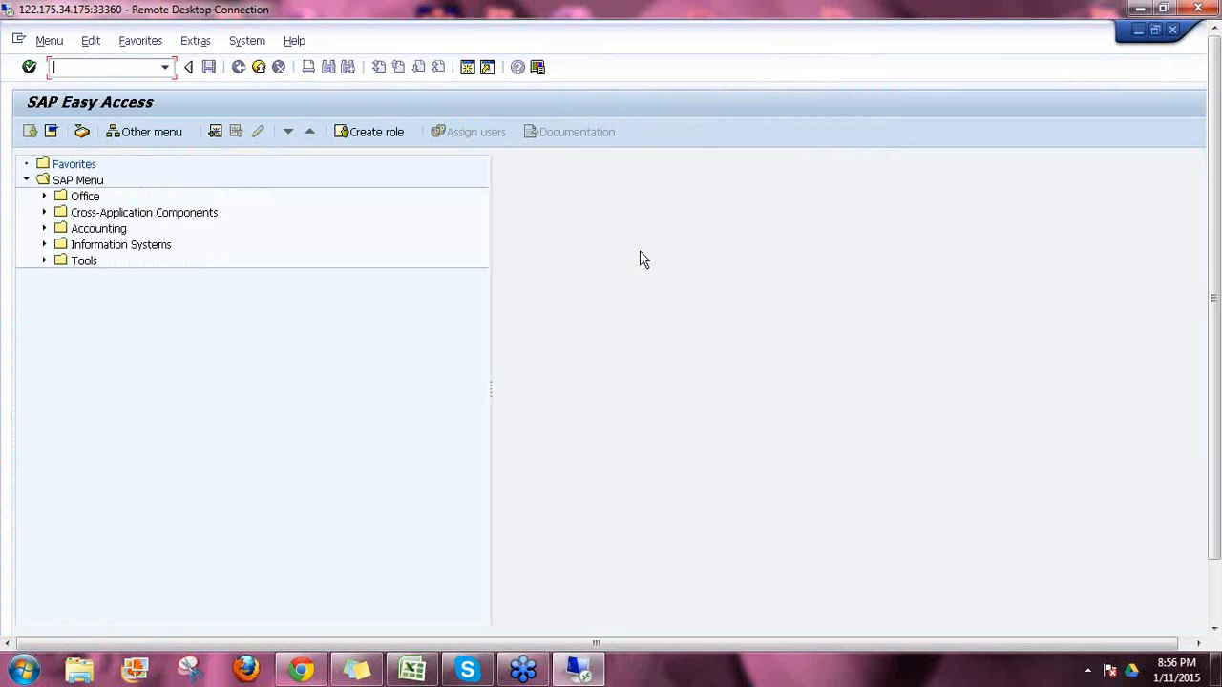
{"action": "type", "text": "rsa1"}
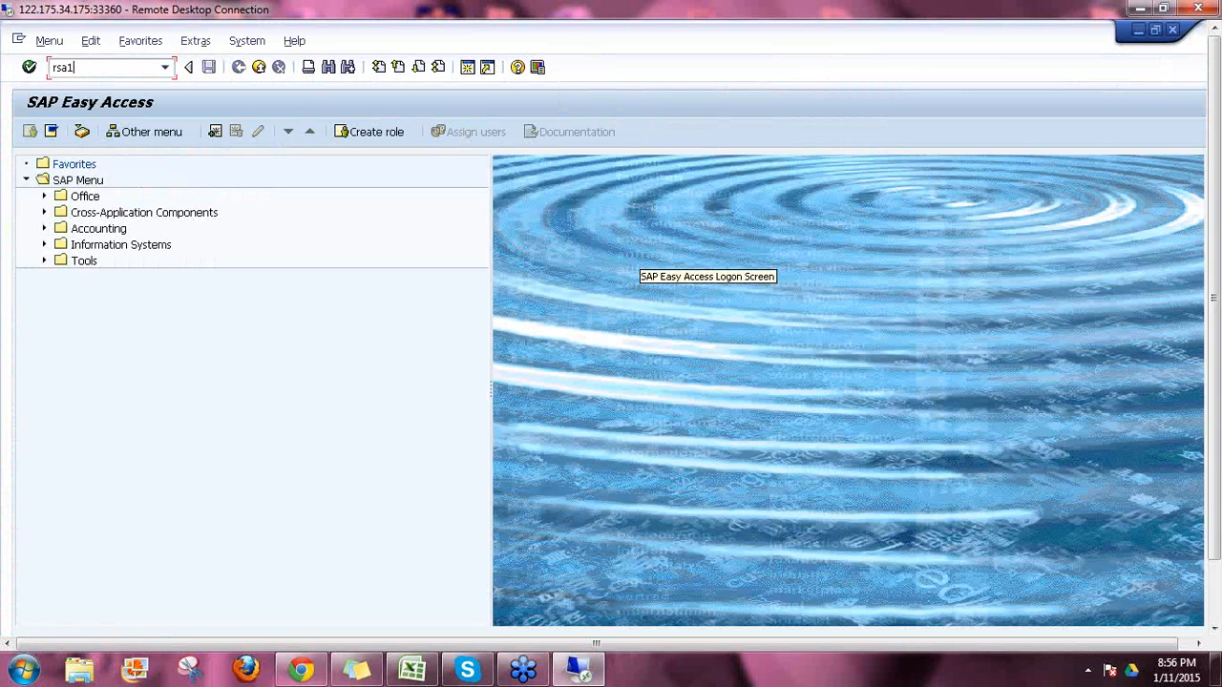
{"action": "key", "text": "Return"}
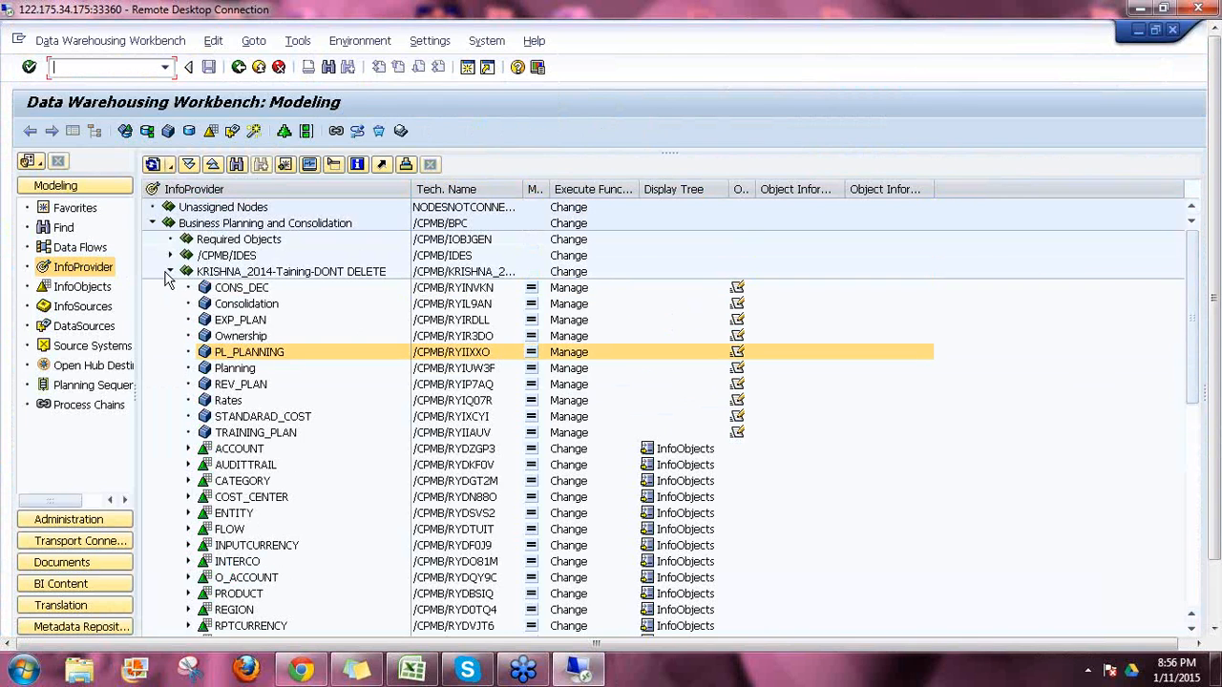
Step: Collapse the tree to Business Planning and Consolidation and mark its /CPMB/BPC technical name
{"action": "left_click", "coordinate": [169, 272]}
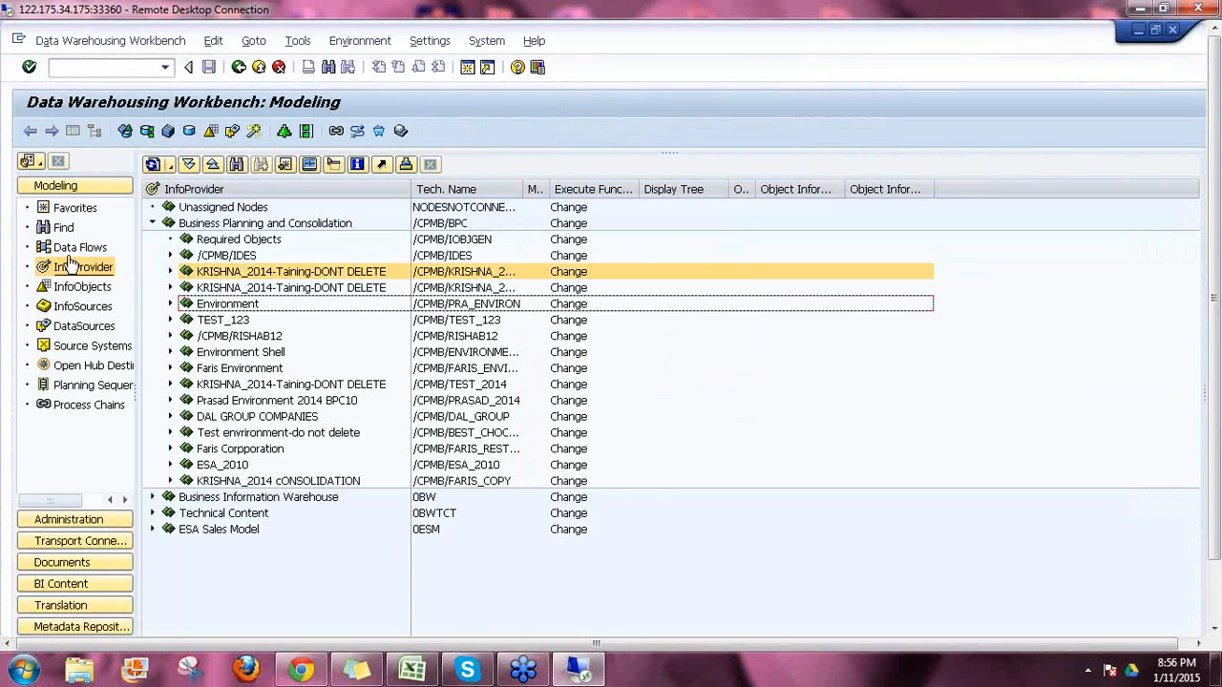
{"action": "left_click", "coordinate": [151, 224]}
{"action": "left_click", "coordinate": [296, 228]}
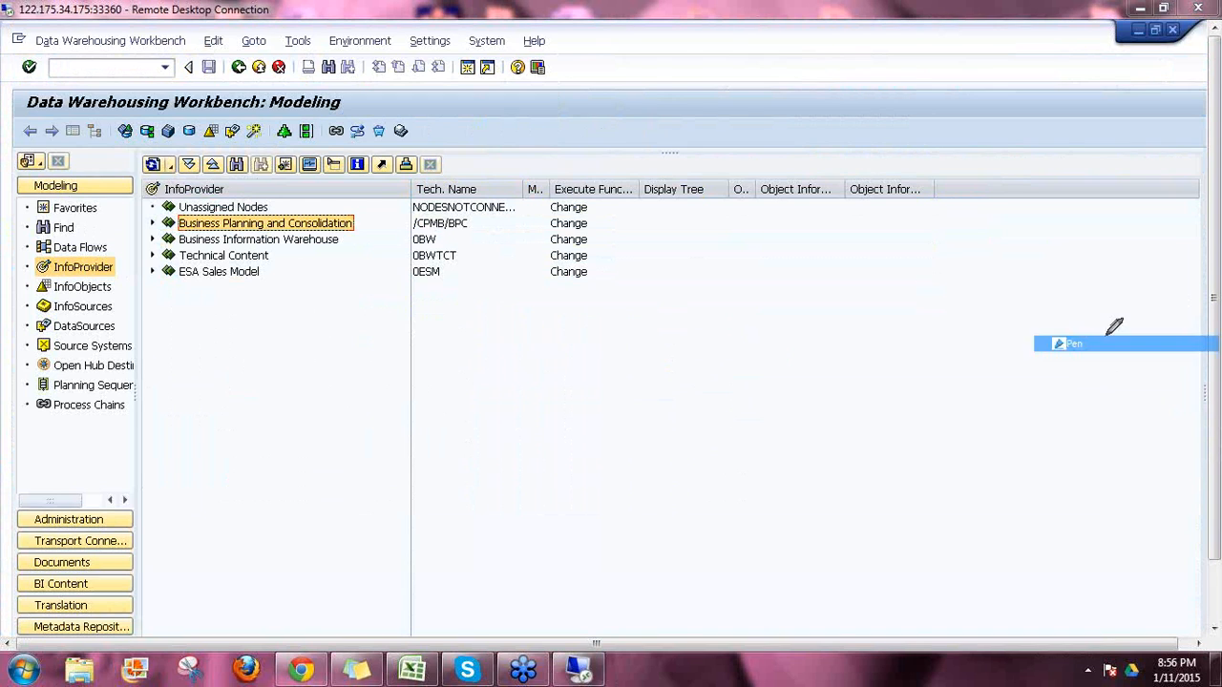
{"action": "mouse_move", "coordinate": [413, 230]}
{"action": "left_mouse_down"}
{"action": "mouse_move", "coordinate": [476, 228]}
{"action": "mouse_move", "coordinate": [439, 246]}
{"action": "mouse_move", "coordinate": [474, 233]}
{"action": "left_mouse_up"}
{"action": "mouse_move", "coordinate": [413, 264]}
{"action": "left_mouse_down"}
{"action": "mouse_move", "coordinate": [460, 259]}
{"action": "mouse_move", "coordinate": [466, 283]}
{"action": "left_mouse_up"}
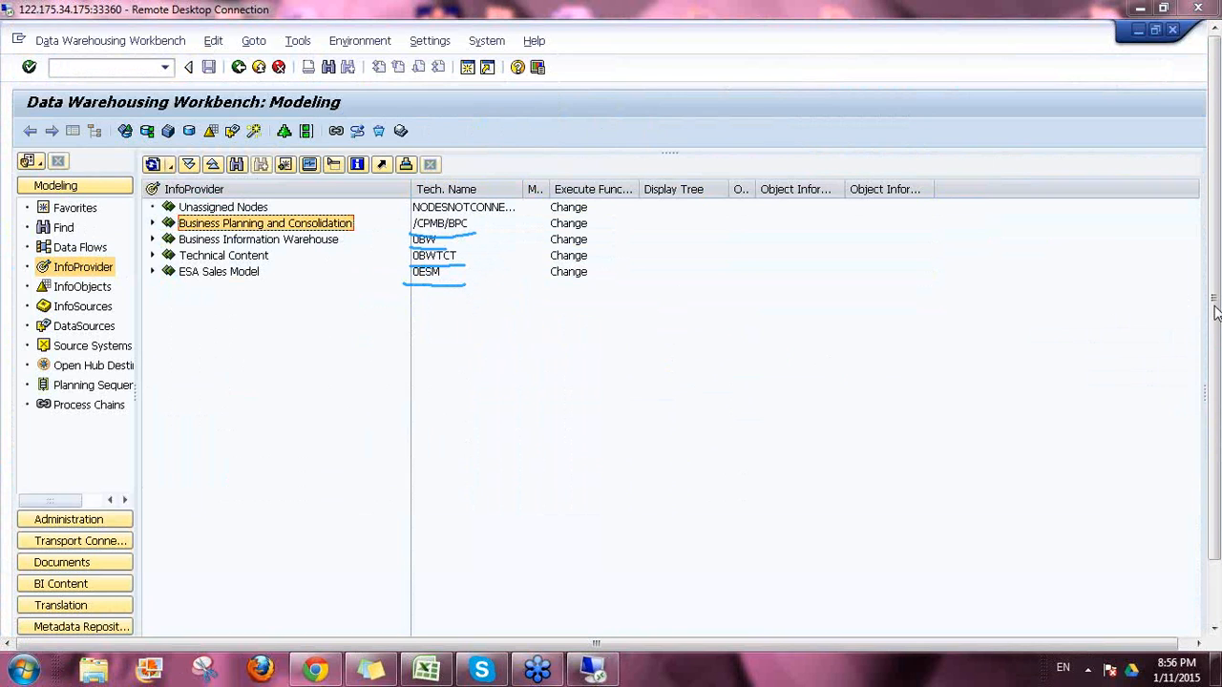
{"action": "left_click", "coordinate": [1093, 417]}
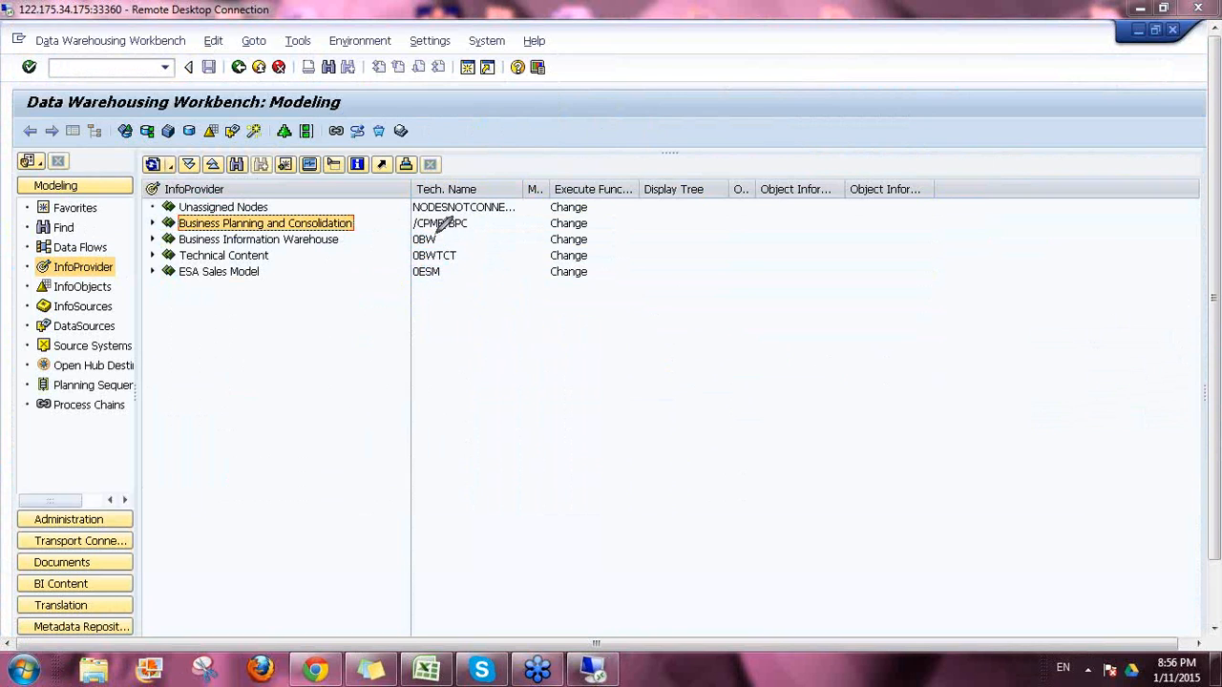
{"action": "left_click_drag", "start_coordinate": [472, 226], "coordinate": [528, 186]}
{"action": "left_click_drag", "start_coordinate": [355, 227], "coordinate": [383, 209]}
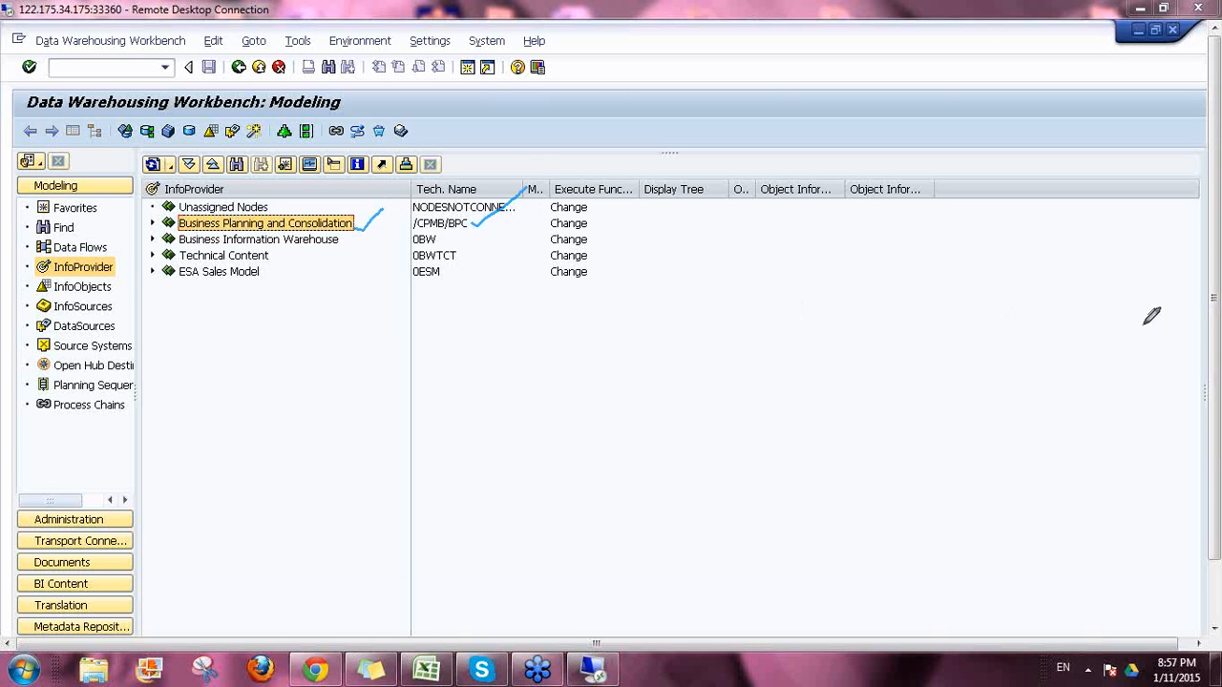
{"action": "left_click", "coordinate": [1071, 410]}
Step: Re-expand Business Planning and Consolidation and widen Tech. Name to show /CPMB/KRISHNA_2014
{"action": "left_click", "coordinate": [151, 223]}
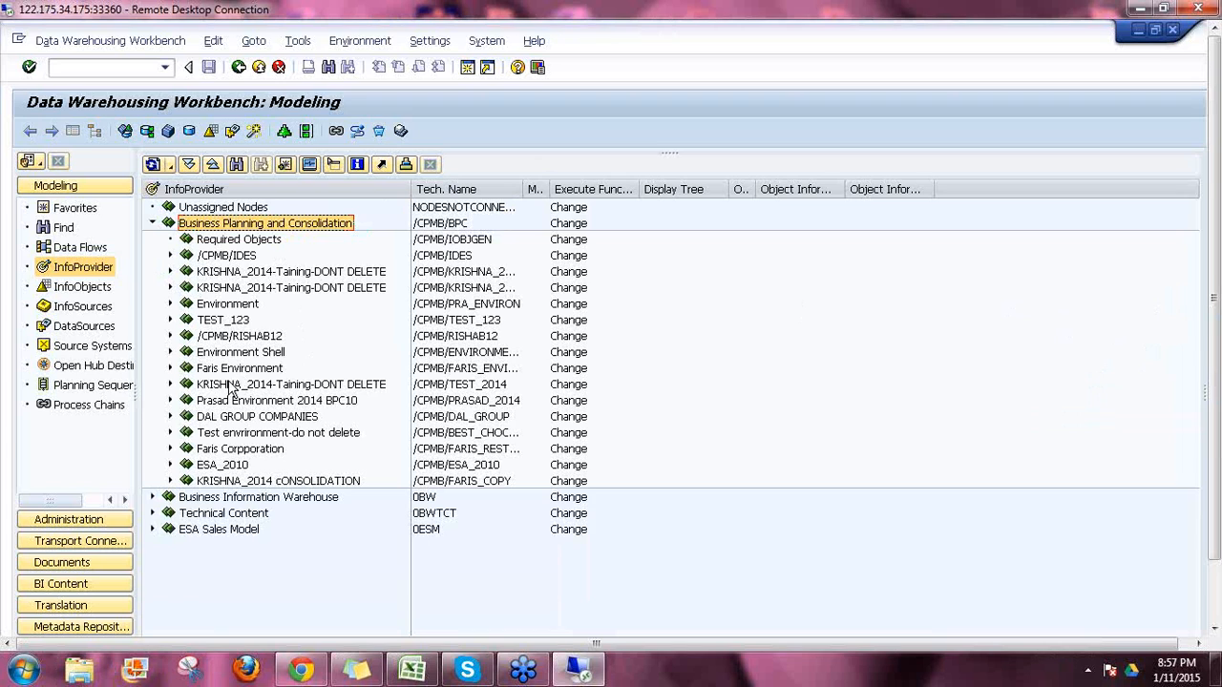
{"action": "left_click", "coordinate": [257, 274]}
{"action": "left_click_drag", "start_coordinate": [525, 188], "coordinate": [484, 291]}
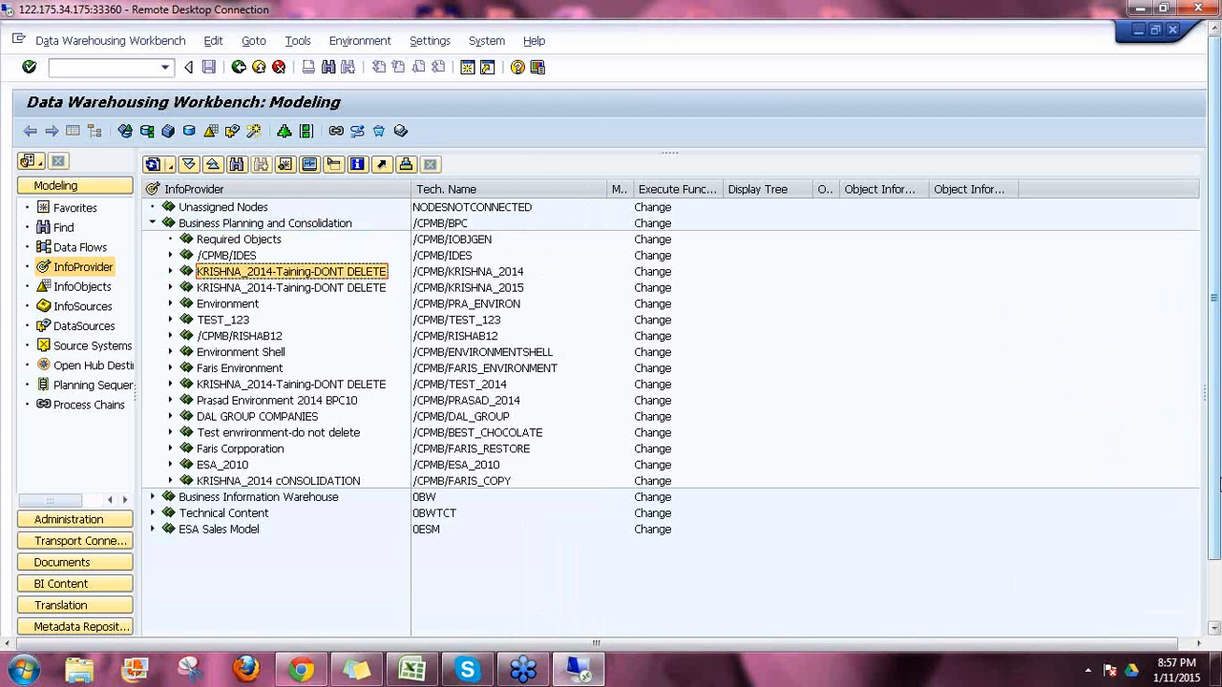
{"action": "left_click_drag", "start_coordinate": [1219, 485], "coordinate": [1219, 545]}
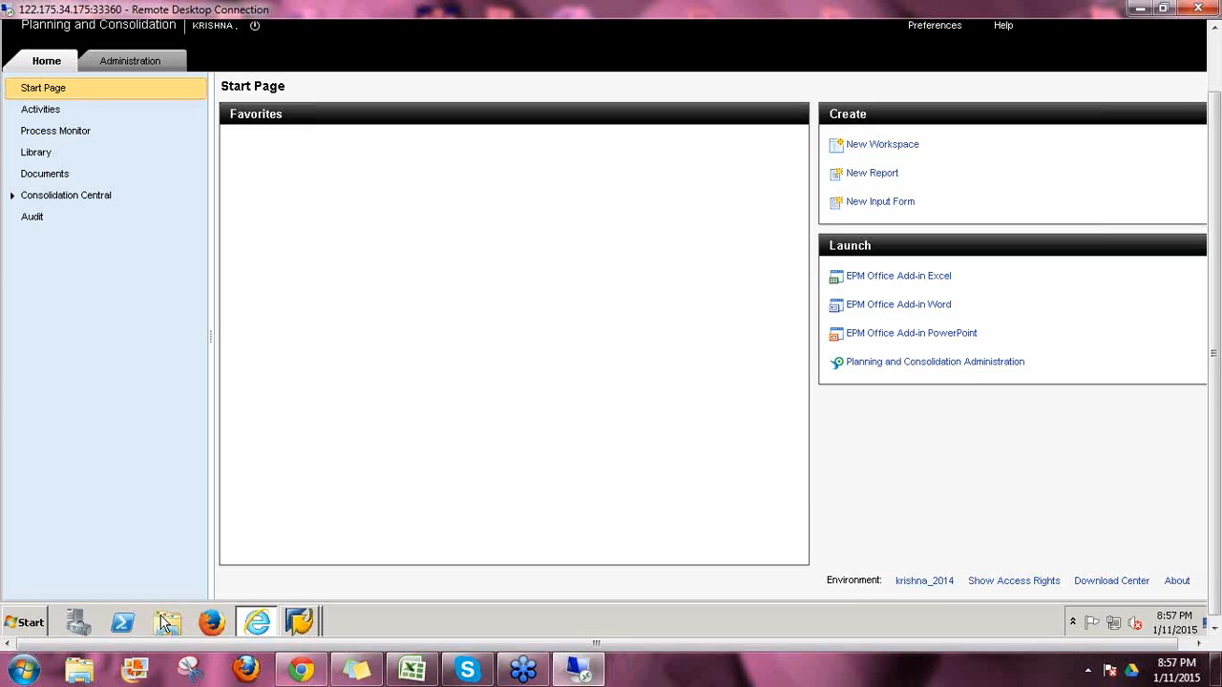
Step: Expand KRISHNA_2014 in the Workbench and highlight its CONS_DEC and Consolidation InfoCubes
{"action": "mouse_move", "coordinate": [315, 620]}
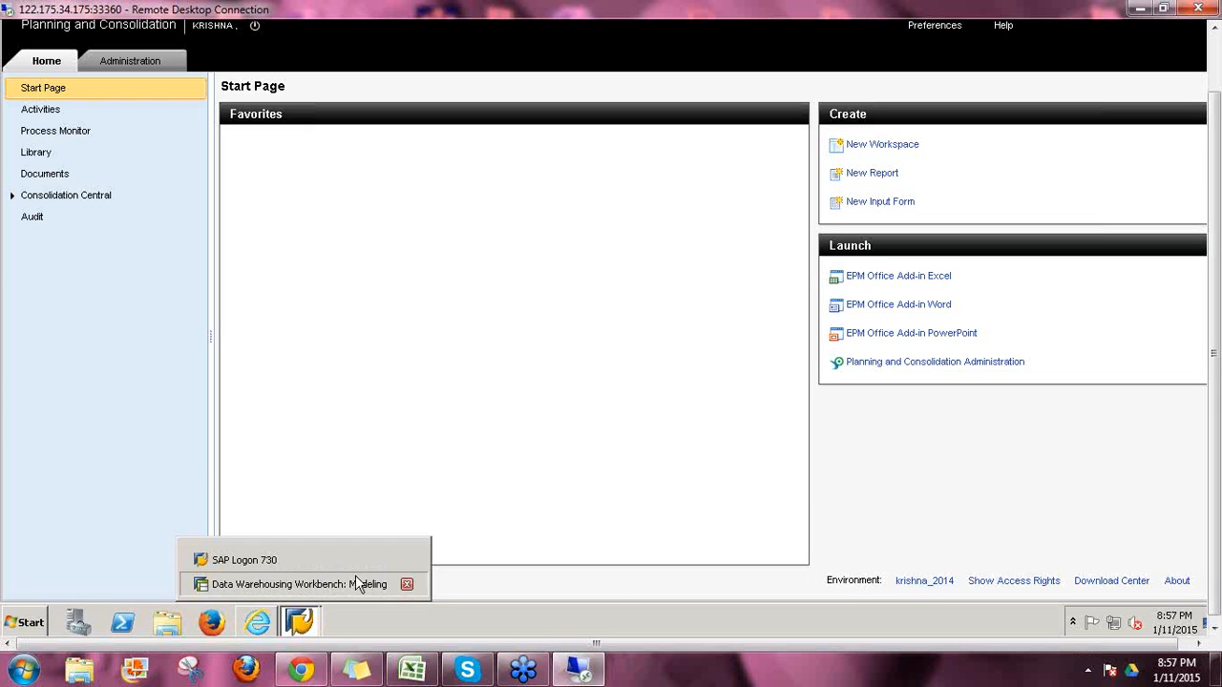
{"action": "left_click", "coordinate": [355, 577]}
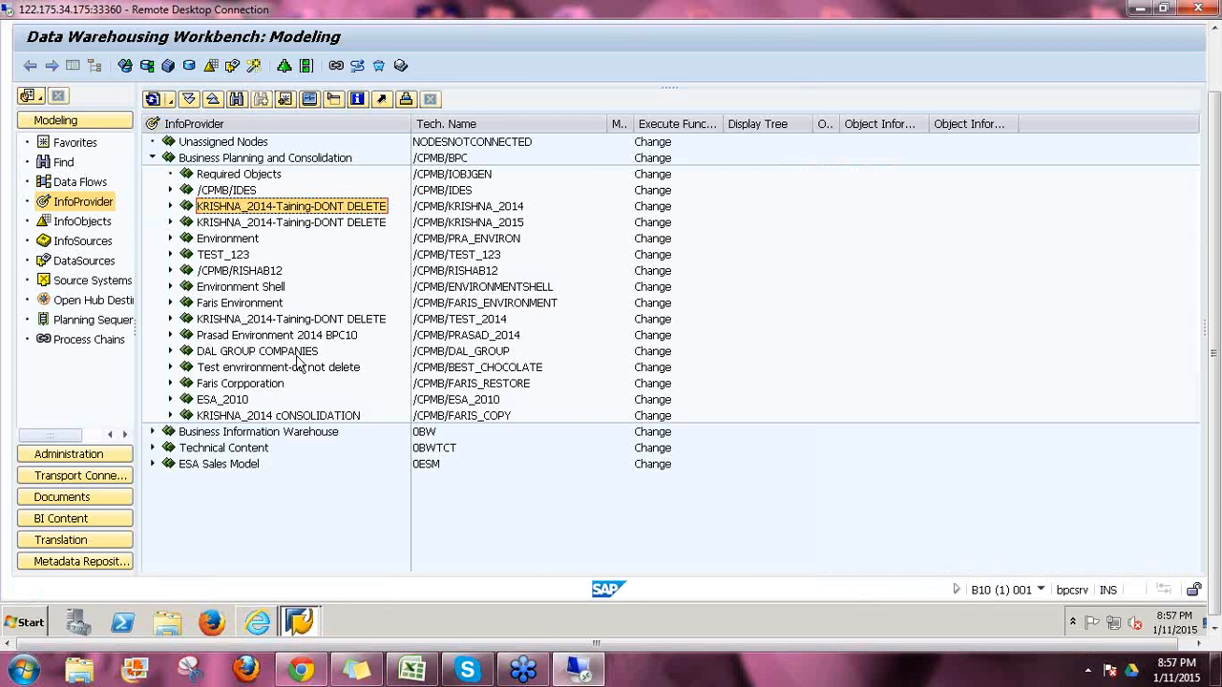
{"action": "left_click", "coordinate": [171, 206]}
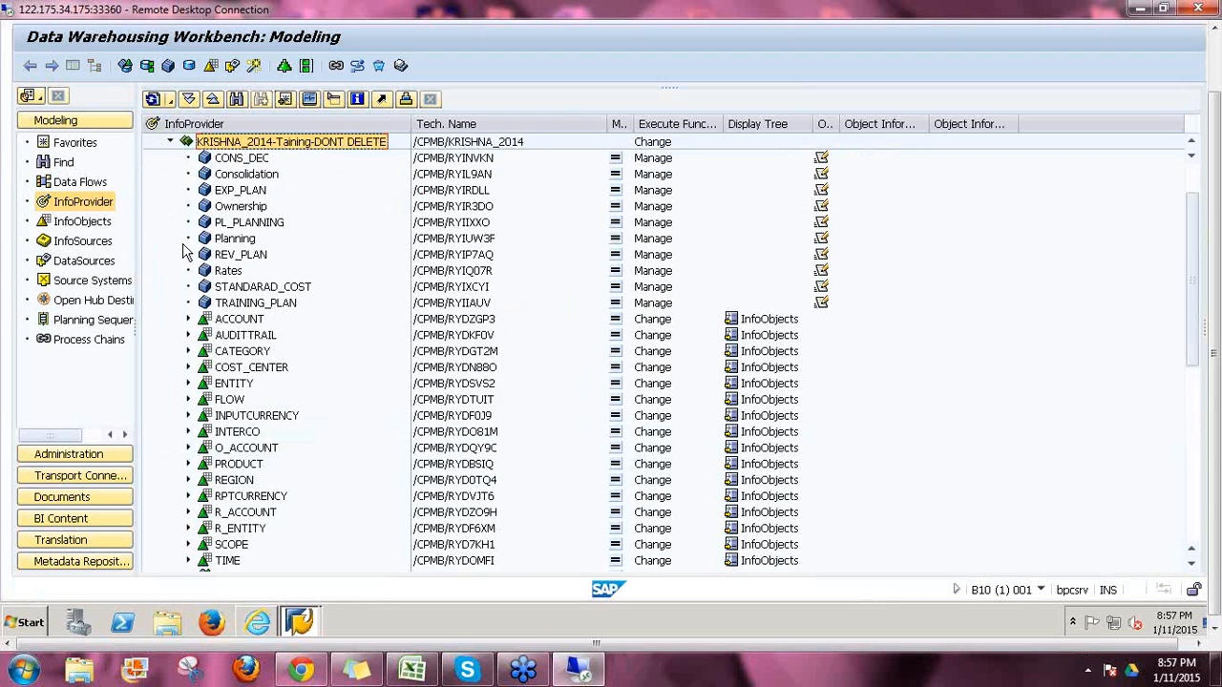
{"action": "scroll", "coordinate": [354, 265], "scroll_direction": "up", "scroll_amount": 1}
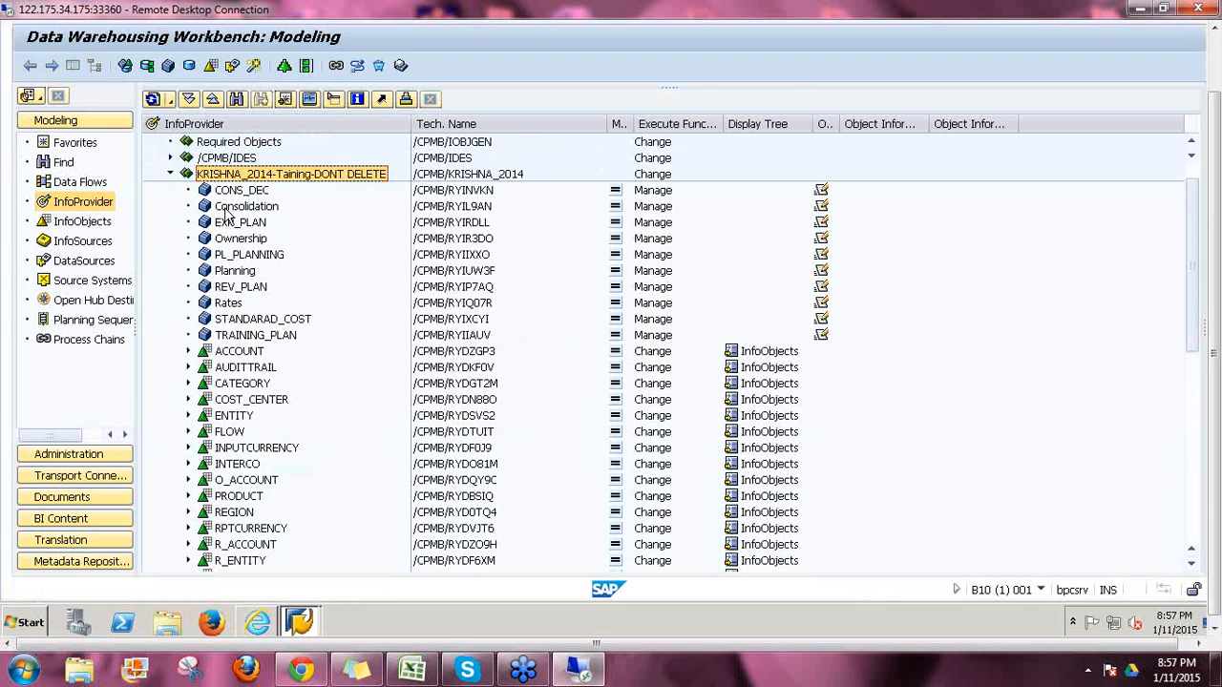
{"action": "left_click", "coordinate": [237, 194]}
{"action": "left_click", "coordinate": [239, 209]}
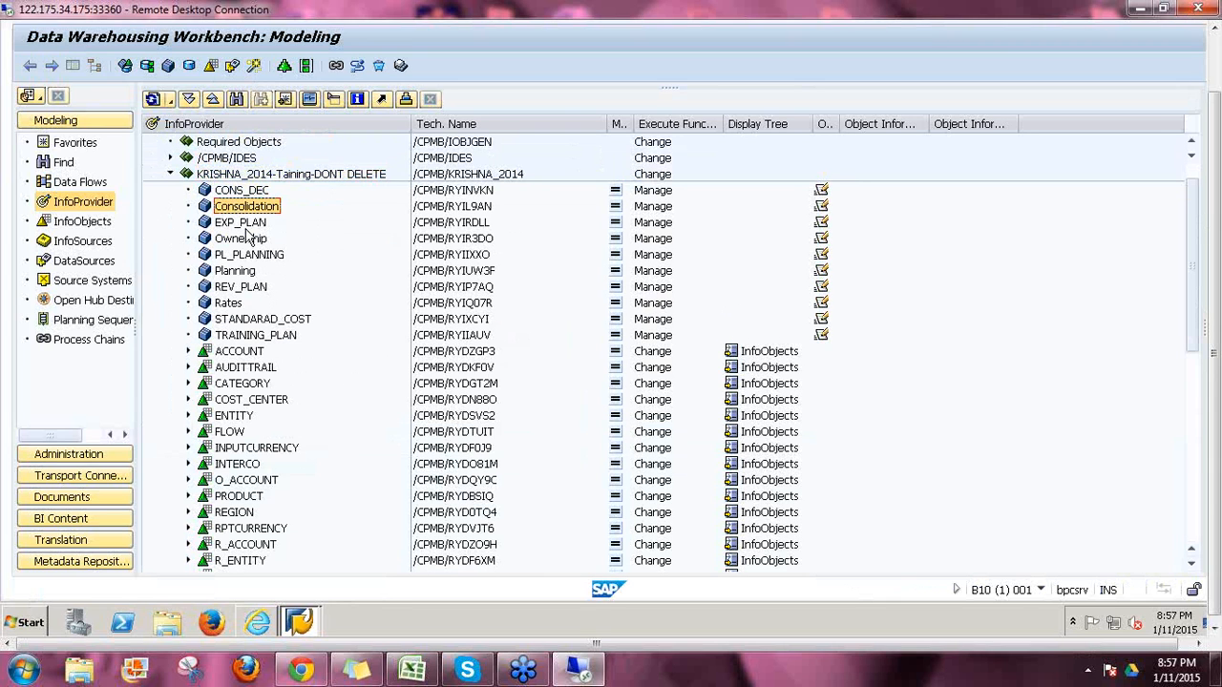
{"action": "left_click", "coordinate": [260, 623]}
Step: Show the krishna_2014 Models list and highlight CONS_DEC, Consolidation and EXP_PLAN
{"action": "left_click", "coordinate": [124, 62]}
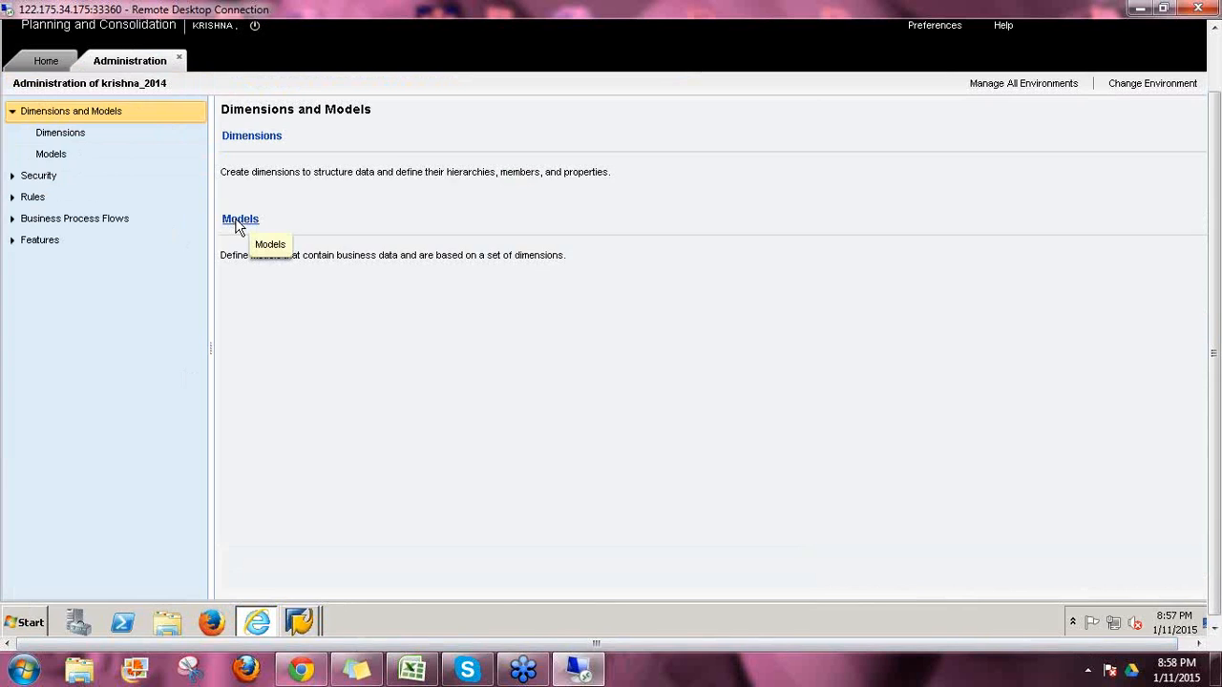
{"action": "left_click", "coordinate": [239, 222]}
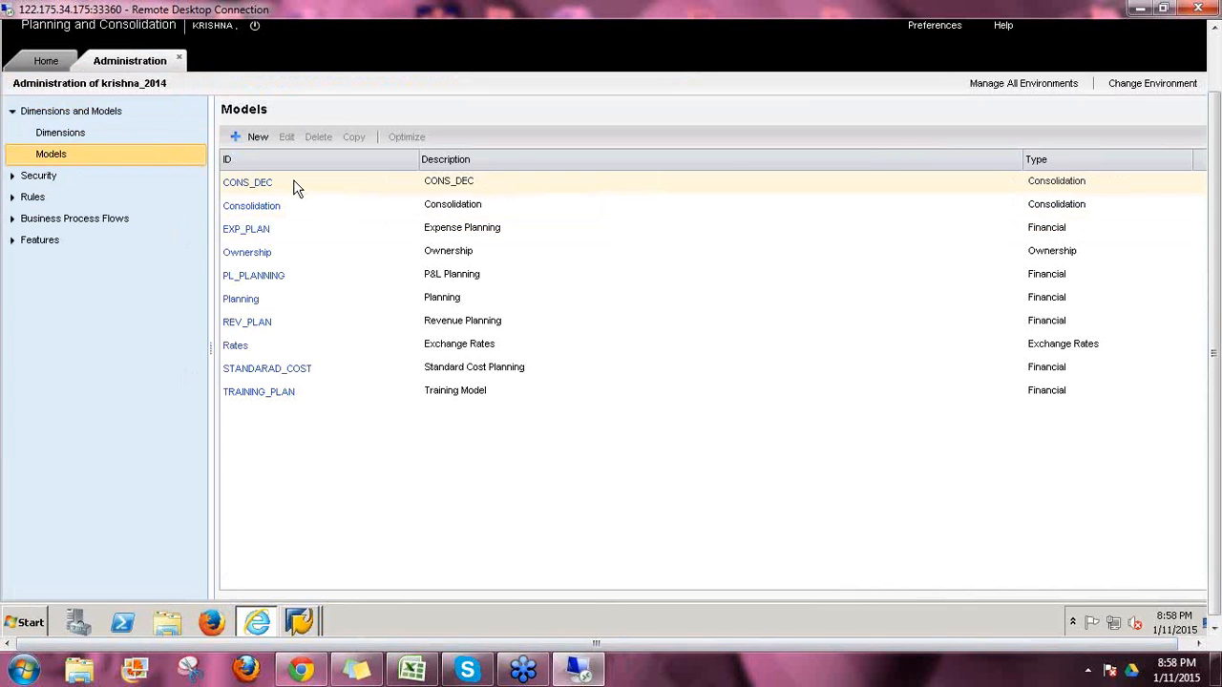
{"action": "left_click", "coordinate": [294, 187]}
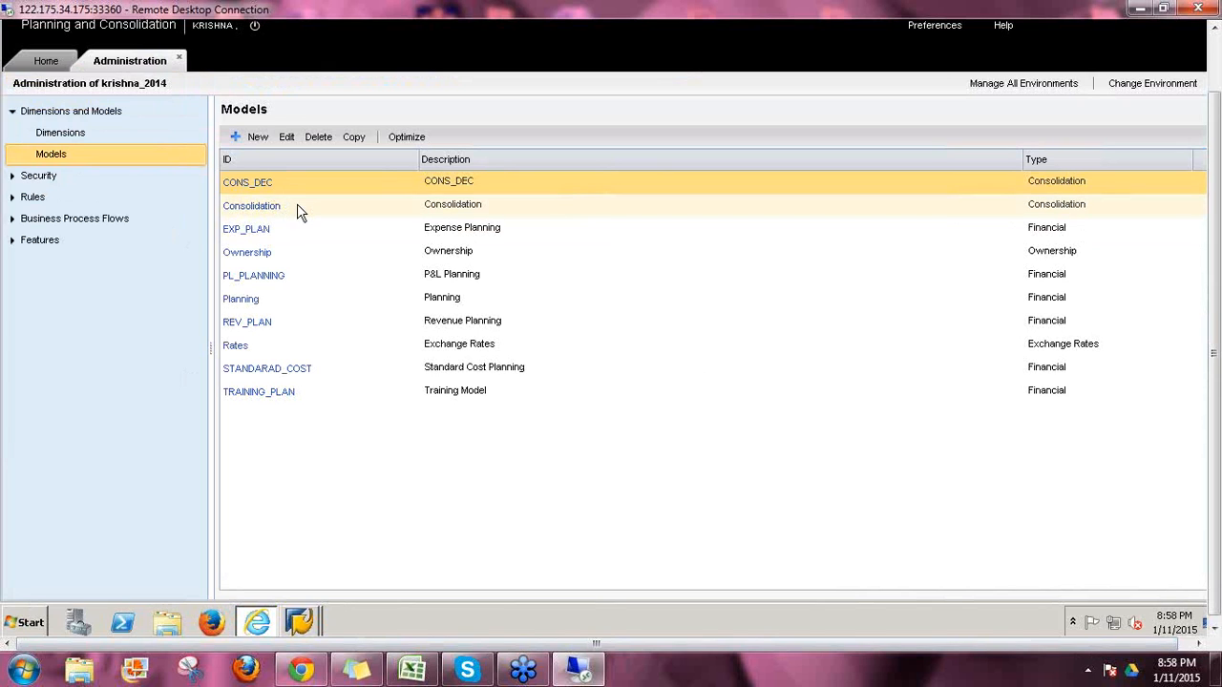
{"action": "left_click", "coordinate": [297, 210]}
{"action": "left_click", "coordinate": [291, 234]}
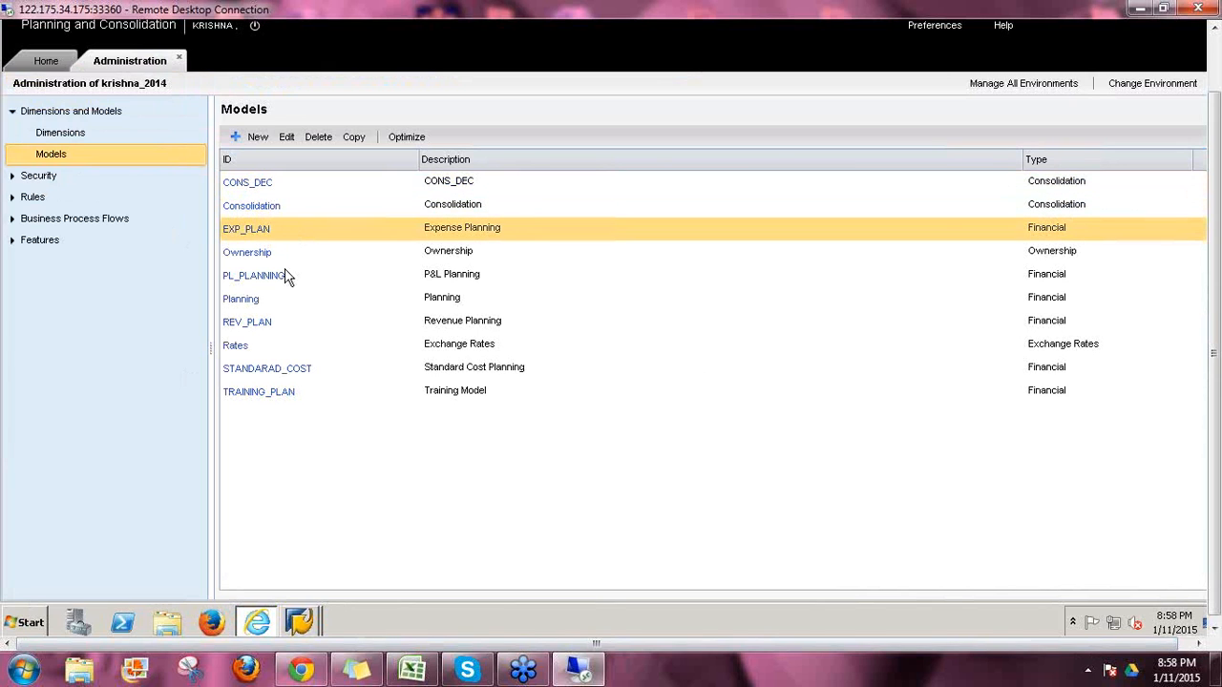
Step: Back in the Workbench, highlight the CONS_DEC, Consolidation and EXP_PLAN InfoCubes
{"action": "mouse_move", "coordinate": [299, 626]}
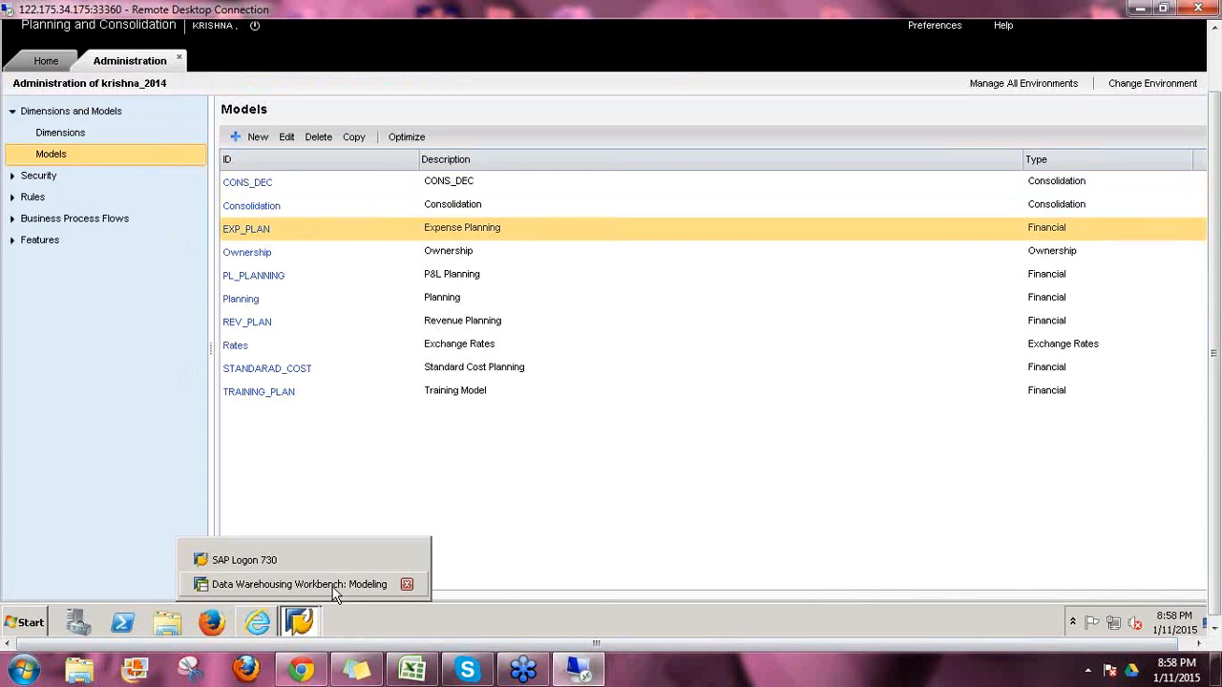
{"action": "left_click", "coordinate": [338, 586]}
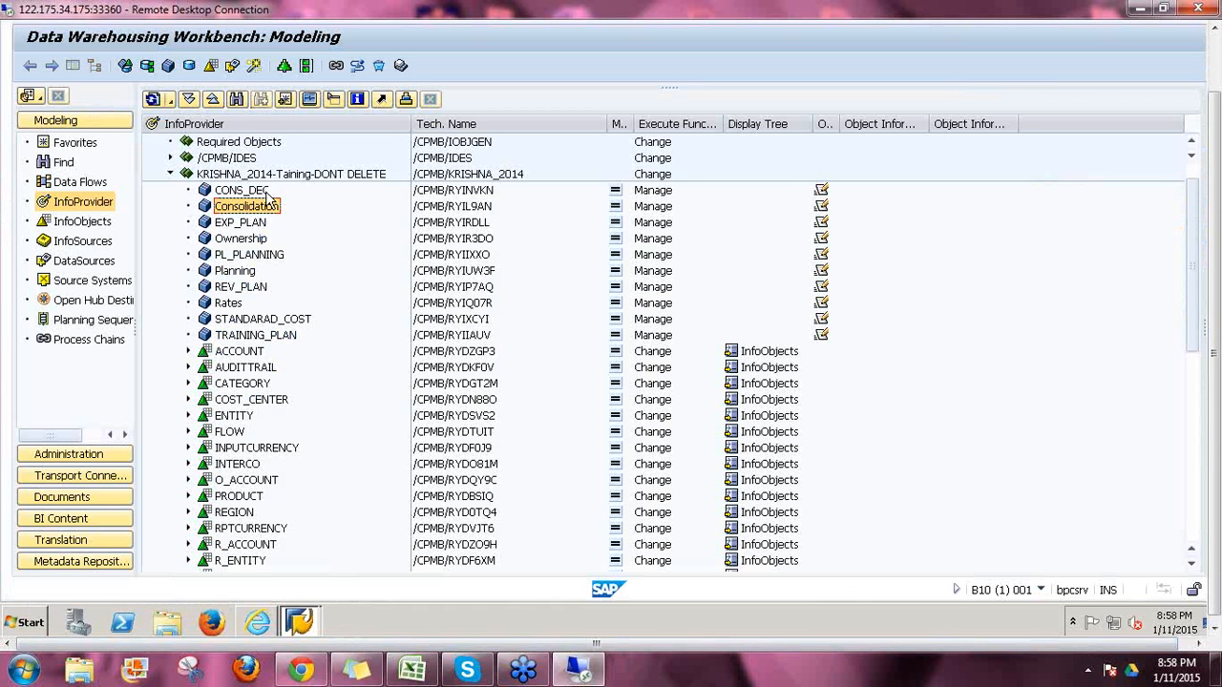
{"action": "left_click", "coordinate": [267, 192]}
{"action": "left_click", "coordinate": [266, 210]}
{"action": "left_click", "coordinate": [246, 225]}
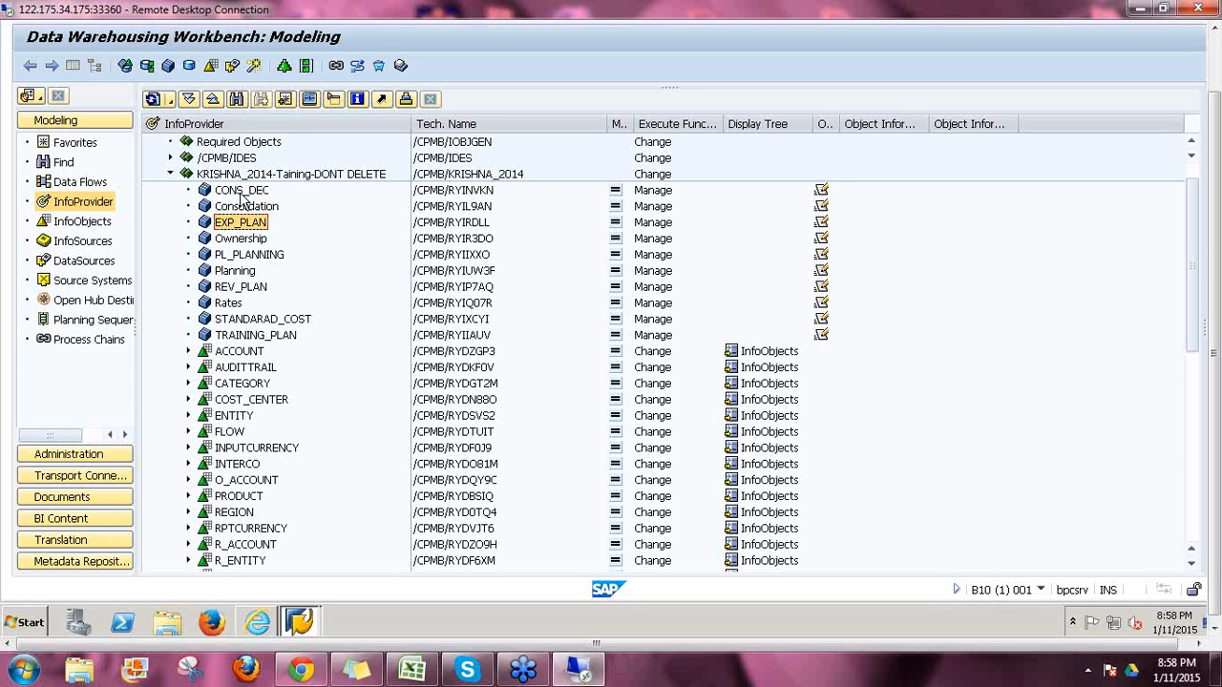
Step: Mark the /CPMB prefix on CONS_DEC and KRISHNA_2014, then collapse KRISHNA_2014
{"action": "mouse_move", "coordinate": [270, 622]}
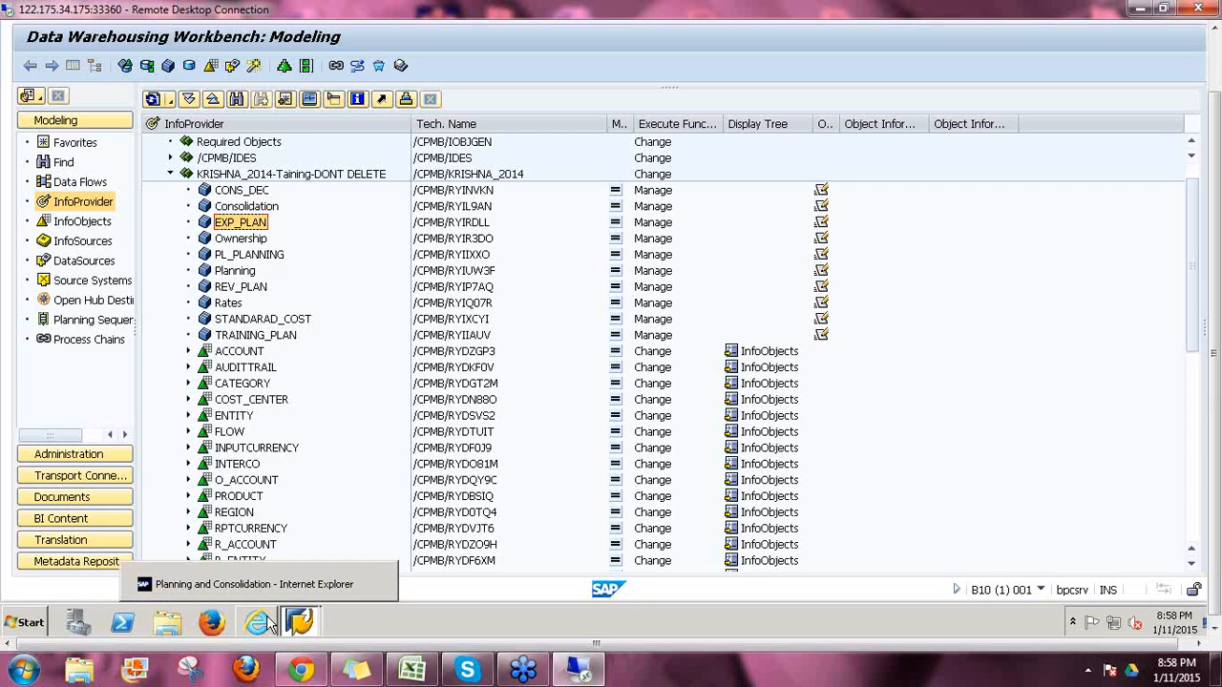
{"action": "left_click", "coordinate": [239, 191]}
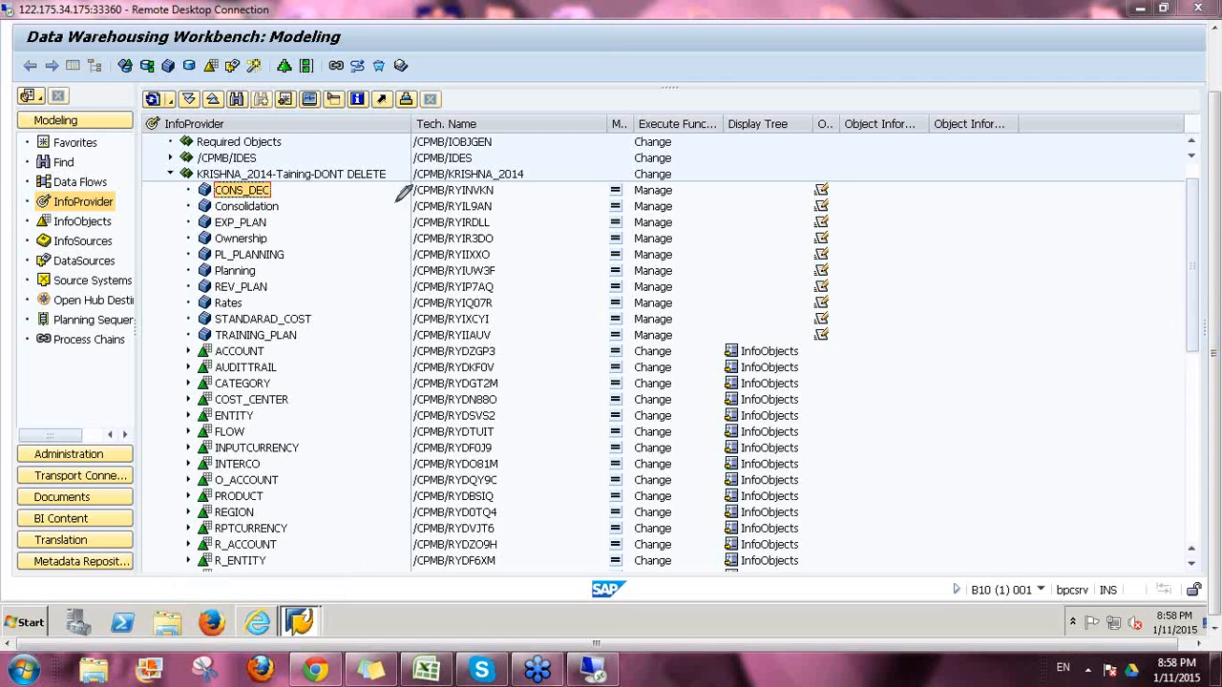
{"action": "left_click_drag", "start_coordinate": [407, 202], "coordinate": [429, 201]}
{"action": "left_click_drag", "start_coordinate": [410, 182], "coordinate": [443, 176]}
{"action": "left_click", "coordinate": [1081, 417]}
{"action": "left_click", "coordinate": [170, 176]}
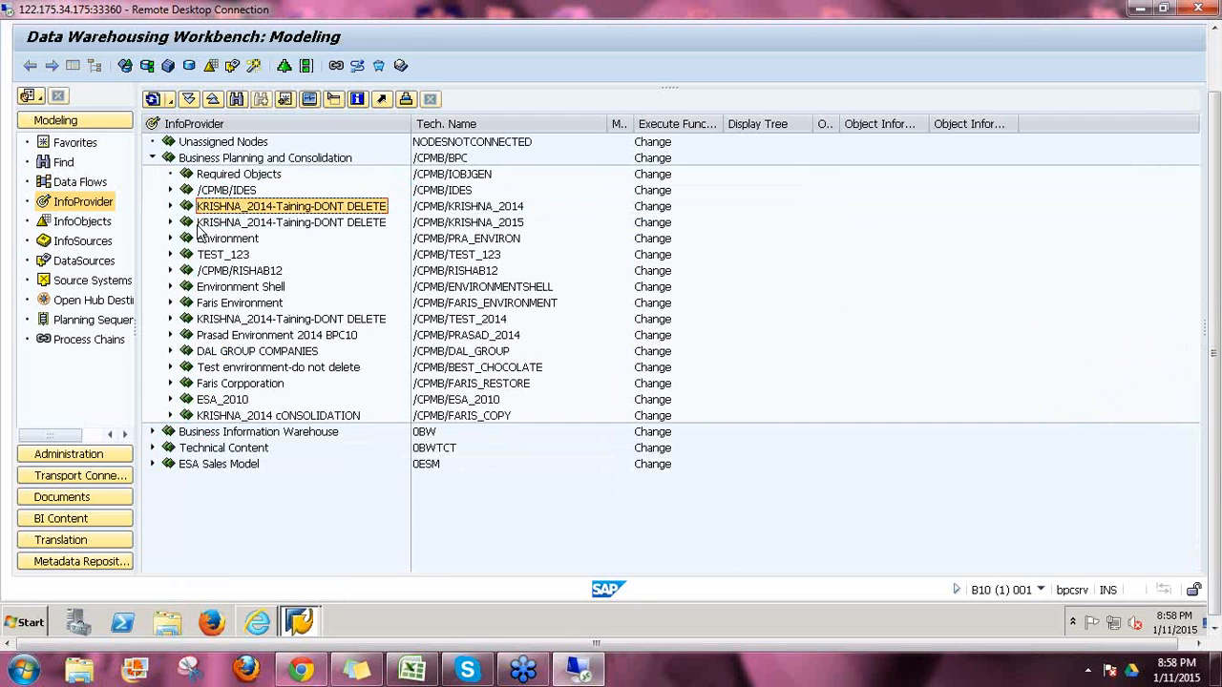
Step: Show the ZBPCBW test cube under Business Information Warehouse, then fold it and expand Business Planning and Consolidation
{"action": "left_click", "coordinate": [151, 158]}
{"action": "left_click", "coordinate": [152, 175]}
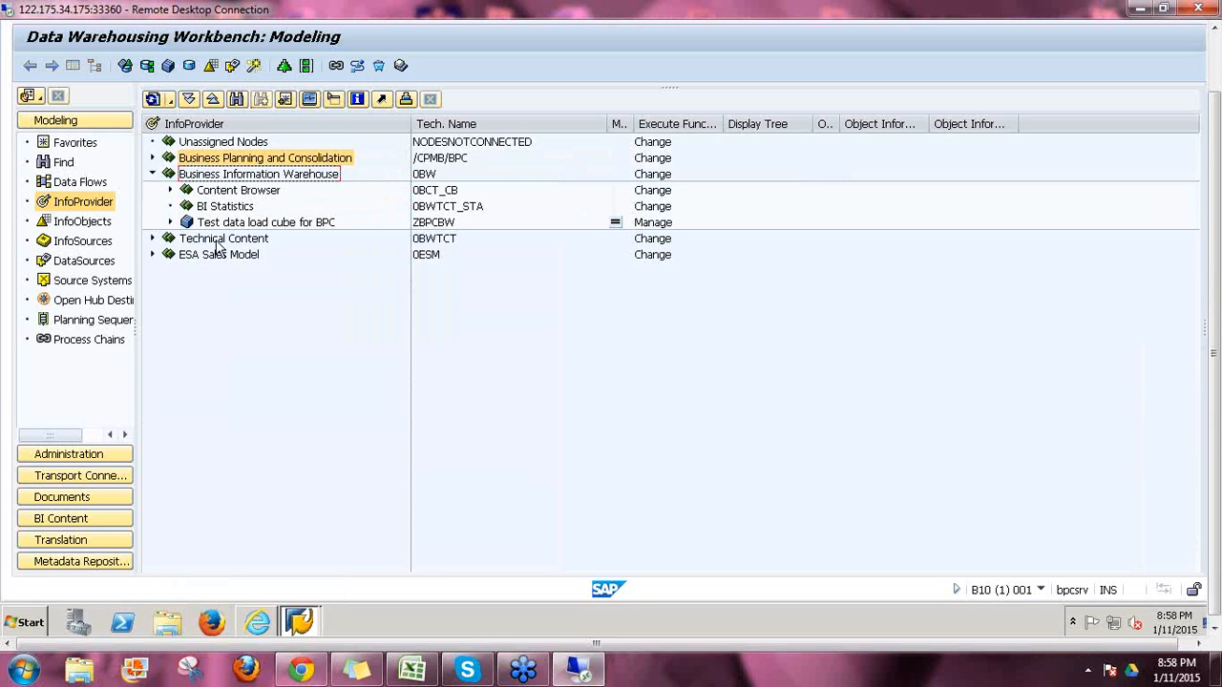
{"action": "double_click", "coordinate": [265, 225]}
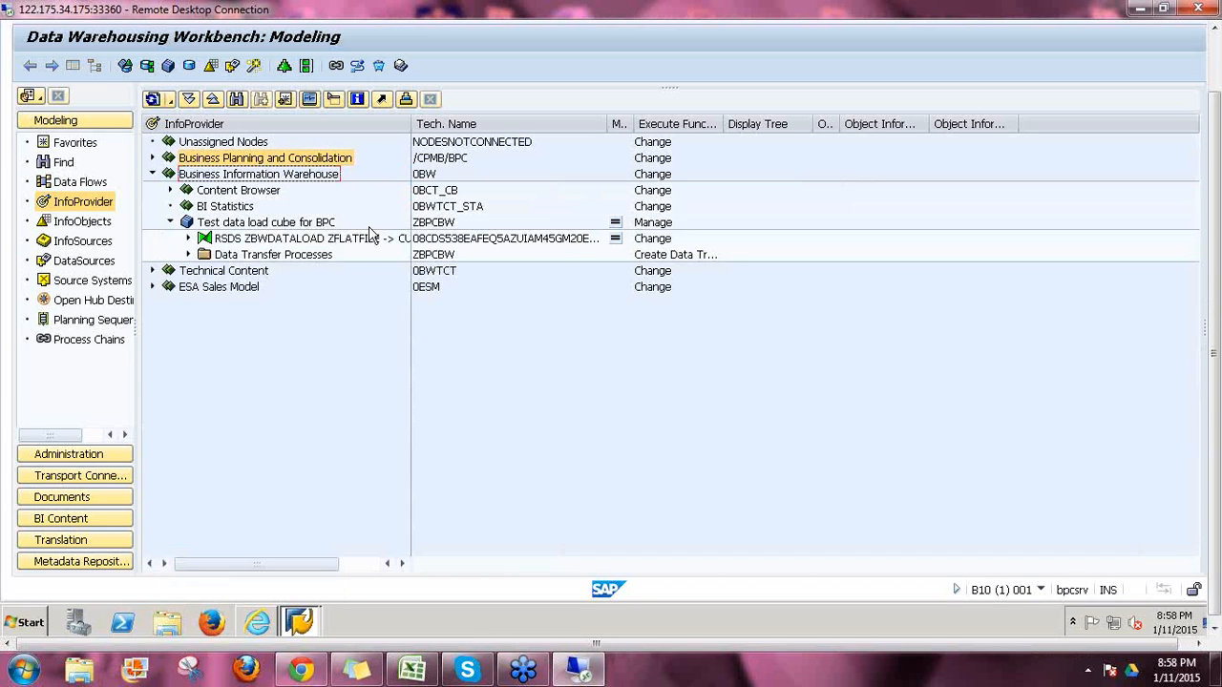
{"action": "left_click", "coordinate": [431, 222]}
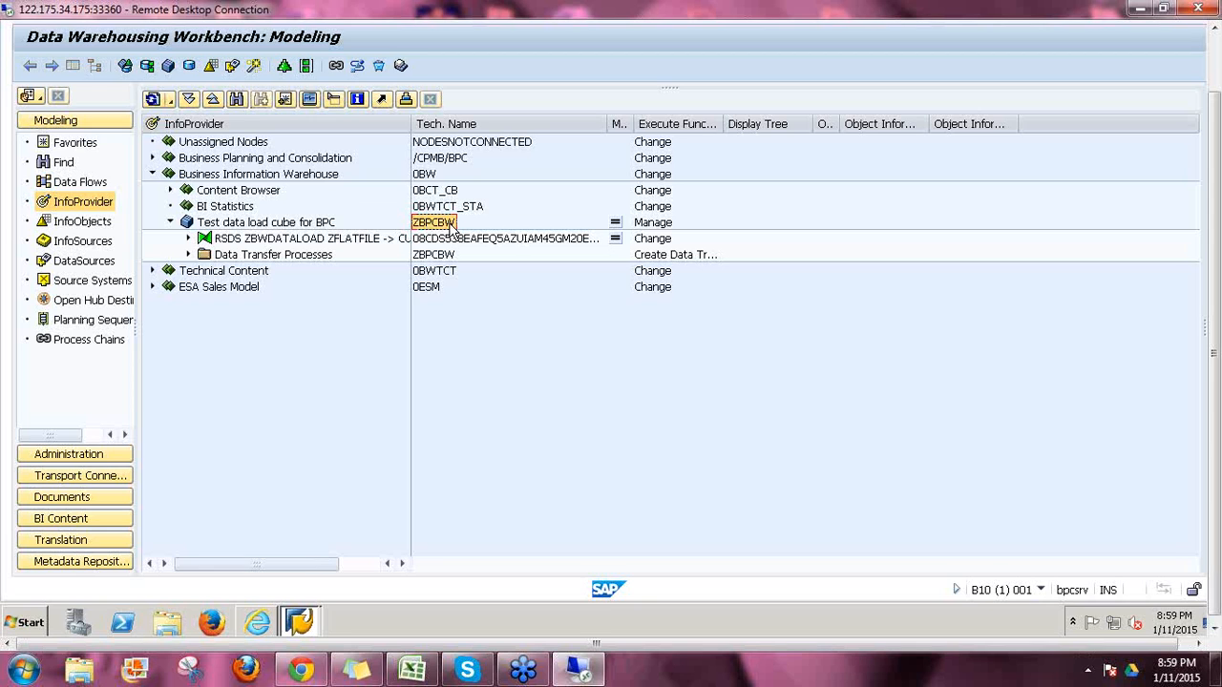
{"action": "left_click", "coordinate": [152, 173]}
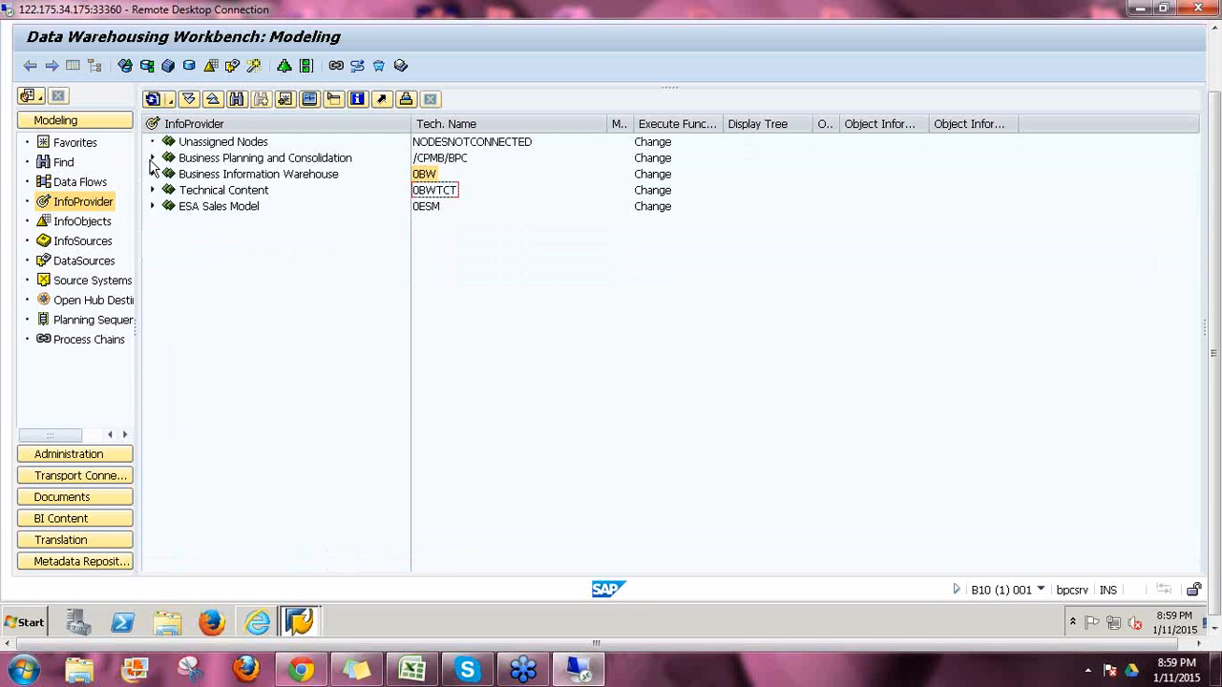
{"action": "left_click", "coordinate": [151, 158]}
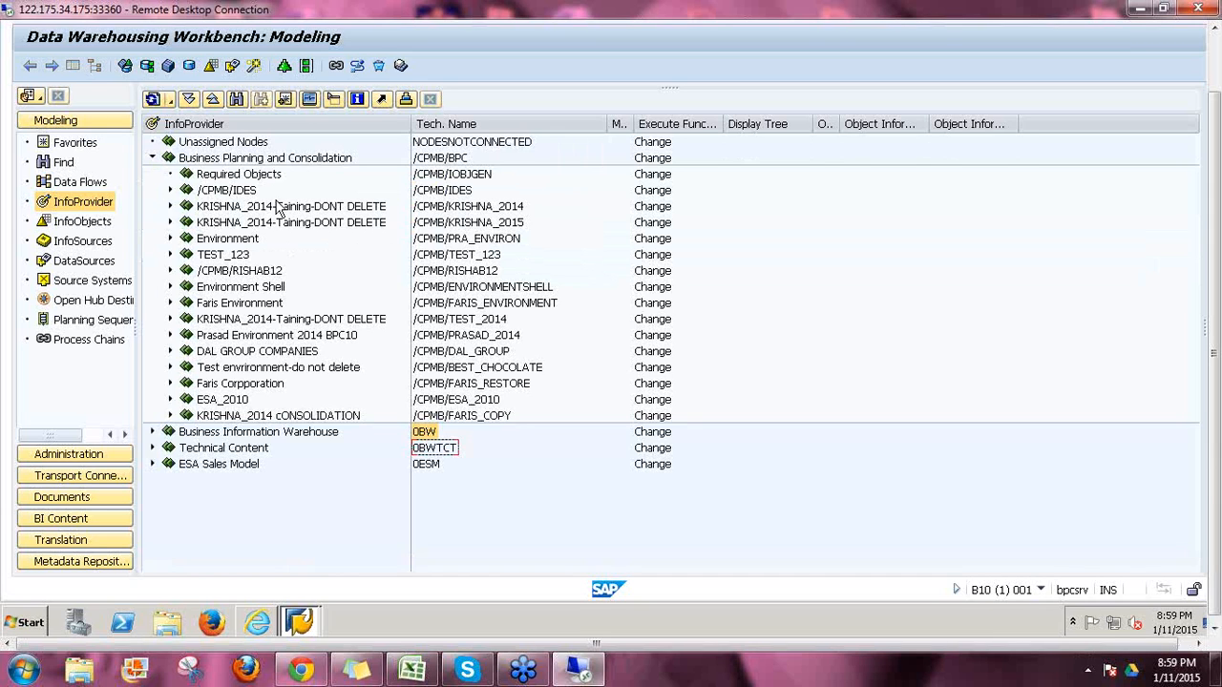
Step: Expand KRISHNA_2014-Taining-DONT DELETE, point out CONS_DEC's technical name, and scroll its InfoObjects
{"action": "left_click", "coordinate": [170, 206]}
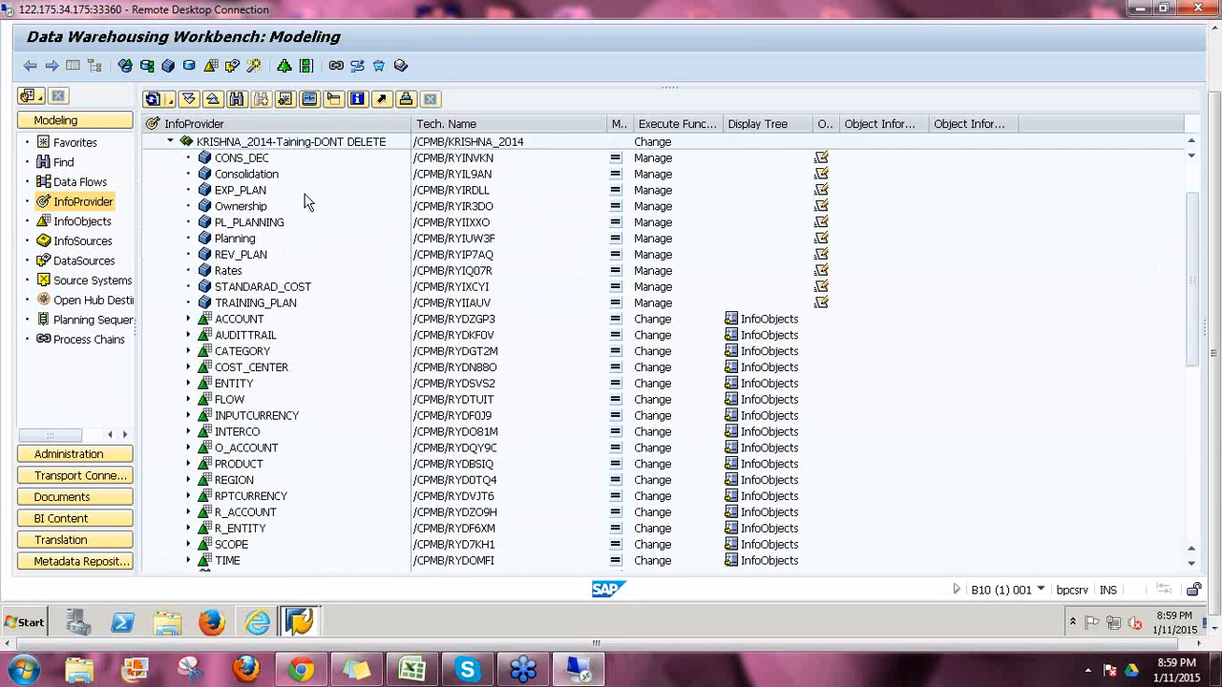
{"action": "left_click", "coordinate": [456, 162]}
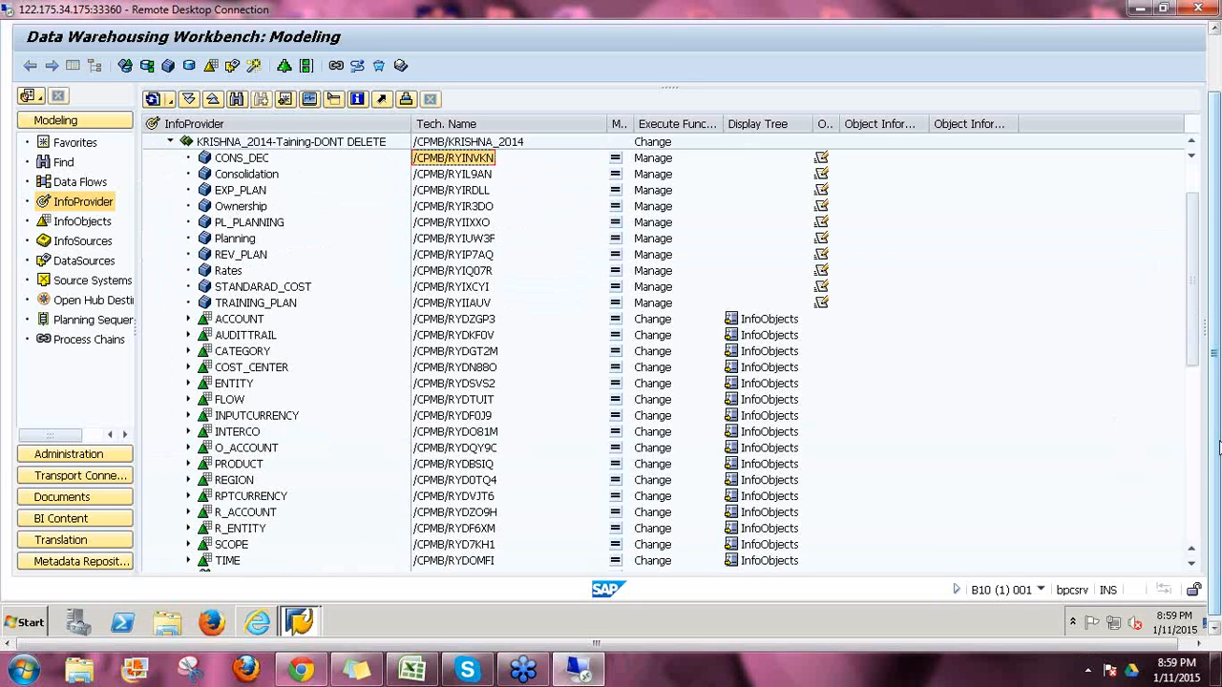
{"action": "scroll", "coordinate": [1198, 406], "scroll_direction": "down", "scroll_amount": 2}
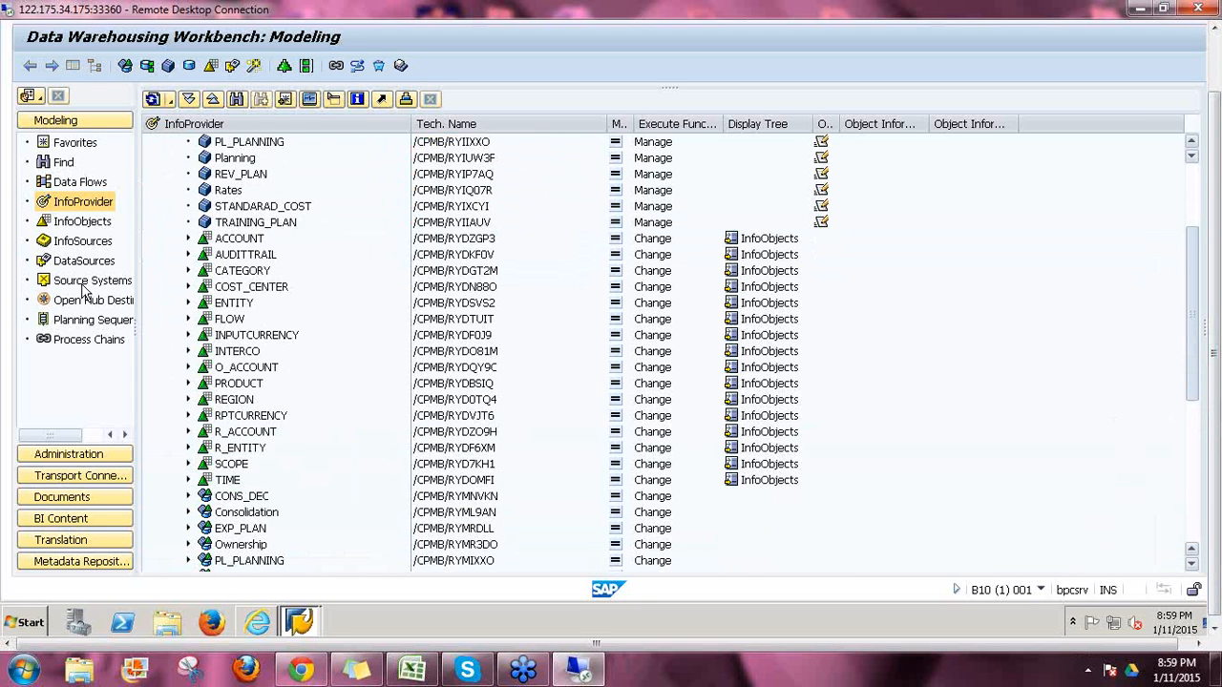
{"action": "scroll", "coordinate": [246, 260], "scroll_direction": "down", "scroll_amount": 1}
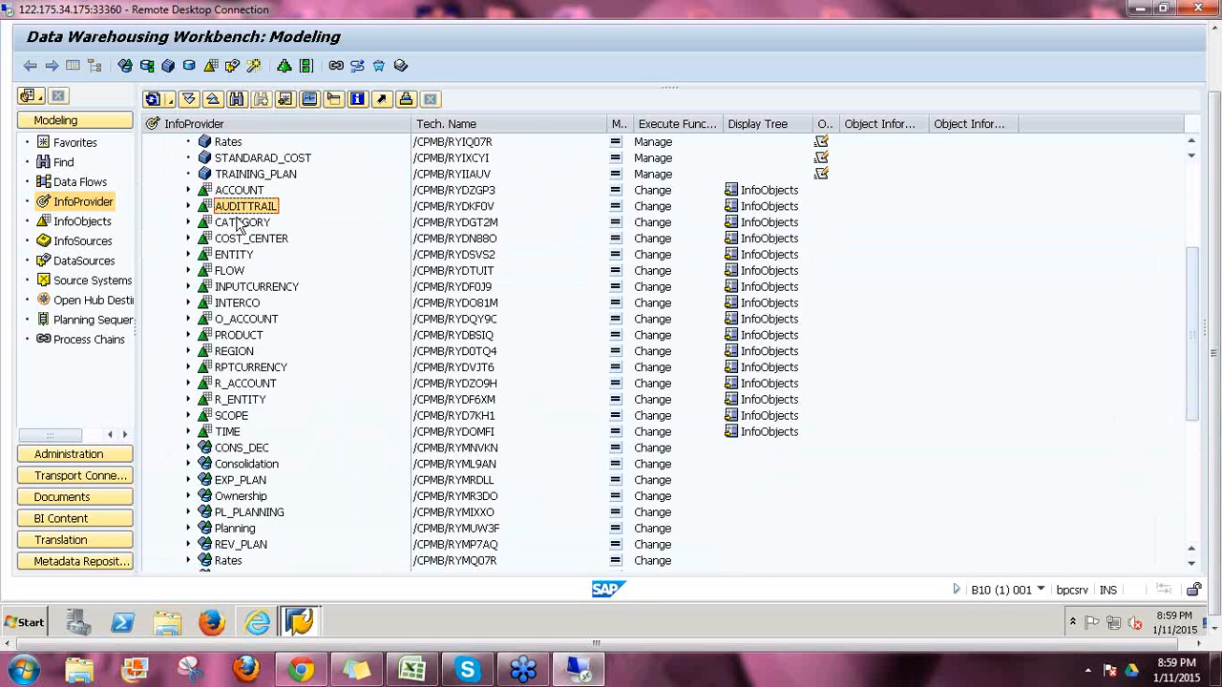
{"action": "left_click", "coordinate": [256, 622]}
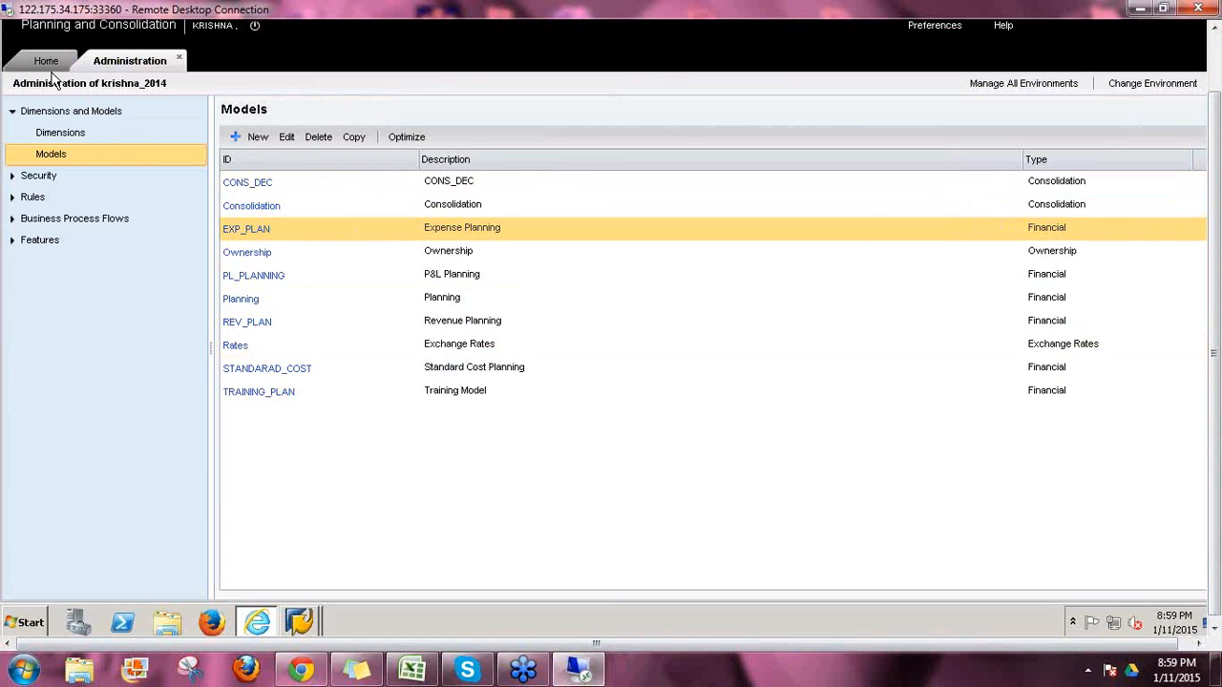
Step: Open krishna_2014's Dimensions list and select the ACCOUNT, AUDITTRAIL and CATEGORY dimensions
{"action": "left_click", "coordinate": [81, 135]}
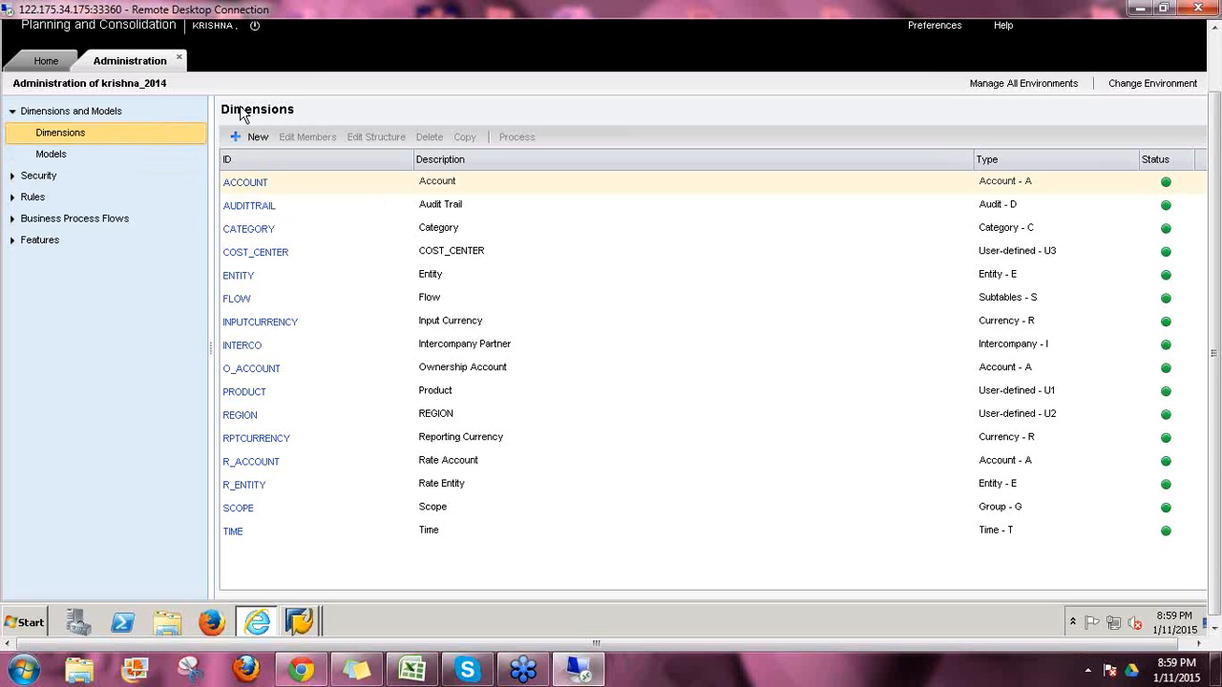
{"action": "left_click", "coordinate": [281, 185]}
{"action": "left_click", "coordinate": [286, 210]}
{"action": "left_click", "coordinate": [296, 232]}
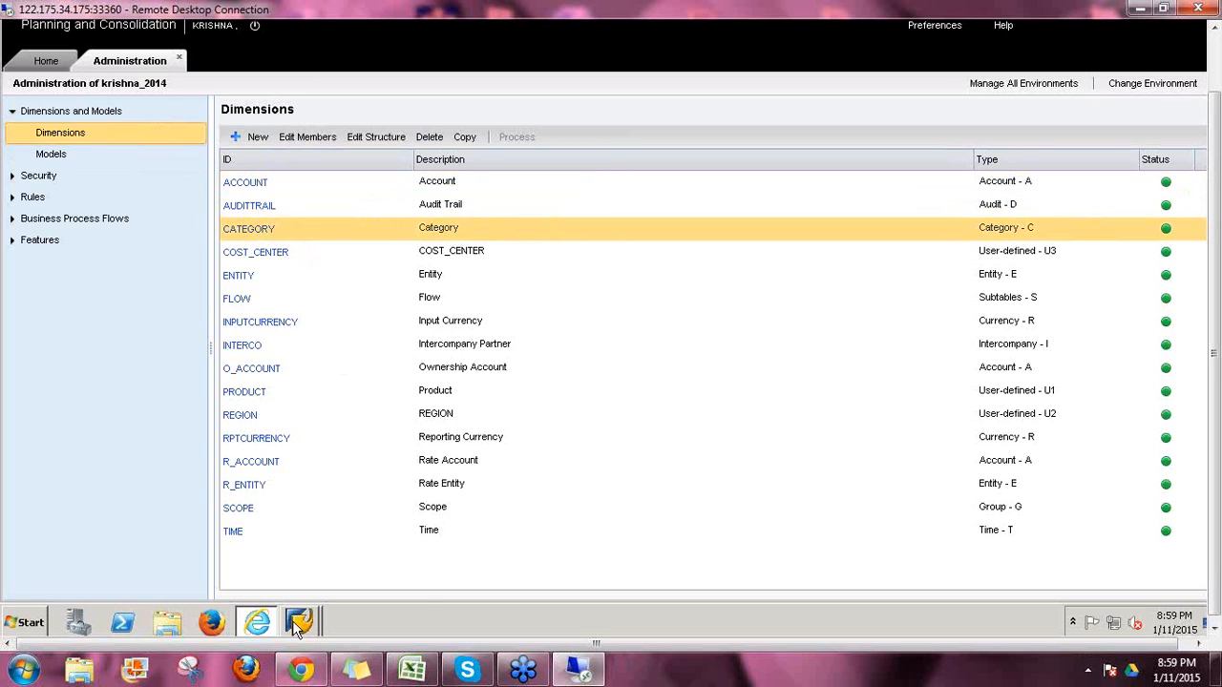
Step: In the Data Warehousing Workbench, select the CATEGORY and COST_CENTER InfoObjects
{"action": "mouse_move", "coordinate": [298, 629]}
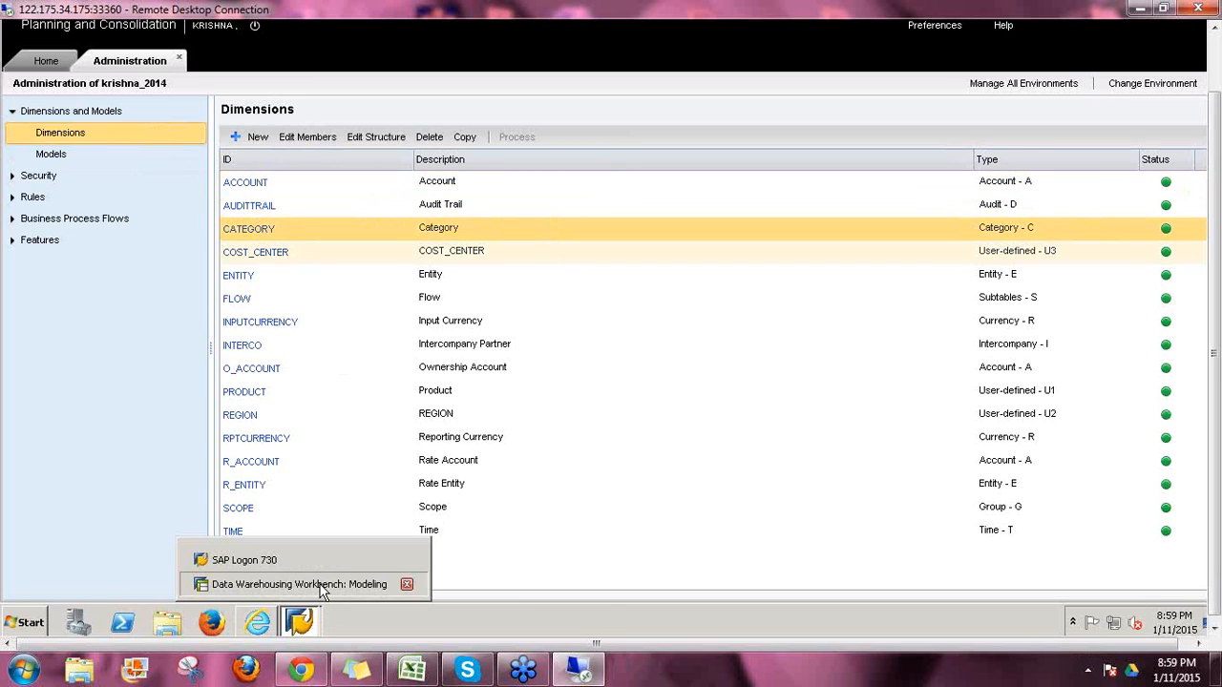
{"action": "left_click", "coordinate": [315, 584]}
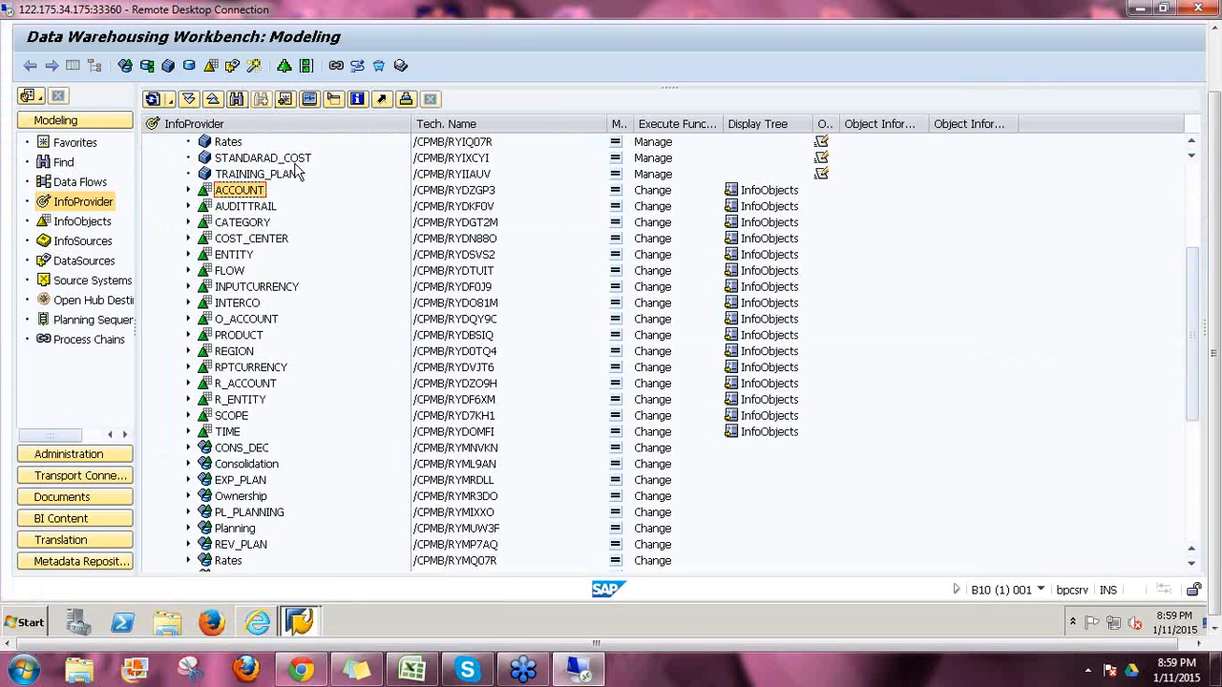
{"action": "left_click", "coordinate": [245, 226]}
{"action": "left_click", "coordinate": [256, 241]}
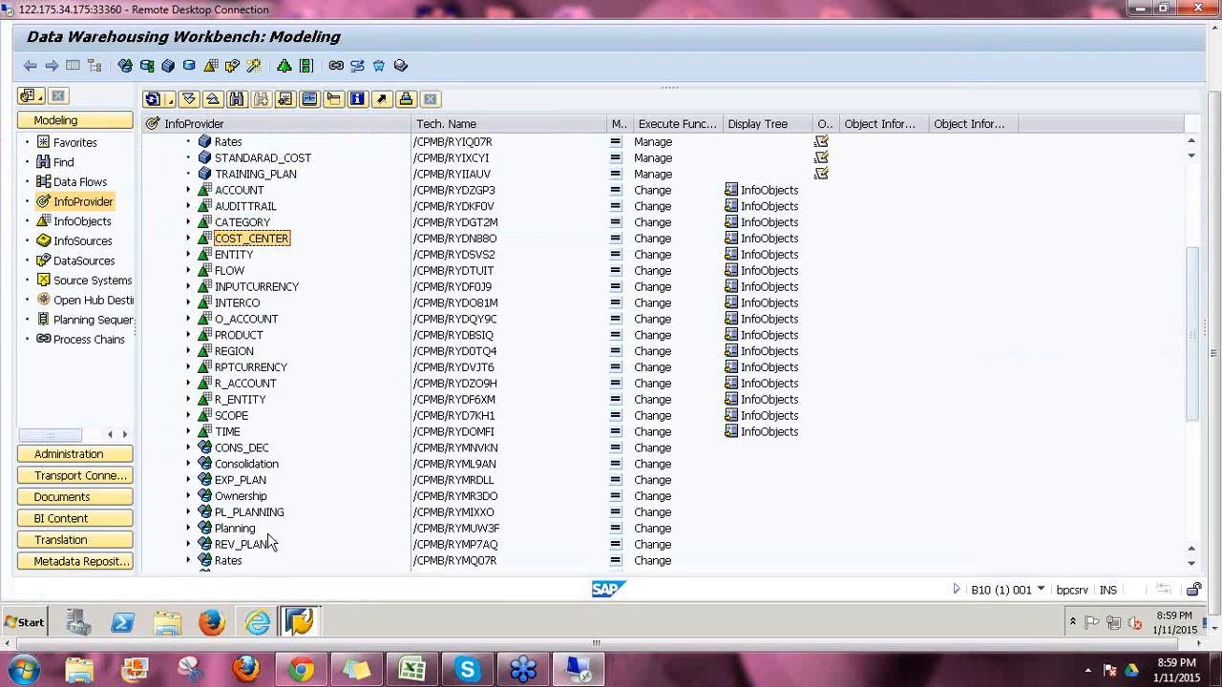
{"action": "left_click", "coordinate": [258, 622]}
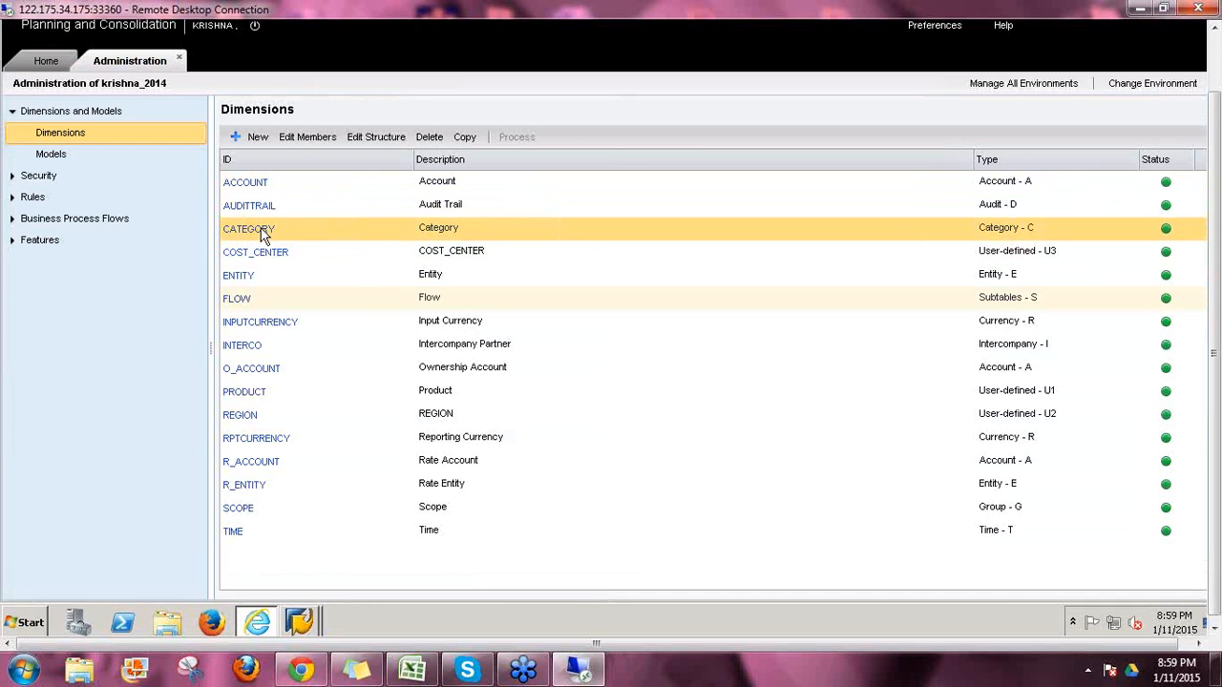
{"action": "left_click", "coordinate": [298, 623]}
{"action": "left_click", "coordinate": [314, 581]}
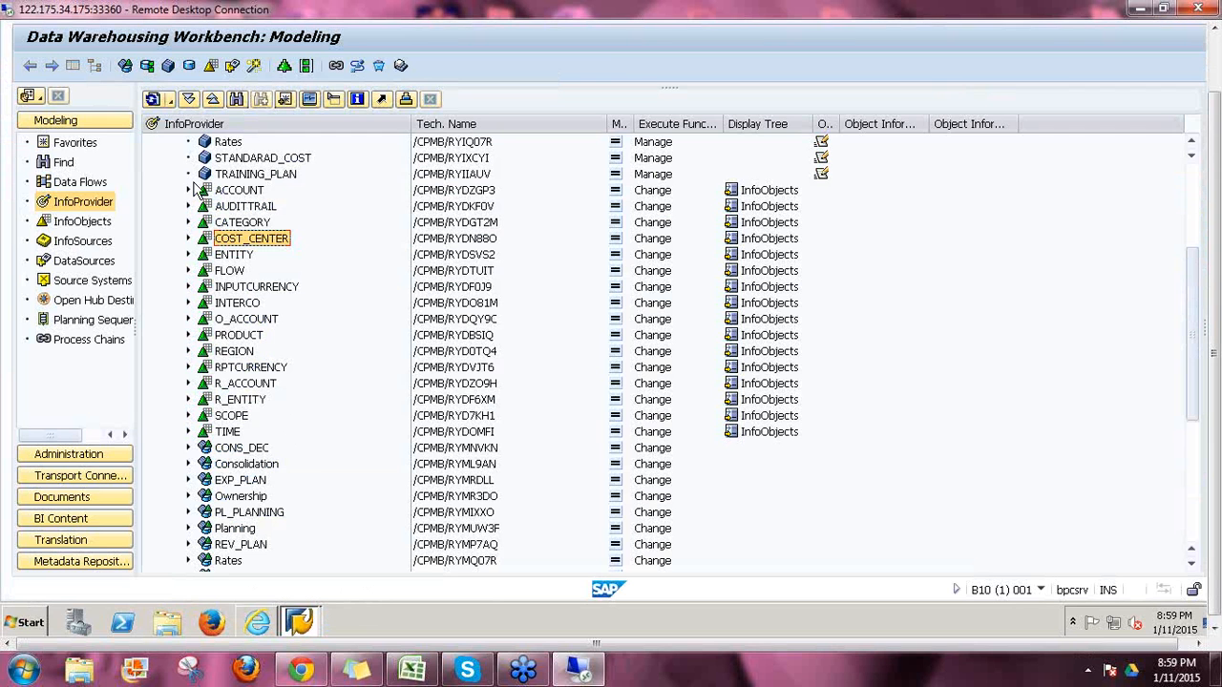
Step: Expand ACCOUNT's attributes and texts in RSA1, then open the ACCOUNT dimension's members in BPC
{"action": "left_click", "coordinate": [188, 191]}
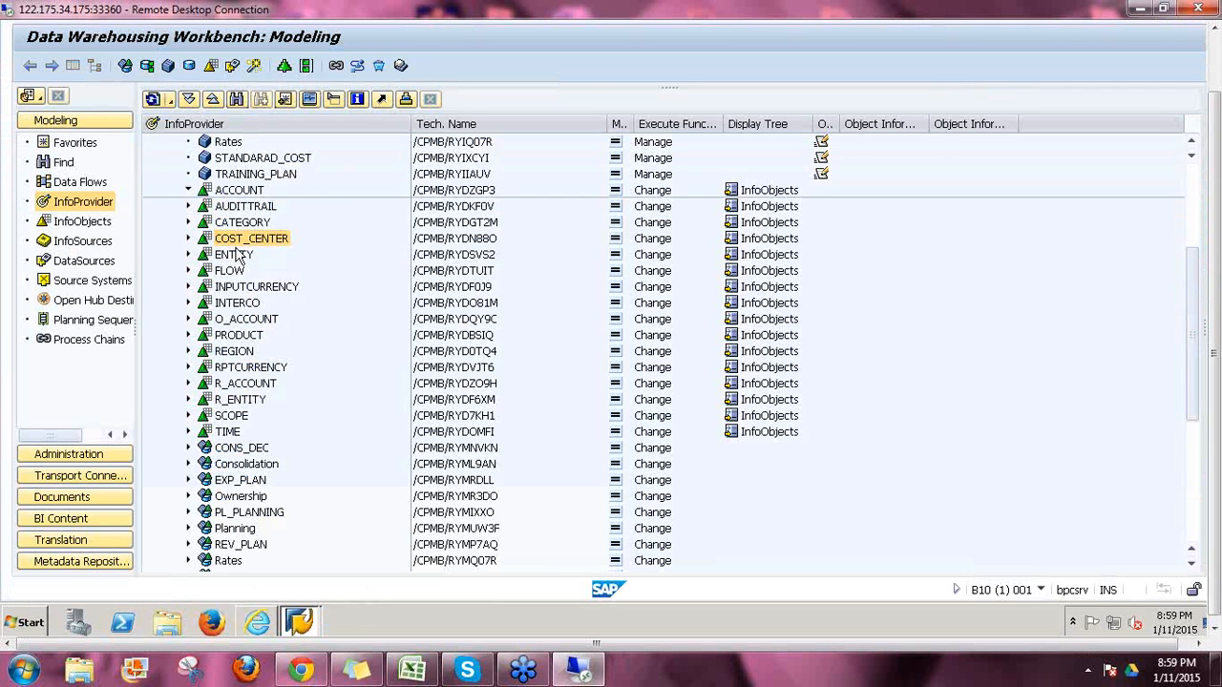
{"action": "left_click", "coordinate": [282, 208]}
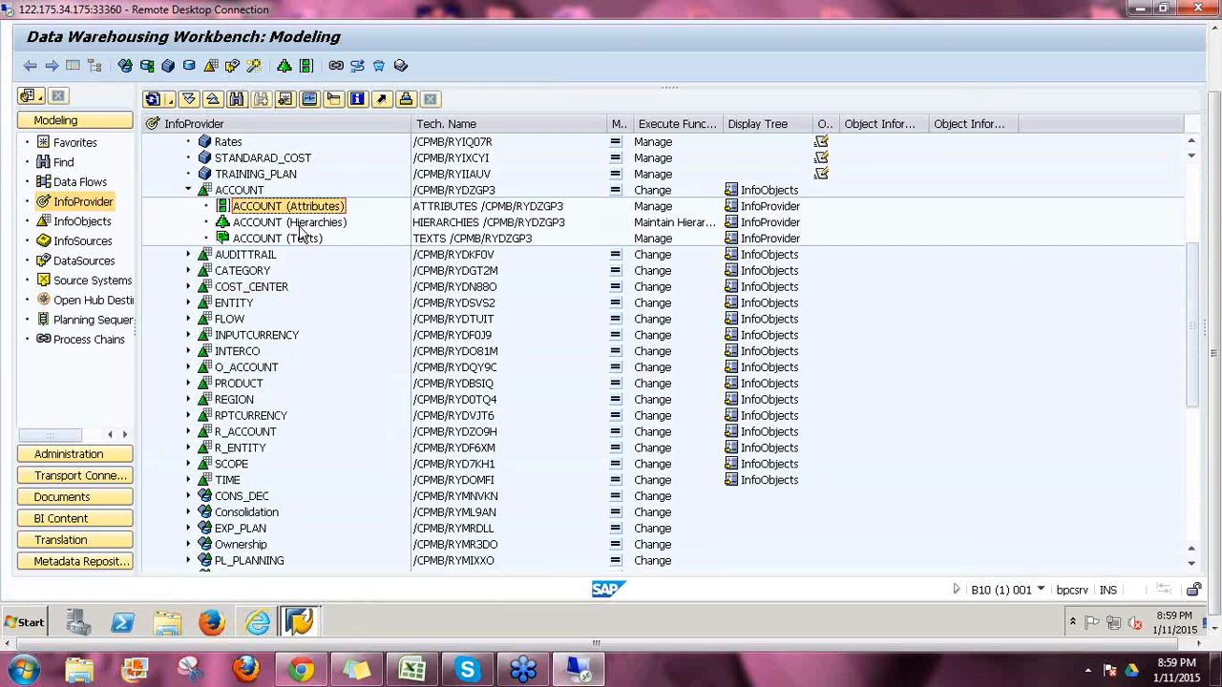
{"action": "key", "text": "Down"}
{"action": "key", "text": "Down"}
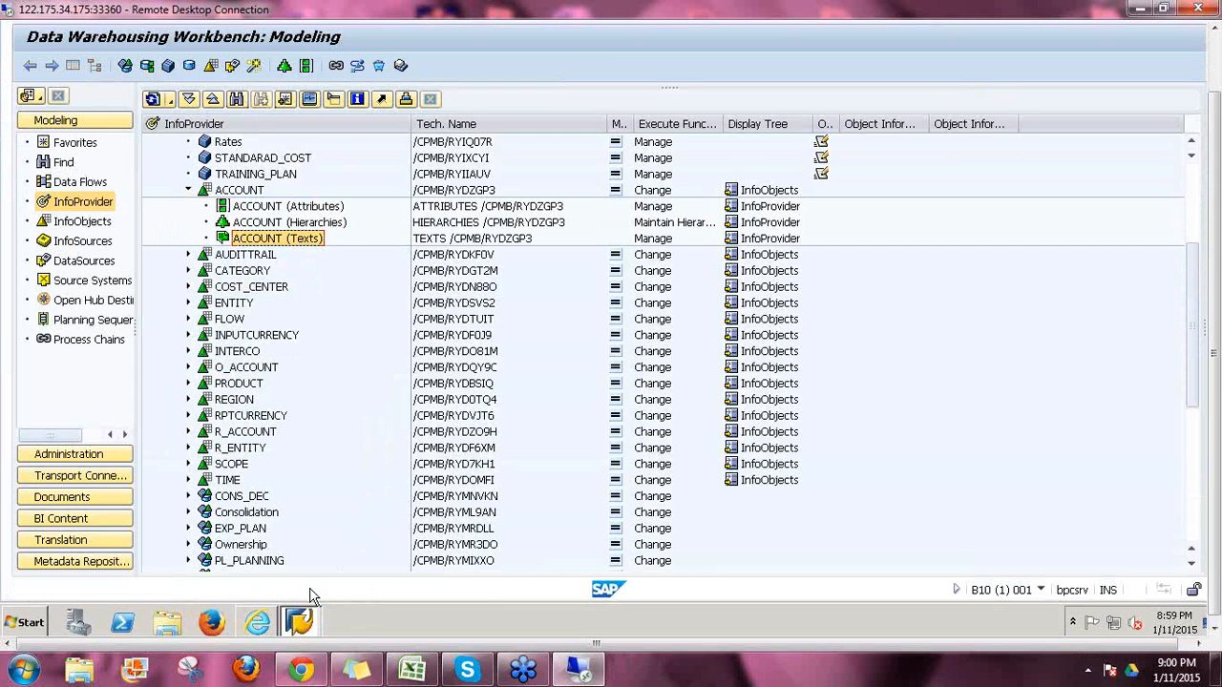
{"action": "left_click", "coordinate": [257, 622]}
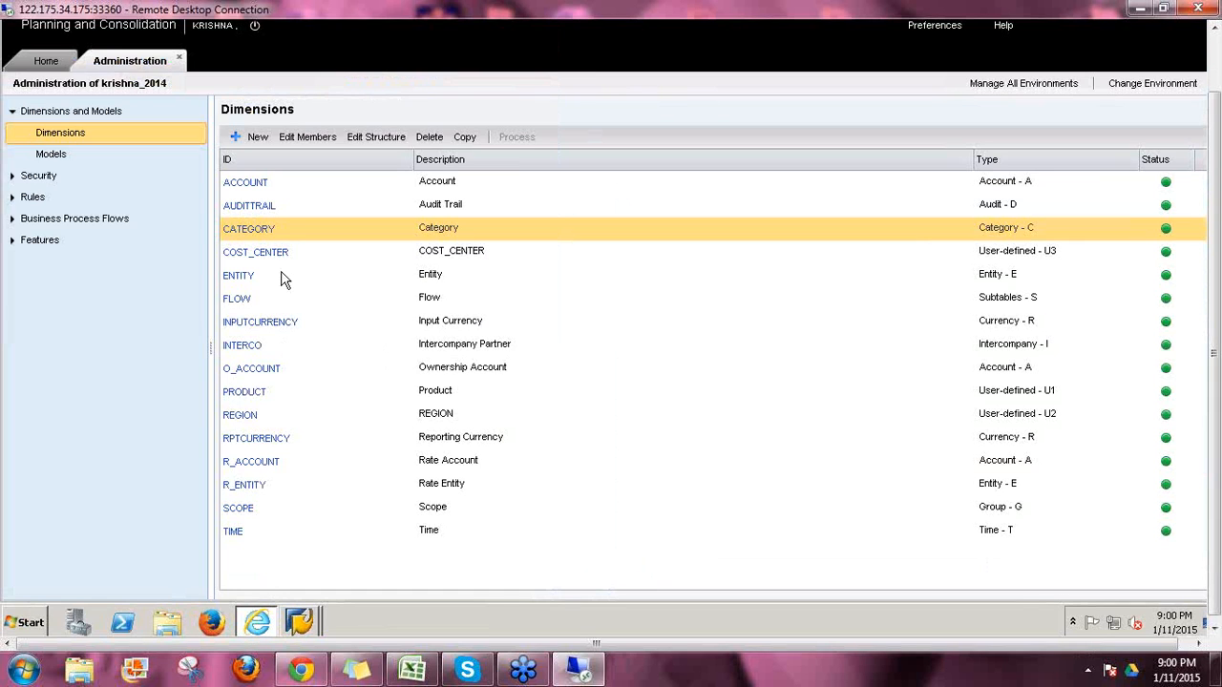
{"action": "left_click", "coordinate": [236, 184]}
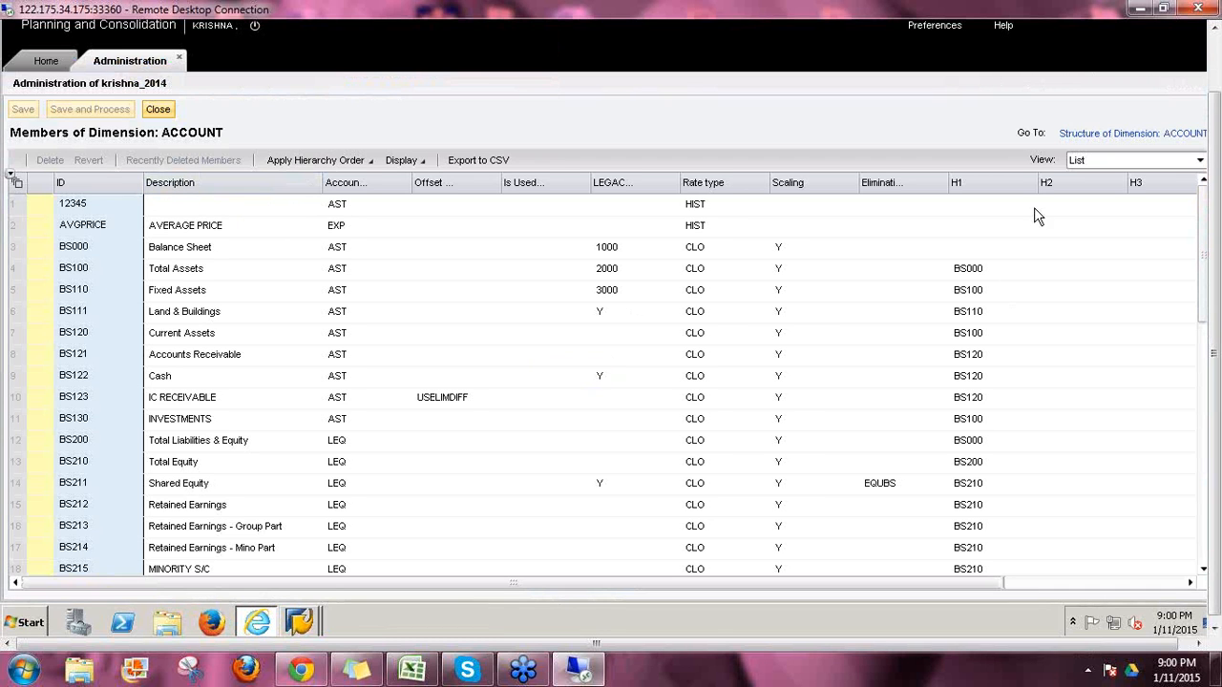
Step: Compare BS100's H1 parent BS000 with the ACCOUNT InfoObject's hierarchies and attributes entries in RSA1
{"action": "left_click", "coordinate": [974, 277]}
{"action": "mouse_move", "coordinate": [304, 617]}
{"action": "left_click", "coordinate": [299, 584]}
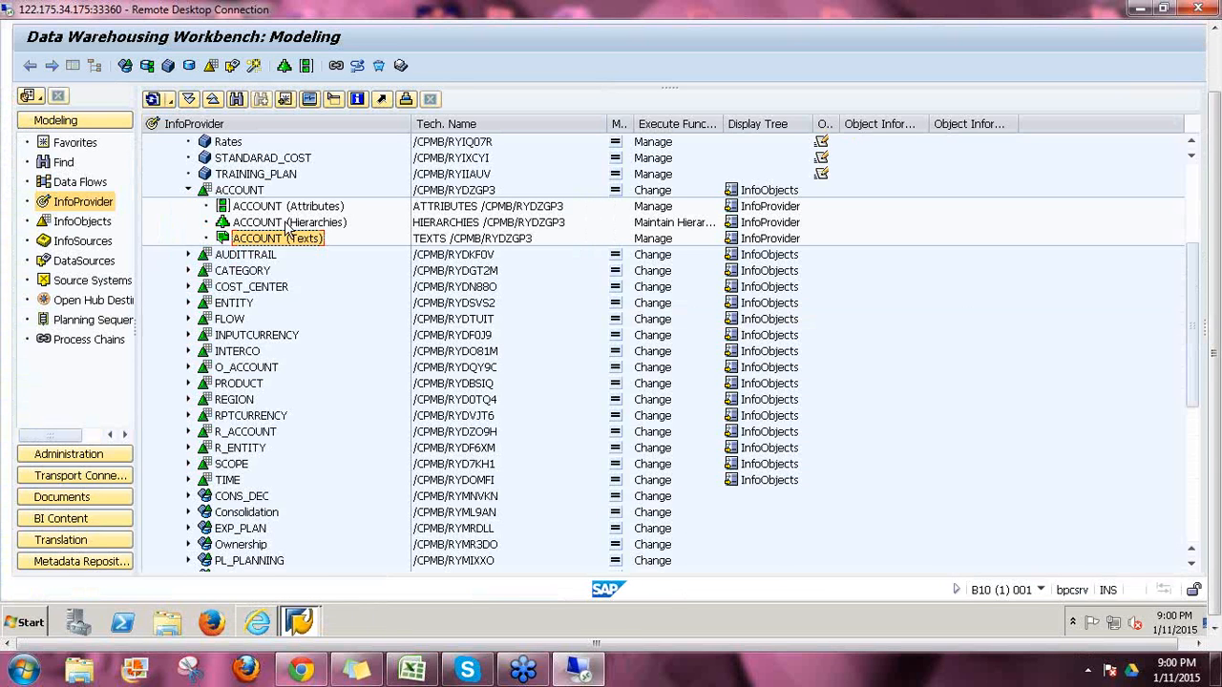
{"action": "left_click", "coordinate": [289, 222]}
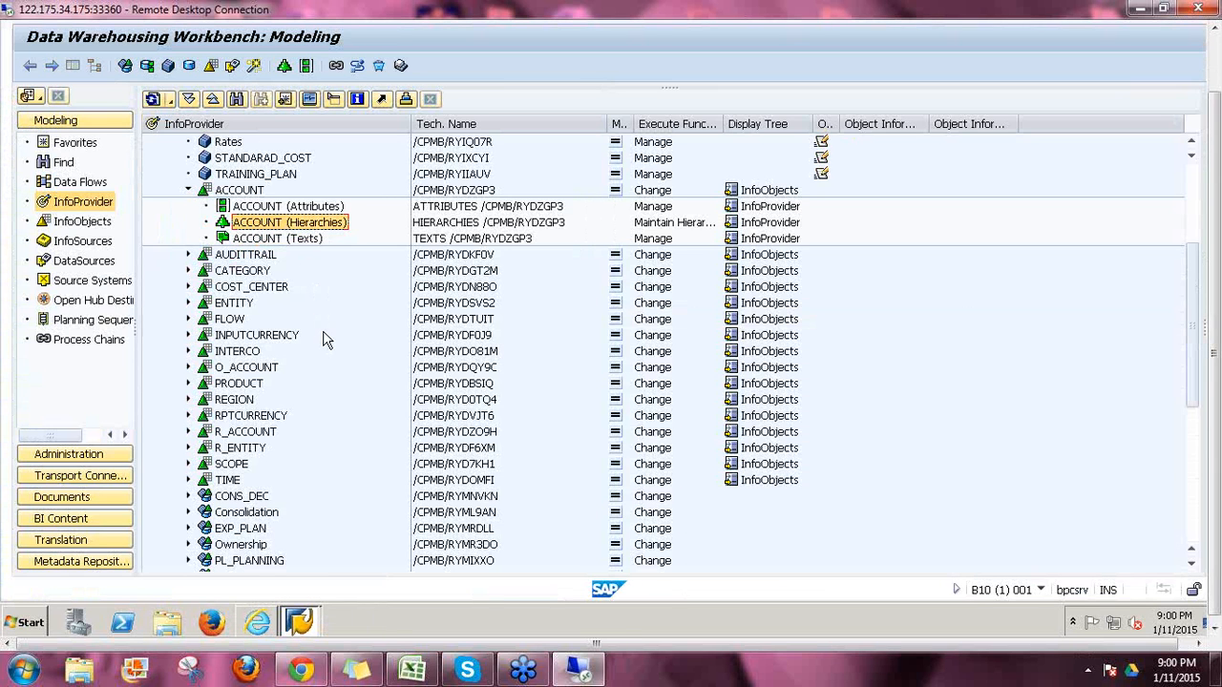
{"action": "left_click", "coordinate": [291, 208]}
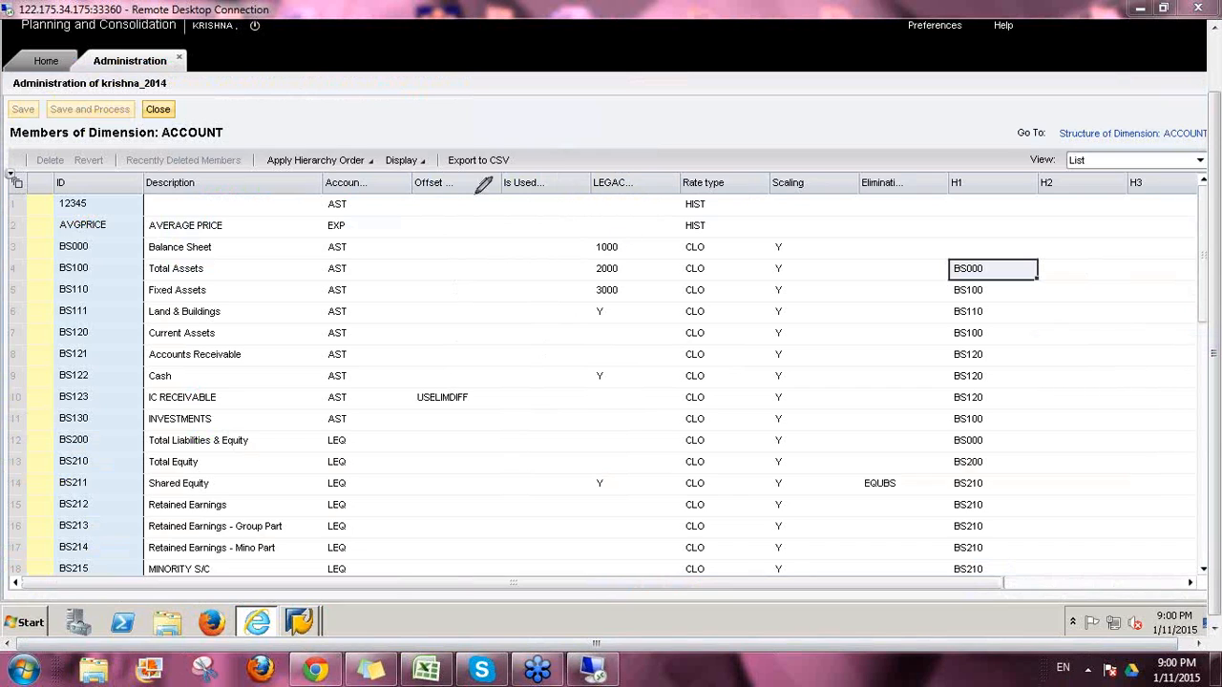
Step: Annotate the ACCOUNT member property columns, Rate type, H1 and Description, then erase the marks
{"action": "mouse_move", "coordinate": [413, 188]}
{"action": "left_mouse_down"}
{"action": "mouse_move", "coordinate": [460, 201]}
{"action": "mouse_move", "coordinate": [470, 164]}
{"action": "mouse_move", "coordinate": [417, 164]}
{"action": "mouse_move", "coordinate": [407, 193]}
{"action": "left_mouse_up"}
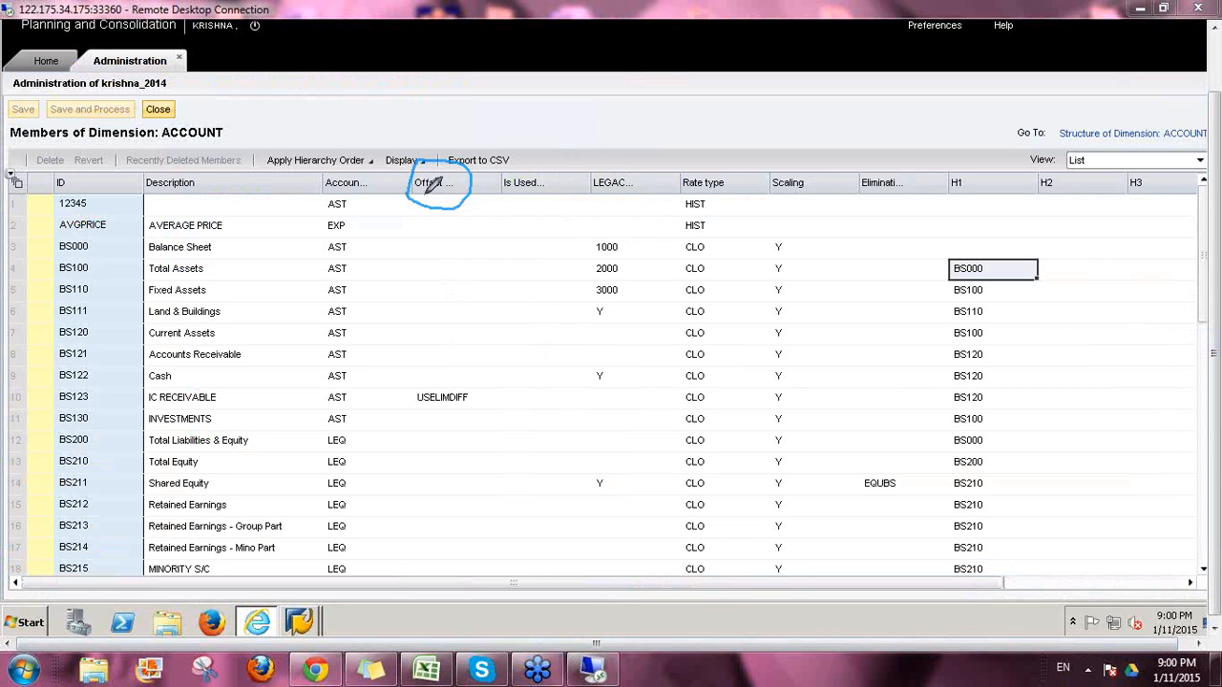
{"action": "mouse_move", "coordinate": [498, 189]}
{"action": "left_mouse_down"}
{"action": "mouse_move", "coordinate": [570, 216]}
{"action": "mouse_move", "coordinate": [573, 150]}
{"action": "mouse_move", "coordinate": [504, 155]}
{"action": "mouse_move", "coordinate": [497, 200]}
{"action": "left_mouse_up"}
{"action": "mouse_move", "coordinate": [593, 188]}
{"action": "left_mouse_down"}
{"action": "mouse_move", "coordinate": [596, 203]}
{"action": "mouse_move", "coordinate": [680, 184]}
{"action": "mouse_move", "coordinate": [621, 134]}
{"action": "mouse_move", "coordinate": [589, 191]}
{"action": "left_mouse_up"}
{"action": "mouse_move", "coordinate": [680, 189]}
{"action": "left_mouse_down"}
{"action": "mouse_move", "coordinate": [745, 201]}
{"action": "mouse_move", "coordinate": [755, 165]}
{"action": "mouse_move", "coordinate": [684, 168]}
{"action": "mouse_move", "coordinate": [672, 189]}
{"action": "mouse_move", "coordinate": [695, 185]}
{"action": "left_mouse_up"}
{"action": "mouse_move", "coordinate": [961, 212]}
{"action": "left_mouse_down"}
{"action": "mouse_move", "coordinate": [967, 241]}
{"action": "mouse_move", "coordinate": [984, 237]}
{"action": "left_mouse_up"}
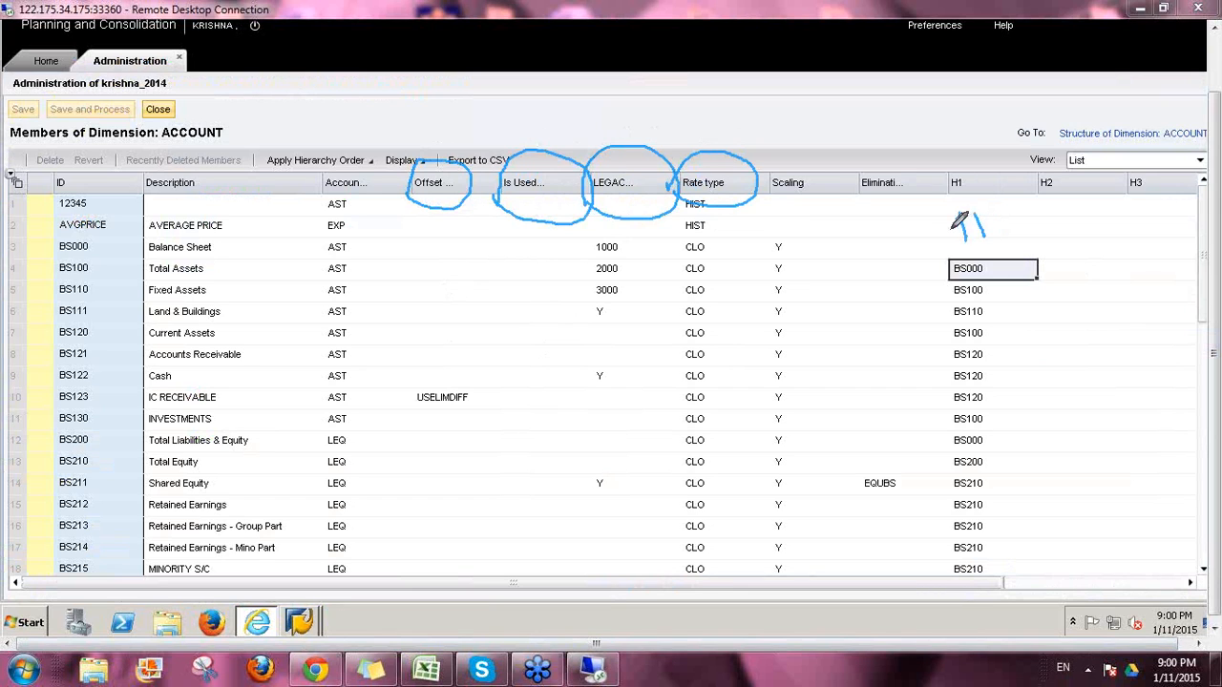
{"action": "mouse_move", "coordinate": [243, 180]}
{"action": "left_mouse_down"}
{"action": "mouse_move", "coordinate": [275, 377]}
{"action": "mouse_move", "coordinate": [288, 367]}
{"action": "left_mouse_up"}
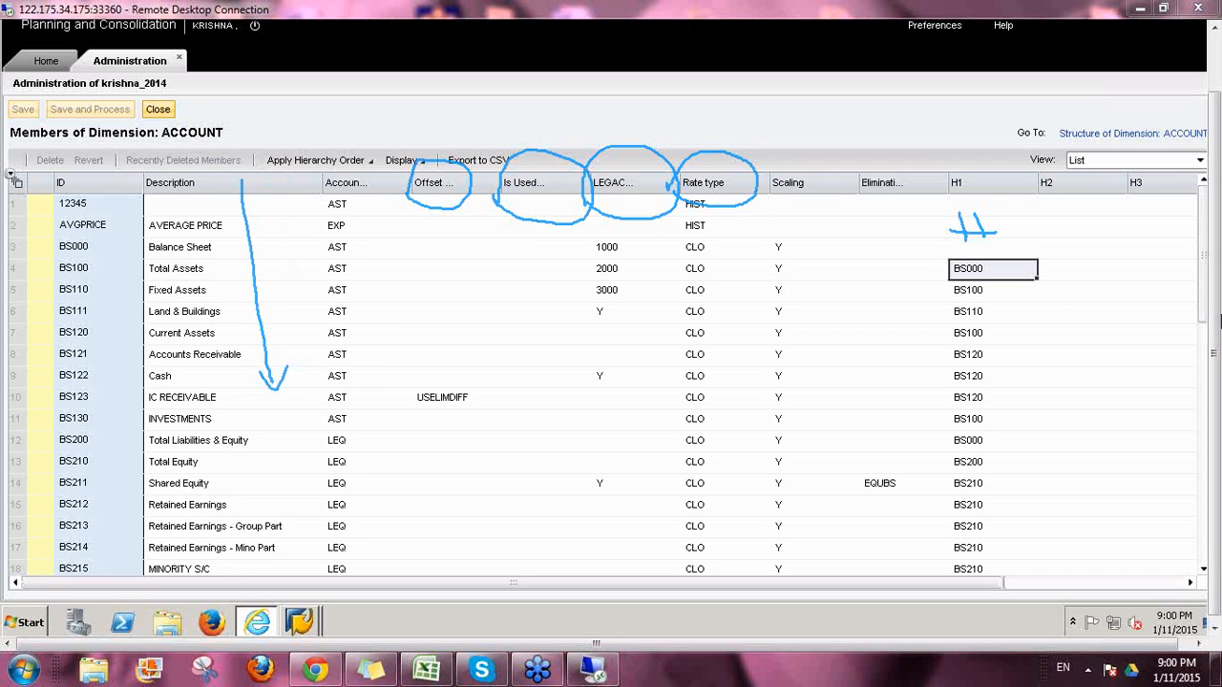
{"action": "left_click", "coordinate": [1209, 307]}
{"action": "left_click", "coordinate": [1074, 418]}
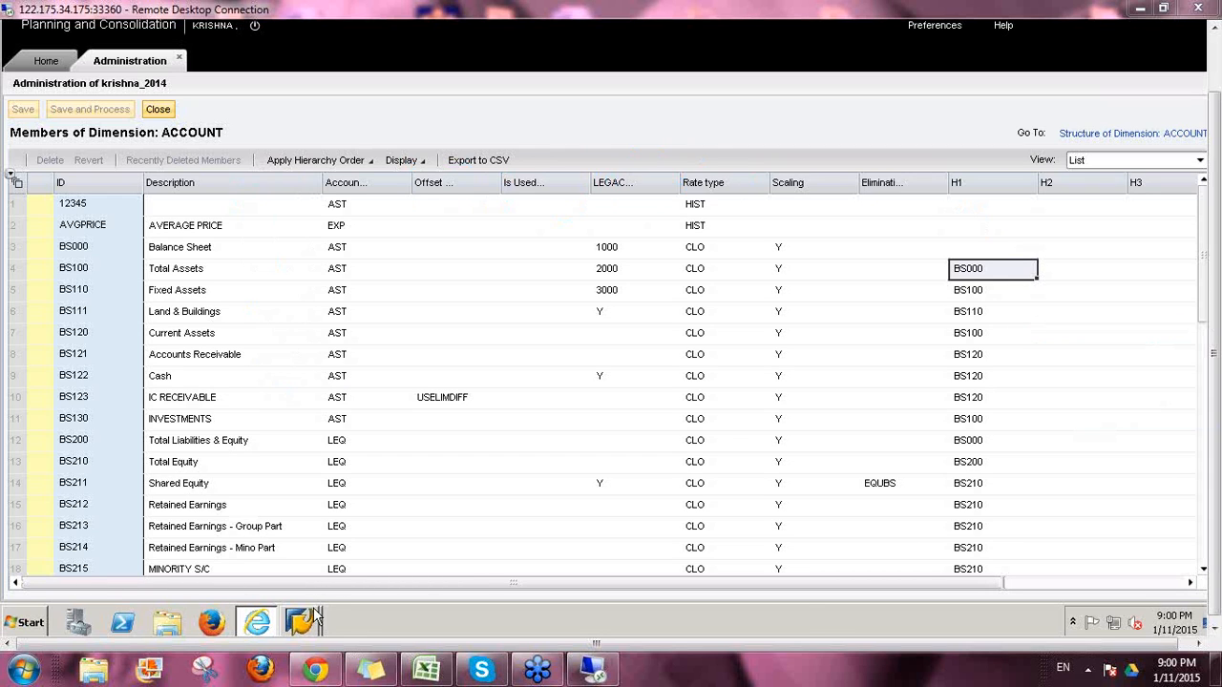
Step: Bring the Data Warehousing Workbench forward and collapse the ACCOUNT InfoObject node
{"action": "mouse_move", "coordinate": [301, 623]}
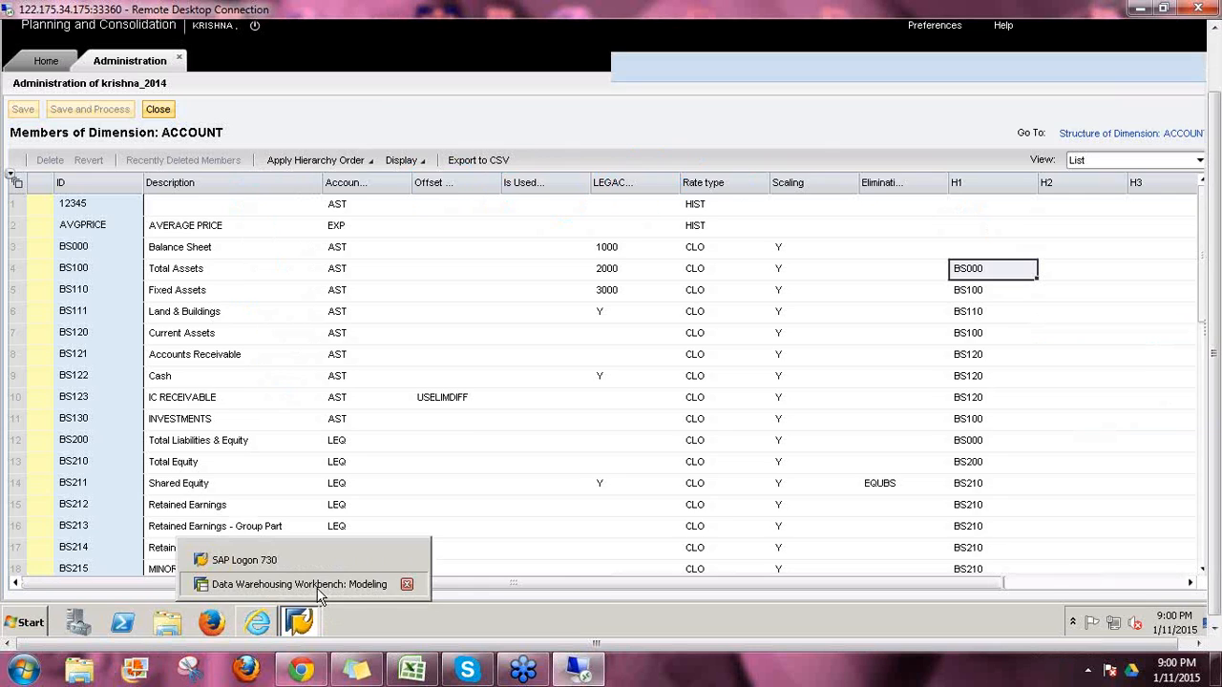
{"action": "left_click", "coordinate": [316, 585]}
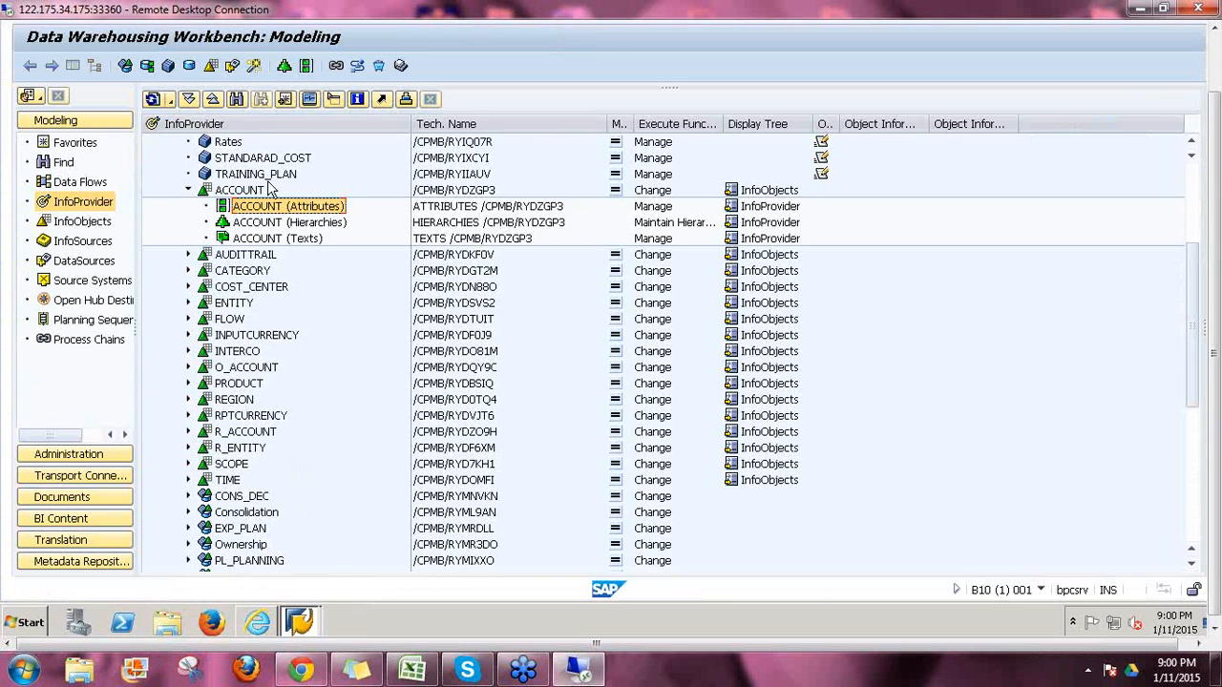
{"action": "left_click", "coordinate": [189, 190]}
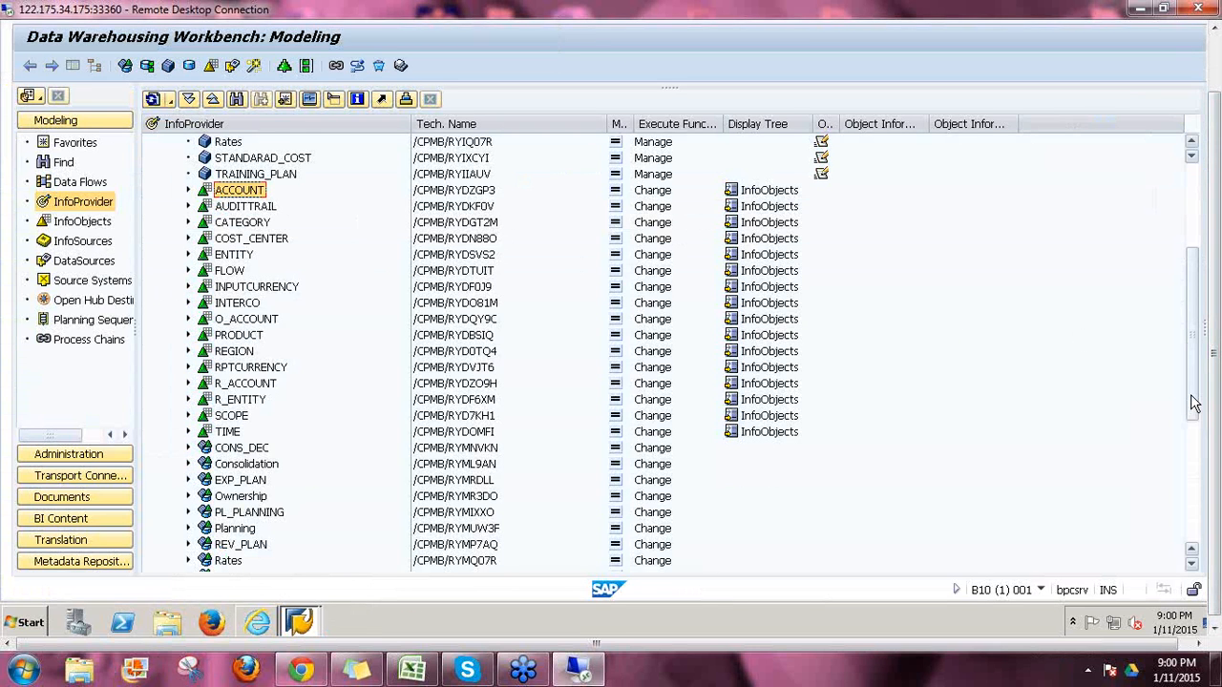
{"action": "left_click_drag", "start_coordinate": [1193, 402], "coordinate": [1194, 346]}
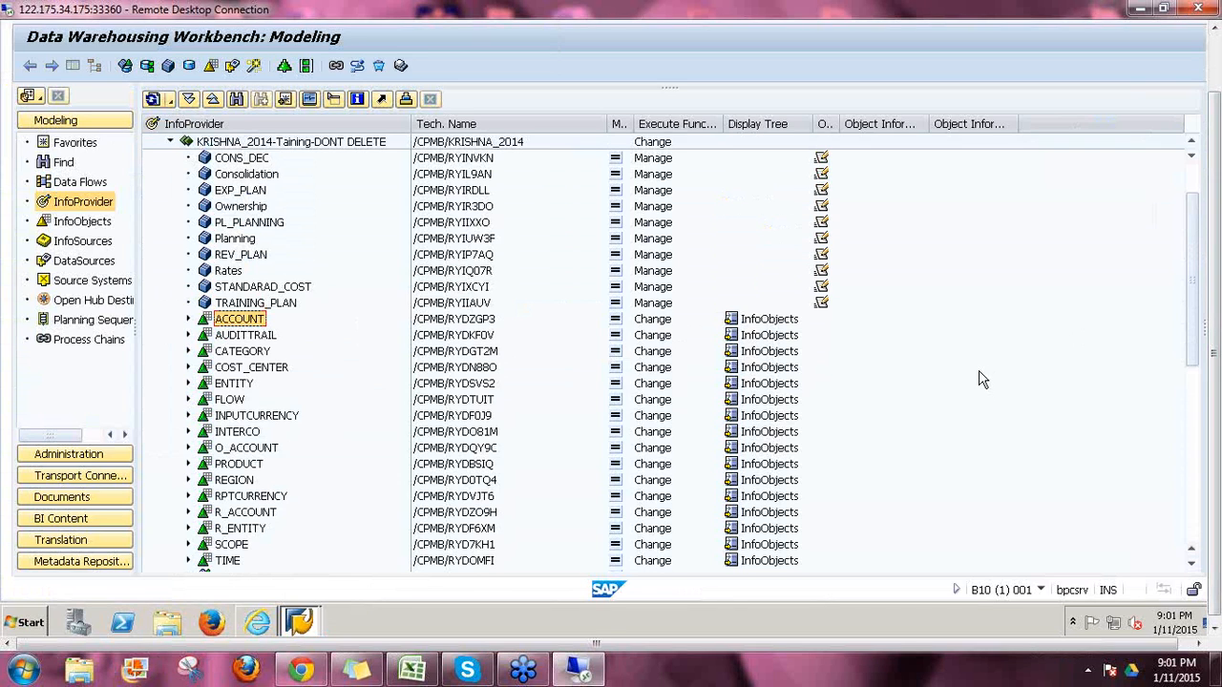
{"action": "left_click", "coordinate": [461, 160]}
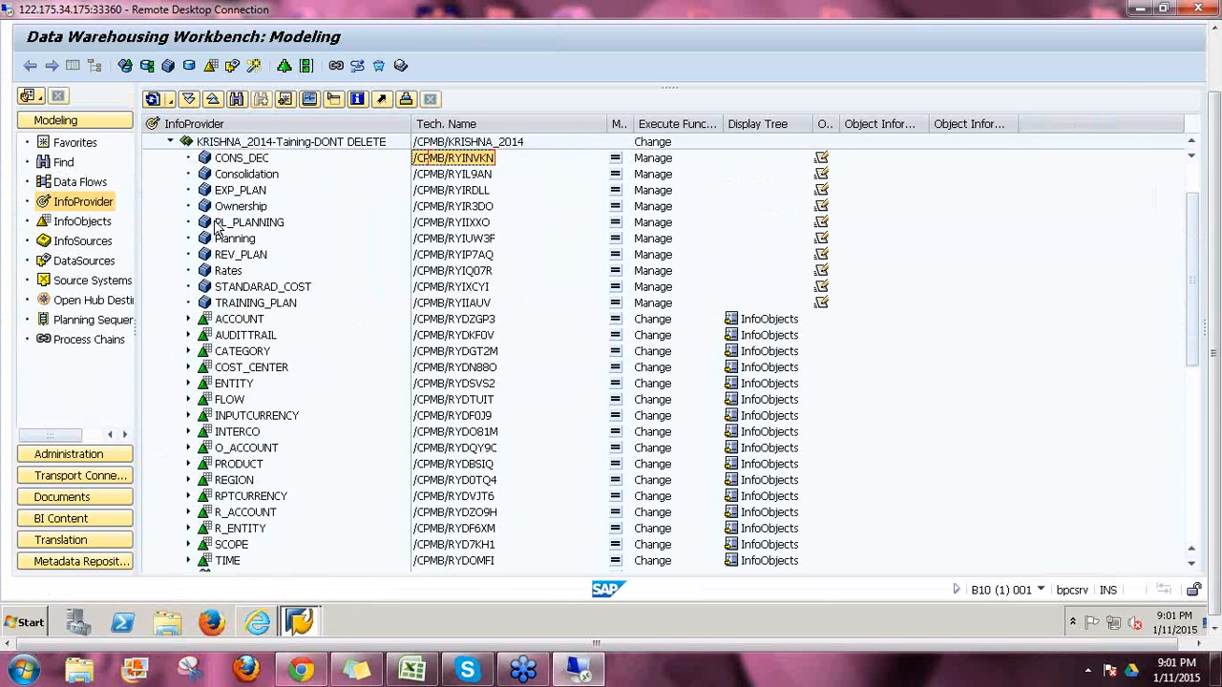
{"action": "left_click", "coordinate": [1193, 567]}
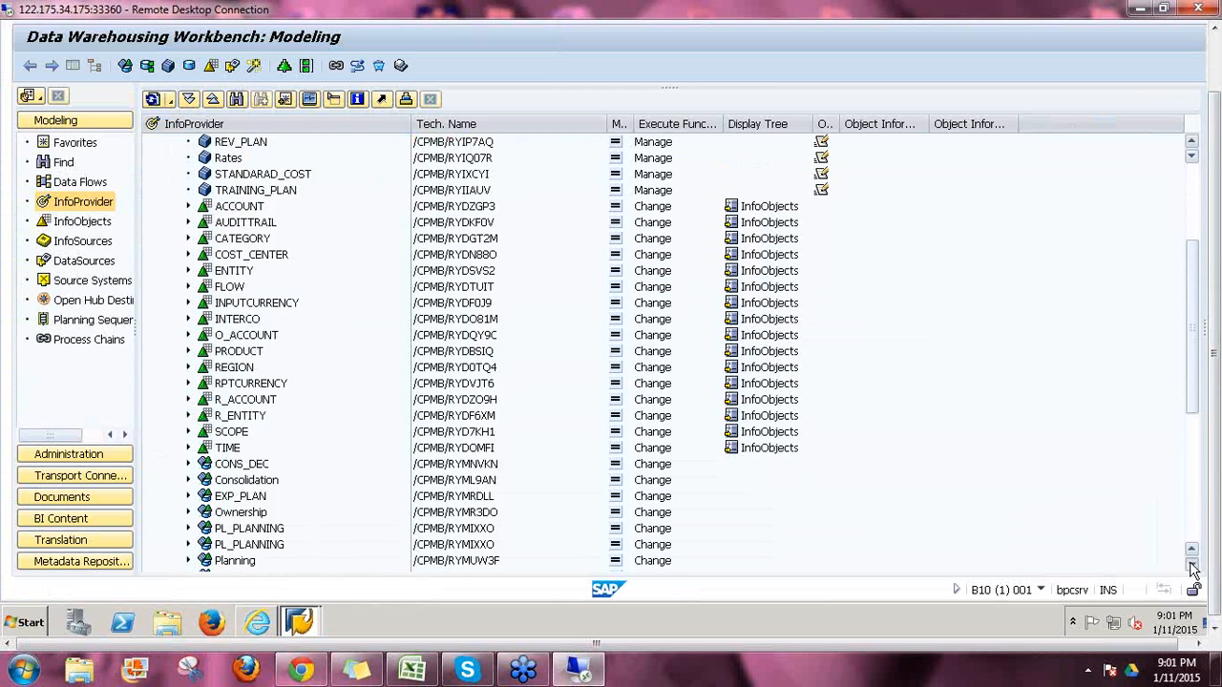
{"action": "left_click", "coordinate": [1192, 567]}
{"action": "left_click", "coordinate": [1193, 567]}
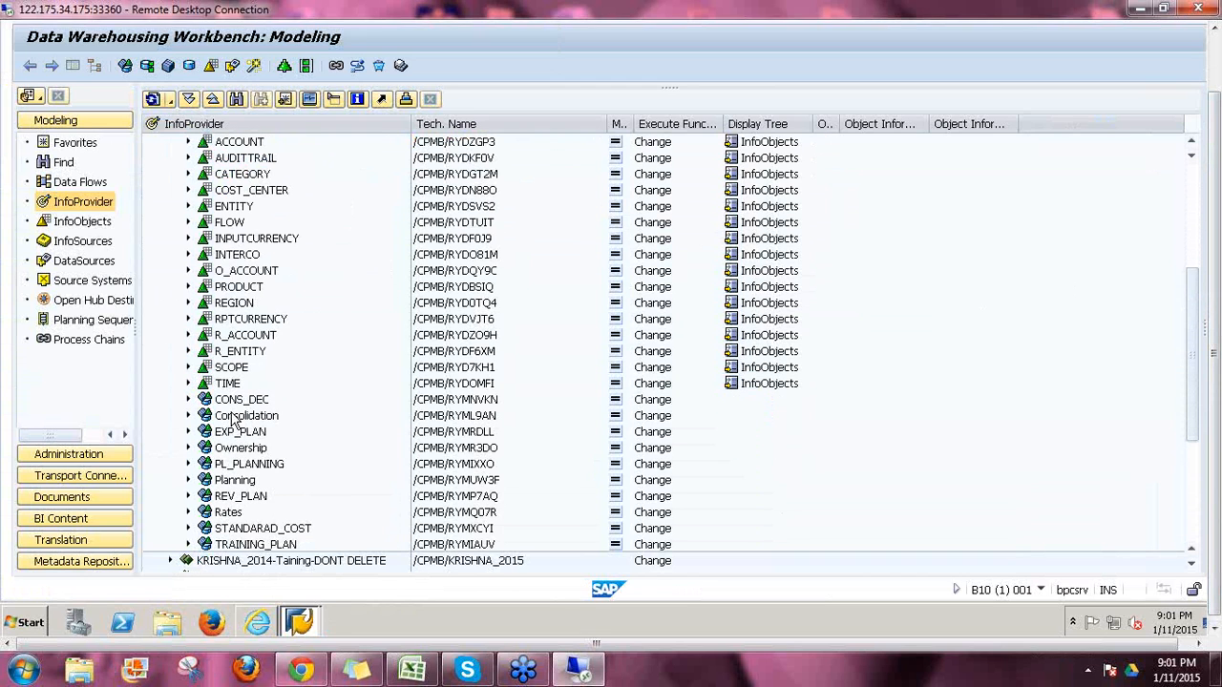
{"action": "left_click", "coordinate": [235, 417]}
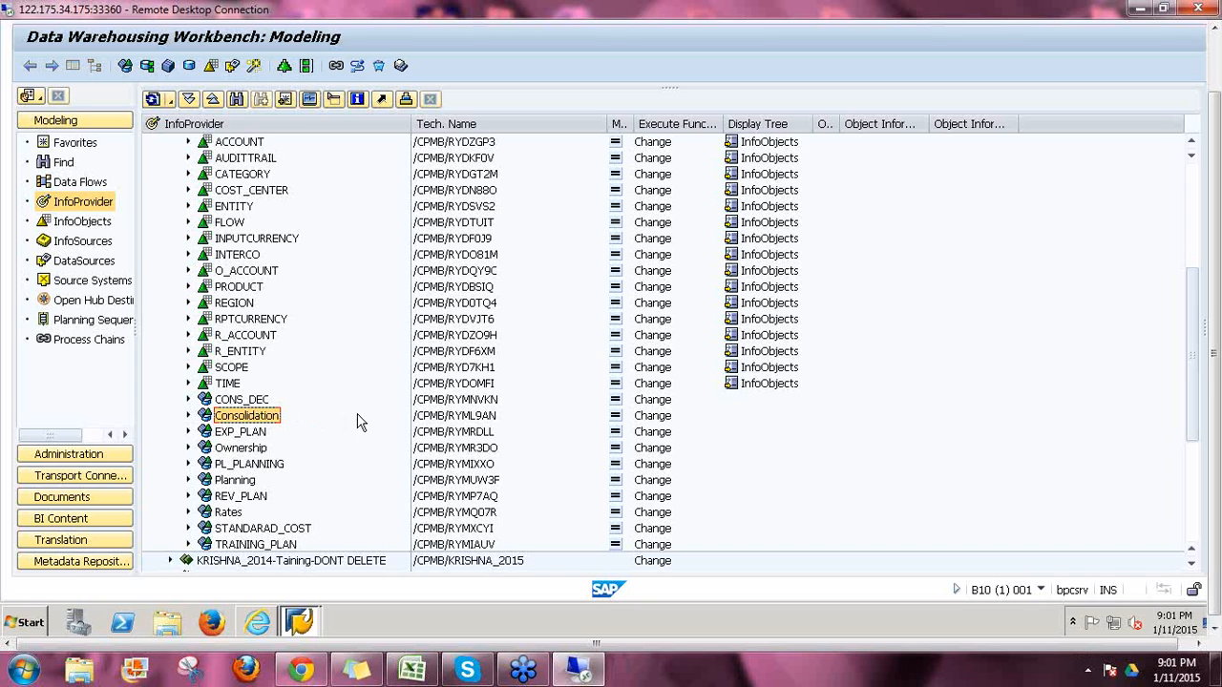
{"action": "left_click", "coordinate": [451, 418]}
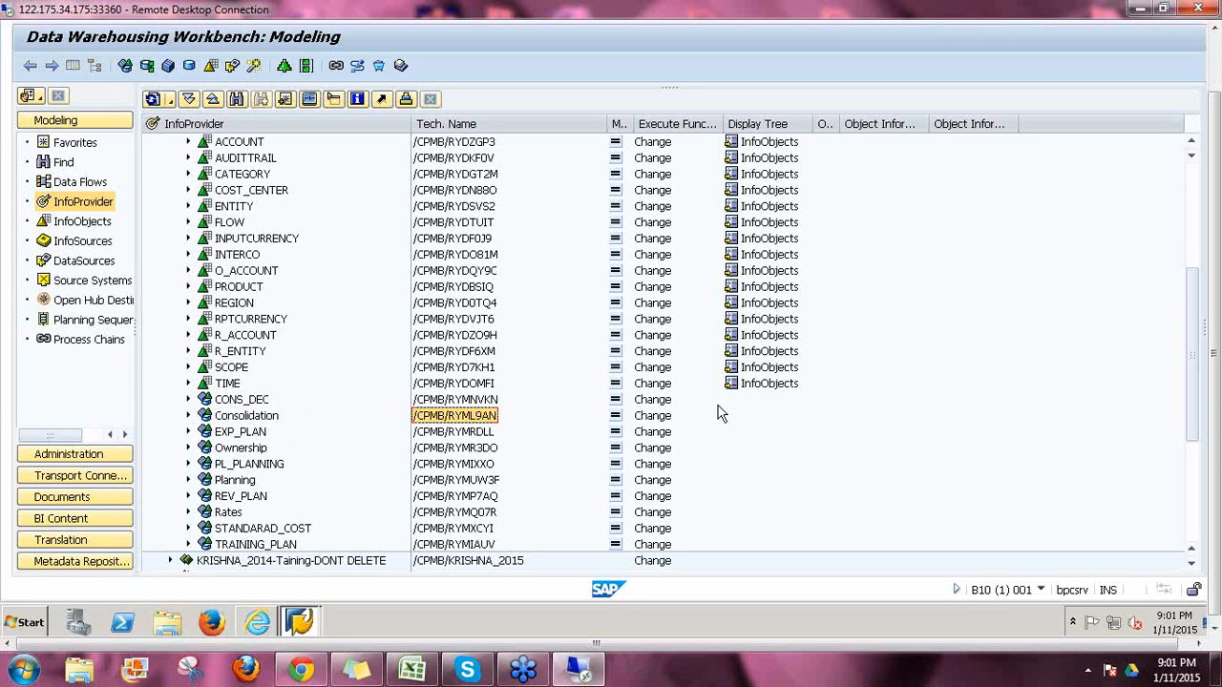
{"action": "left_click", "coordinate": [246, 417]}
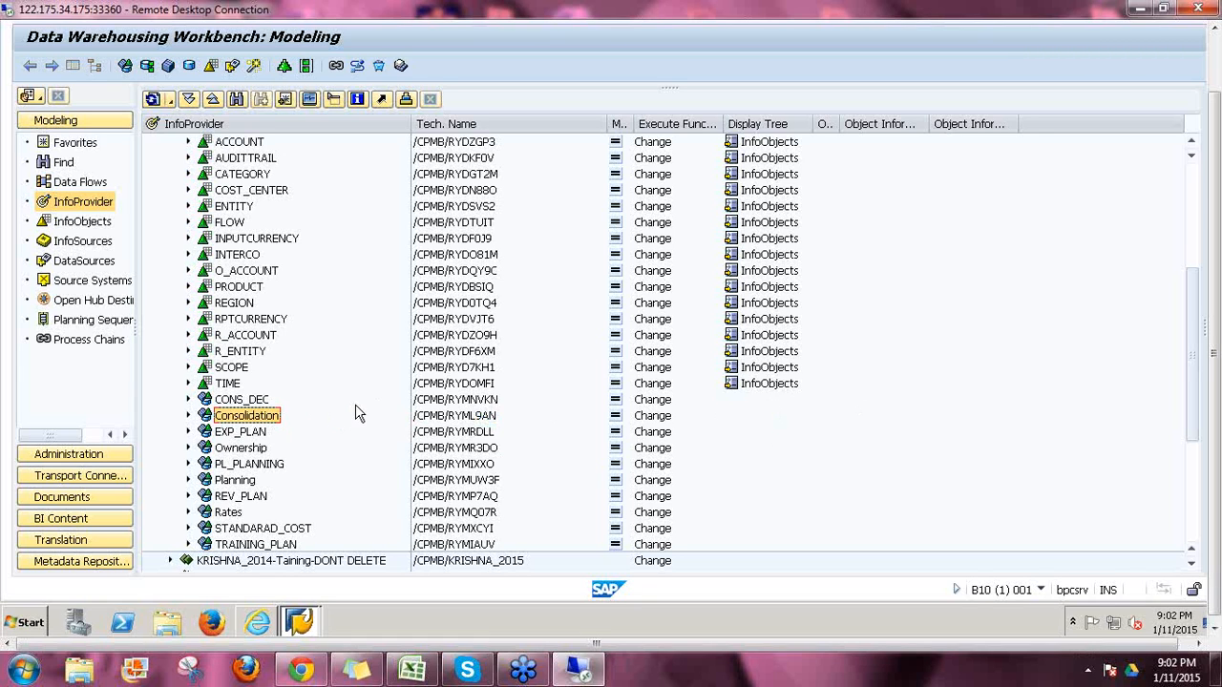
Step: Review the CONS_DEC, Ownership and CATEGORY technical names, then collapse KRISHNA_2014-Taining-DONT DELETE
{"action": "scroll", "coordinate": [355, 413], "scroll_direction": "up", "scroll_amount": 5}
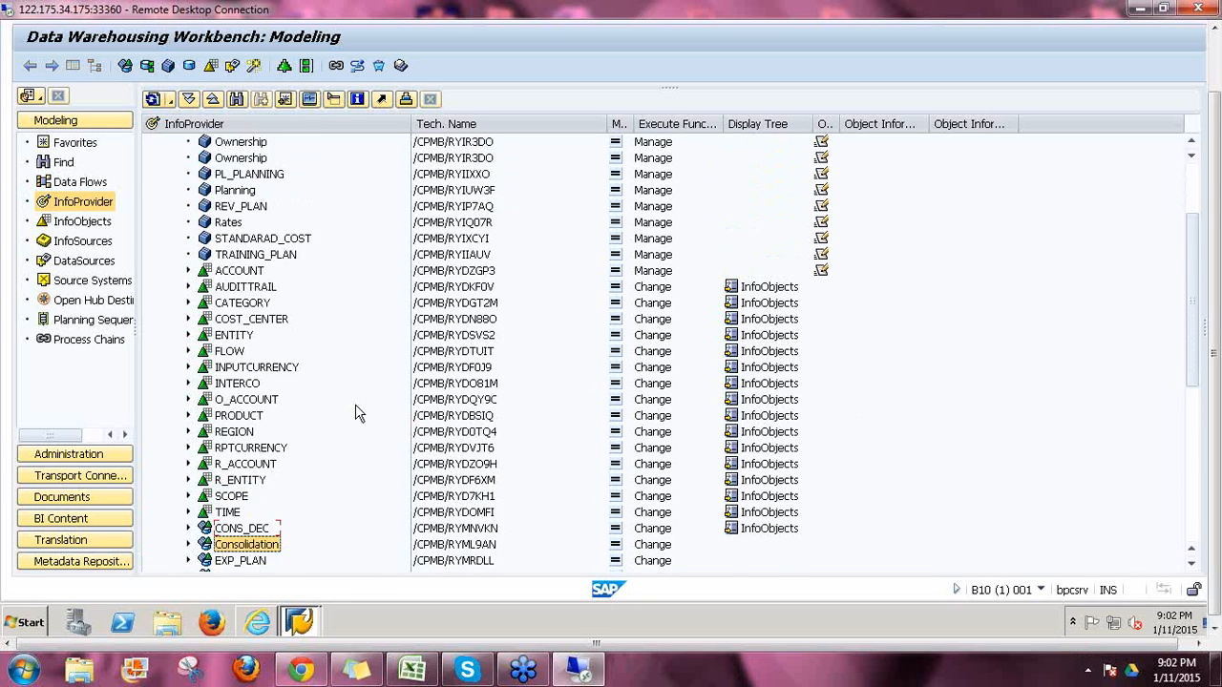
{"action": "left_click", "coordinate": [245, 194]}
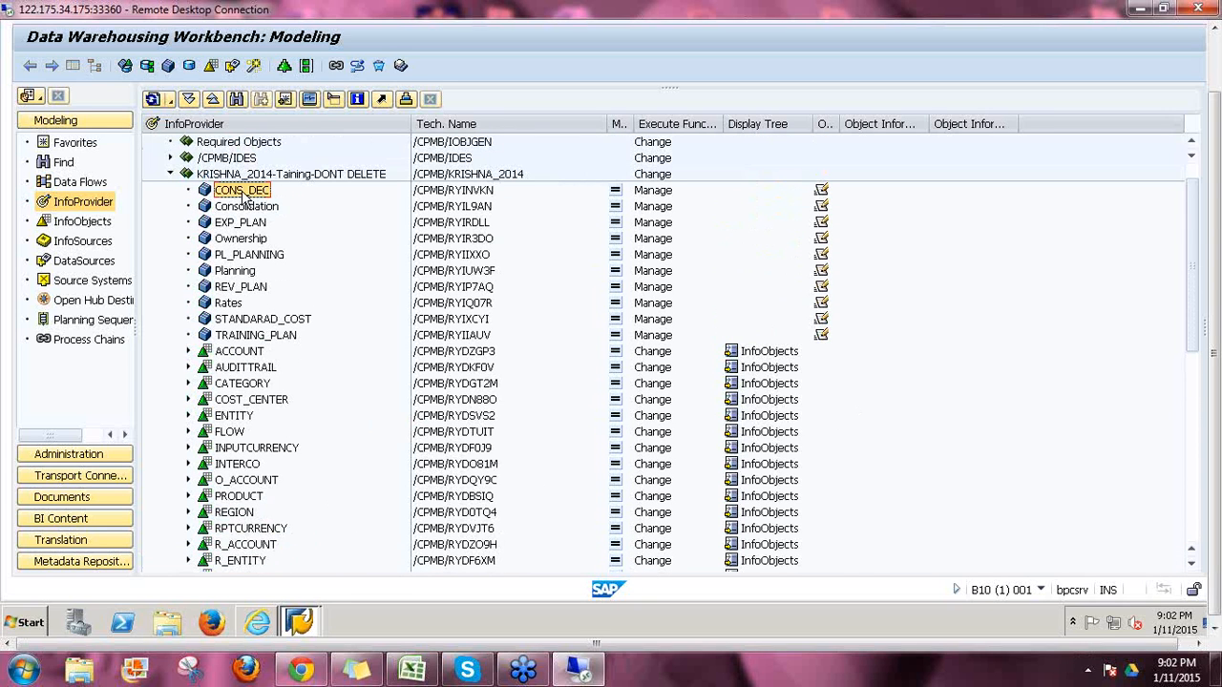
{"action": "left_click", "coordinate": [455, 194]}
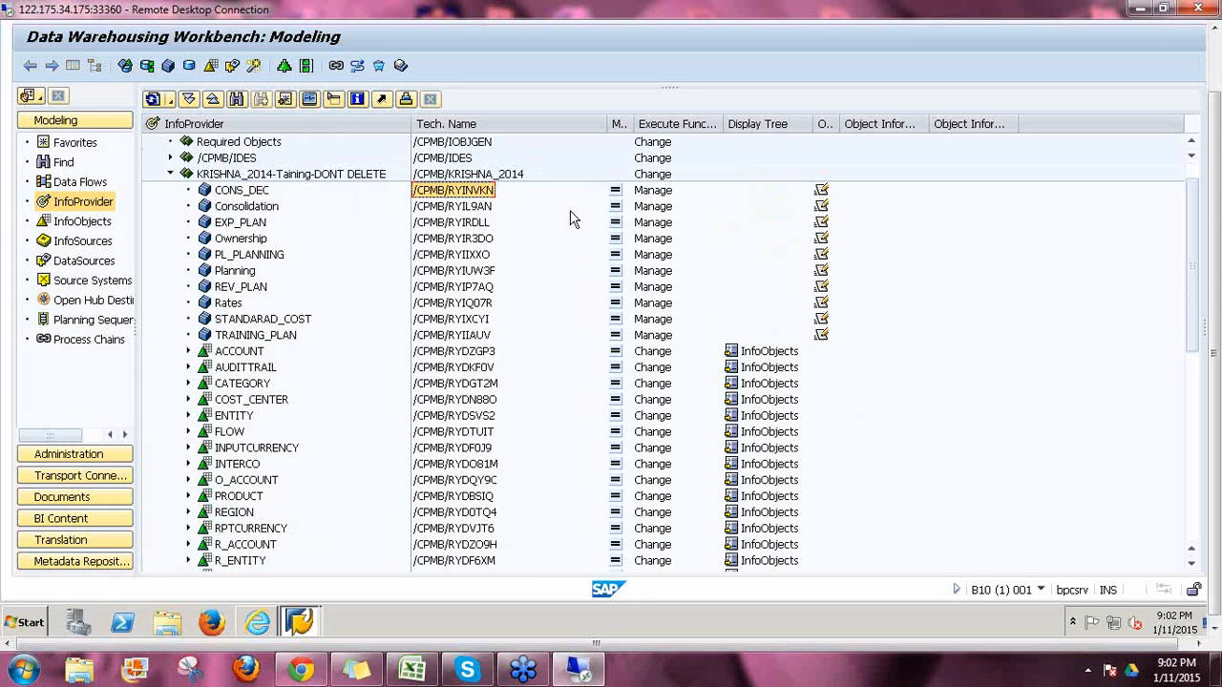
{"action": "left_click", "coordinate": [260, 194]}
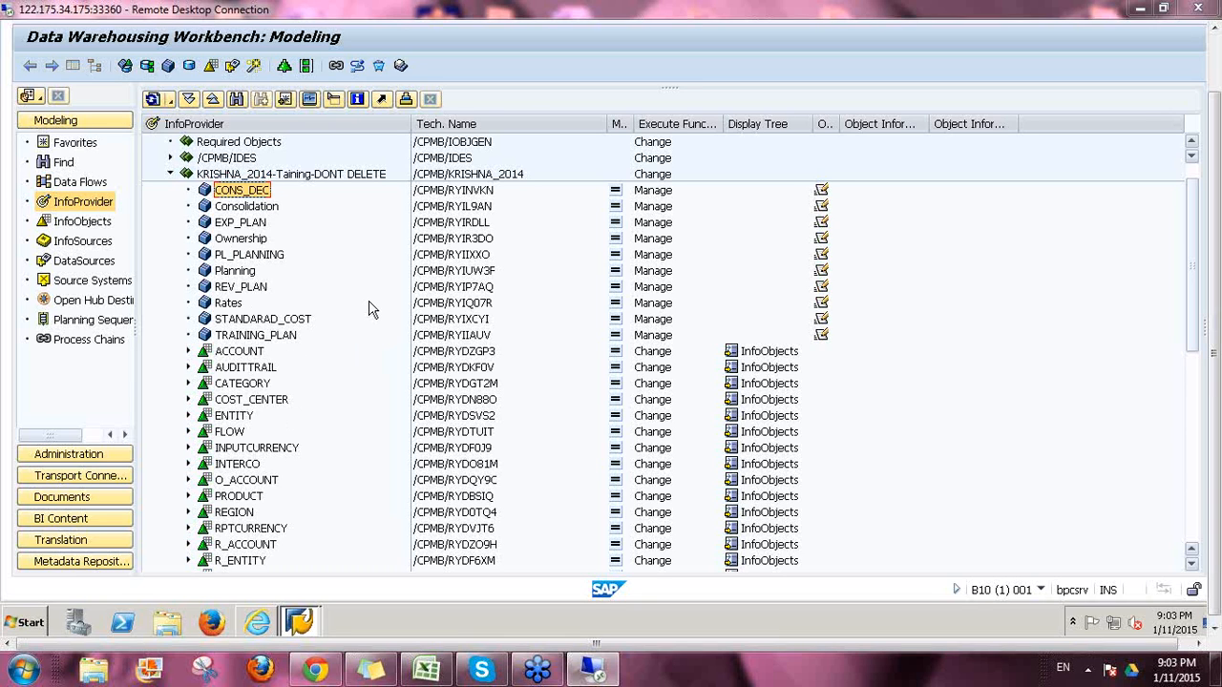
{"action": "left_click", "coordinate": [430, 239]}
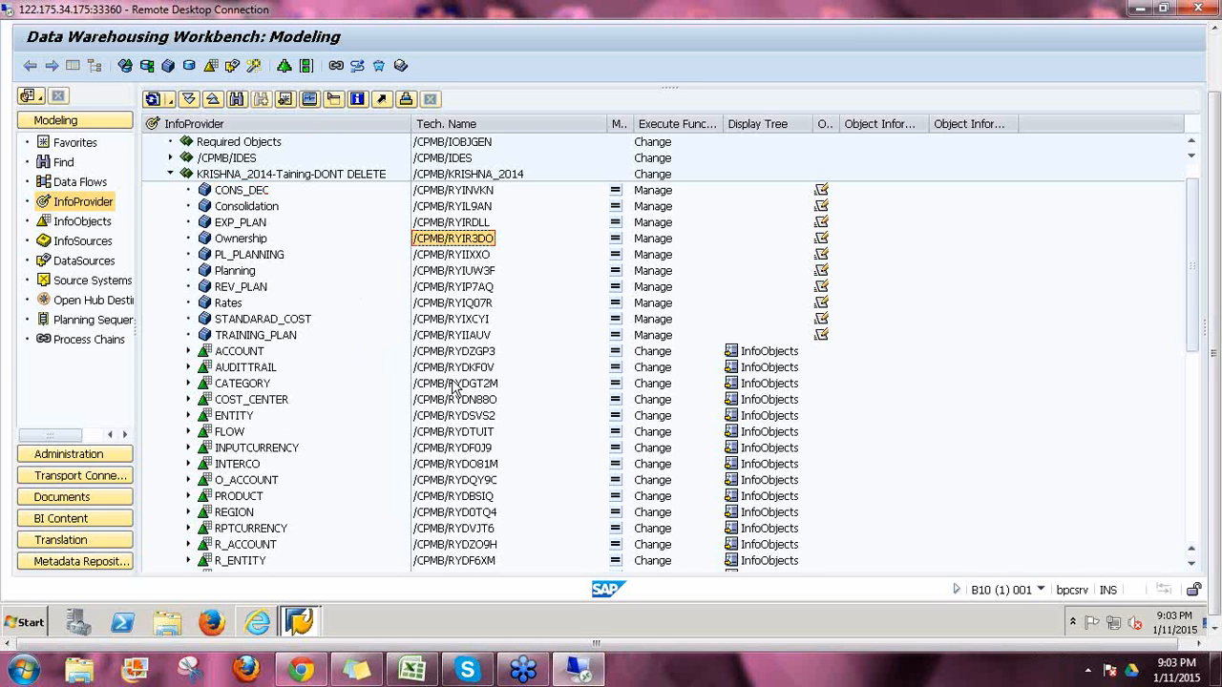
{"action": "left_click", "coordinate": [457, 384]}
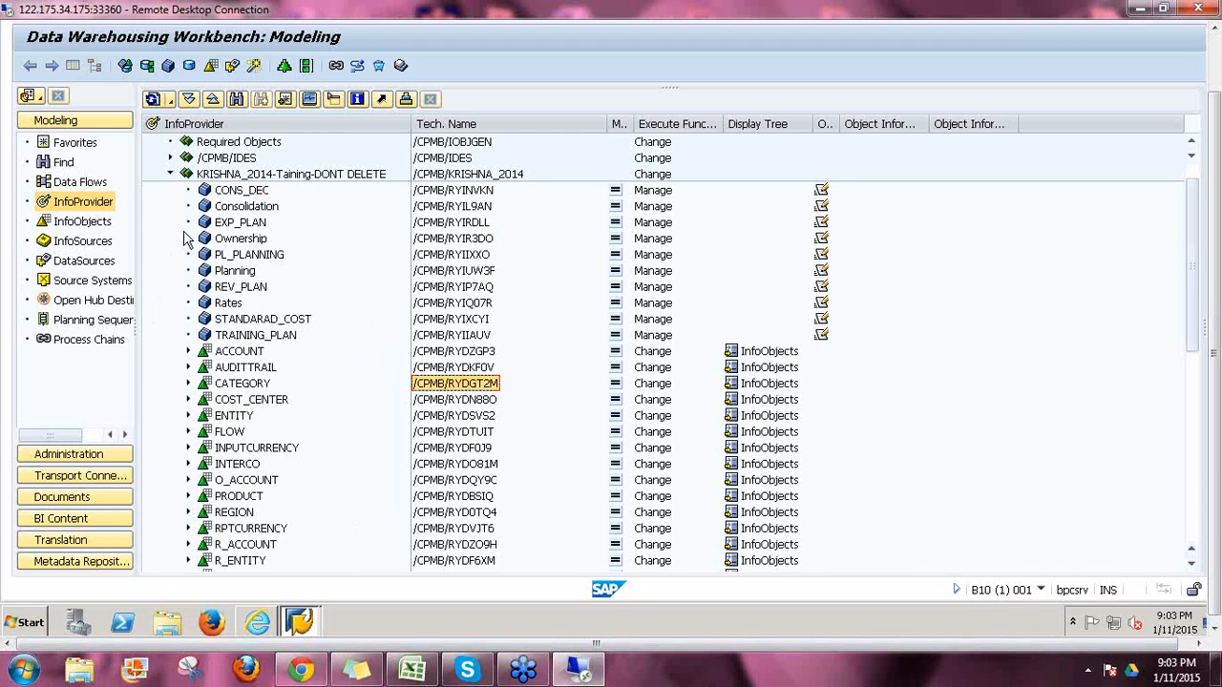
{"action": "left_click", "coordinate": [171, 175]}
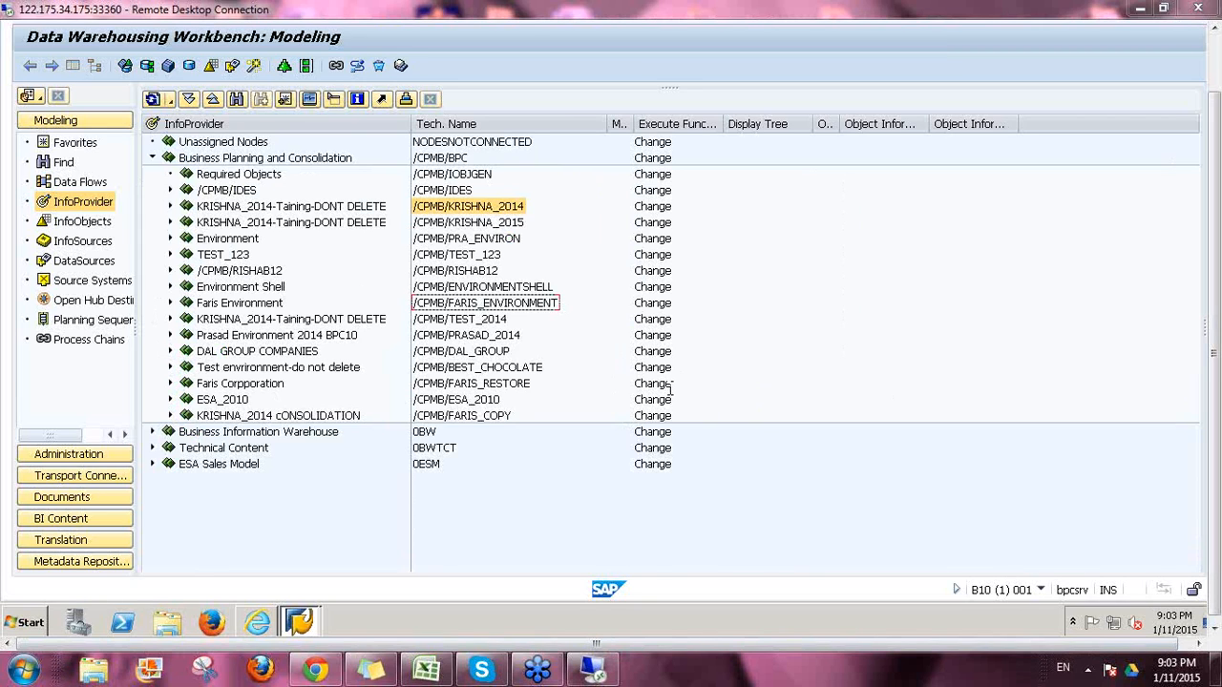
Step: Re-expand KRISHNA_2014-Taining-DONT DELETE and select its Consolidation InfoCube
{"action": "left_click", "coordinate": [170, 206]}
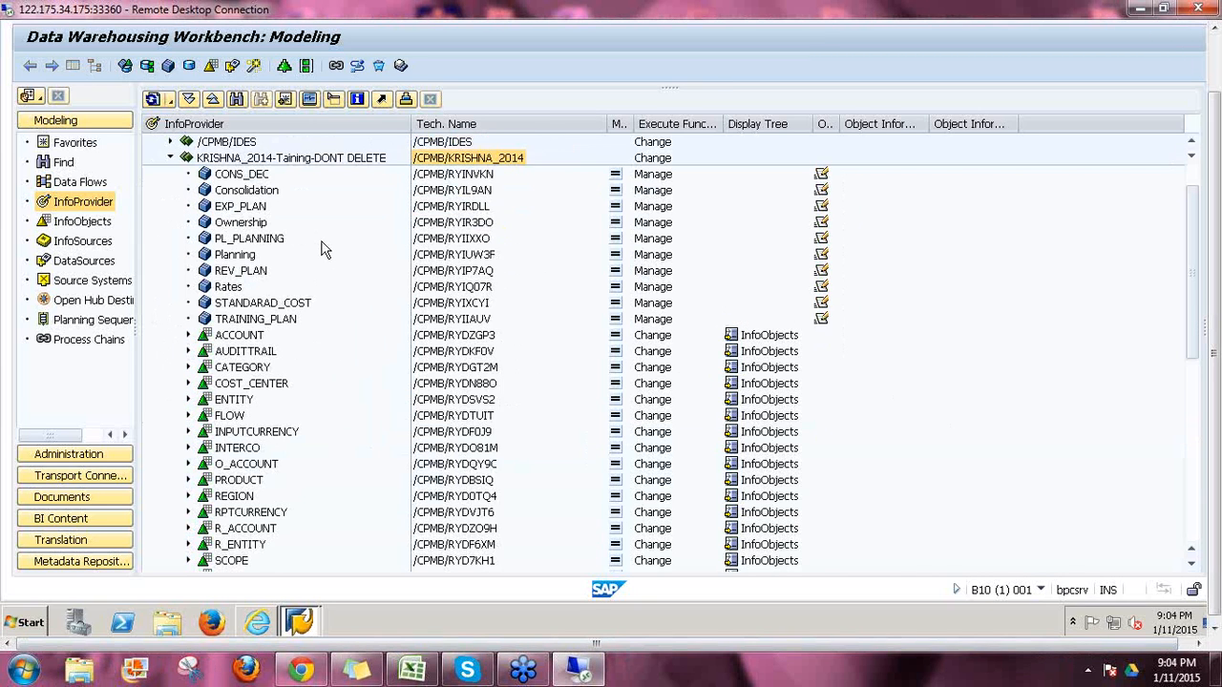
{"action": "left_click", "coordinate": [246, 191]}
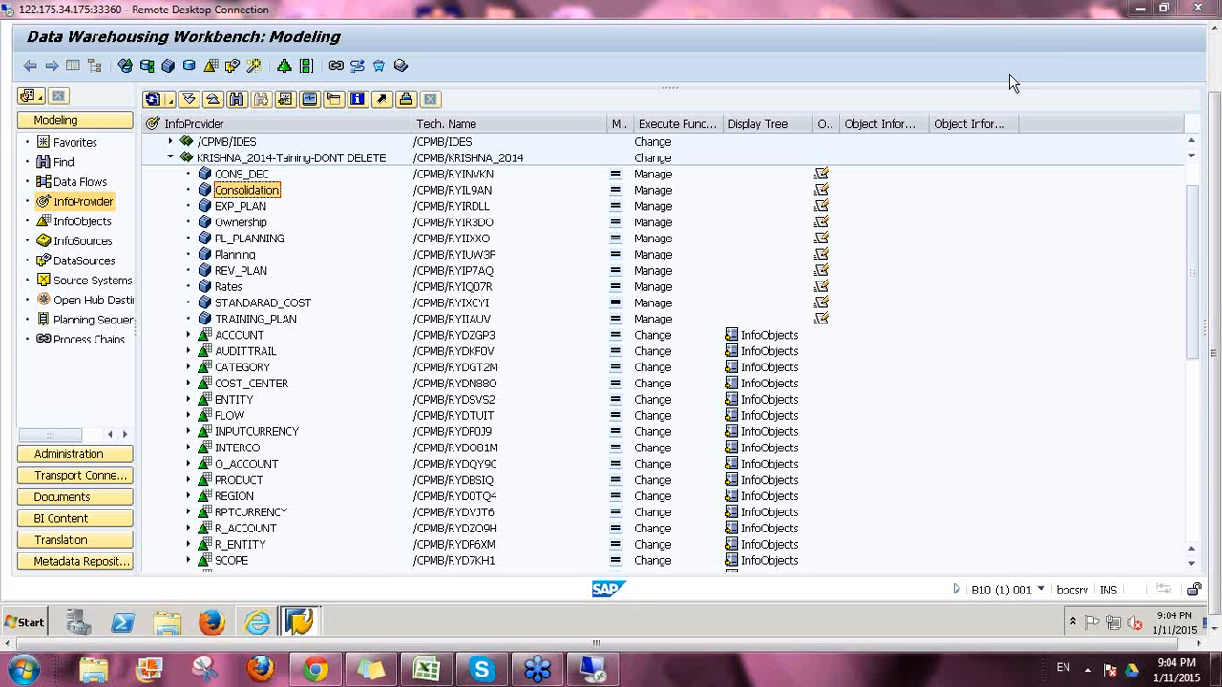
{"action": "left_click_drag", "start_coordinate": [1217, 408], "coordinate": [1215, 410]}
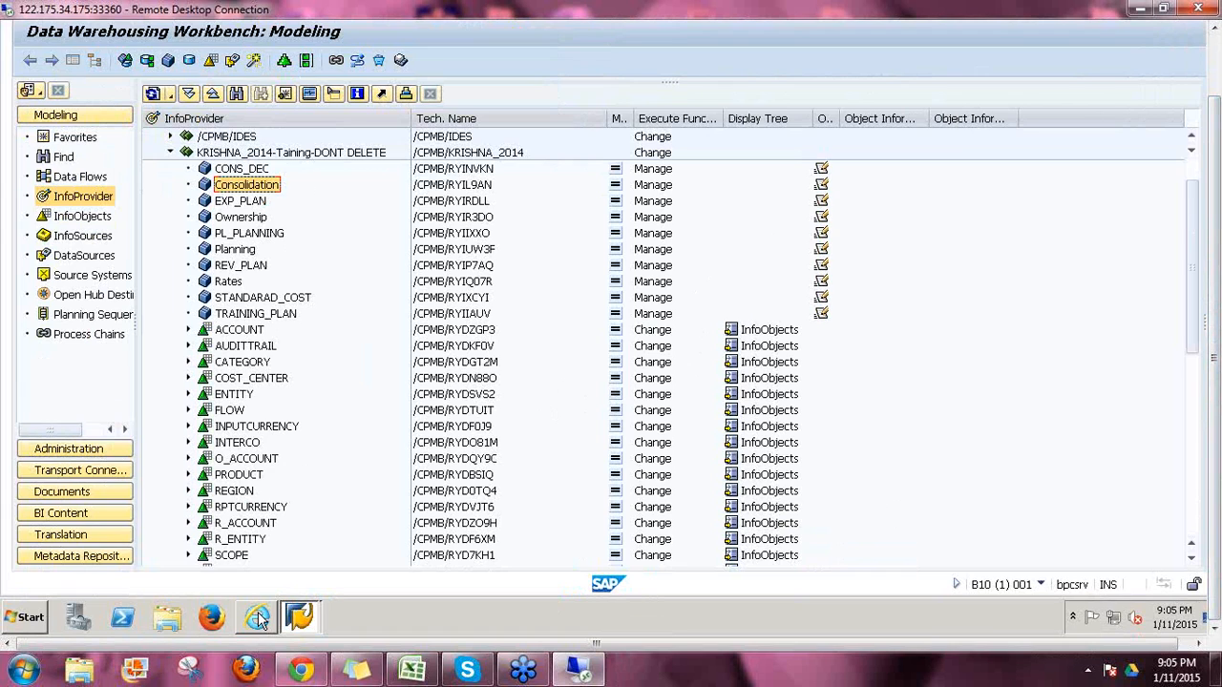
Step: Bring Planning and Consolidation forward and close the Members of Dimension: ACCOUNT page
{"action": "left_click", "coordinate": [256, 616]}
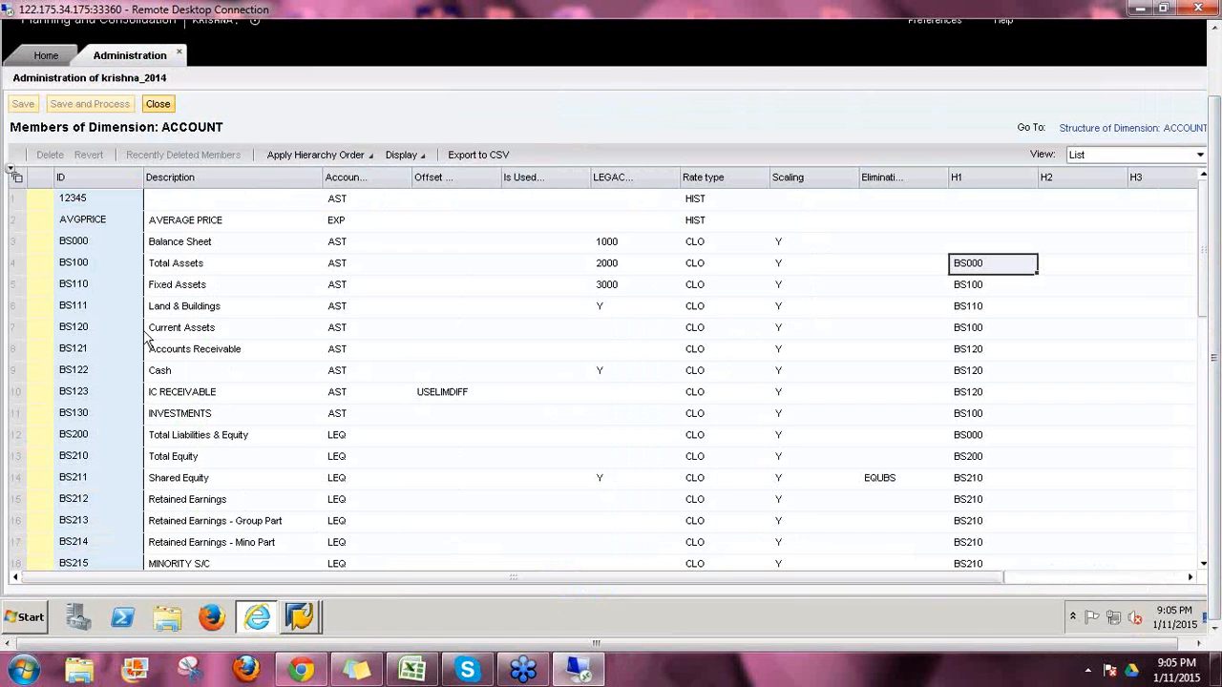
{"action": "left_click", "coordinate": [158, 106]}
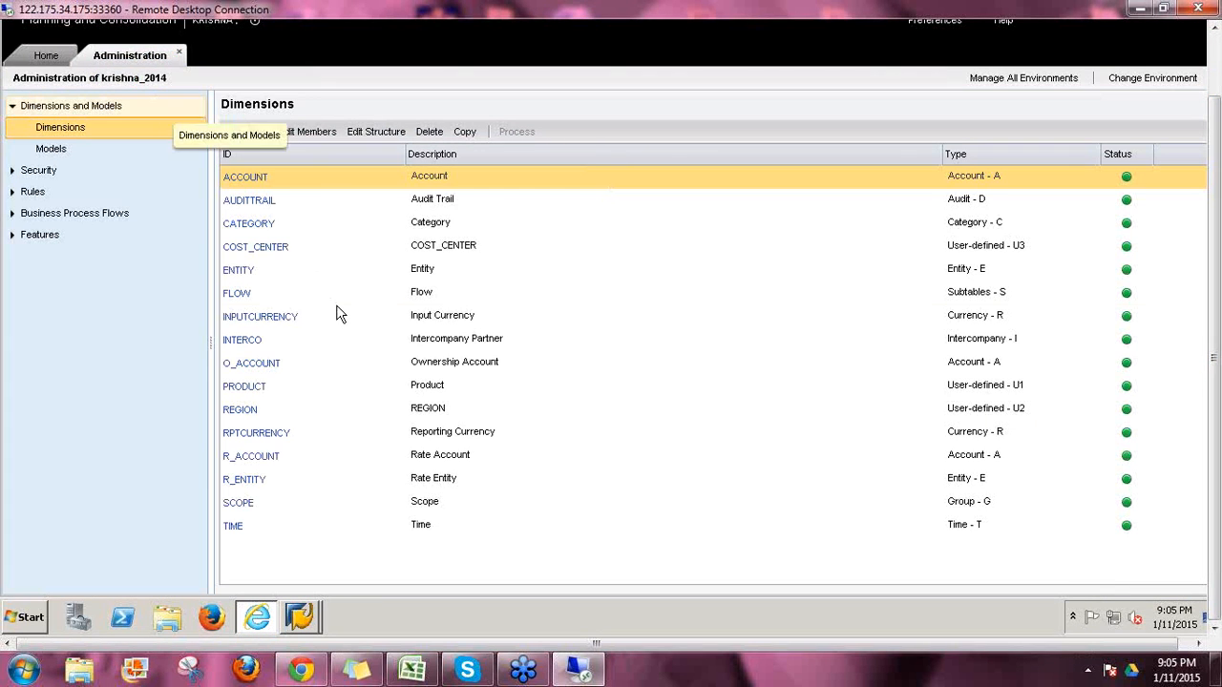
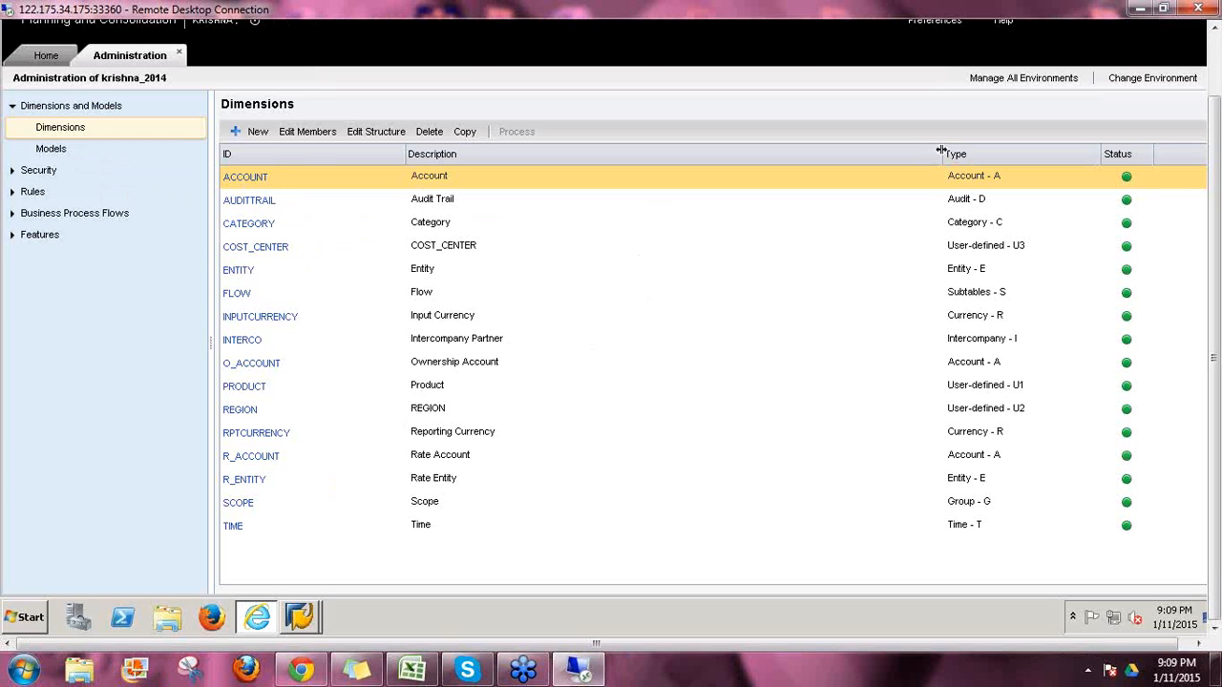
Step: Narrow the Description and Type columns of the Dimensions list and select the ACCOUNT dimension
{"action": "left_click_drag", "start_coordinate": [941, 151], "coordinate": [603, 161]}
{"action": "left_click_drag", "start_coordinate": [1014, 153], "coordinate": [724, 181]}
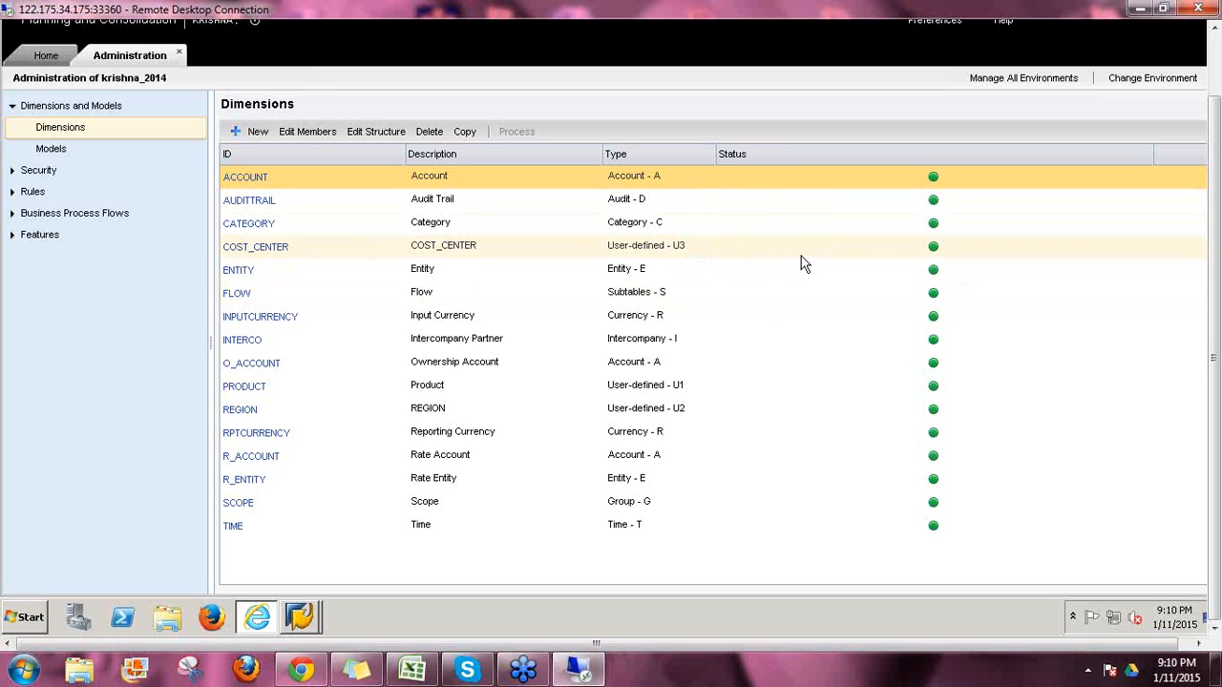
{"action": "left_click", "coordinate": [648, 180]}
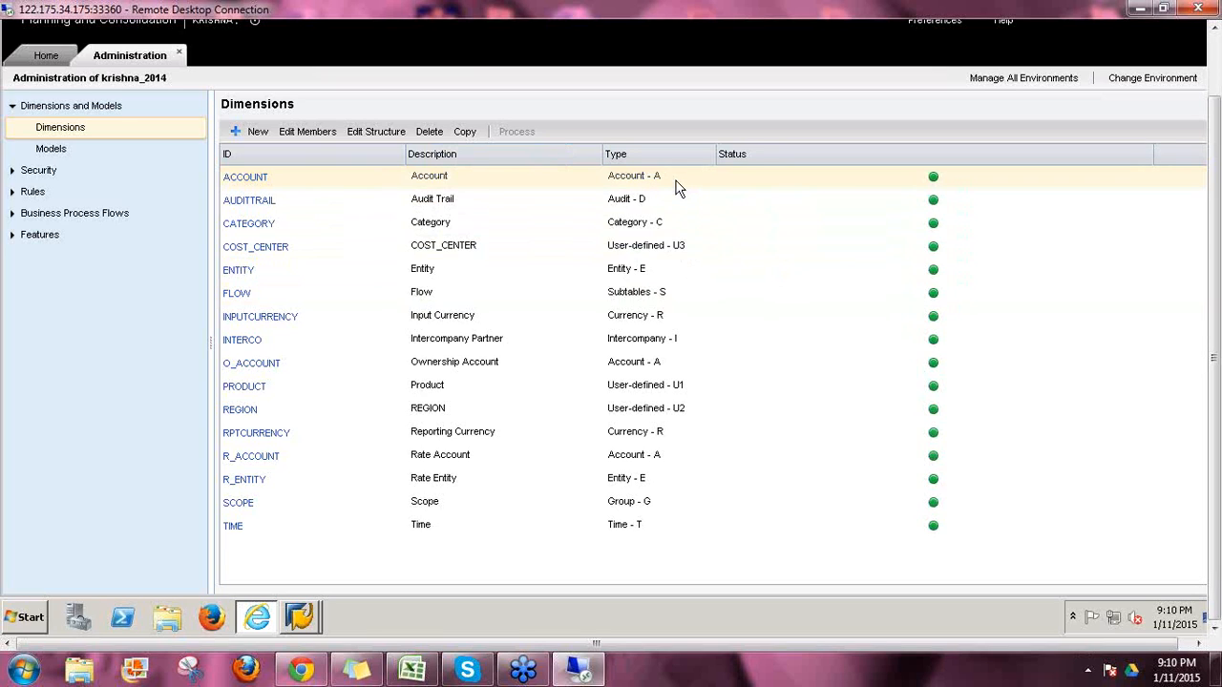
{"action": "left_click", "coordinate": [625, 183]}
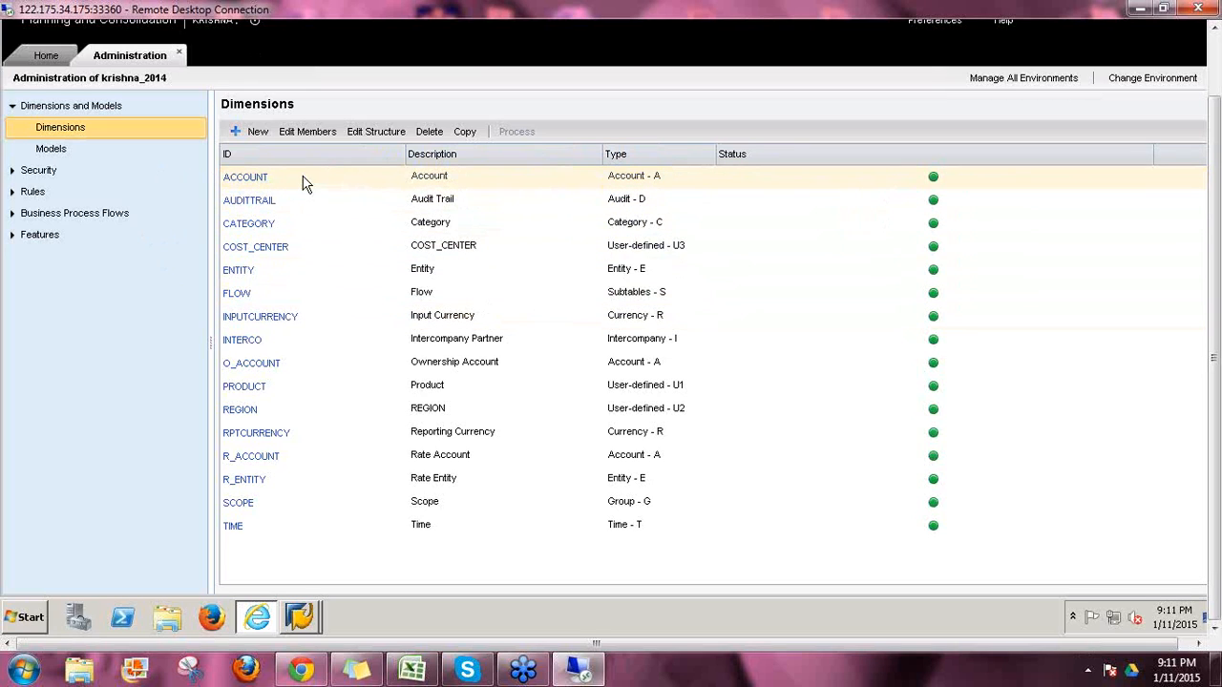
Step: Copy the ACCOUNT dimension as ACC_ABC, reusing ACC_ABC as its description
{"action": "left_click", "coordinate": [469, 133]}
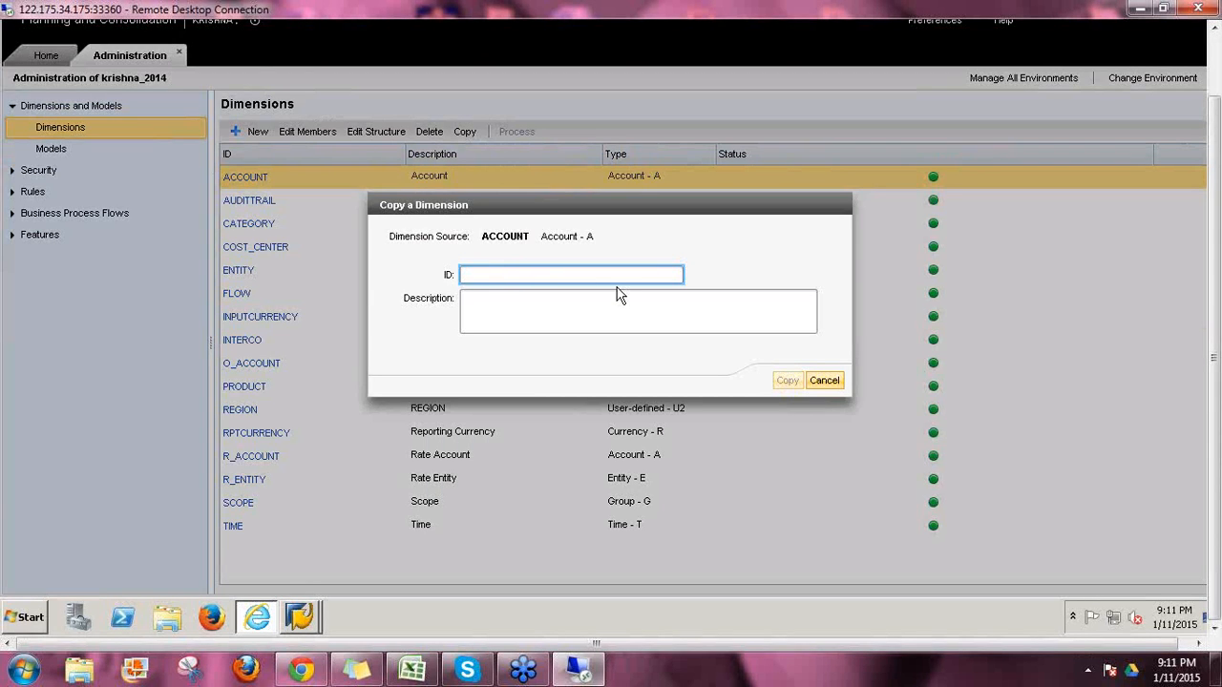
{"action": "type", "text": "AA"}
{"action": "key", "text": "ctrl+a"}
{"action": "left_click", "coordinate": [617, 295]}
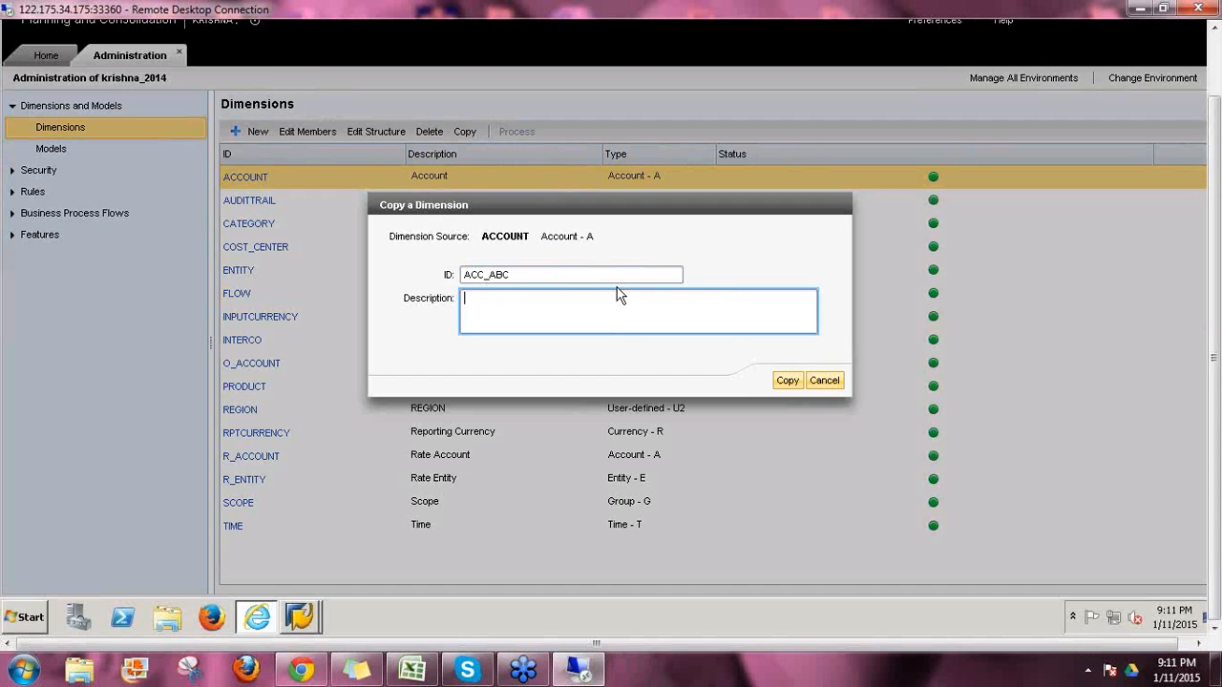
{"action": "key", "text": "ctrl+v"}
{"action": "left_click", "coordinate": [784, 381]}
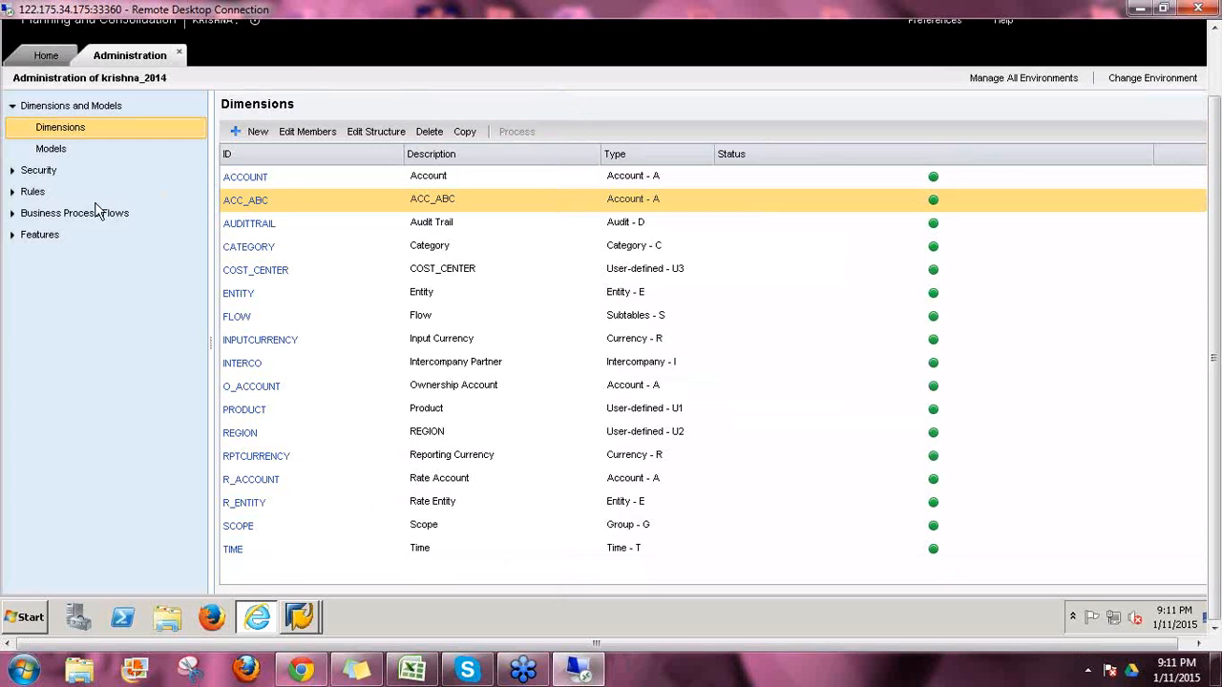
Step: After viewing ACCOUNT's members, delete every ACC_ABC member, save the empty sheet and close it
{"action": "left_click", "coordinate": [252, 179]}
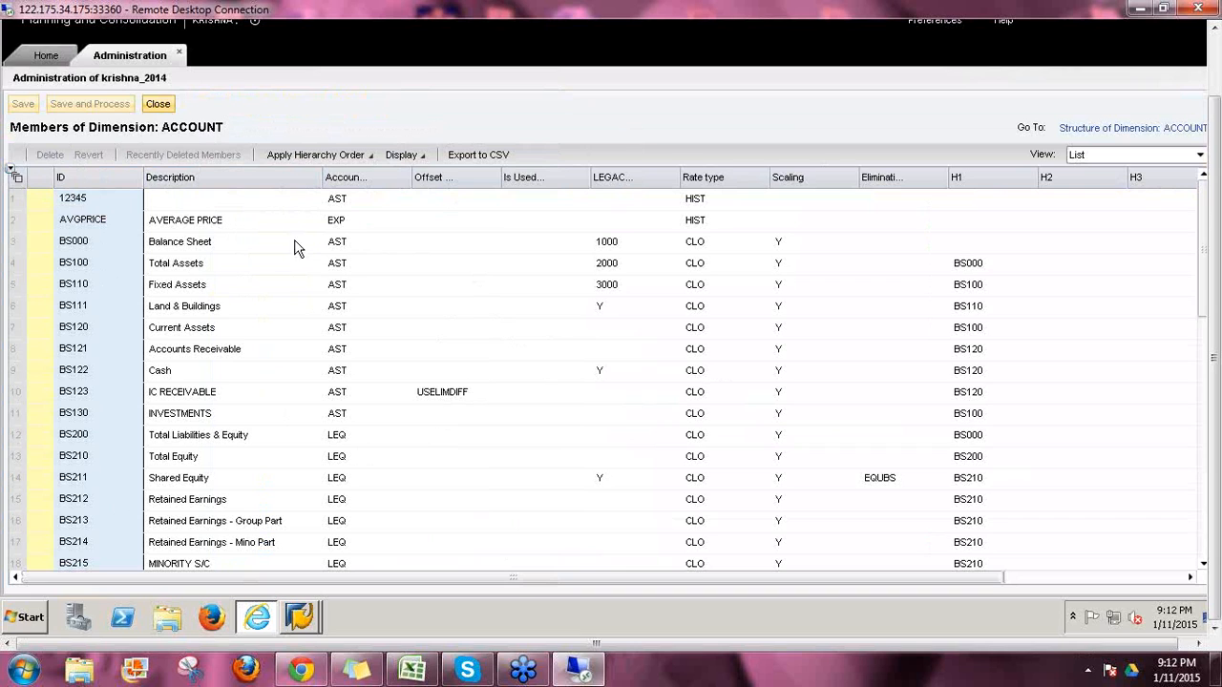
{"action": "left_click", "coordinate": [166, 105]}
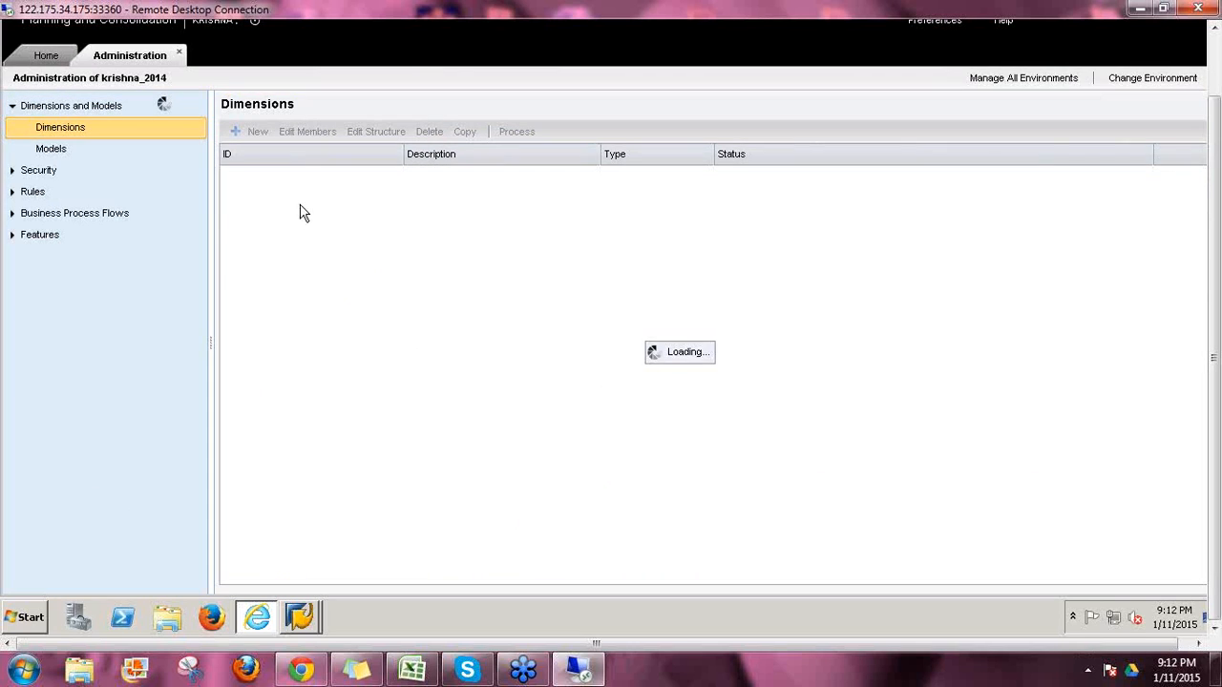
{"action": "left_click", "coordinate": [248, 202]}
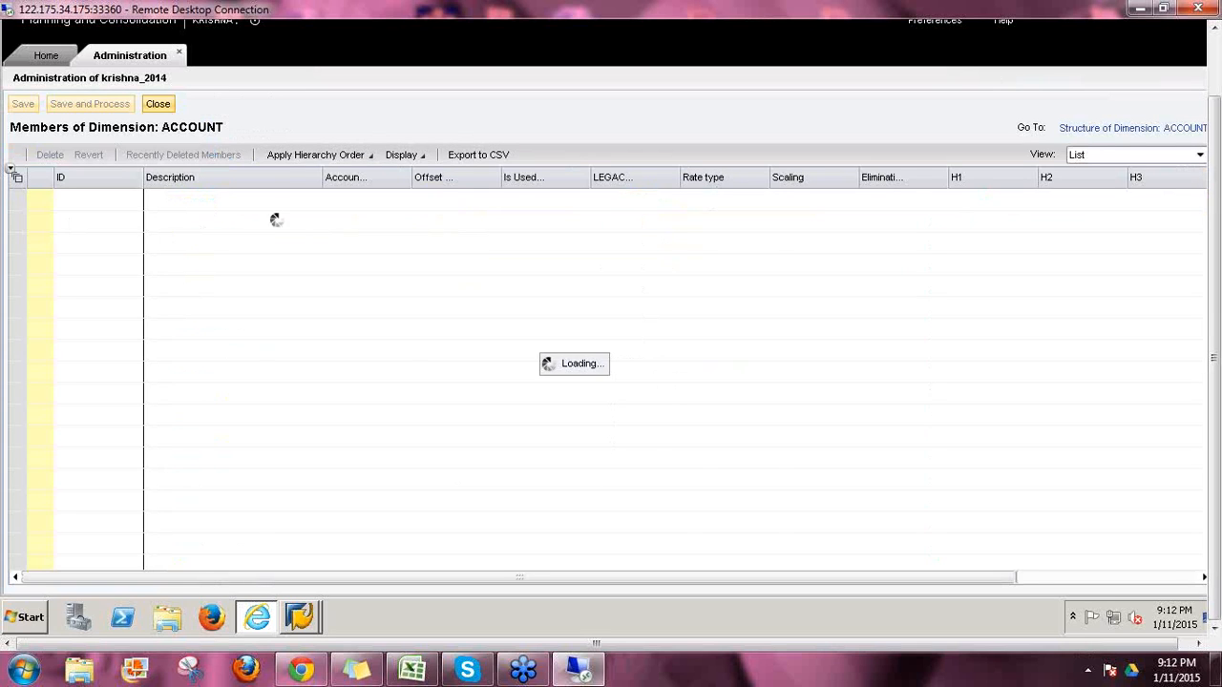
{"action": "left_click", "coordinate": [17, 179]}
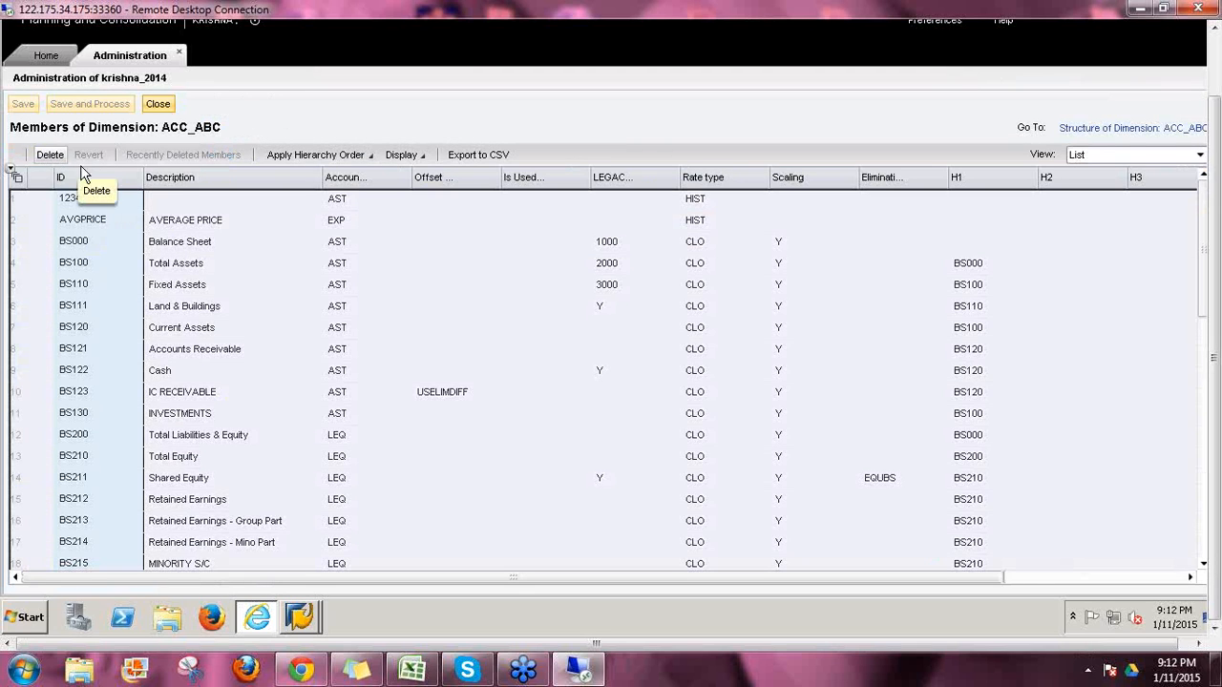
{"action": "left_click", "coordinate": [53, 155]}
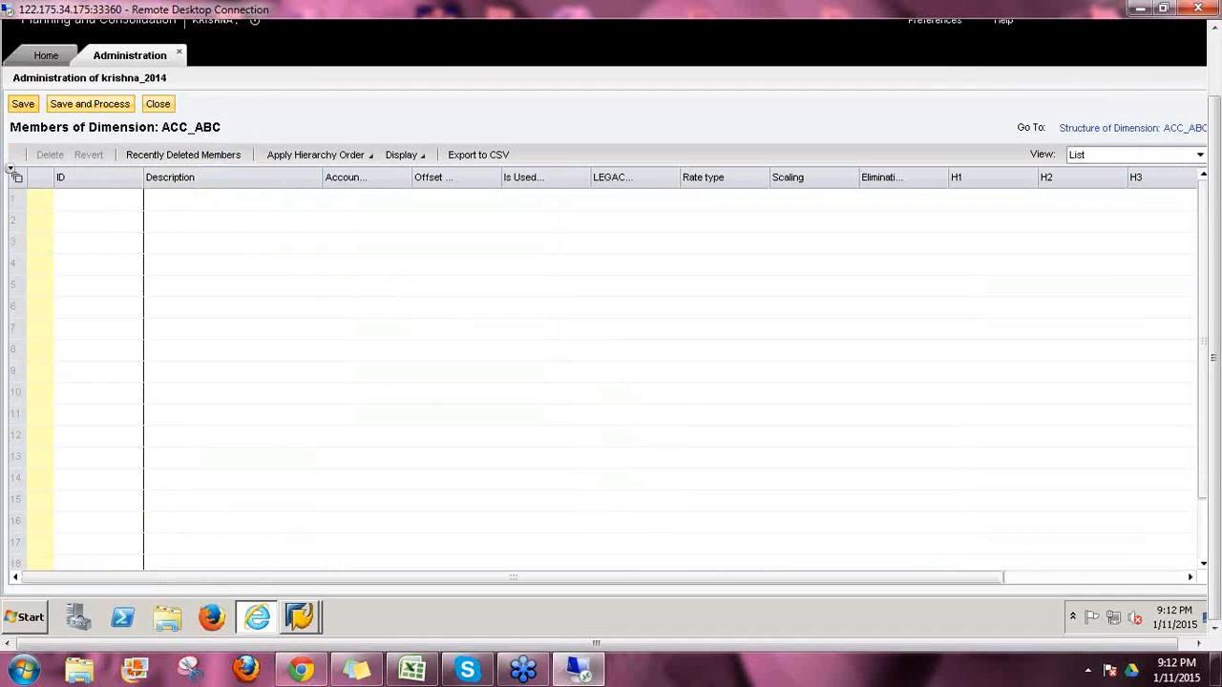
{"action": "left_click", "coordinate": [23, 103]}
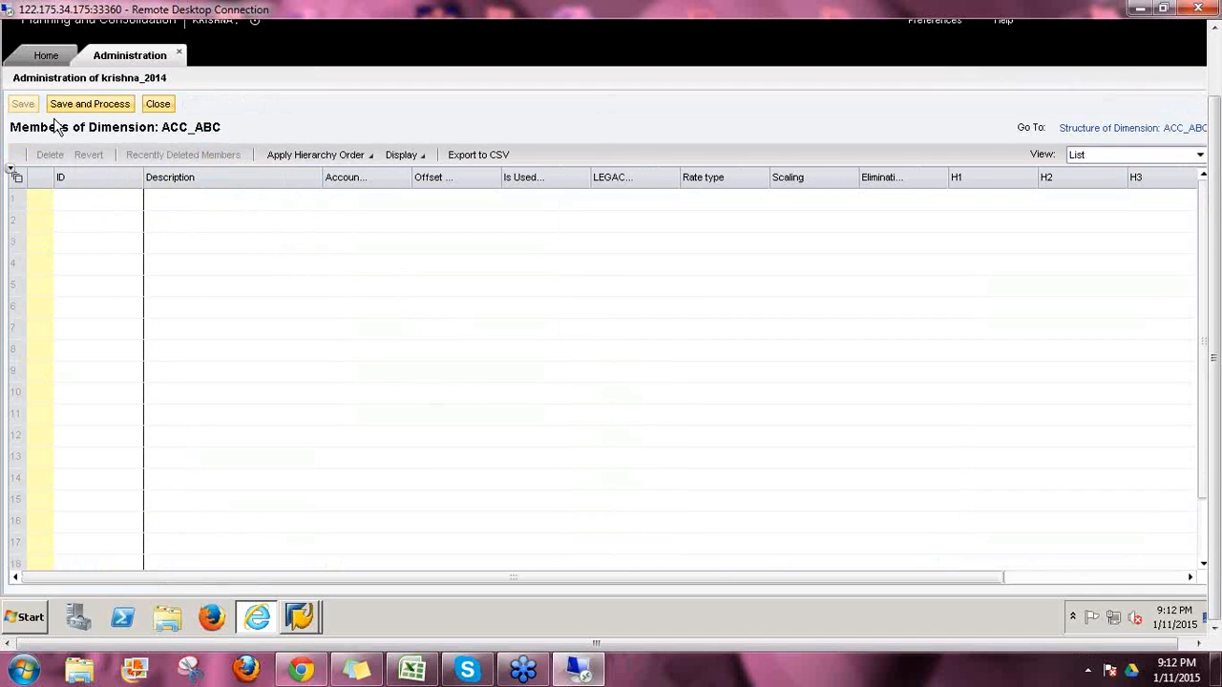
{"action": "left_click", "coordinate": [158, 105]}
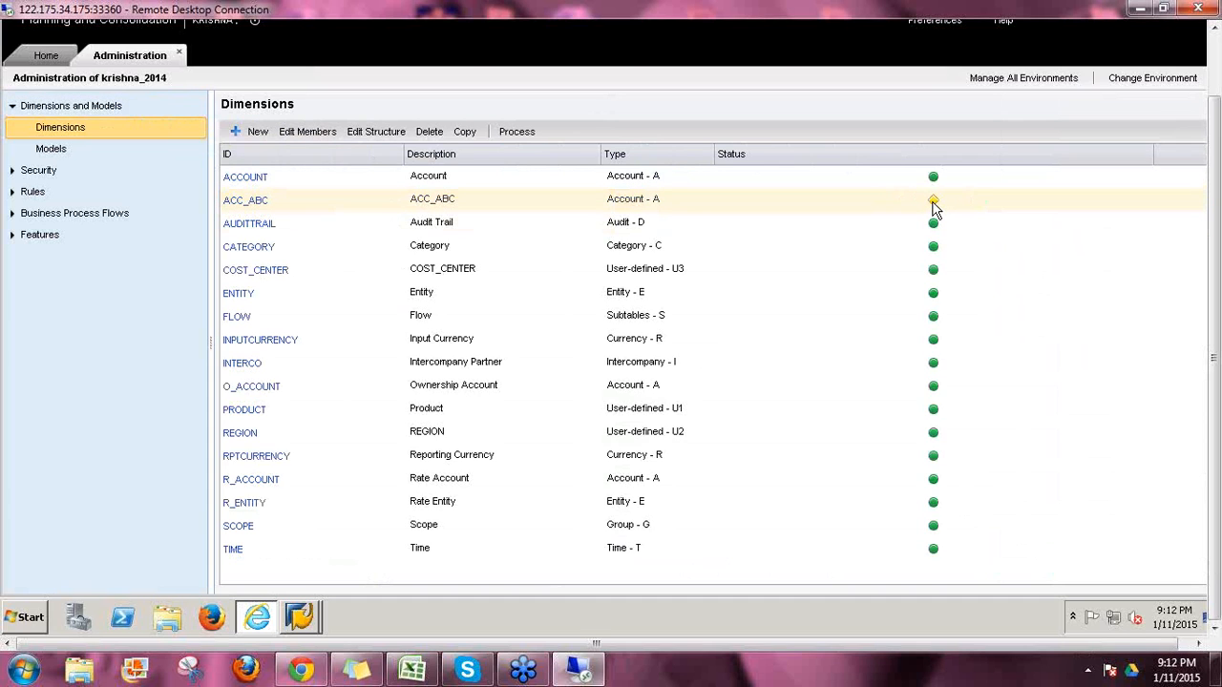
{"action": "mouse_move", "coordinate": [934, 210]}
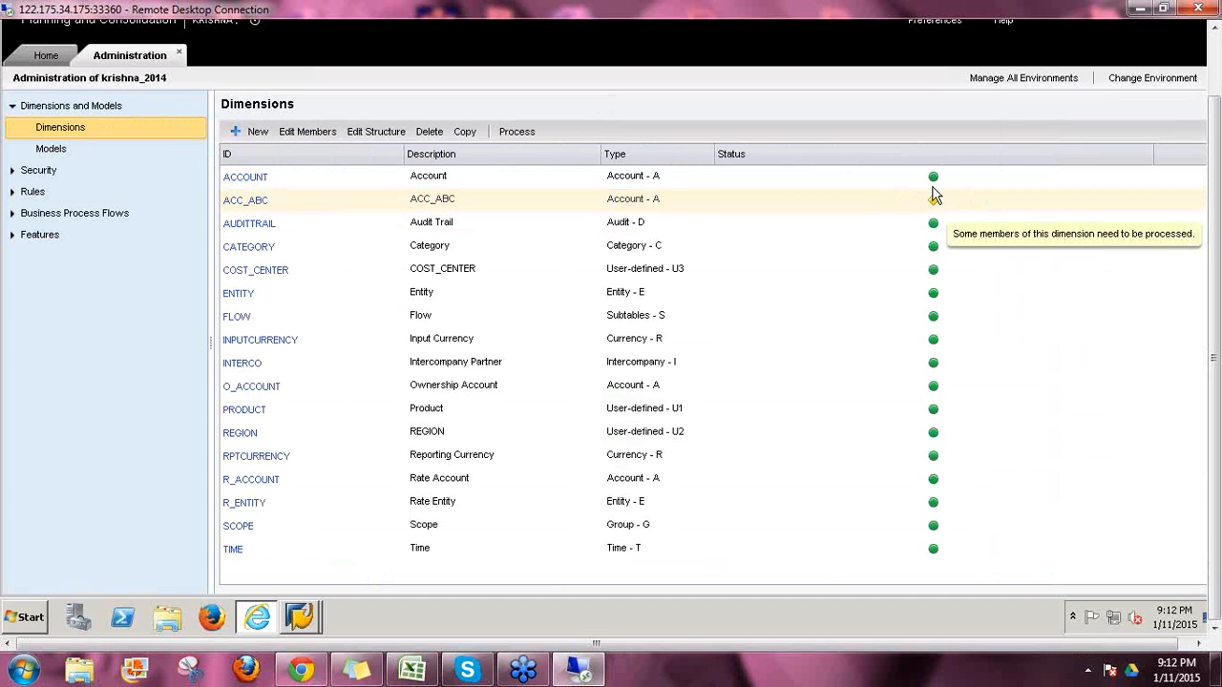
{"action": "left_click", "coordinate": [934, 201]}
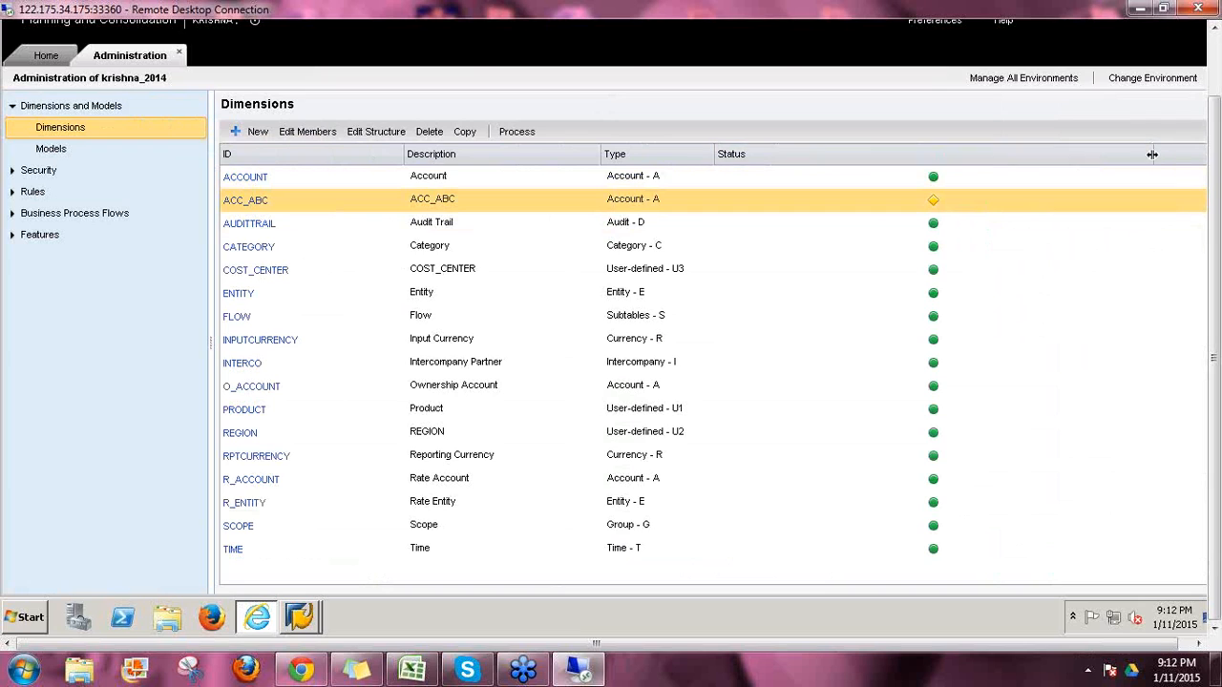
{"action": "left_click_drag", "start_coordinate": [1152, 153], "coordinate": [831, 229]}
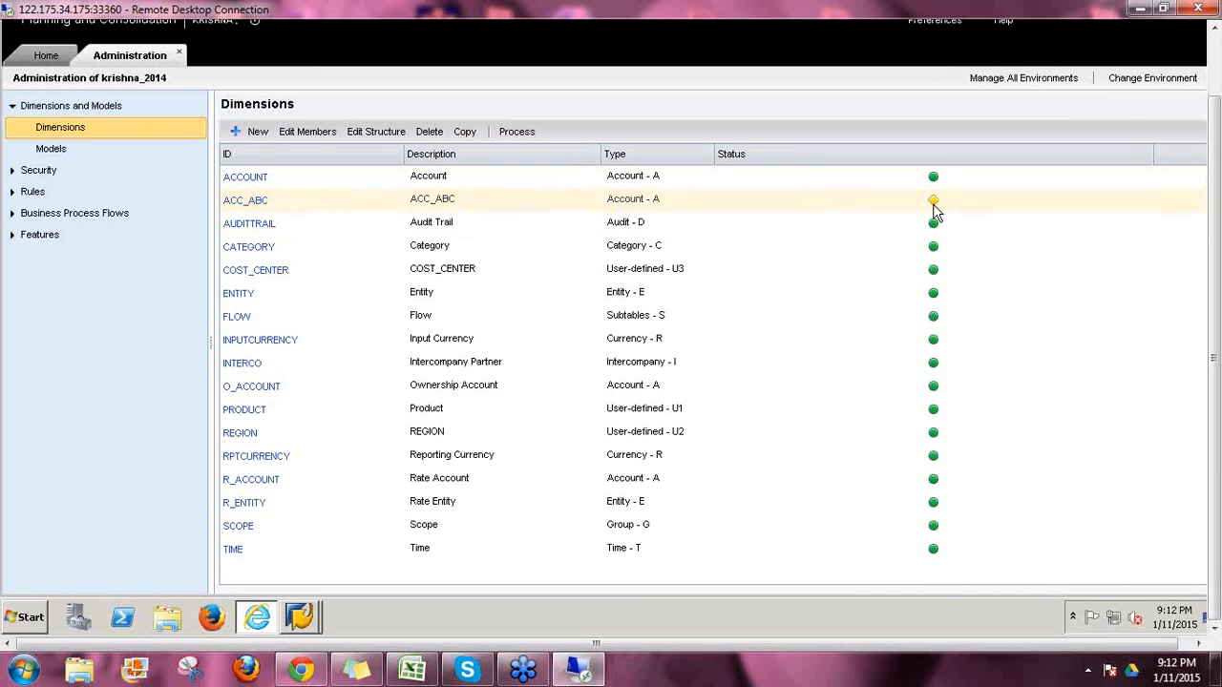
{"action": "mouse_move", "coordinate": [935, 210]}
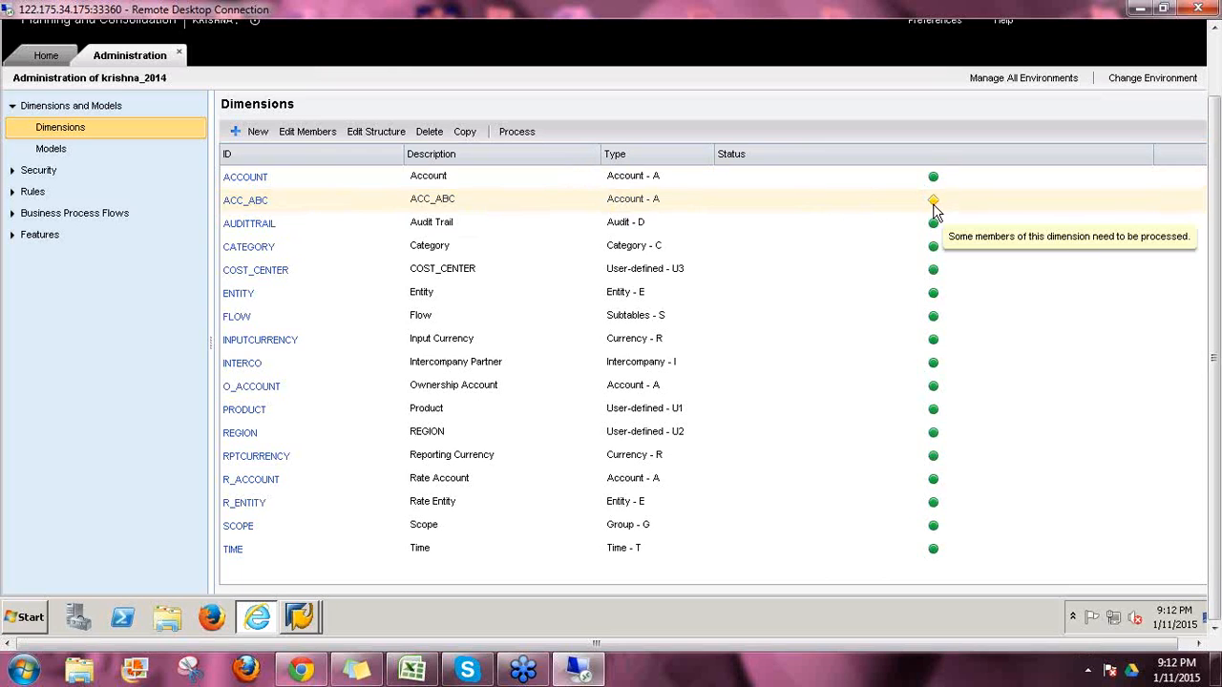
{"action": "left_click", "coordinate": [935, 196]}
{"action": "mouse_move", "coordinate": [936, 184]}
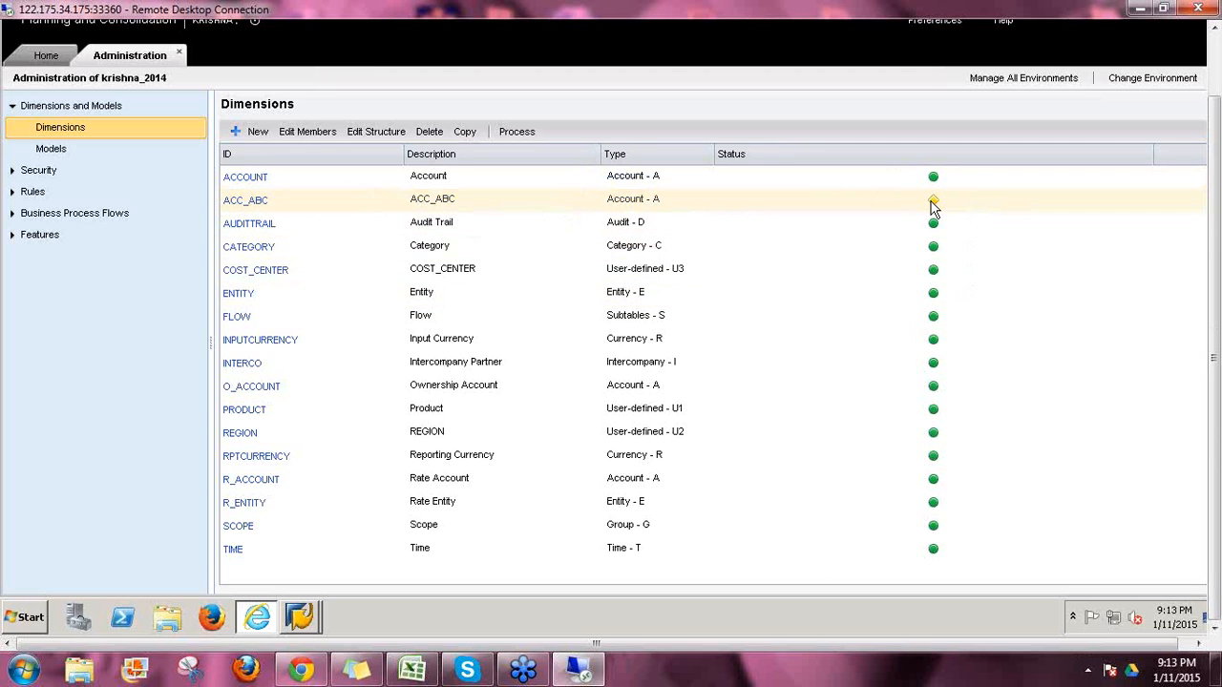
{"action": "mouse_move", "coordinate": [935, 209]}
{"action": "left_click", "coordinate": [934, 204]}
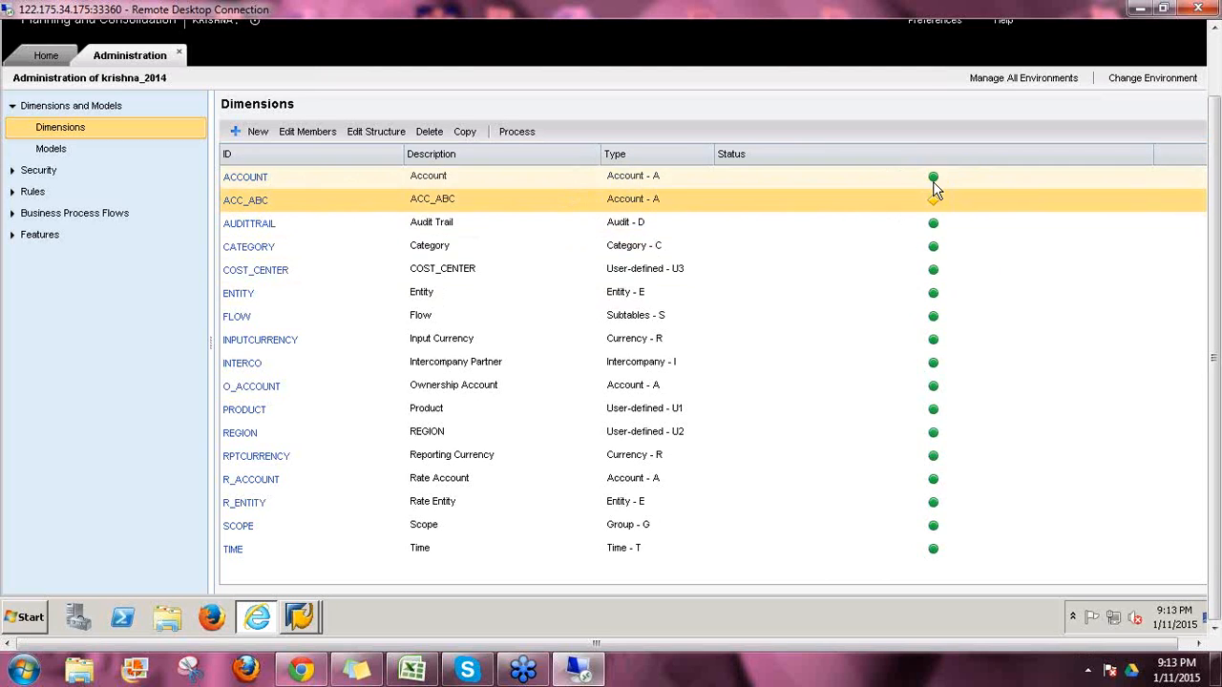
Step: Open ACC_ABC's members and add a new member with ID Test
{"action": "left_click", "coordinate": [250, 202]}
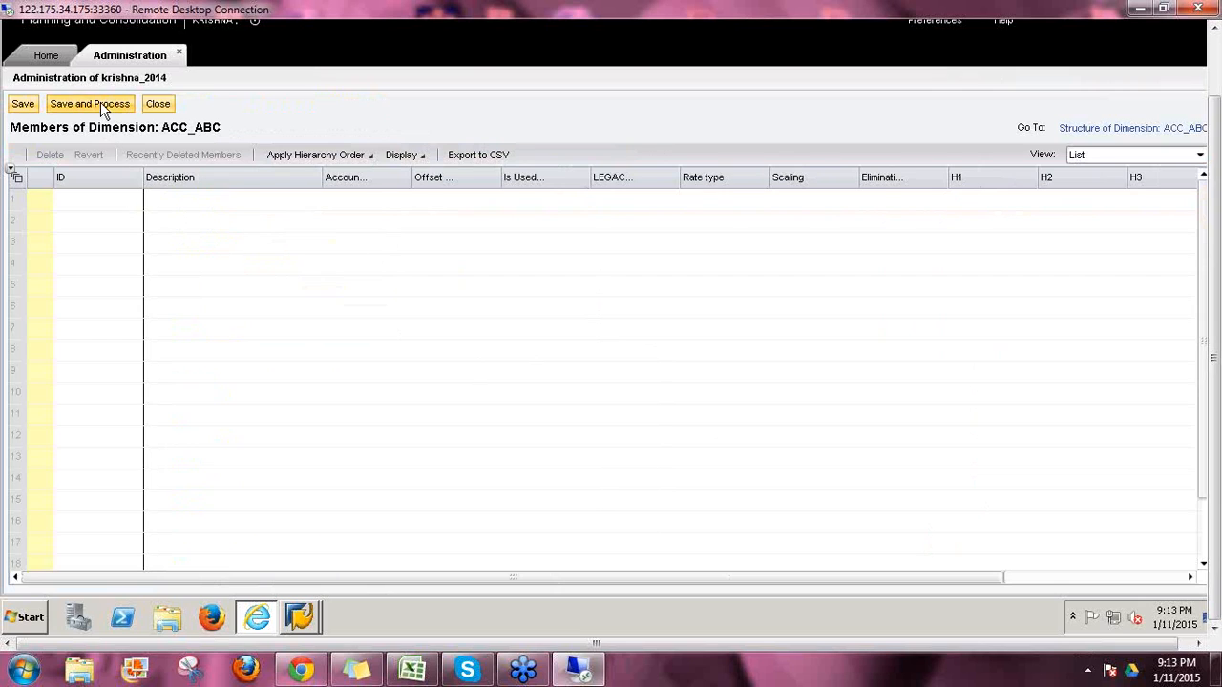
{"action": "left_click", "coordinate": [91, 205]}
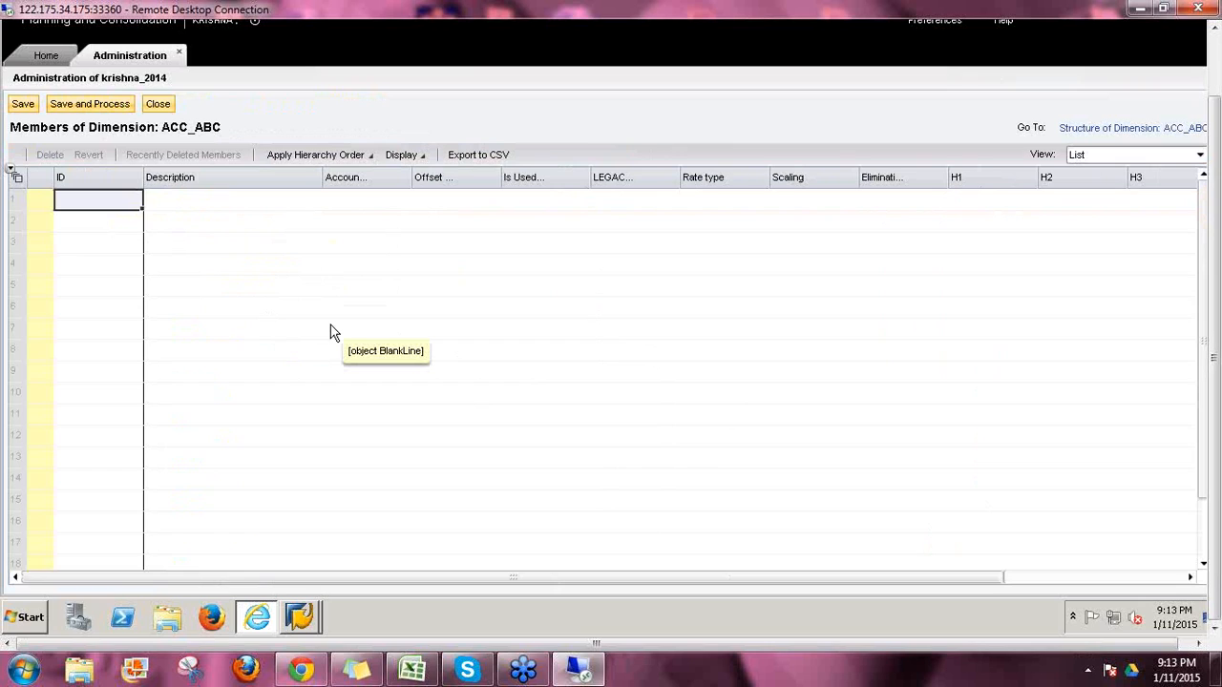
{"action": "type", "text": "Test"}
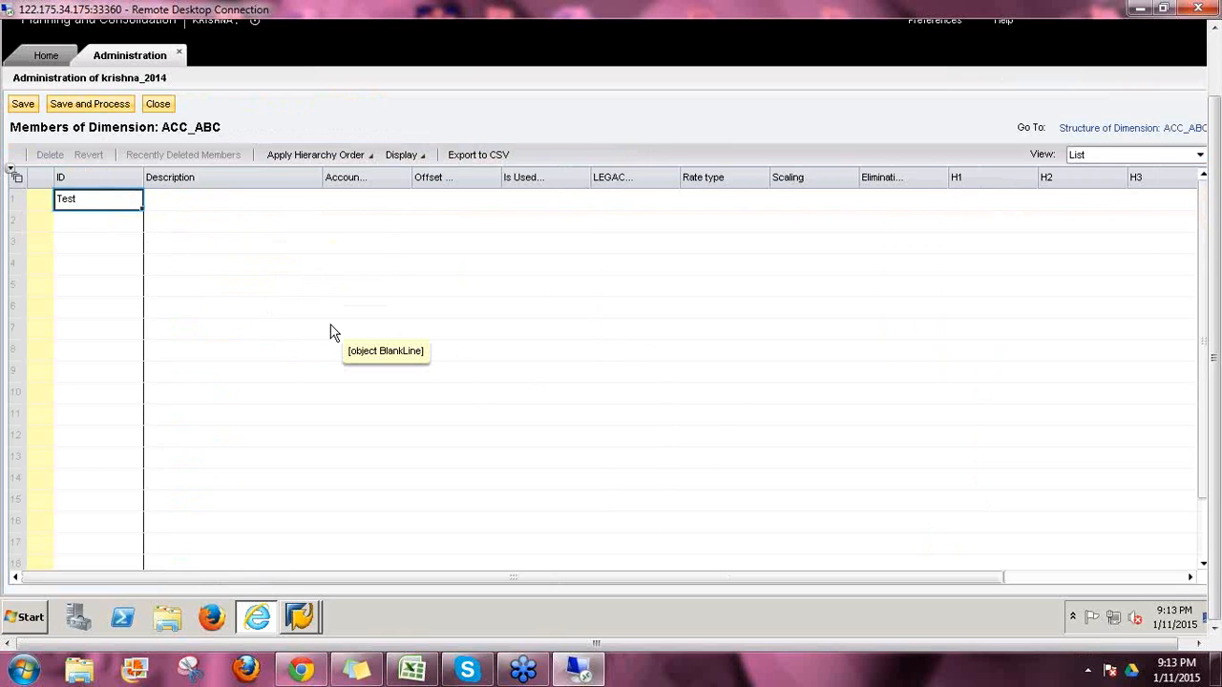
{"action": "key", "text": "Return"}
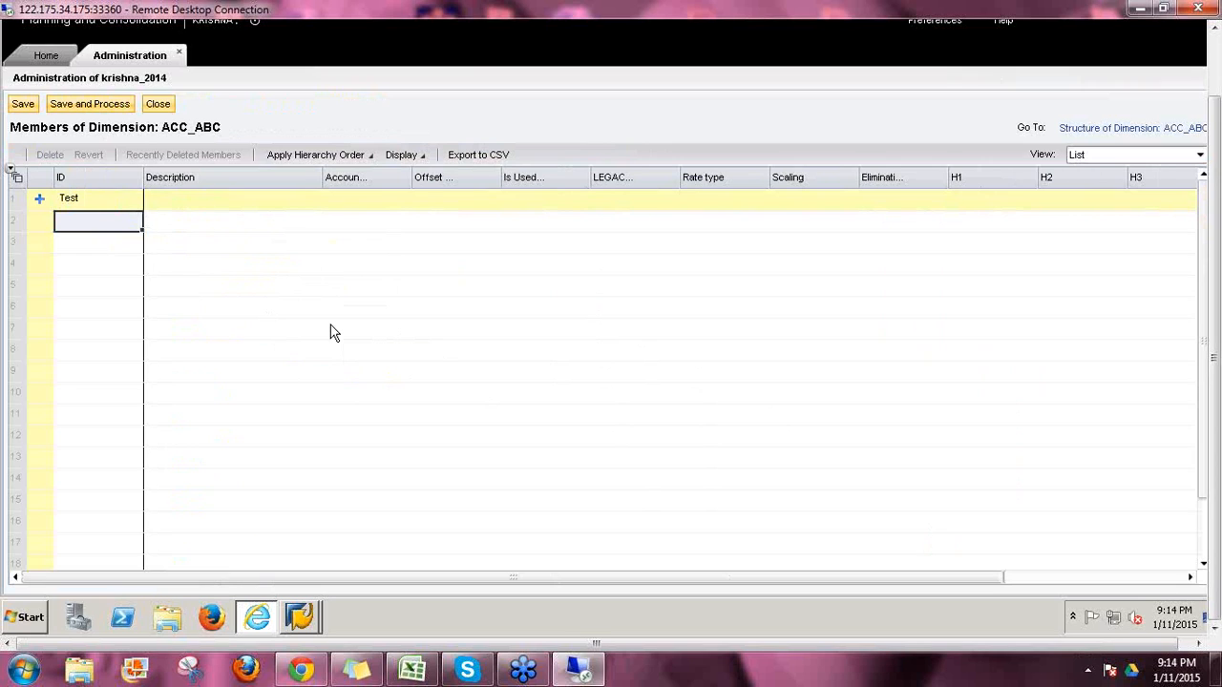
Step: Describe the Test member as 'Test 1' and widen the Account type column
{"action": "key", "text": "Up"}
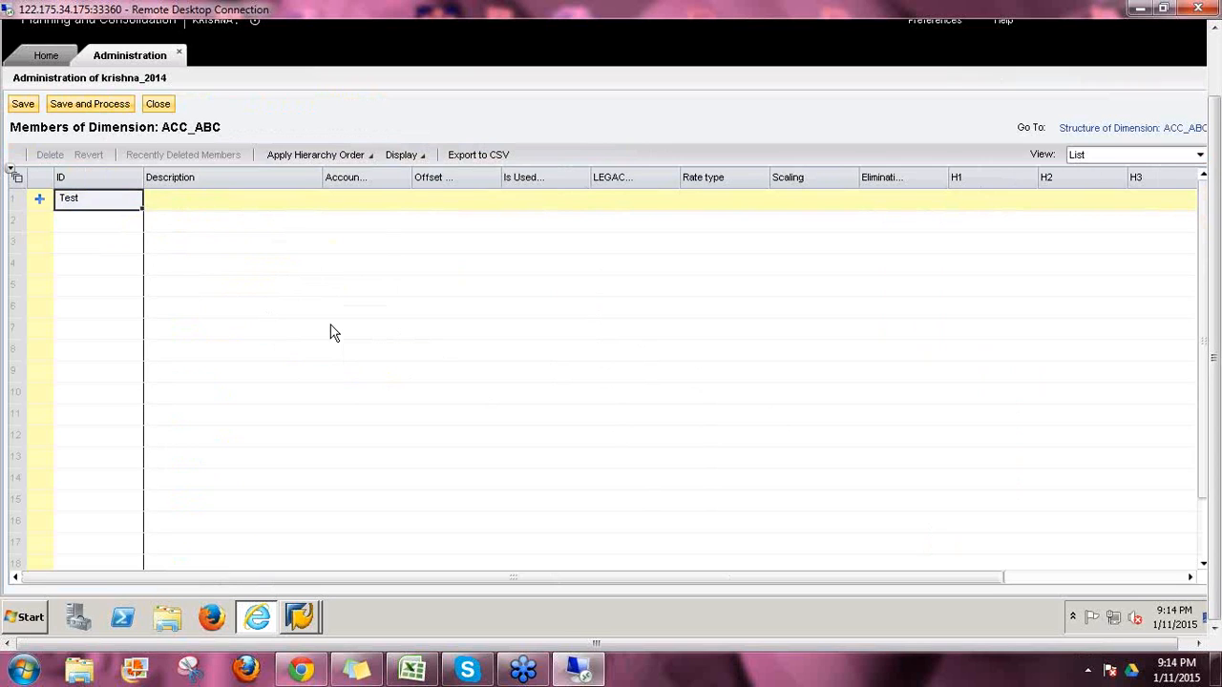
{"action": "left_click", "coordinate": [163, 202]}
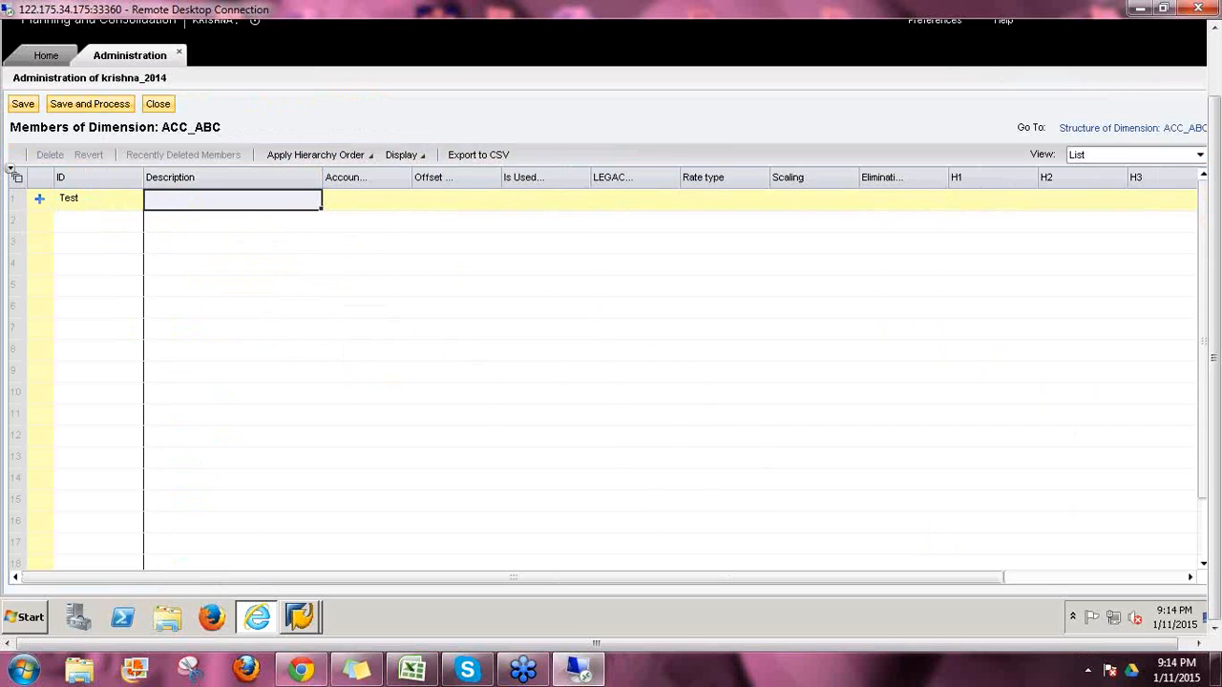
{"action": "type", "text": "T"}
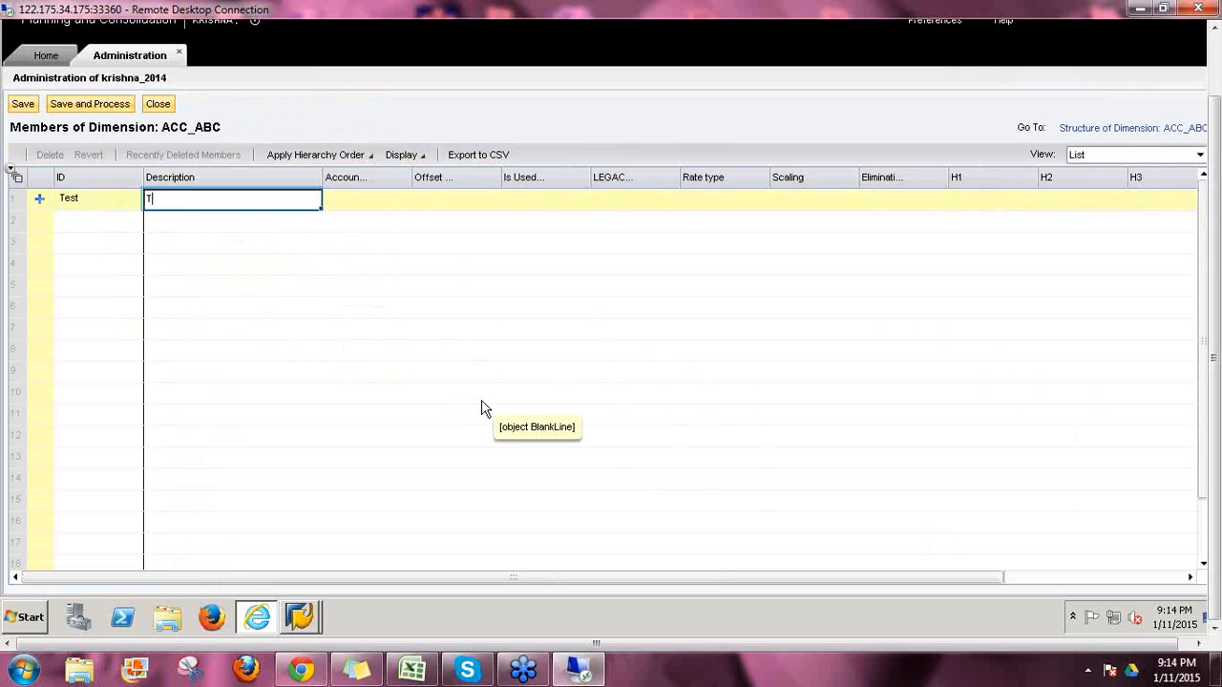
{"action": "type", "text": "est 1"}
{"action": "key", "text": "Return"}
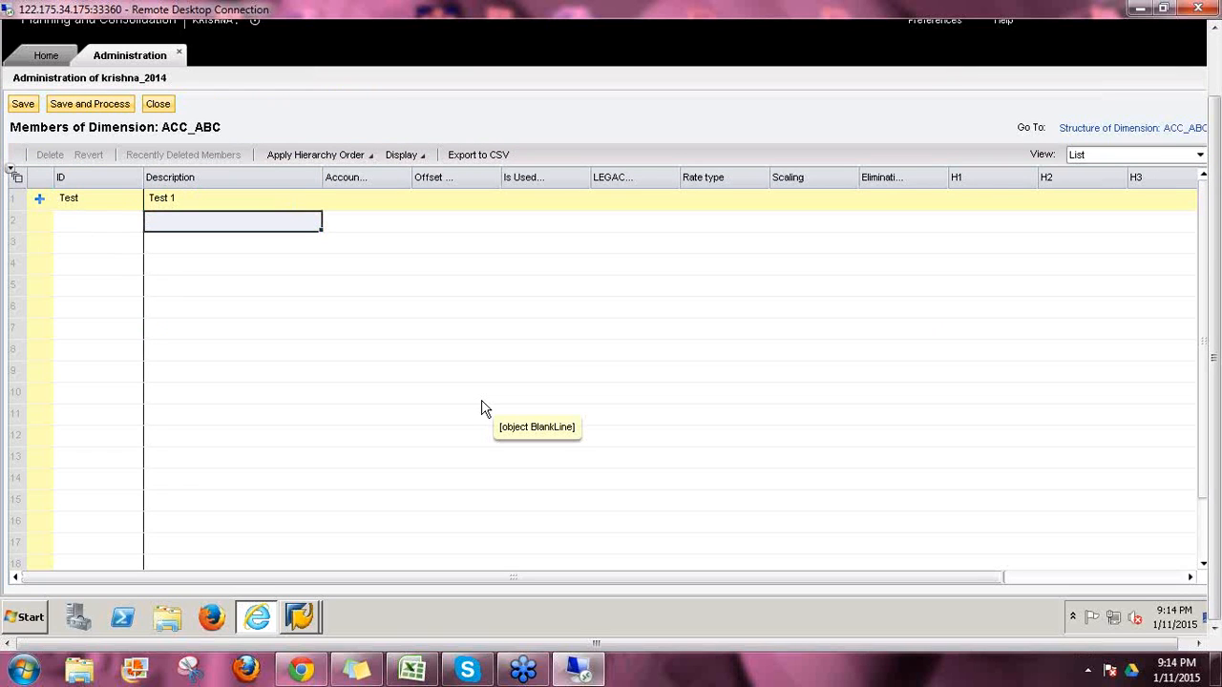
{"action": "key", "text": "Up"}
{"action": "key", "text": "Tab"}
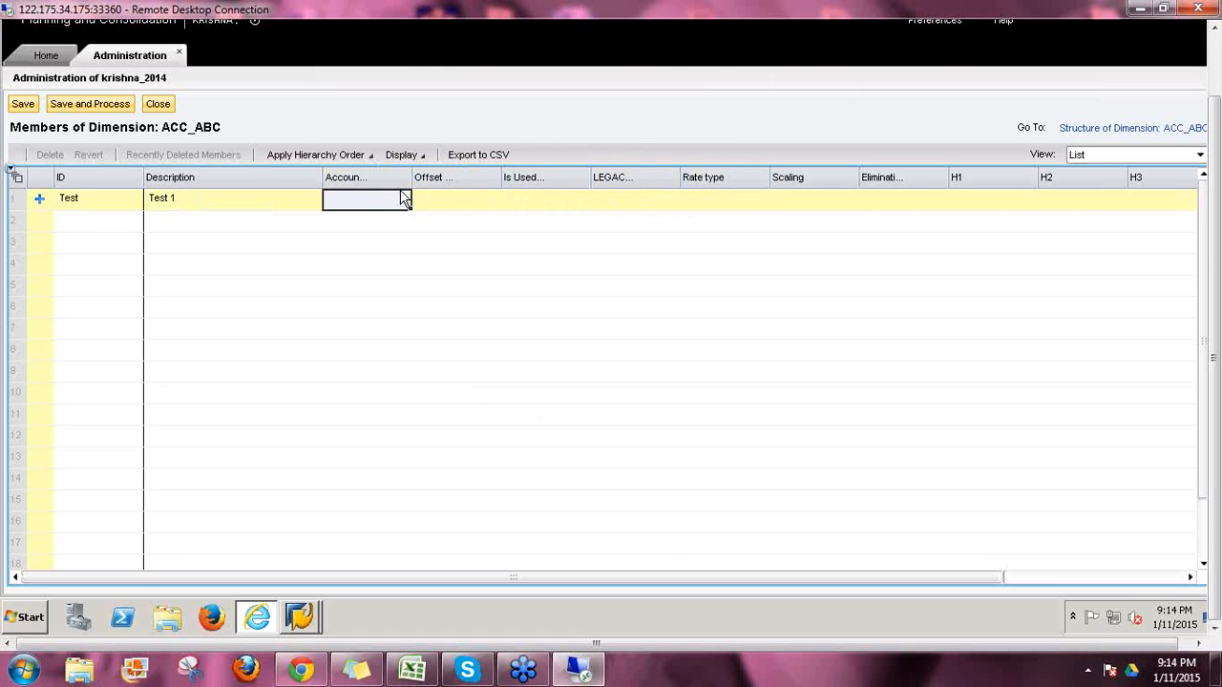
{"action": "left_click_drag", "start_coordinate": [412, 175], "coordinate": [472, 181]}
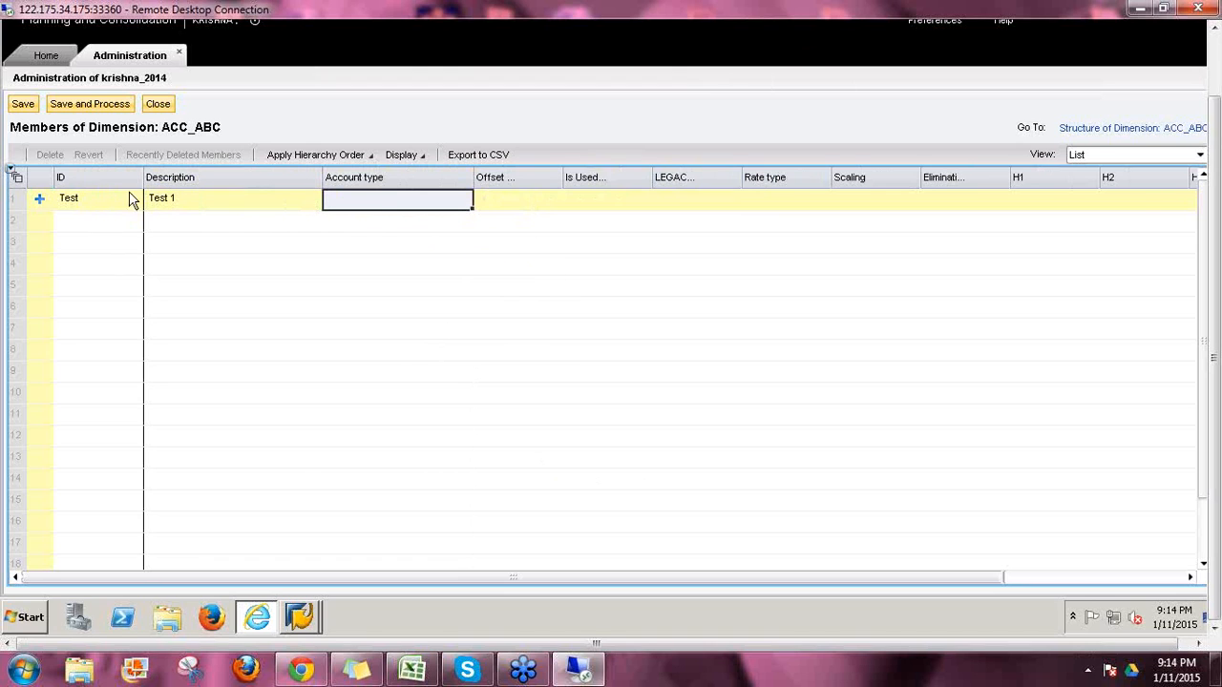
Step: Change the member's ID from Test to ADVE with description ADVERTISING
{"action": "left_click", "coordinate": [67, 197]}
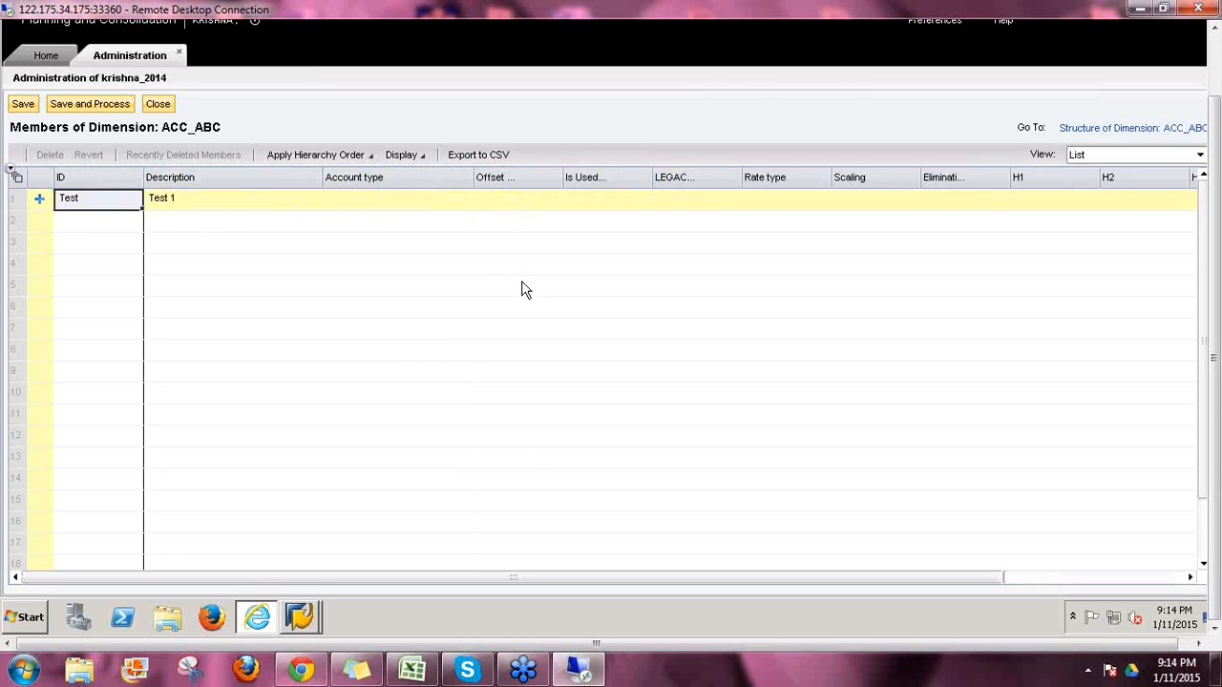
{"action": "type", "text": "ADVE"}
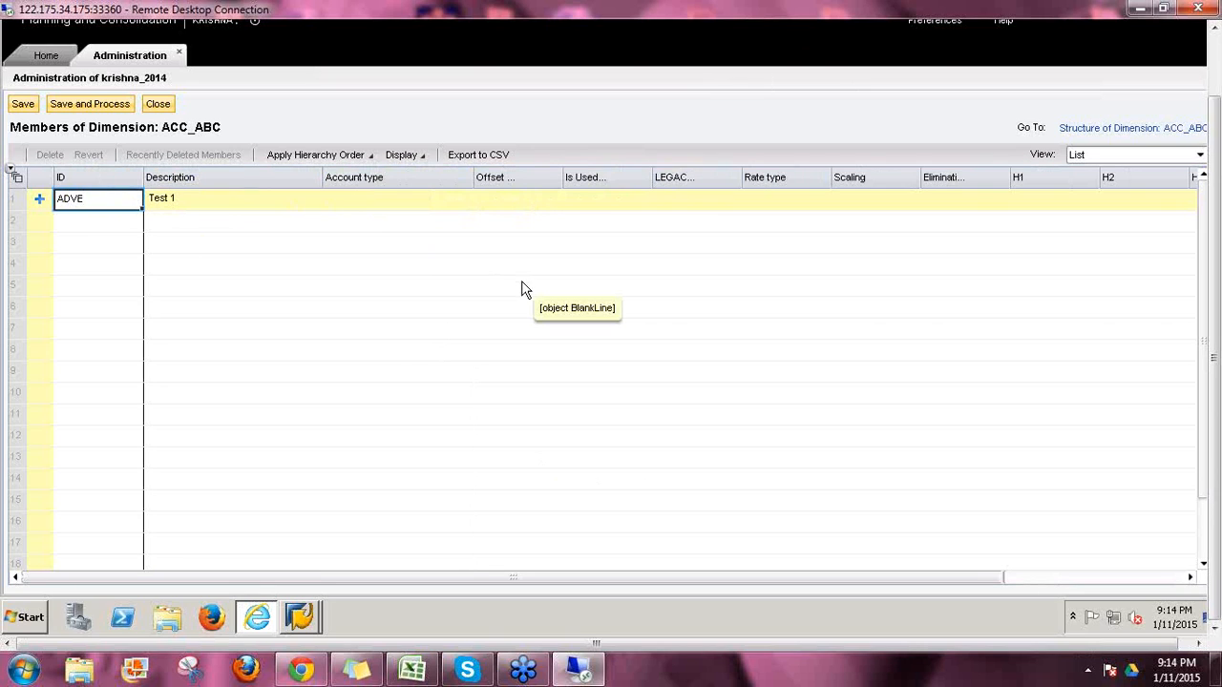
{"action": "key", "text": "Tab"}
{"action": "type", "text": "ADVE"}
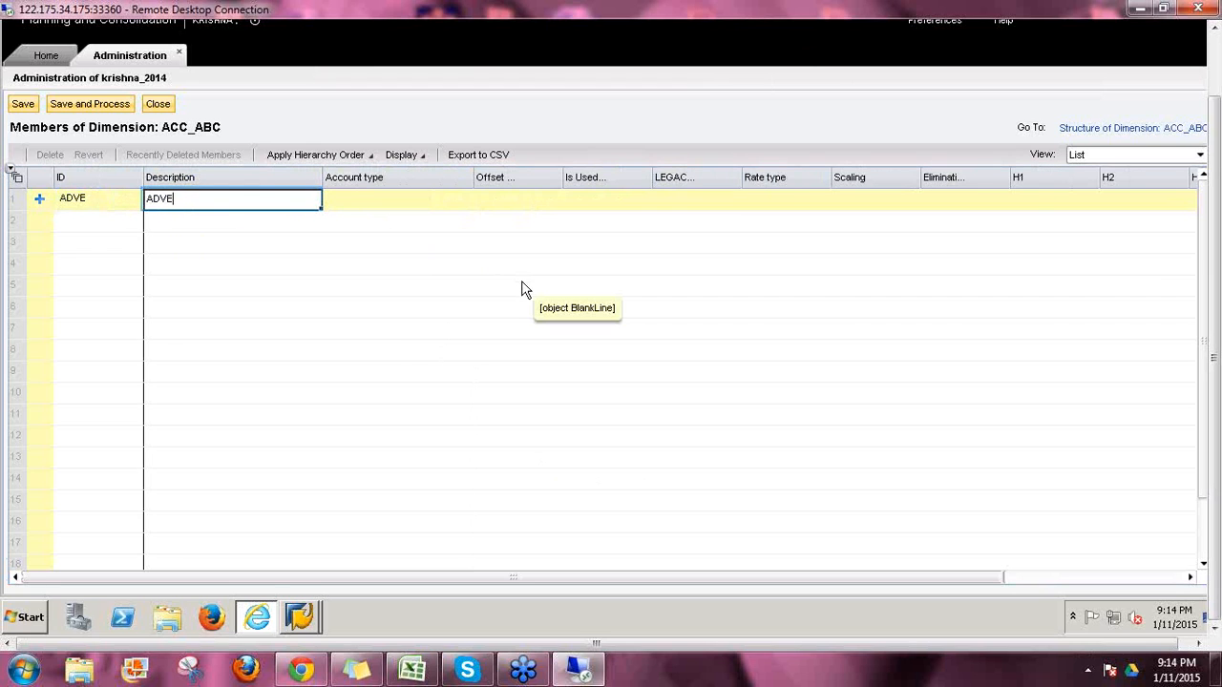
{"action": "type", "text": "RTISING"}
{"action": "key", "text": "Return"}
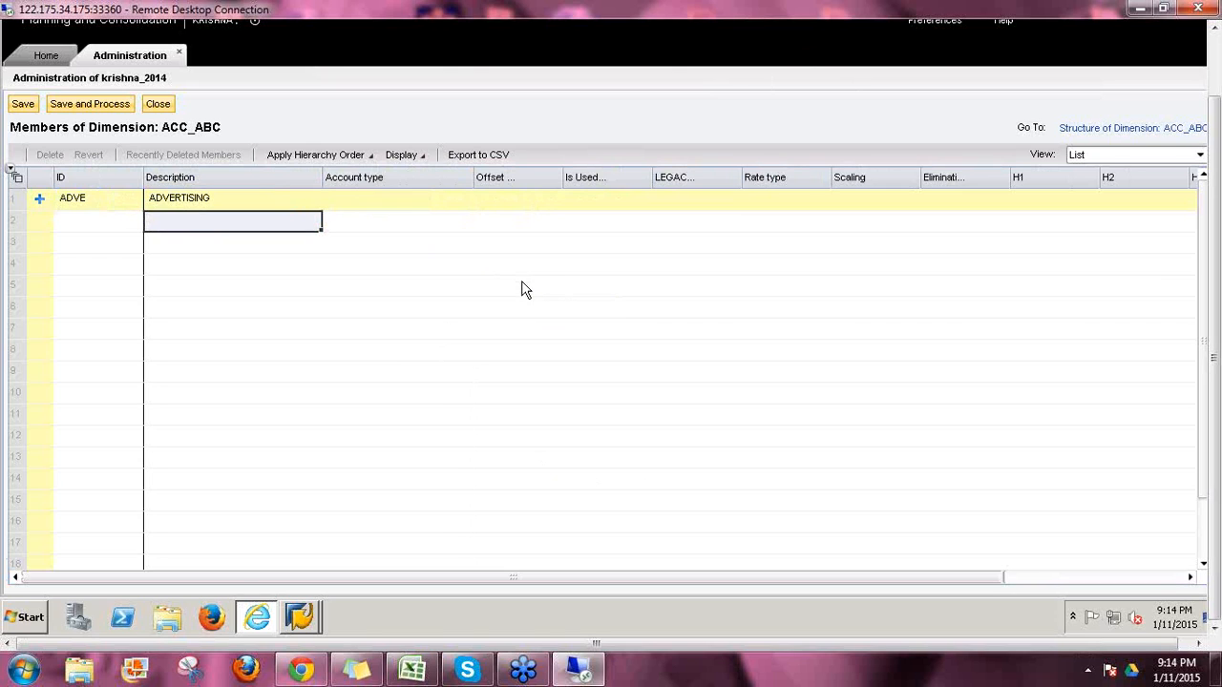
{"action": "key", "text": "Up"}
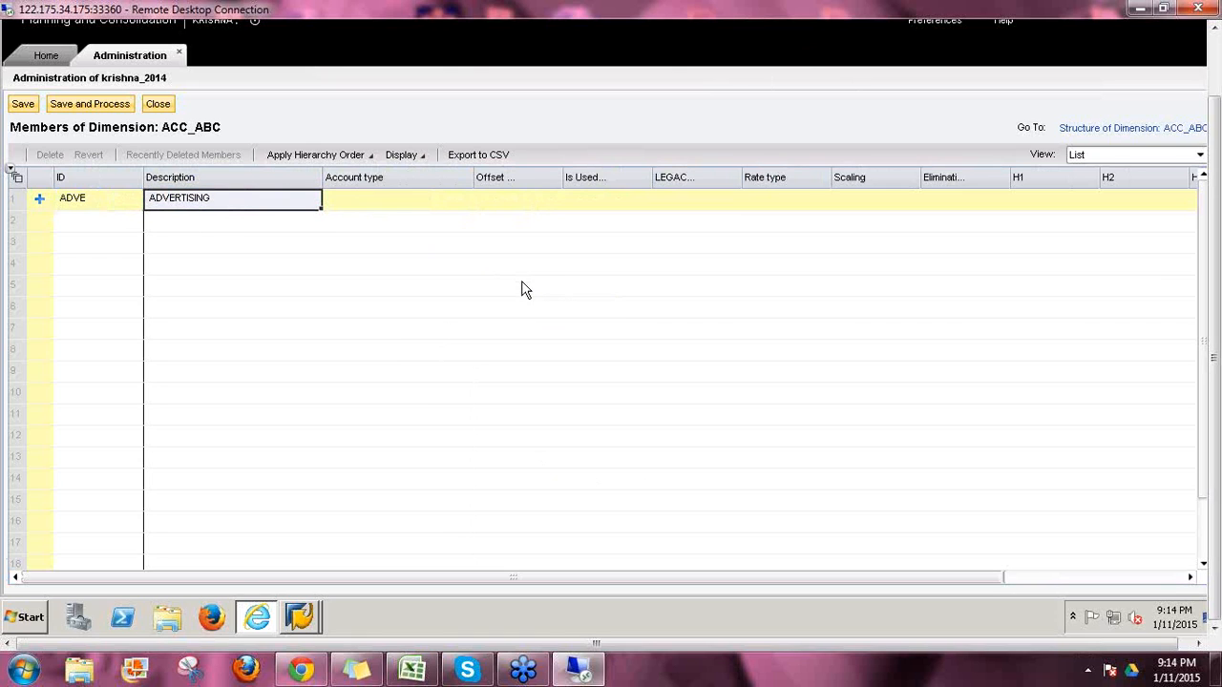
{"action": "key", "text": "Tab"}
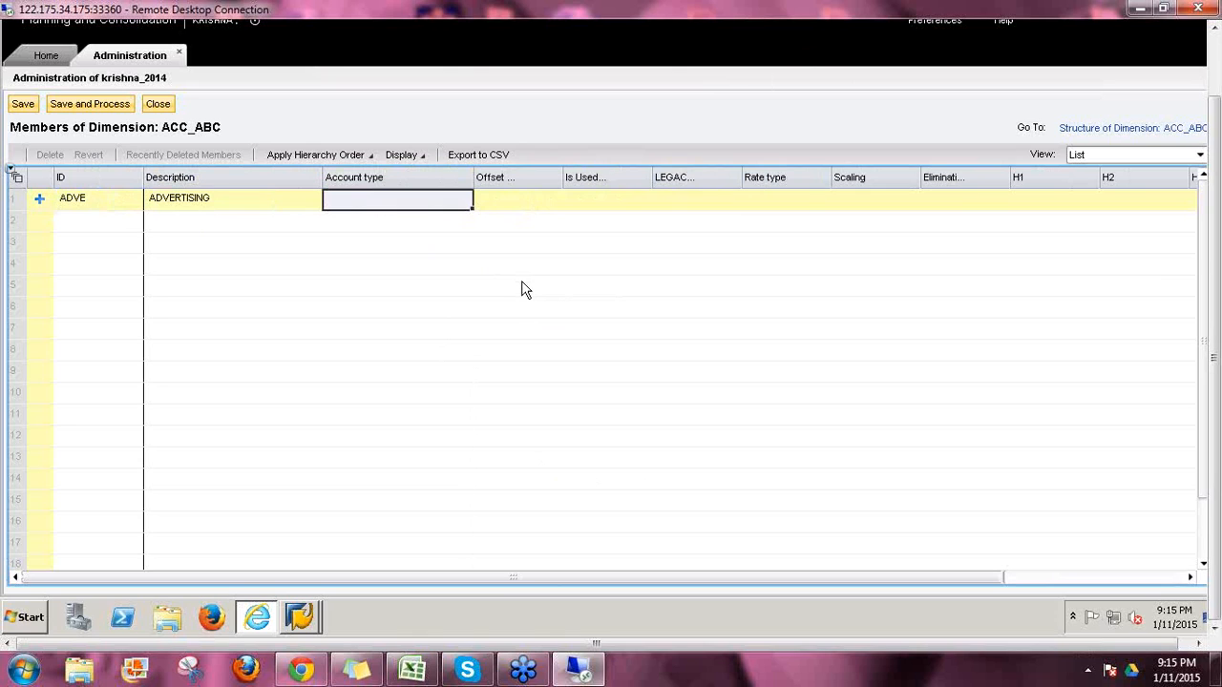
Step: Give the ADVE member account type EXP and rate type AVG
{"action": "type", "text": "EXP"}
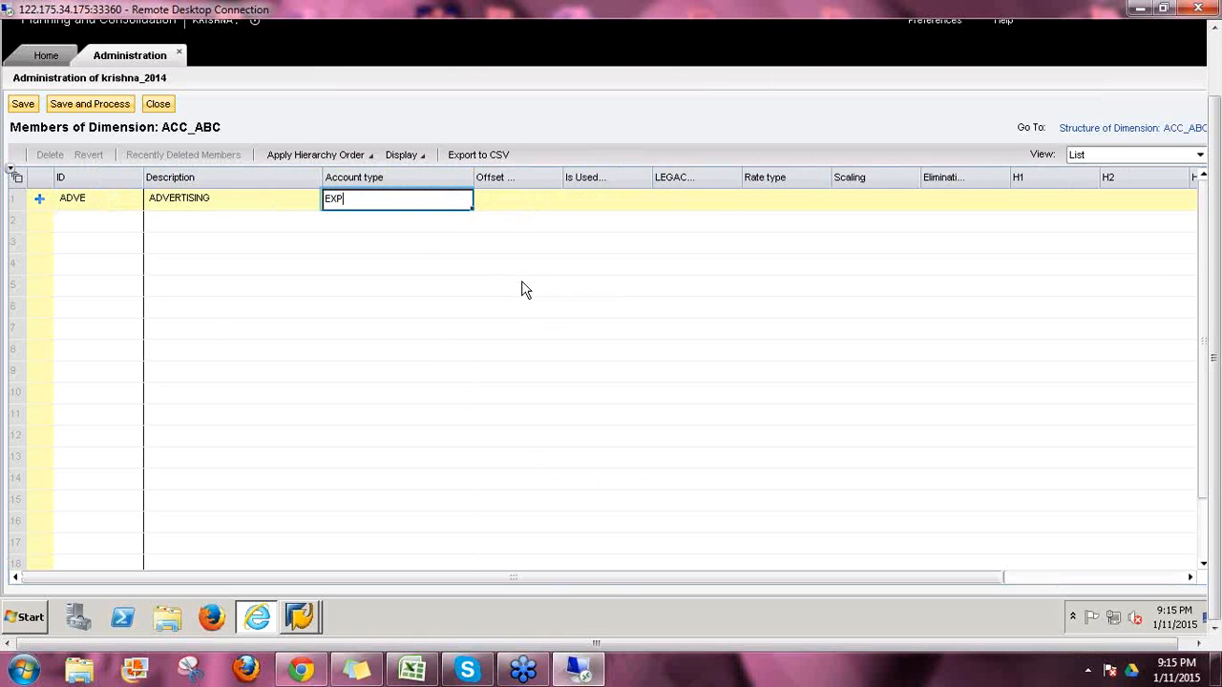
{"action": "key", "text": "Return"}
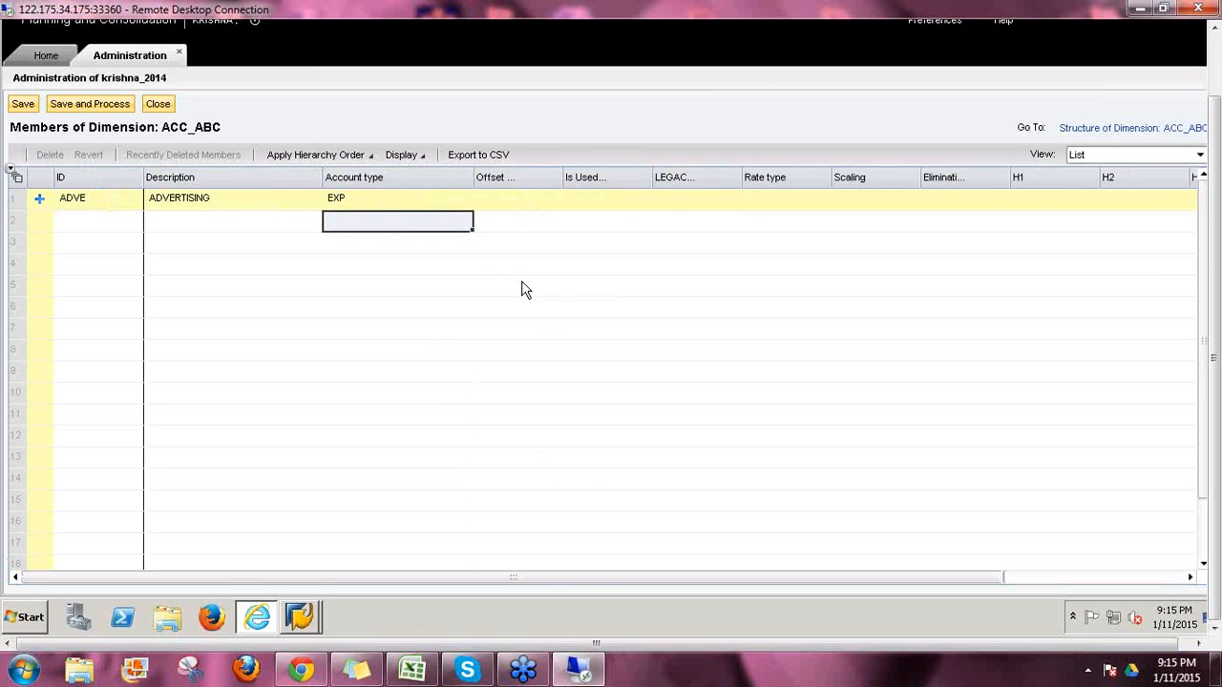
{"action": "key", "text": "Up"}
{"action": "key", "text": "Right"}
{"action": "key", "text": "Right"}
{"action": "key", "text": "Right"}
{"action": "key", "text": "Right"}
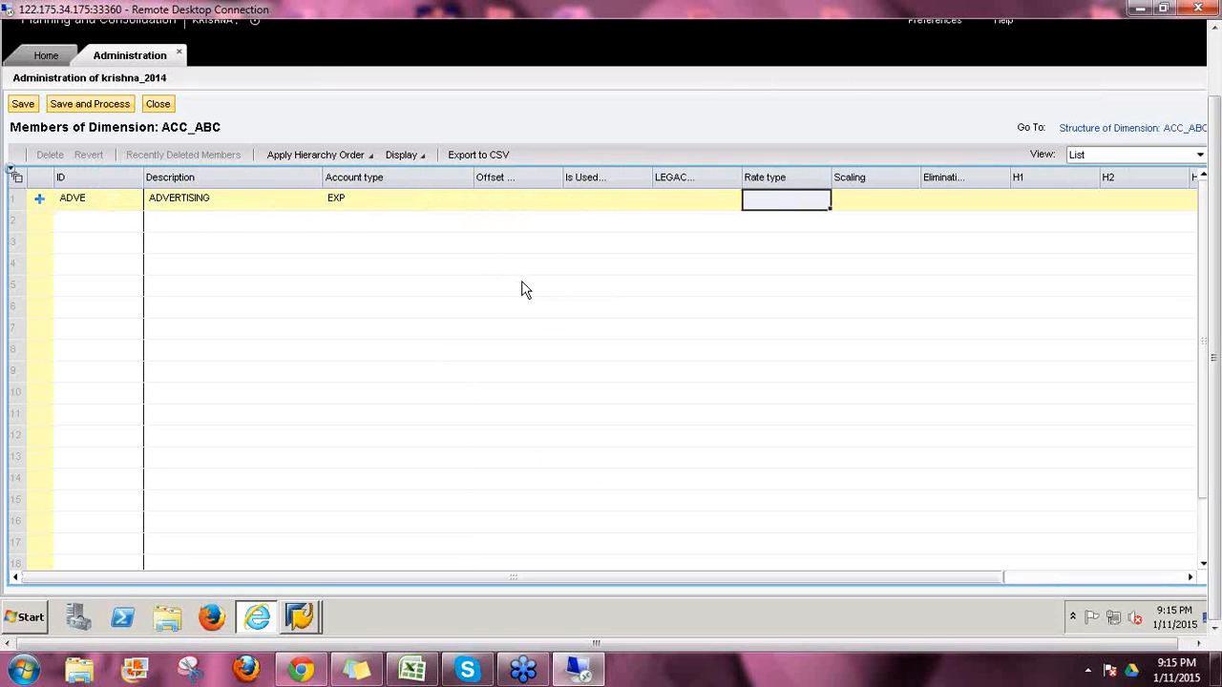
{"action": "type", "text": "AVG"}
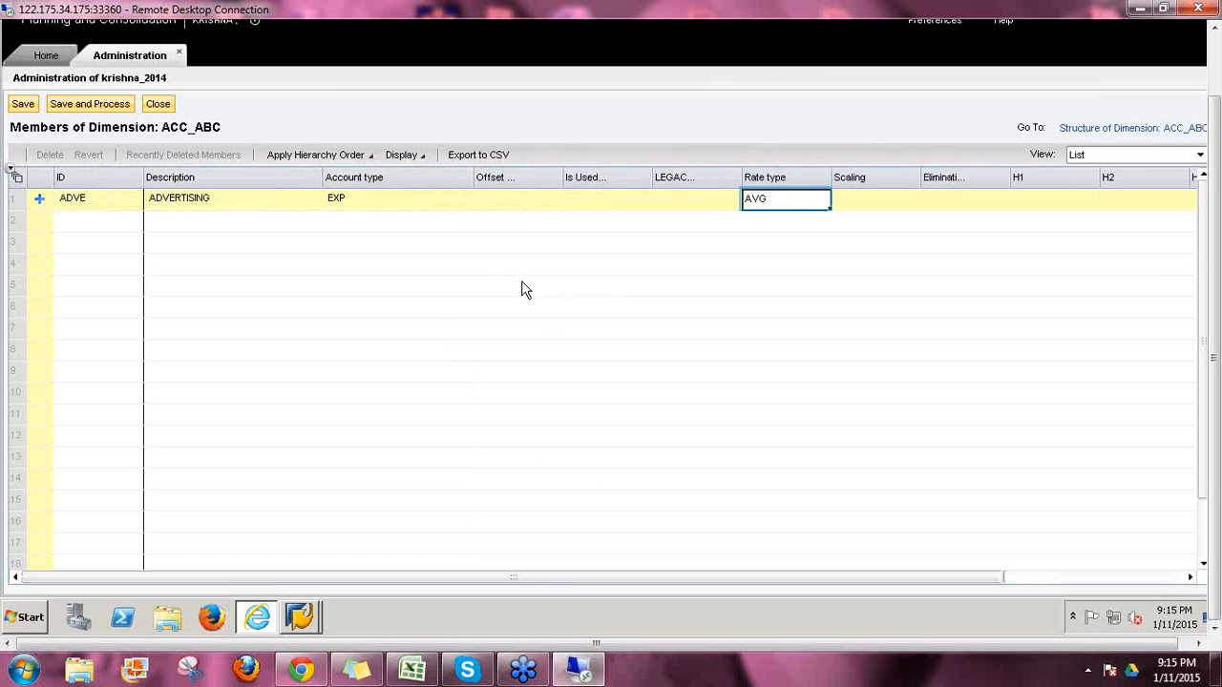
{"action": "key", "text": "Return"}
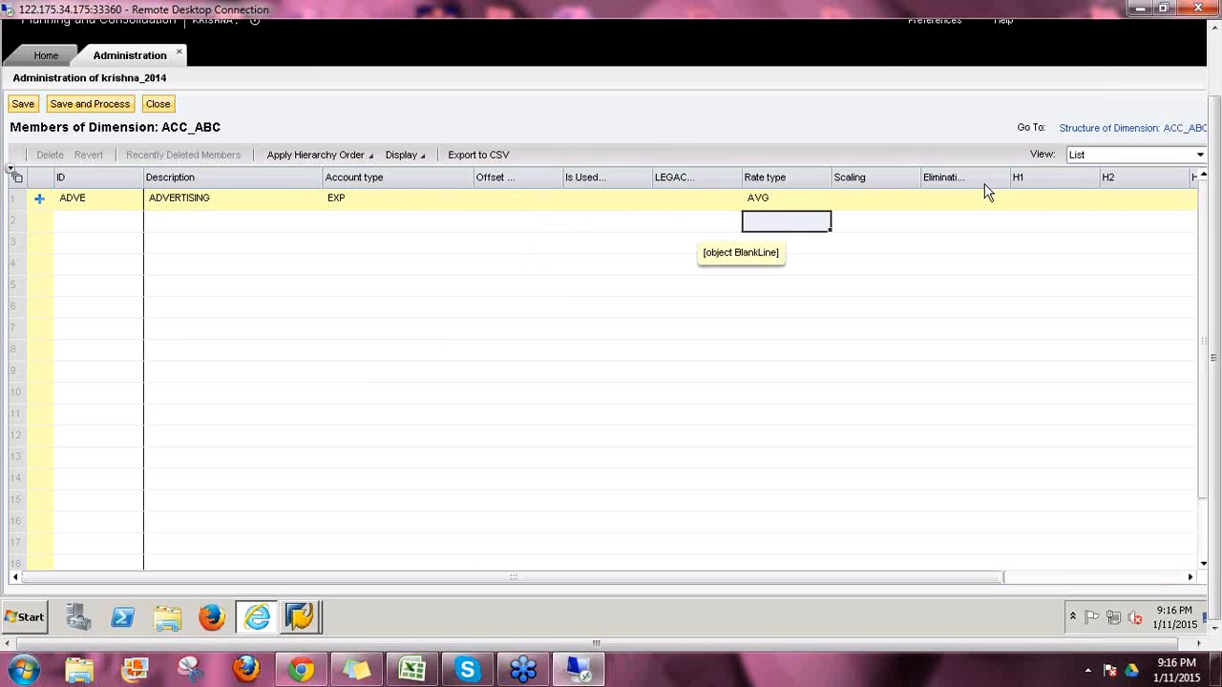
Step: Save and process the ACC_ABC dimension, confirming the Process Dimension prompt
{"action": "left_click", "coordinate": [86, 105]}
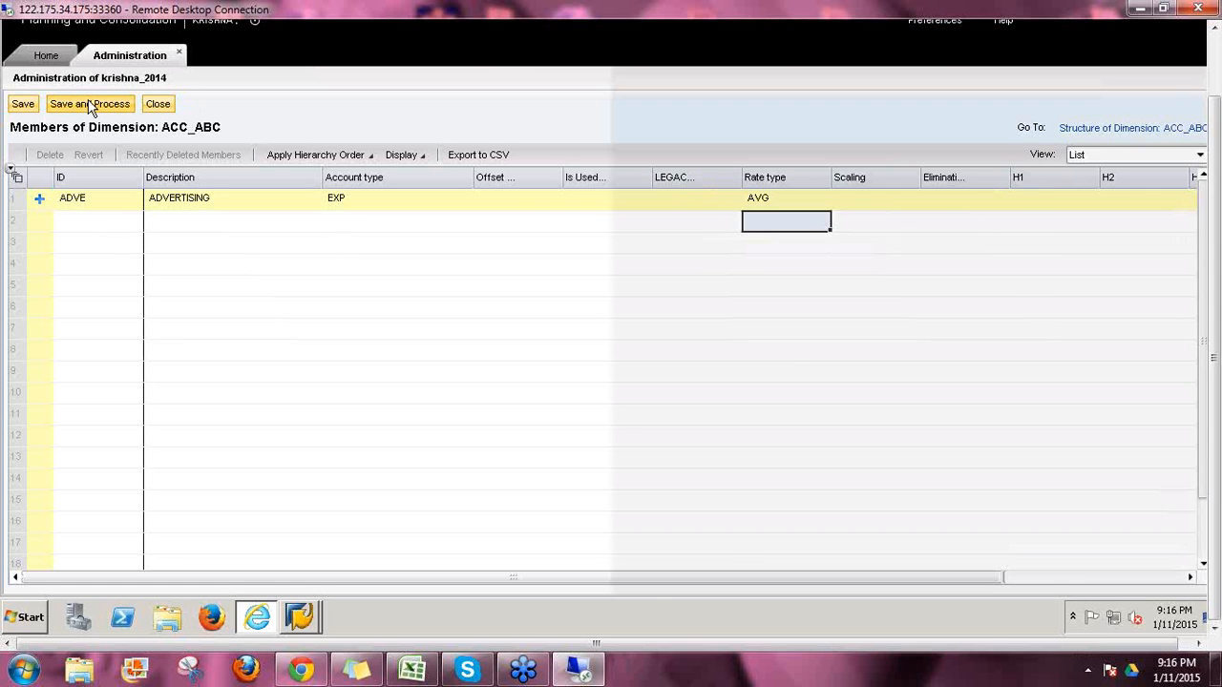
{"action": "left_click", "coordinate": [753, 350]}
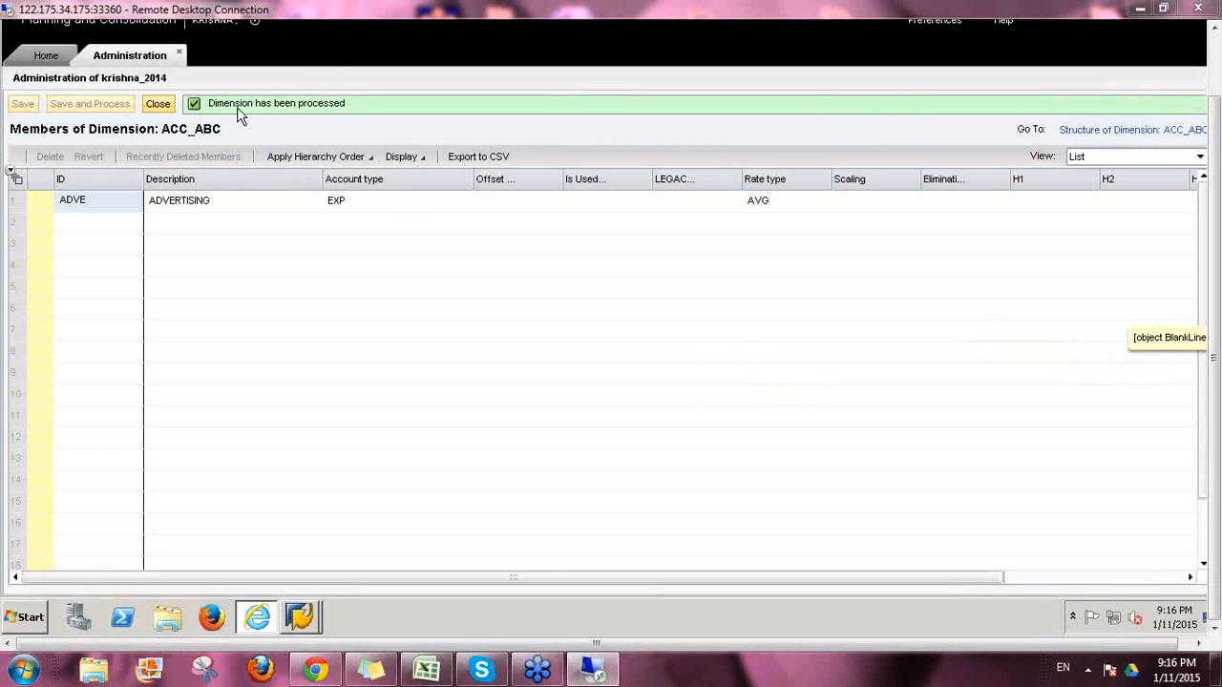
Step: Close the ACC_ABC member sheet to return to the Dimensions list
{"action": "left_click", "coordinate": [157, 103]}
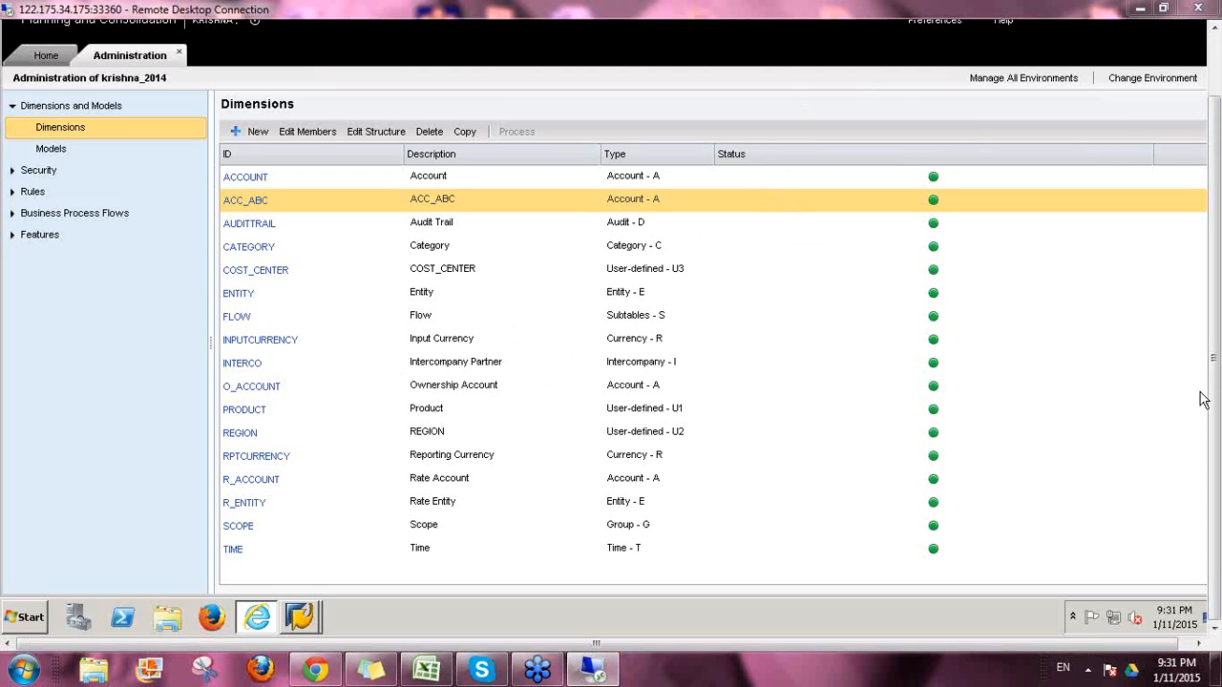
{"action": "mouse_move", "coordinate": [1216, 403]}
{"action": "left_mouse_down"}
{"action": "mouse_move", "coordinate": [1215, 351]}
{"action": "mouse_move", "coordinate": [1215, 409]}
{"action": "left_mouse_up"}
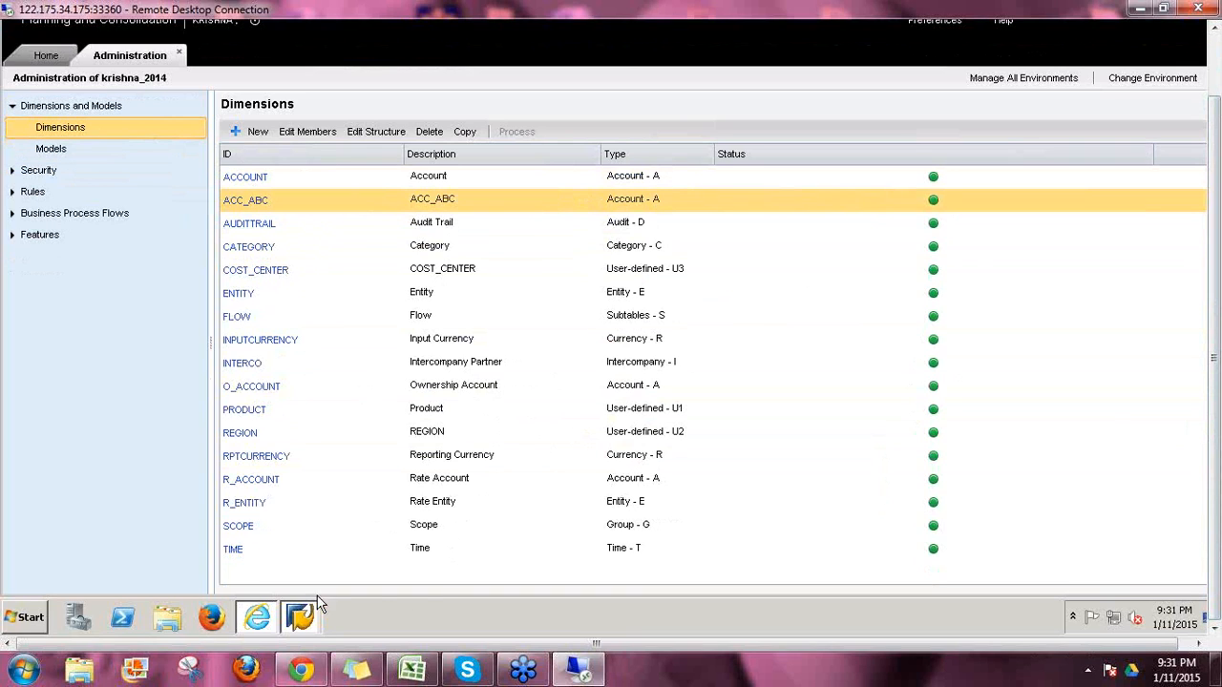
Step: Refresh the Data Warehousing Workbench InfoProvider tree twice, then exit to SAP Easy Access
{"action": "left_click", "coordinate": [299, 619]}
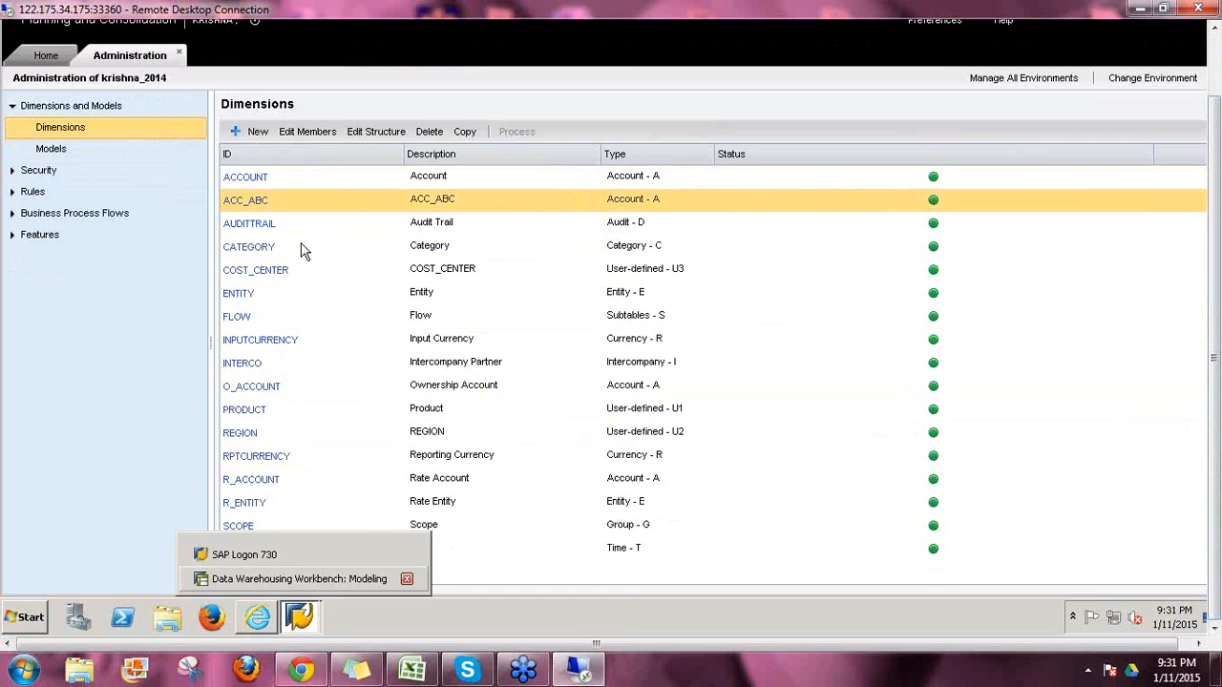
{"action": "left_click", "coordinate": [308, 579]}
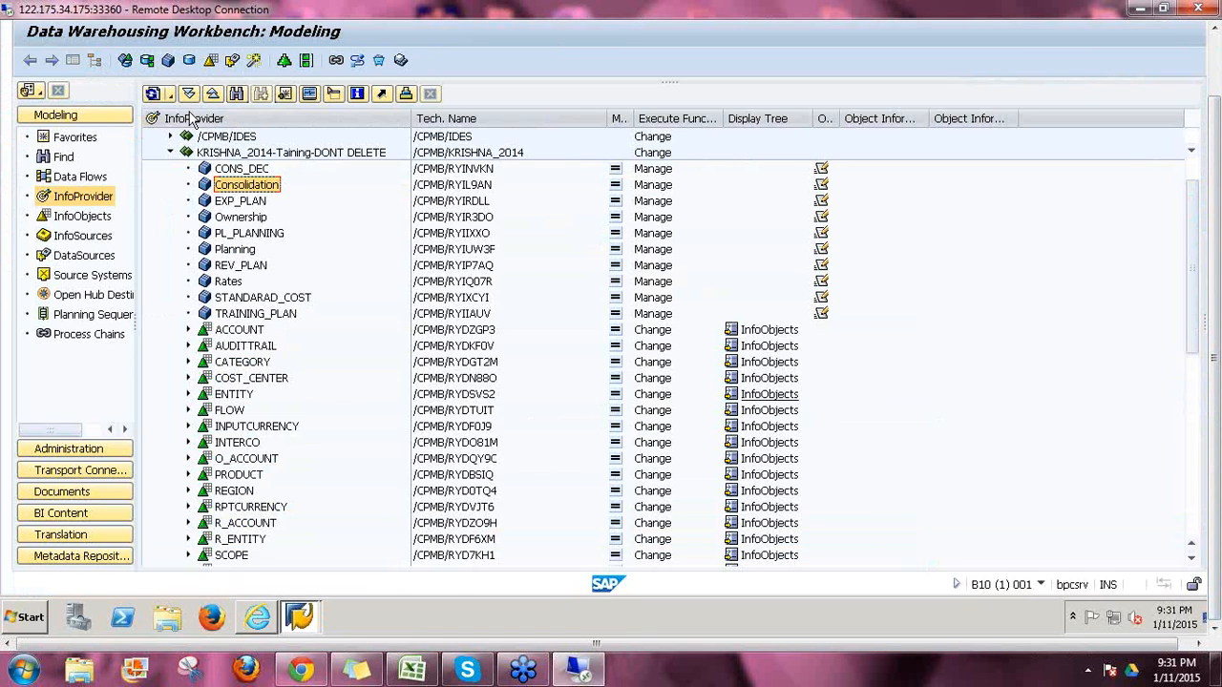
{"action": "left_click", "coordinate": [152, 95]}
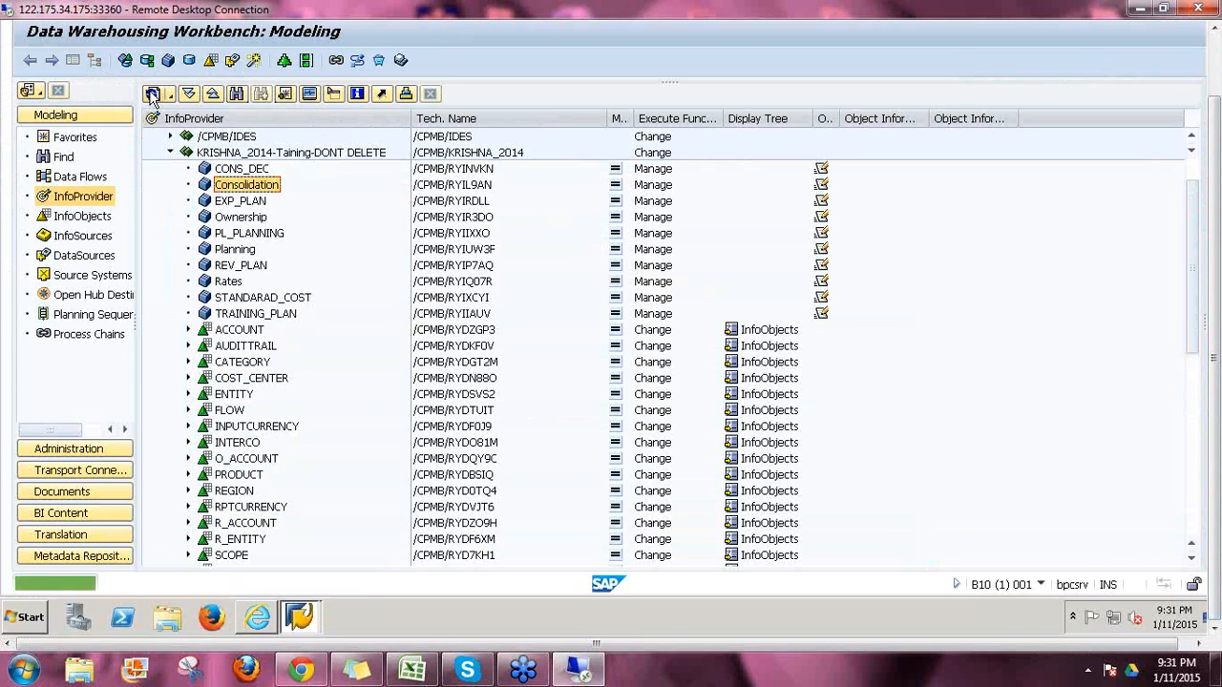
{"action": "left_click", "coordinate": [153, 96]}
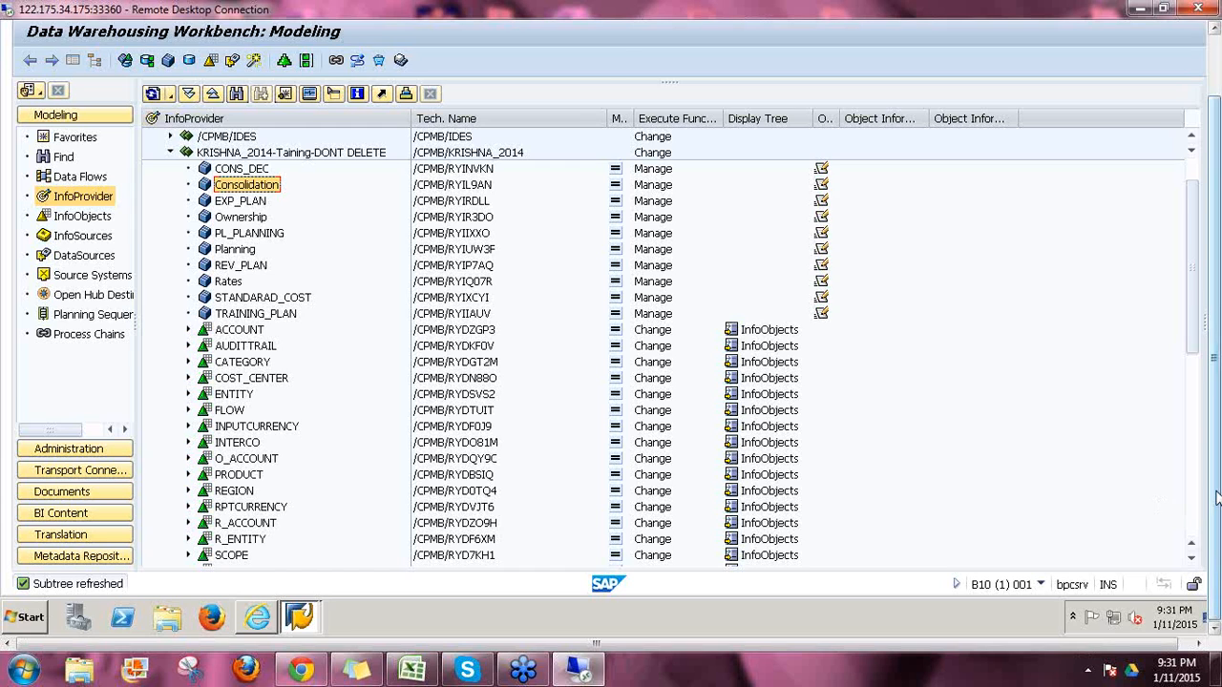
{"action": "left_click_drag", "start_coordinate": [1215, 492], "coordinate": [1214, 411]}
{"action": "left_click", "coordinate": [259, 67]}
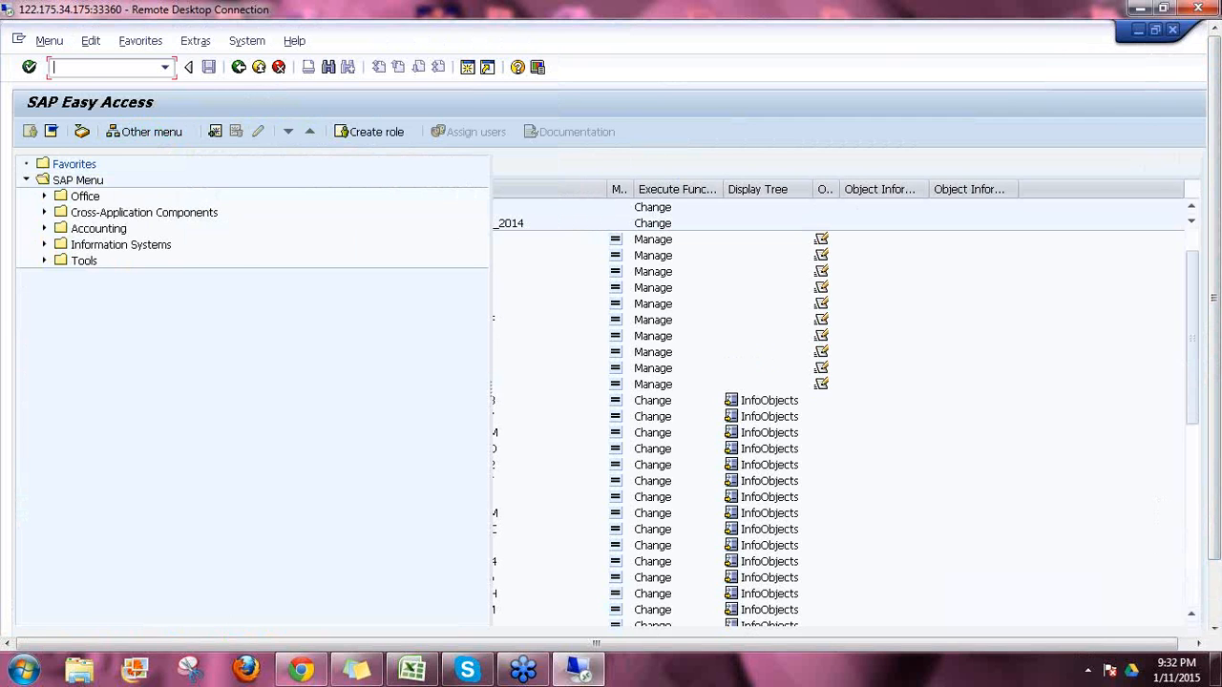
Step: Confirm logging off the SAP system and minimize the browser
{"action": "left_click", "coordinate": [1173, 30]}
{"action": "left_click", "coordinate": [186, 350]}
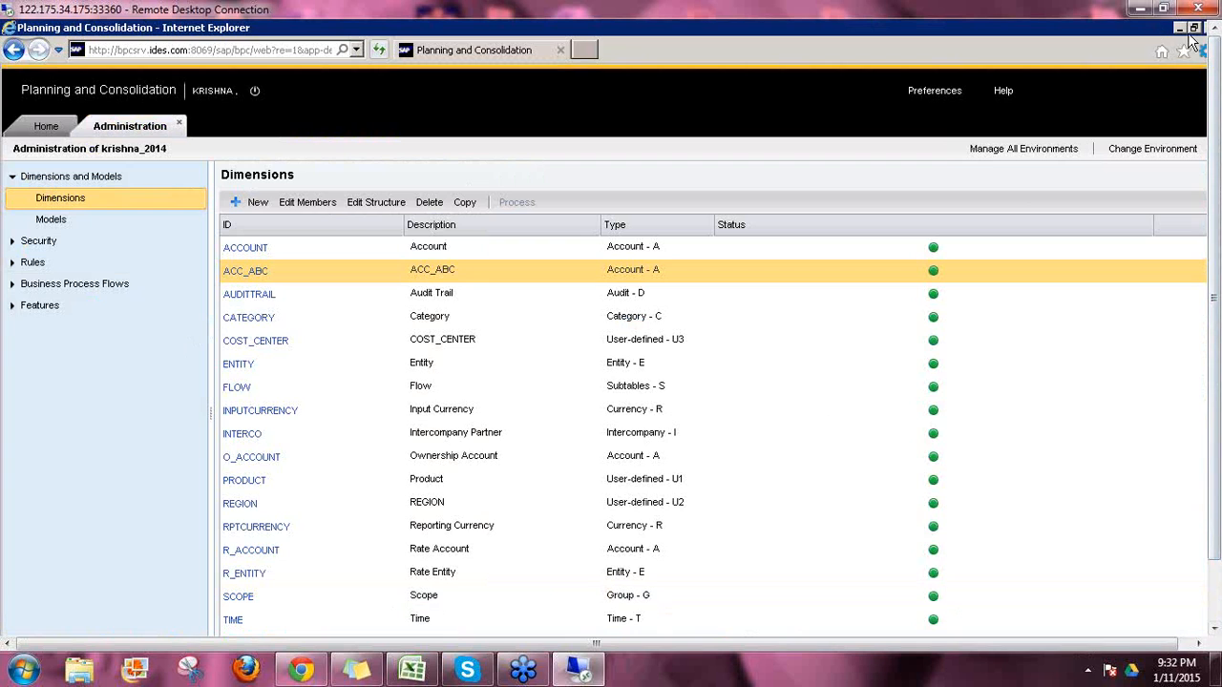
{"action": "left_click", "coordinate": [1180, 29]}
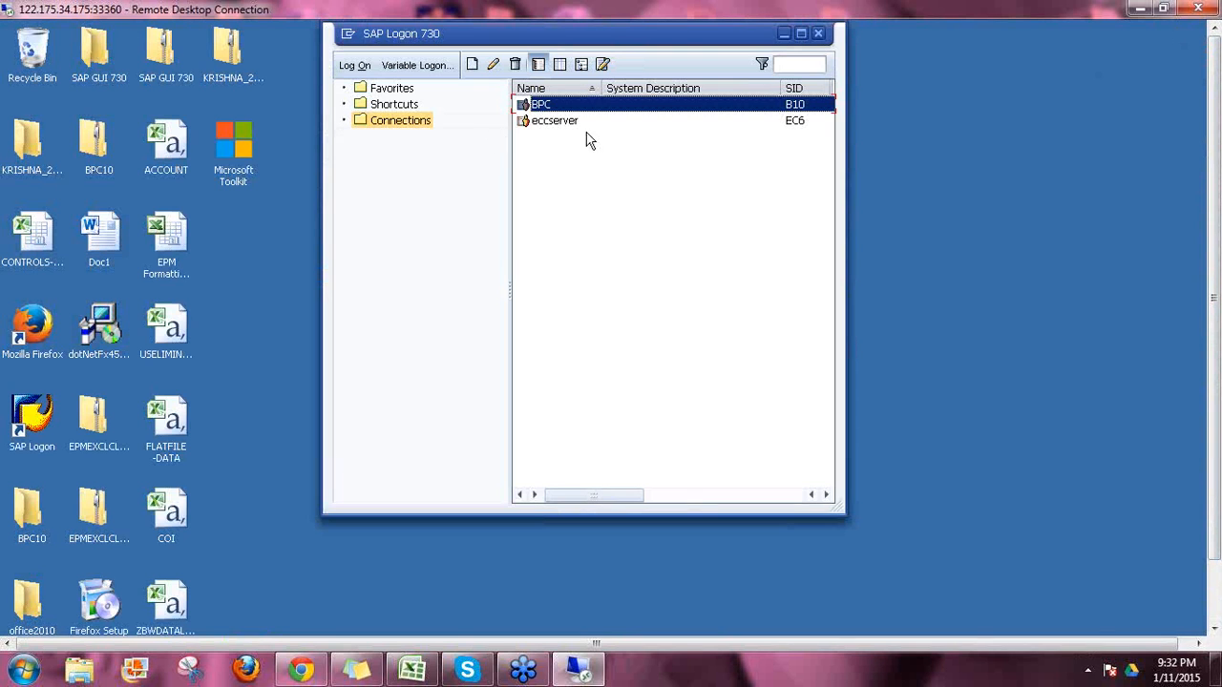
Step: Log on to the BPC system from SAP Logon with the user name and password
{"action": "double_click", "coordinate": [549, 105]}
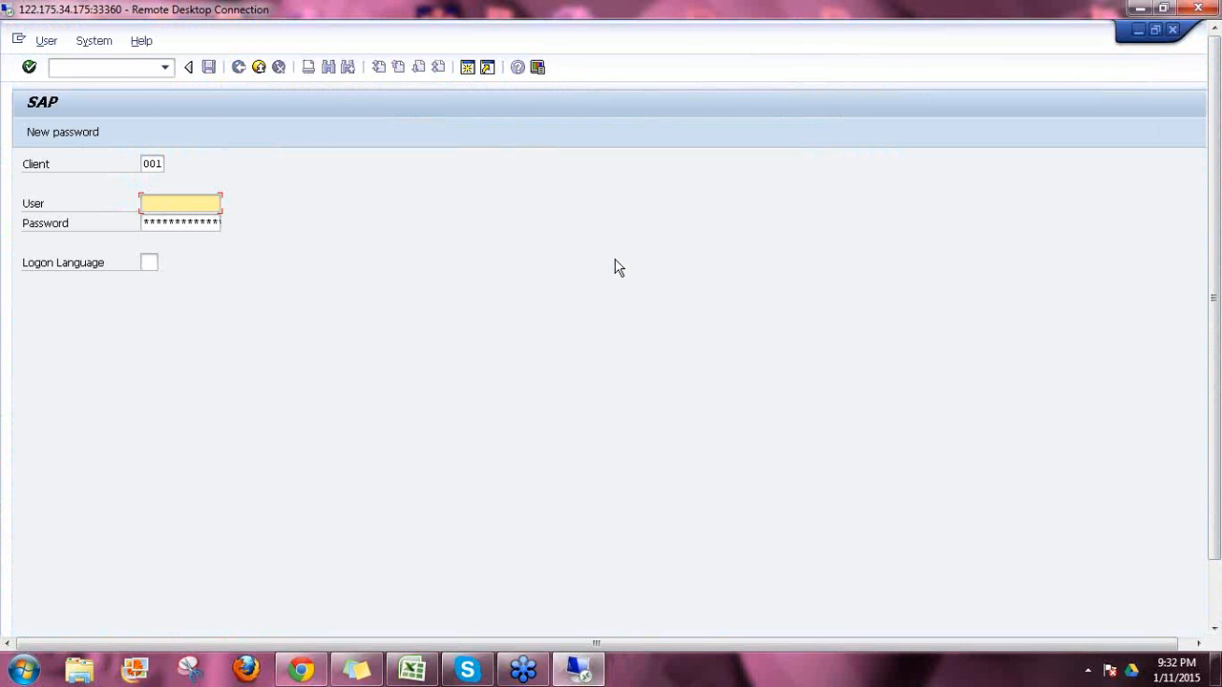
{"action": "type", "text": "krishna"}
{"action": "key", "text": "Tab"}
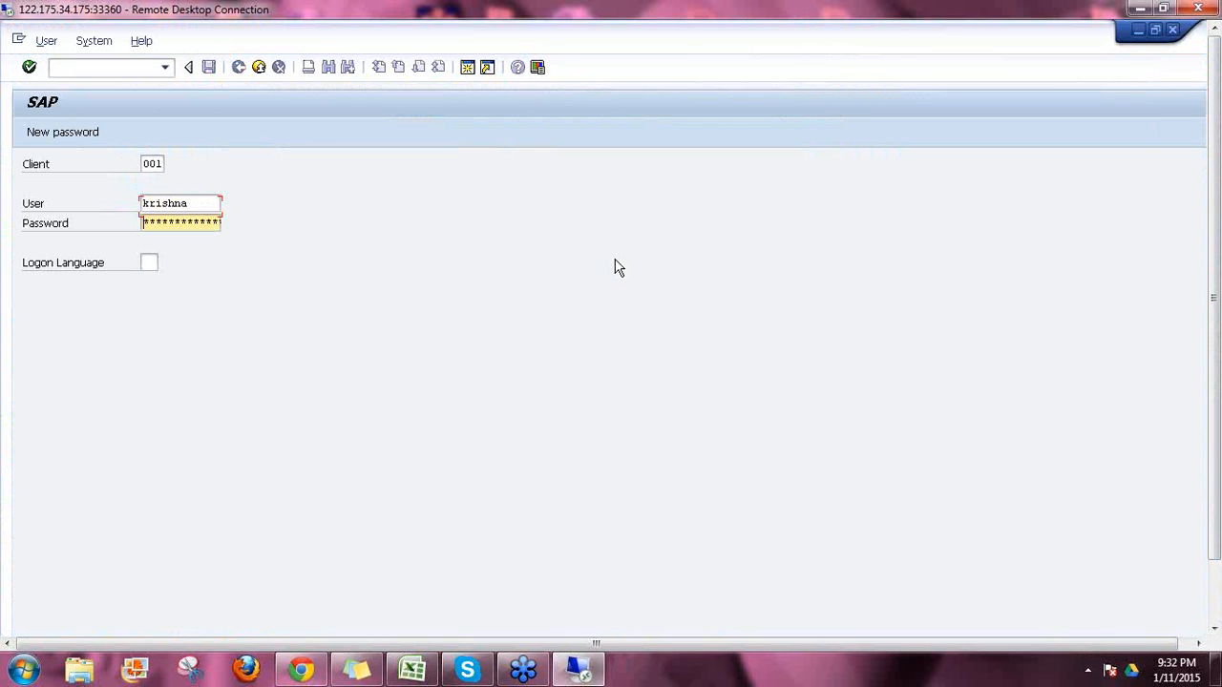
{"action": "type", "text": "******"}
{"action": "key", "text": "Return"}
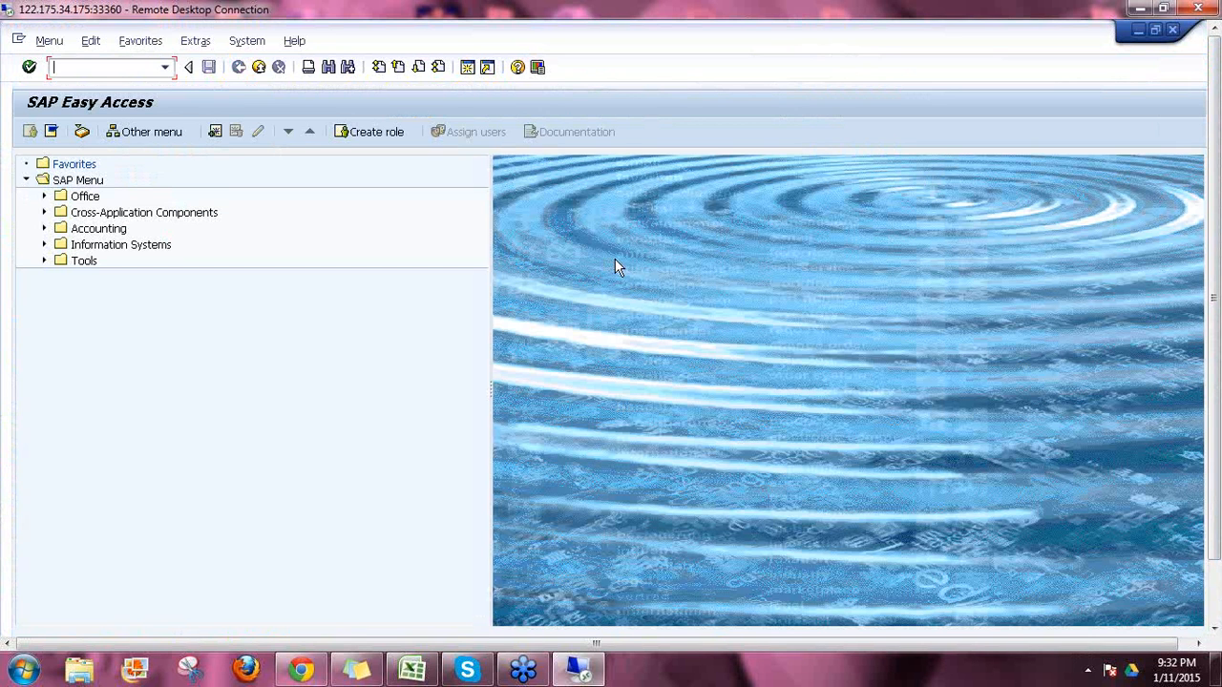
Step: Open the Data Warehousing Workbench and the ACC_ABC characteristic's details
{"action": "type", "text": "va01"}
{"action": "key", "text": "Return"}
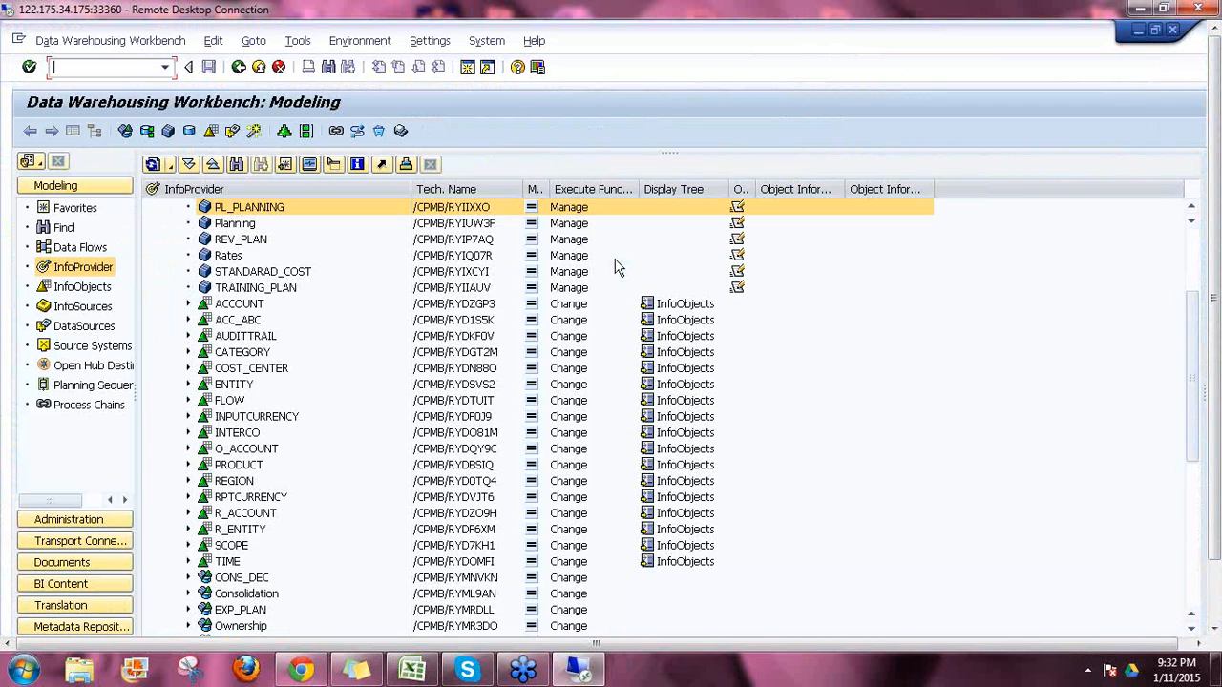
{"action": "left_click", "coordinate": [190, 323]}
{"action": "left_click", "coordinate": [189, 321]}
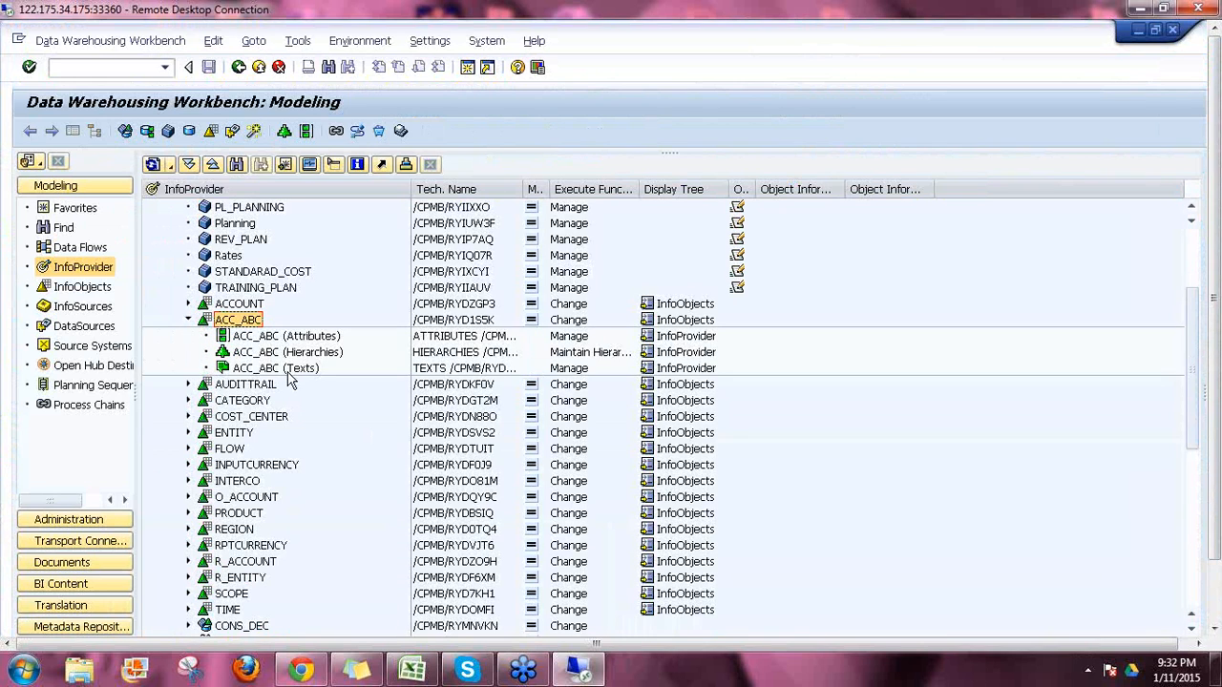
{"action": "double_click", "coordinate": [232, 322]}
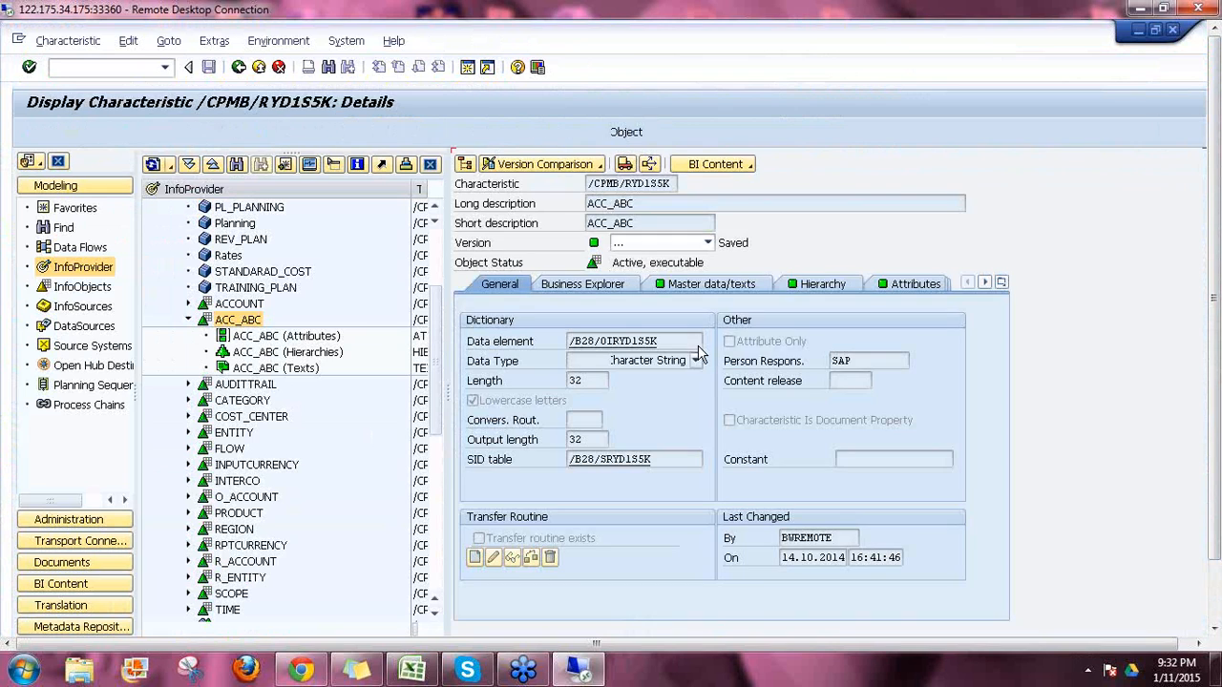
Step: Check ACC_ABC's hierarchy and attributes, then show its members in Planning and Consolidation
{"action": "left_click", "coordinate": [822, 292]}
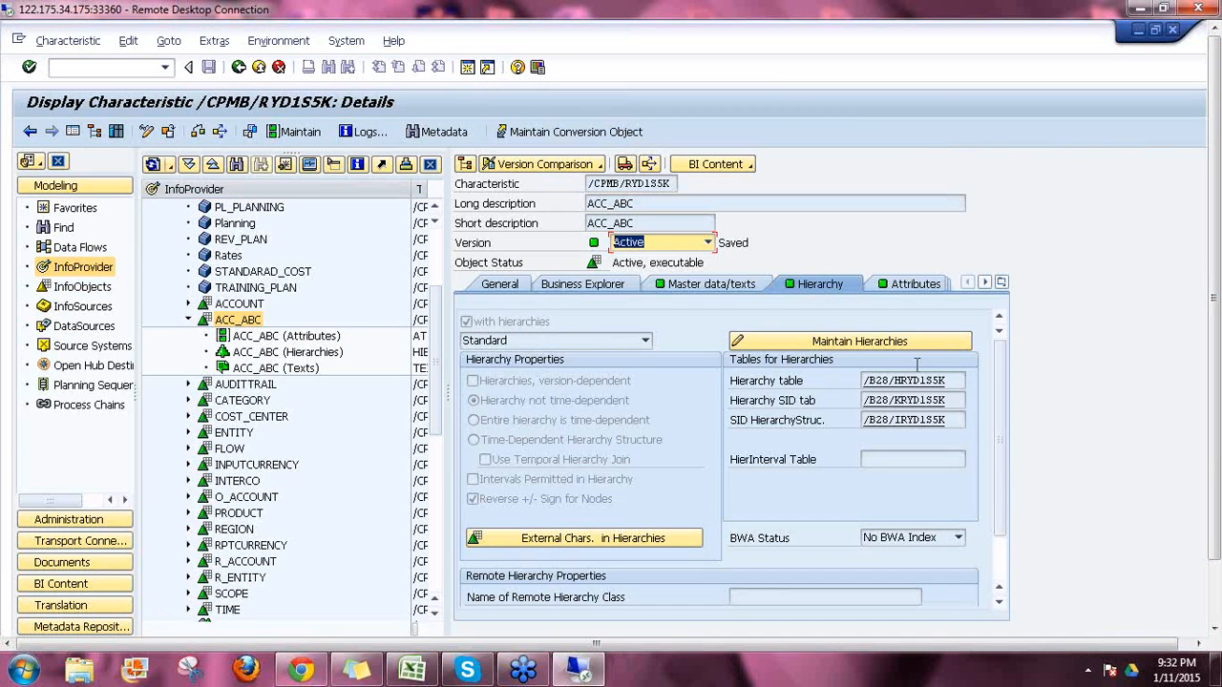
{"action": "left_click", "coordinate": [911, 287]}
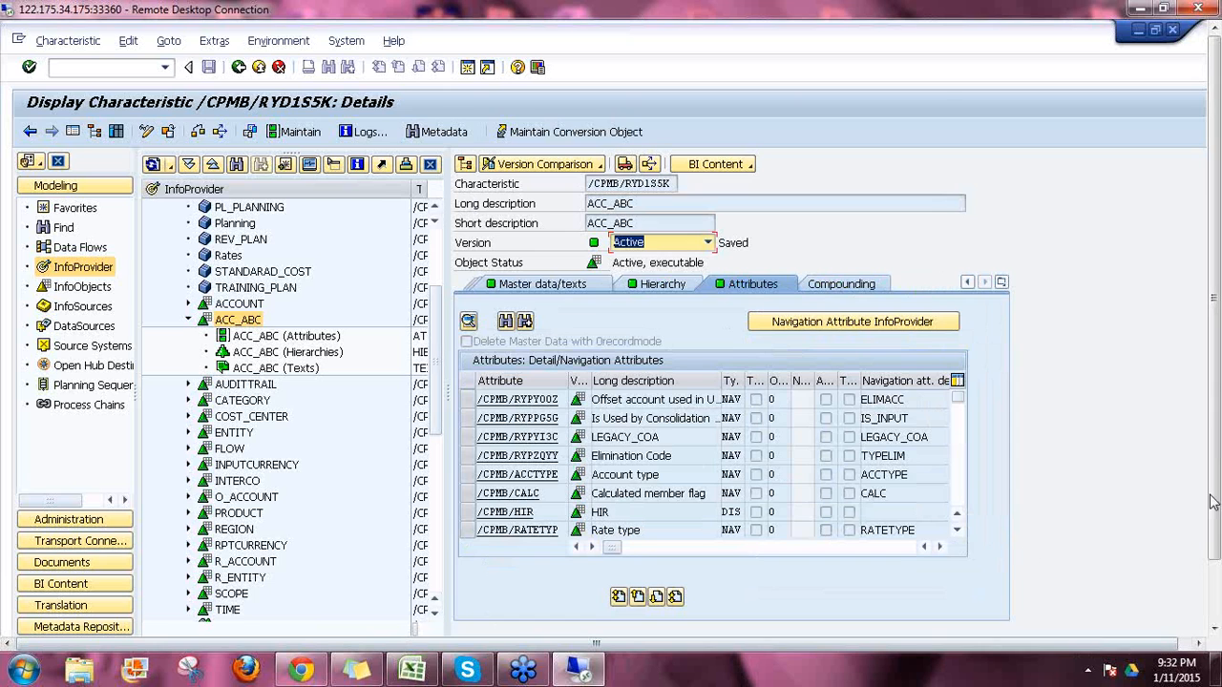
{"action": "left_click_drag", "start_coordinate": [1214, 464], "coordinate": [1213, 532]}
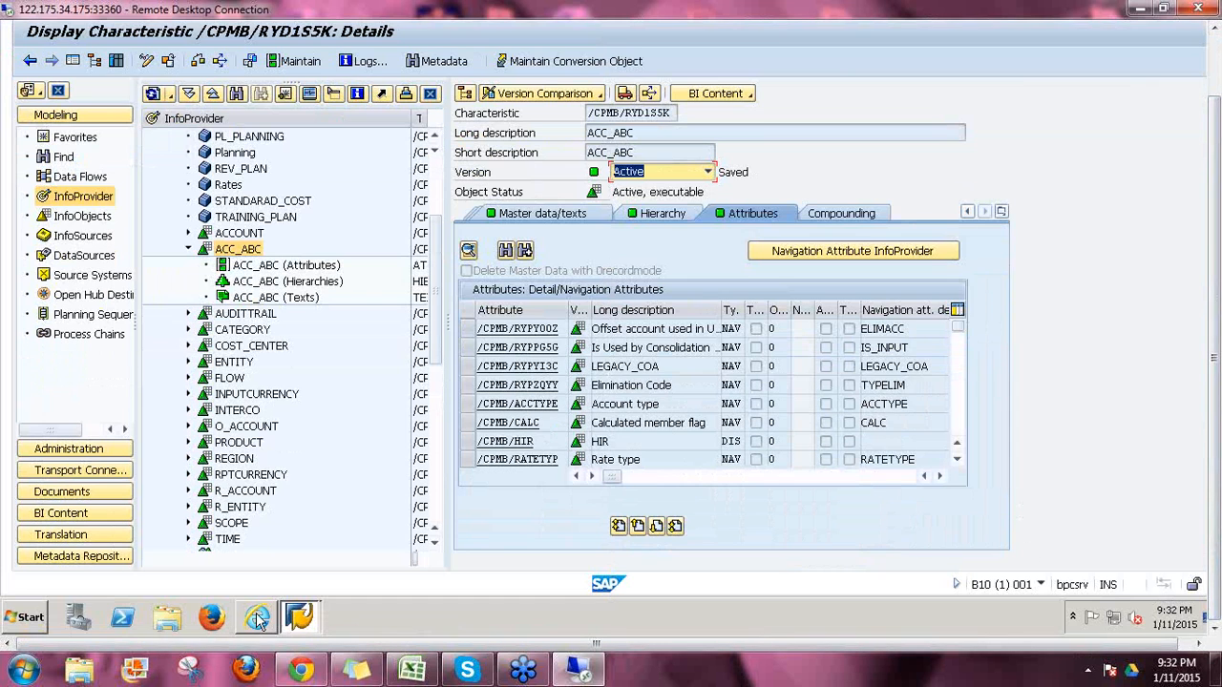
{"action": "left_click", "coordinate": [256, 622]}
{"action": "left_click", "coordinate": [251, 204]}
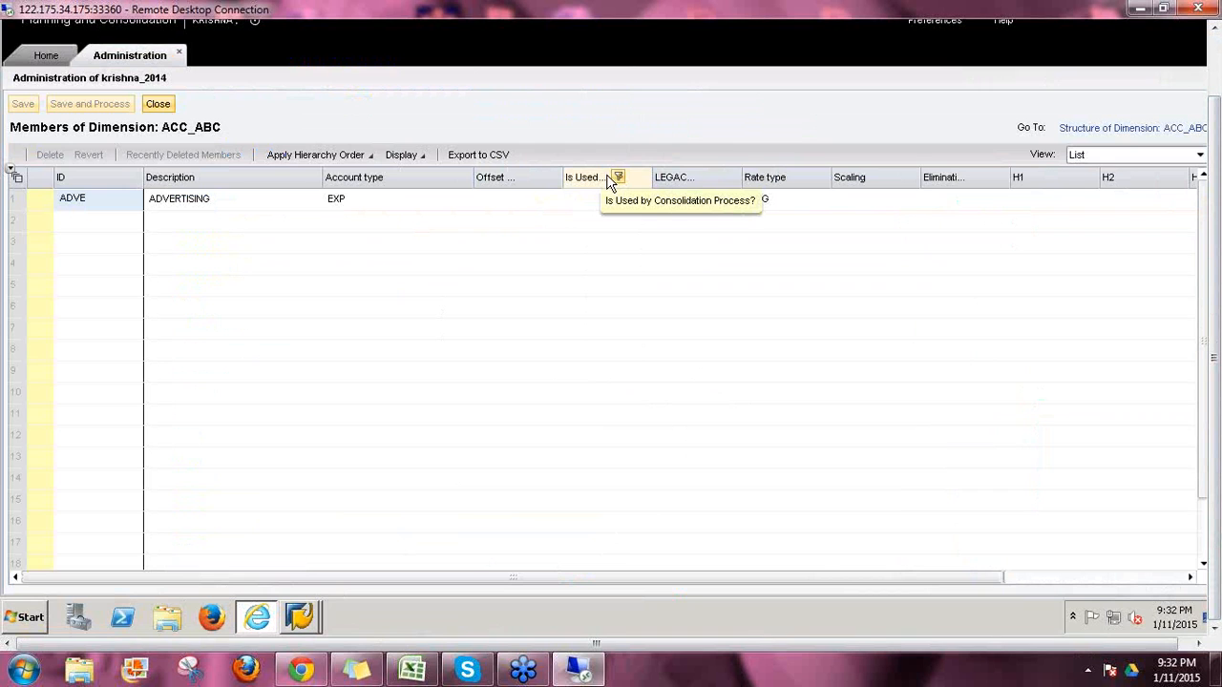
Step: Widen the Long description column in ACC_ABC's attribute list to compare with the BPC member grid
{"action": "left_click", "coordinate": [299, 617]}
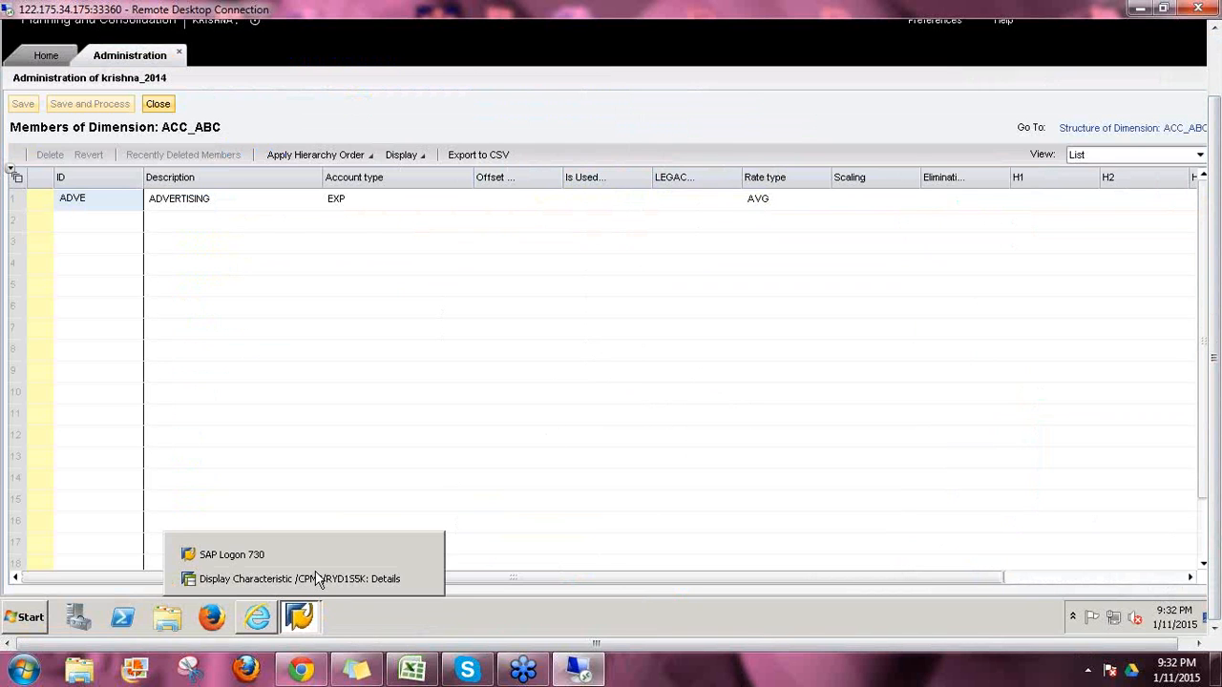
{"action": "left_click", "coordinate": [319, 579]}
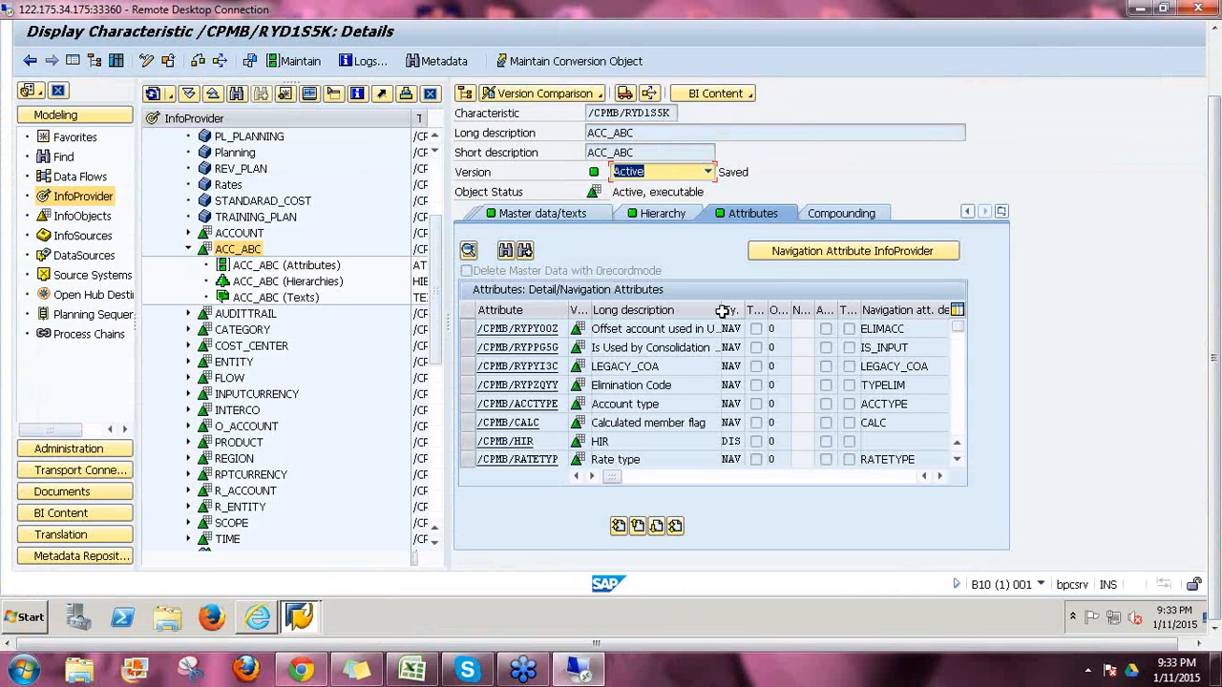
{"action": "left_click_drag", "start_coordinate": [723, 311], "coordinate": [807, 324]}
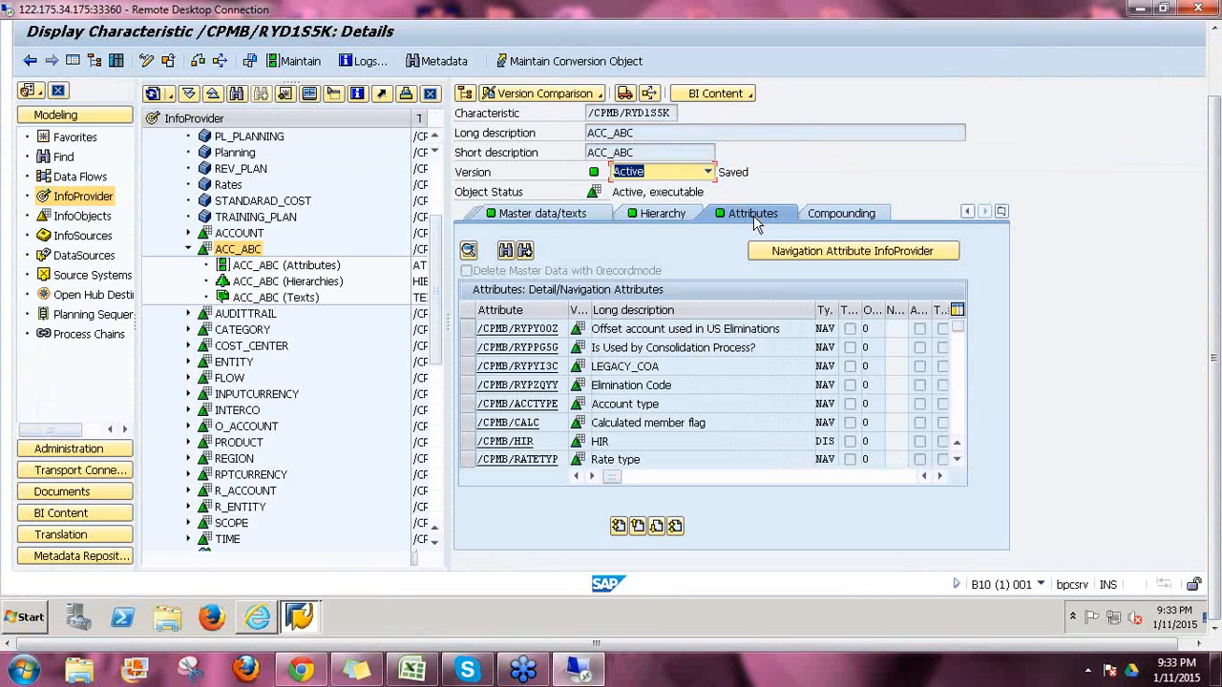
{"action": "left_click", "coordinate": [258, 619]}
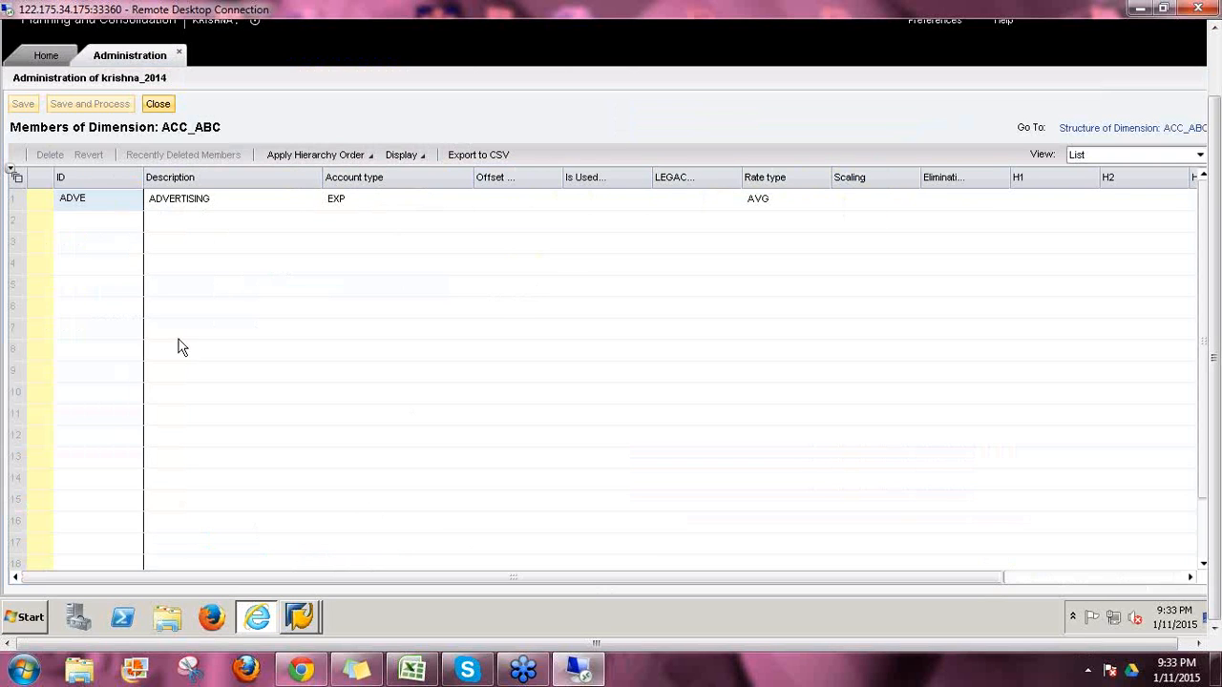
{"action": "mouse_move", "coordinate": [300, 616]}
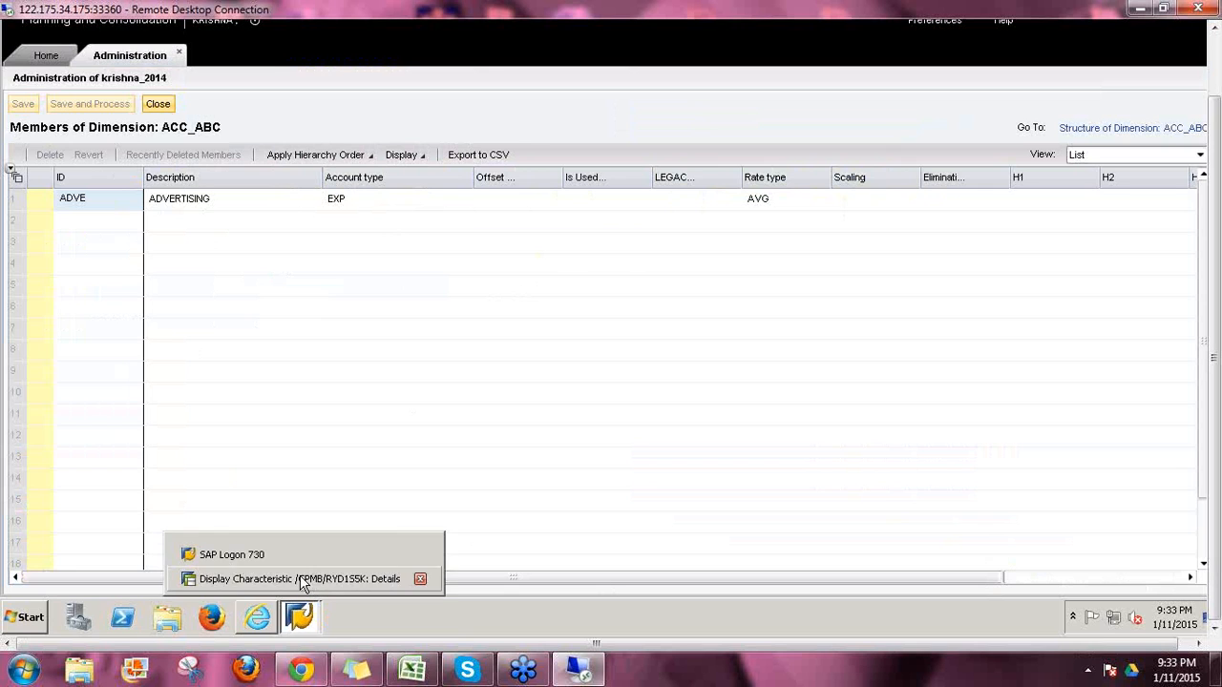
{"action": "left_click", "coordinate": [300, 579]}
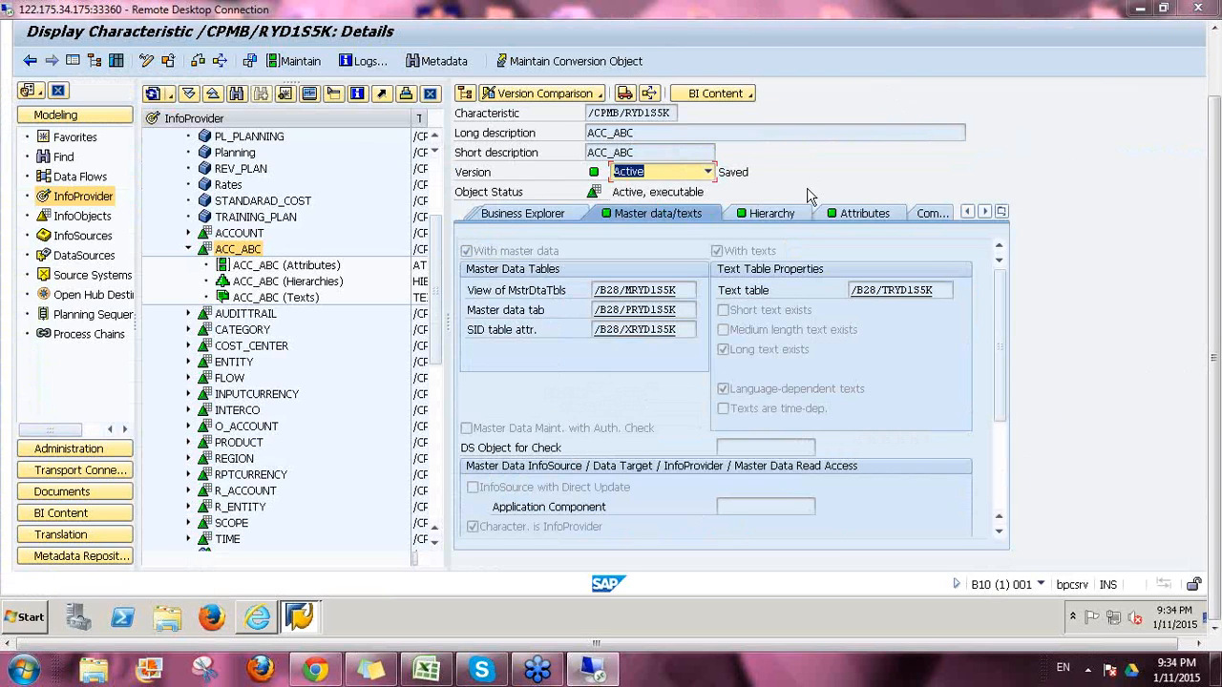
Step: Review ACC_ABC's HIR and Scaling attributes and master data tables, then collapse ACC_ABC
{"action": "left_click", "coordinate": [841, 218]}
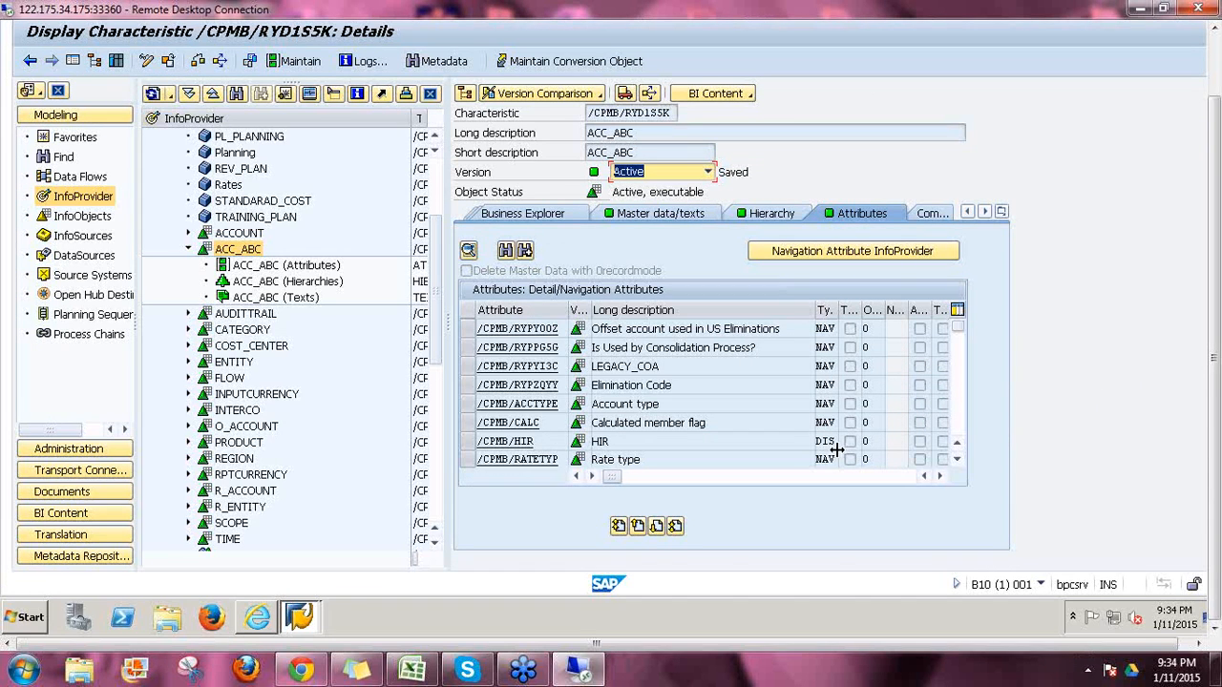
{"action": "left_click", "coordinate": [467, 442]}
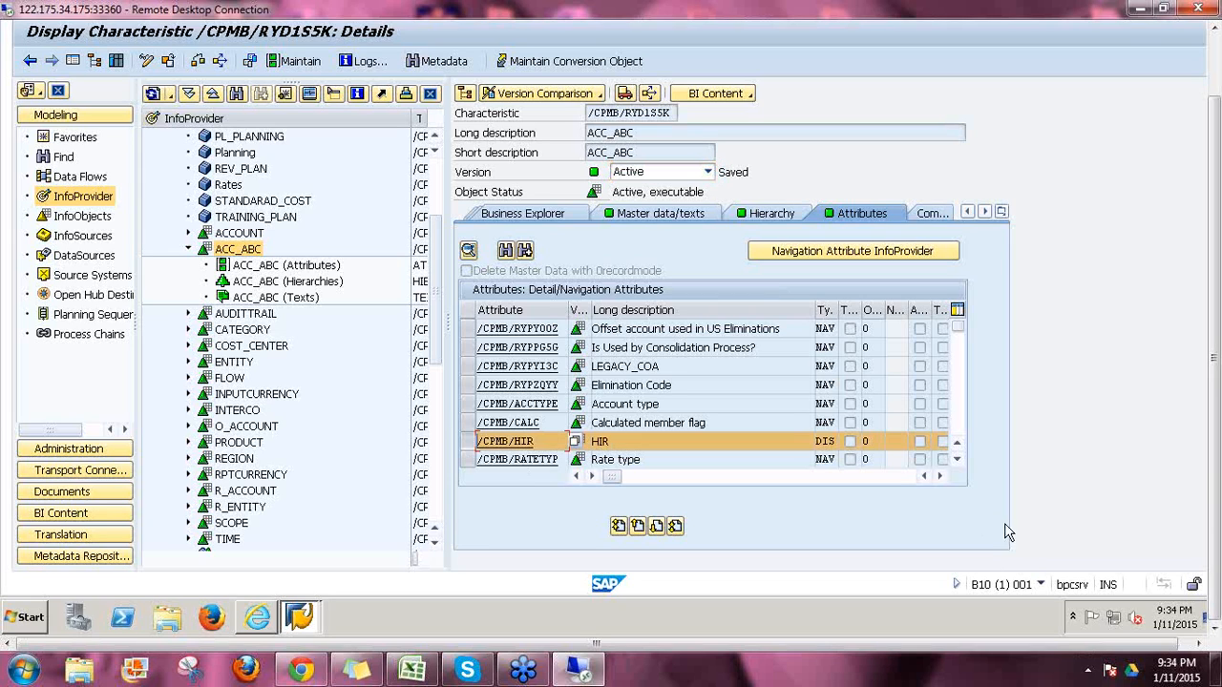
{"action": "left_click", "coordinate": [959, 462]}
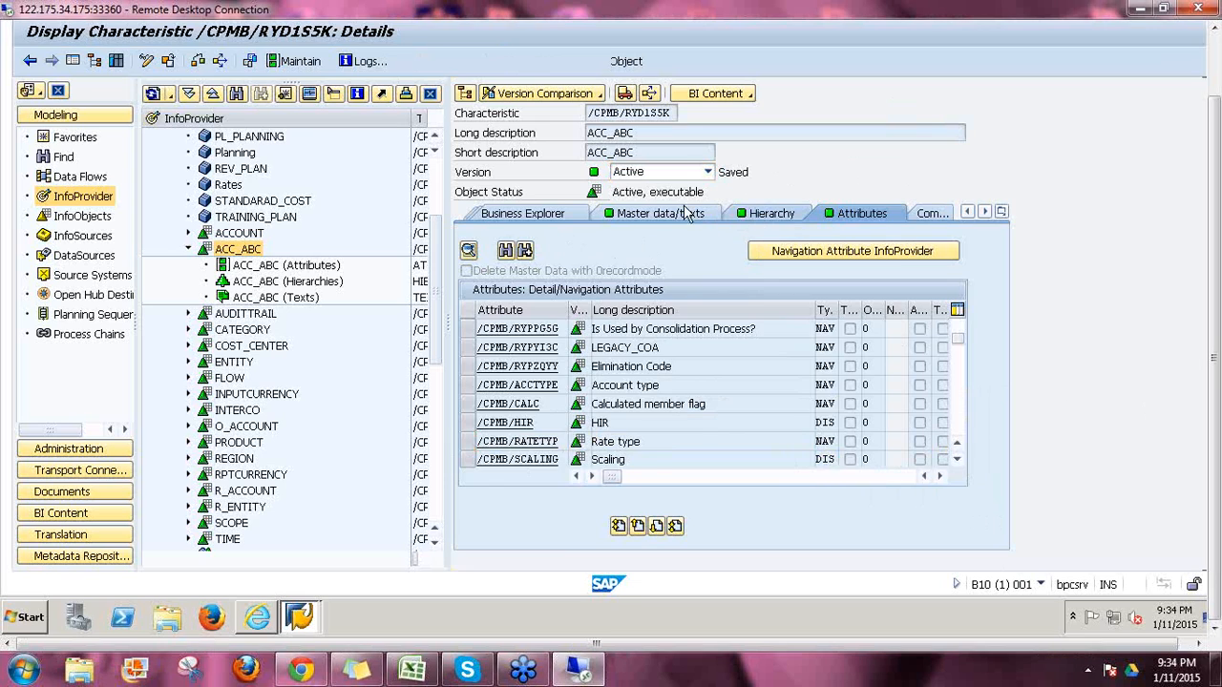
{"action": "left_click", "coordinate": [769, 214]}
{"action": "left_click", "coordinate": [658, 214]}
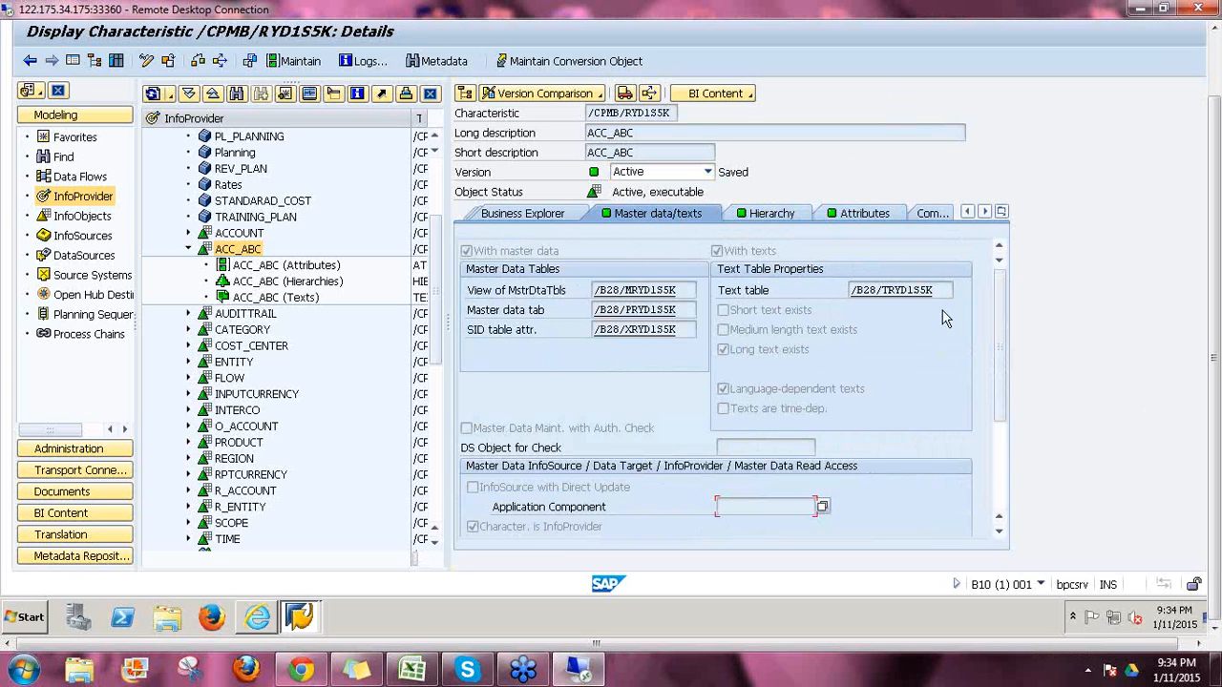
{"action": "left_click", "coordinate": [190, 250]}
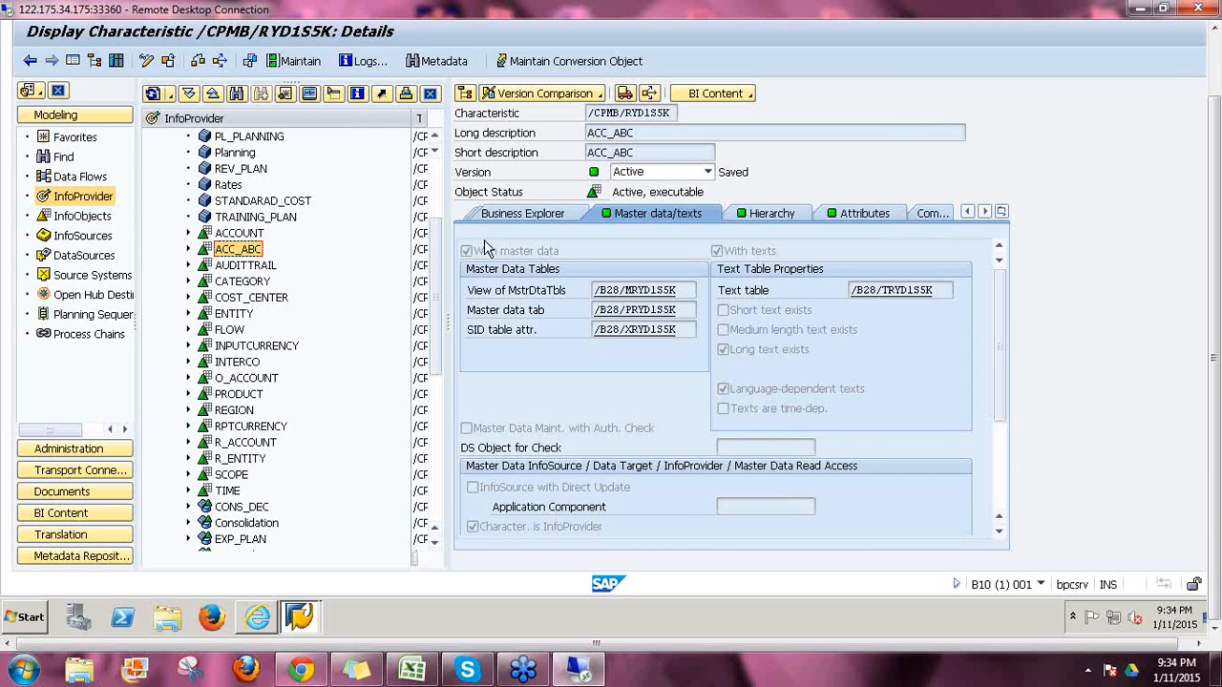
Step: Widen the InfoProvider tree so technical names are visible
{"action": "left_click", "coordinate": [430, 95]}
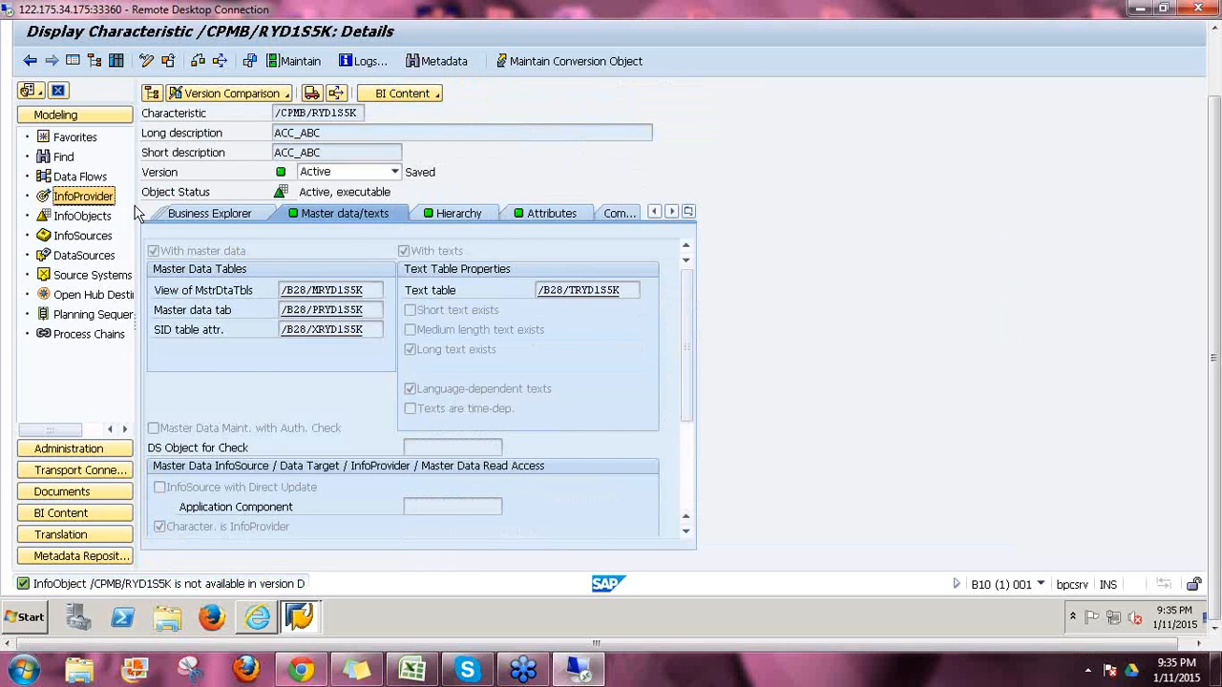
{"action": "left_click_drag", "start_coordinate": [136, 207], "coordinate": [625, 279]}
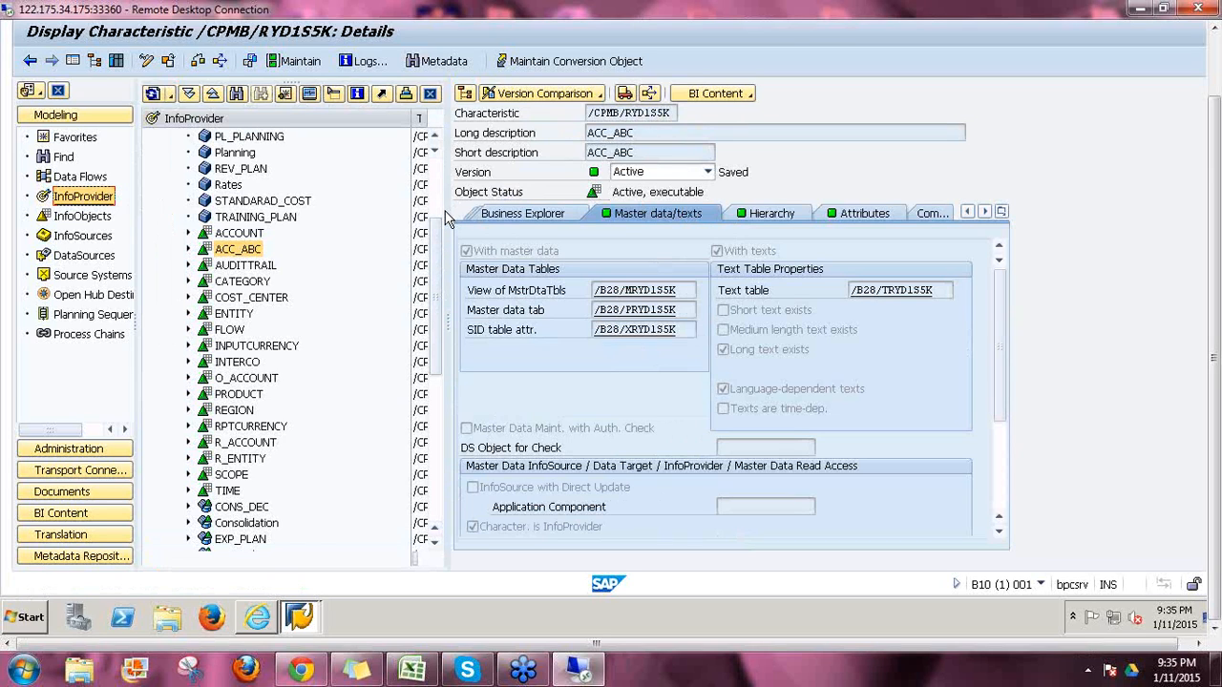
{"action": "left_click_drag", "start_coordinate": [452, 197], "coordinate": [940, 233]}
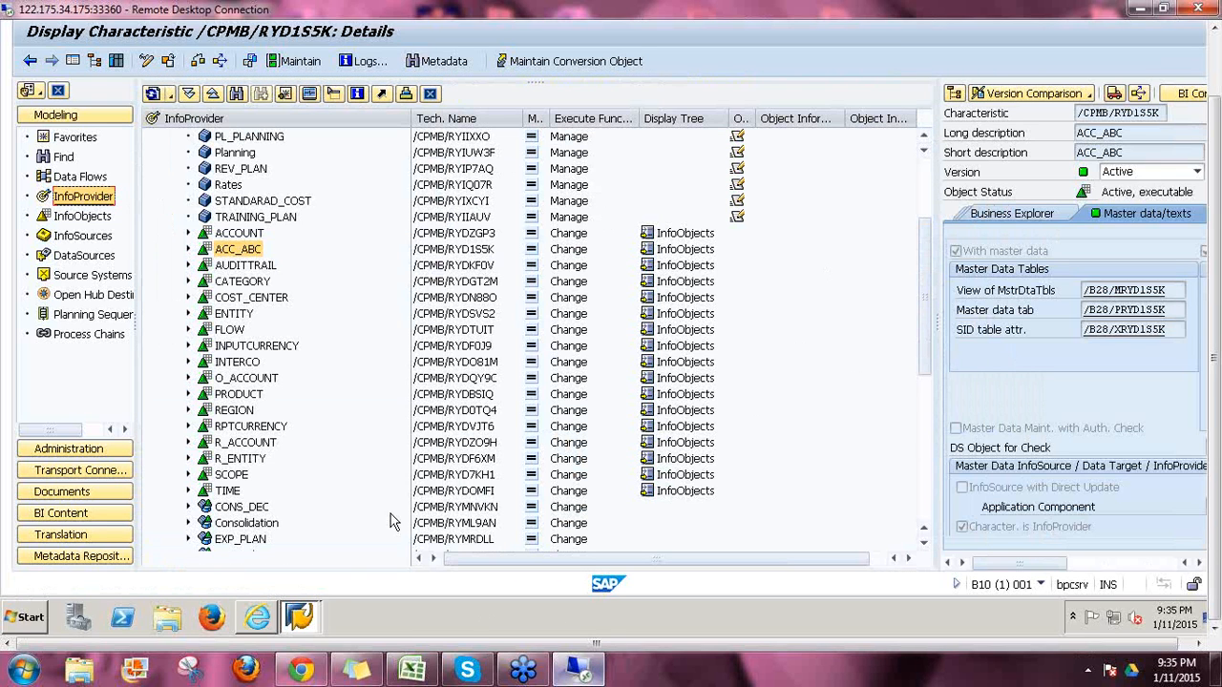
Step: Close the ACC_ABC member list in Planning and Consolidation and show the Models list
{"action": "left_click", "coordinate": [257, 617]}
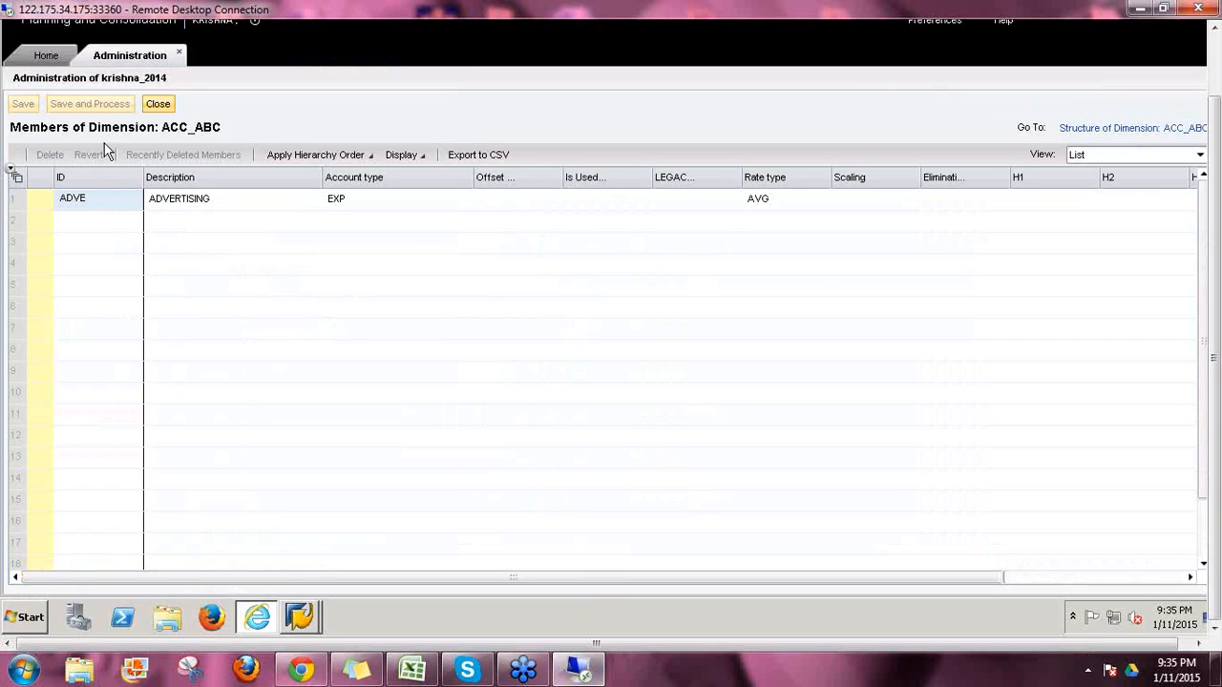
{"action": "left_click", "coordinate": [161, 105]}
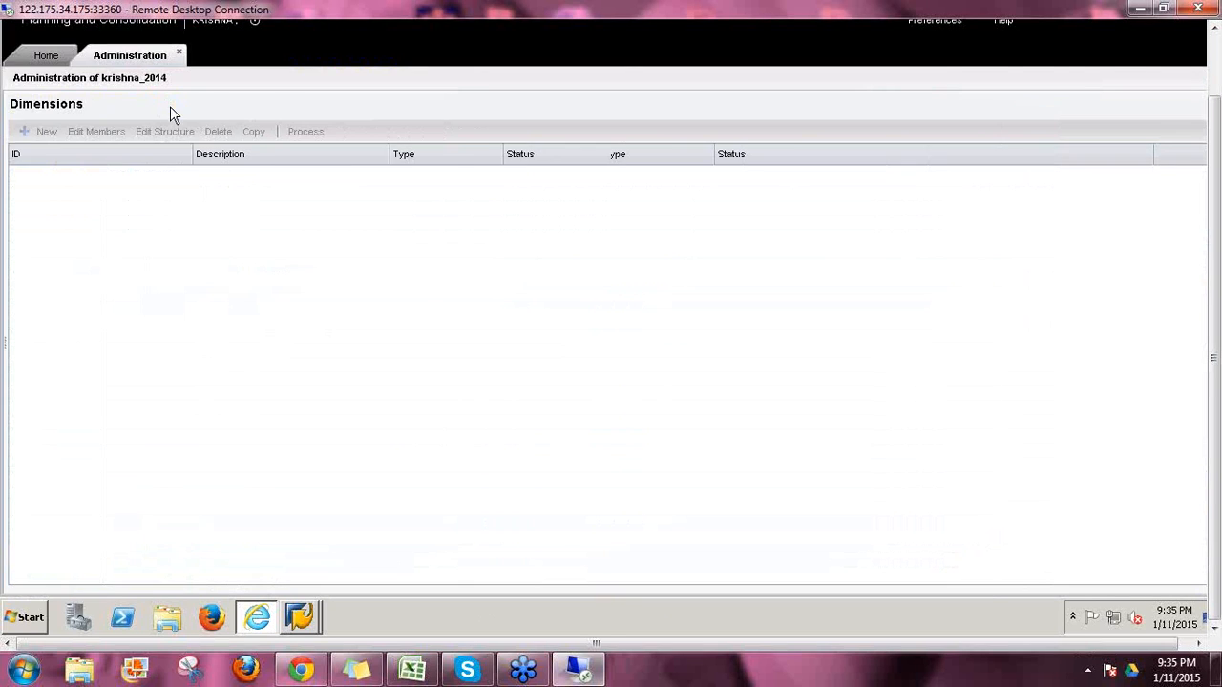
{"action": "left_click", "coordinate": [73, 152]}
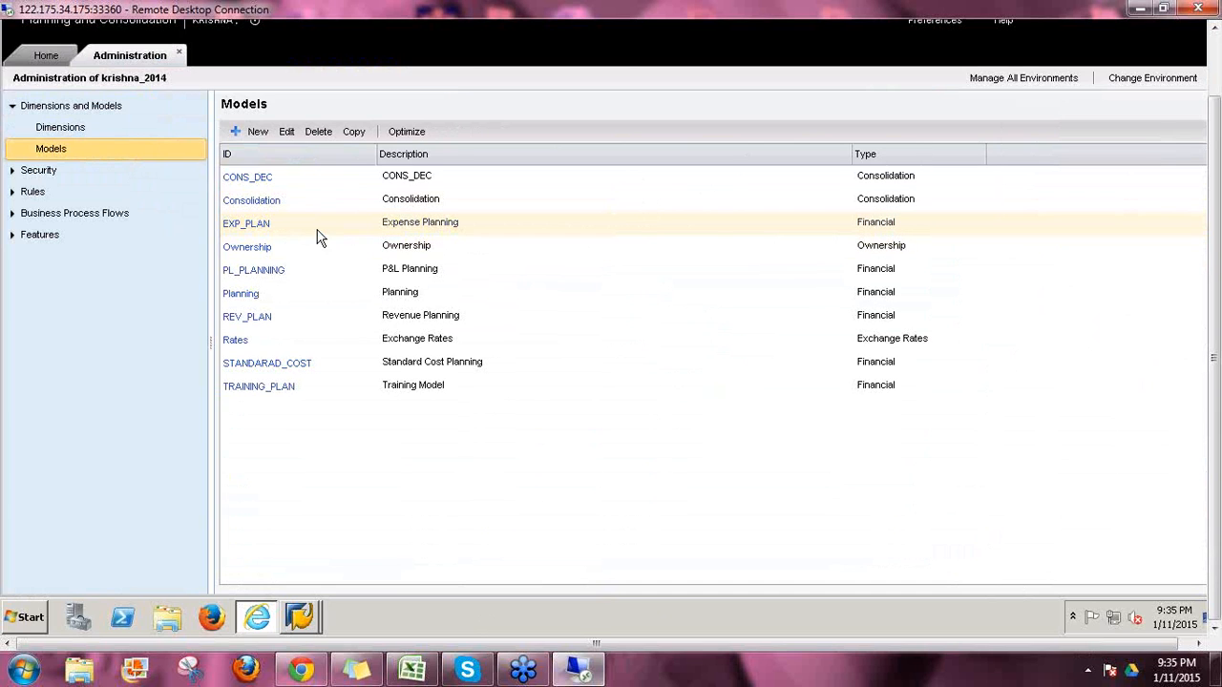
Step: Select the Consolidation model as the source for a new copy
{"action": "left_click", "coordinate": [321, 226]}
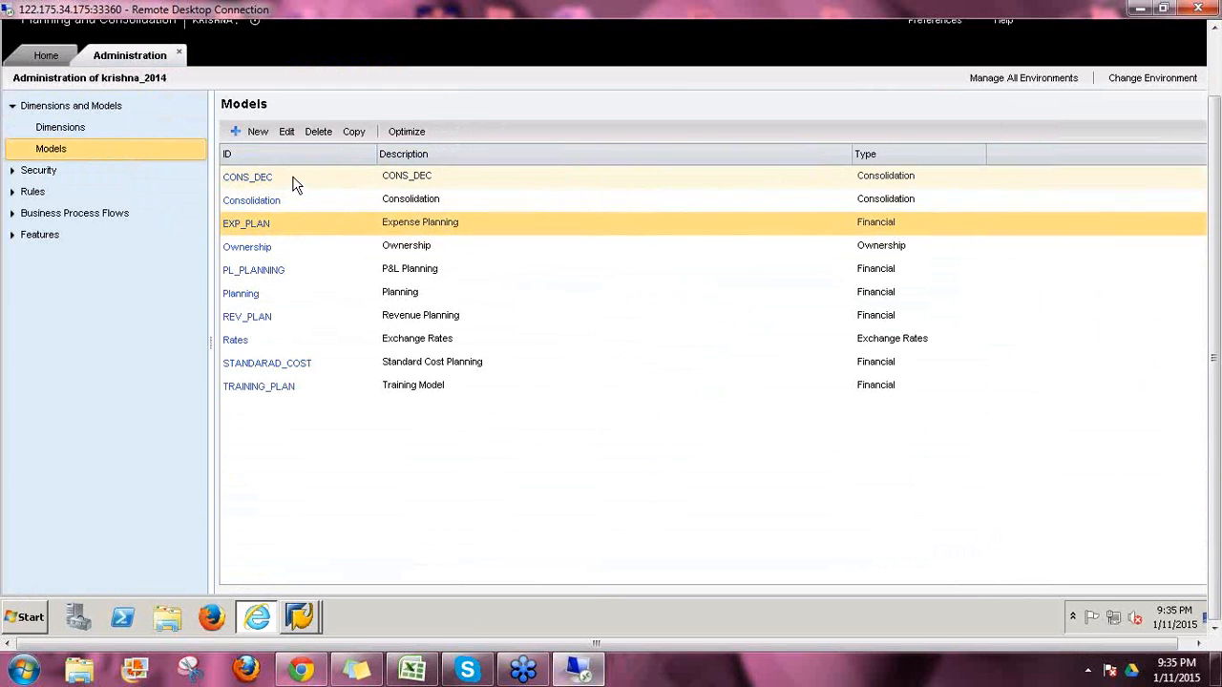
{"action": "left_click", "coordinate": [309, 204]}
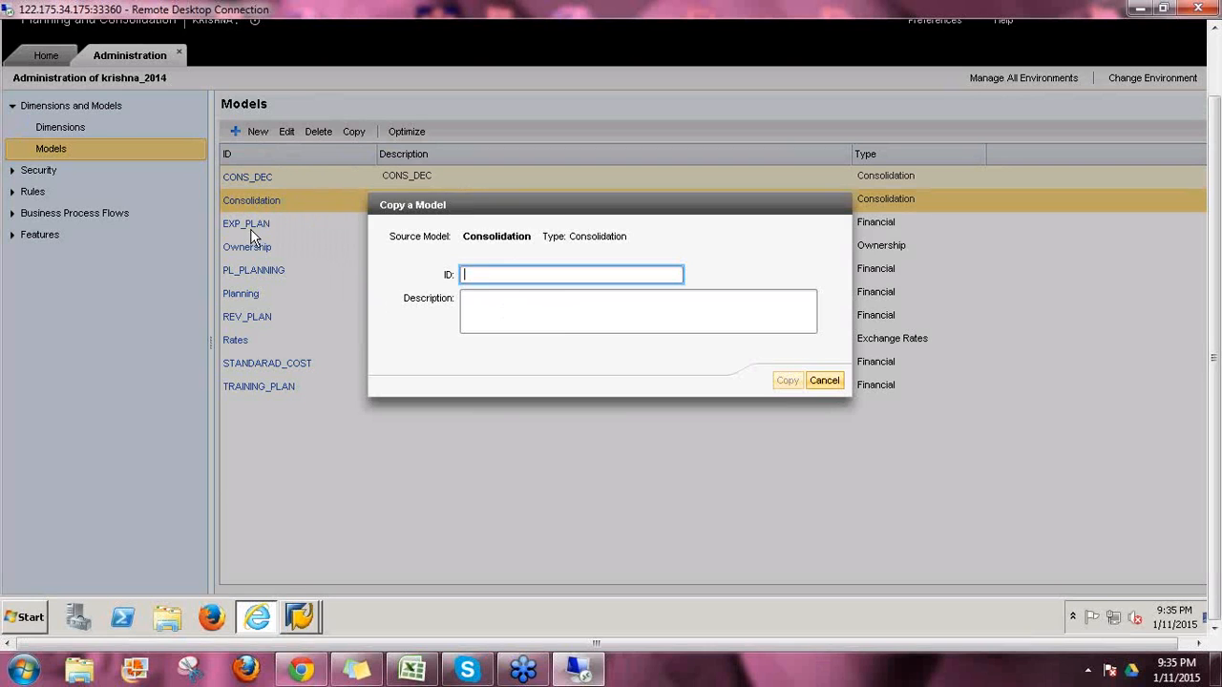
Step: Copy the Consolidation model with ID and description both set to JAN_2015
{"action": "left_click", "coordinate": [498, 306]}
{"action": "left_click", "coordinate": [485, 276]}
{"action": "type", "text": "JAN_2015"}
{"action": "key", "text": "ctrl+a"}
{"action": "key", "text": "ctrl+c"}
{"action": "key", "text": "Tab"}
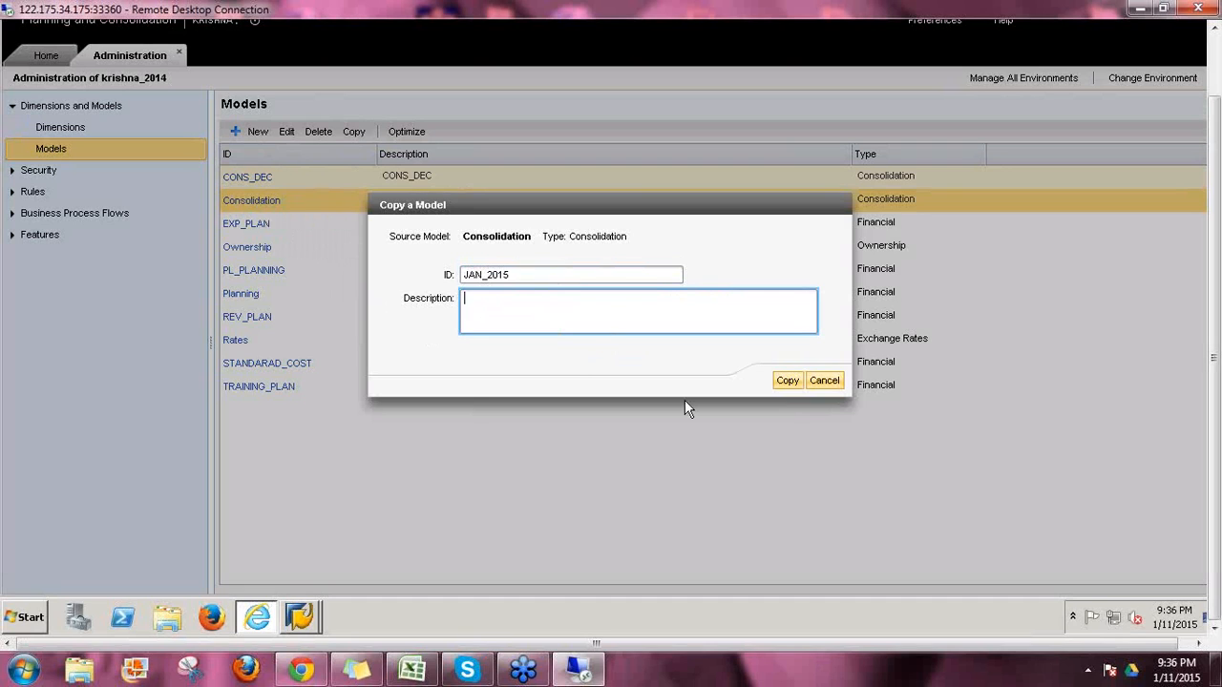
{"action": "key", "text": "ctrl+v"}
{"action": "left_click", "coordinate": [788, 380]}
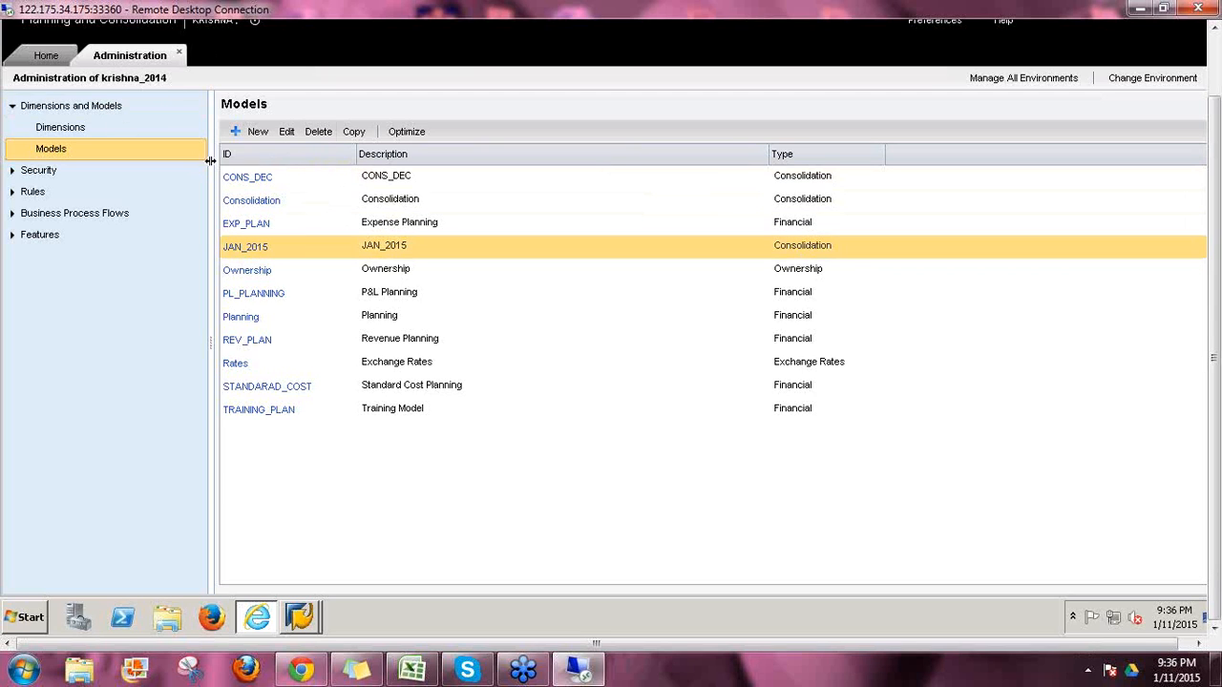
Step: Close the ACC_ABC characteristic details and exit the workbench to SAP Easy Access
{"action": "mouse_move", "coordinate": [300, 620]}
{"action": "left_click", "coordinate": [309, 578]}
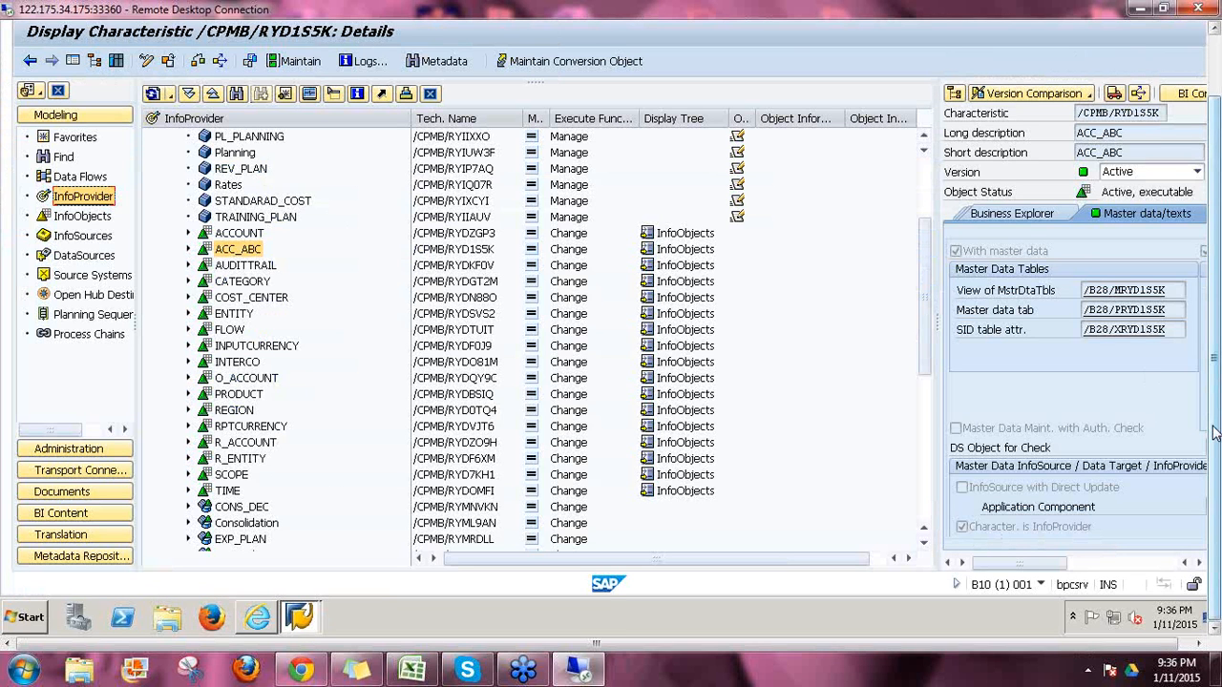
{"action": "left_click_drag", "start_coordinate": [1215, 427], "coordinate": [1217, 397]}
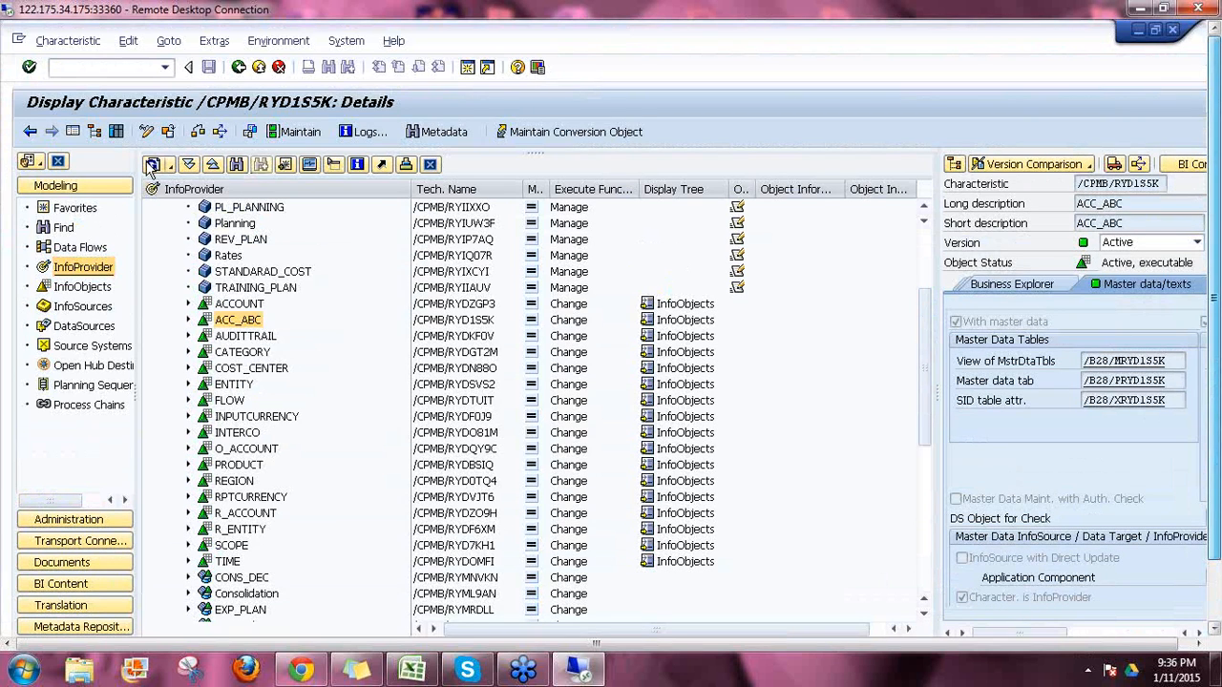
{"action": "left_click", "coordinate": [188, 320]}
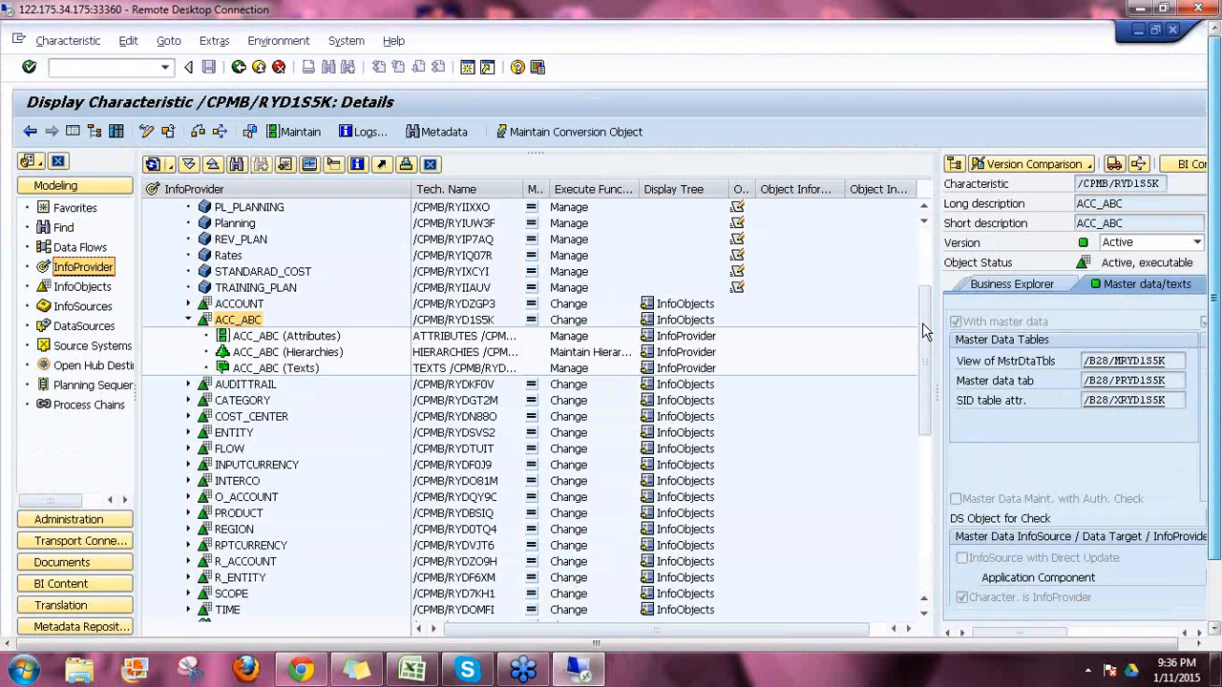
{"action": "left_click_drag", "start_coordinate": [926, 332], "coordinate": [924, 246]}
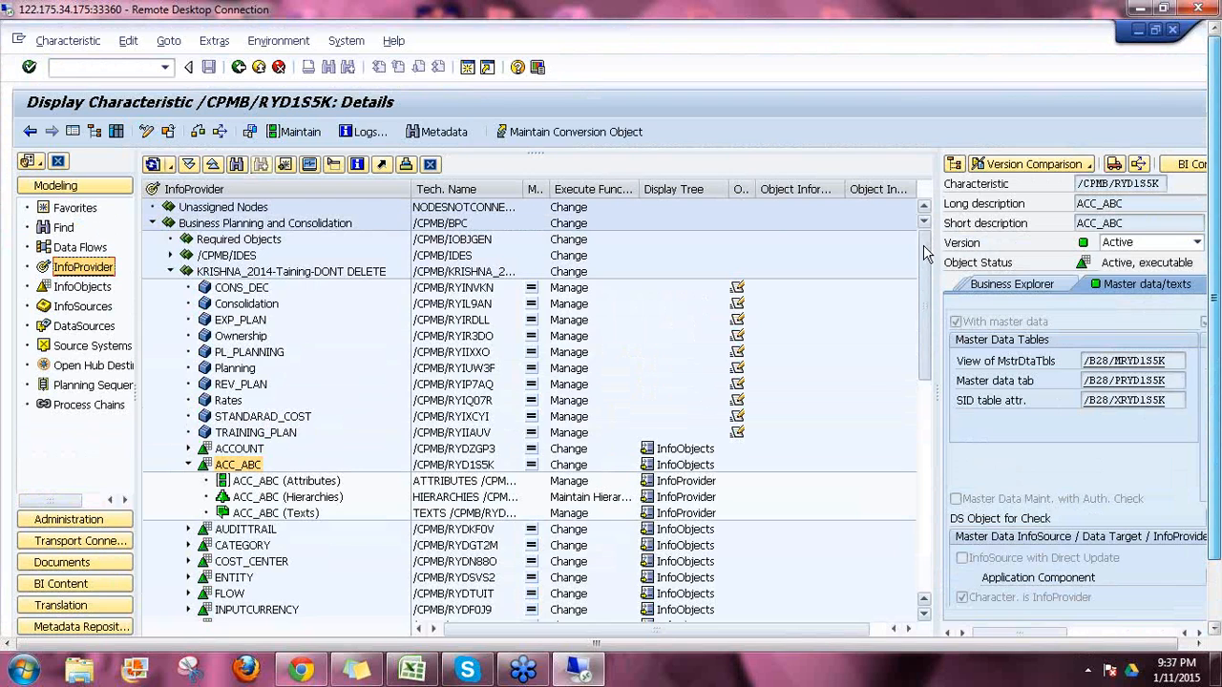
{"action": "left_click", "coordinate": [258, 70]}
{"action": "left_click", "coordinate": [259, 69]}
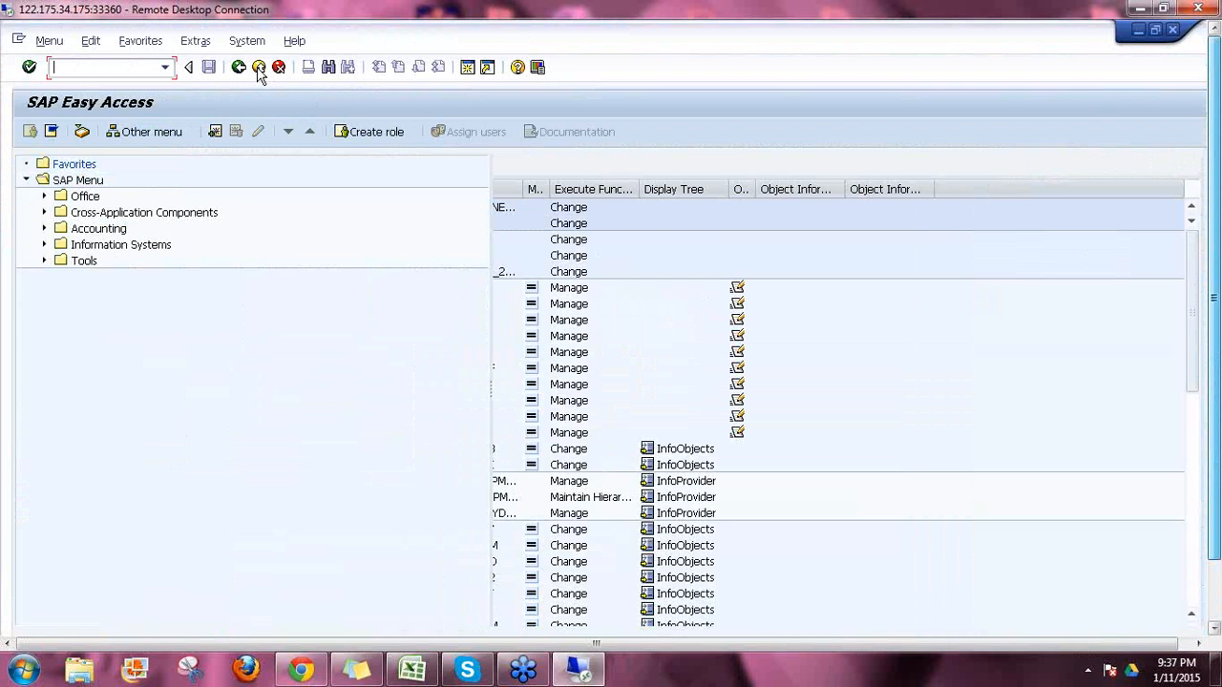
Step: Log off from the SAP GUI session
{"action": "left_click", "coordinate": [259, 70]}
{"action": "left_click", "coordinate": [179, 353]}
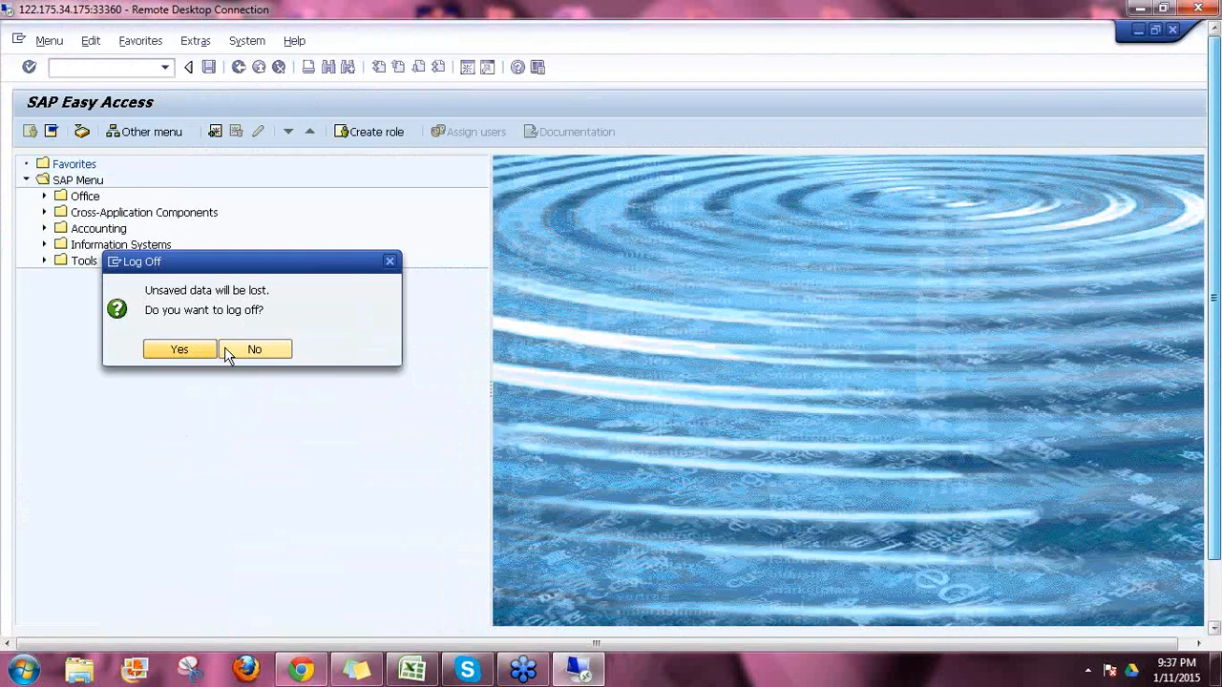
{"action": "left_click", "coordinate": [1181, 28]}
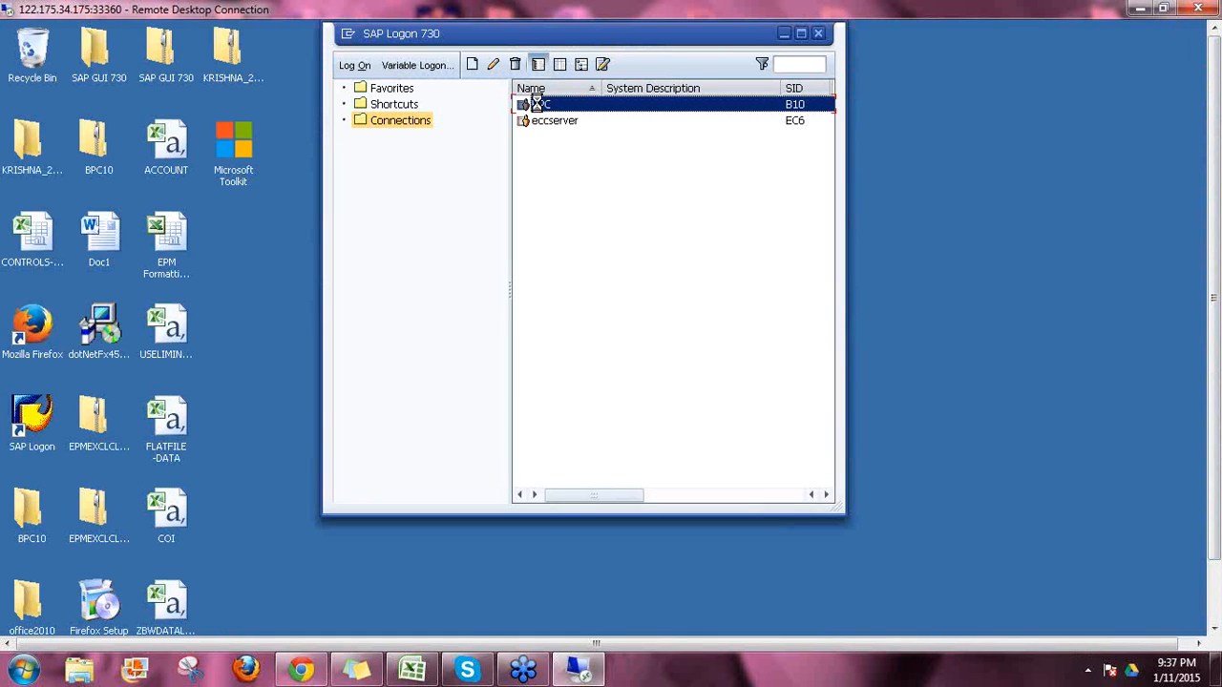
Step: Log back in to the BPC system with the user's credentials and run RSA1
{"action": "double_click", "coordinate": [539, 105]}
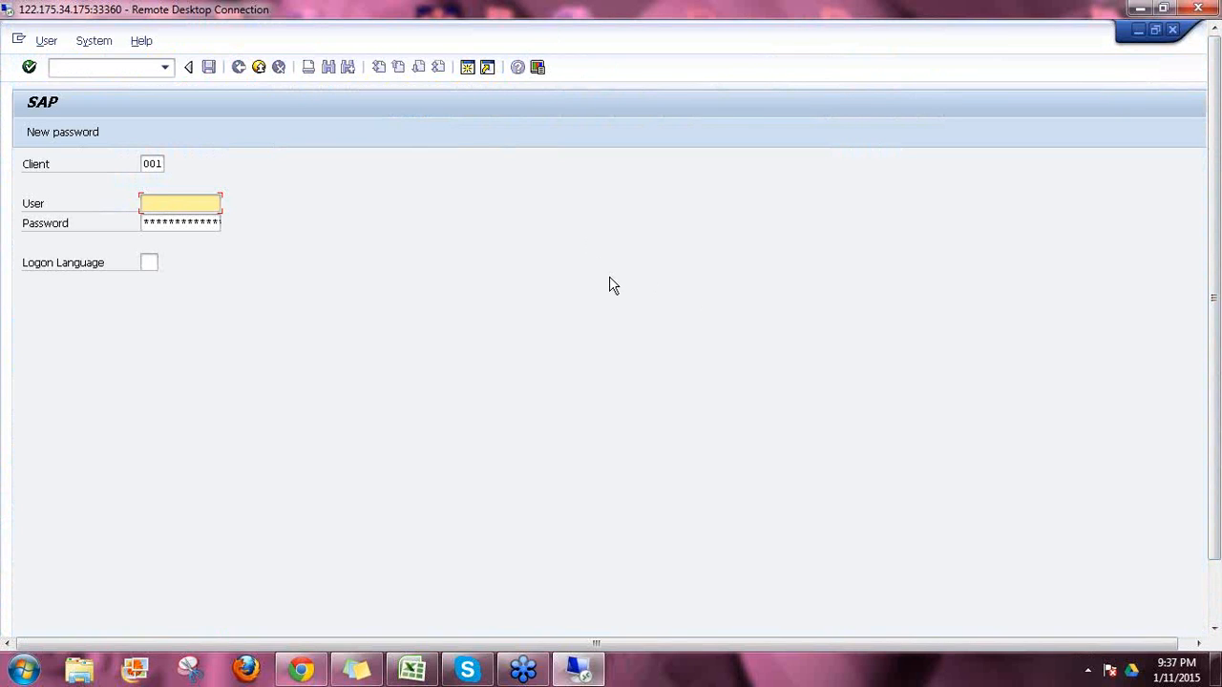
{"action": "type", "text": "rishna"}
{"action": "type", "text": "k"}
{"action": "key", "text": "Tab"}
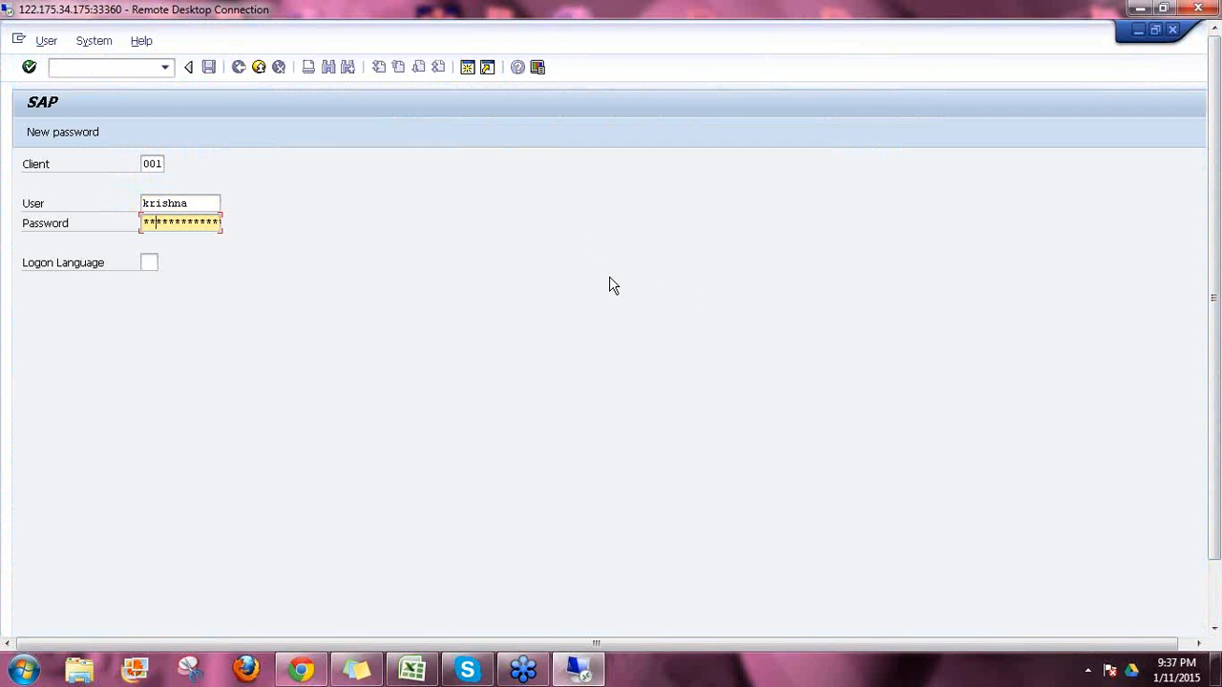
{"action": "key", "text": "Return"}
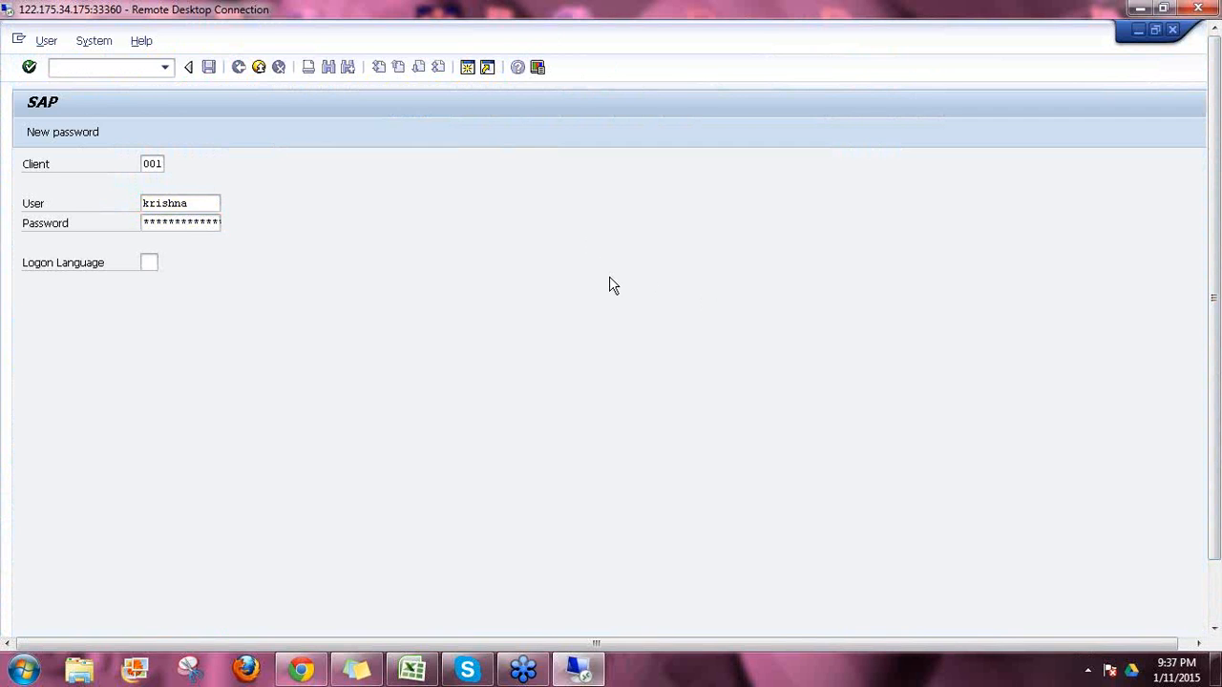
{"action": "type", "text": "rsa1"}
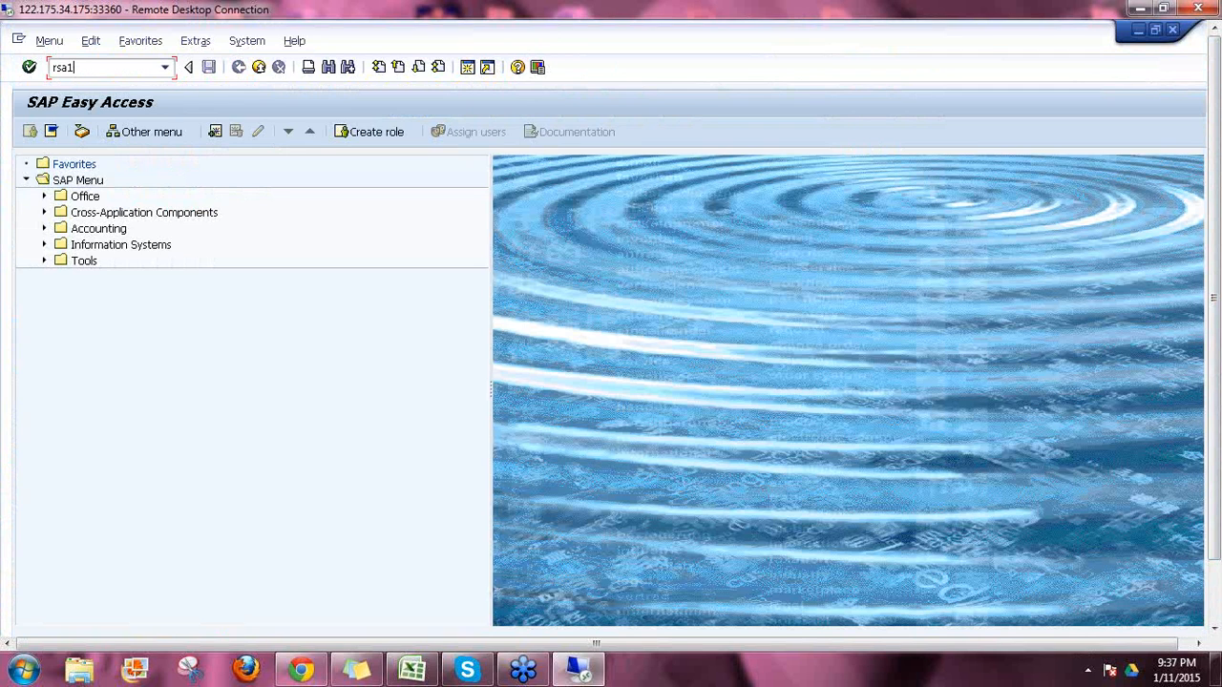
{"action": "key", "text": "Return"}
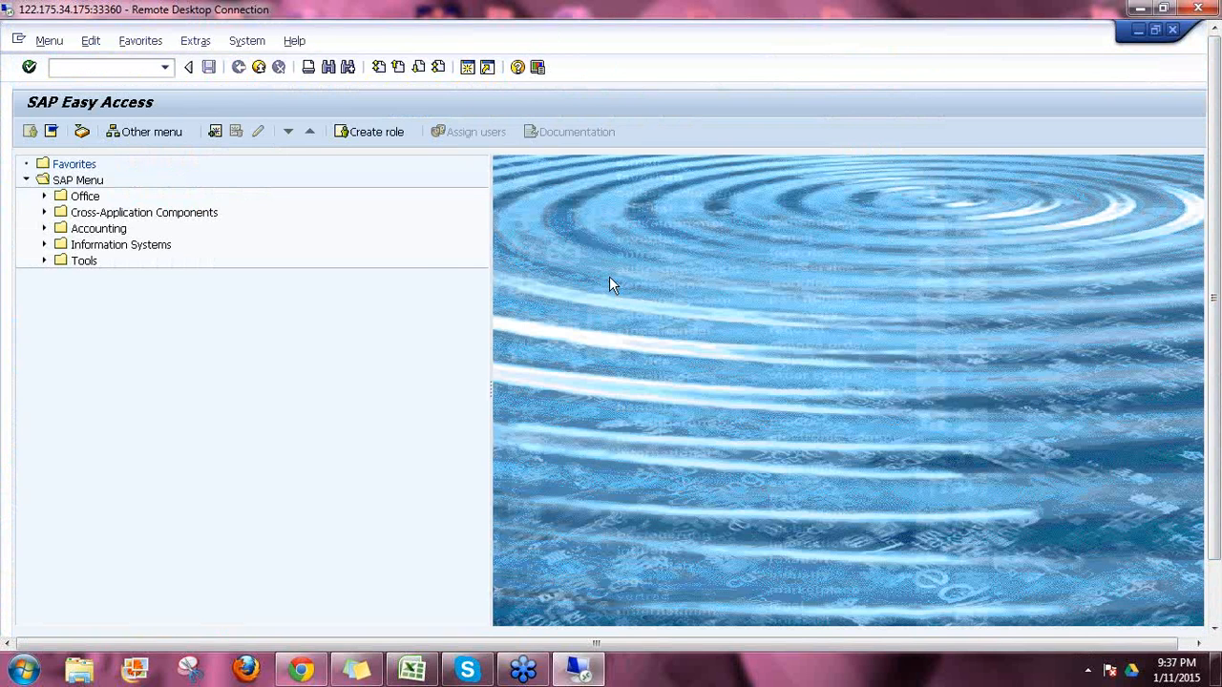
Step: Select the new JAN_2015 InfoProvider under the BPC environment, then minimise the workbench
{"action": "left_click_drag", "start_coordinate": [1191, 399], "coordinate": [1182, 279]}
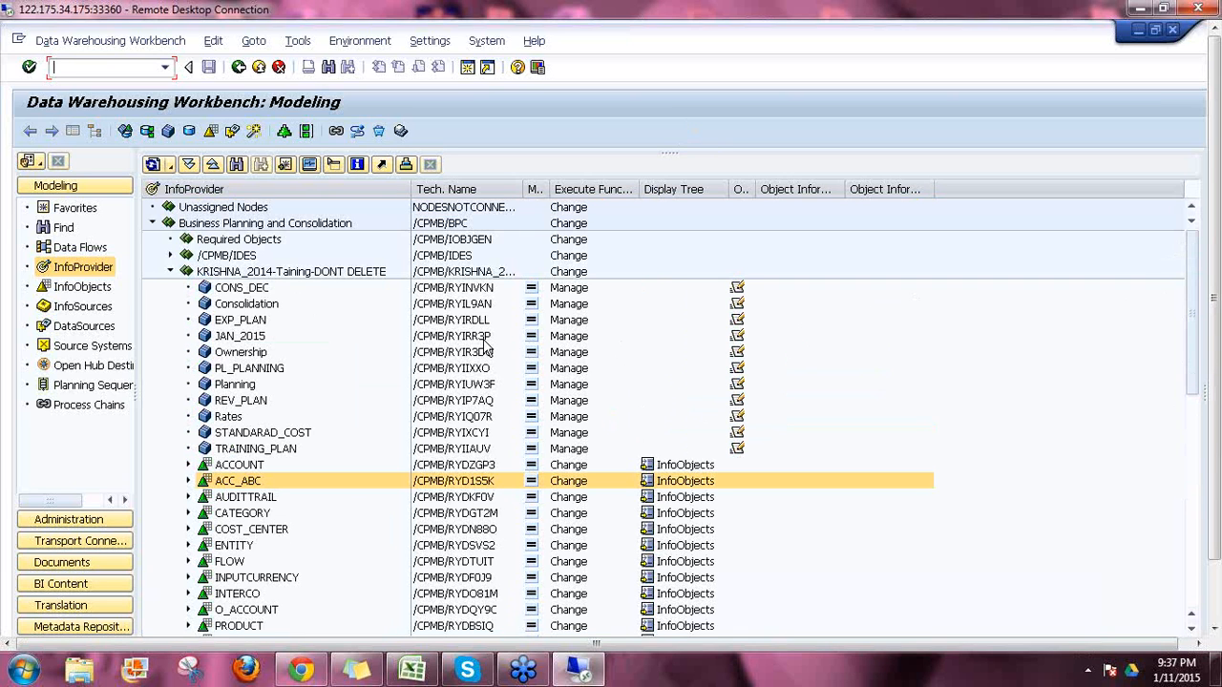
{"action": "left_click", "coordinate": [366, 378]}
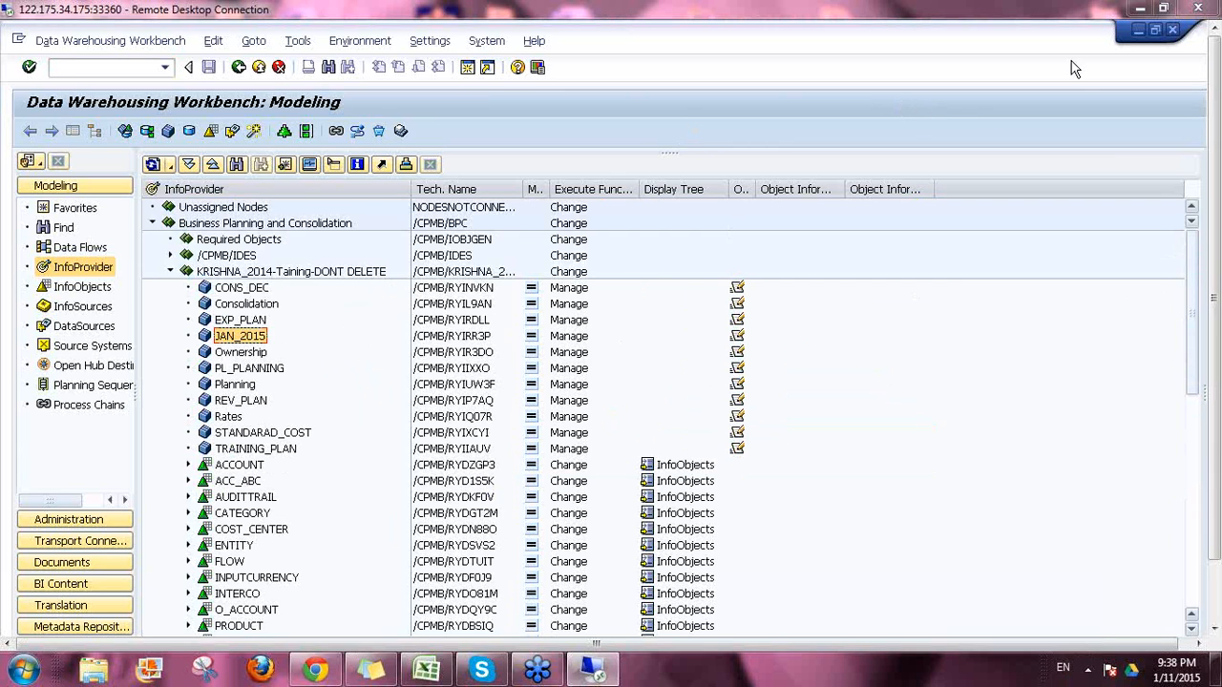
{"action": "left_click", "coordinate": [1138, 31]}
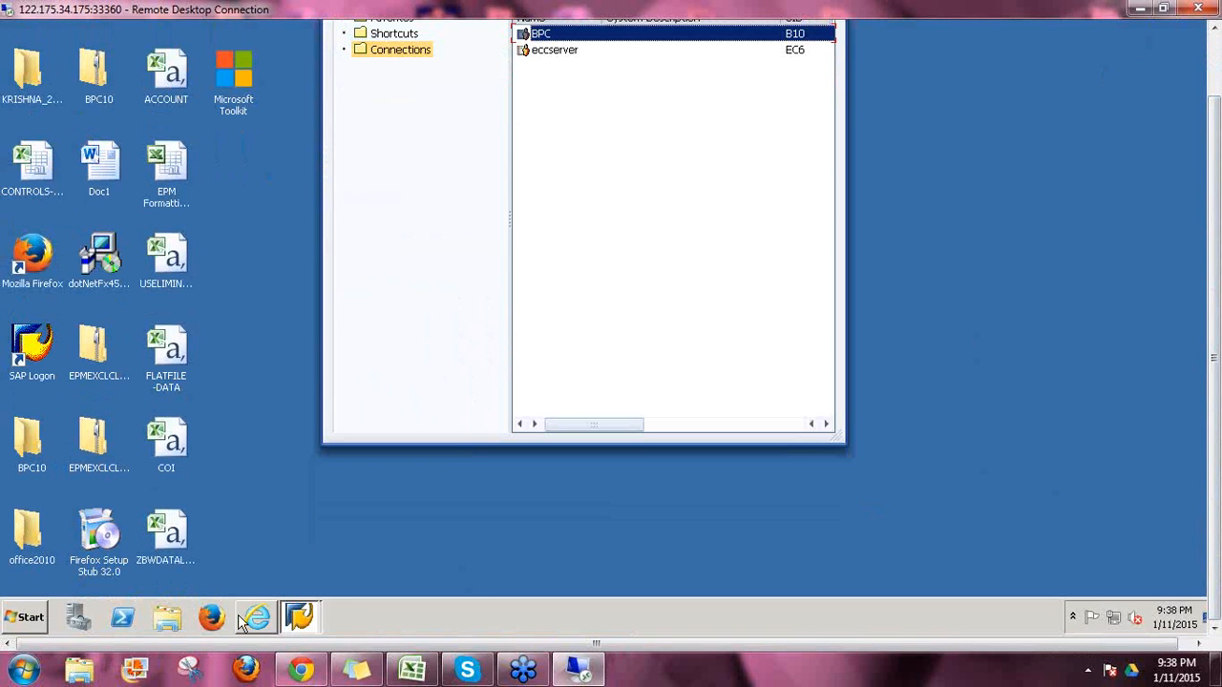
Step: Return to Planning and Consolidation and select ACC_ABC in the Dimensions list
{"action": "mouse_move", "coordinate": [258, 618]}
{"action": "left_click", "coordinate": [322, 580]}
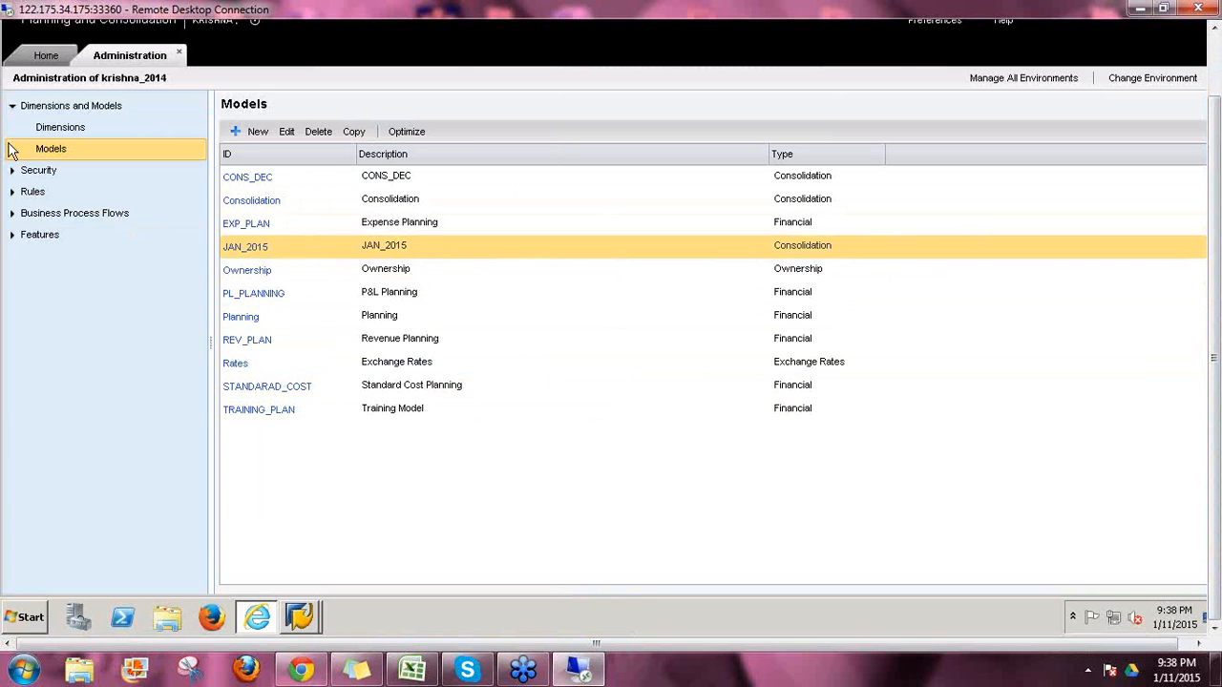
{"action": "left_click", "coordinate": [86, 128]}
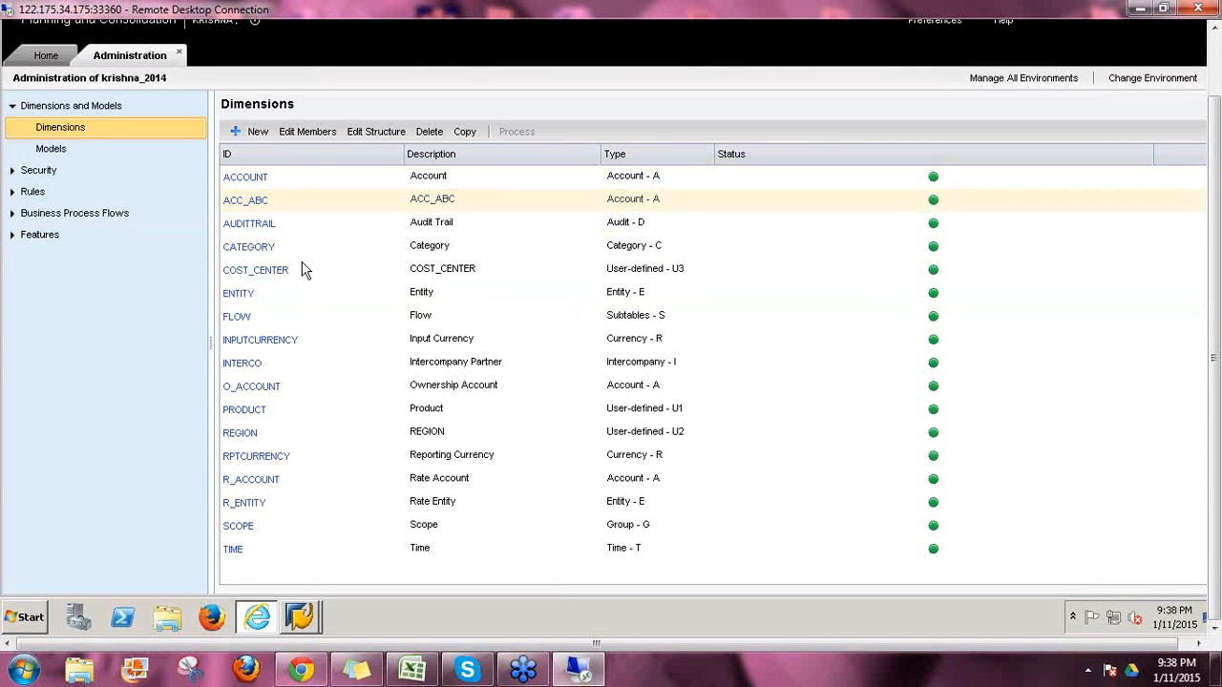
{"action": "left_click", "coordinate": [291, 199]}
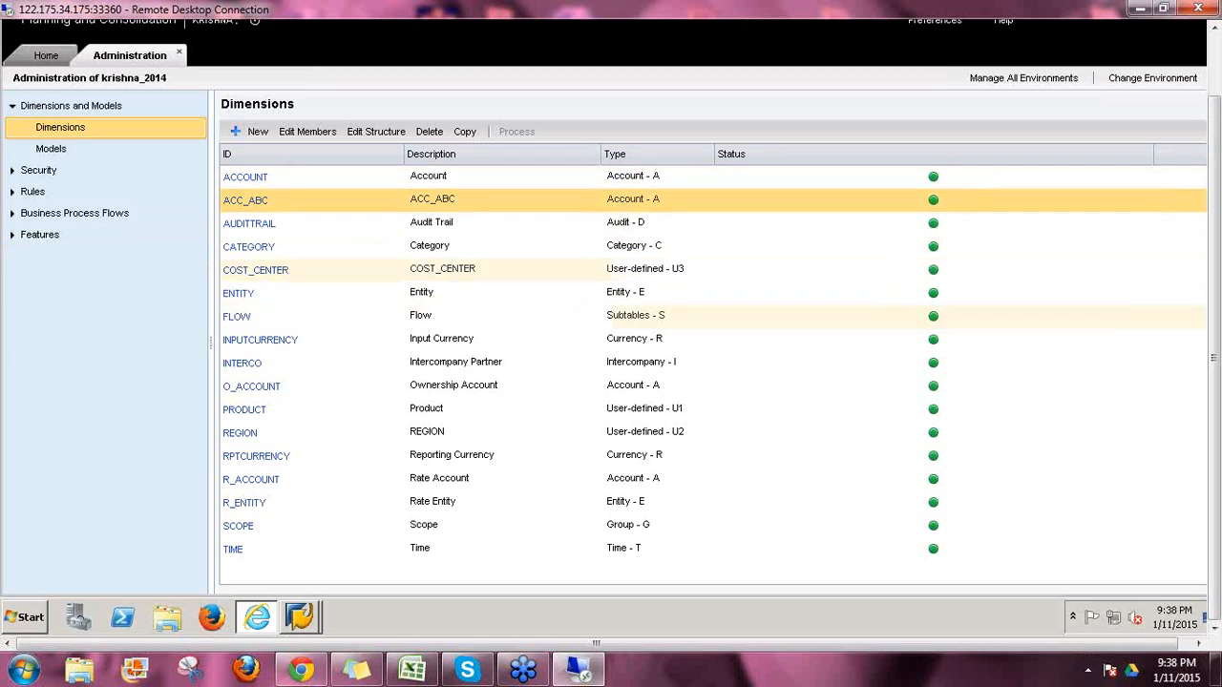
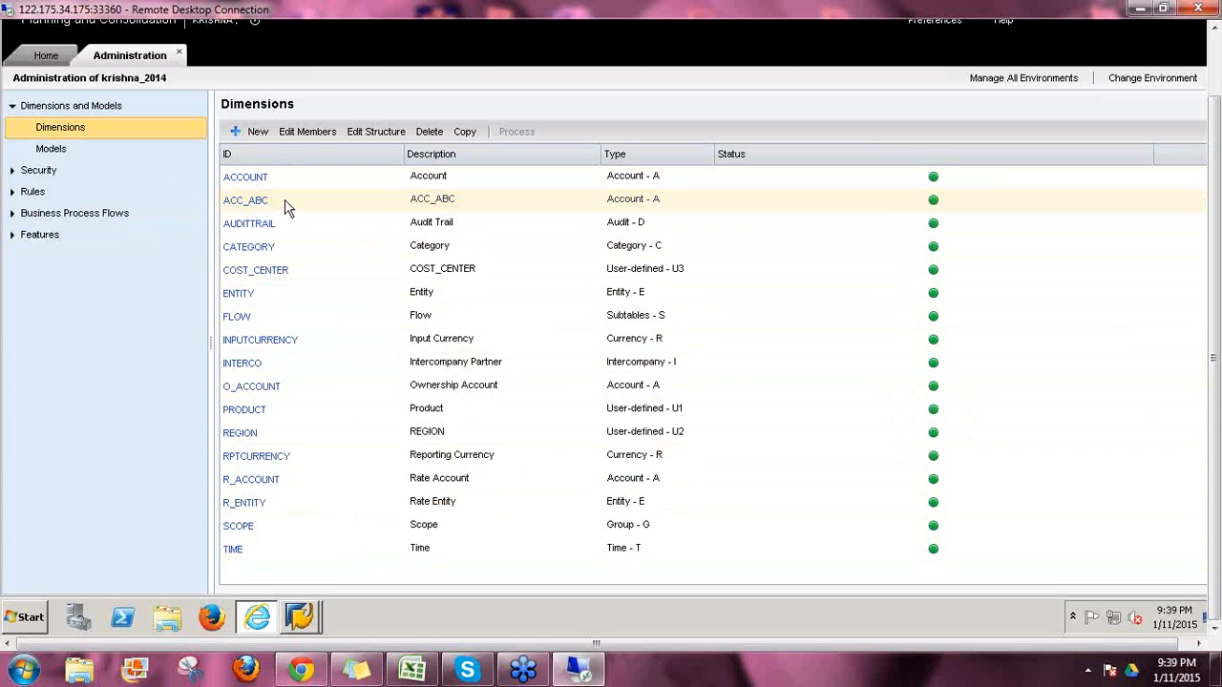
Step: Open the ACC_ABC dimension's members for editing and select the empty ID cell for a new member
{"action": "left_click", "coordinate": [321, 196]}
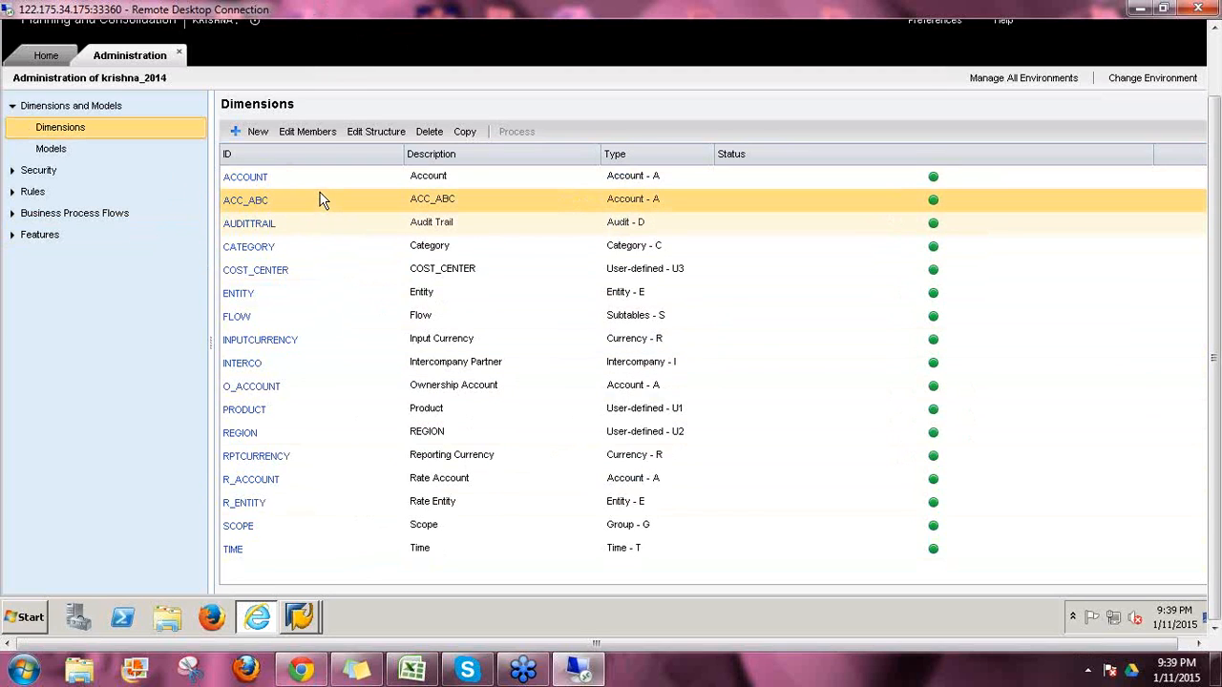
{"action": "left_click", "coordinate": [303, 131]}
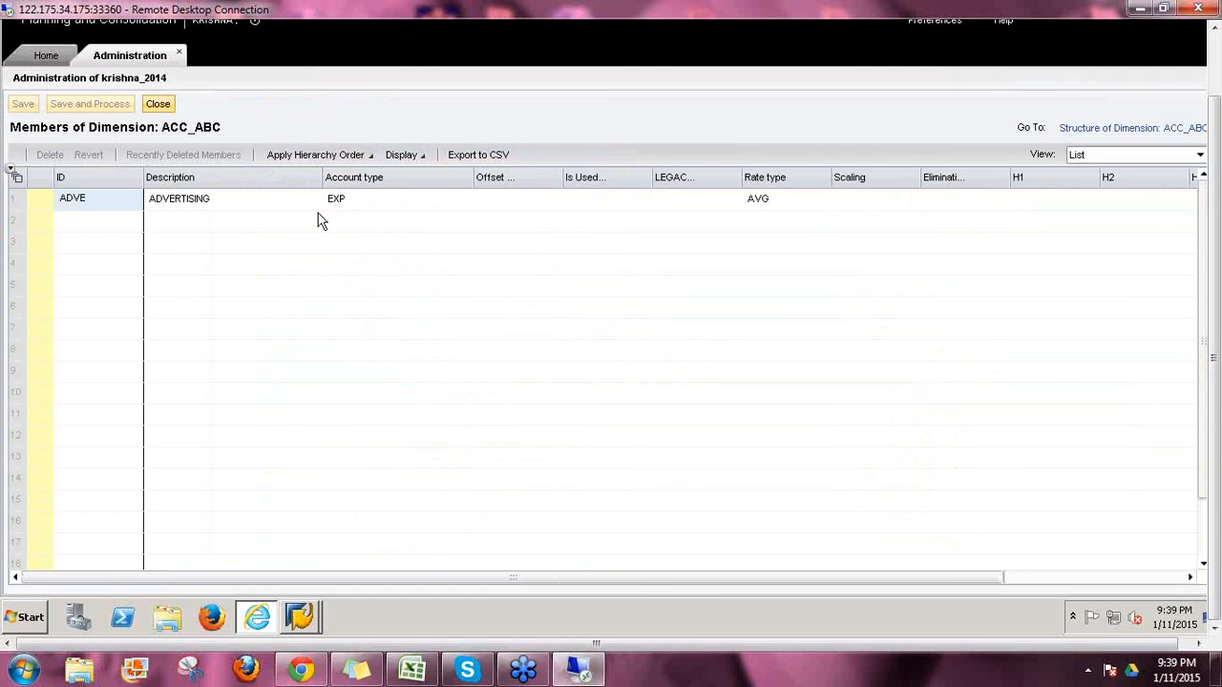
{"action": "left_click", "coordinate": [95, 221]}
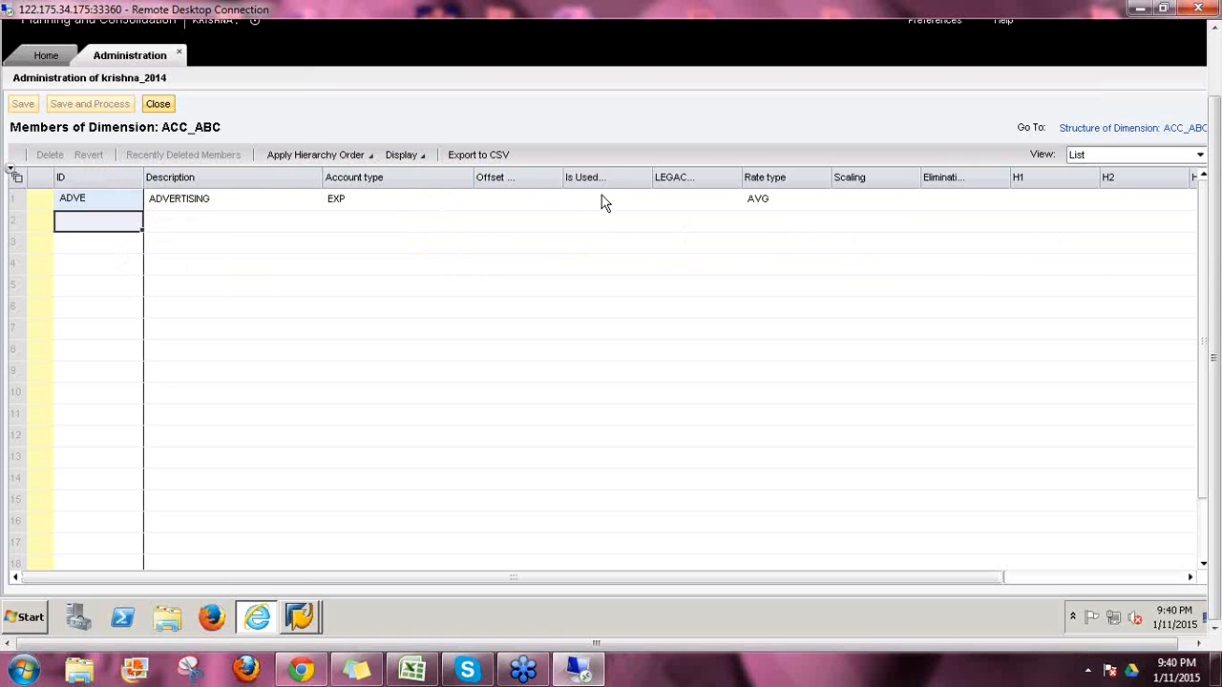
Step: Switch to the ACC_ABC structure page and review its seven properties and hierarchies H1–H4
{"action": "left_click", "coordinate": [1100, 131]}
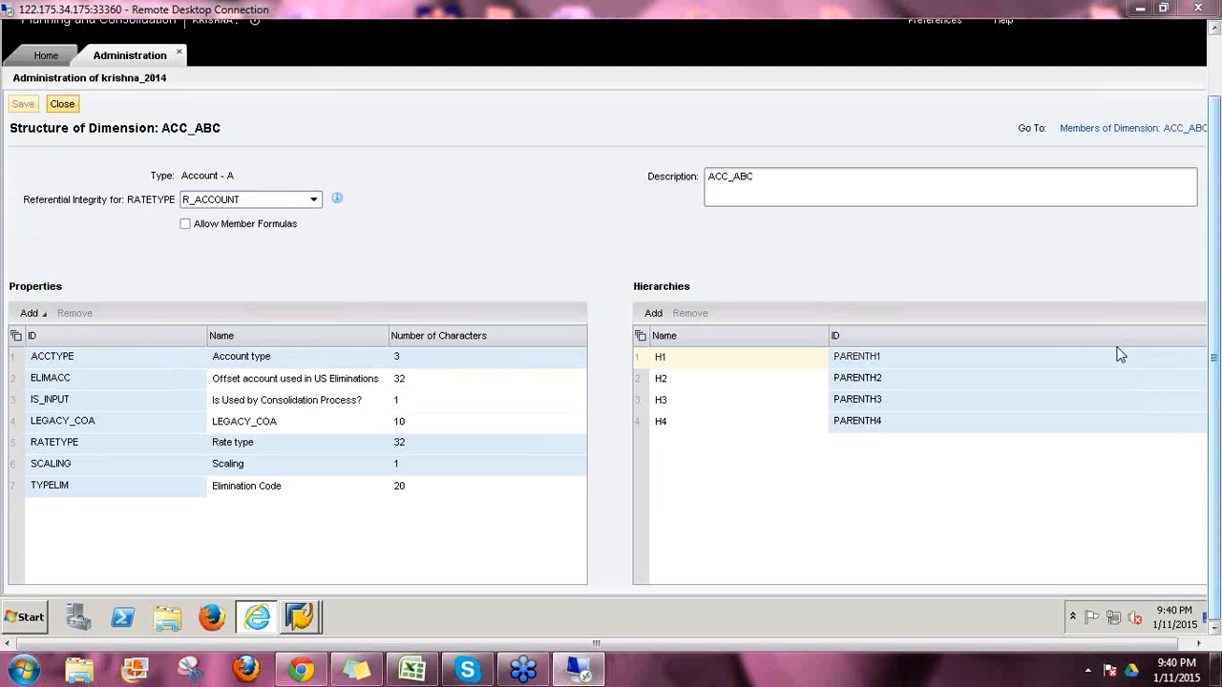
{"action": "mouse_move", "coordinate": [8, 297]}
{"action": "left_mouse_down"}
{"action": "mouse_move", "coordinate": [73, 299]}
{"action": "mouse_move", "coordinate": [59, 270]}
{"action": "mouse_move", "coordinate": [22, 266]}
{"action": "mouse_move", "coordinate": [10, 296]}
{"action": "left_mouse_up"}
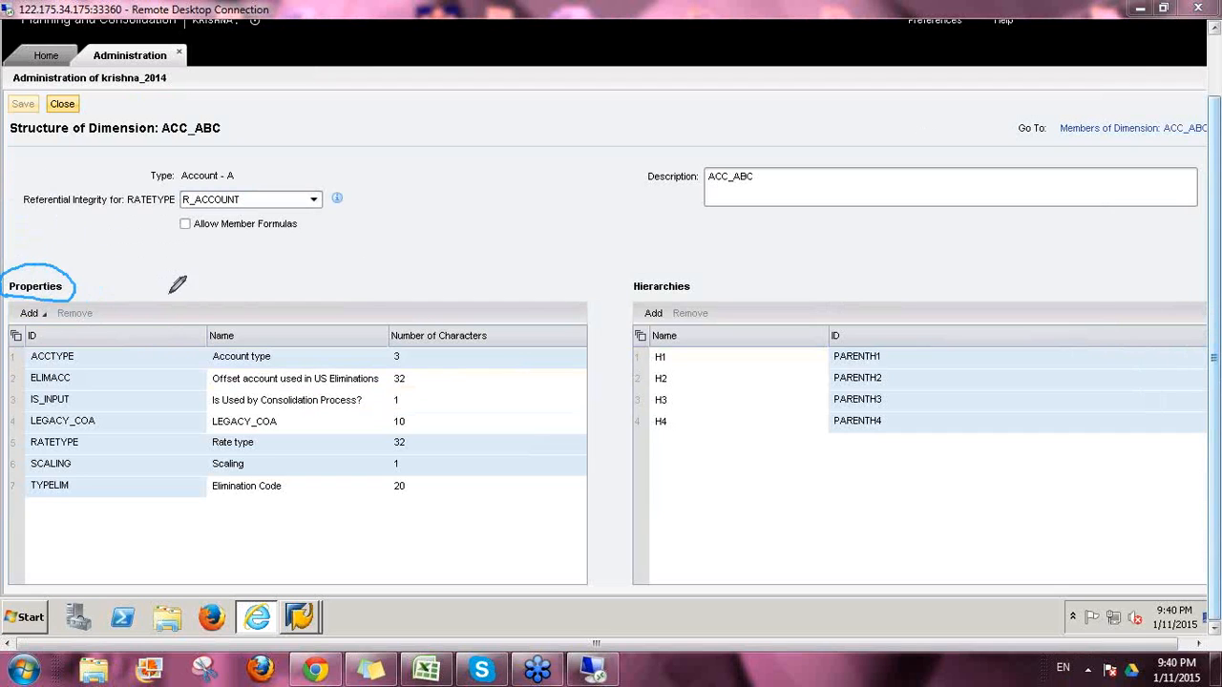
{"action": "left_click_drag", "start_coordinate": [180, 188], "coordinate": [233, 184]}
{"action": "mouse_move", "coordinate": [28, 364]}
{"action": "left_mouse_down"}
{"action": "mouse_move", "coordinate": [426, 363]}
{"action": "mouse_move", "coordinate": [458, 301]}
{"action": "left_mouse_up"}
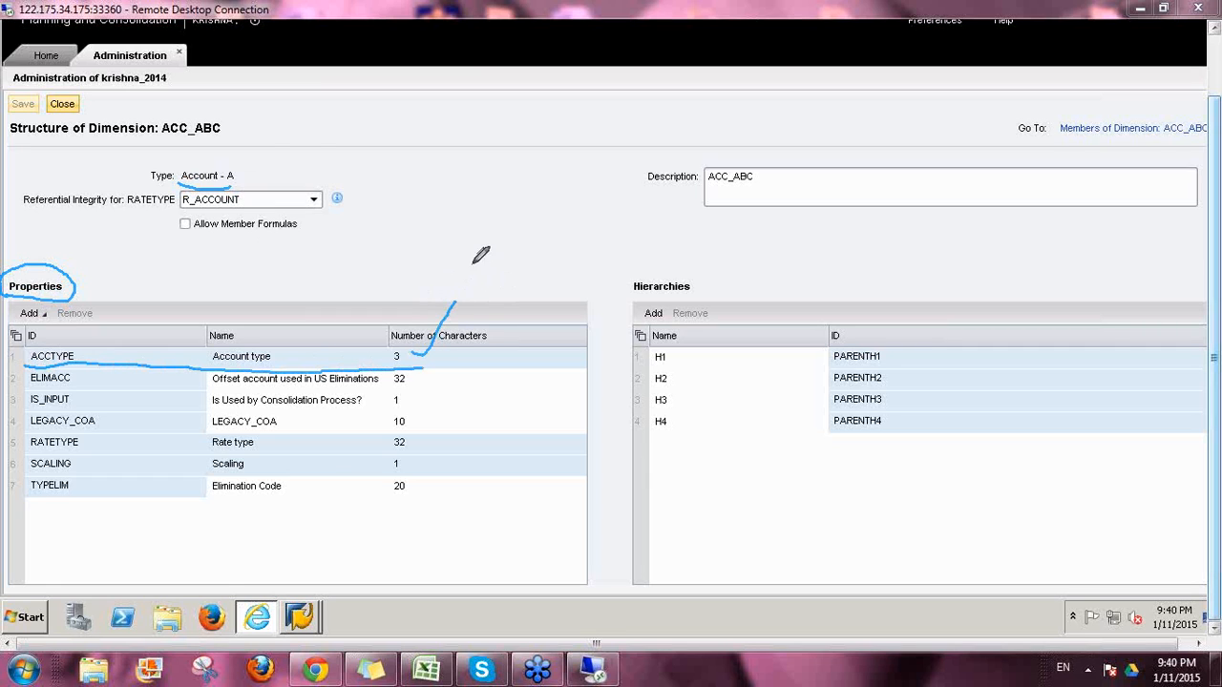
{"action": "left_click_drag", "start_coordinate": [205, 167], "coordinate": [231, 146]}
{"action": "mouse_move", "coordinate": [446, 430]}
{"action": "left_mouse_down"}
{"action": "mouse_move", "coordinate": [413, 446]}
{"action": "mouse_move", "coordinate": [458, 440]}
{"action": "left_mouse_up"}
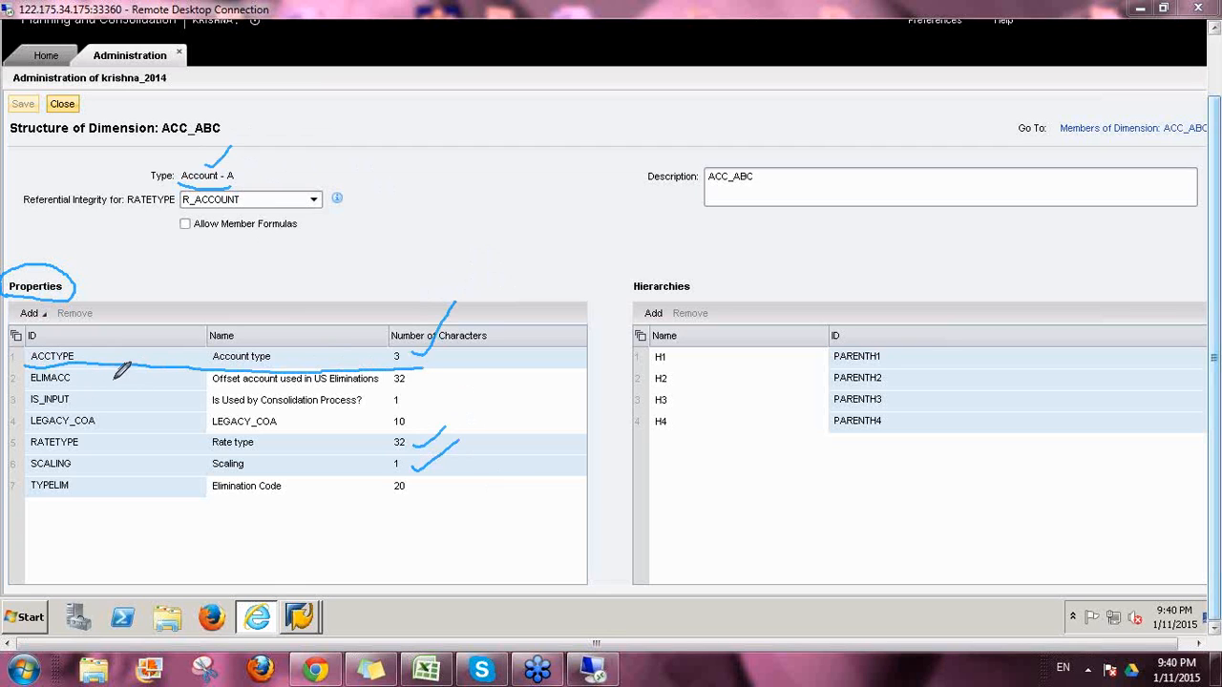
{"action": "left_click_drag", "start_coordinate": [413, 378], "coordinate": [450, 362]}
{"action": "left_click_drag", "start_coordinate": [415, 402], "coordinate": [465, 390]}
{"action": "left_click_drag", "start_coordinate": [417, 488], "coordinate": [475, 471]}
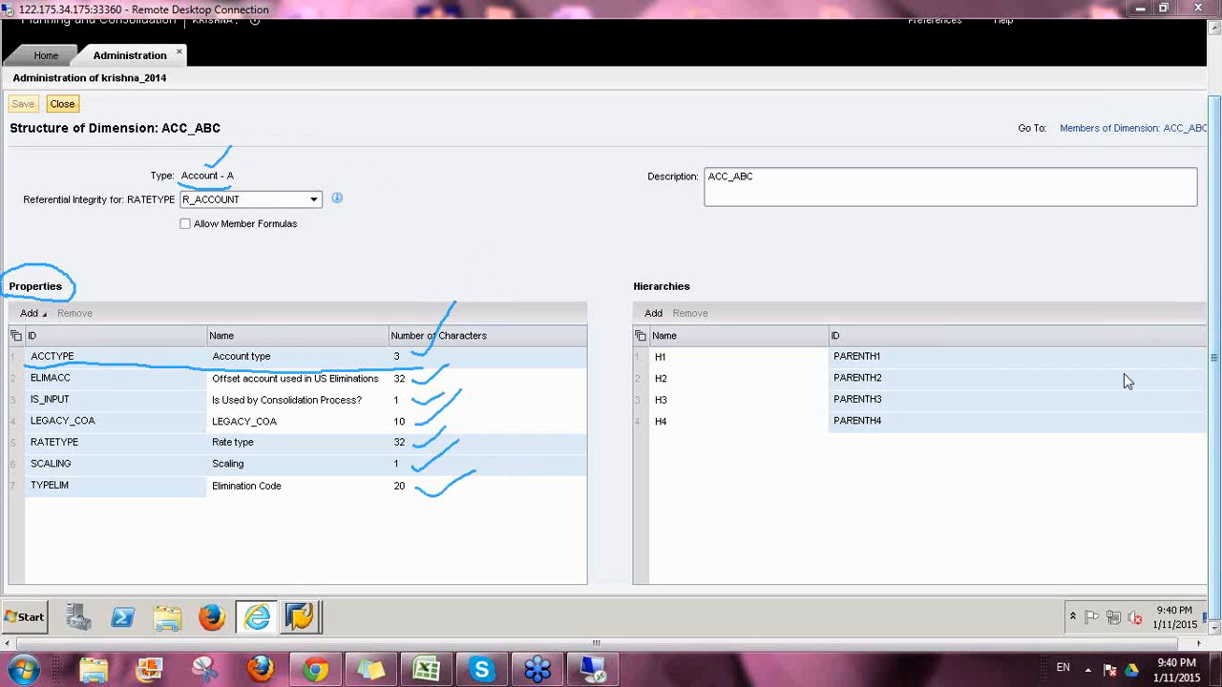
{"action": "left_click", "coordinate": [1087, 416]}
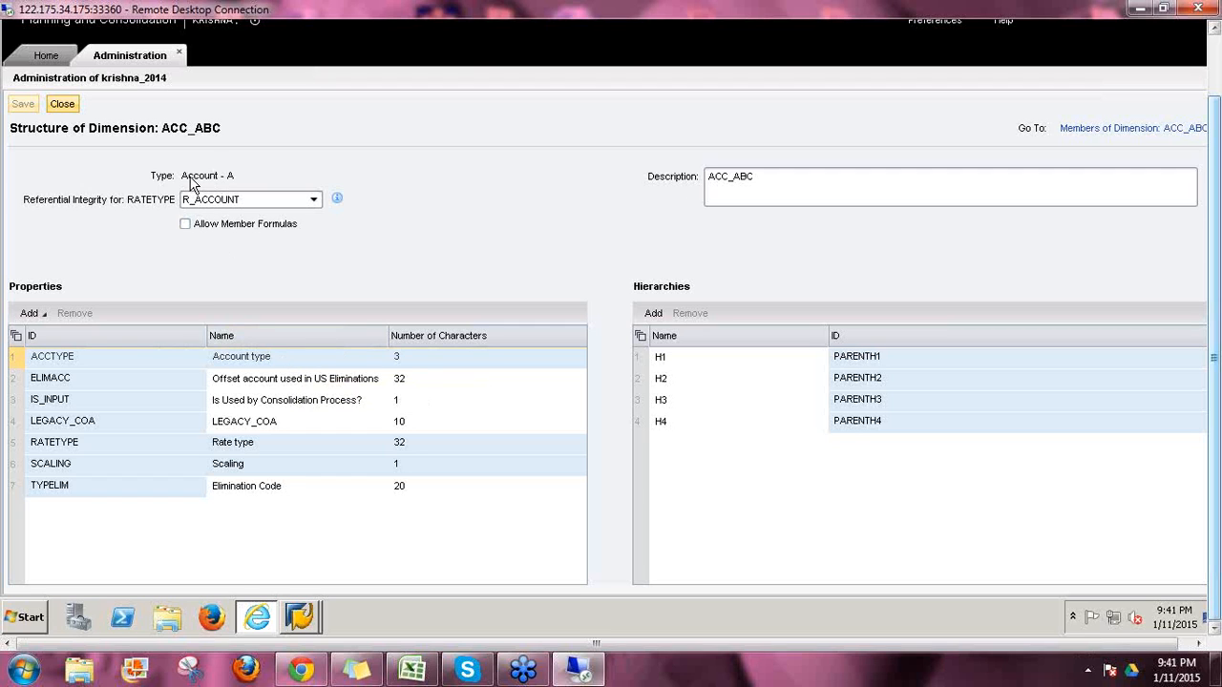
Step: Delete the ELIMACC property, save the ACC_ABC structure, and go to its member list
{"action": "left_click", "coordinate": [13, 380]}
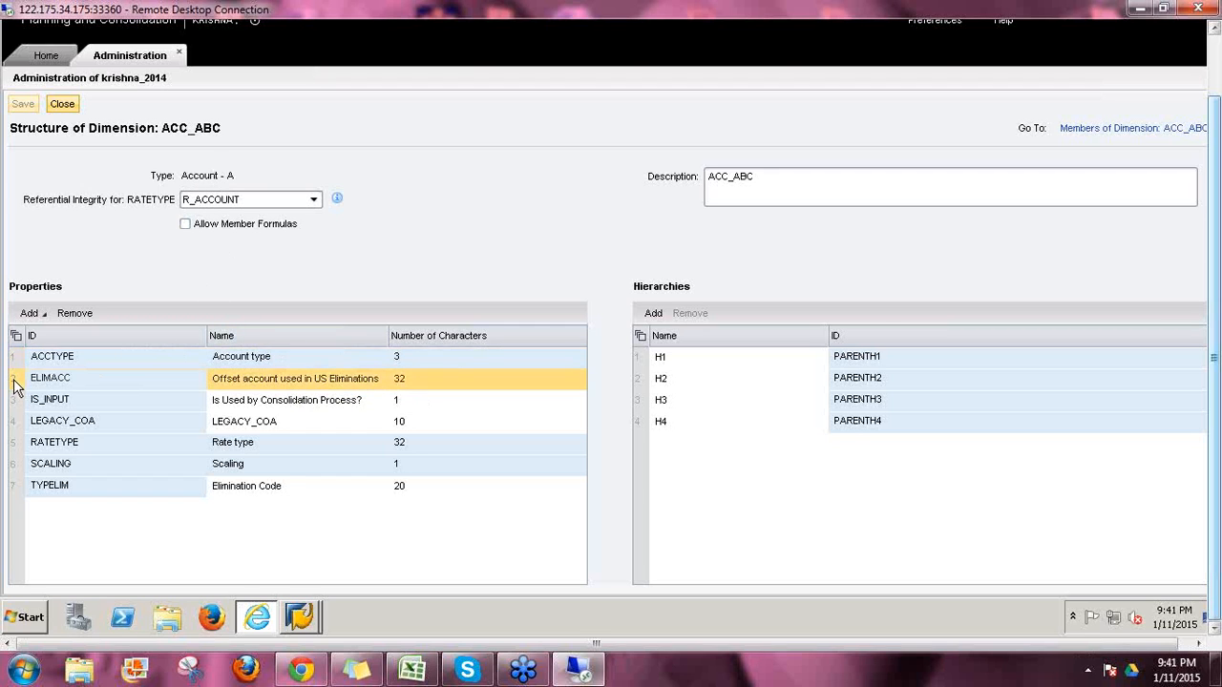
{"action": "left_click", "coordinate": [68, 315]}
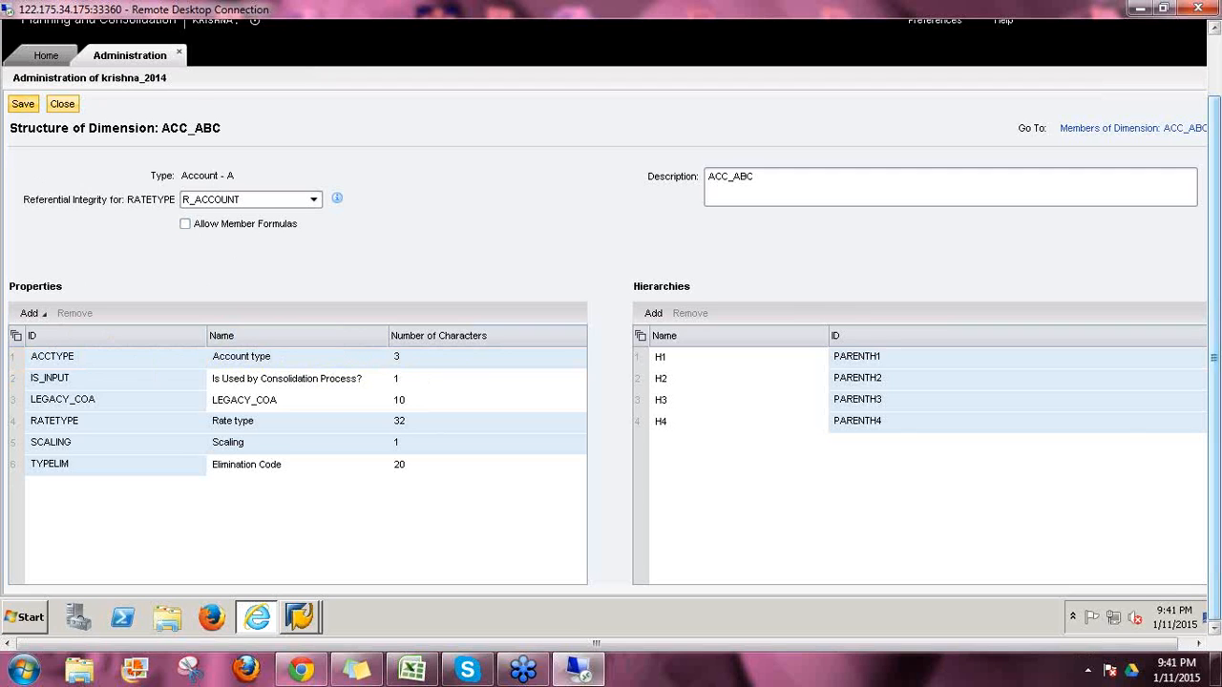
{"action": "left_click", "coordinate": [23, 104]}
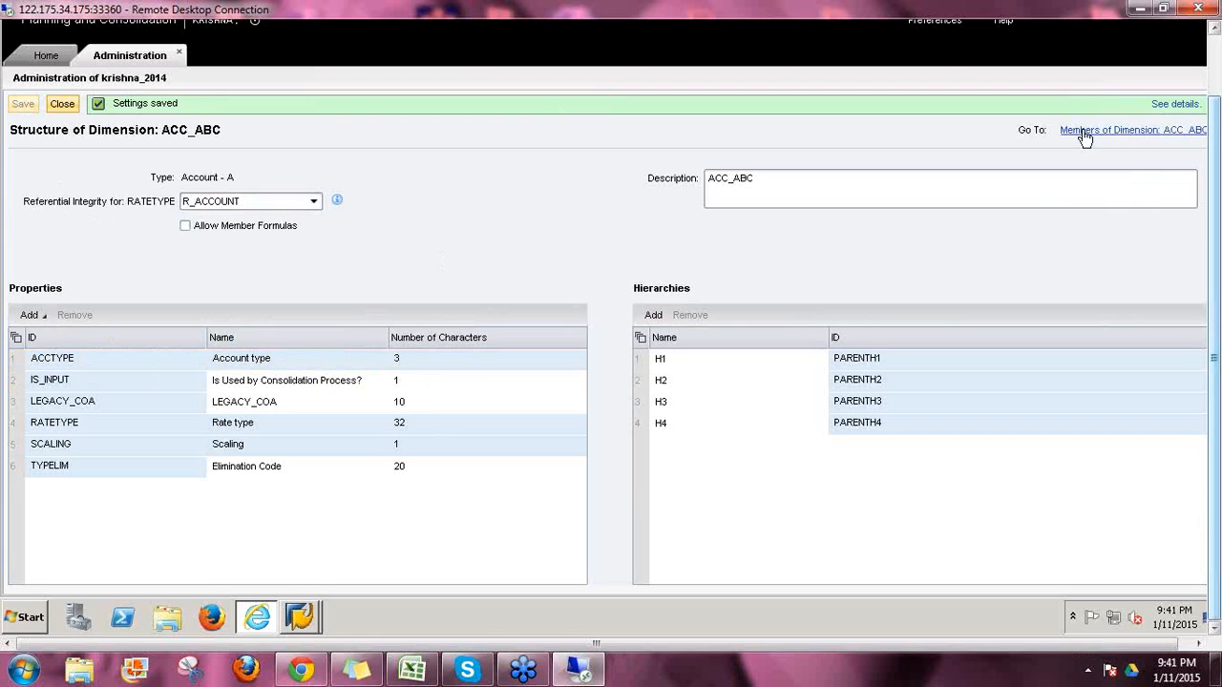
{"action": "left_click", "coordinate": [1085, 133]}
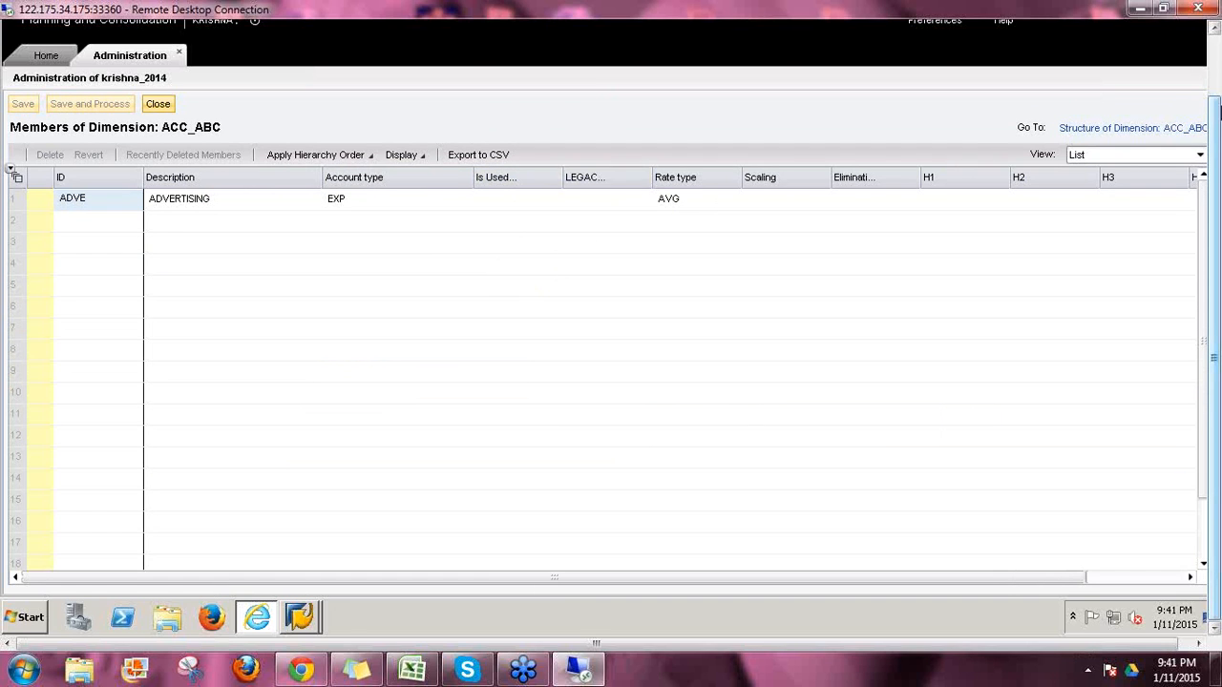
Step: Return to the ACC_ABC dimension structure page
{"action": "left_click", "coordinate": [1117, 130]}
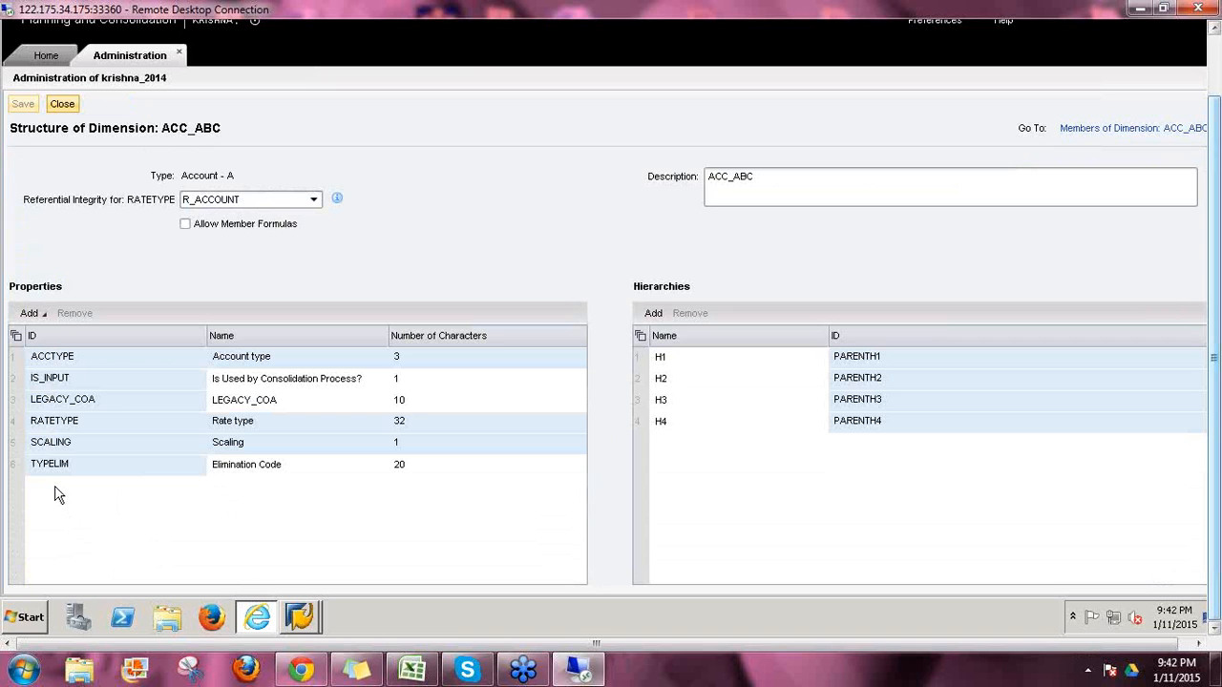
Step: Add a new property with ID and name GAAP, 10 characters long
{"action": "left_click", "coordinate": [44, 315]}
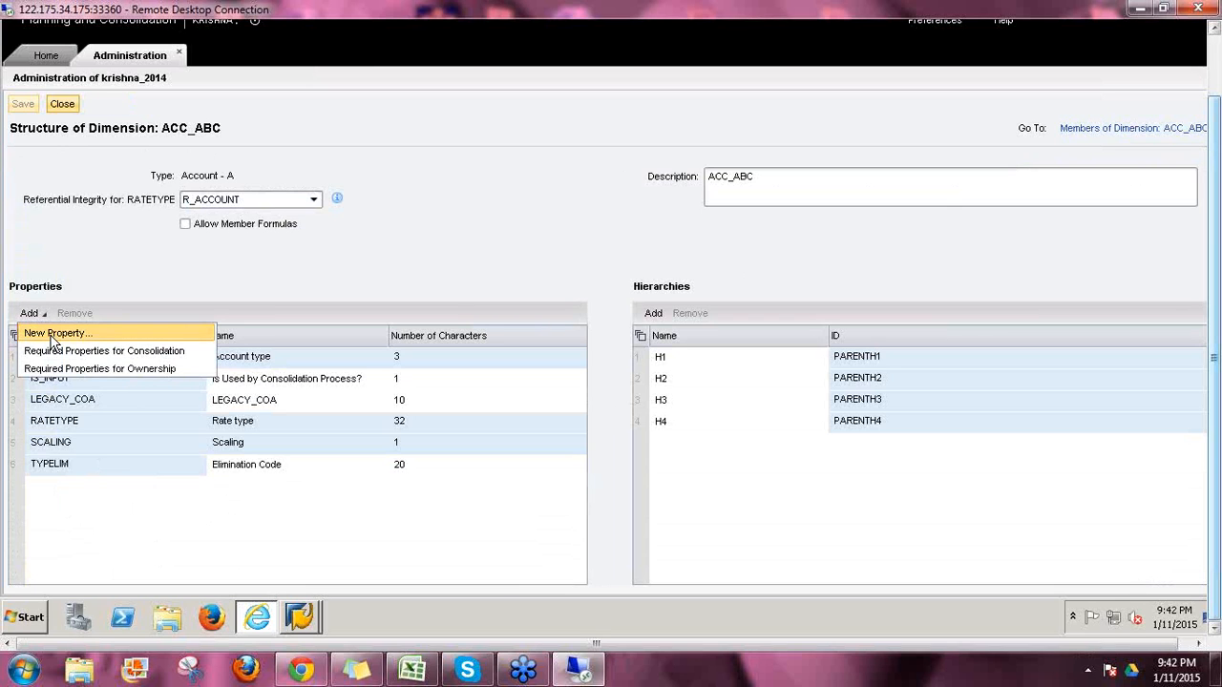
{"action": "left_click", "coordinate": [52, 336]}
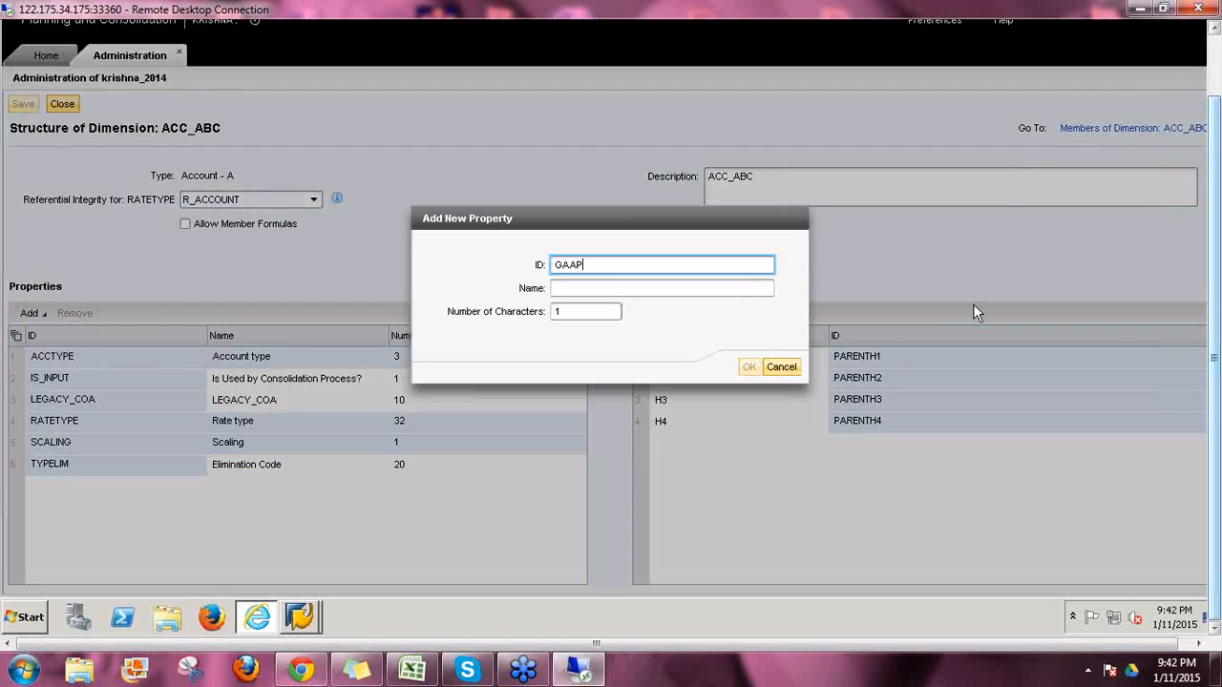
{"action": "key", "text": "ctrl+a"}
{"action": "key", "text": "ctrl+c"}
{"action": "key", "text": "Tab"}
{"action": "key", "text": "ctrl+v"}
{"action": "key", "text": "Tab"}
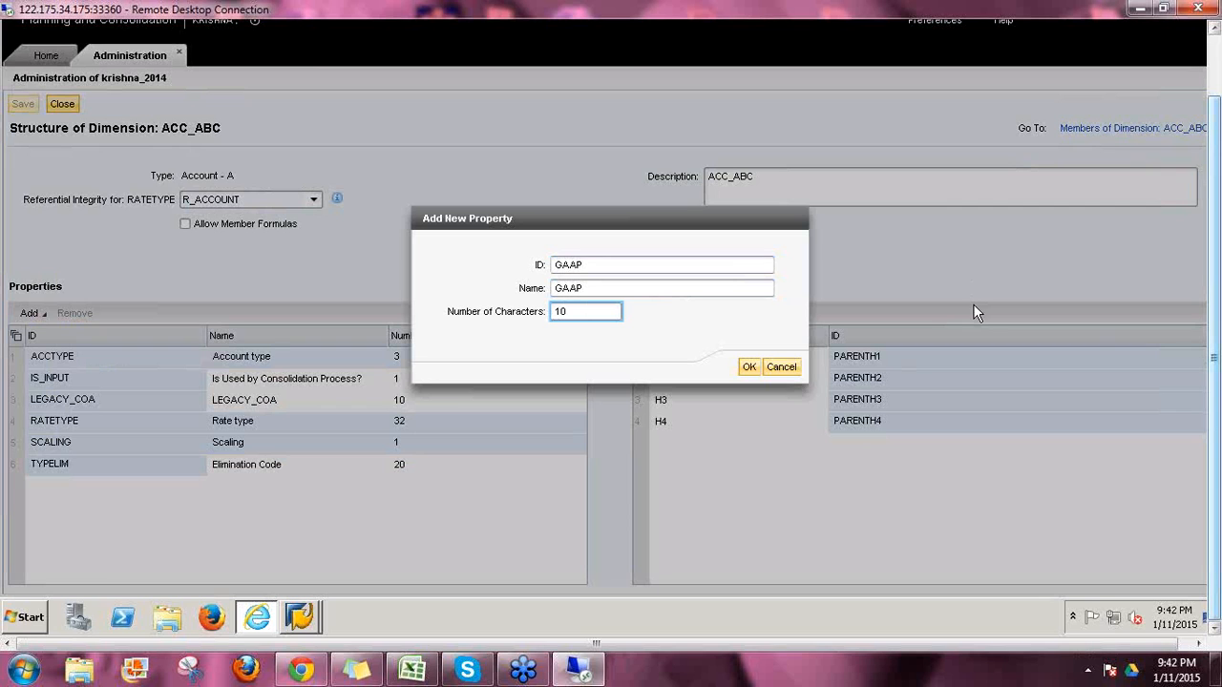
{"action": "left_click", "coordinate": [749, 366]}
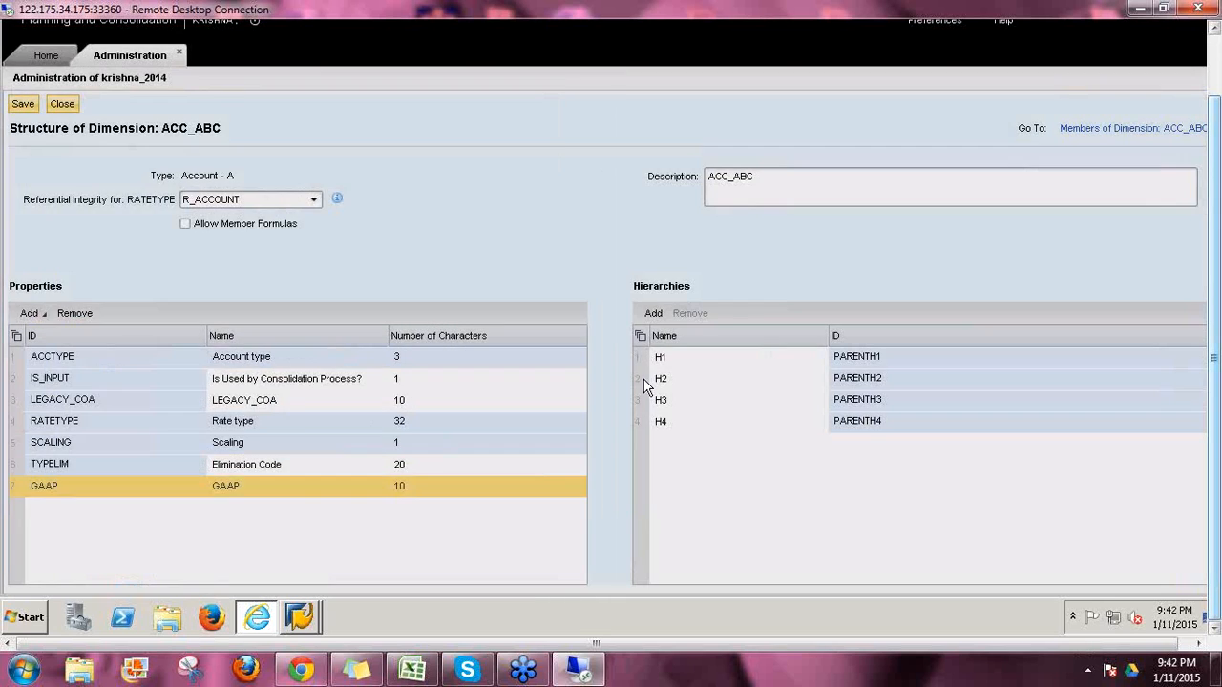
Step: Select hierarchies H2–H4, then H1 through H4, in the hierarchy list
{"action": "left_click", "coordinate": [645, 380]}
{"action": "left_click", "coordinate": [643, 407], "text": "ctrl"}
{"action": "left_click", "coordinate": [649, 424], "text": "ctrl"}
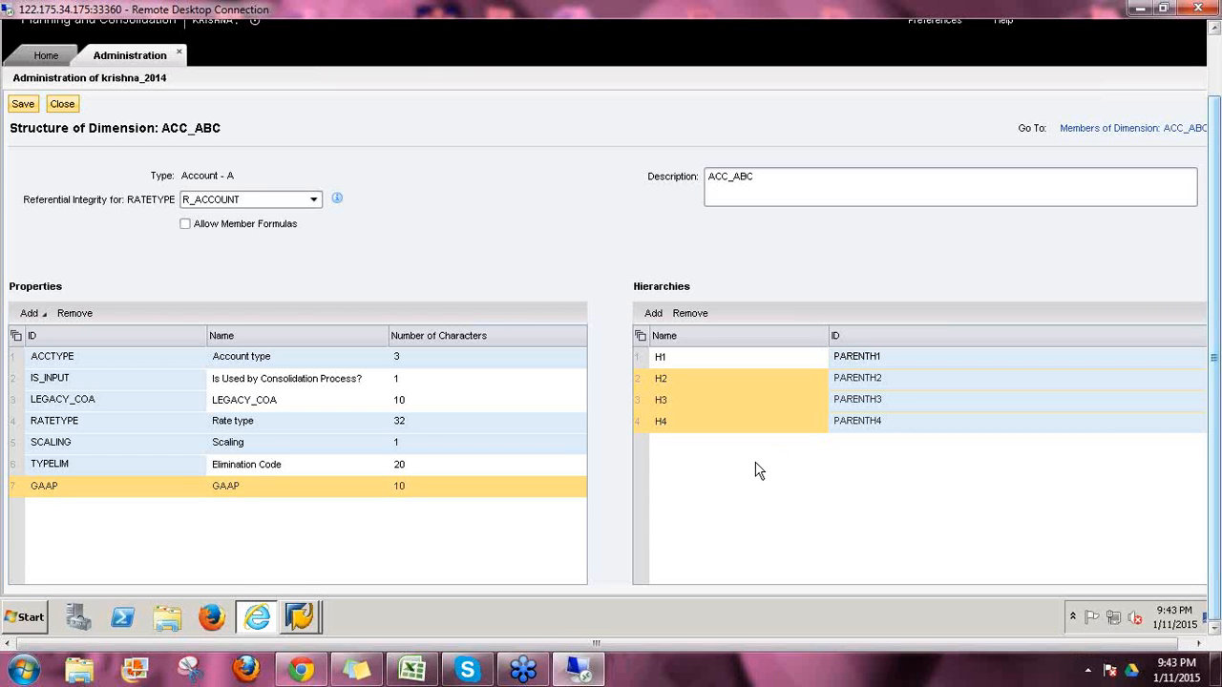
{"action": "left_click", "coordinate": [849, 361]}
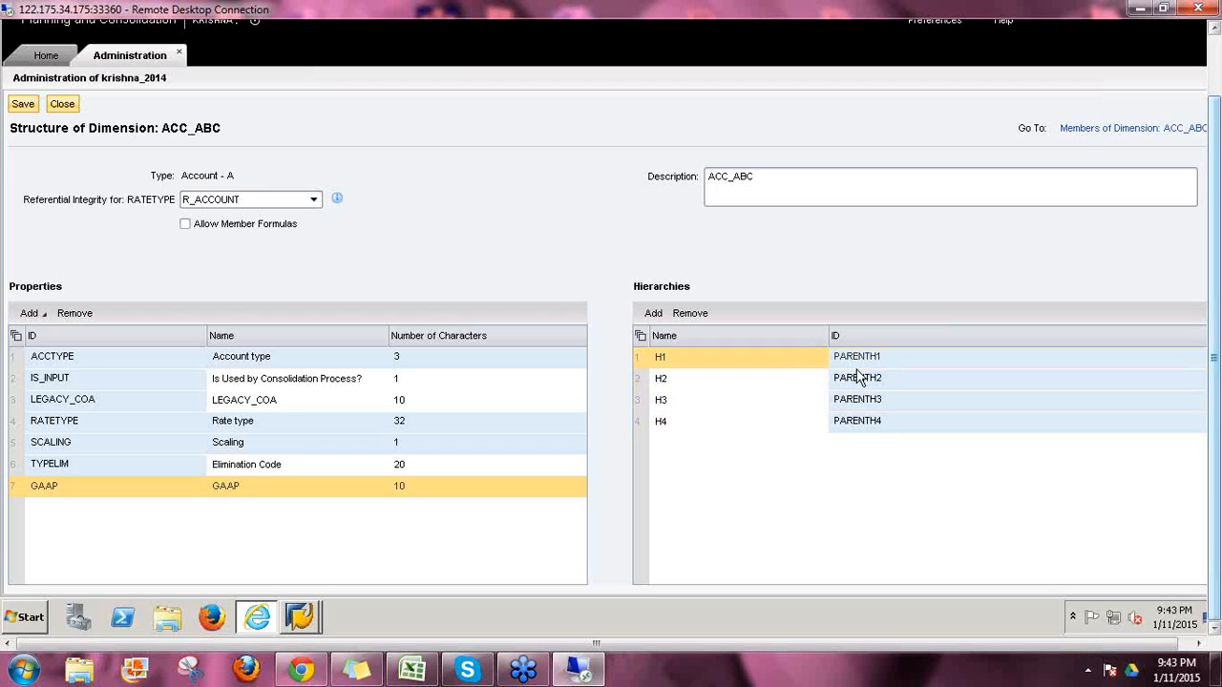
{"action": "left_click", "coordinate": [857, 379]}
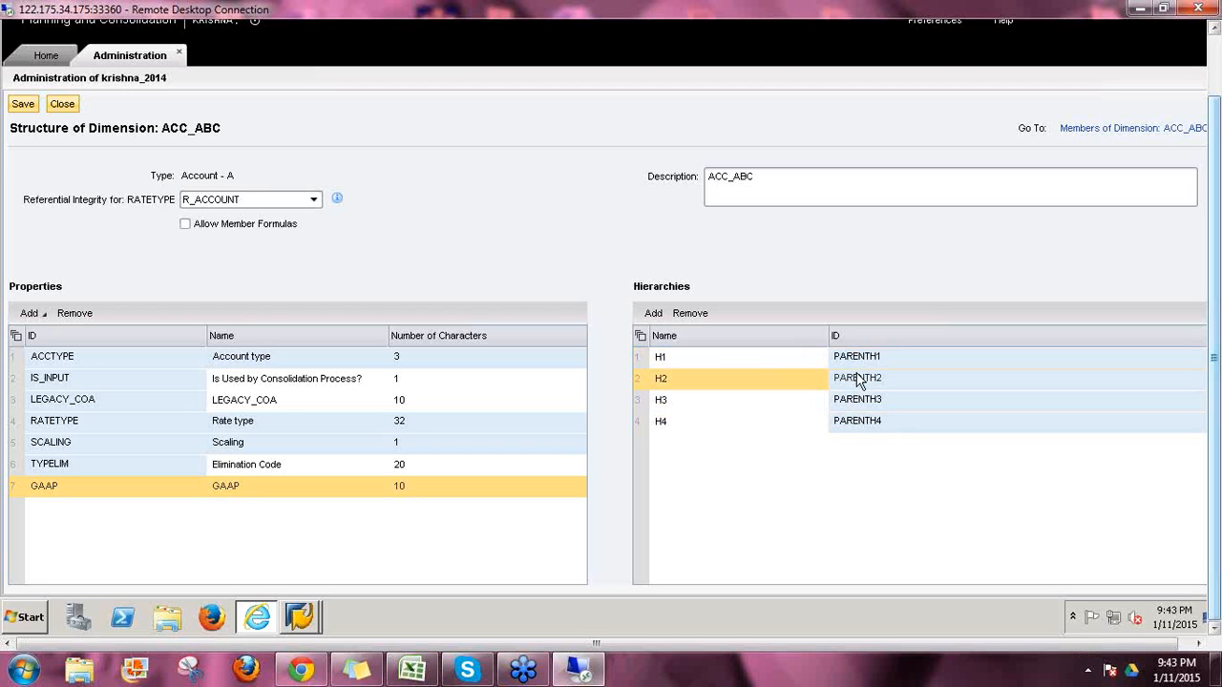
{"action": "left_click", "coordinate": [864, 401]}
{"action": "left_click", "coordinate": [871, 423]}
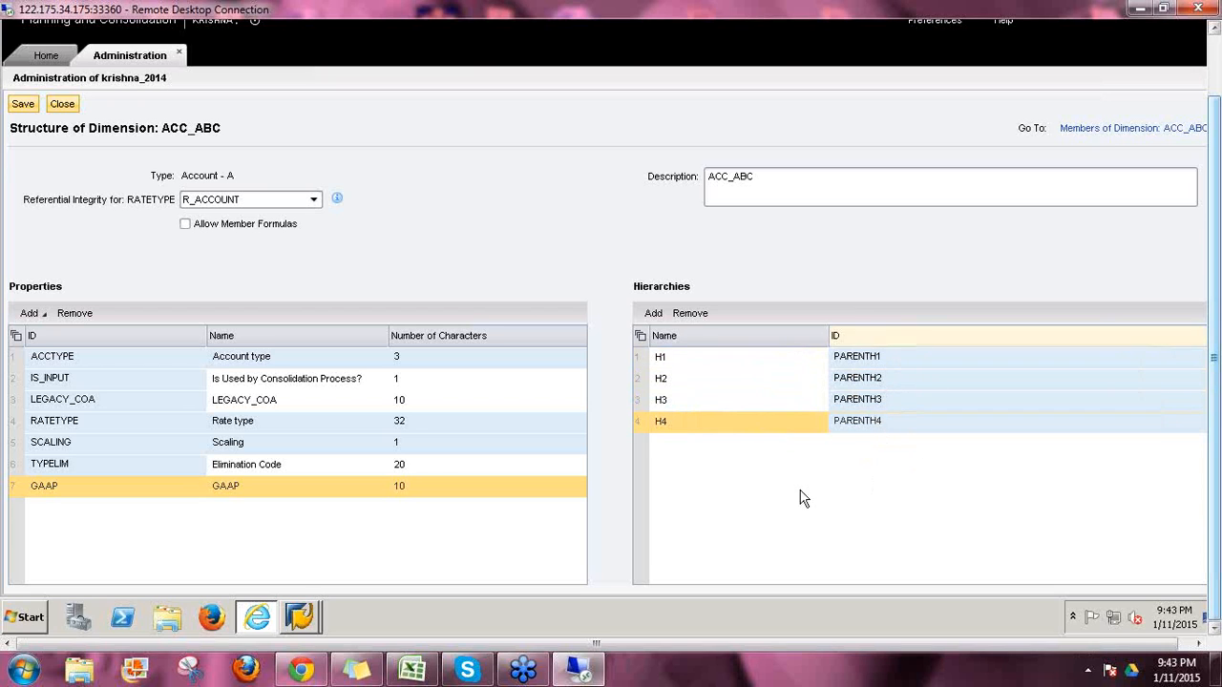
Step: Delete the IS_INPUT property, leaving six properties ending with GAAP
{"action": "left_click", "coordinate": [711, 421]}
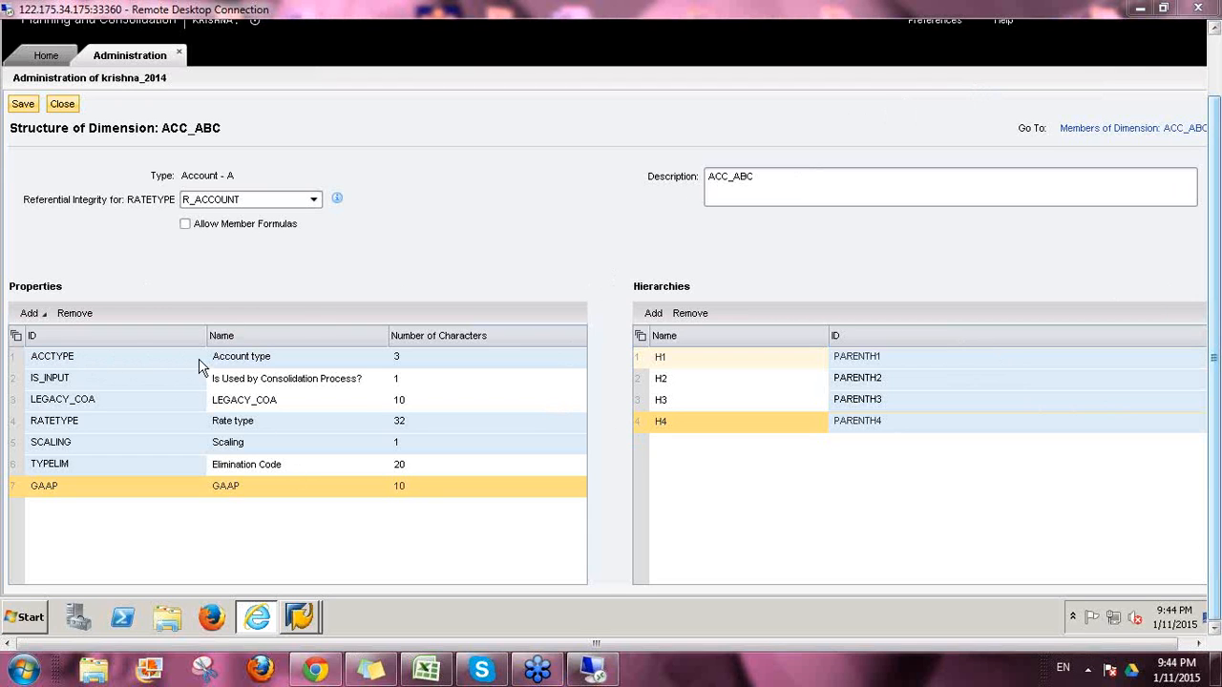
{"action": "left_click", "coordinate": [42, 314]}
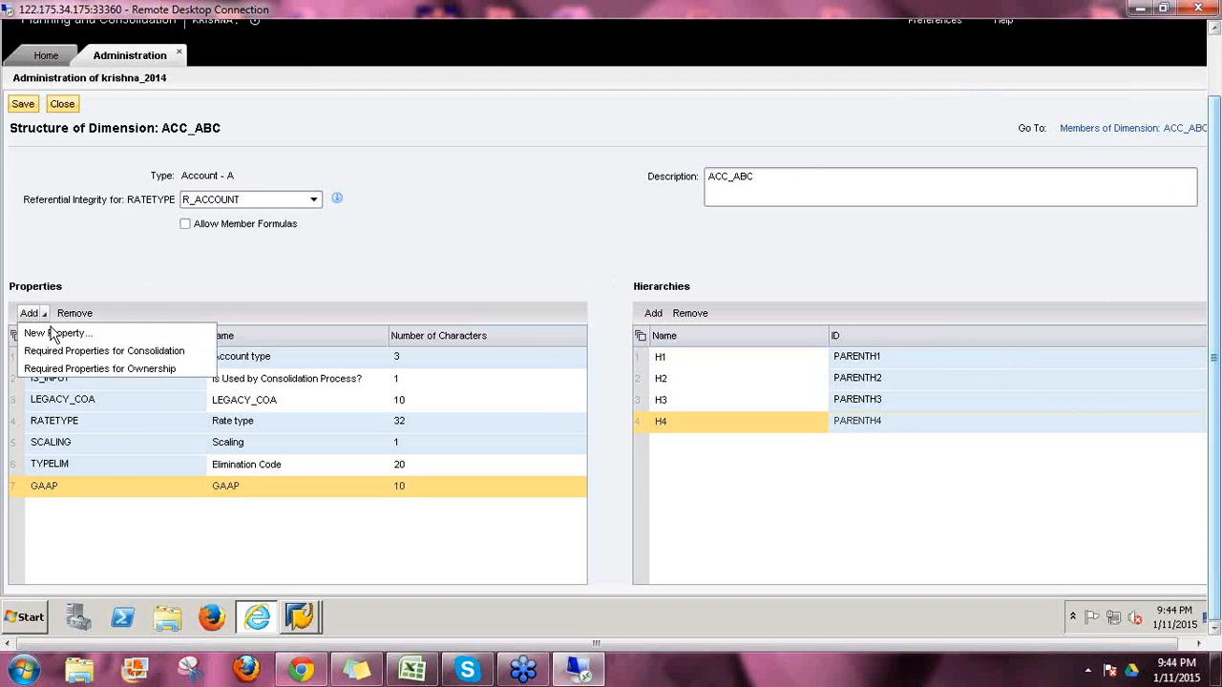
{"action": "left_click", "coordinate": [241, 489]}
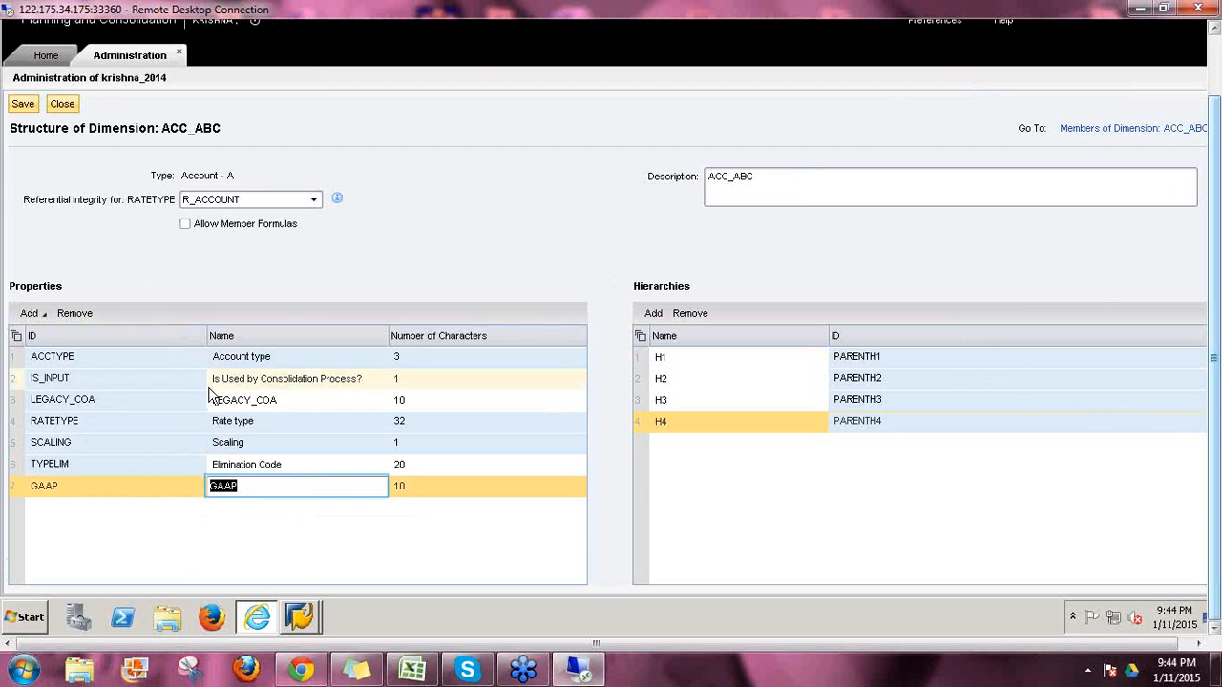
{"action": "left_click", "coordinate": [21, 380]}
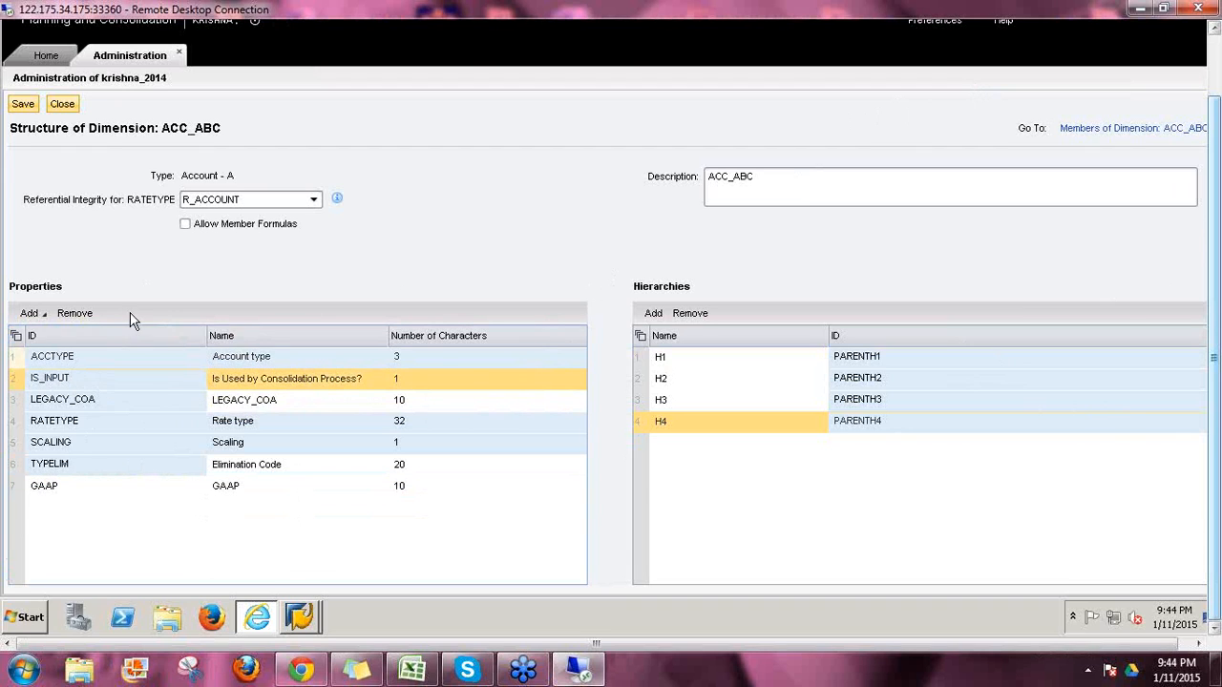
{"action": "left_click", "coordinate": [75, 313]}
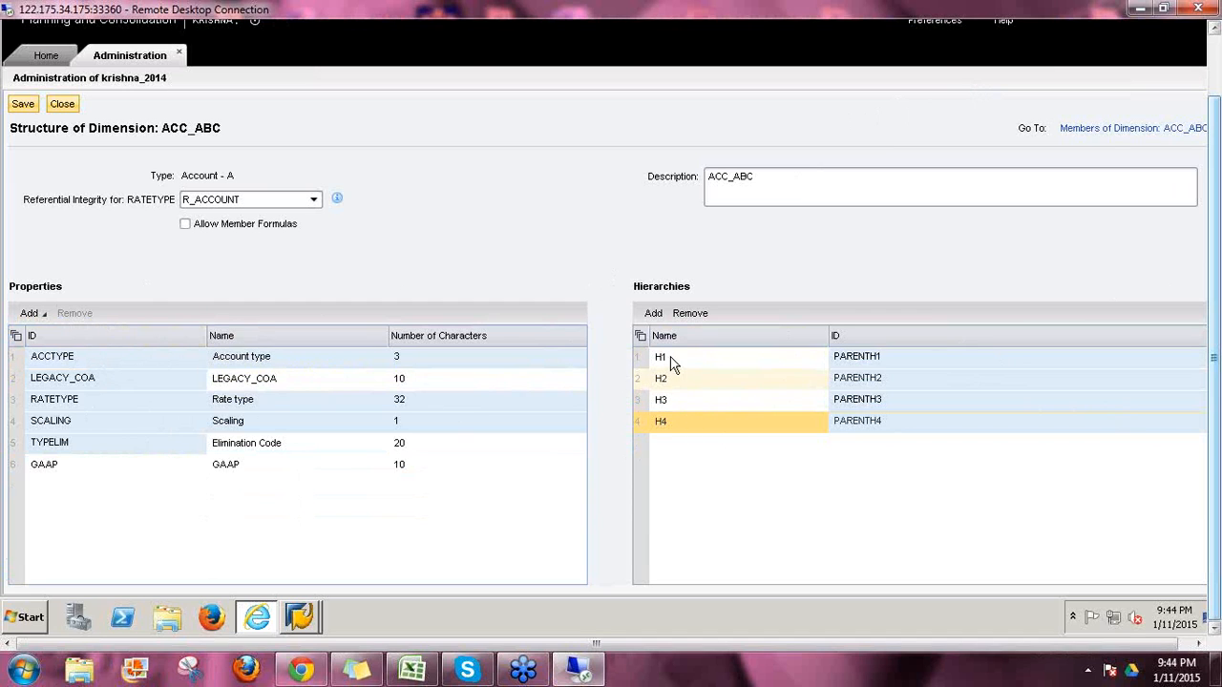
{"action": "left_click", "coordinate": [674, 420]}
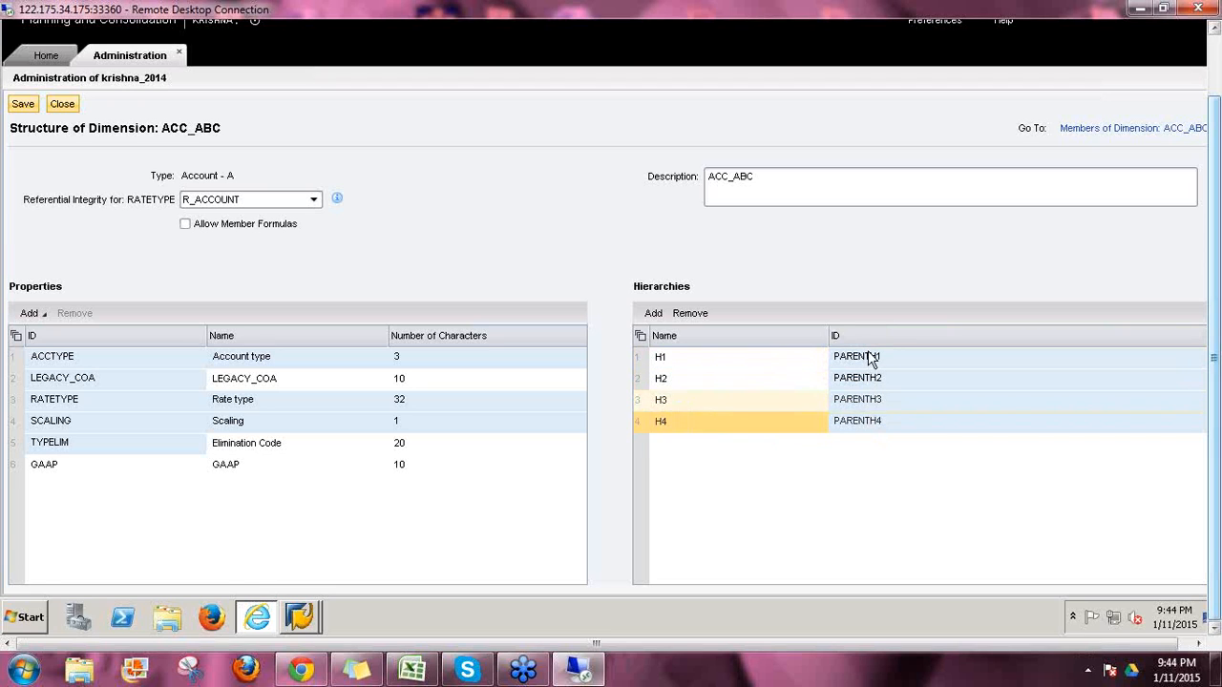
Step: Add hierarchy H5 mapped to PARENTH5 and save the ACC_ABC structure
{"action": "double_click", "coordinate": [671, 380]}
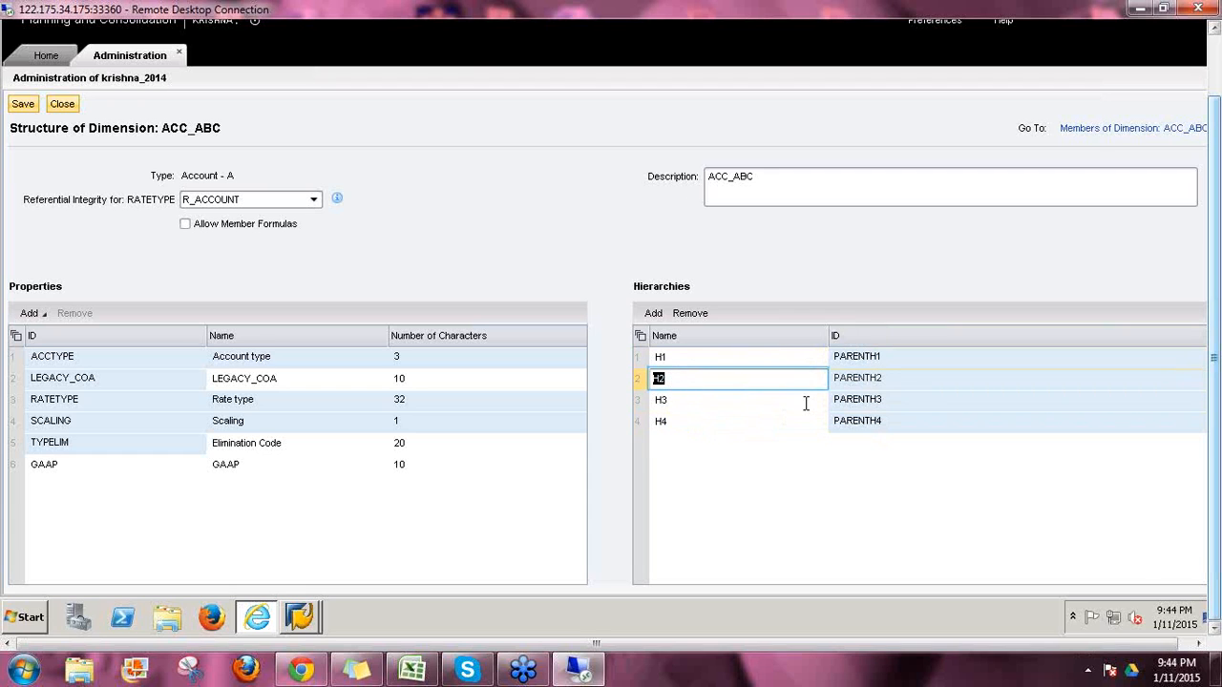
{"action": "left_click", "coordinate": [875, 386]}
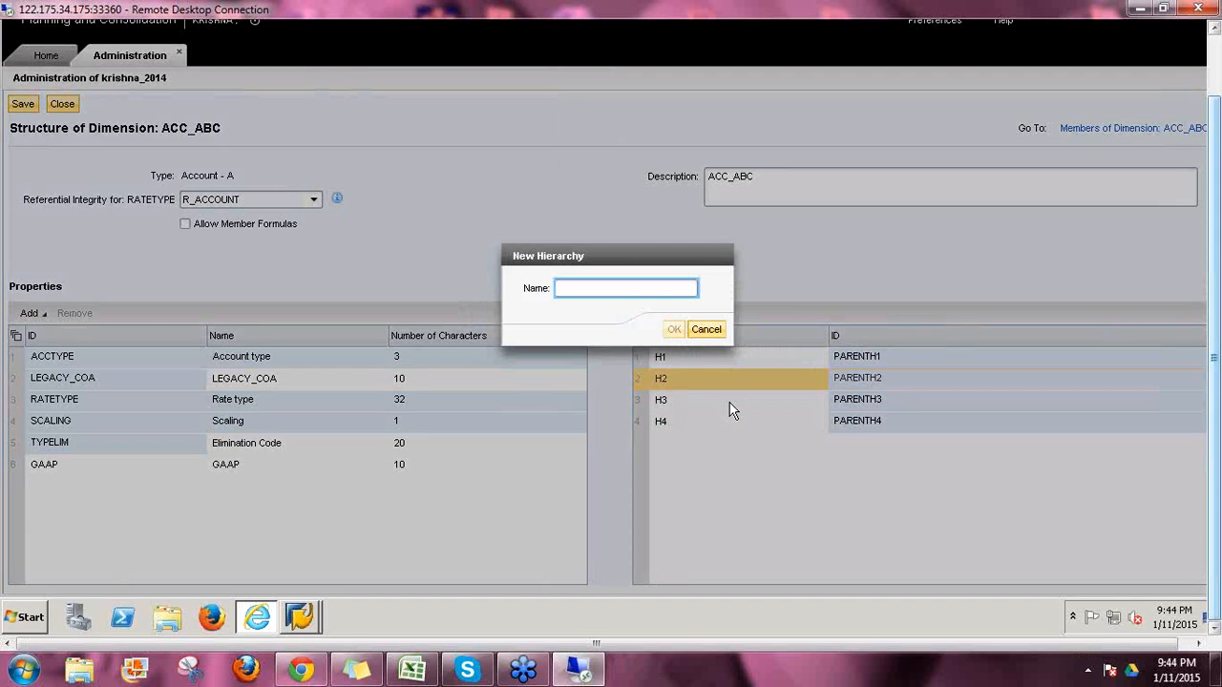
{"action": "type", "text": "H5"}
{"action": "key", "text": "Return"}
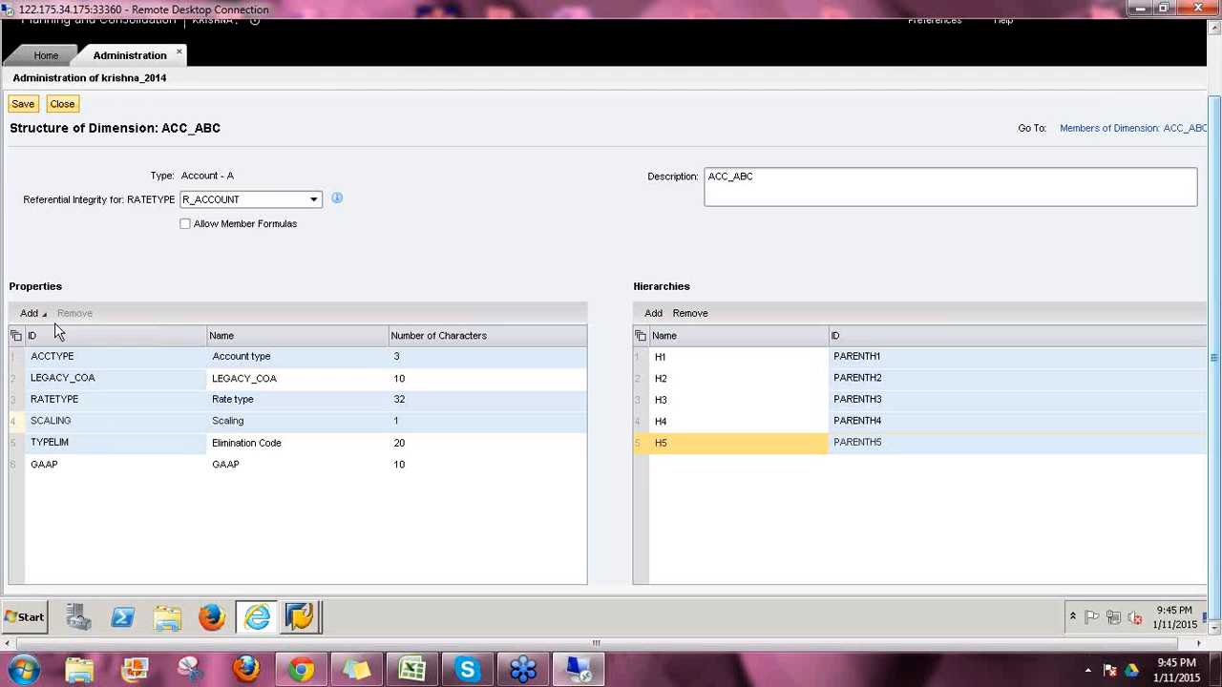
{"action": "left_click", "coordinate": [766, 178]}
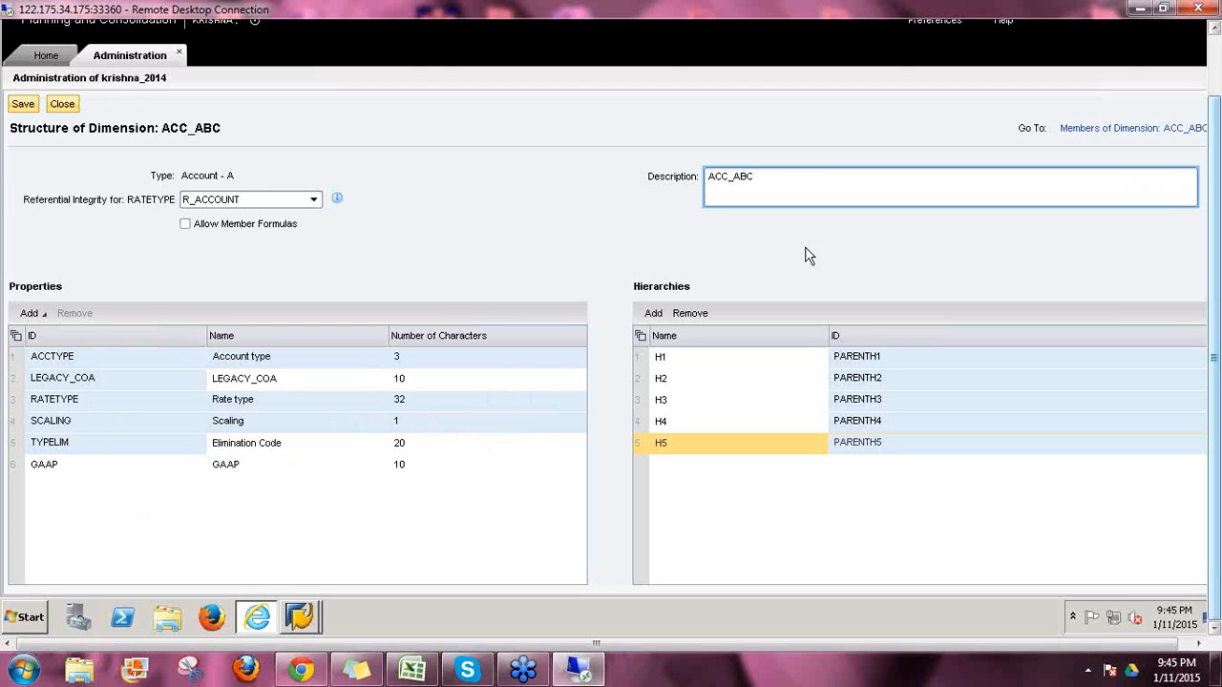
{"action": "left_click", "coordinate": [23, 105]}
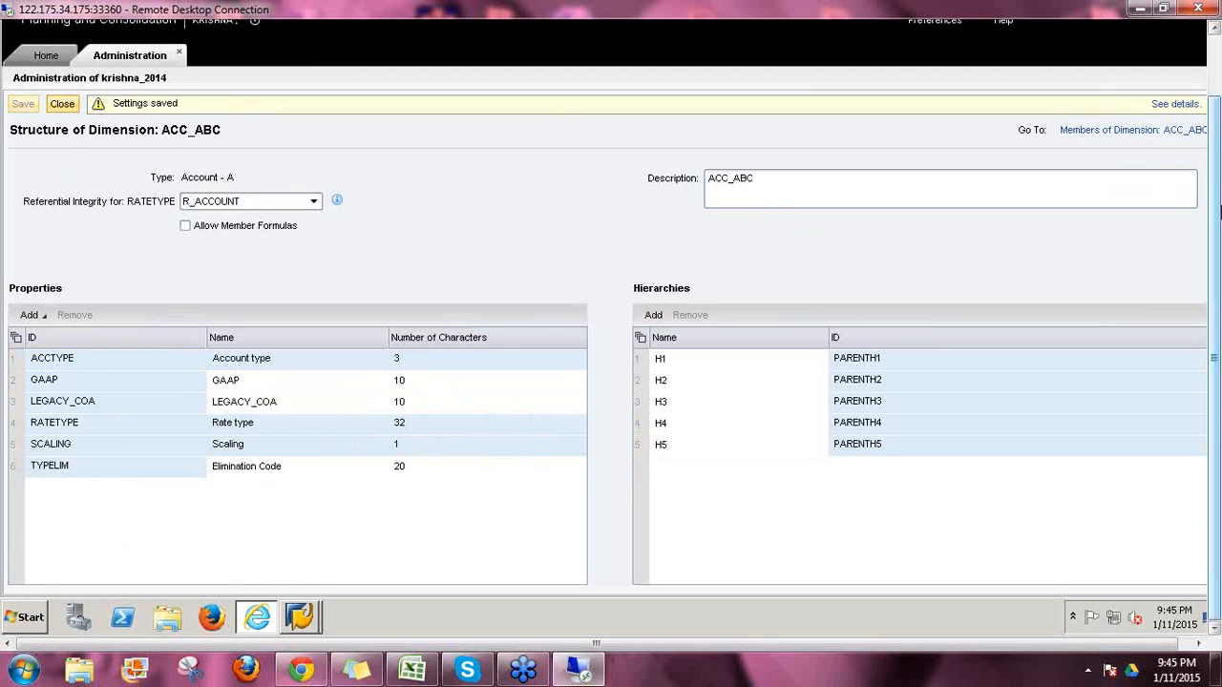
Step: Inspect ADVE's new GAAP and H5 cells in the member list, then return to the structure page
{"action": "left_click", "coordinate": [1093, 138]}
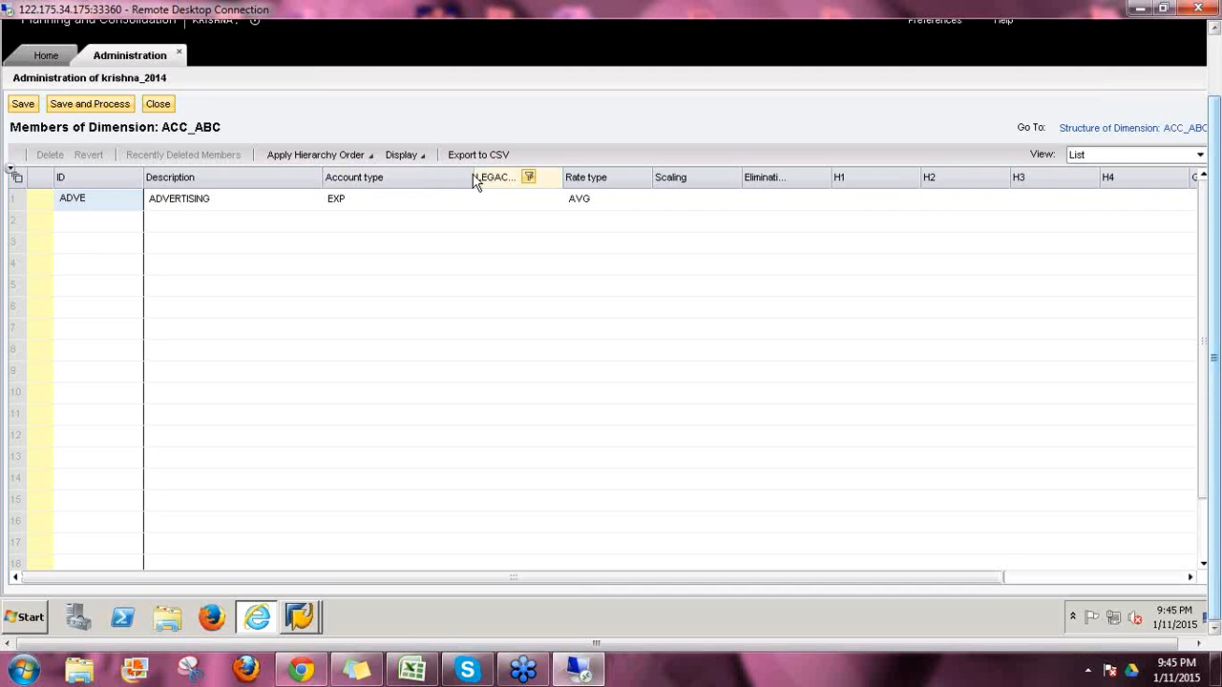
{"action": "left_click_drag", "start_coordinate": [471, 173], "coordinate": [433, 175]}
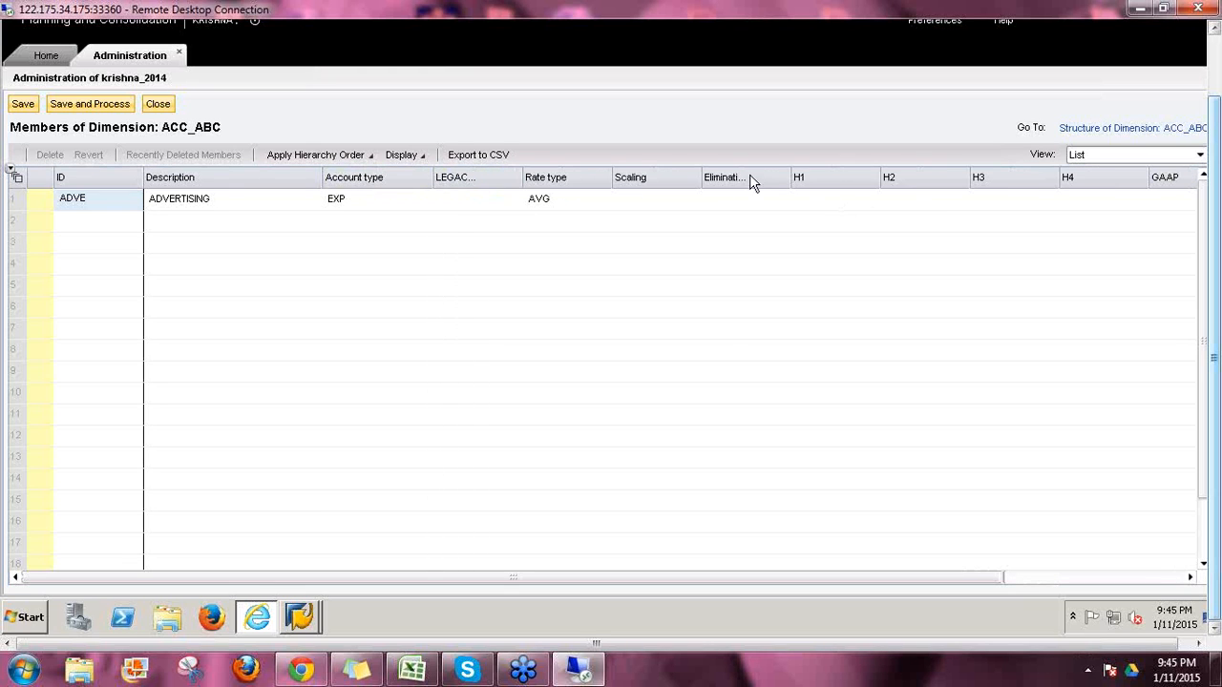
{"action": "left_click_drag", "start_coordinate": [877, 577], "coordinate": [988, 577]}
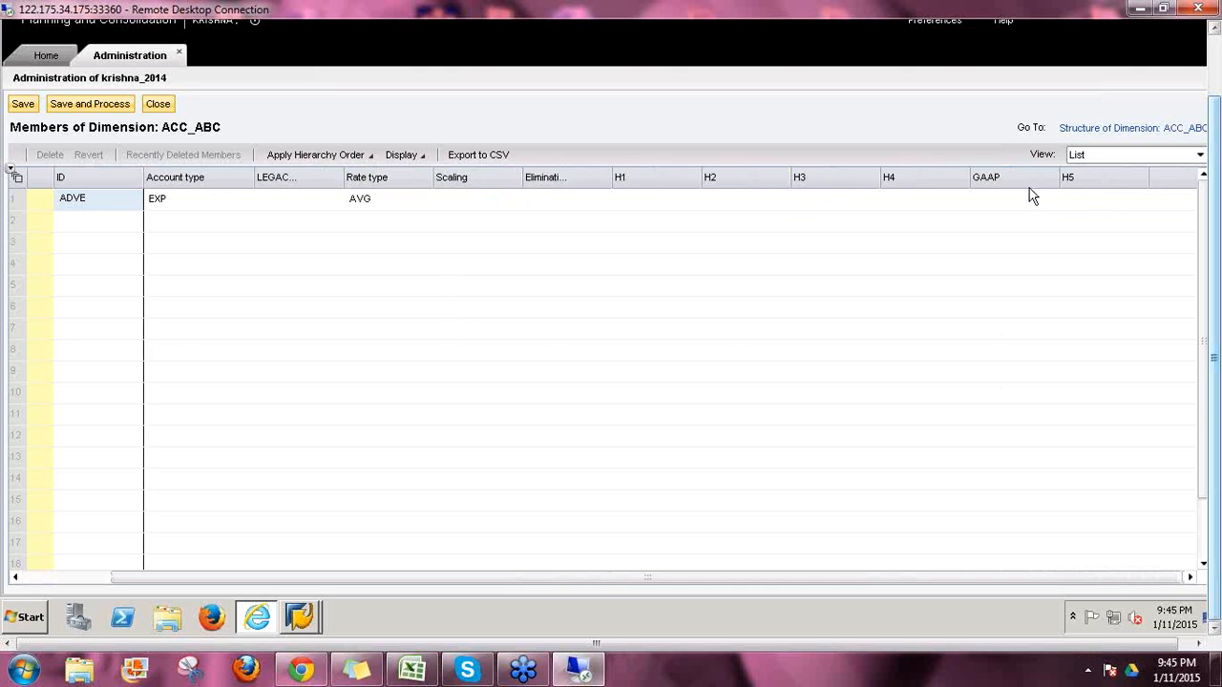
{"action": "left_click", "coordinate": [997, 200]}
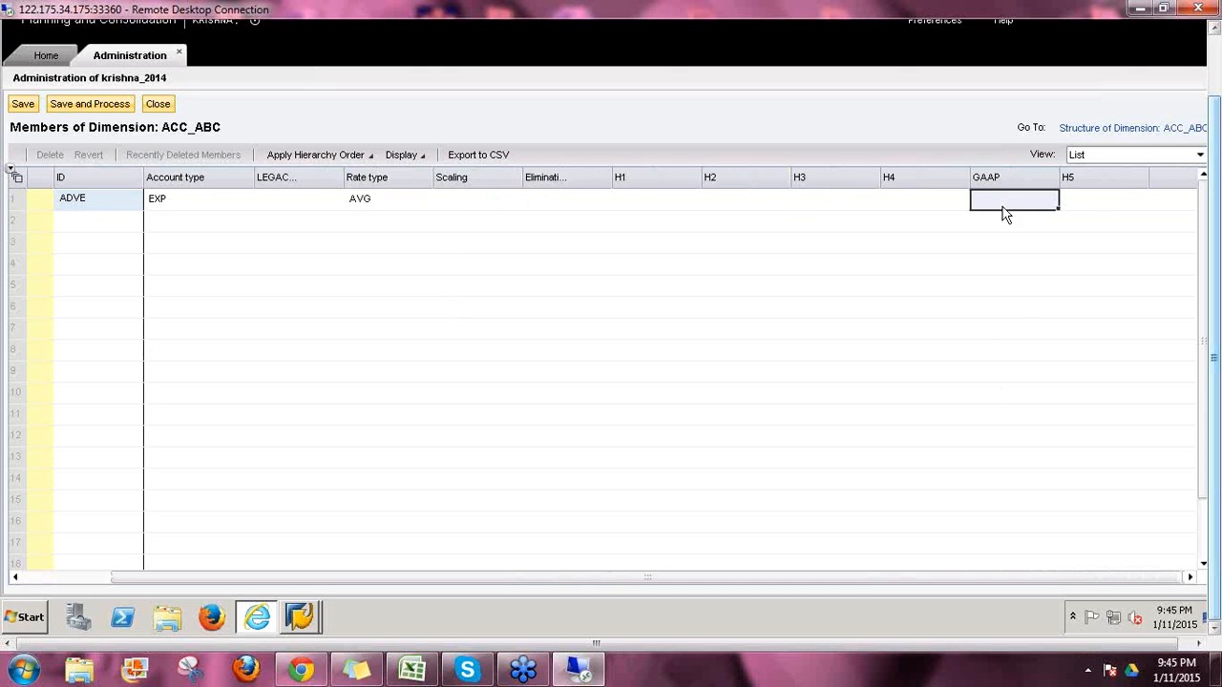
{"action": "left_click", "coordinate": [1077, 202]}
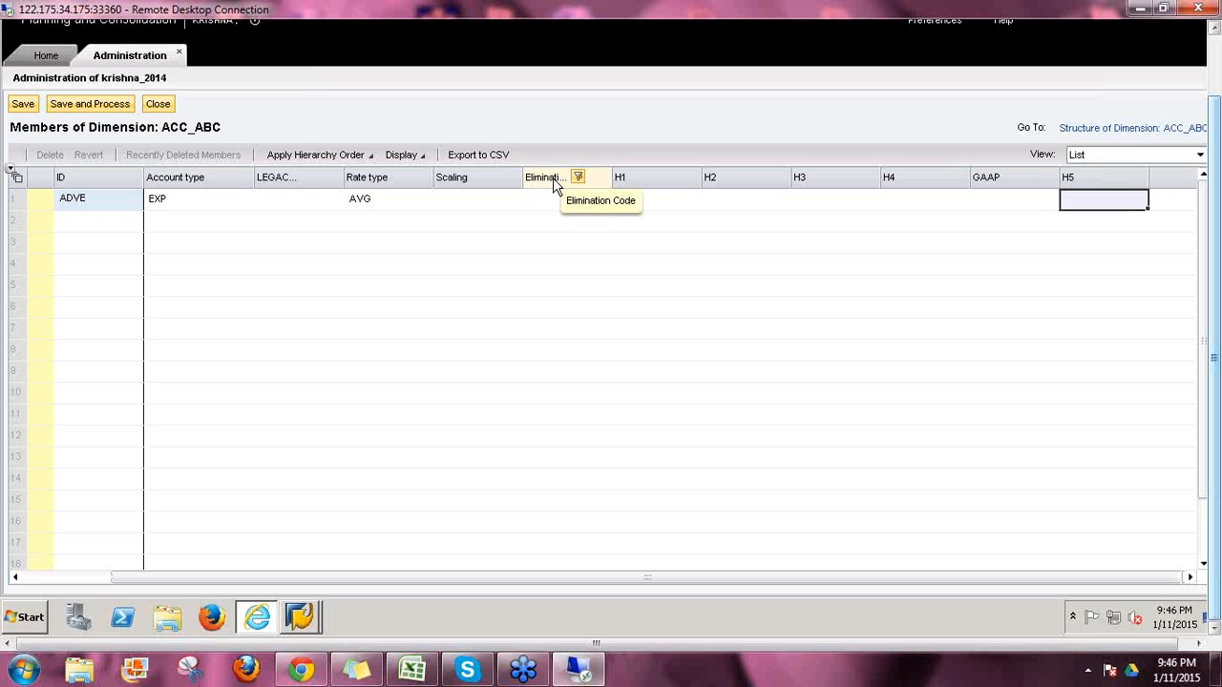
{"action": "left_click", "coordinate": [1099, 134]}
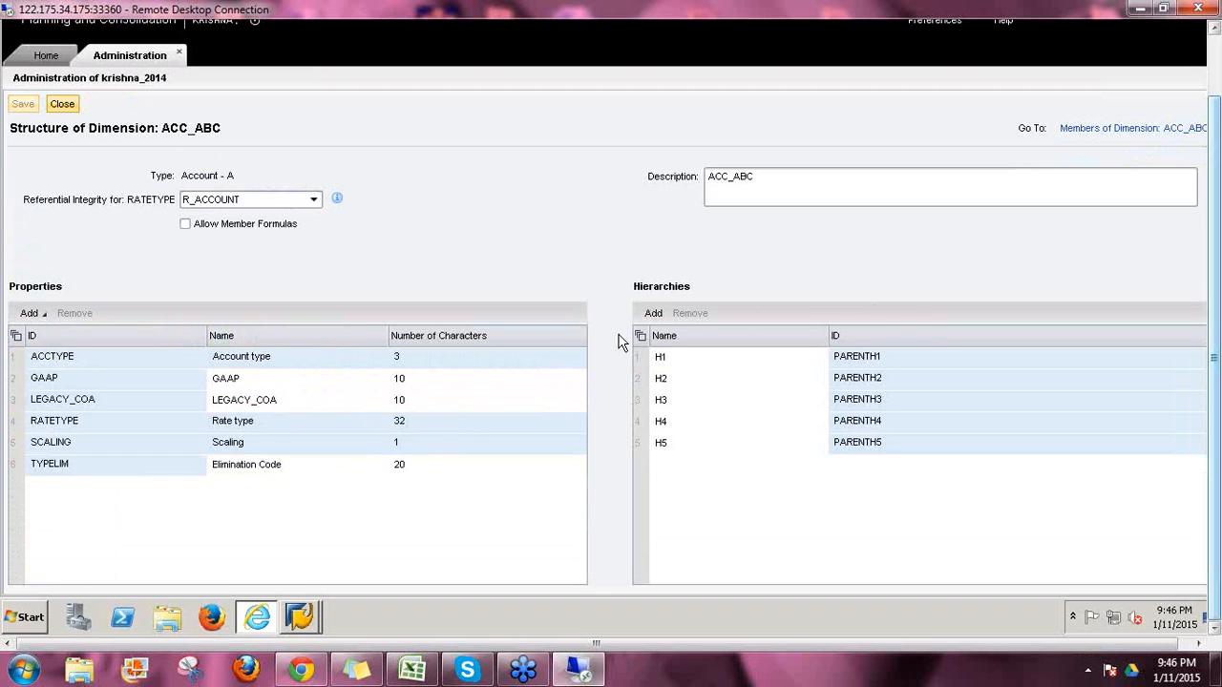
Step: Show property IDs as column headers in the ACC_ABC member list, briefly checking Apply Hierarchy Order
{"action": "left_click", "coordinate": [1105, 130]}
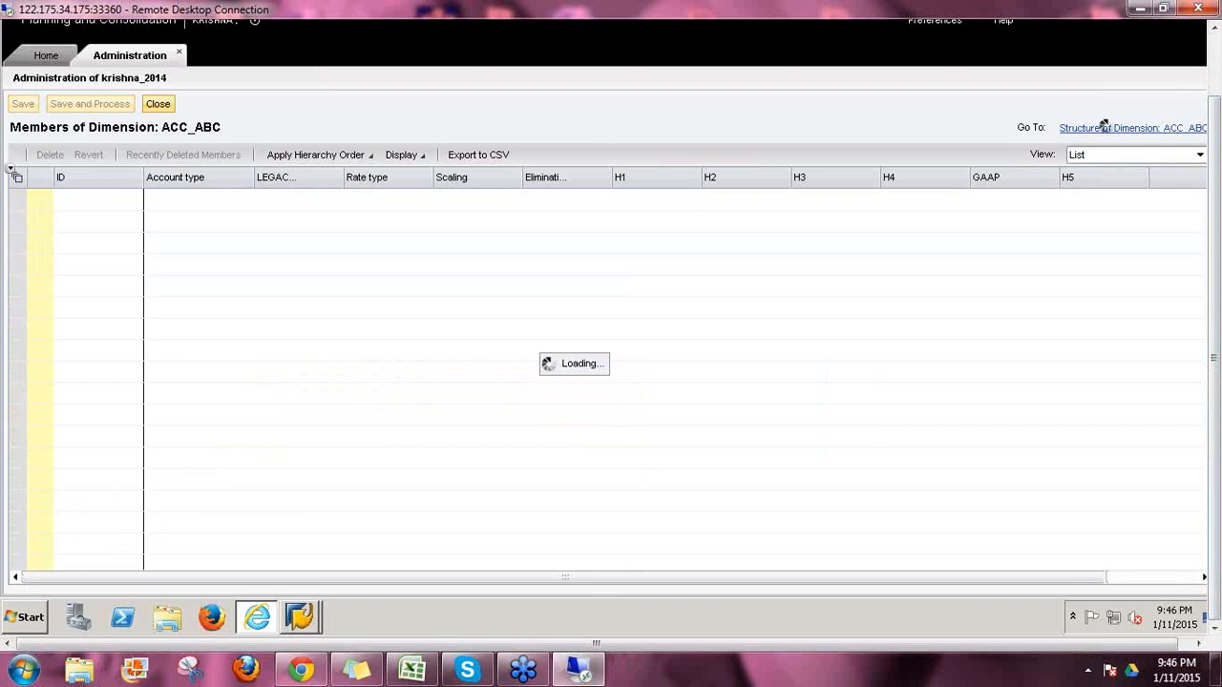
{"action": "left_click", "coordinate": [422, 157]}
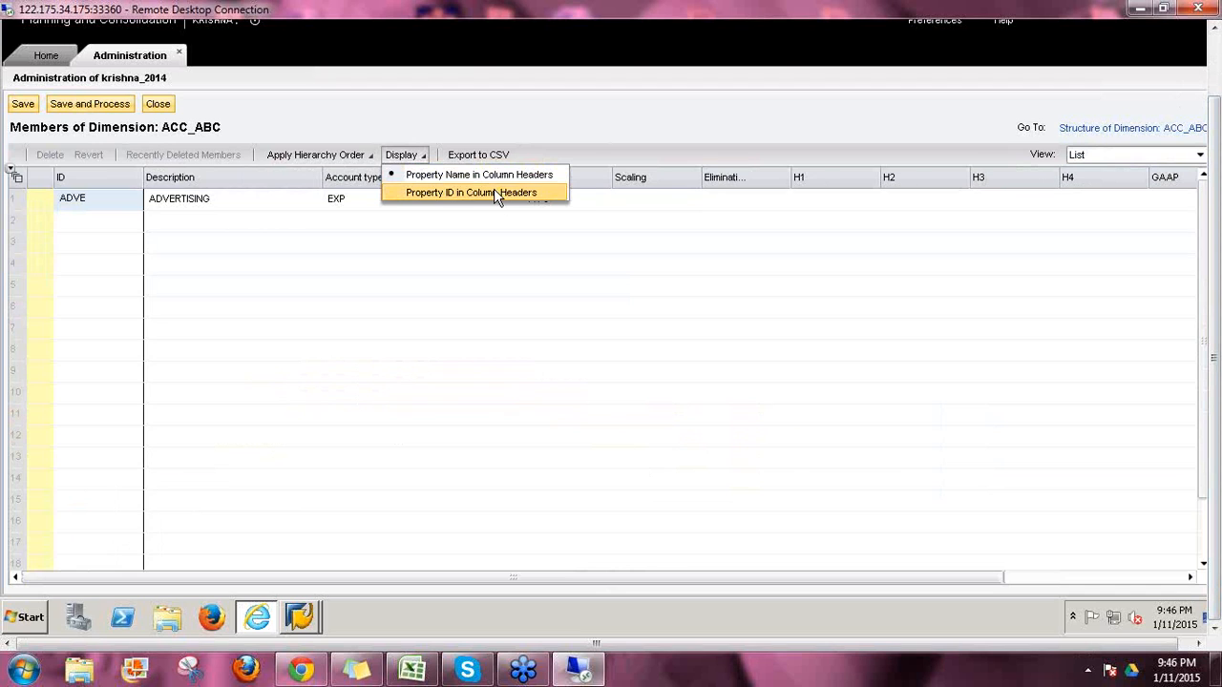
{"action": "left_click", "coordinate": [494, 192]}
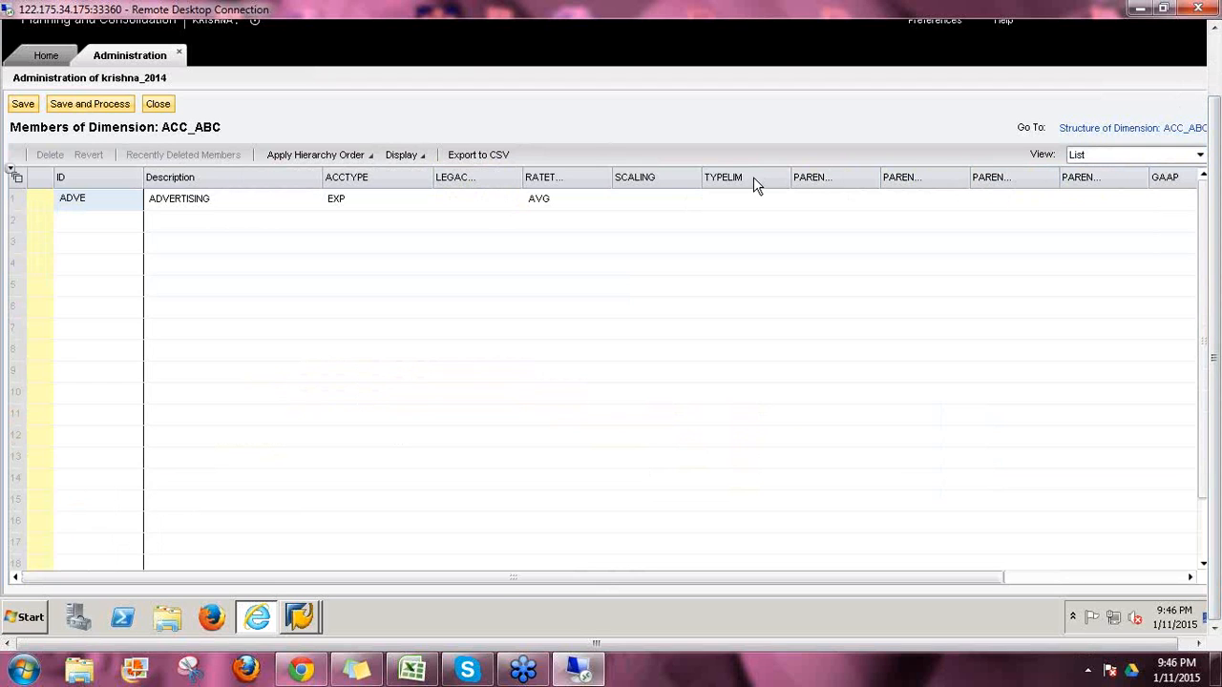
{"action": "left_click", "coordinate": [371, 158]}
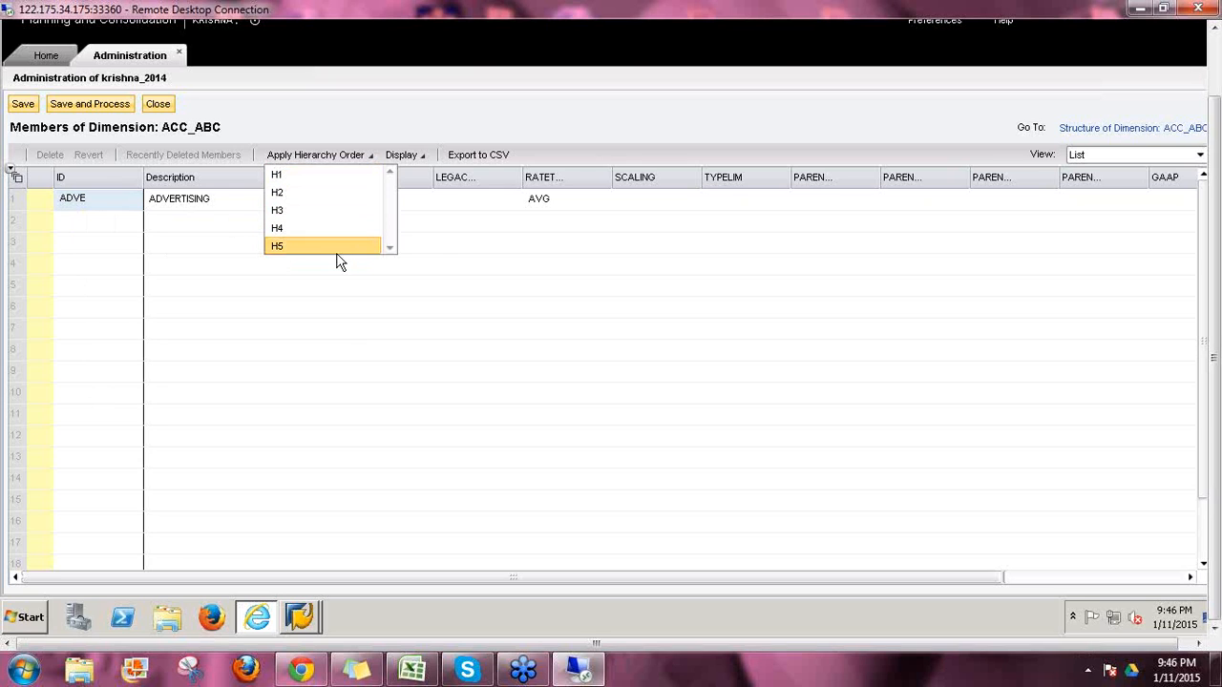
{"action": "left_click", "coordinate": [442, 264]}
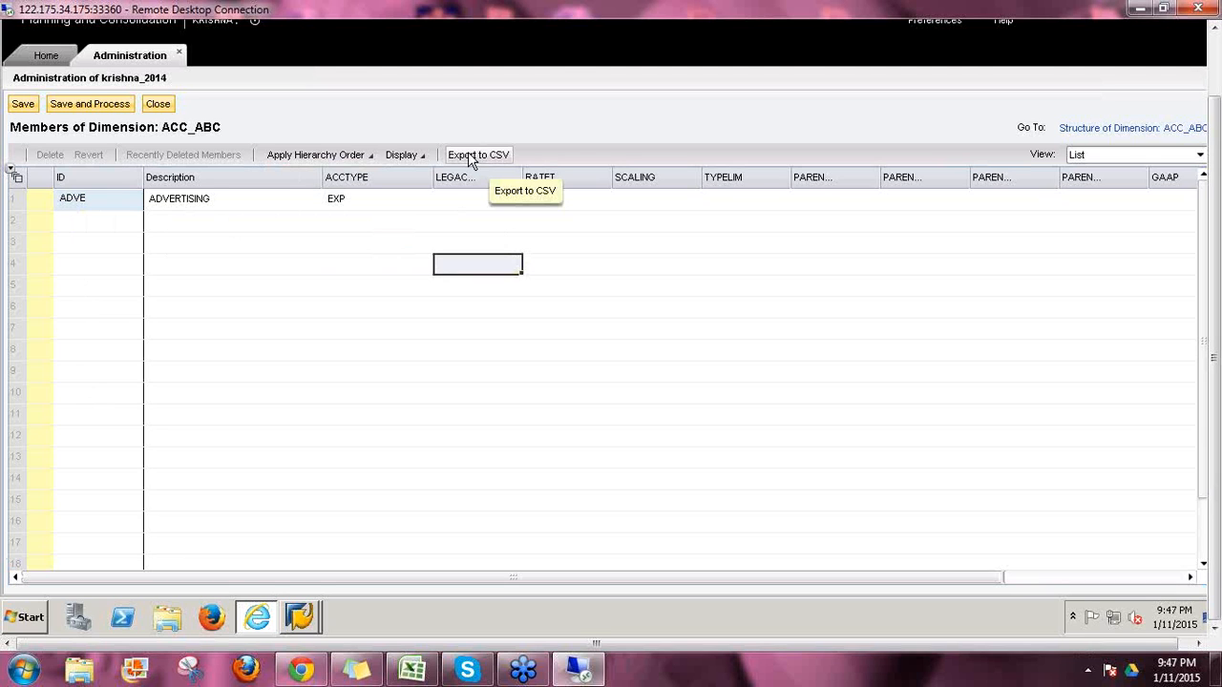
Step: Export the ACC_ABC members to an ACC_ABC CSV file on the desktop and minimize the browser
{"action": "left_click", "coordinate": [470, 156]}
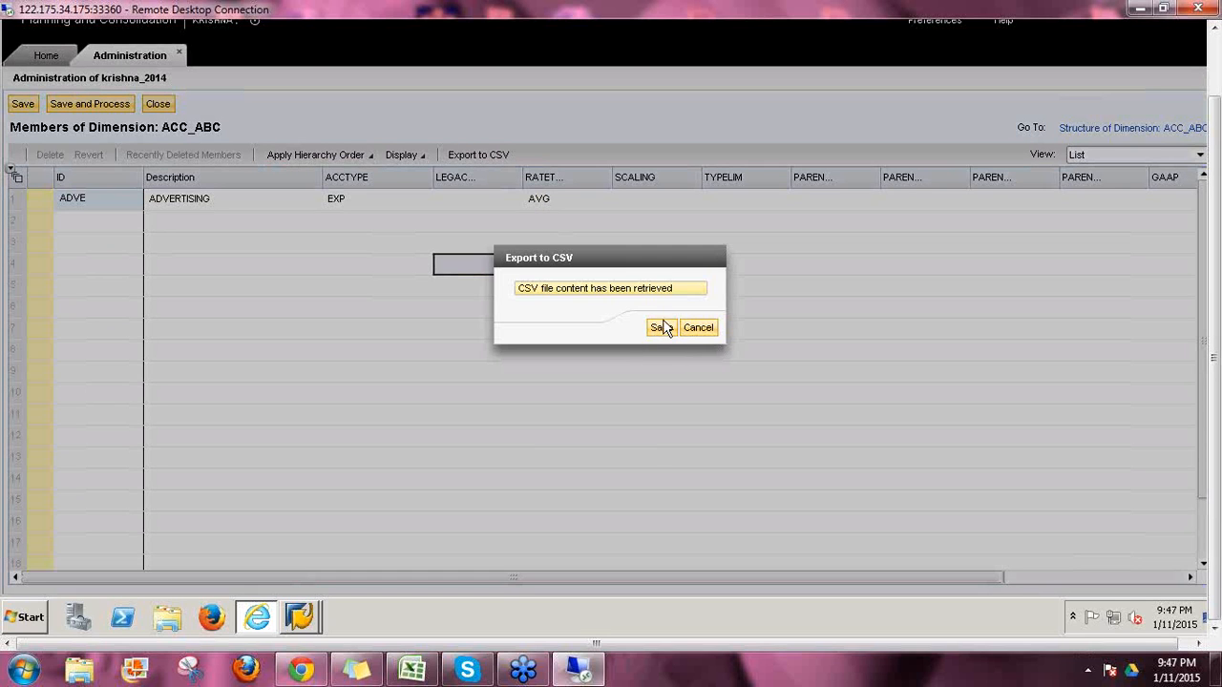
{"action": "left_click", "coordinate": [659, 329]}
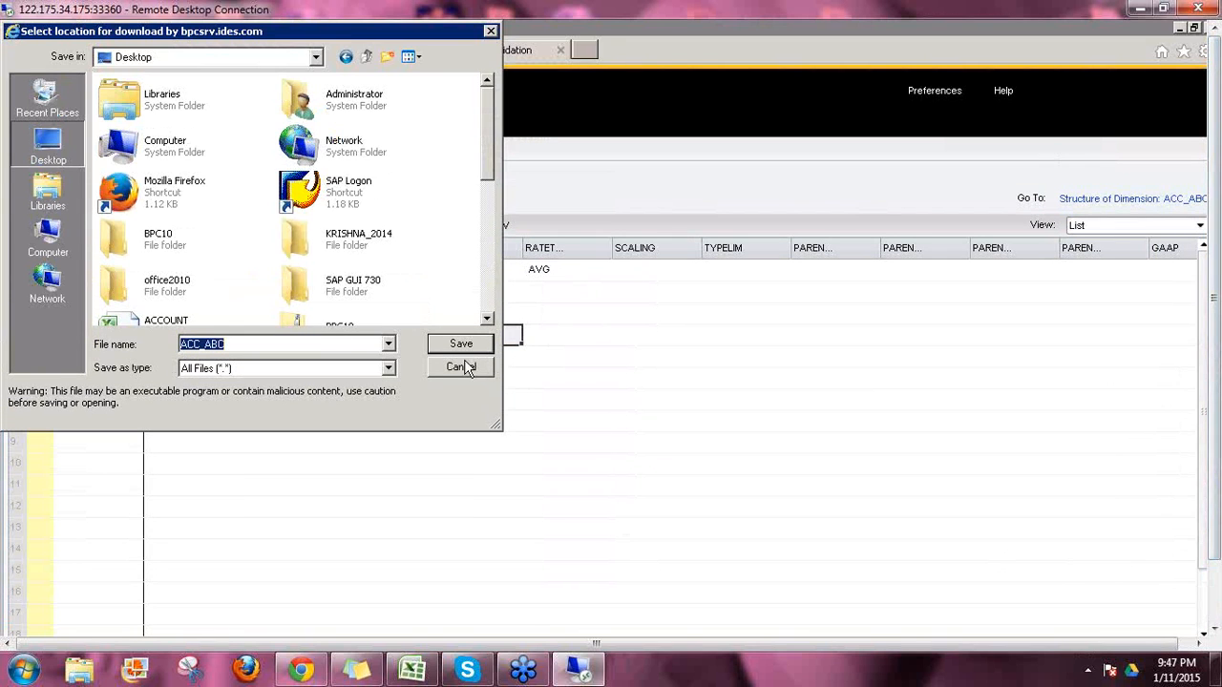
{"action": "left_click", "coordinate": [454, 342]}
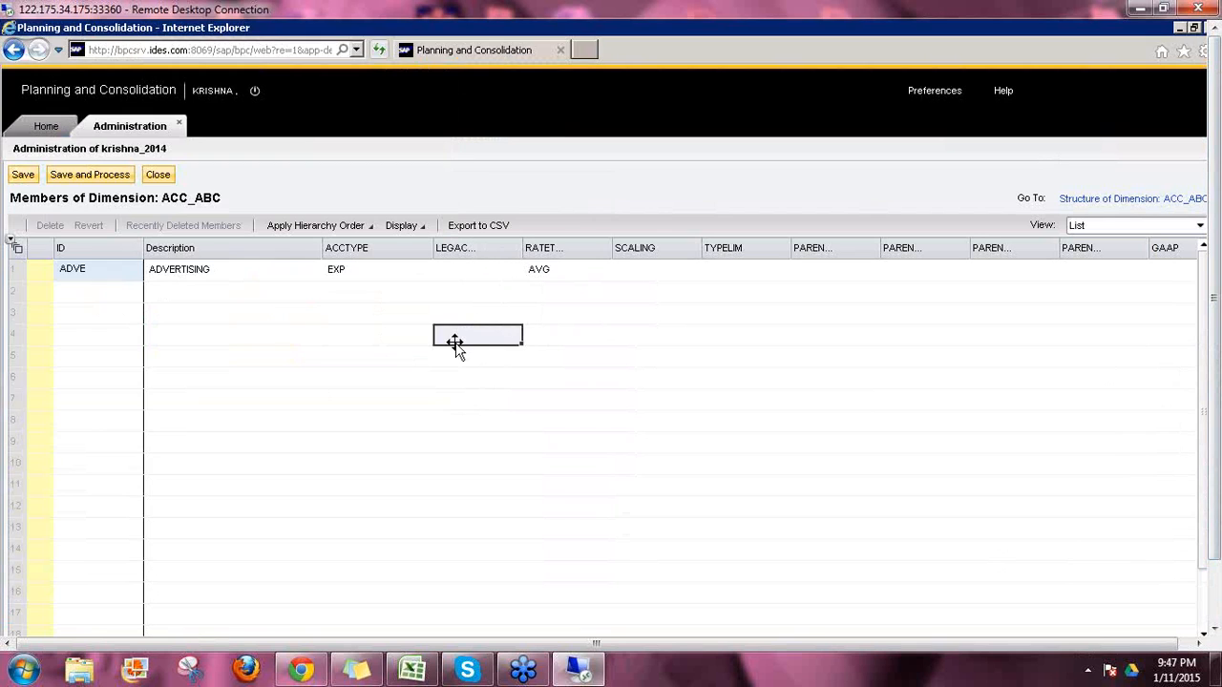
{"action": "left_click", "coordinate": [1181, 28]}
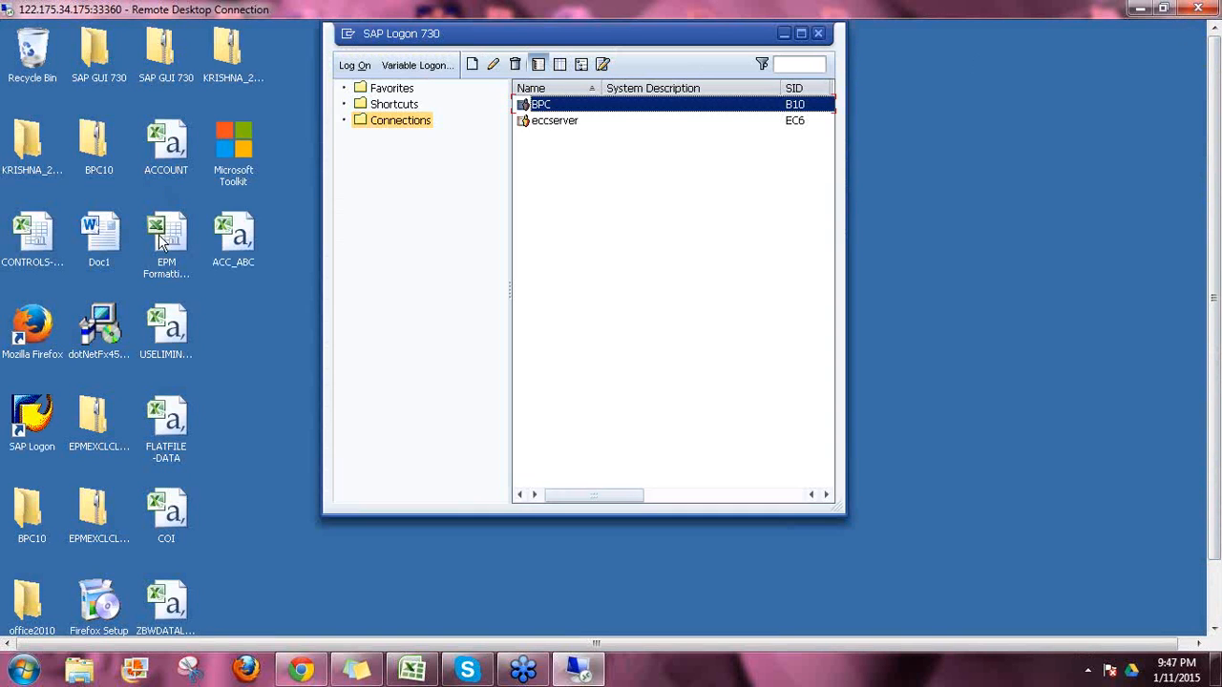
Step: Open the exported ACC_ABC file in Excel and fill F8:F18 with Test1 through Test11
{"action": "double_click", "coordinate": [234, 235]}
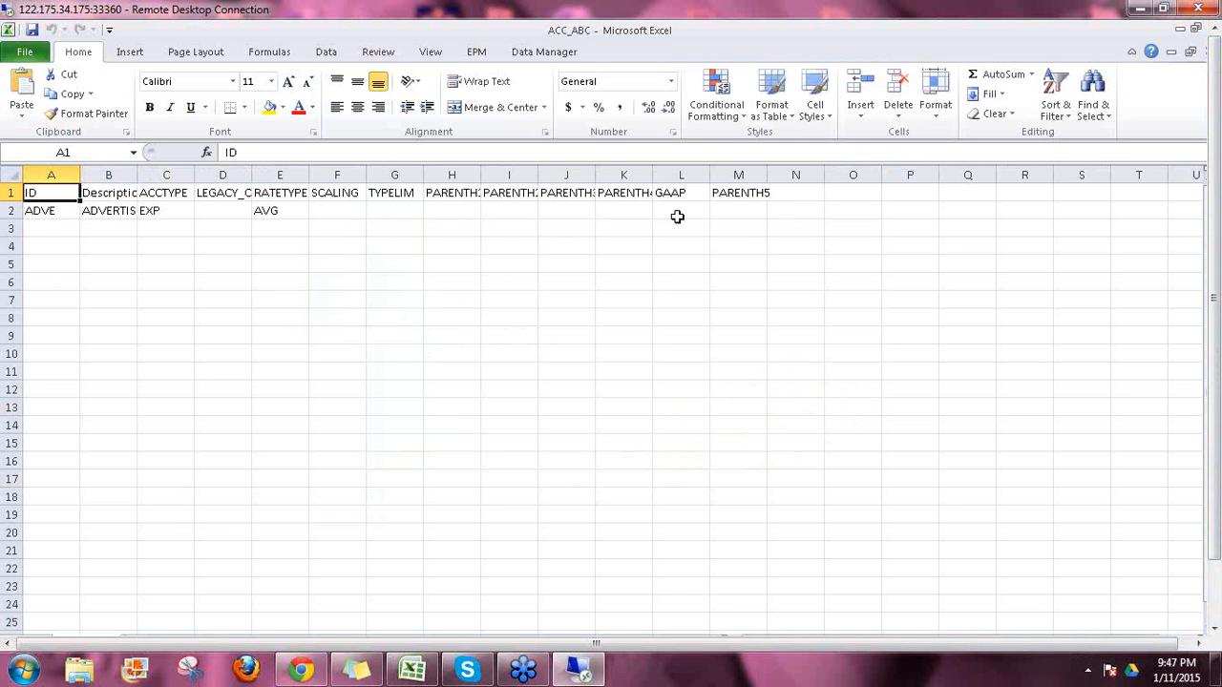
{"action": "left_click", "coordinate": [339, 323]}
{"action": "type", "text": "Te"}
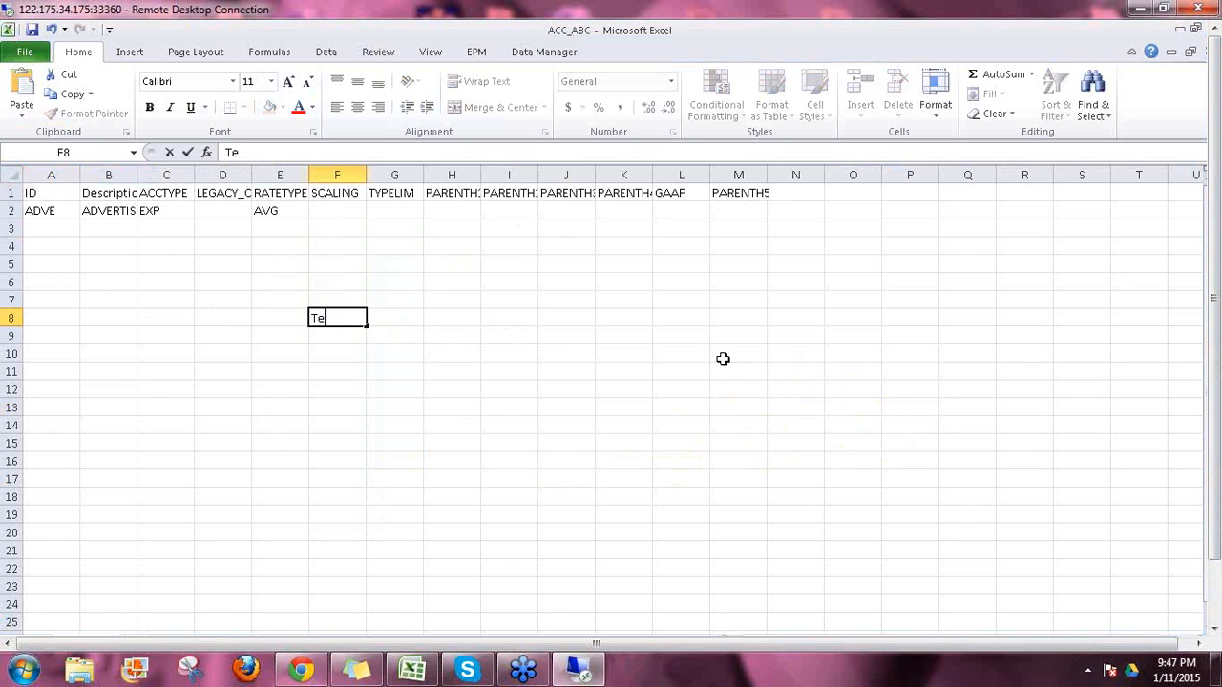
{"action": "key", "text": "Return"}
{"action": "type", "text": "Test"}
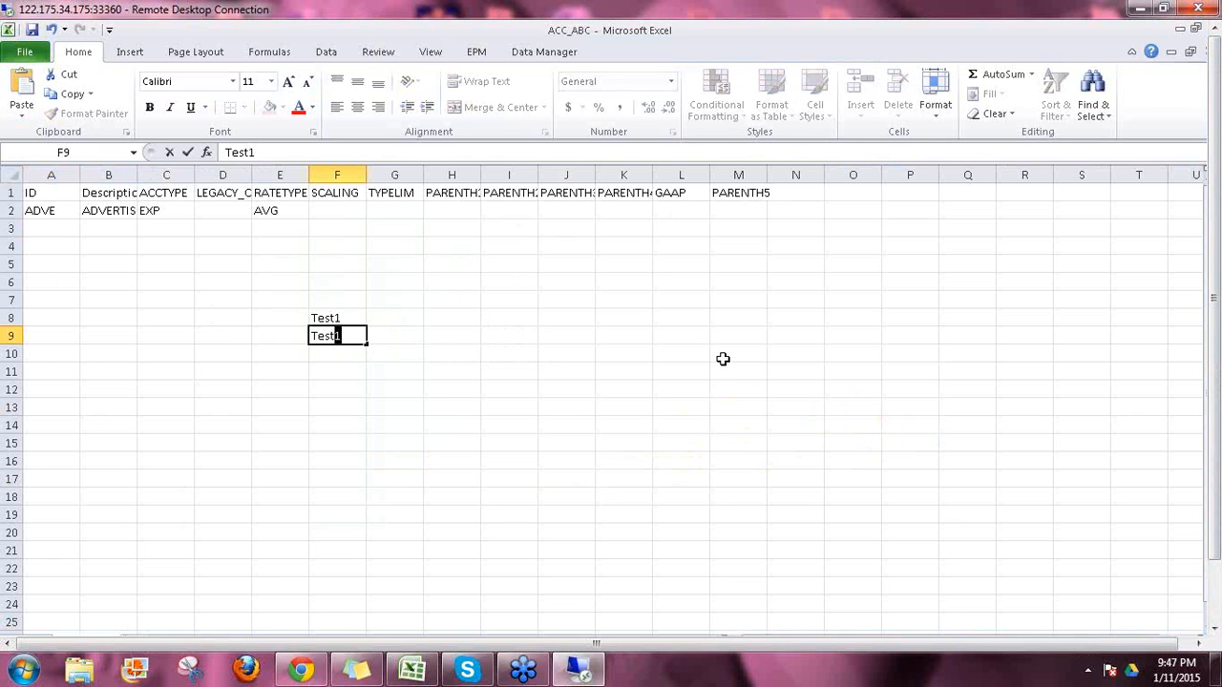
{"action": "type", "text": "2"}
{"action": "key", "text": "Return"}
{"action": "key", "text": "Up"}
{"action": "key", "text": "Up"}
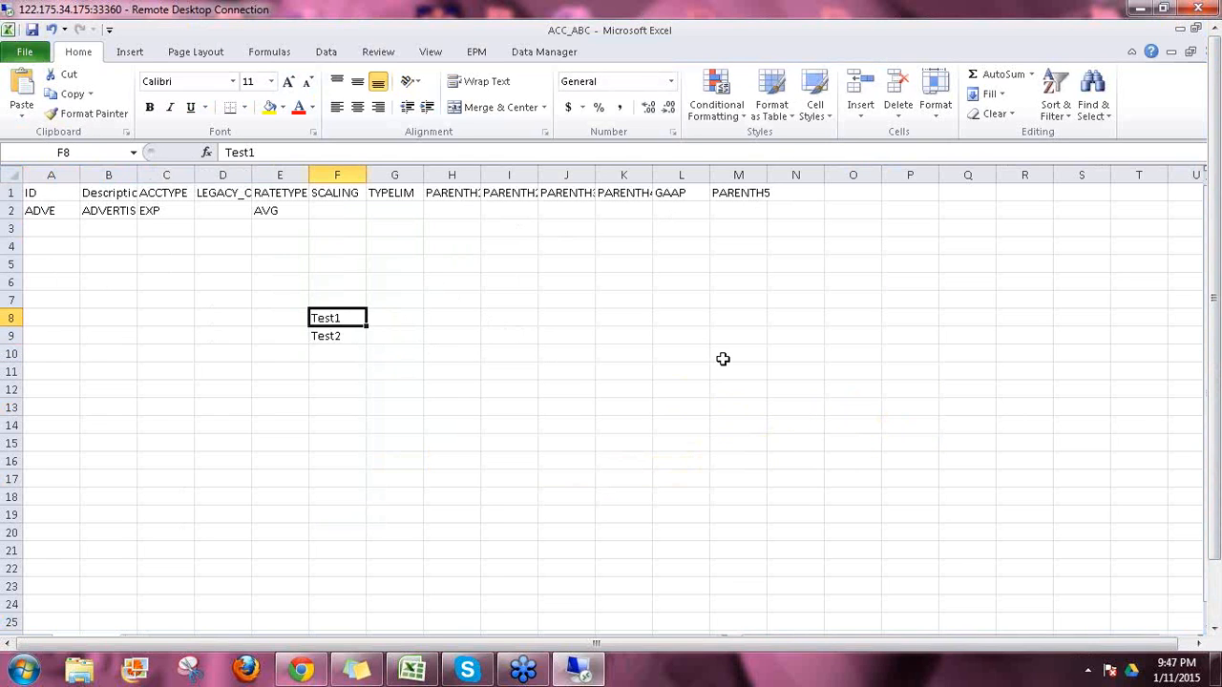
{"action": "key", "text": "shift+Down"}
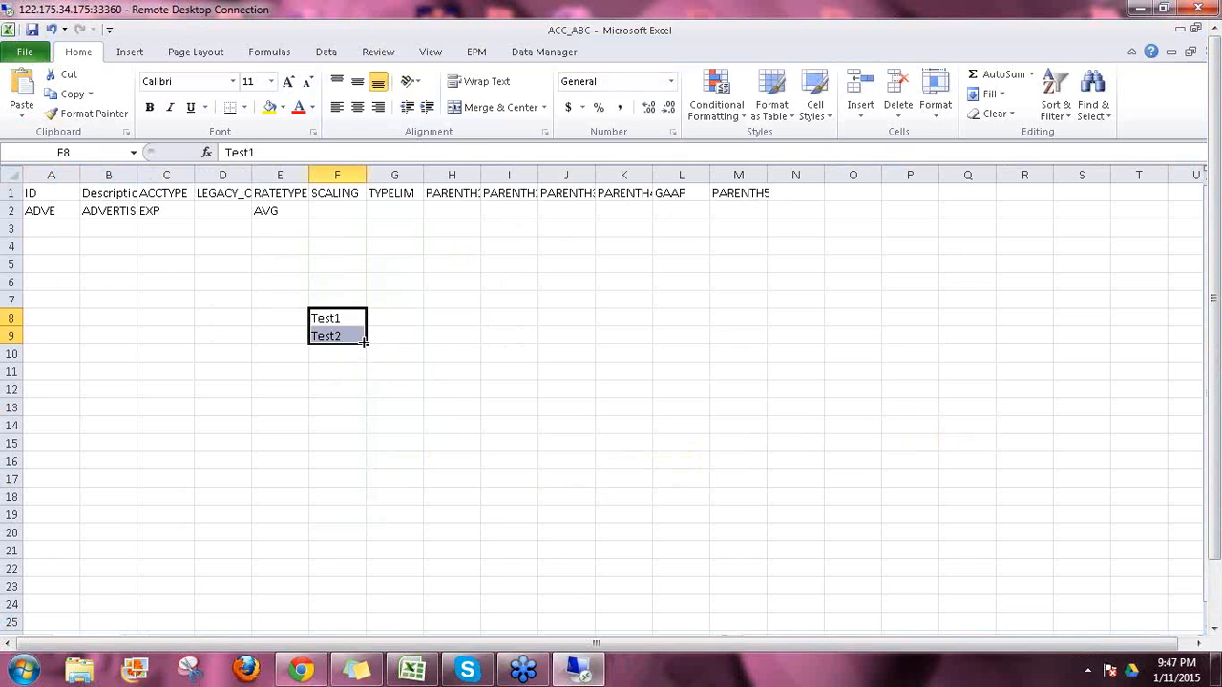
{"action": "left_click_drag", "start_coordinate": [376, 391], "coordinate": [368, 513]}
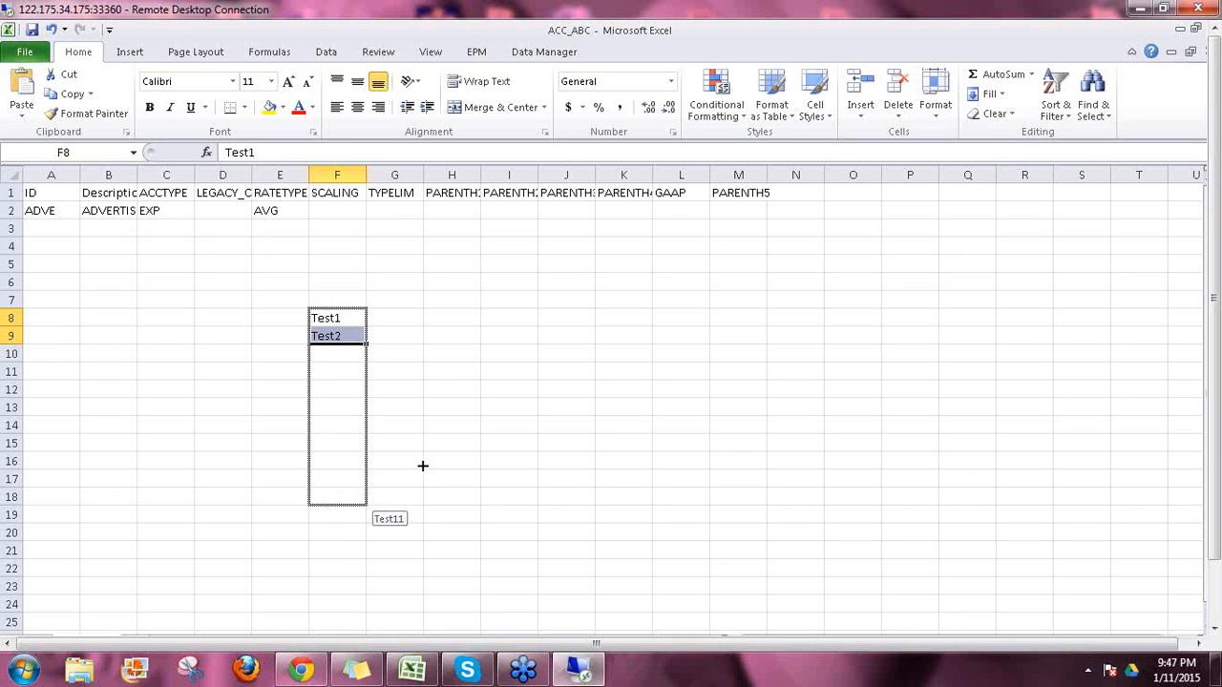
{"action": "left_click_drag", "start_coordinate": [423, 466], "coordinate": [423, 466]}
{"action": "left_click", "coordinate": [432, 372]}
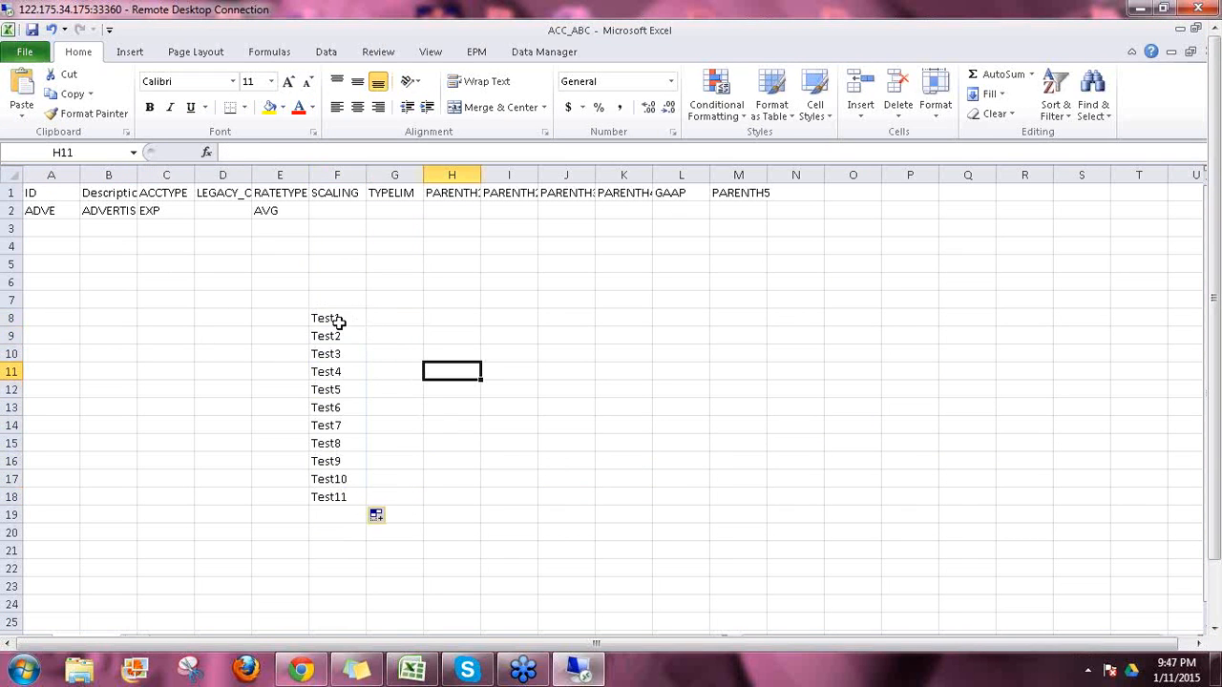
{"action": "left_click_drag", "start_coordinate": [336, 320], "coordinate": [338, 490]}
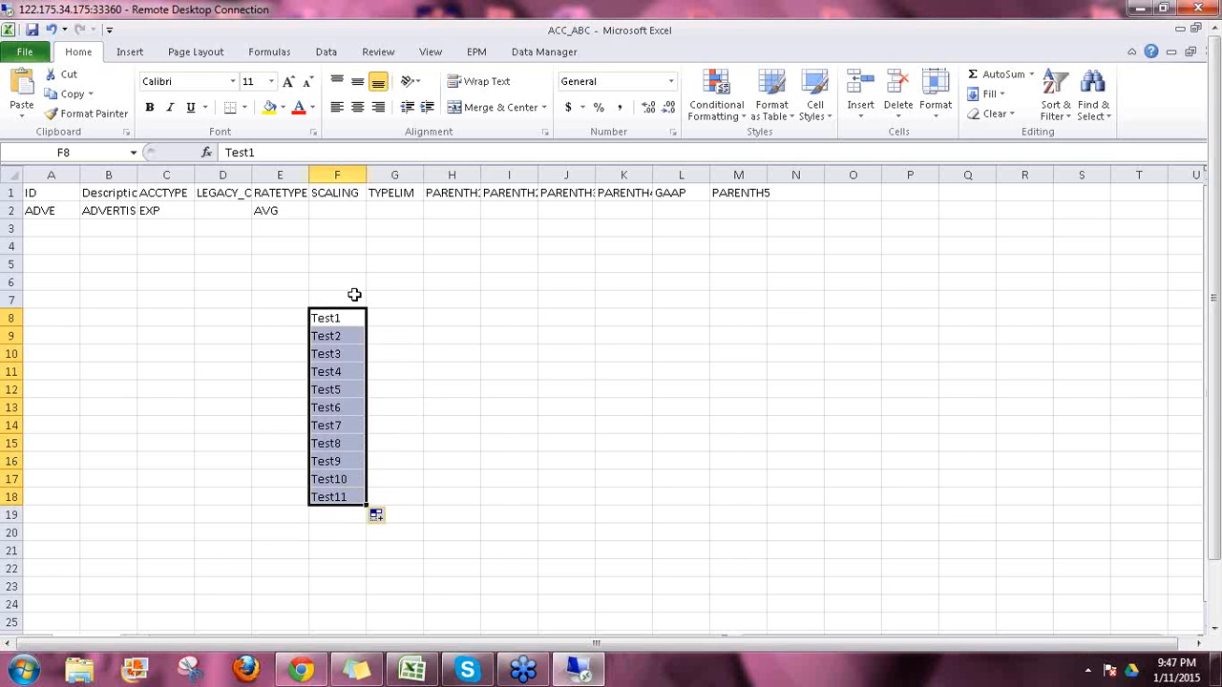
Step: Duplicate the Test1–Test11 values into column G and copy the F8:G18 block
{"action": "left_click", "coordinate": [397, 317]}
{"action": "type", "text": "="}
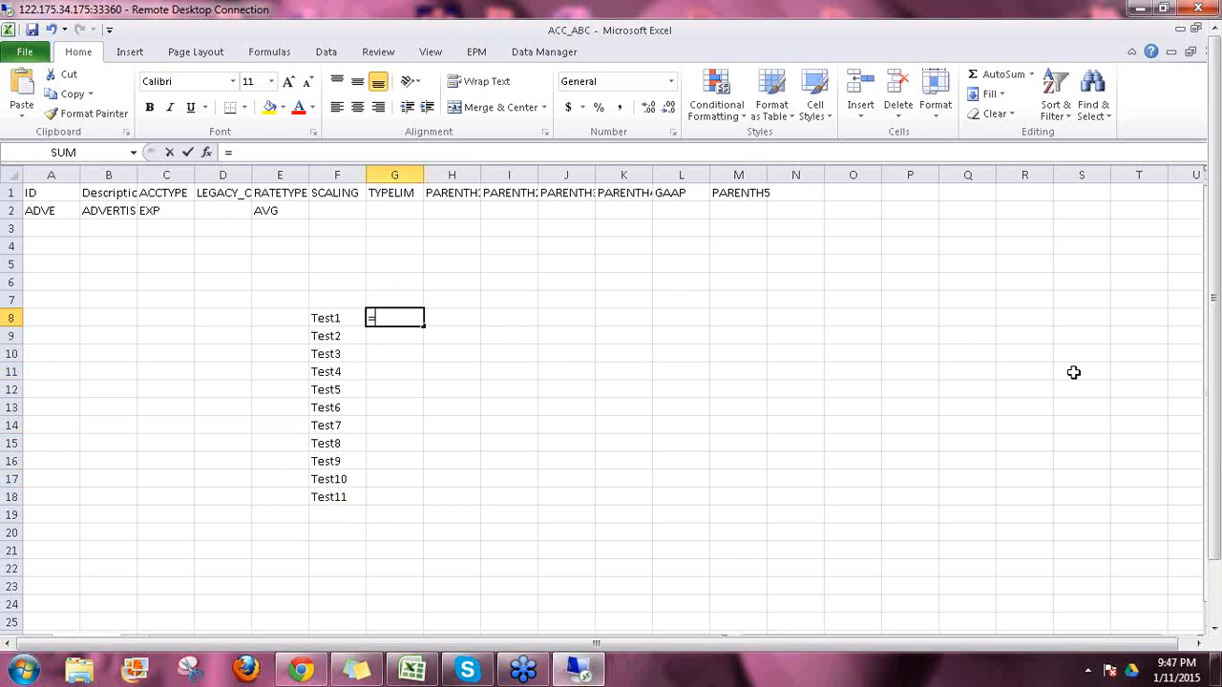
{"action": "key", "text": "Escape"}
{"action": "key", "text": "Left"}
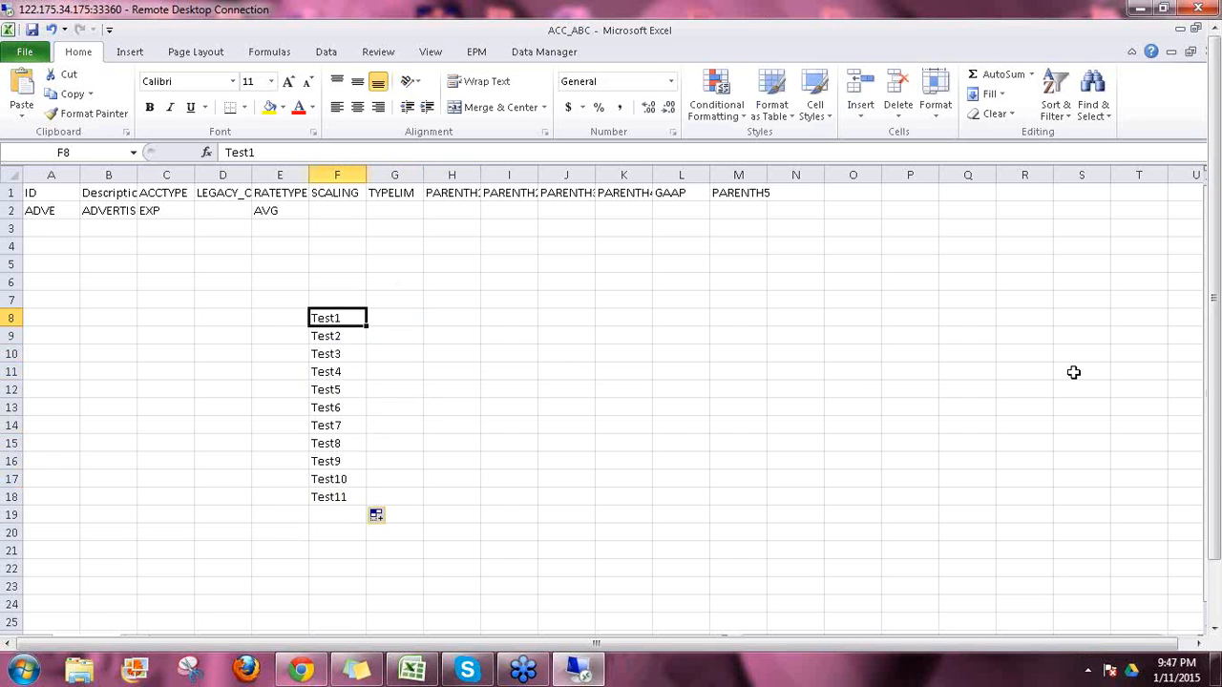
{"action": "key", "text": "shift+Down"}
{"action": "key", "text": "shift+Down"}
{"action": "key", "text": "shift+Down"}
{"action": "key", "text": "shift+Down"}
{"action": "key", "text": "shift+Down"}
{"action": "key", "text": "shift+Down"}
{"action": "key", "text": "shift+Down"}
{"action": "key", "text": "shift+Down"}
{"action": "key", "text": "shift+Down"}
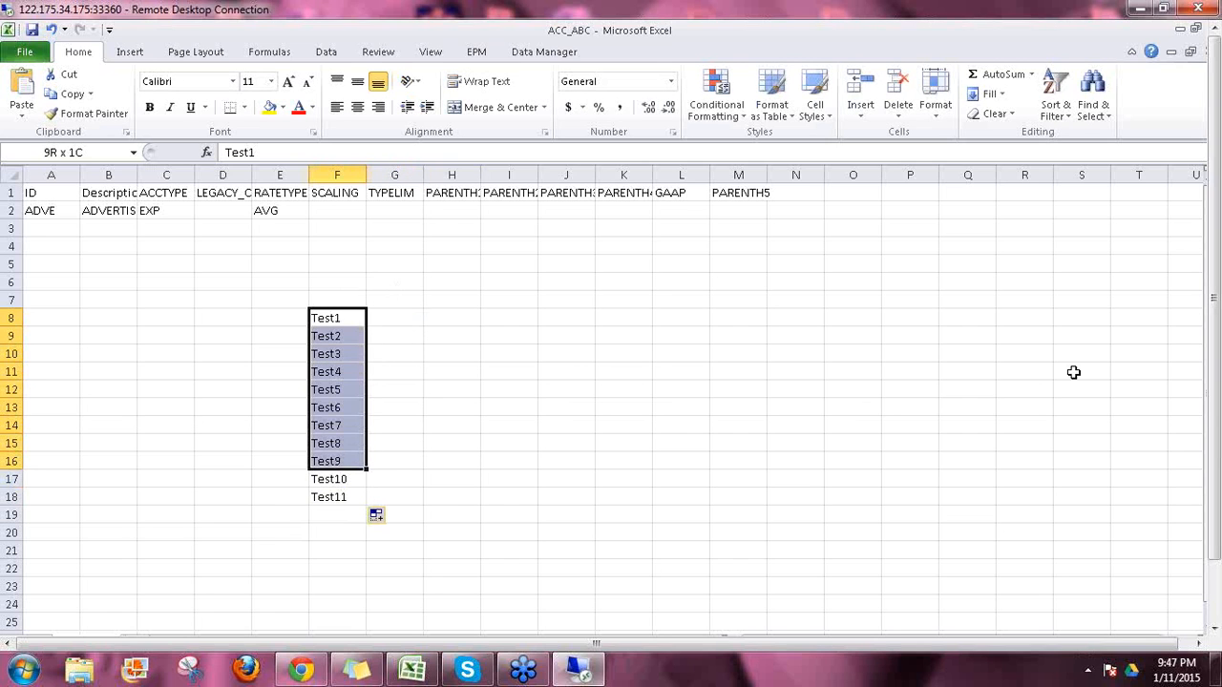
{"action": "key", "text": "shift+Down"}
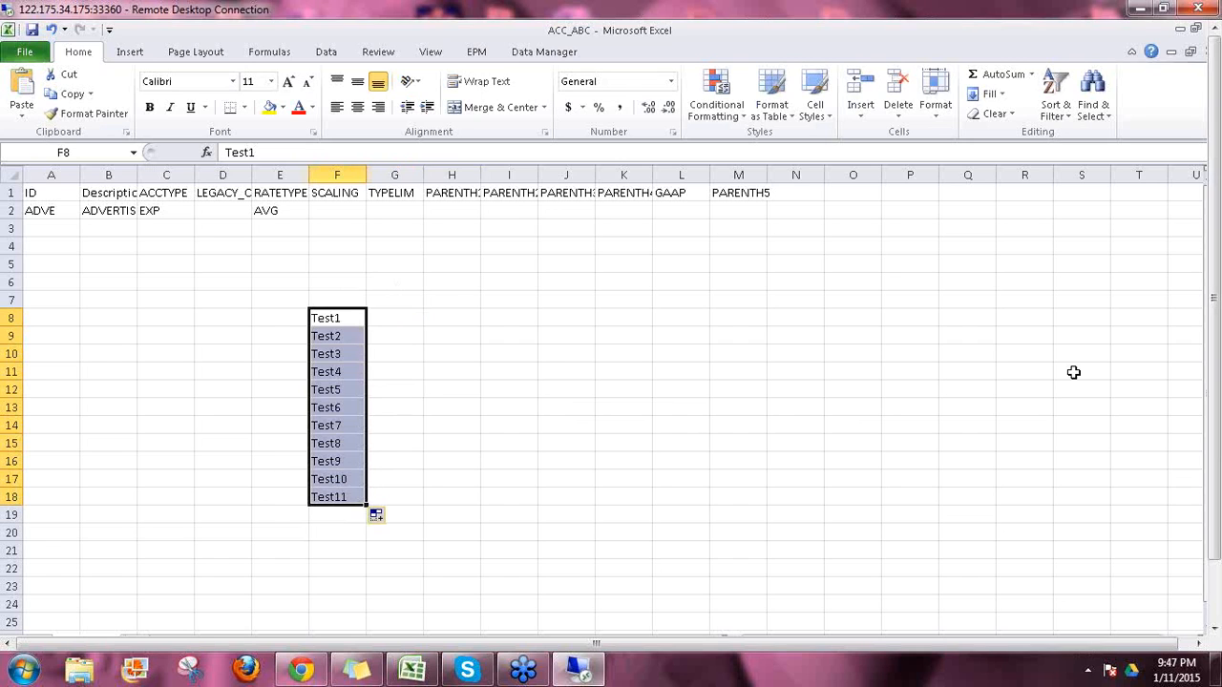
{"action": "key", "text": "ctrl+c"}
{"action": "key", "text": "Right"}
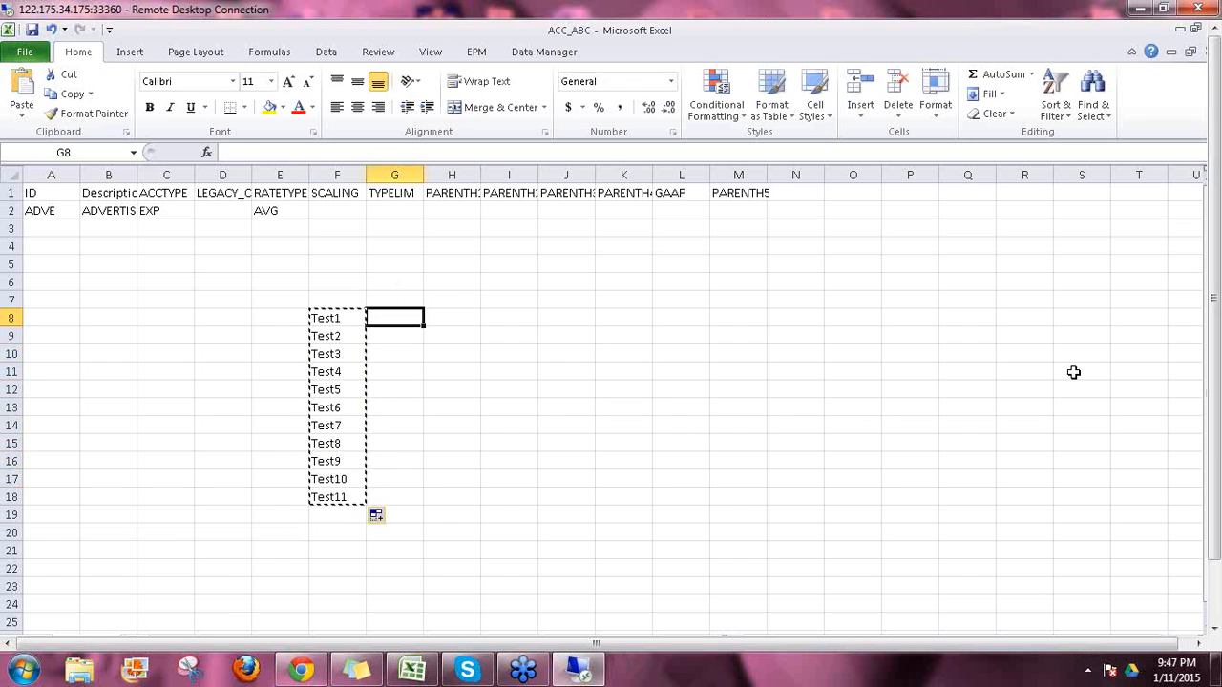
{"action": "key", "text": "ctrl+v"}
{"action": "key", "text": "Escape"}
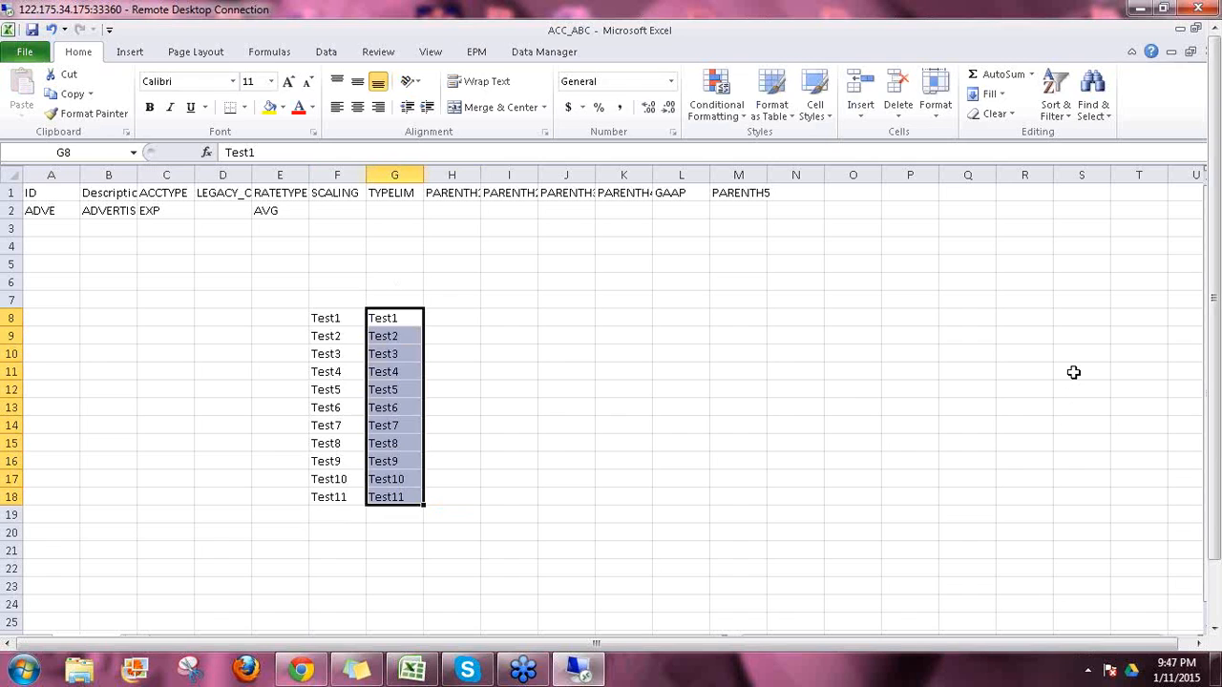
{"action": "key", "text": "Left"}
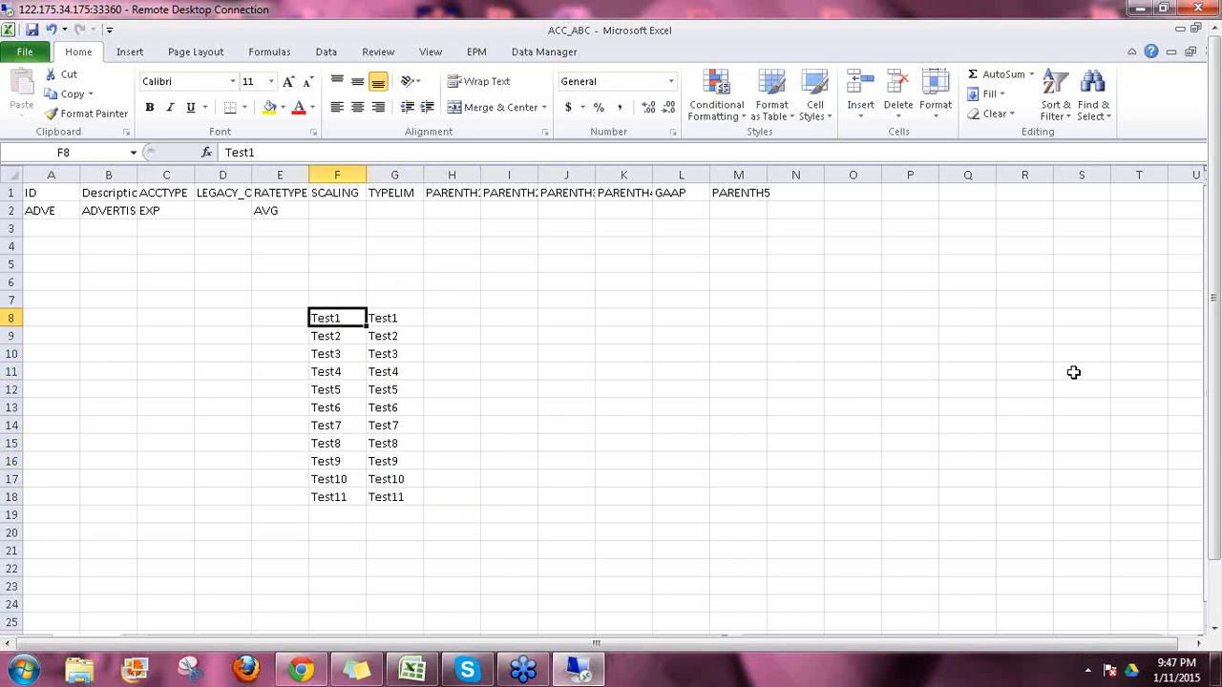
{"action": "key", "text": "shift+Right"}
{"action": "key", "text": "shift+Down"}
{"action": "key", "text": "shift+Down"}
{"action": "key", "text": "shift+Down"}
{"action": "key", "text": "shift+Down"}
{"action": "key", "text": "shift+Down"}
{"action": "key", "text": "shift+Down"}
{"action": "key", "text": "shift+Down"}
{"action": "key", "text": "shift+Down"}
{"action": "key", "text": "shift+Down"}
{"action": "key", "text": "shift+Down"}
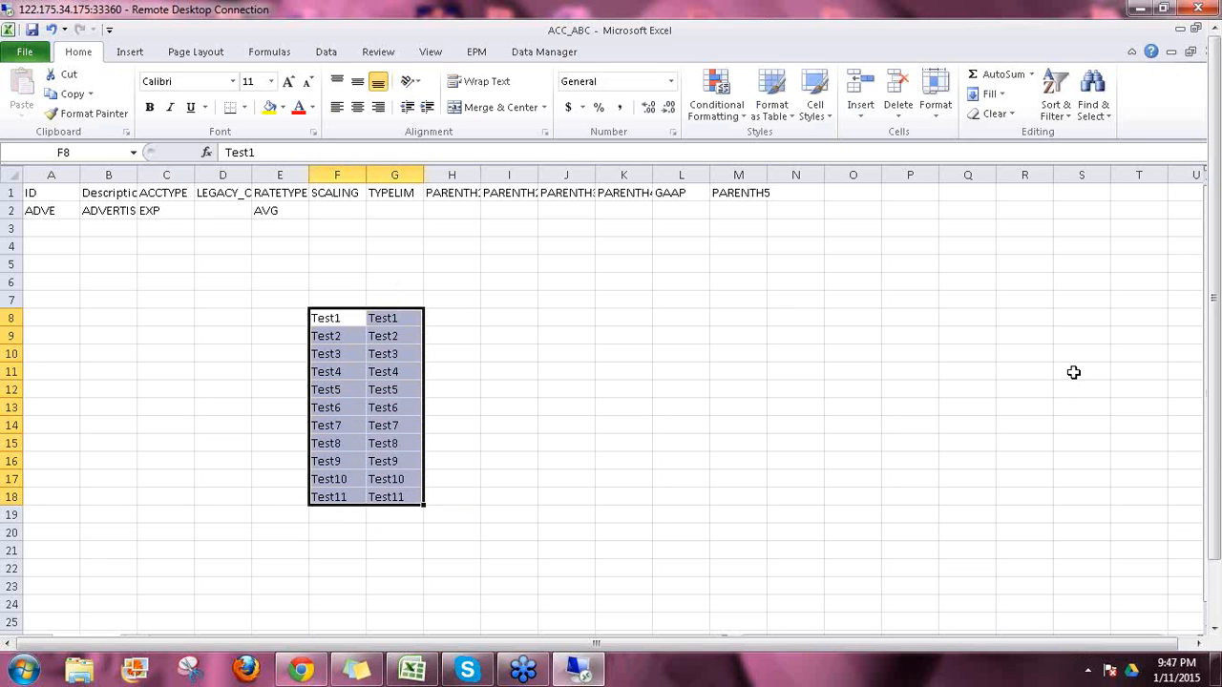
{"action": "key", "text": "ctrl+c"}
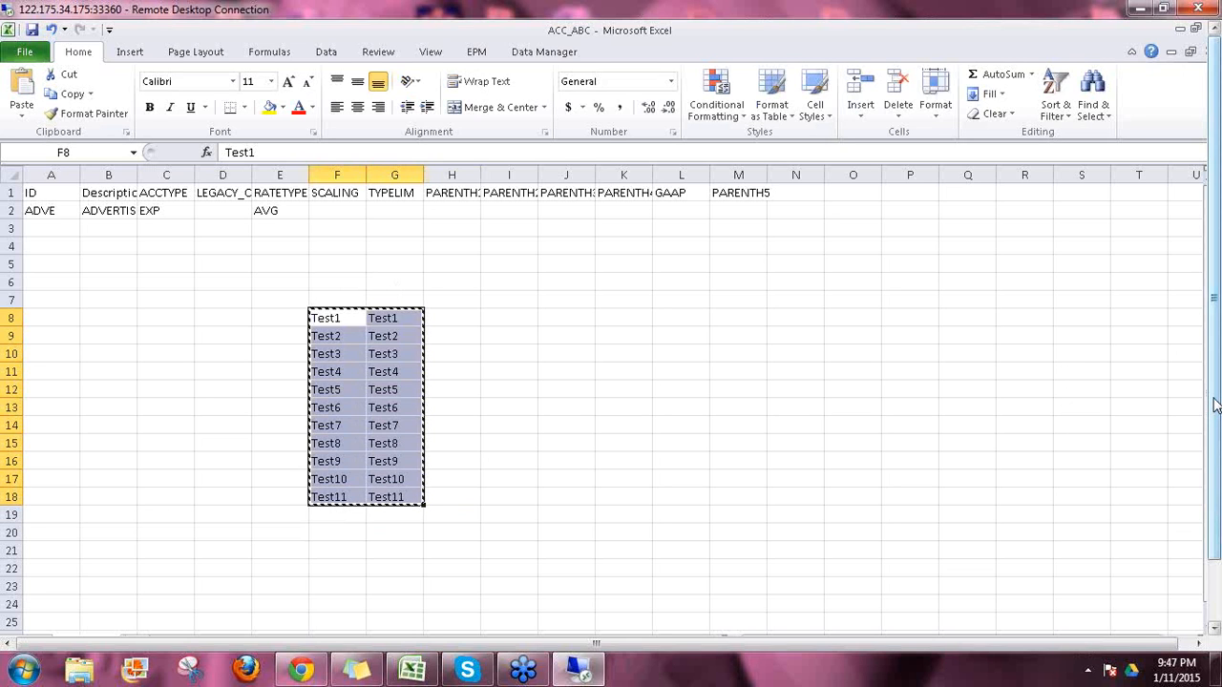
Step: Return to the ACC_ABC members page and select the empty row 2 ID cell
{"action": "left_click_drag", "start_coordinate": [1220, 435], "coordinate": [1221, 487]}
{"action": "left_click", "coordinate": [264, 626]}
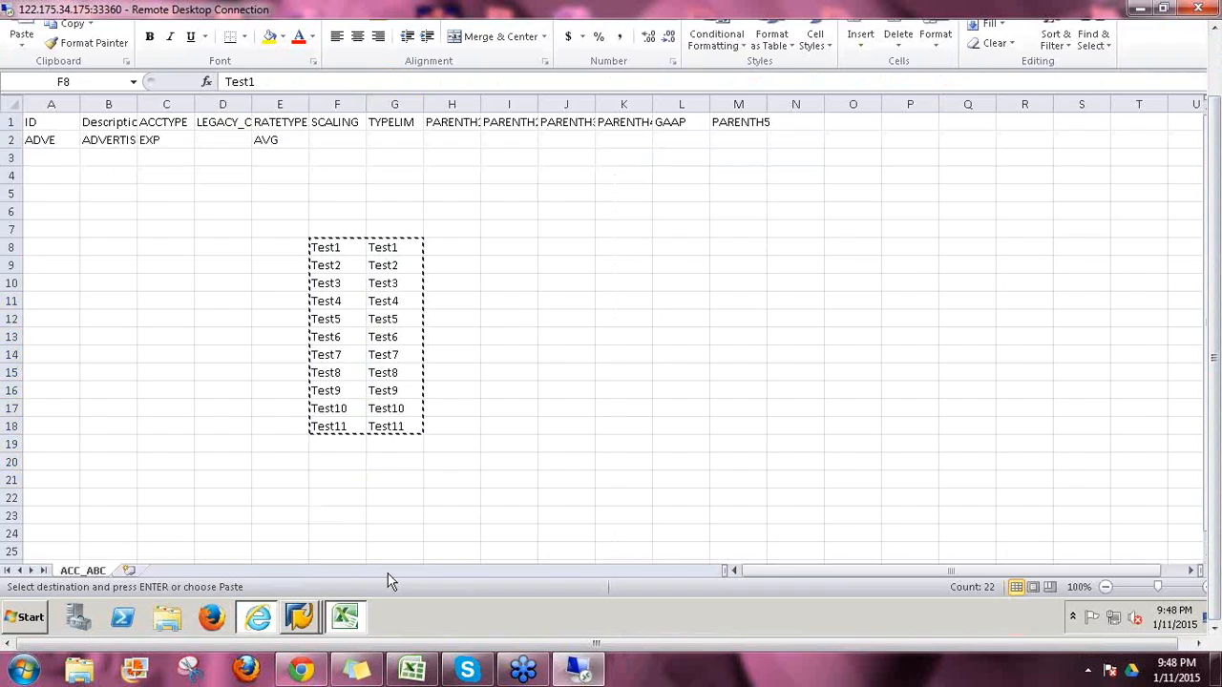
{"action": "left_click", "coordinate": [96, 226]}
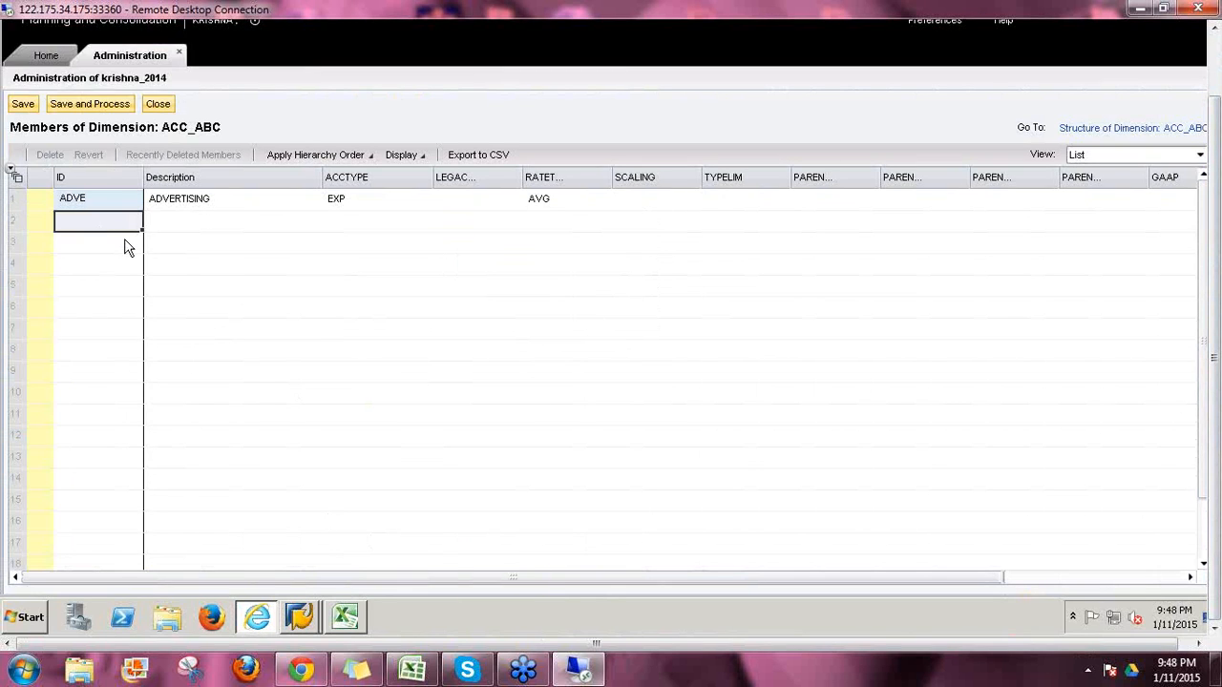
Step: Paste Test1–Test11 as IDs and descriptions into the members grid and Save and Process
{"action": "key", "text": "ctrl+v"}
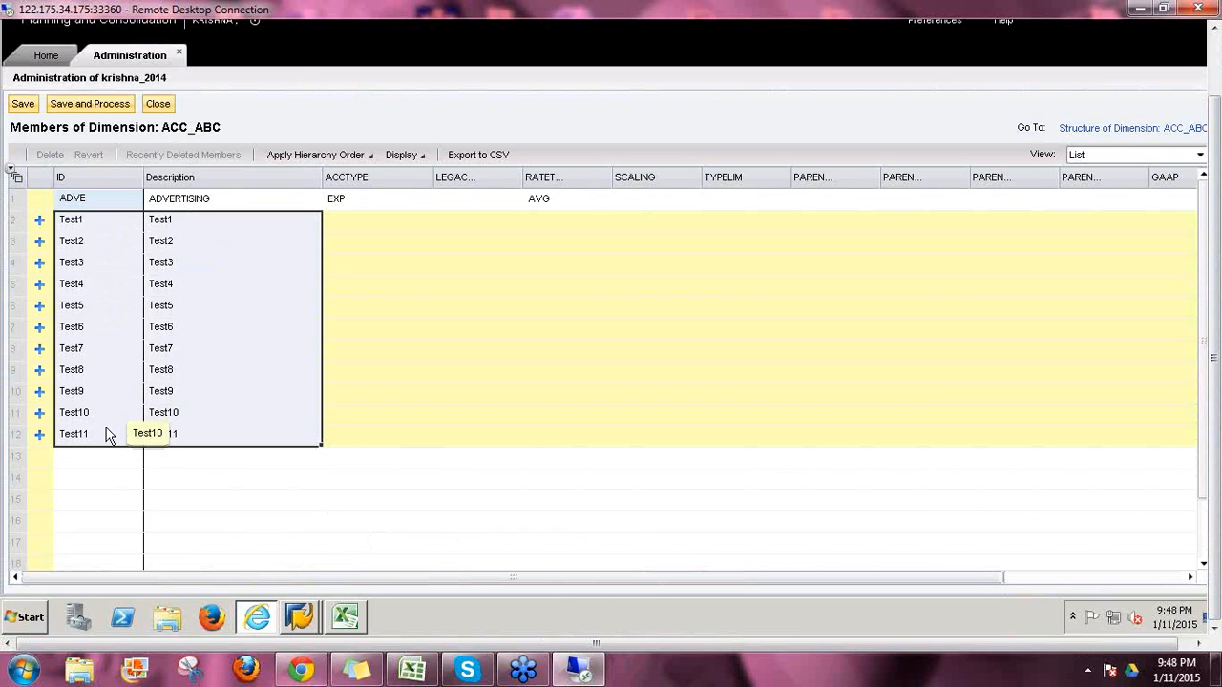
{"action": "left_click", "coordinate": [84, 106]}
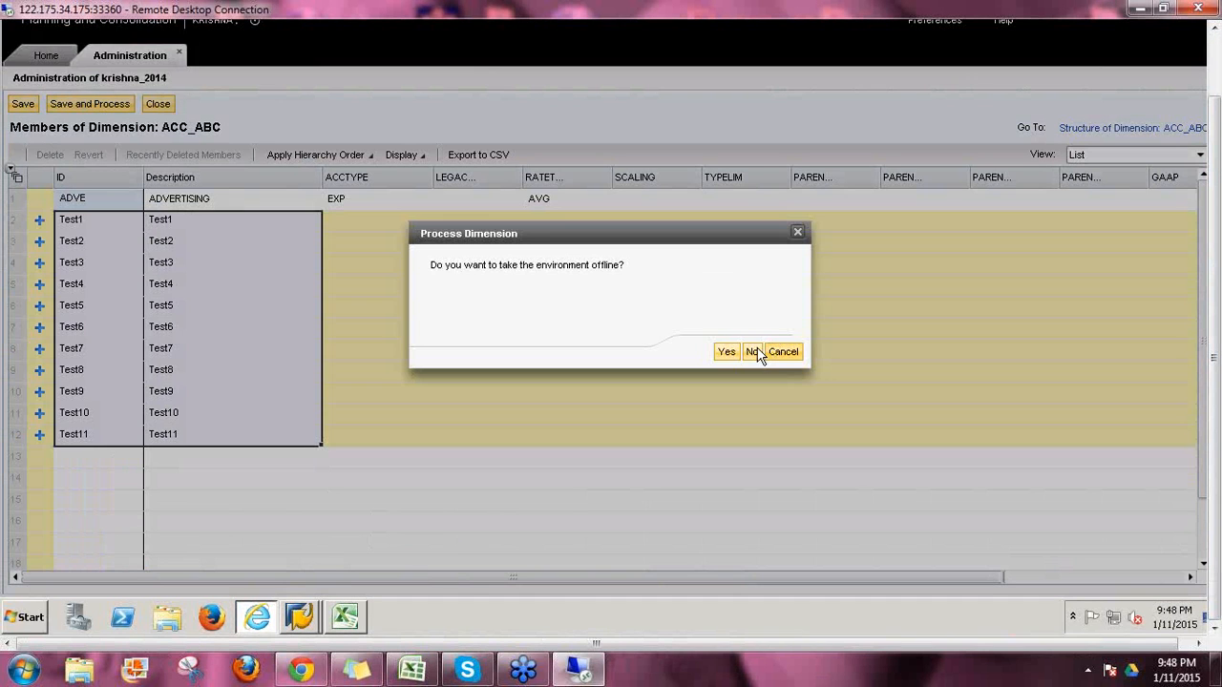
Step: Process without going offline and review the log showing TEST9's empty ACCTYPE error
{"action": "left_click", "coordinate": [753, 351]}
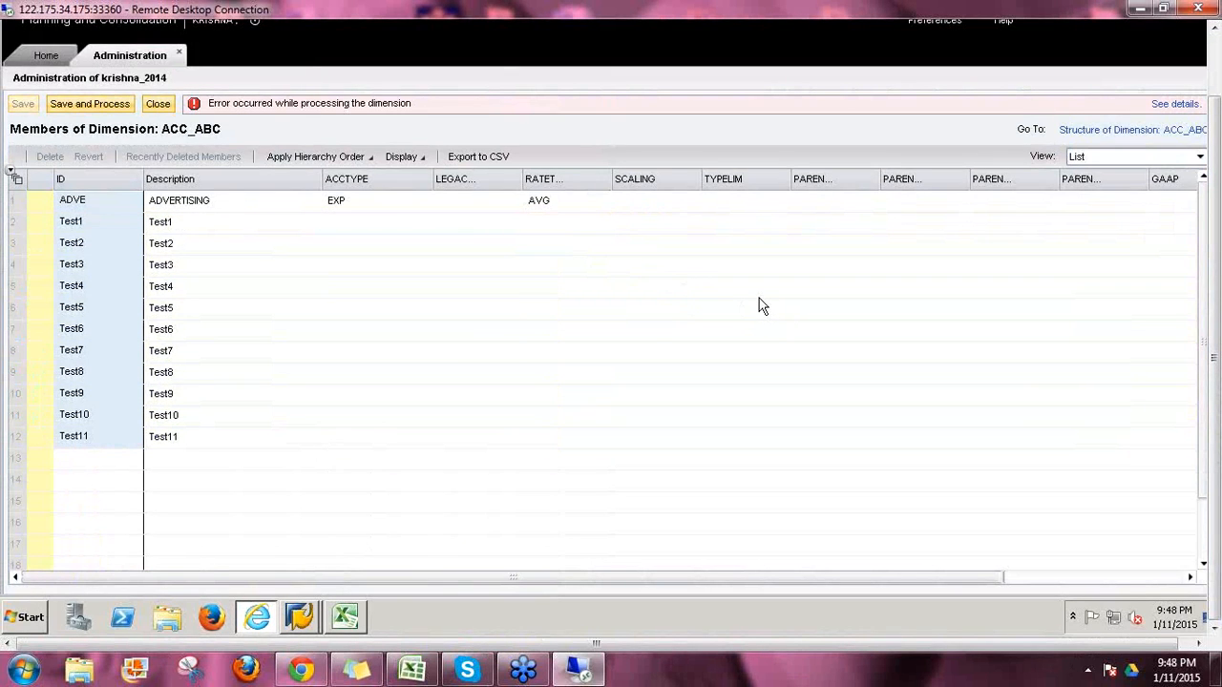
{"action": "left_click", "coordinate": [1170, 105]}
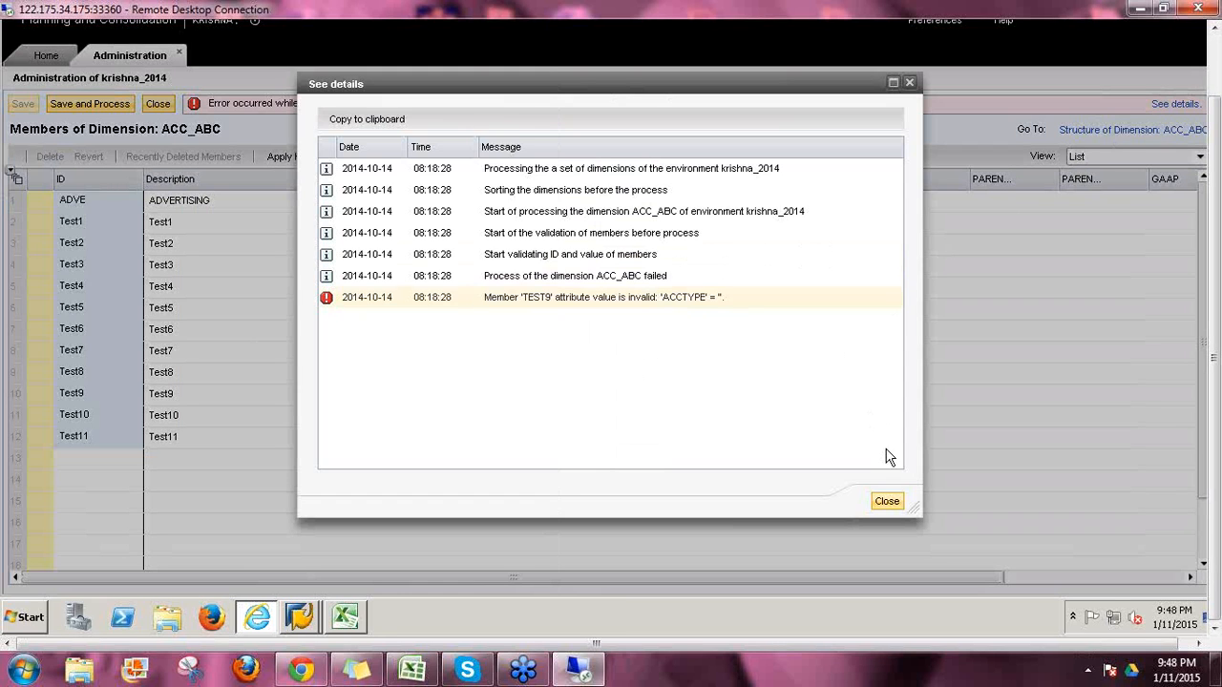
{"action": "left_click", "coordinate": [888, 503]}
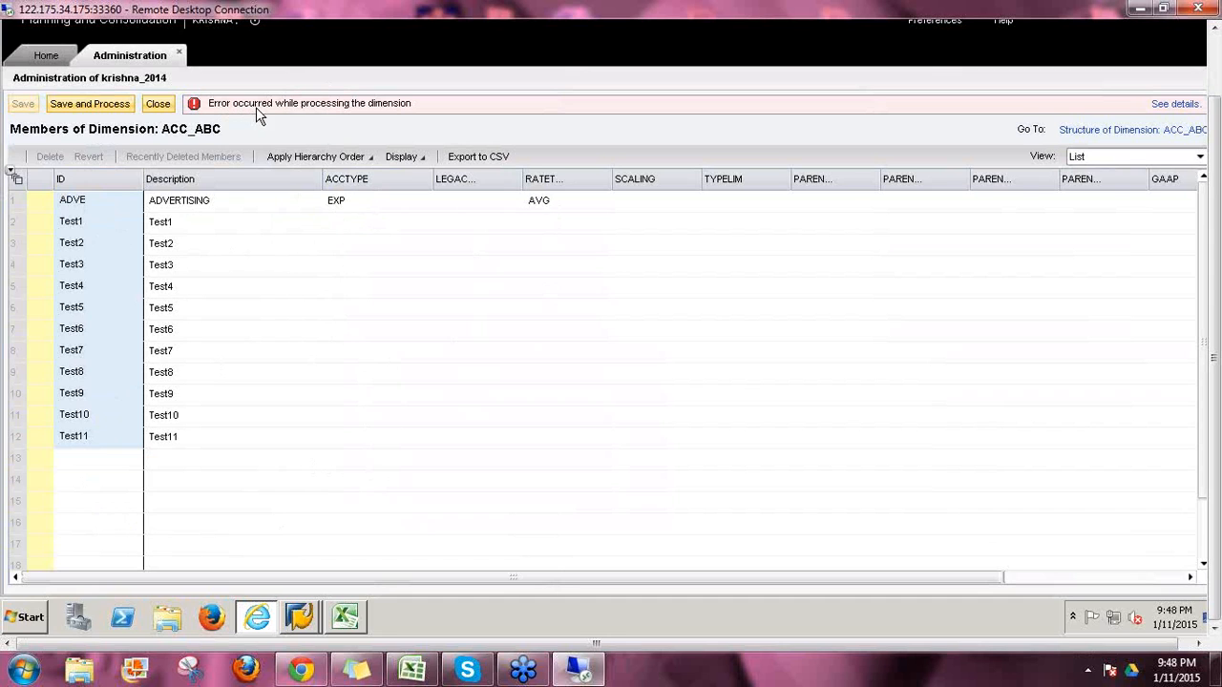
{"action": "left_click", "coordinate": [1166, 107]}
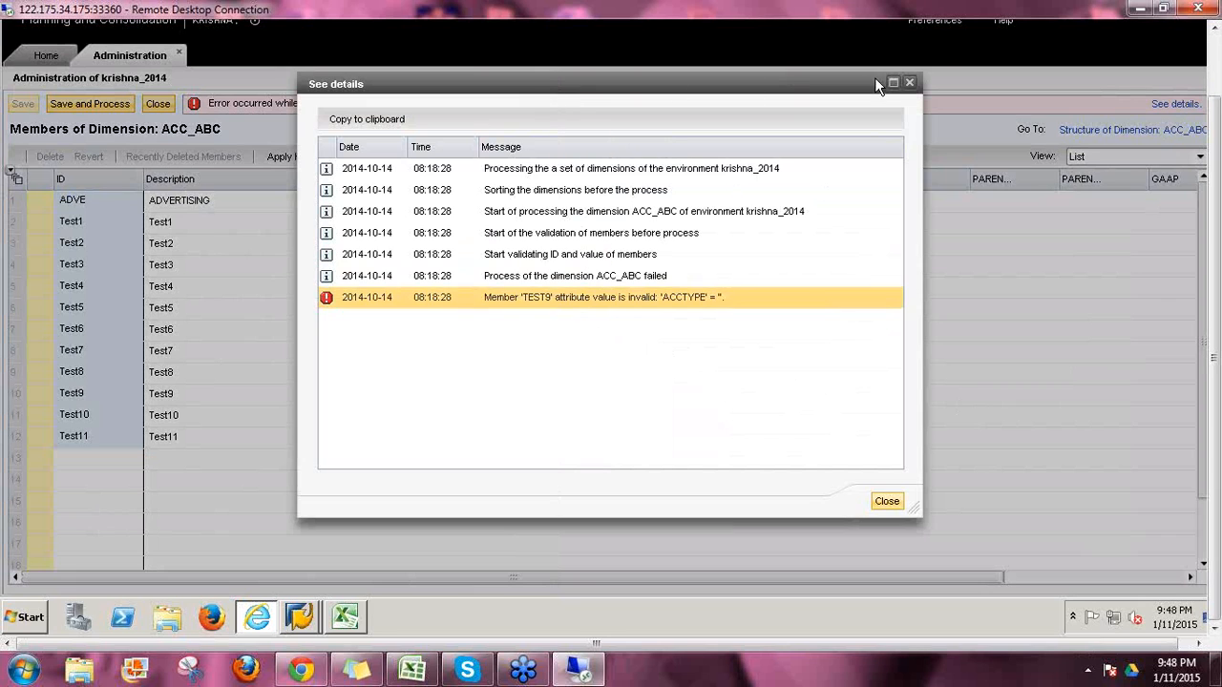
{"action": "left_click_drag", "start_coordinate": [875, 77], "coordinate": [1169, 69]}
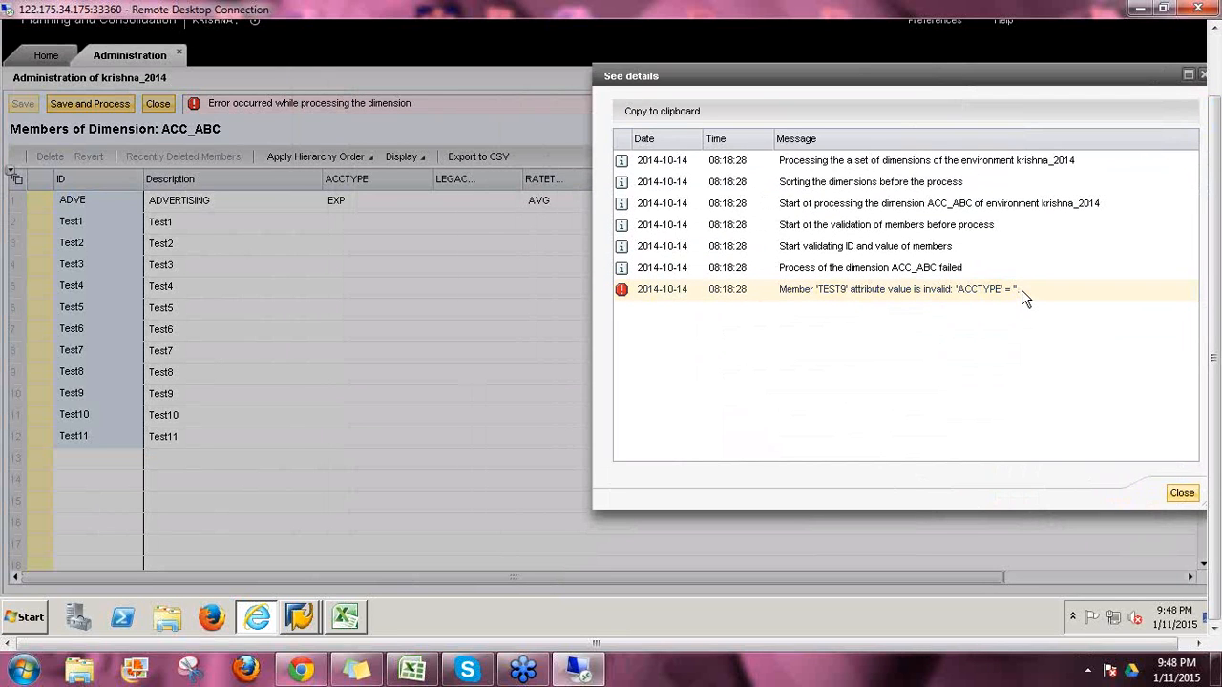
{"action": "left_click", "coordinate": [1181, 494]}
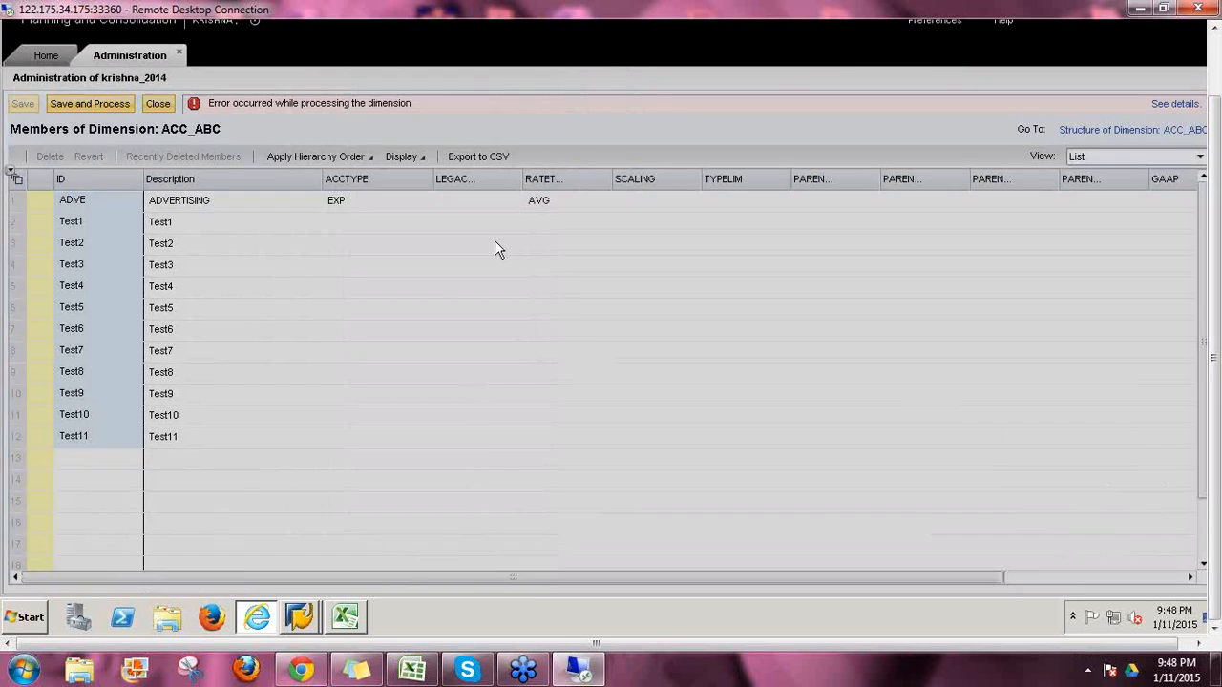
Step: Copy EXP from ADVERTISING's ACCTYPE into Test1–Test11 and process the dimension online
{"action": "left_click", "coordinate": [355, 208]}
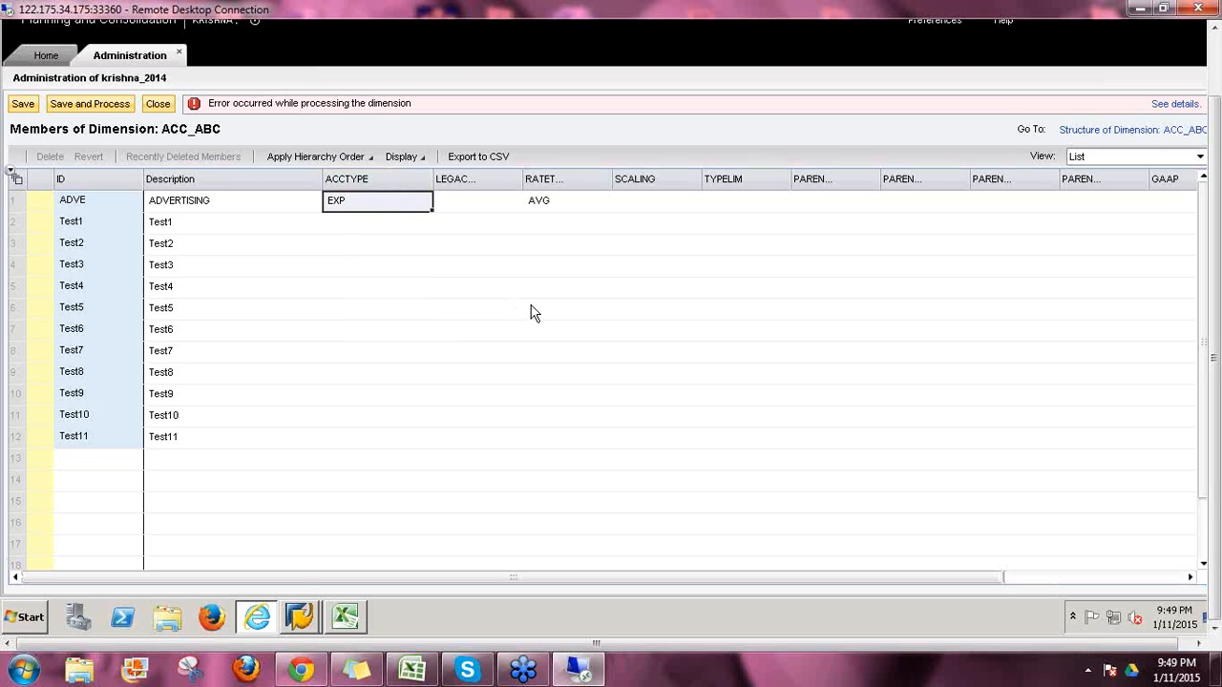
{"action": "key", "text": "Down"}
{"action": "key", "text": "shift+Down"}
{"action": "key", "text": "shift+Down"}
{"action": "key", "text": "shift+Down"}
{"action": "key", "text": "shift+Down"}
{"action": "key", "text": "shift+Down"}
{"action": "key", "text": "shift+Down"}
{"action": "key", "text": "shift+Down"}
{"action": "key", "text": "shift+Down"}
{"action": "key", "text": "shift+Down"}
{"action": "key", "text": "shift+Down"}
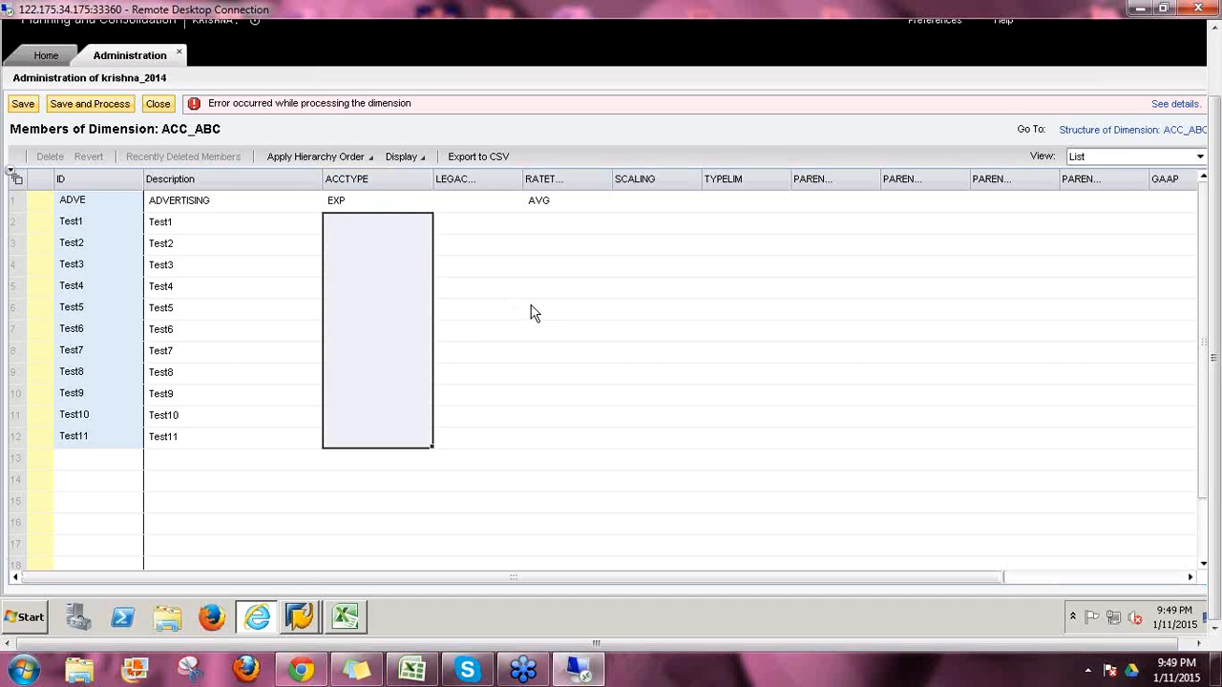
{"action": "key", "text": "ctrl+v"}
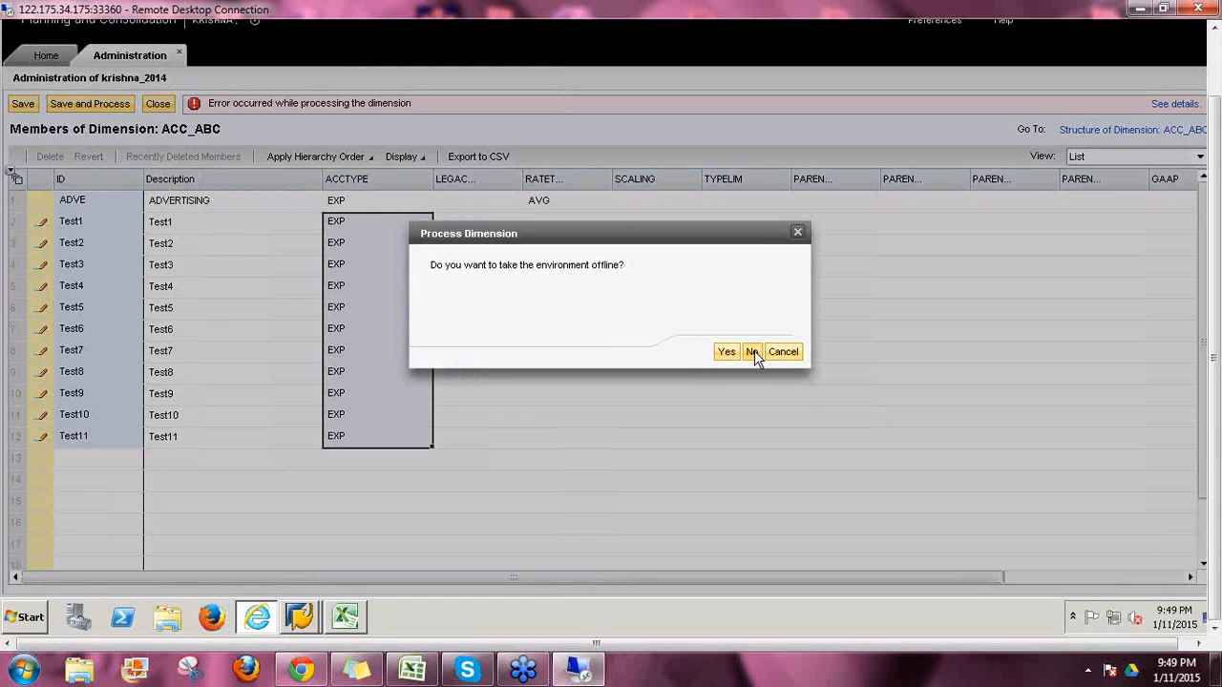
{"action": "left_click", "coordinate": [754, 352]}
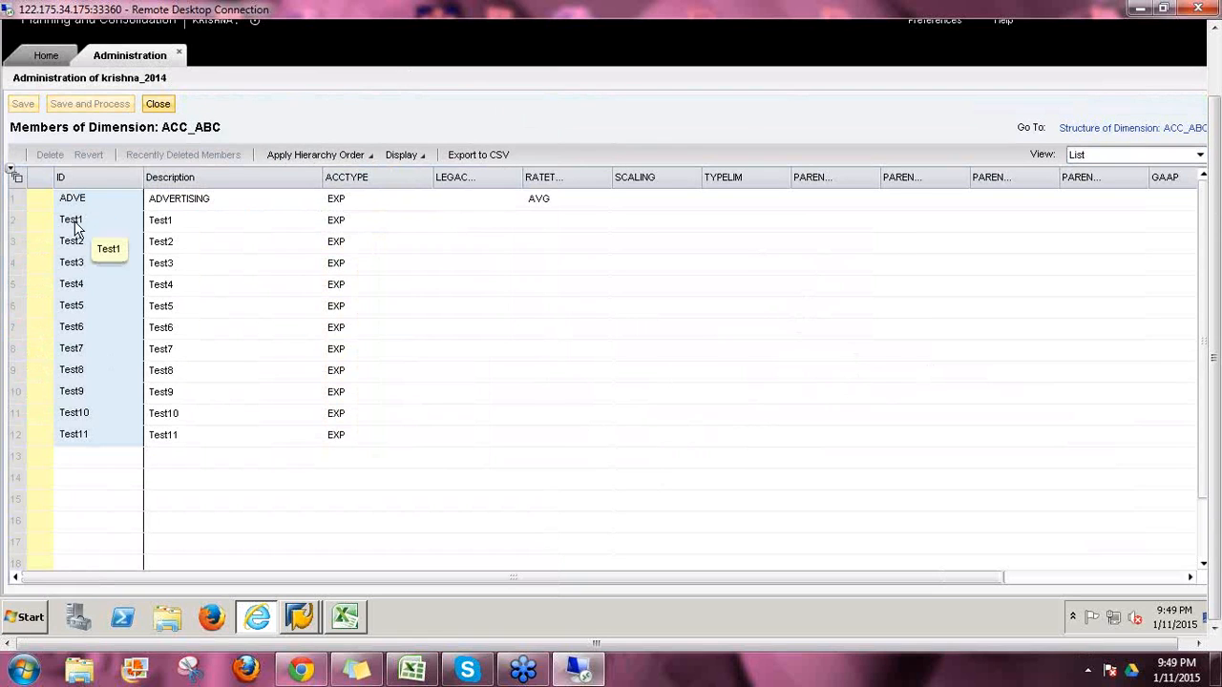
Step: Add a duplicate Test1 member in row 13, save, and inspect the already-used ID error
{"action": "left_click", "coordinate": [81, 459]}
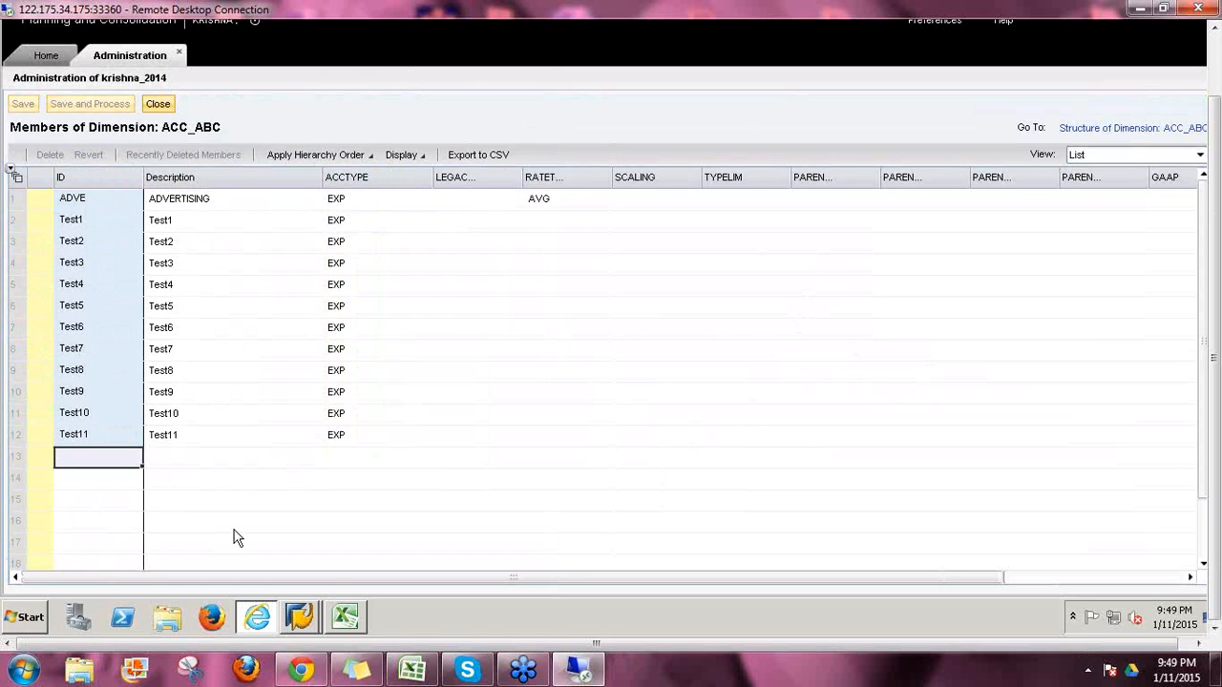
{"action": "type", "text": "Test1"}
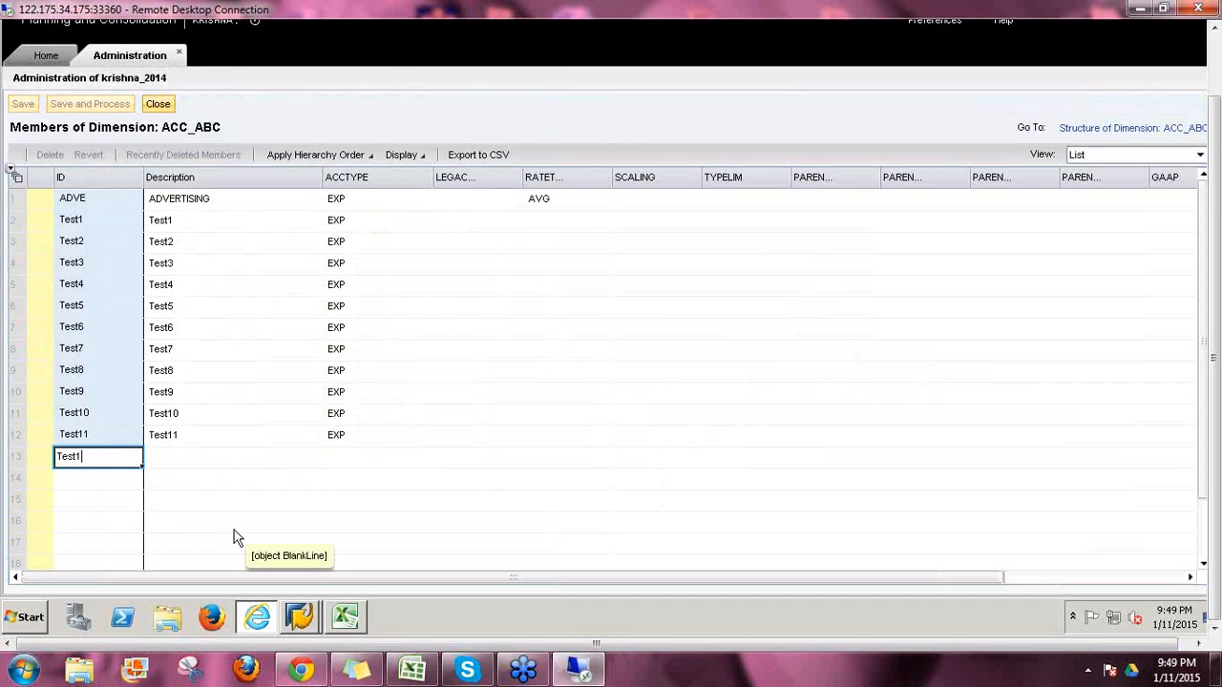
{"action": "key", "text": "Return"}
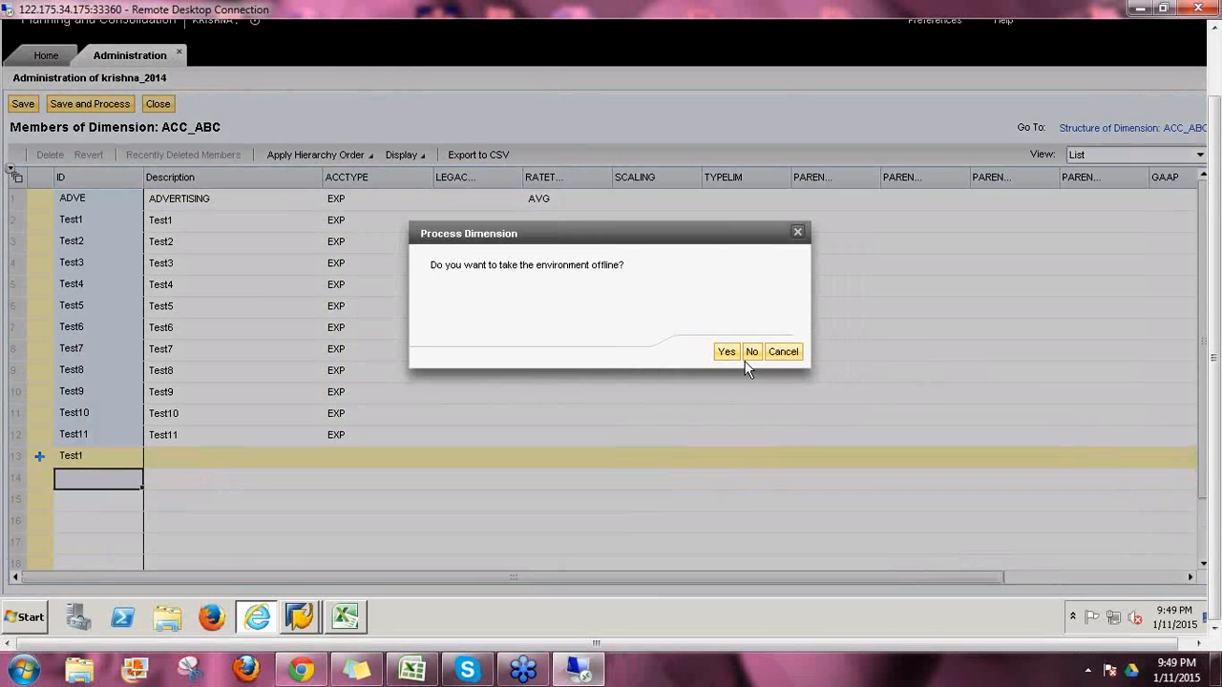
{"action": "left_click", "coordinate": [752, 353]}
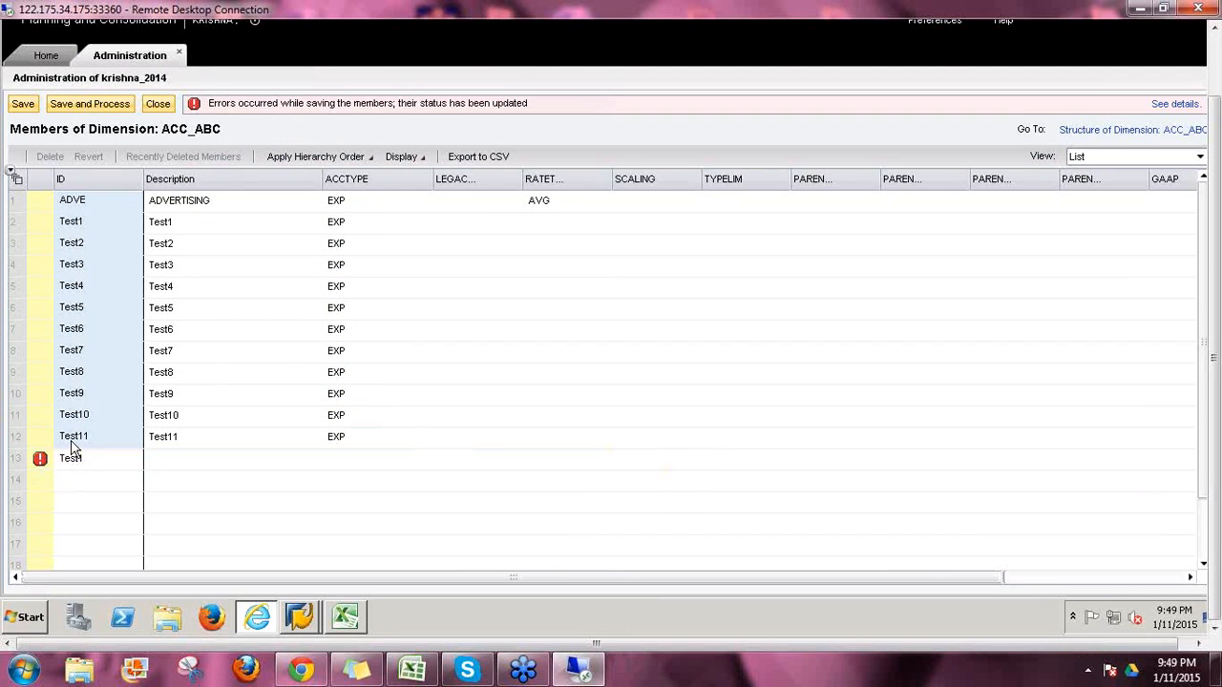
{"action": "left_click", "coordinate": [1173, 104]}
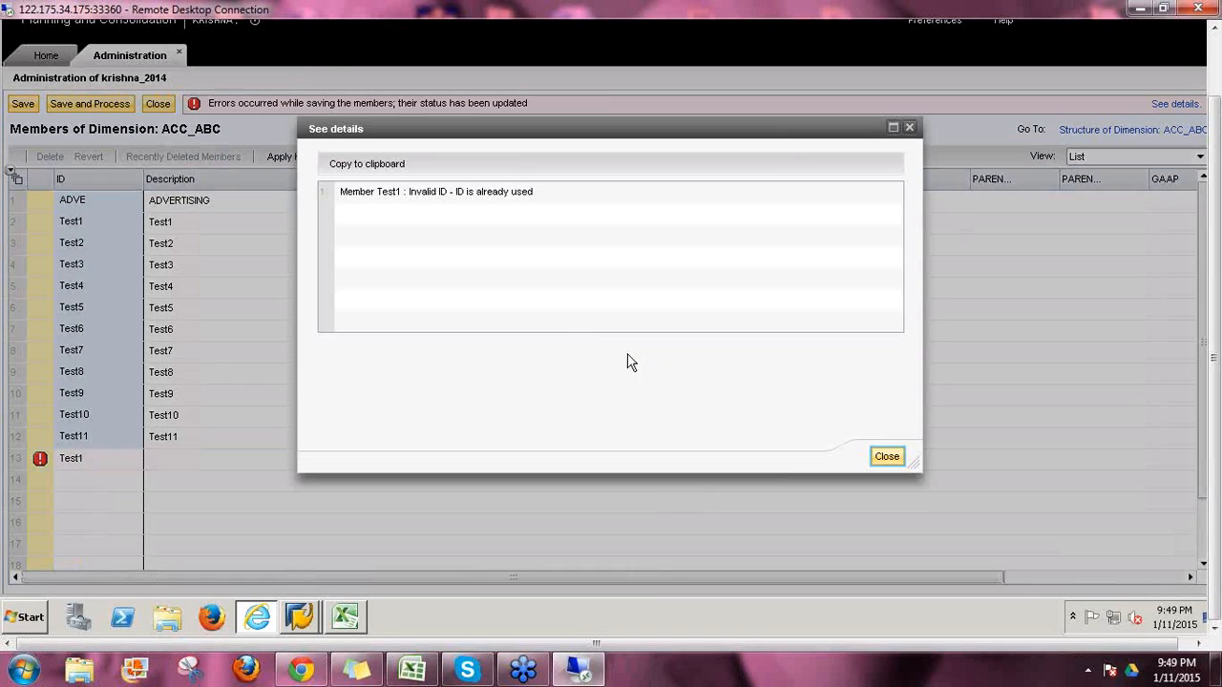
{"action": "left_click", "coordinate": [415, 195]}
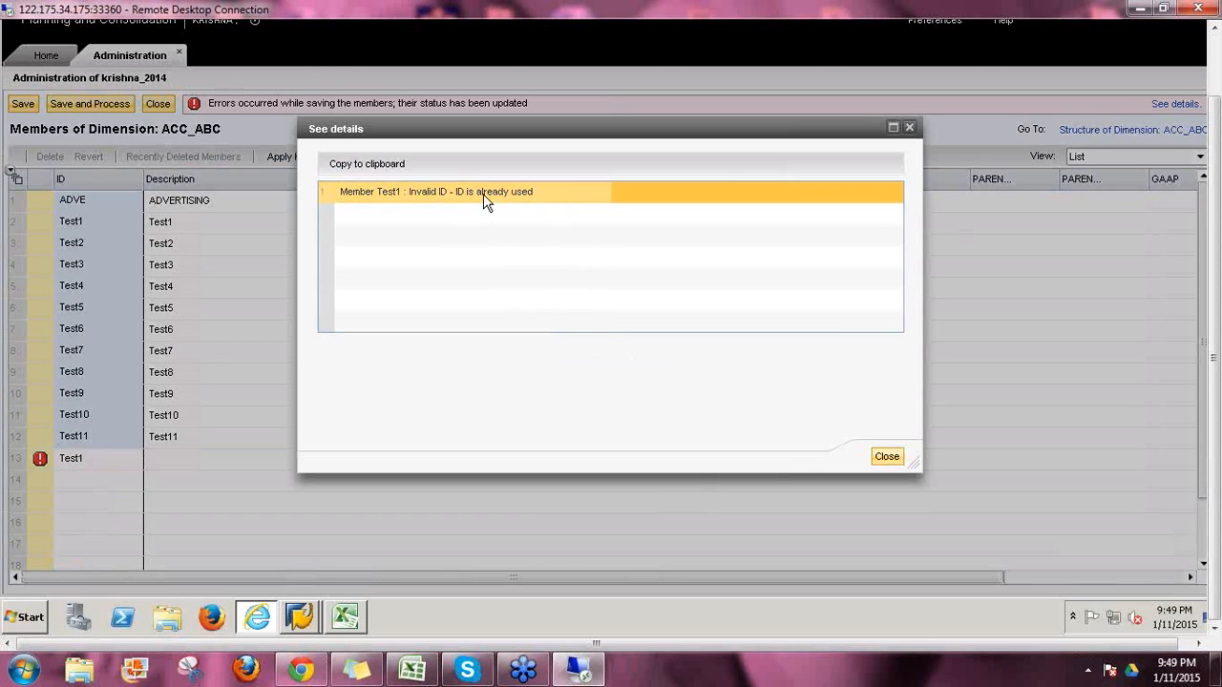
{"action": "left_click", "coordinate": [887, 457]}
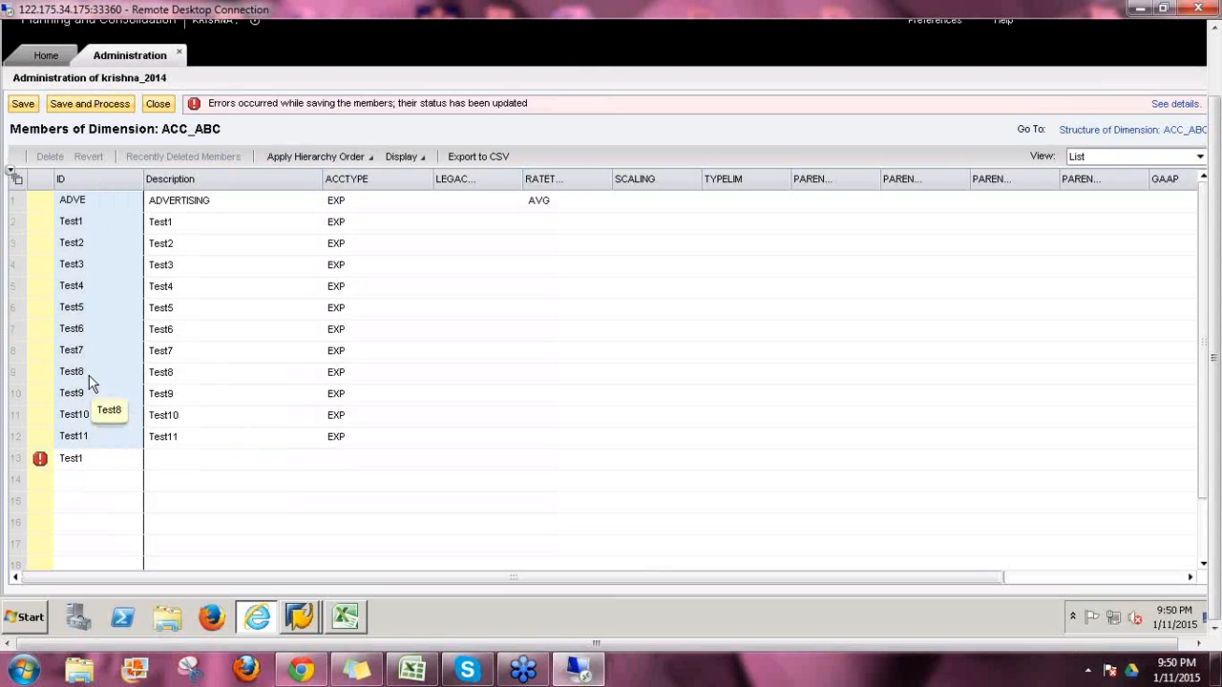
{"action": "left_click", "coordinate": [63, 456]}
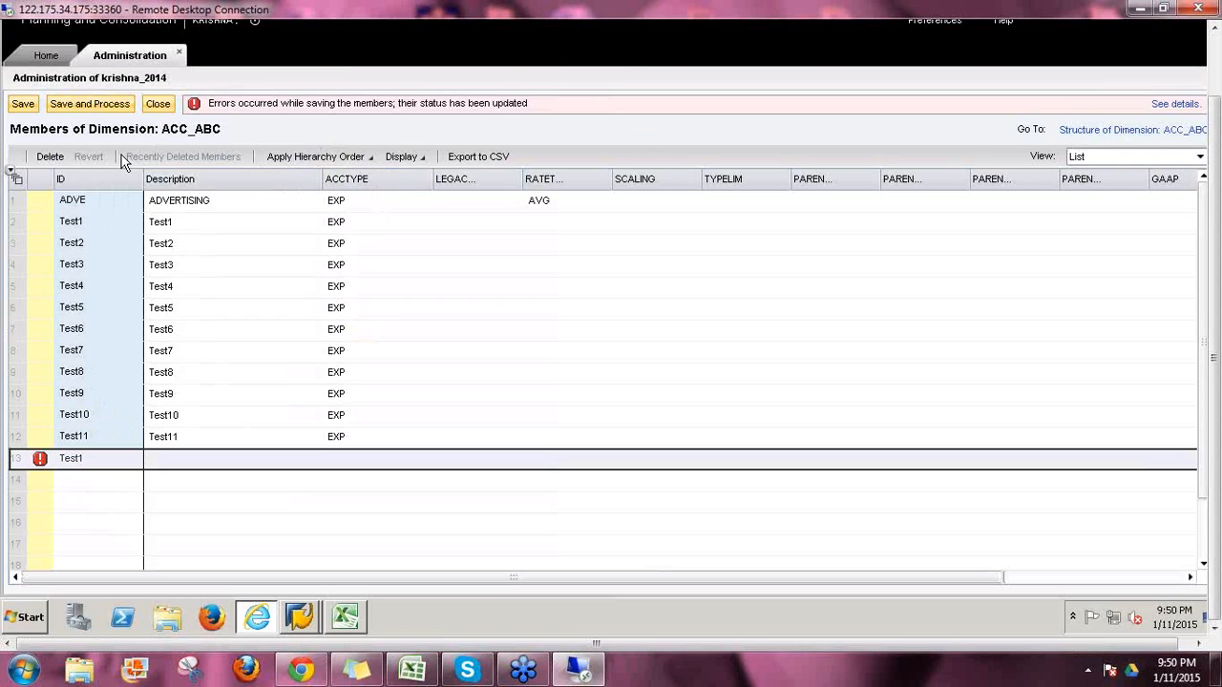
Step: Delete duplicate row 13, reprocess ACC_ABC online, and widen the LEGACY_COA column
{"action": "left_click", "coordinate": [50, 157]}
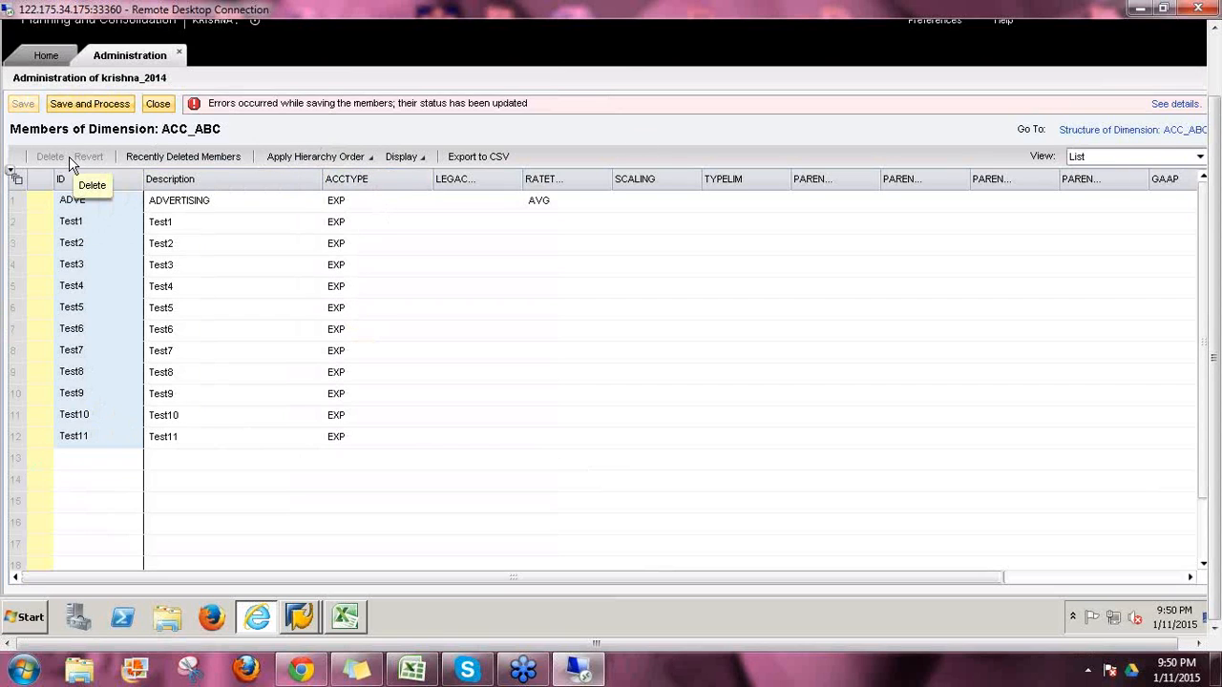
{"action": "left_click", "coordinate": [83, 105]}
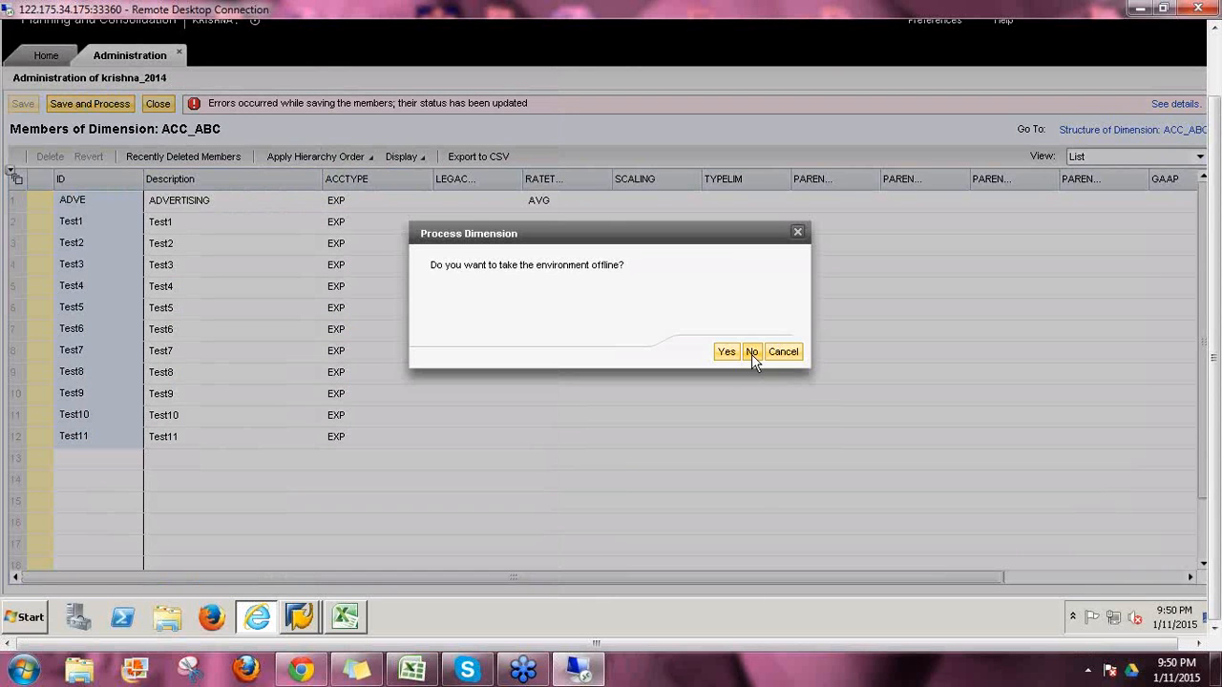
{"action": "left_click", "coordinate": [759, 352]}
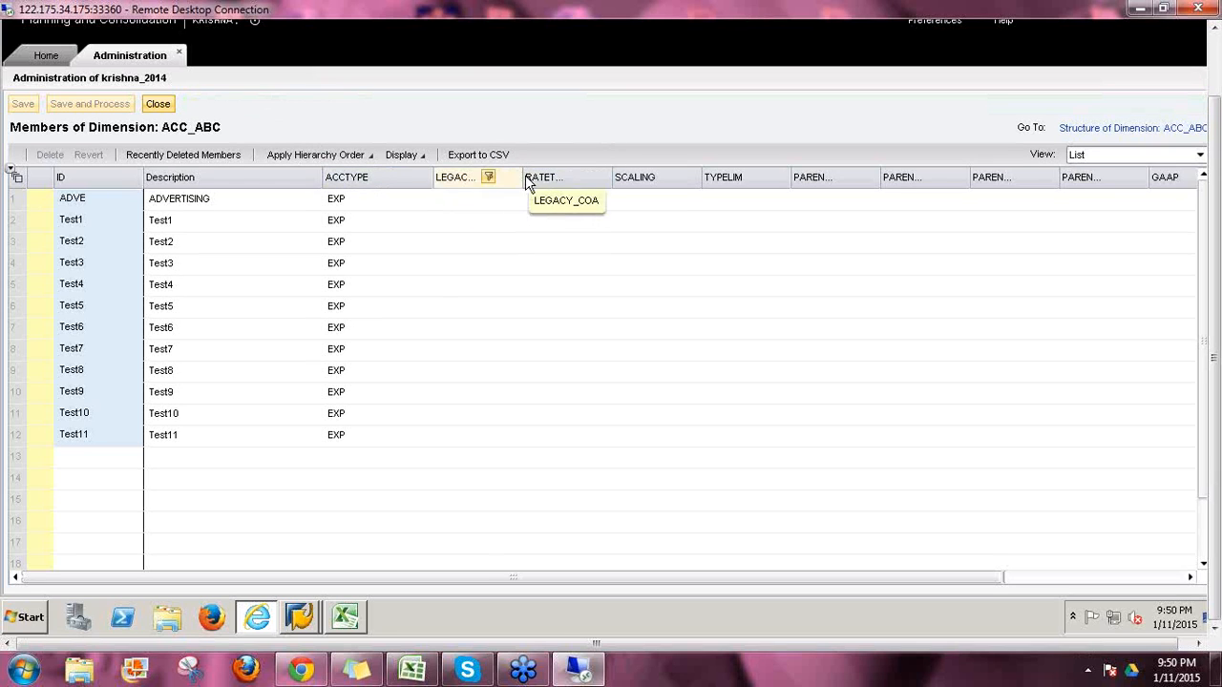
{"action": "left_click_drag", "start_coordinate": [521, 176], "coordinate": [611, 179]}
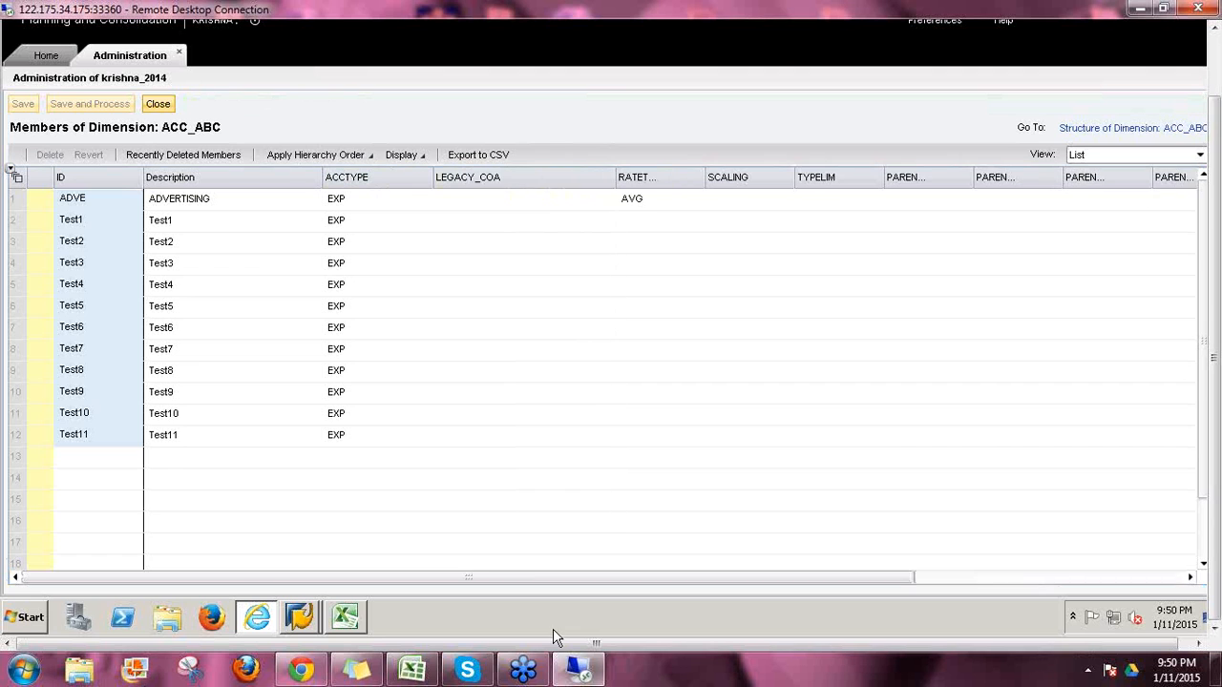
Step: Exit the Data Warehousing Workbench, confirm logging off SAP, and minimize the browser
{"action": "mouse_move", "coordinate": [317, 618]}
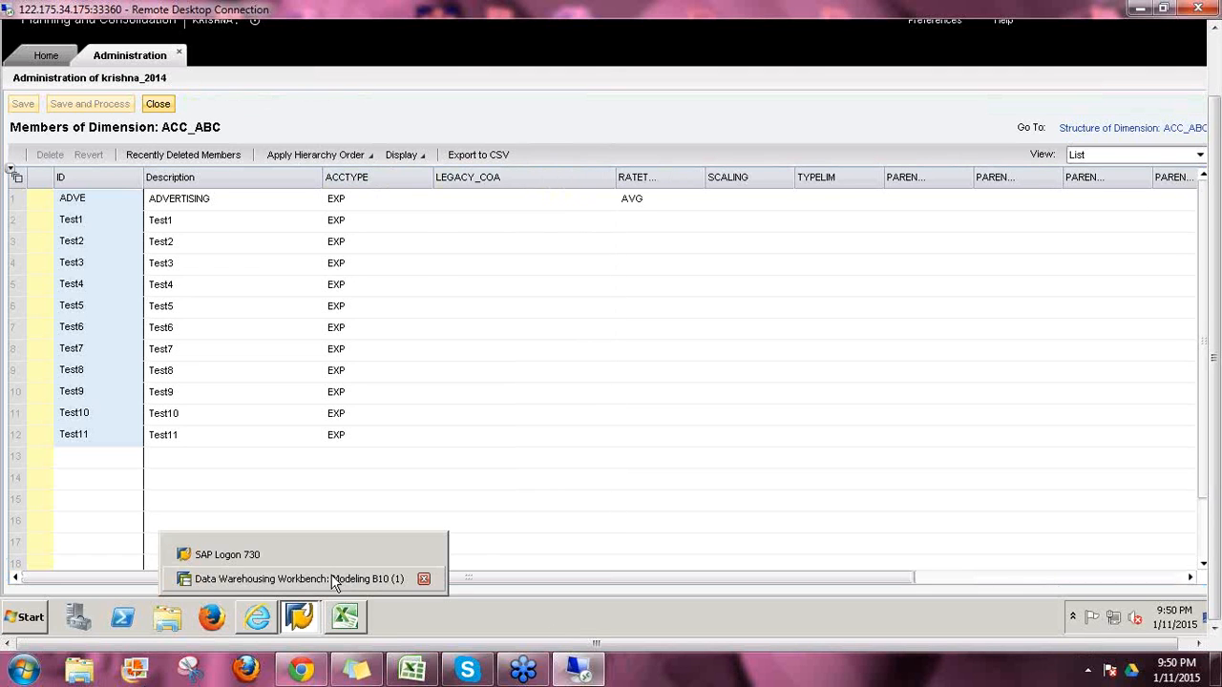
{"action": "left_click", "coordinate": [340, 578]}
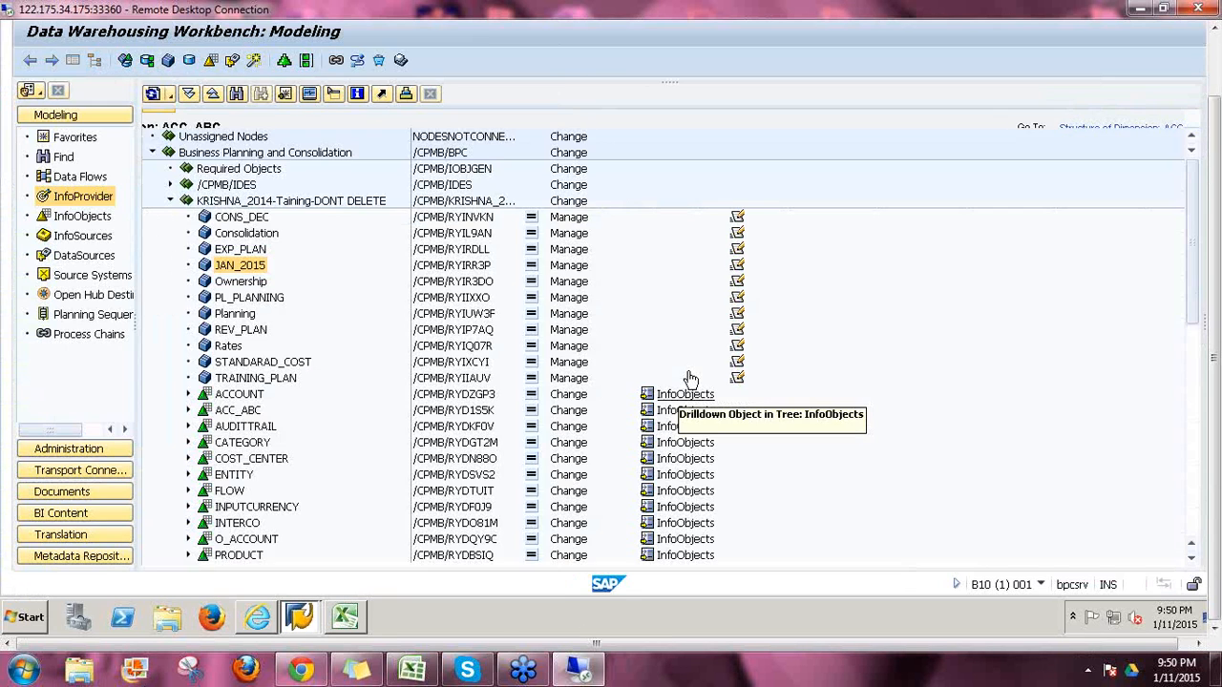
{"action": "left_click", "coordinate": [170, 201]}
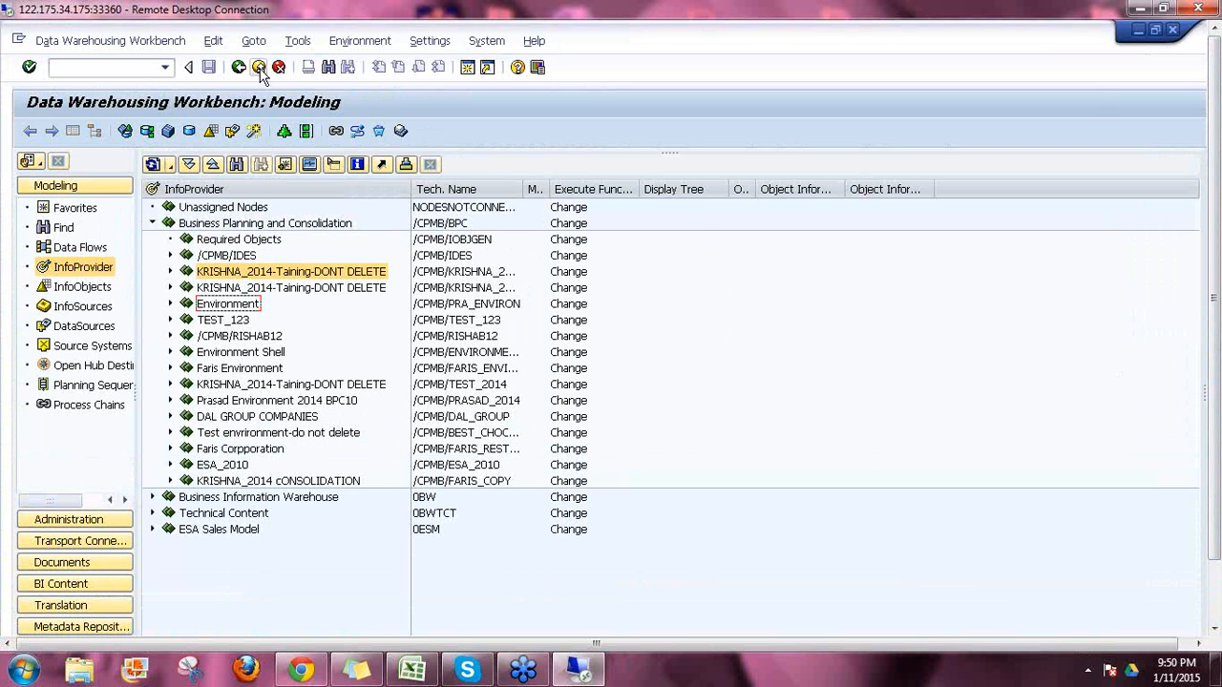
{"action": "left_click", "coordinate": [259, 68]}
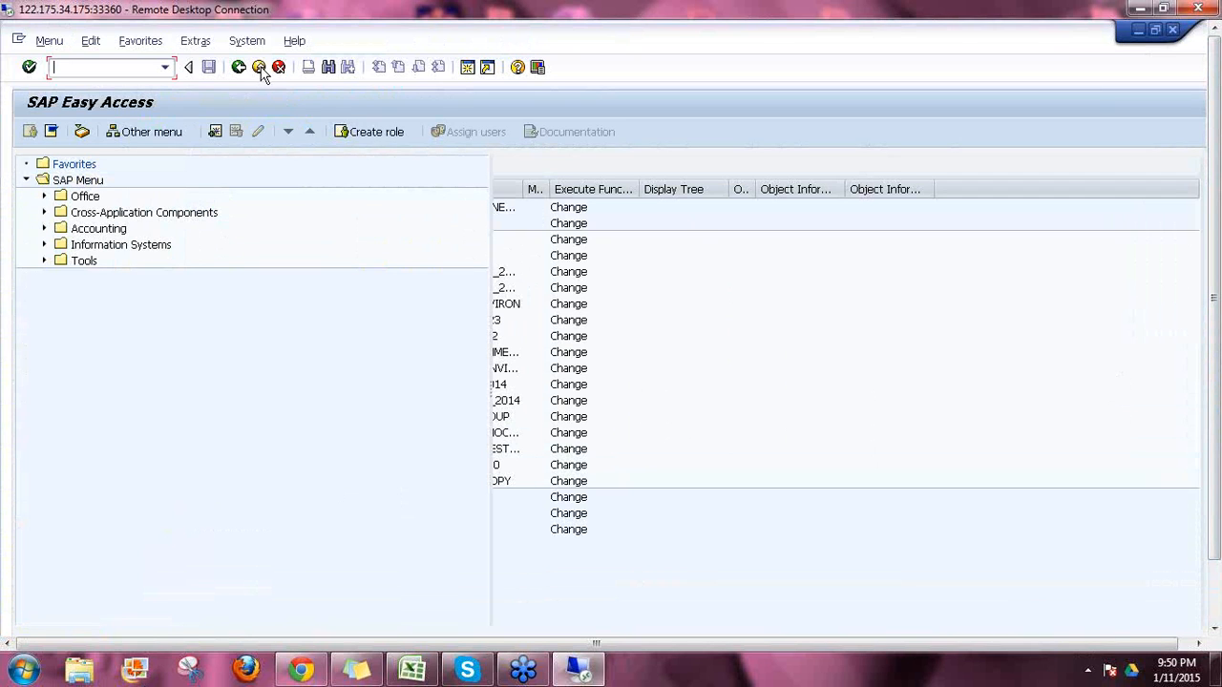
{"action": "left_click", "coordinate": [258, 68]}
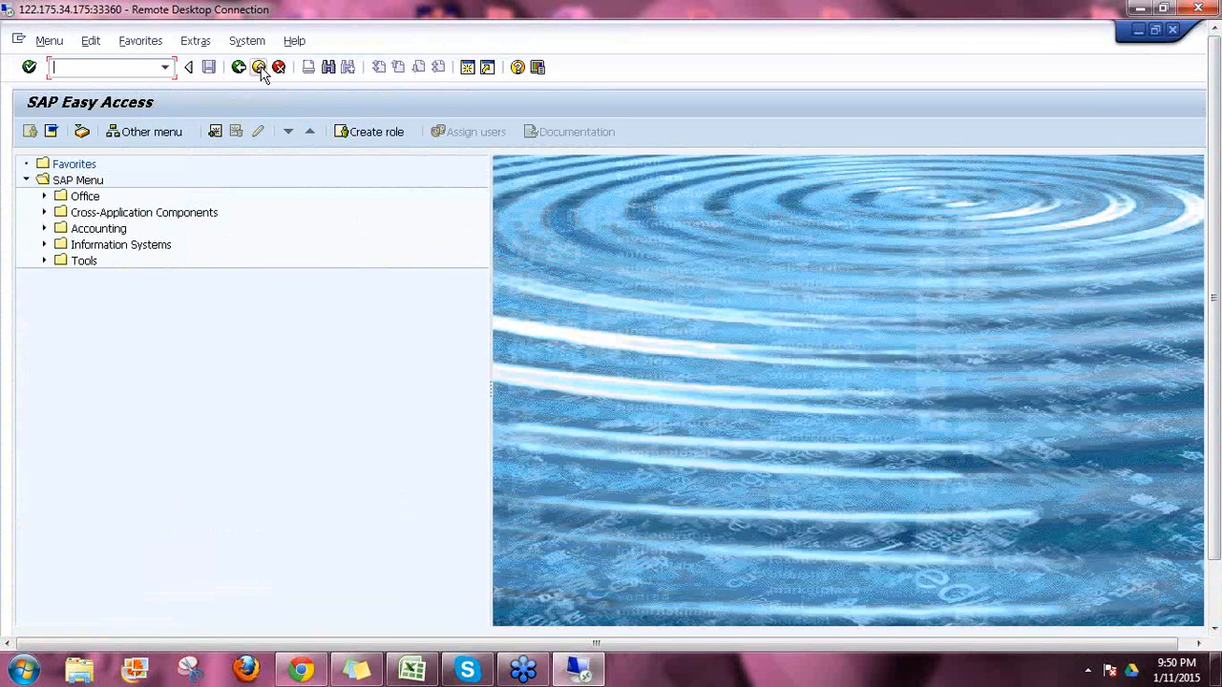
{"action": "left_click", "coordinate": [196, 351]}
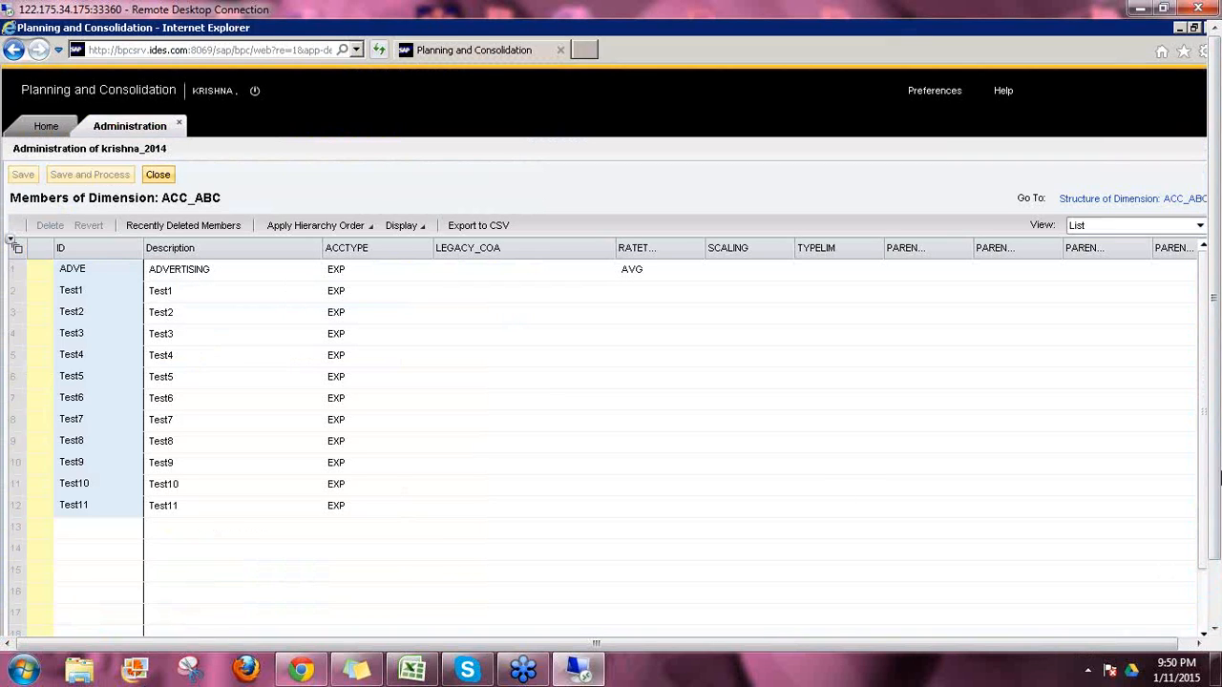
{"action": "left_click", "coordinate": [1180, 29]}
Step: Log on to the BPC connection with the user's credentials and run transaction RSA1
{"action": "left_click", "coordinate": [1180, 30]}
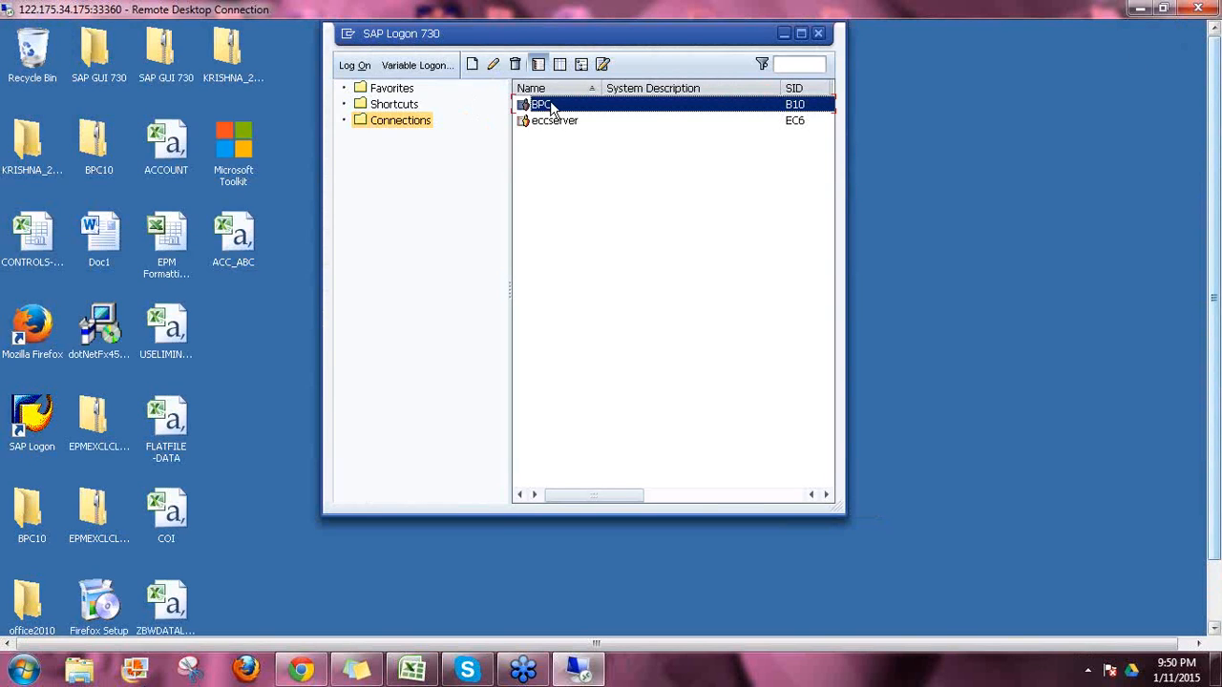
{"action": "double_click", "coordinate": [547, 113]}
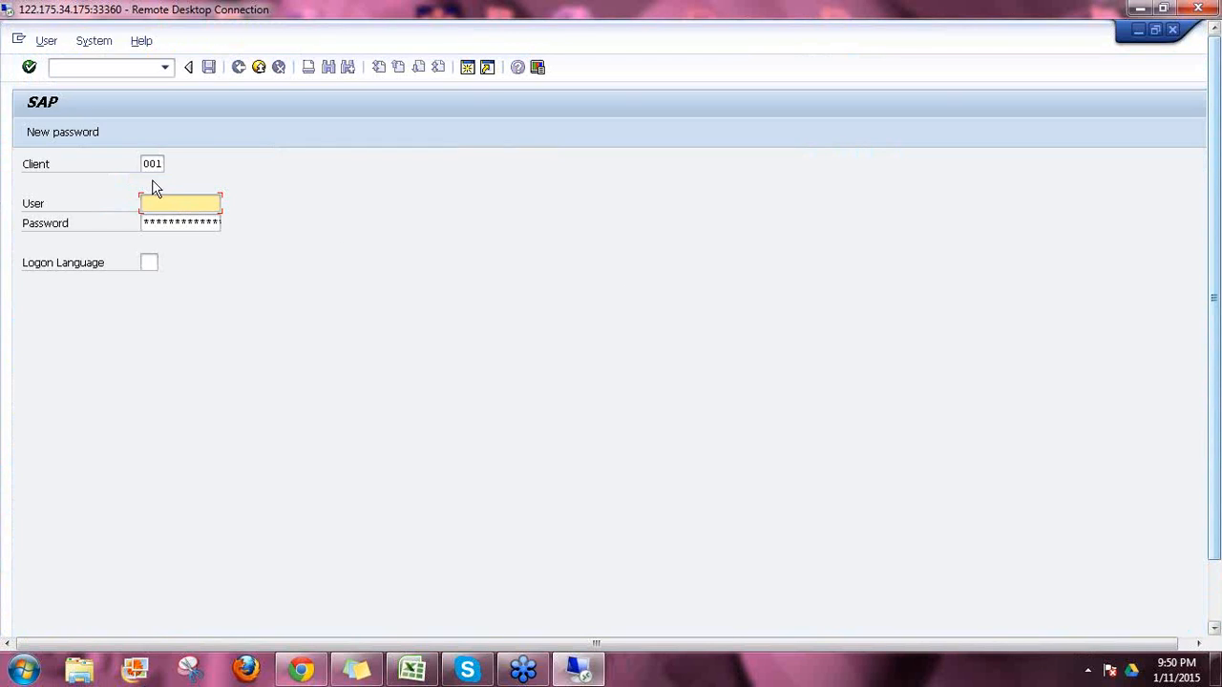
{"action": "left_click", "coordinate": [164, 203]}
{"action": "type", "text": "krishna"}
{"action": "key", "text": "Tab"}
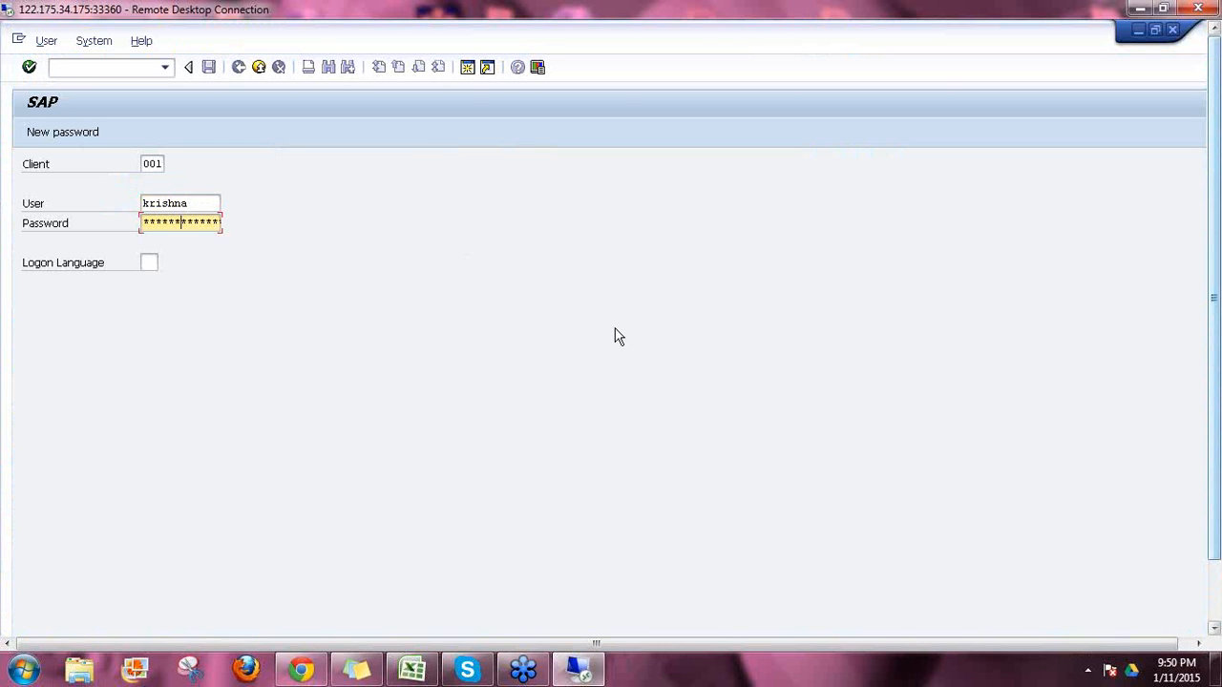
{"action": "key", "text": "Return"}
{"action": "type", "text": "rsa1"}
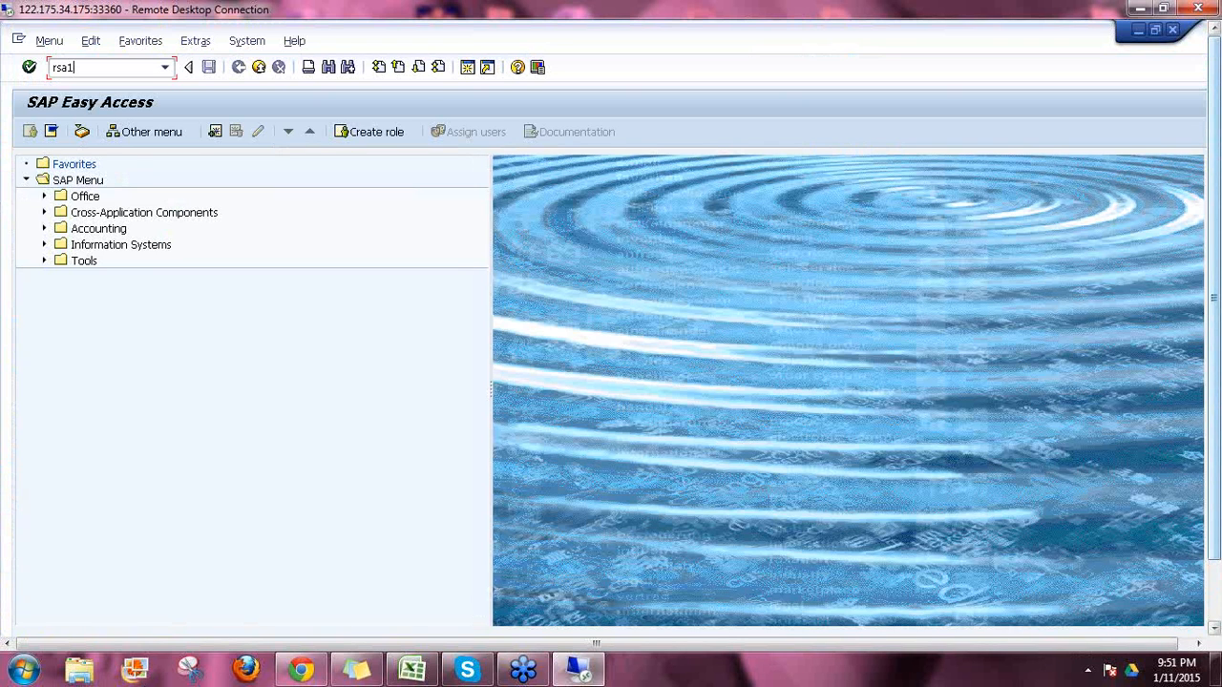
{"action": "key", "text": "Return"}
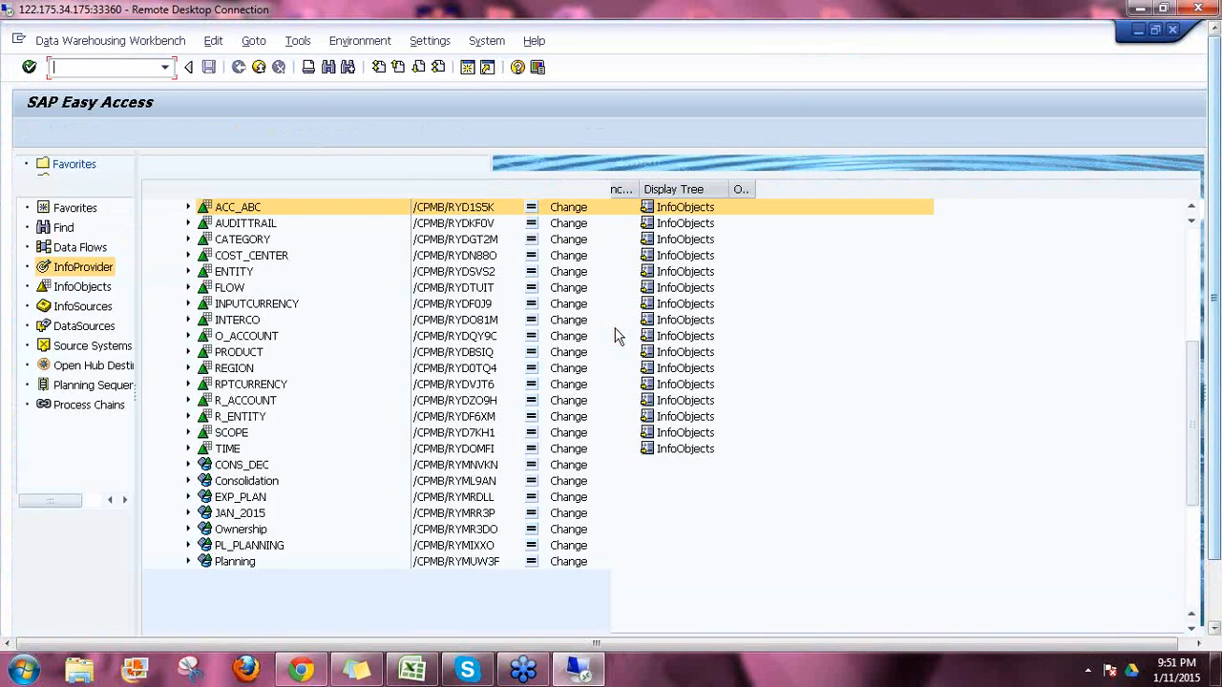
Step: Open the ACC_ABC characteristic /CPMB/RYD1S5K details on its Attributes tab
{"action": "left_click", "coordinate": [1190, 212]}
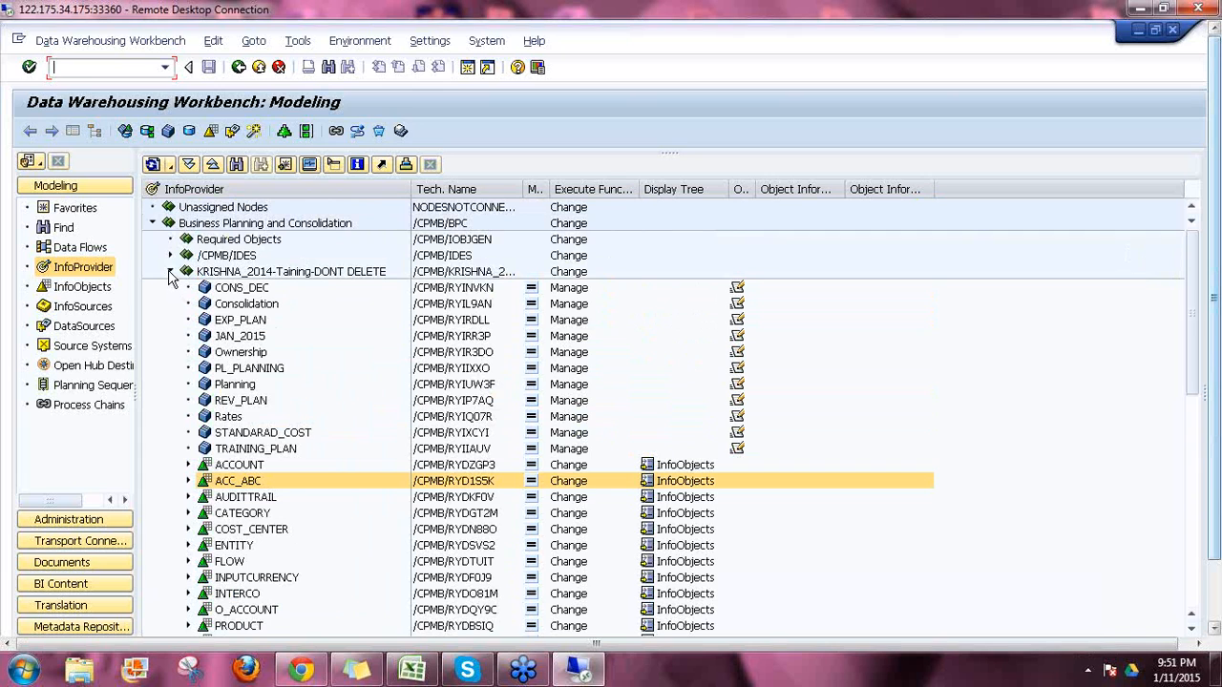
{"action": "left_click", "coordinate": [188, 481]}
{"action": "double_click", "coordinate": [239, 481]}
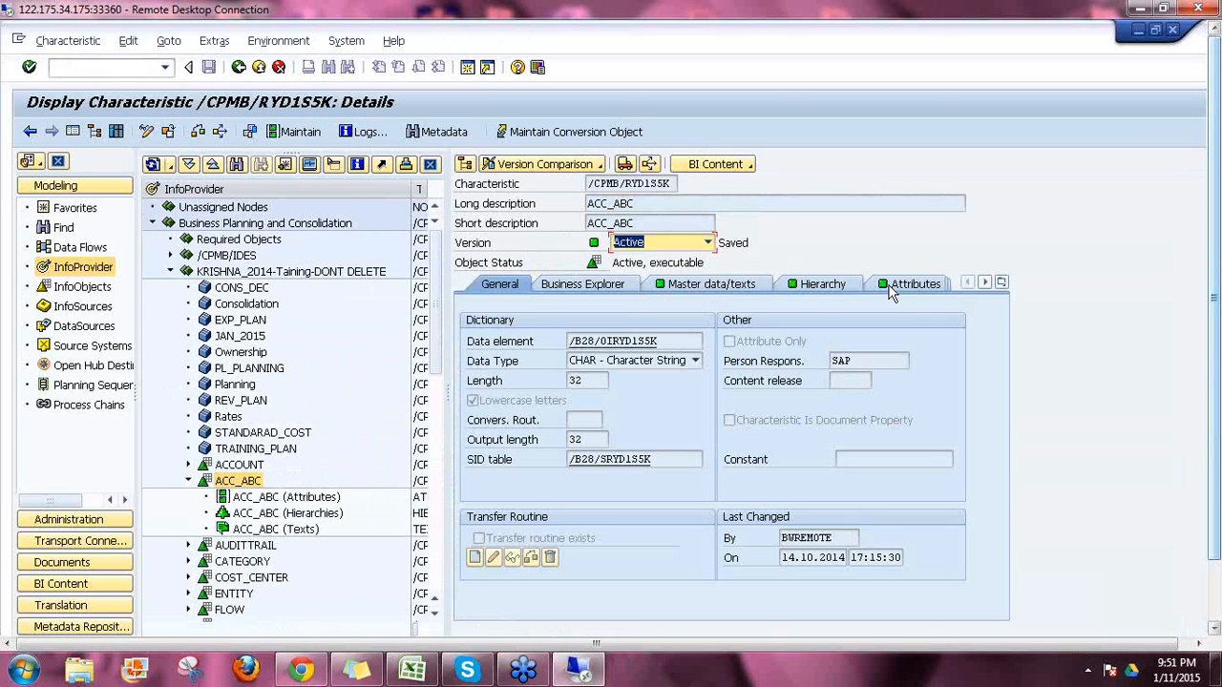
{"action": "left_click", "coordinate": [905, 288]}
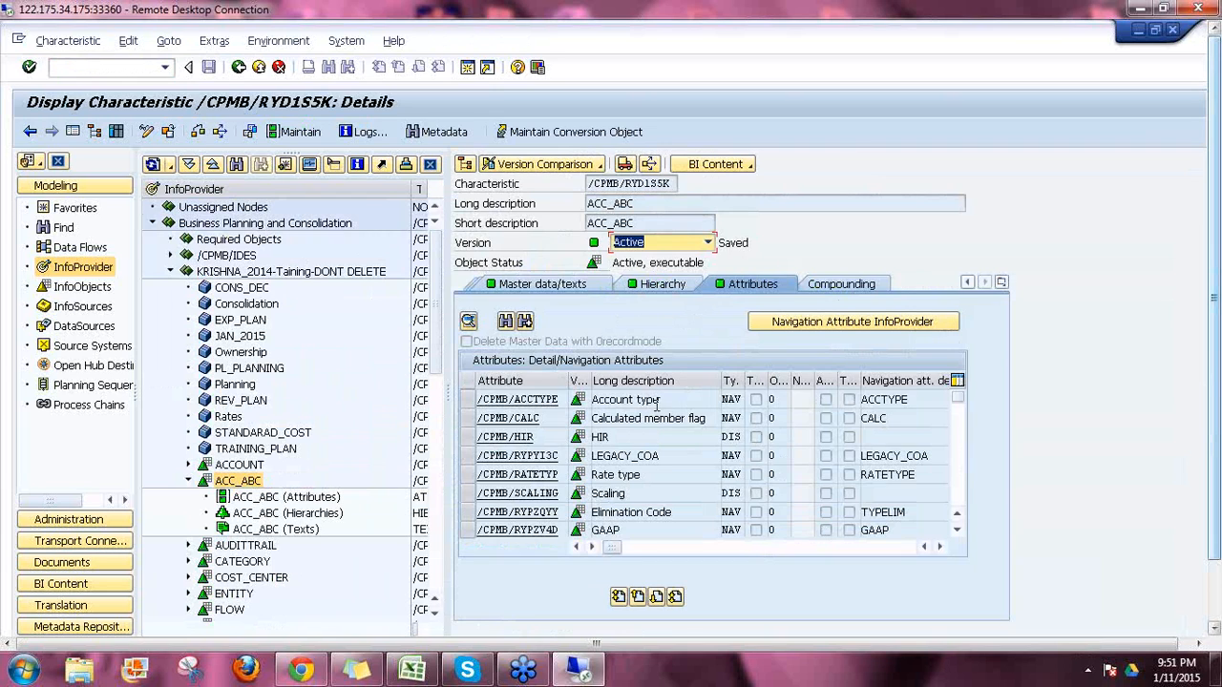
Step: Review attributes ACCTYPE, RATETYPE, LEGACY_COA and GAAP, then collapse the ACC_ABC node
{"action": "left_click", "coordinate": [957, 531]}
{"action": "left_click", "coordinate": [958, 532]}
{"action": "left_click", "coordinate": [957, 531]}
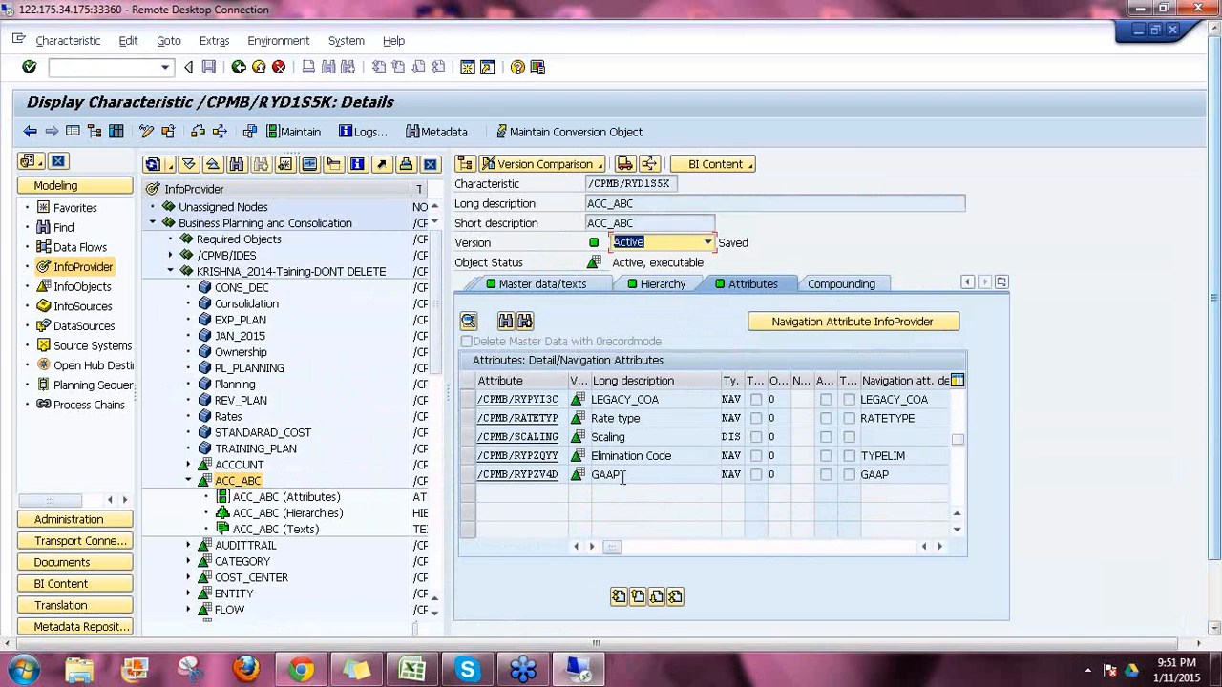
{"action": "left_click", "coordinate": [624, 475]}
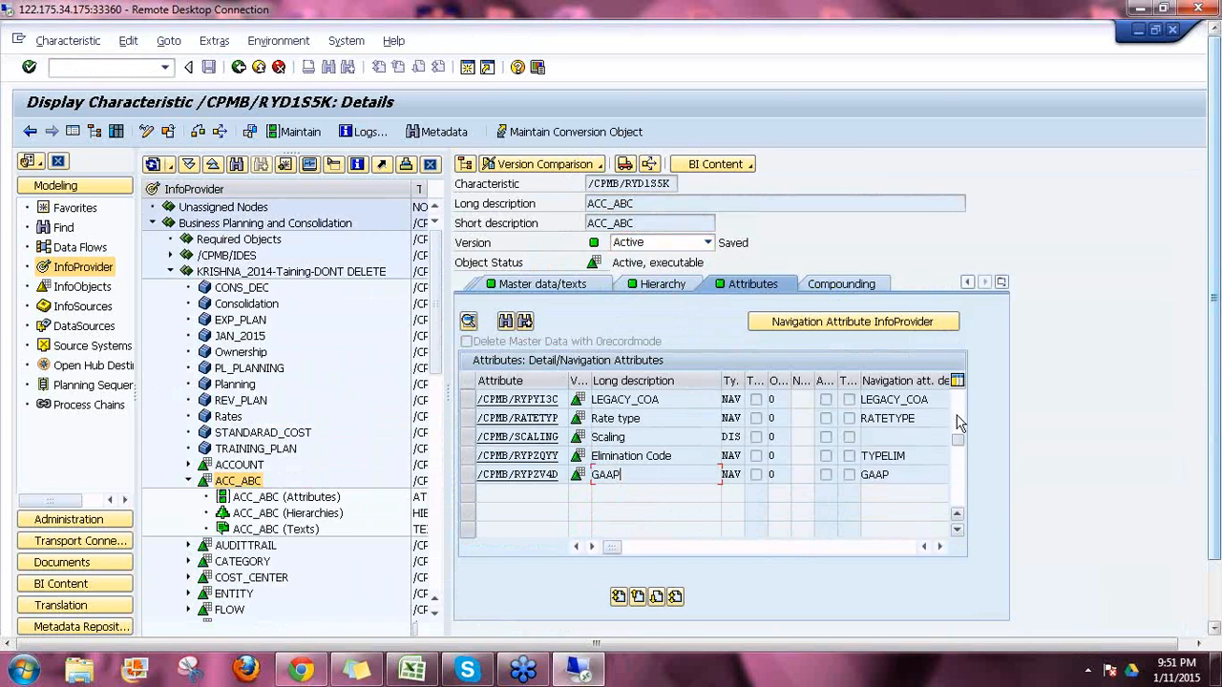
{"action": "scroll", "coordinate": [691, 428], "scroll_direction": "up", "scroll_amount": 1}
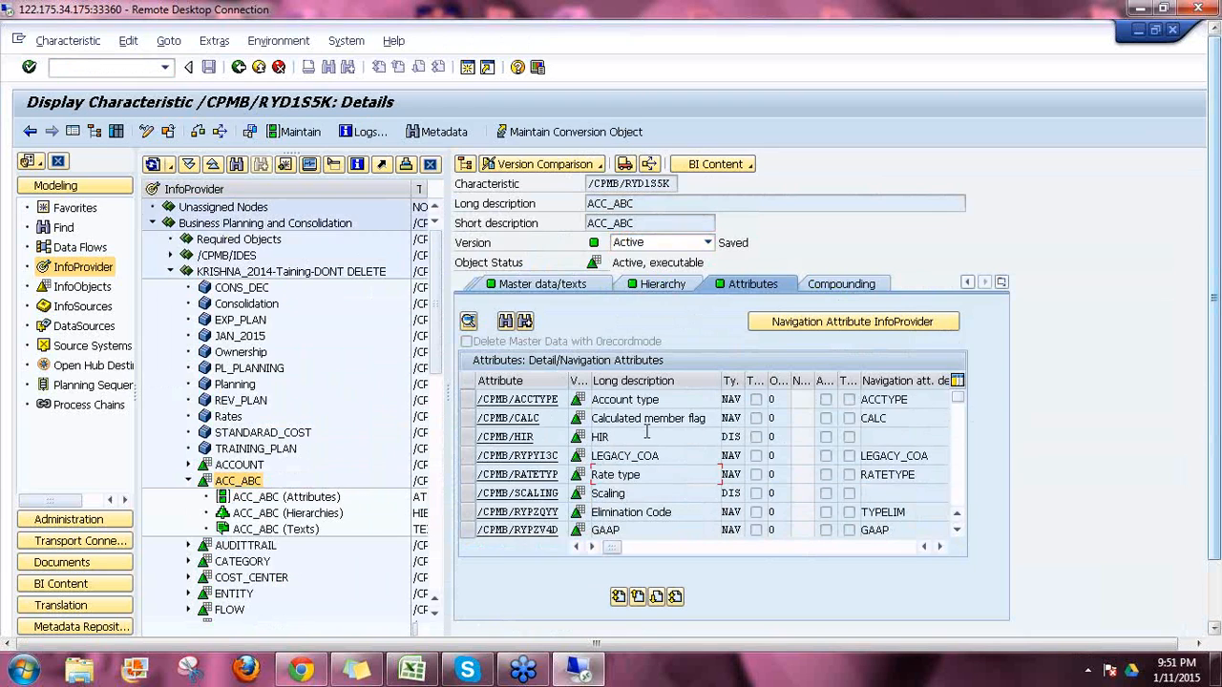
{"action": "left_click", "coordinate": [608, 531]}
{"action": "left_click_drag", "start_coordinate": [608, 531], "coordinate": [590, 530]}
{"action": "left_click", "coordinate": [703, 540]}
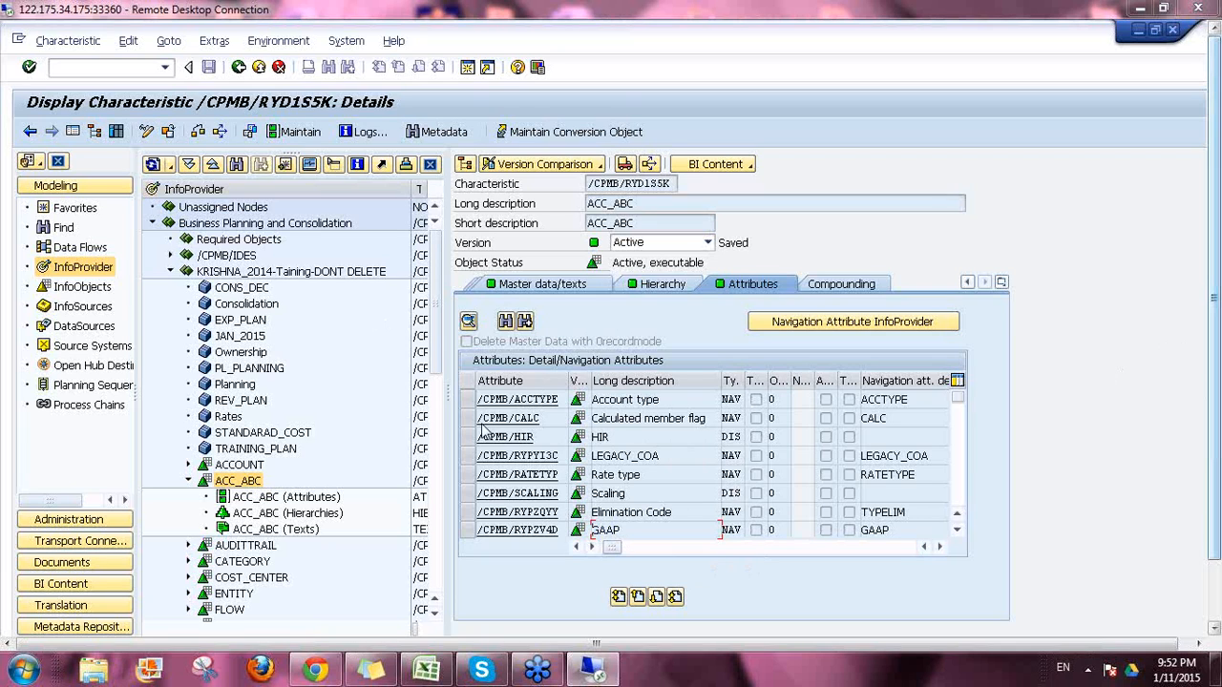
{"action": "left_click", "coordinate": [189, 482]}
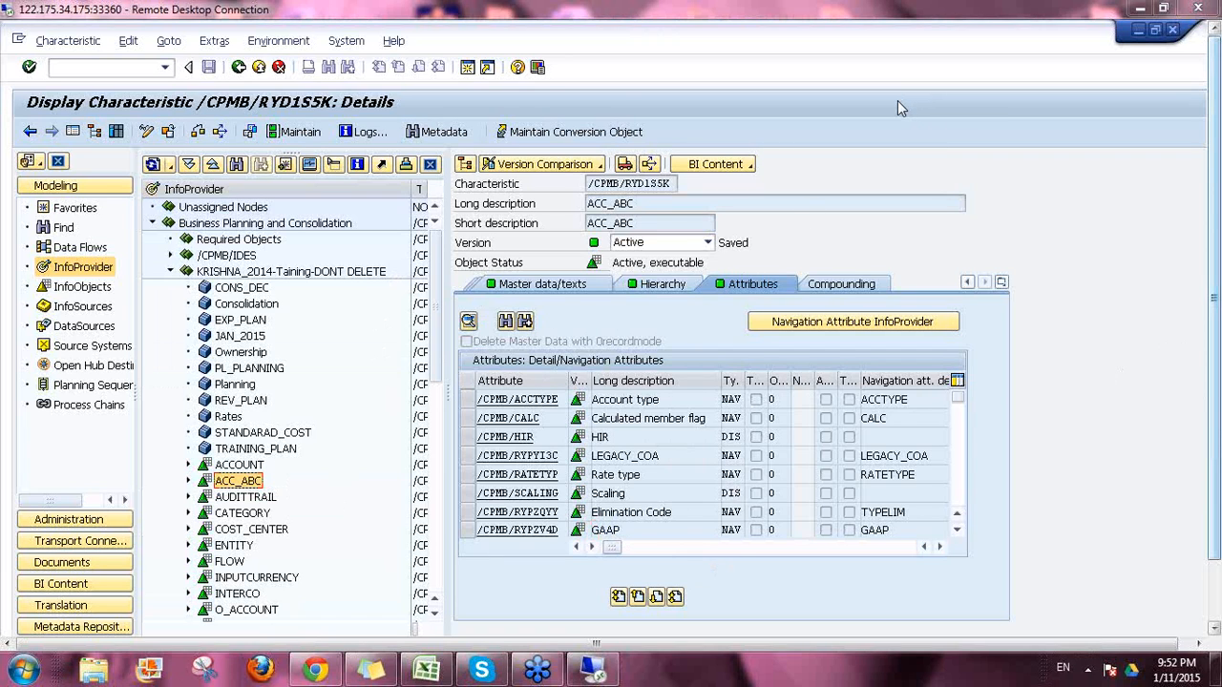
Step: Switch from SAP GUI back to the ACC_ABC member list in the browser and close it
{"action": "left_click", "coordinate": [1137, 30]}
{"action": "left_click_drag", "start_coordinate": [1216, 466], "coordinate": [1214, 534]}
{"action": "left_click", "coordinate": [346, 616]}
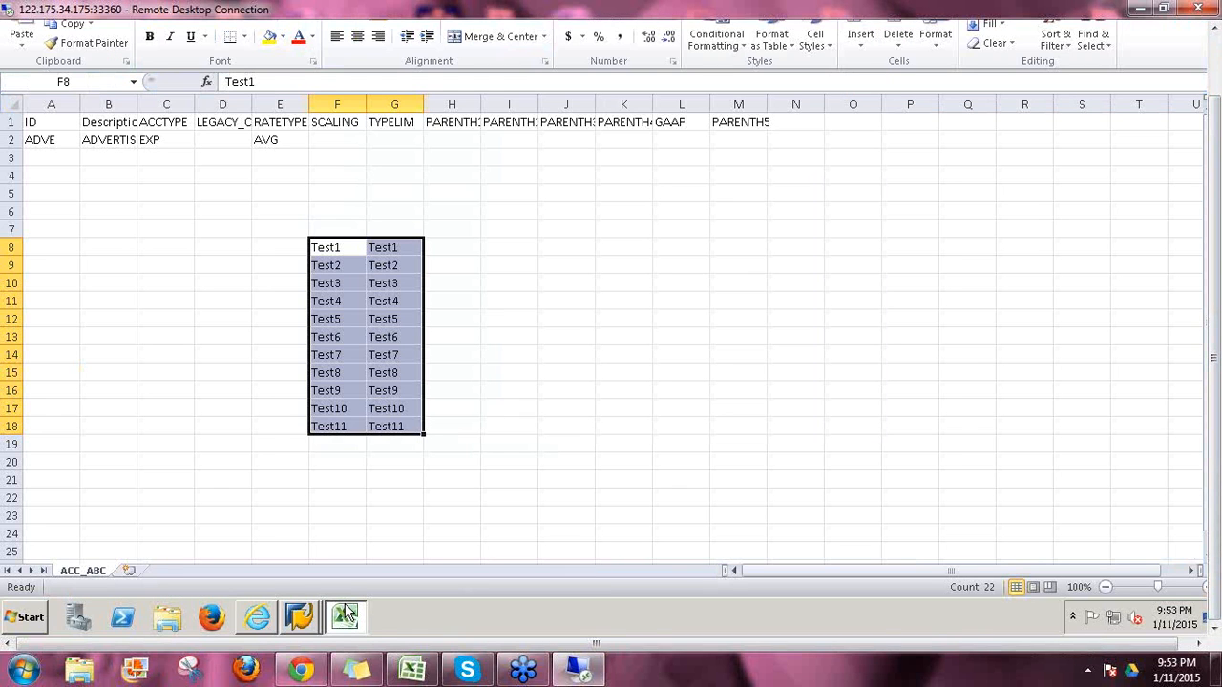
{"action": "left_click", "coordinate": [298, 618]}
{"action": "left_click", "coordinate": [301, 585]}
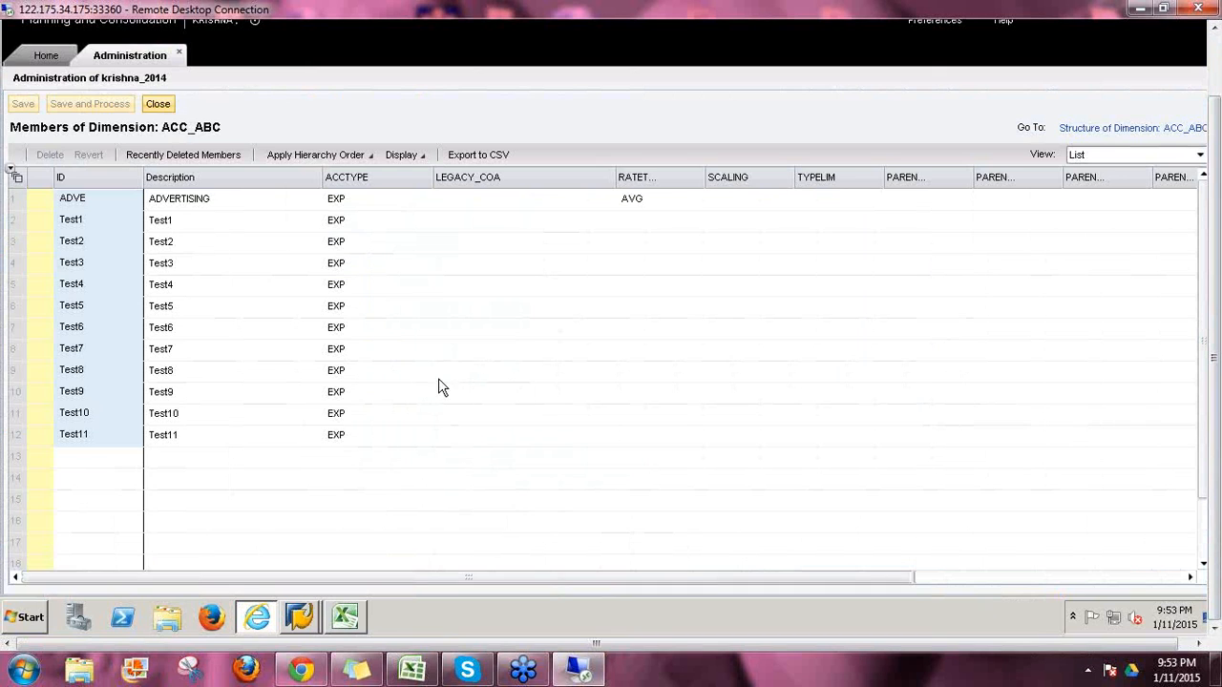
{"action": "left_click", "coordinate": [425, 374]}
{"action": "left_click_drag", "start_coordinate": [1215, 412], "coordinate": [1211, 374]}
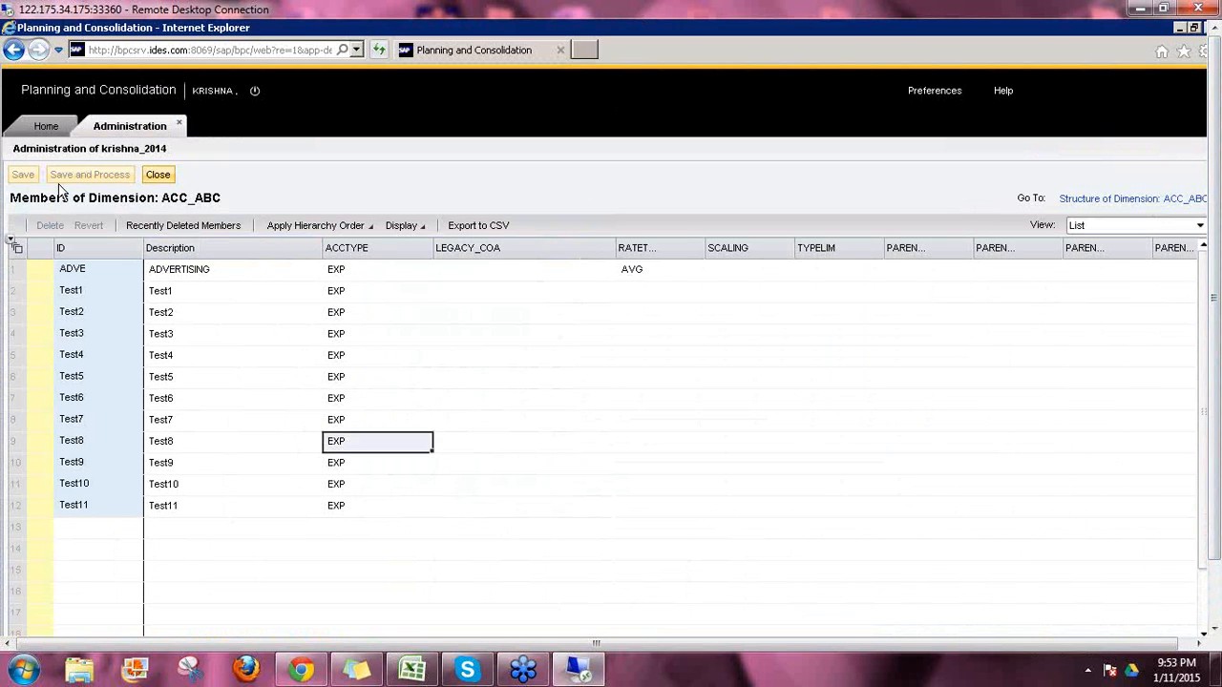
{"action": "left_click", "coordinate": [160, 177]}
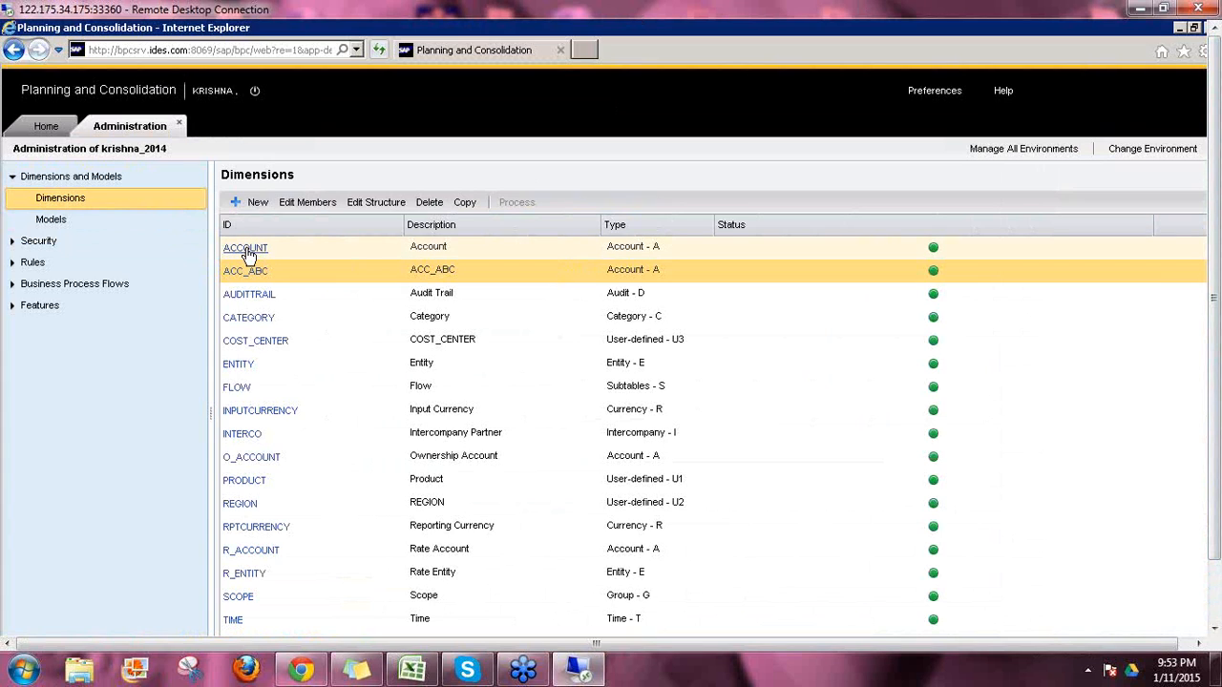
Step: Open the ACCOUNT members and check account types: AVGPRICE EXP, Balance Sheet AST, BS200 LEQ, CF001 INC
{"action": "left_click", "coordinate": [247, 249]}
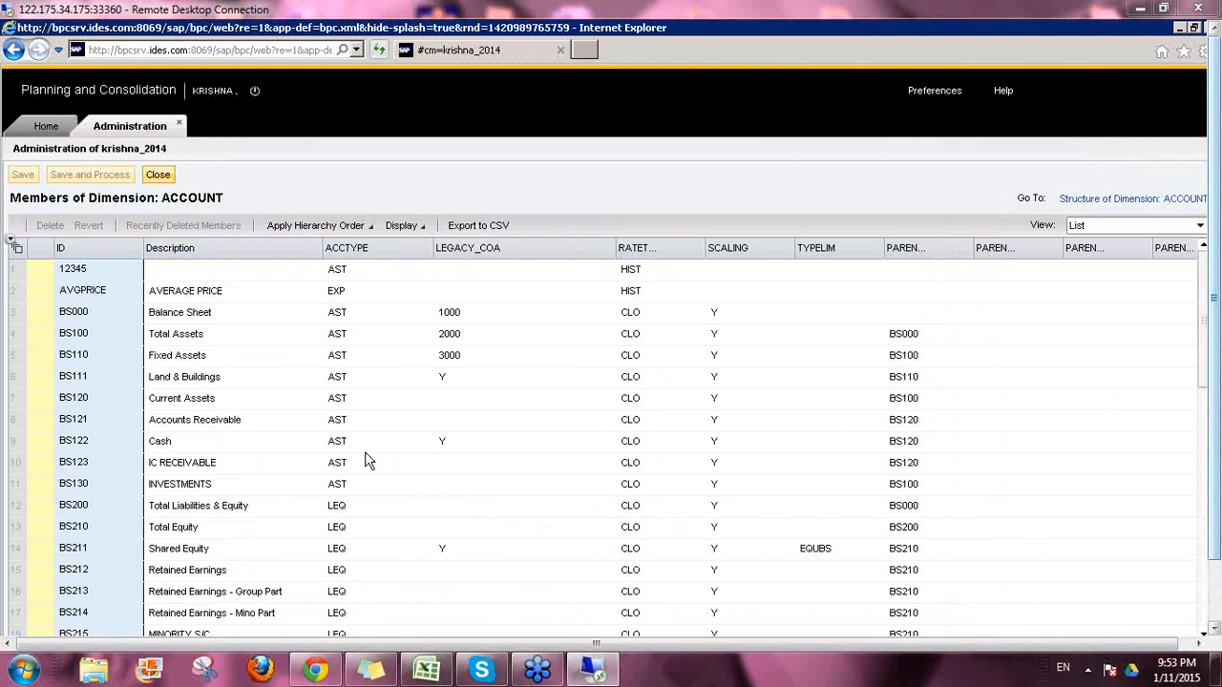
{"action": "left_click", "coordinate": [352, 296]}
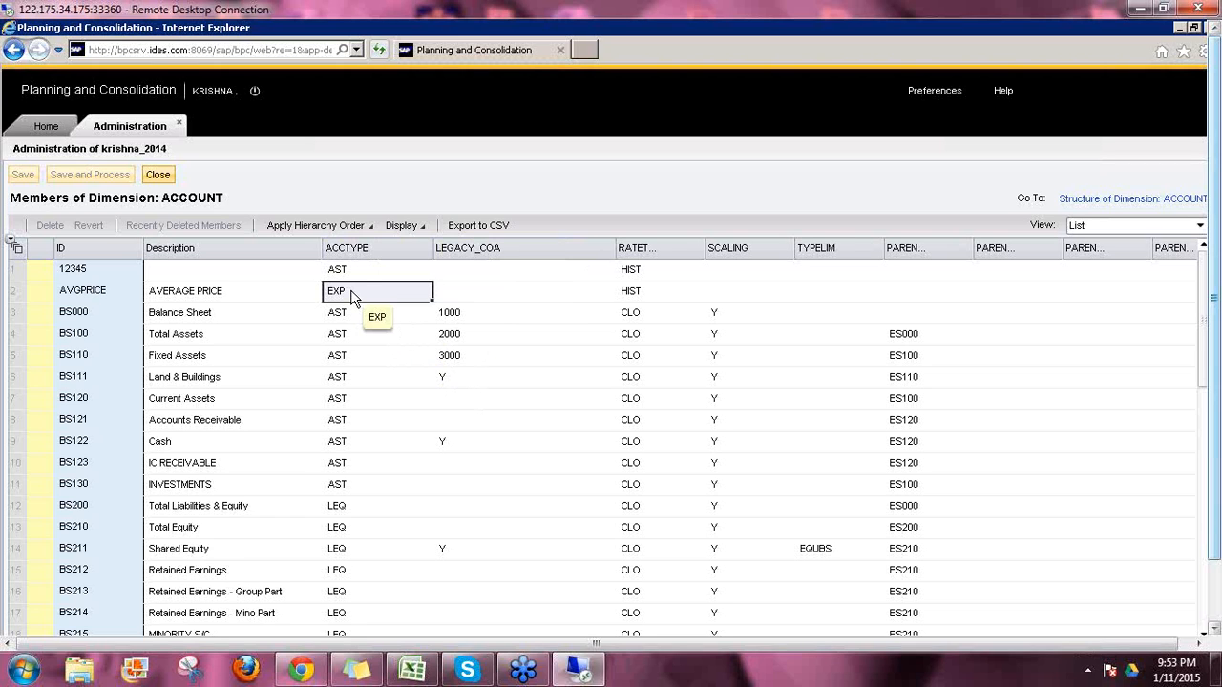
{"action": "left_click", "coordinate": [345, 314]}
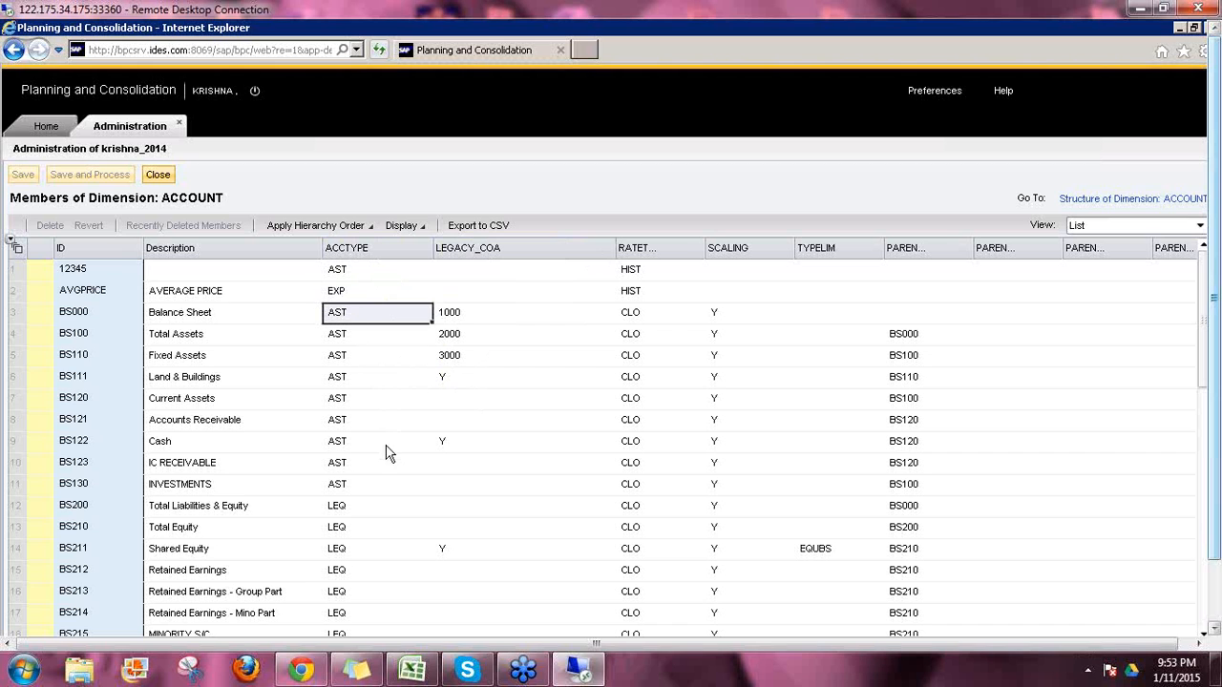
{"action": "scroll", "coordinate": [372, 464], "scroll_direction": "down", "scroll_amount": 2}
{"action": "left_click", "coordinate": [349, 380]}
{"action": "scroll", "coordinate": [358, 504], "scroll_direction": "down", "scroll_amount": 2}
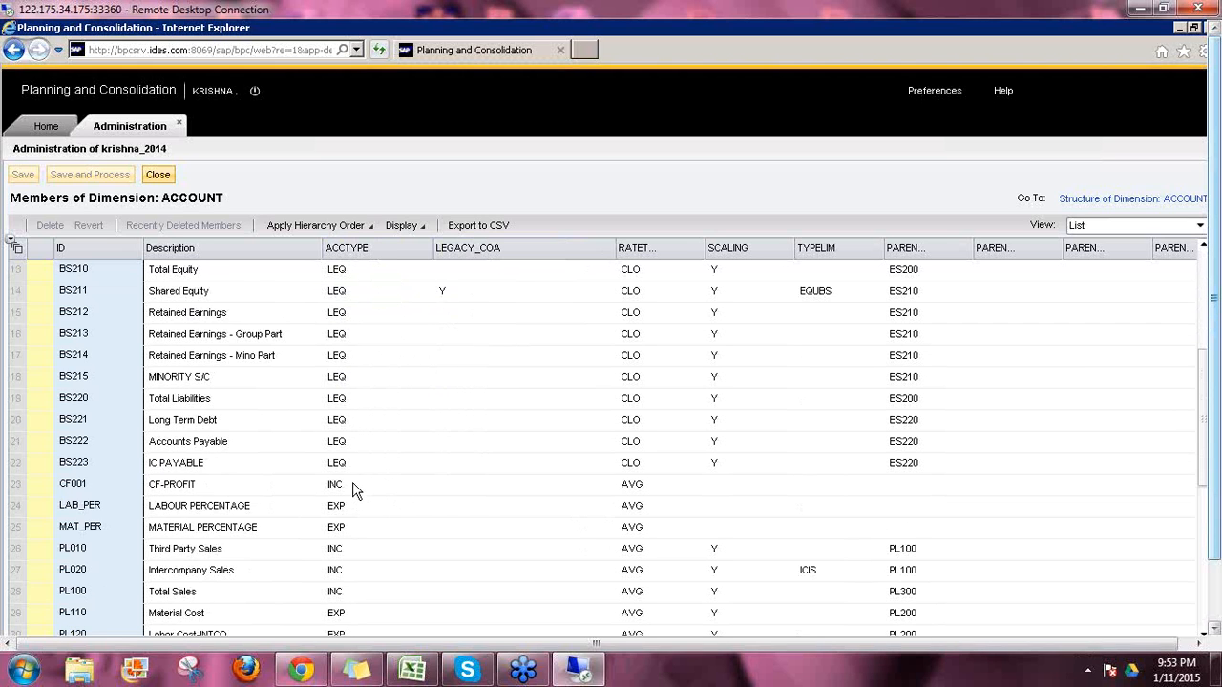
{"action": "left_click", "coordinate": [353, 487]}
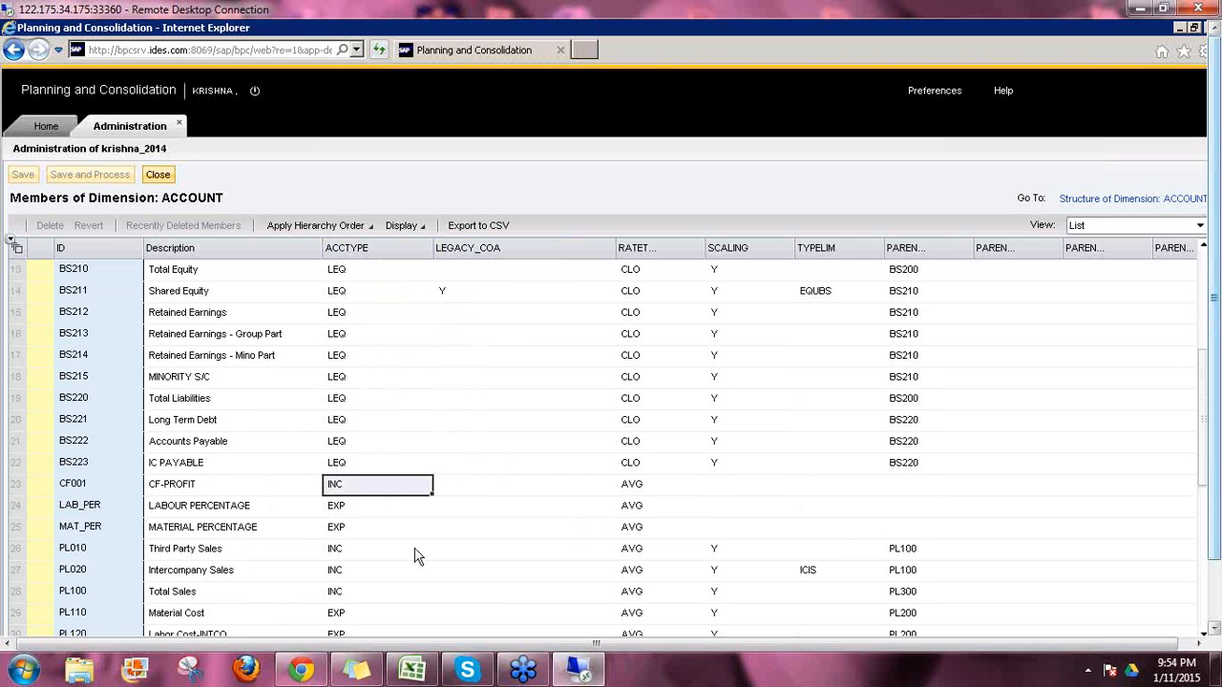
{"action": "scroll", "coordinate": [673, 377], "scroll_direction": "up", "scroll_amount": 4}
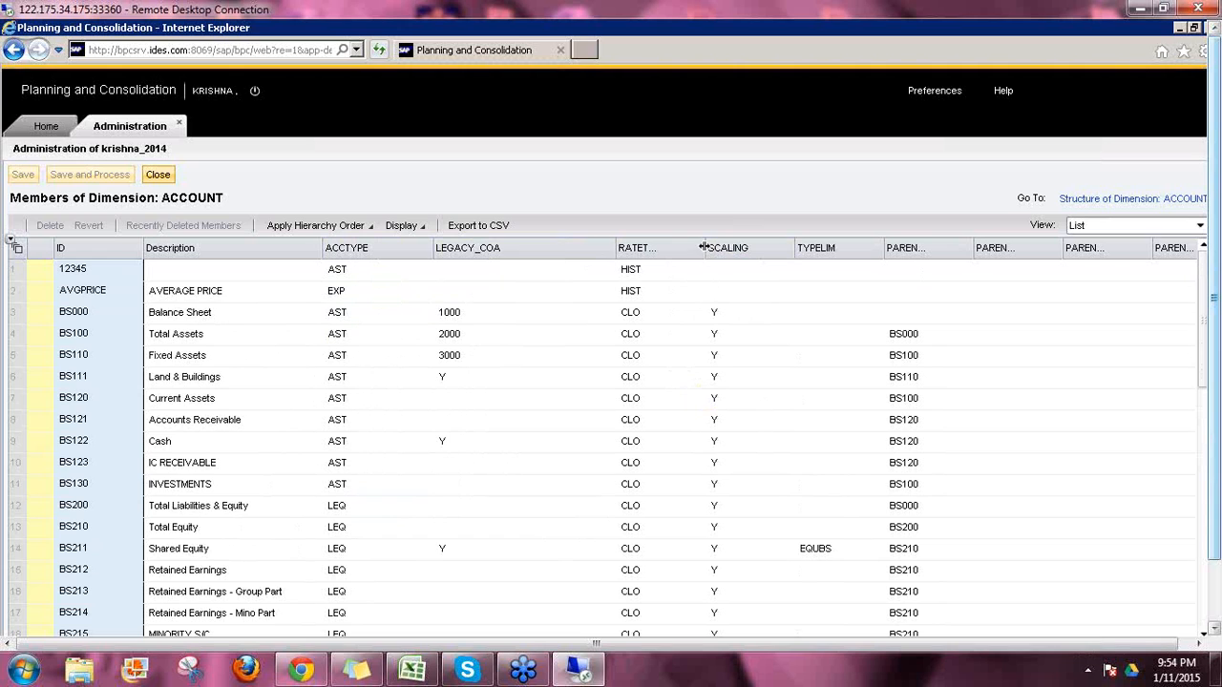
Step: Widen the RATETYPE column and check rate types: HIST for 12345 and AVGPRICE, AVG for CF001
{"action": "left_click_drag", "start_coordinate": [706, 247], "coordinate": [751, 248]}
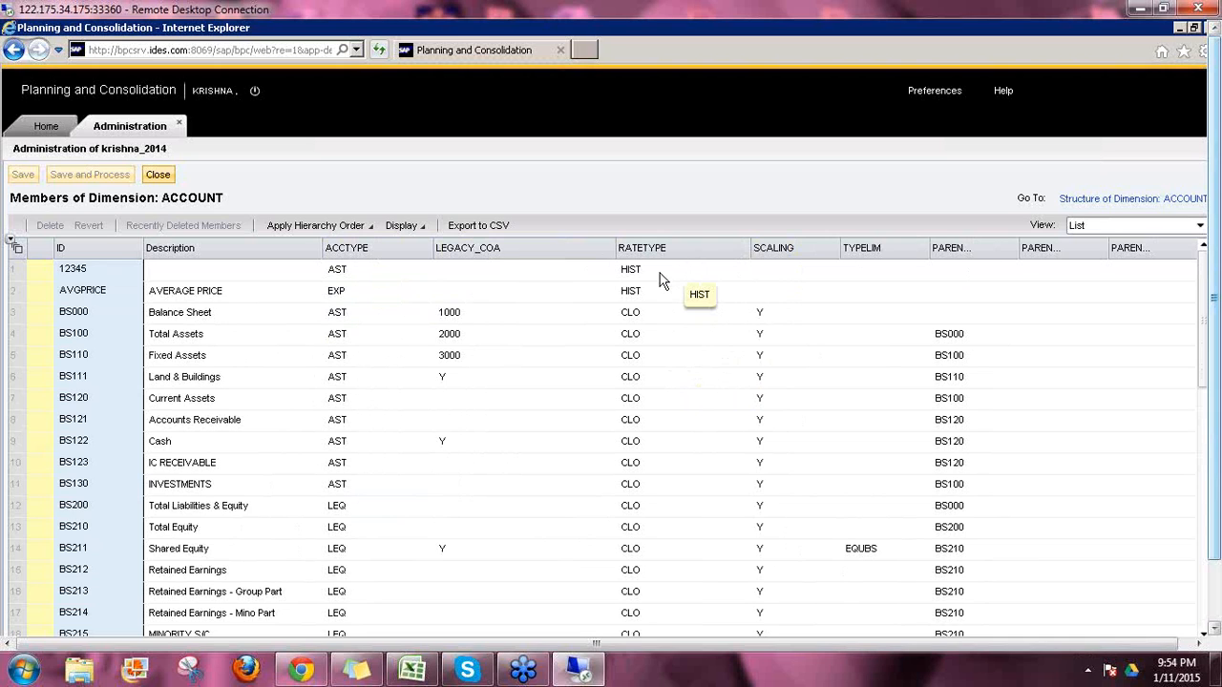
{"action": "left_click", "coordinate": [662, 277]}
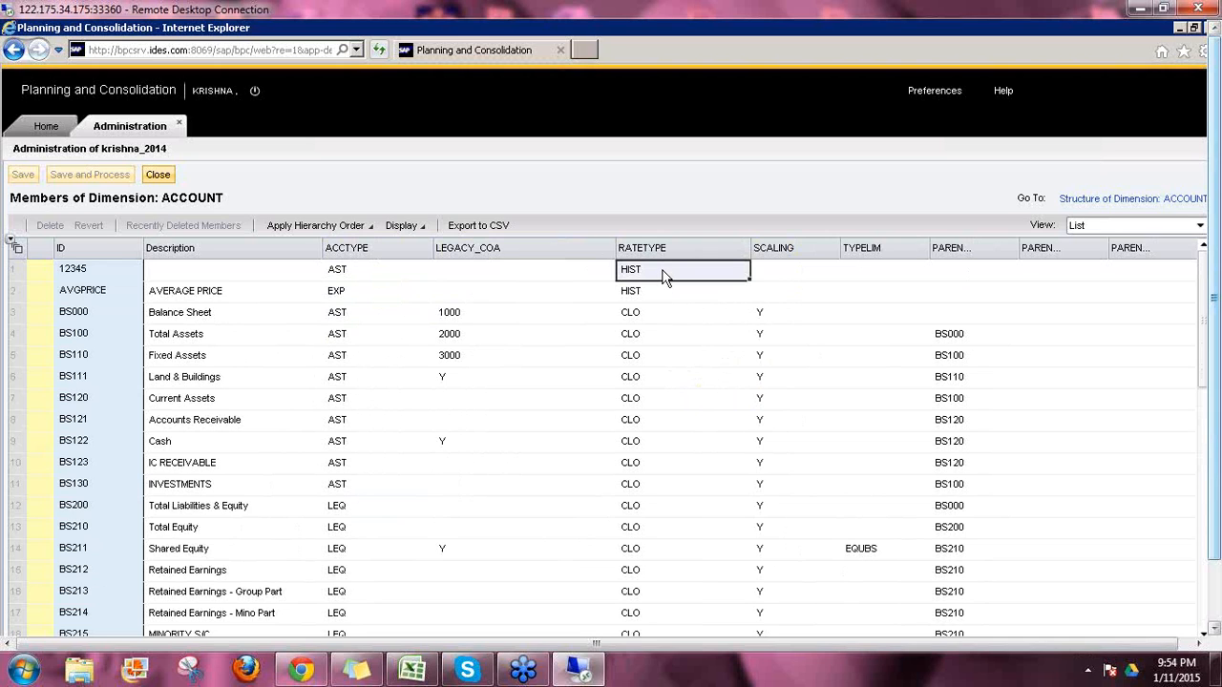
{"action": "left_click", "coordinate": [656, 294]}
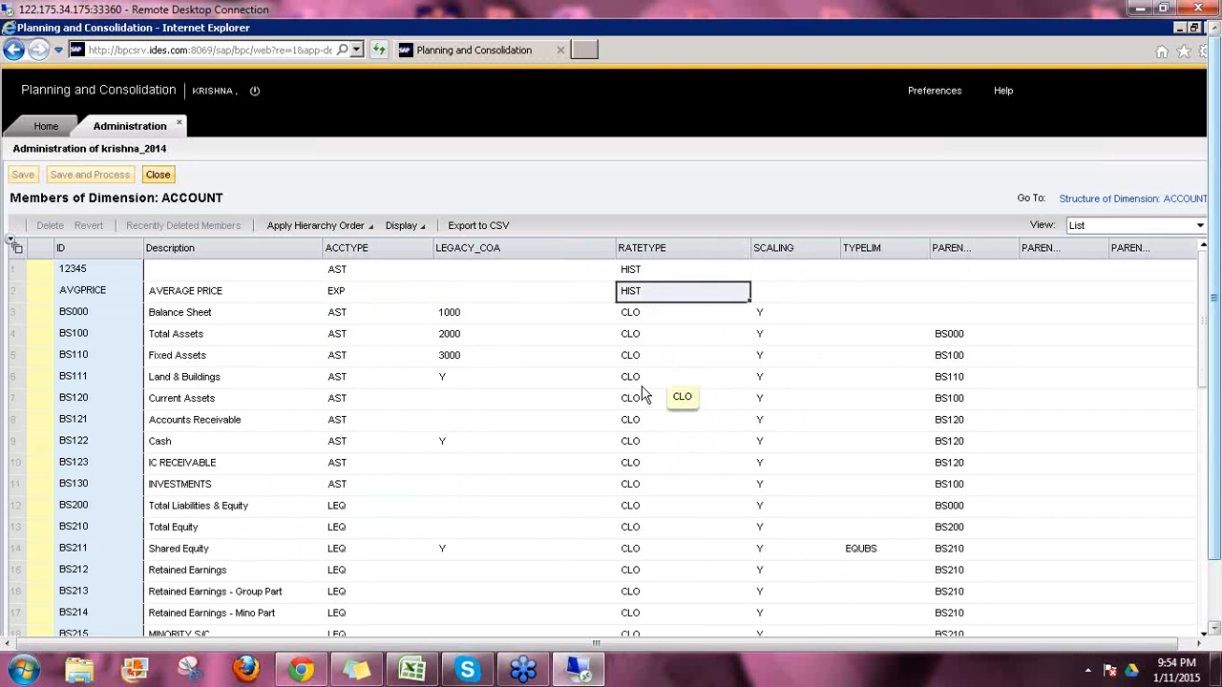
{"action": "scroll", "coordinate": [643, 394], "scroll_direction": "down", "scroll_amount": 5}
{"action": "left_click", "coordinate": [652, 423]}
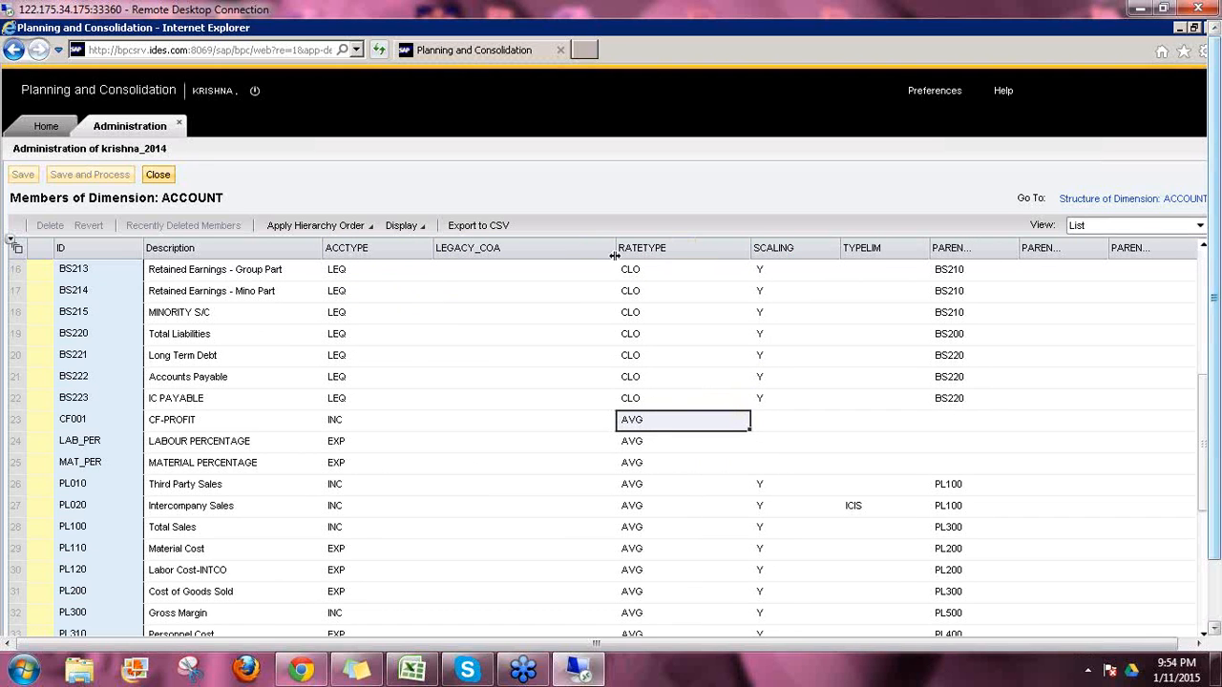
Step: Widen the PARENTH1 column to show its full name, then select member BS000
{"action": "scroll", "coordinate": [655, 399], "scroll_direction": "up", "scroll_amount": 5}
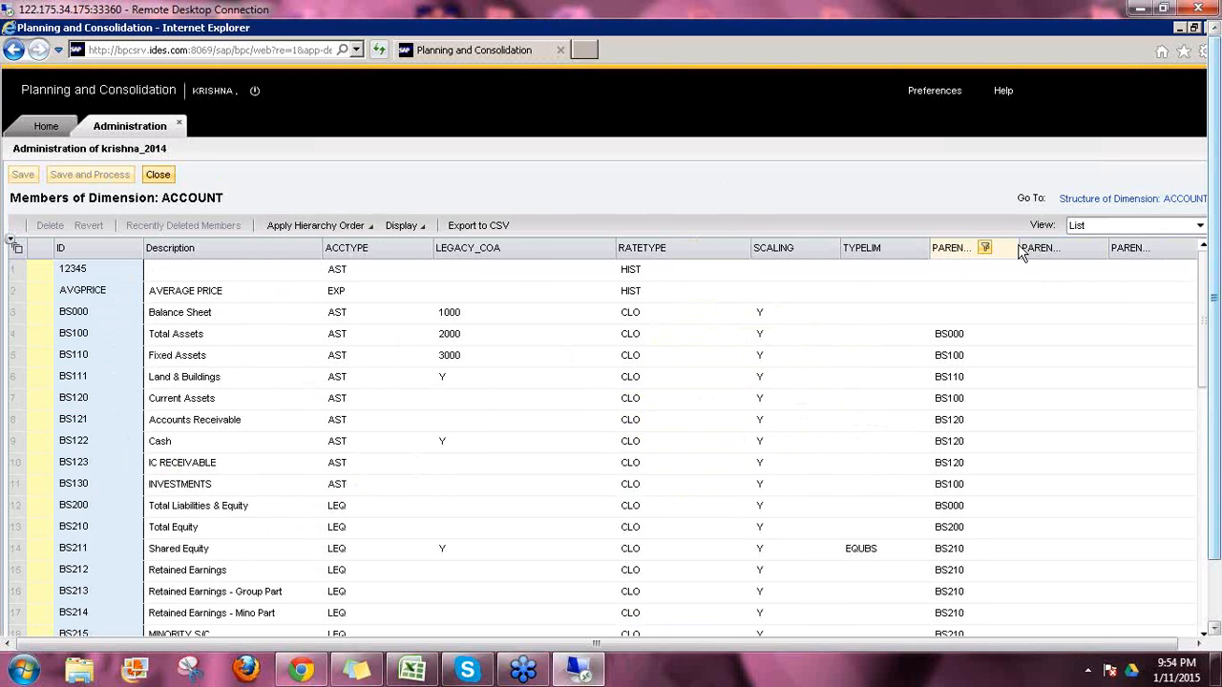
{"action": "left_click_drag", "start_coordinate": [1021, 250], "coordinate": [1051, 254]}
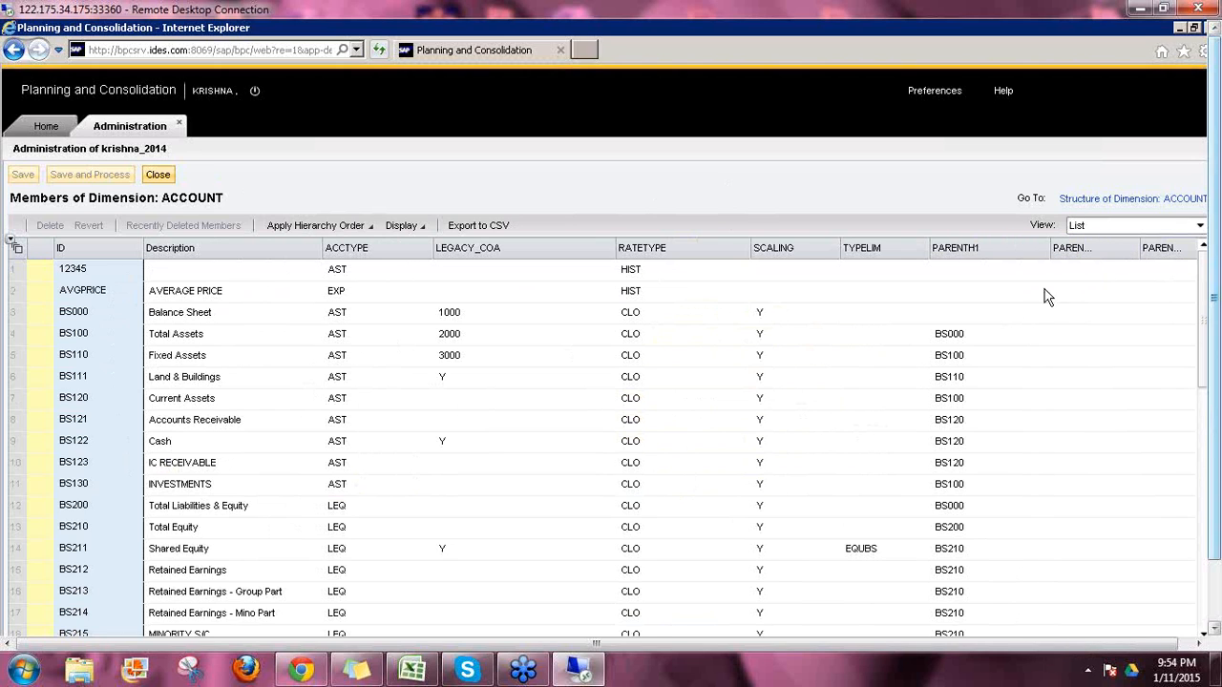
{"action": "left_click", "coordinate": [92, 321]}
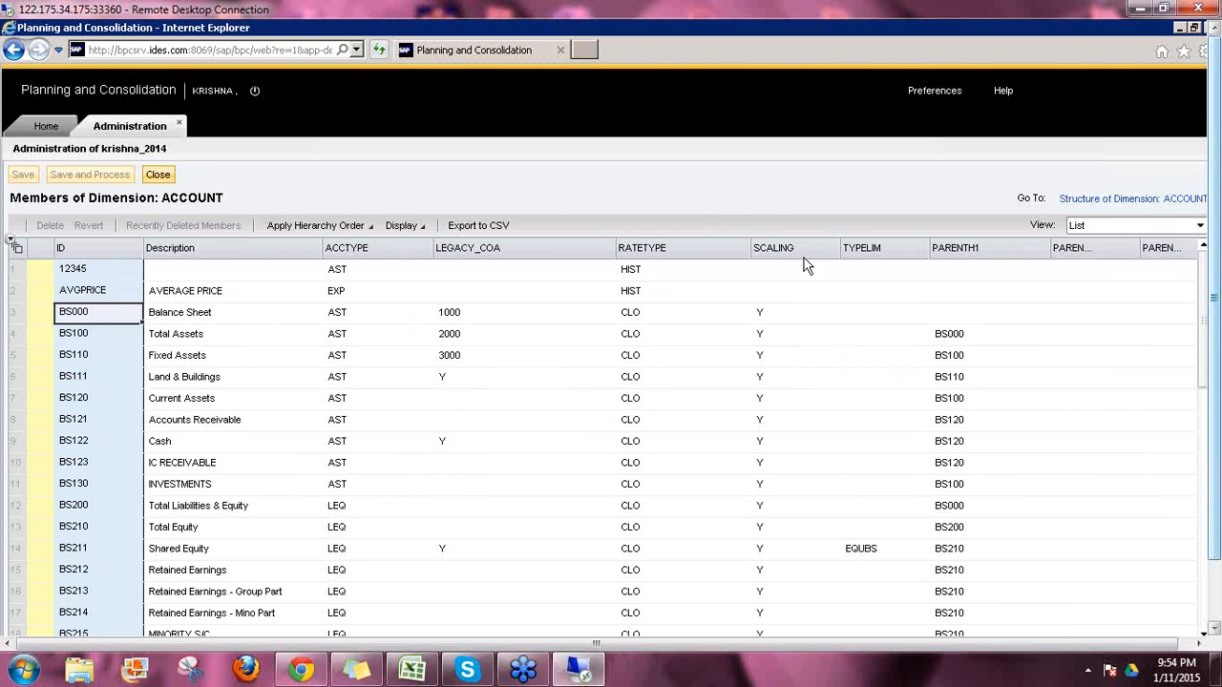
{"action": "left_click", "coordinate": [1091, 224]}
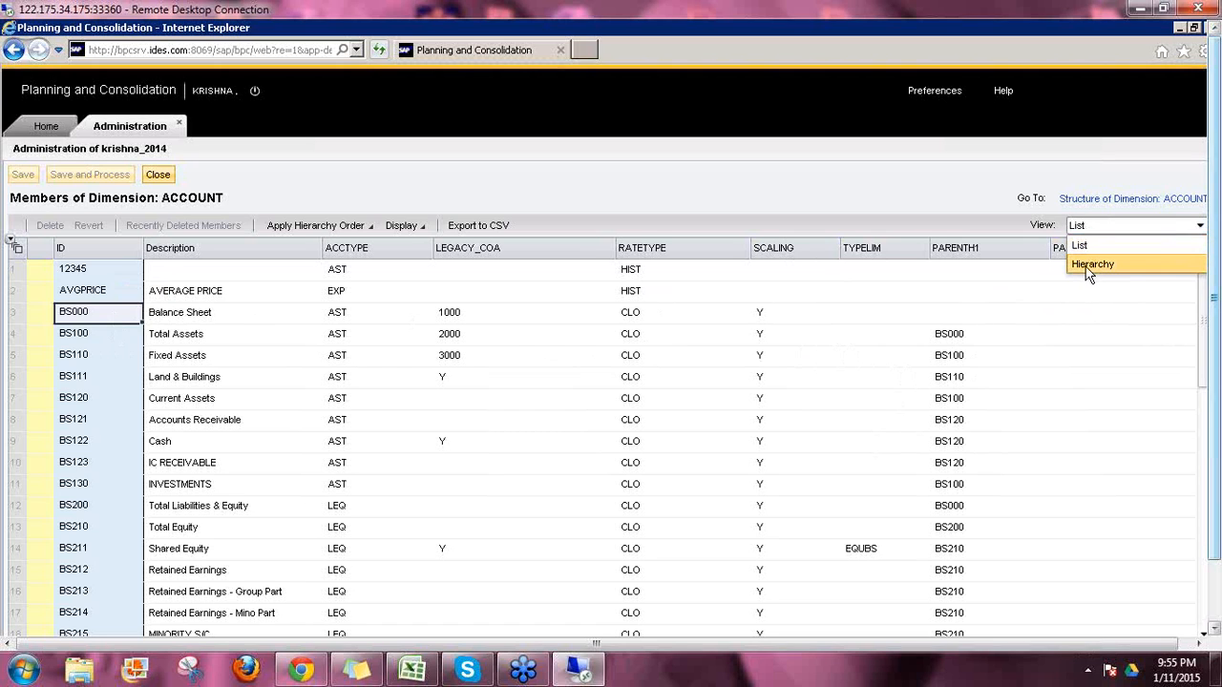
{"action": "left_click", "coordinate": [1090, 266]}
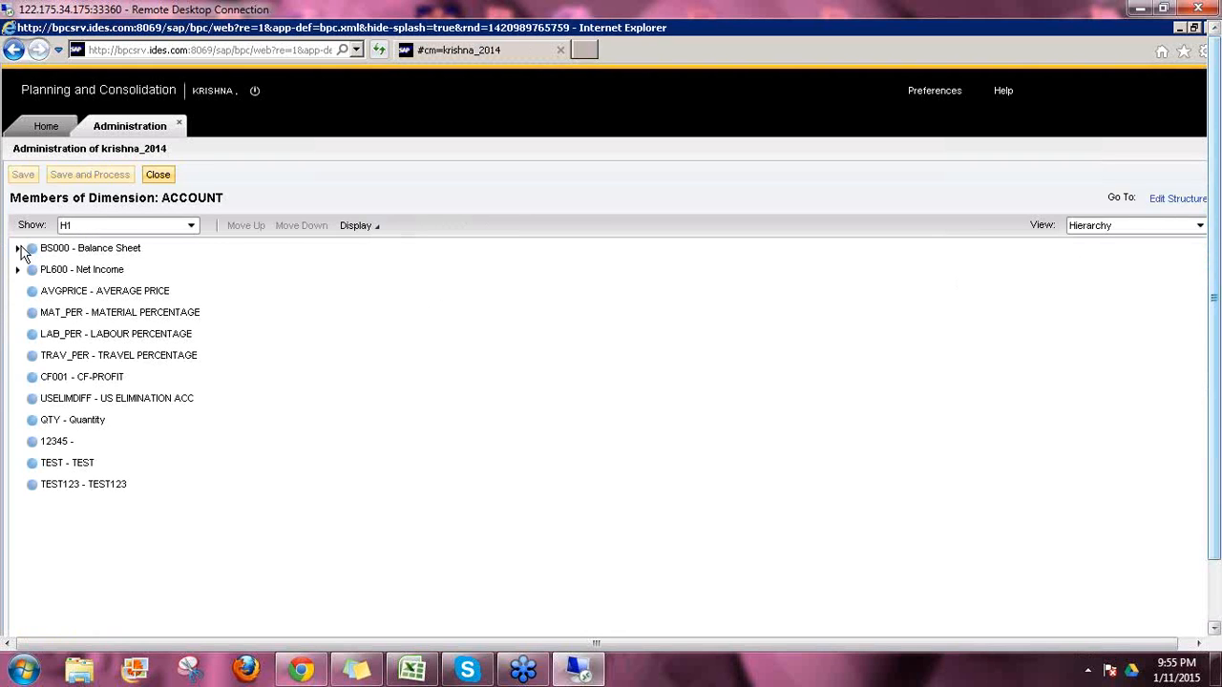
{"action": "left_click", "coordinate": [66, 254]}
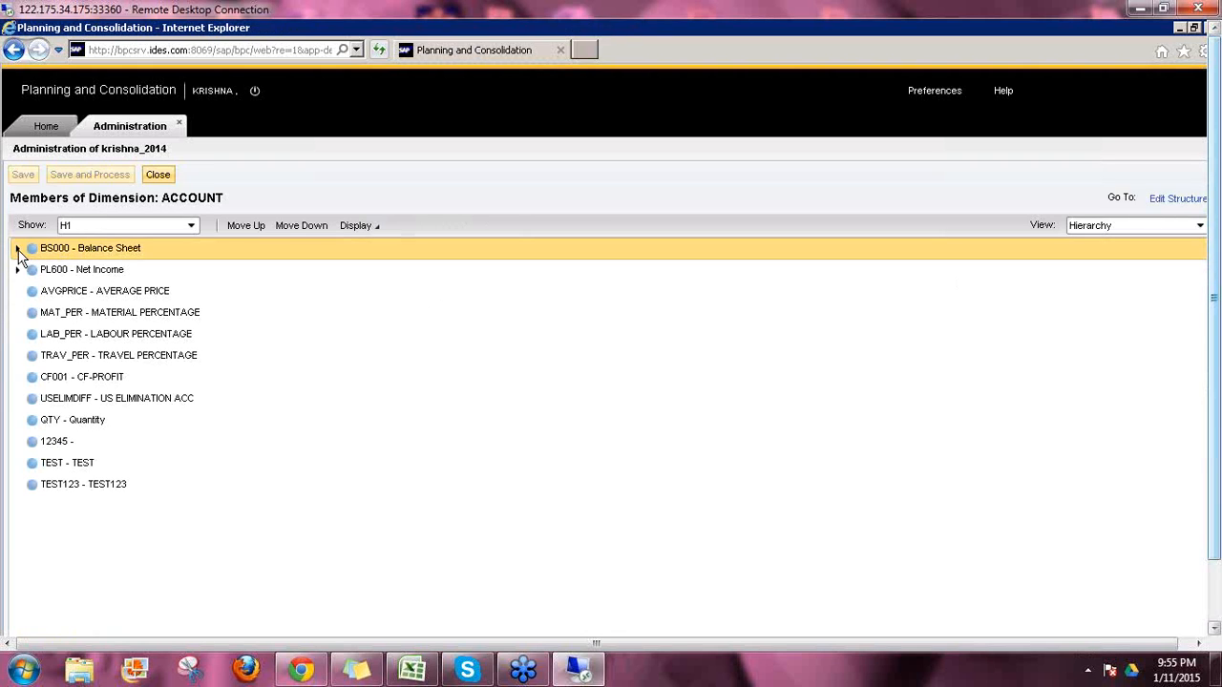
{"action": "left_click", "coordinate": [17, 250]}
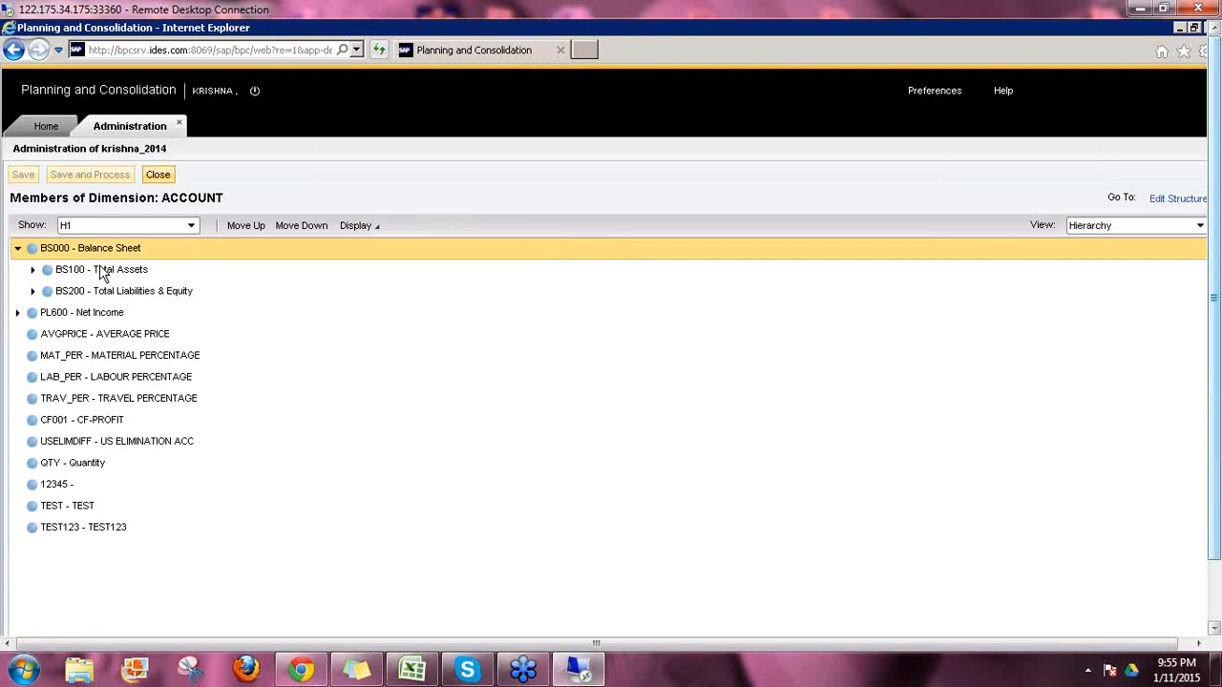
{"action": "left_click", "coordinate": [33, 270]}
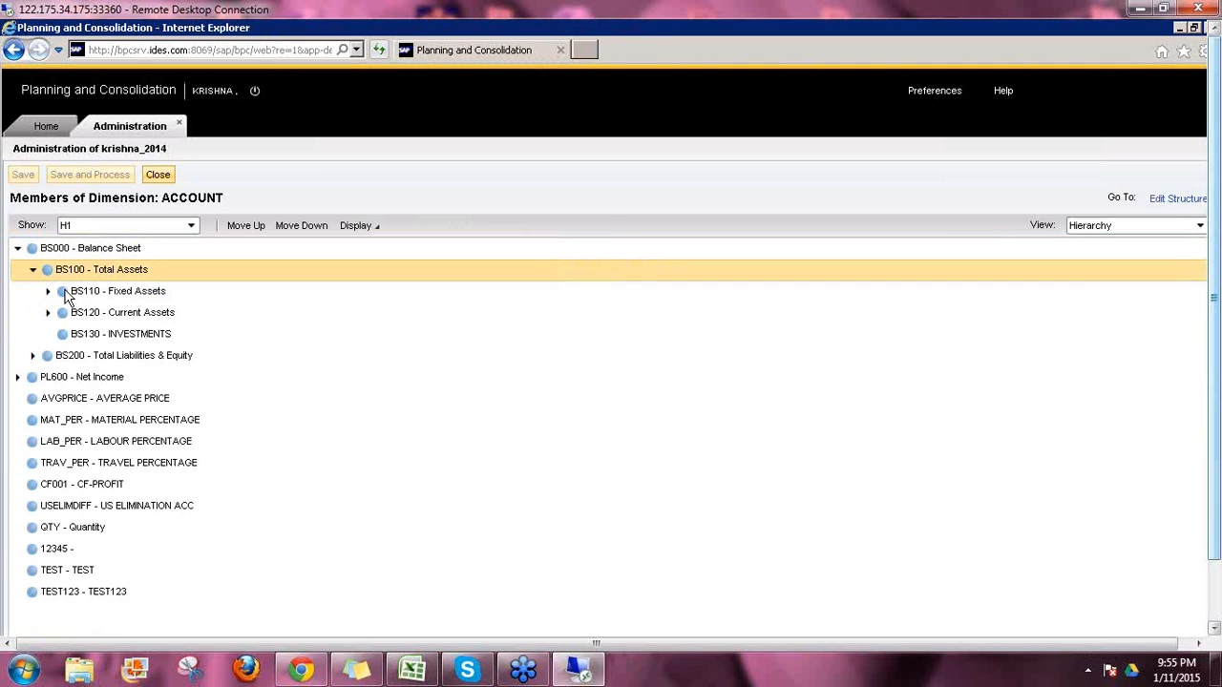
{"action": "left_click", "coordinate": [50, 295]}
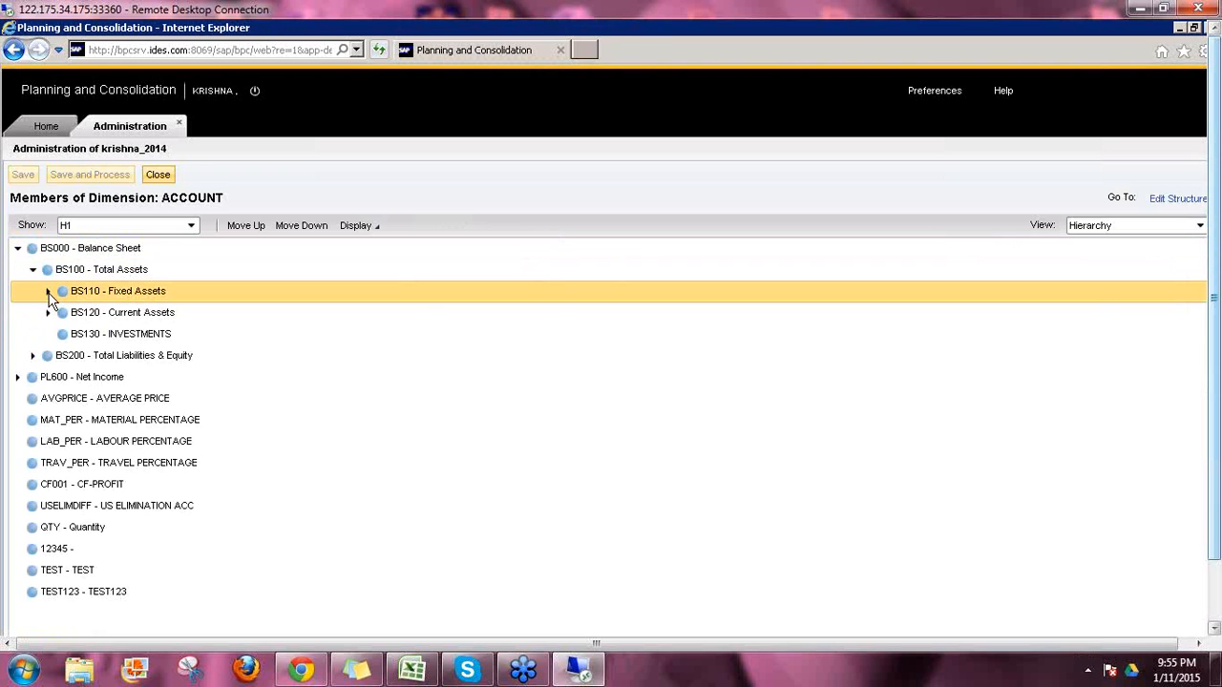
{"action": "left_click", "coordinate": [135, 315]}
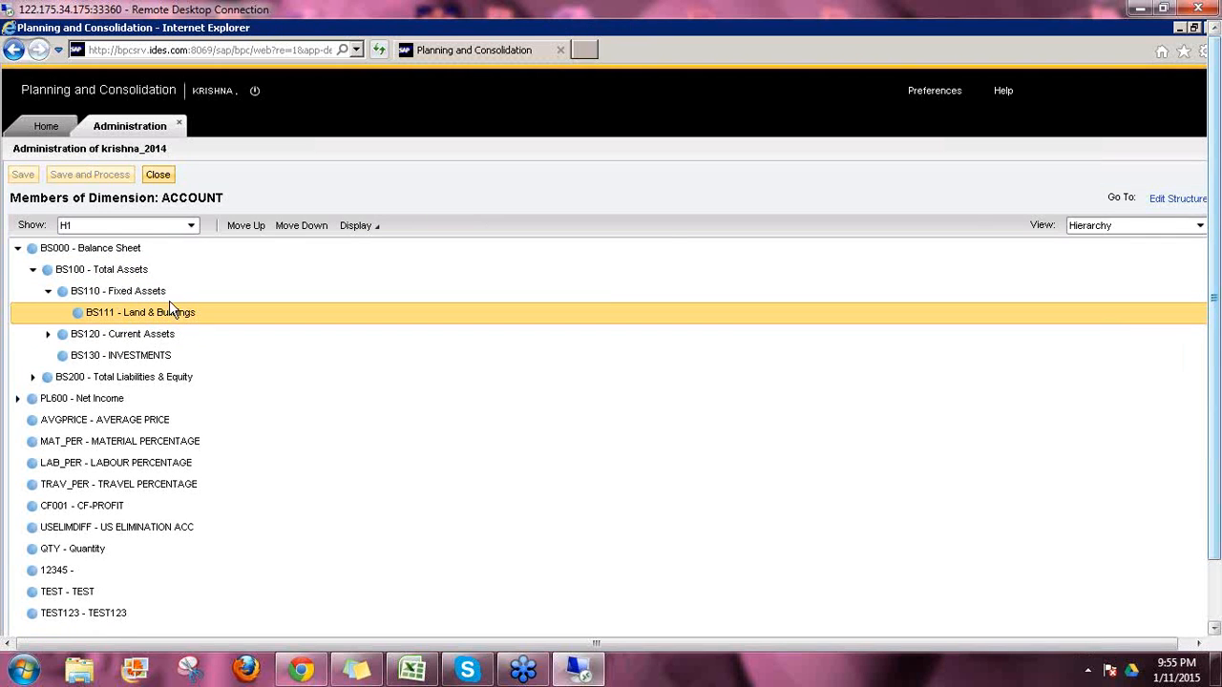
{"action": "left_click", "coordinate": [1103, 235]}
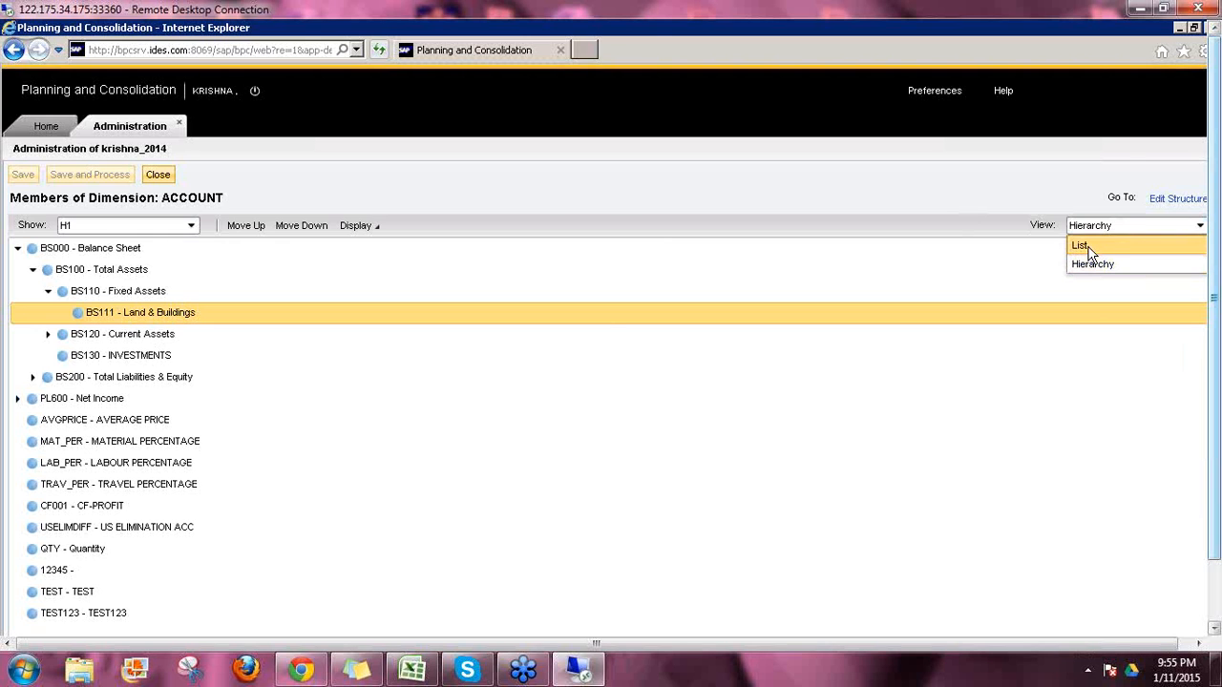
{"action": "left_click", "coordinate": [1083, 246]}
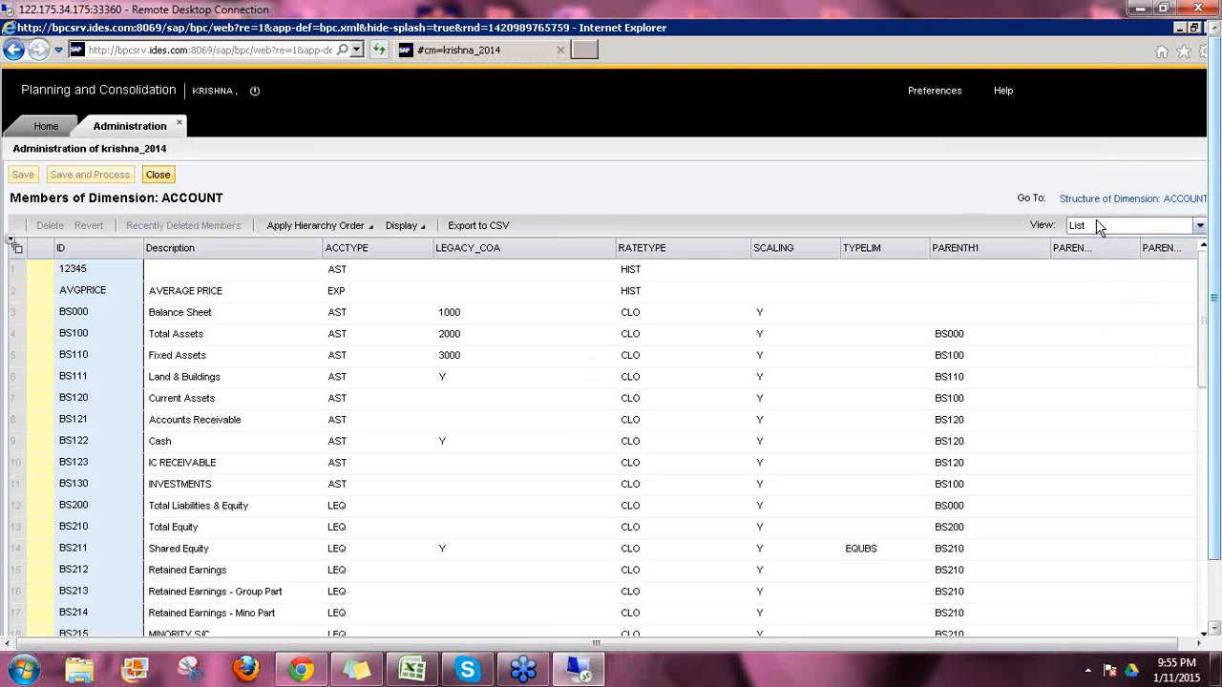
Step: Switch to the hierarchy view and label members by ID only, then by description only
{"action": "left_click", "coordinate": [1098, 227]}
{"action": "left_click", "coordinate": [1094, 265]}
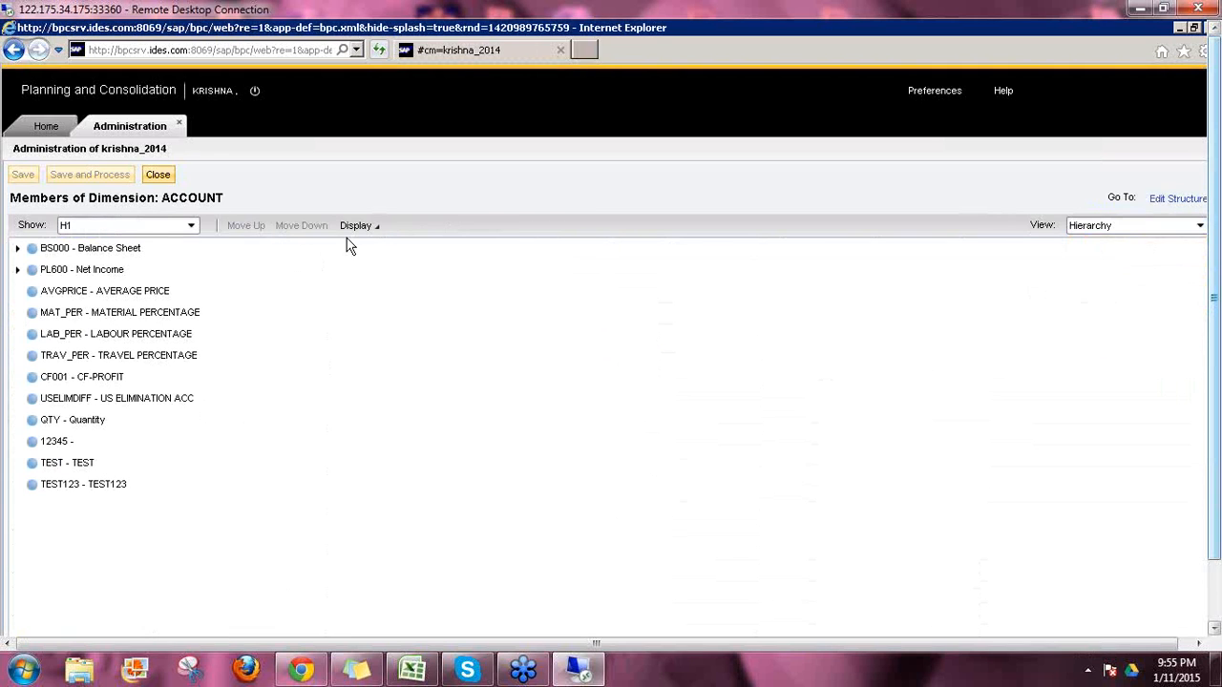
{"action": "left_click", "coordinate": [379, 230]}
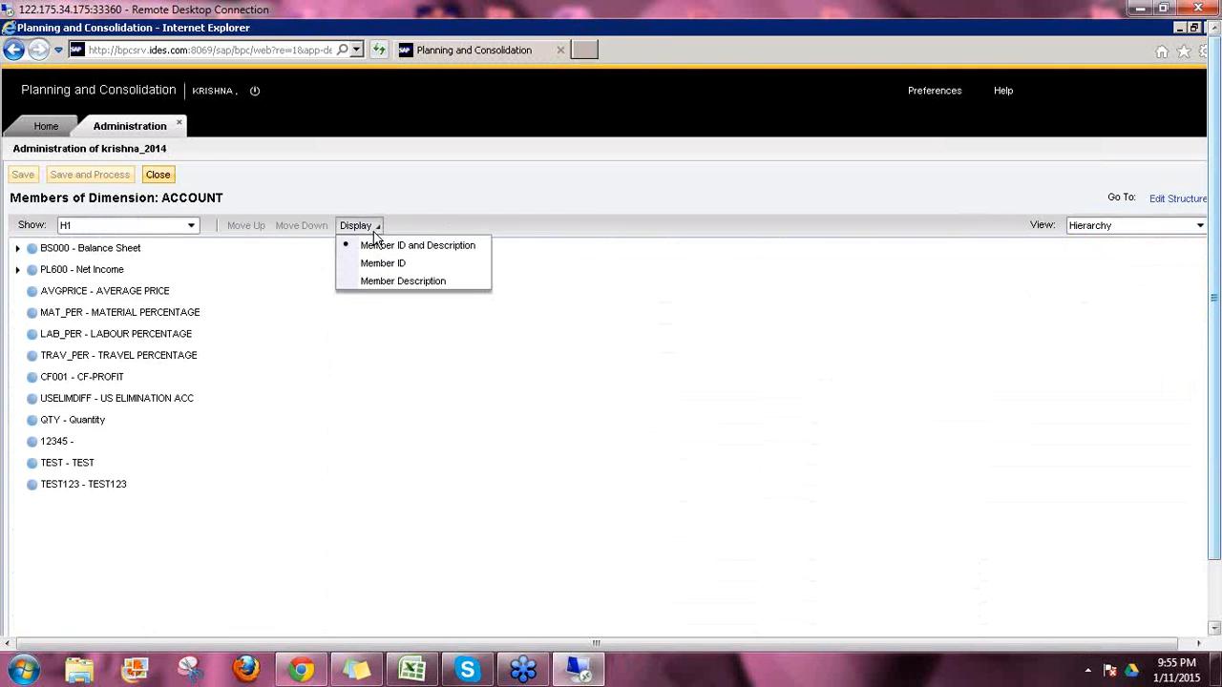
{"action": "left_click", "coordinate": [423, 261]}
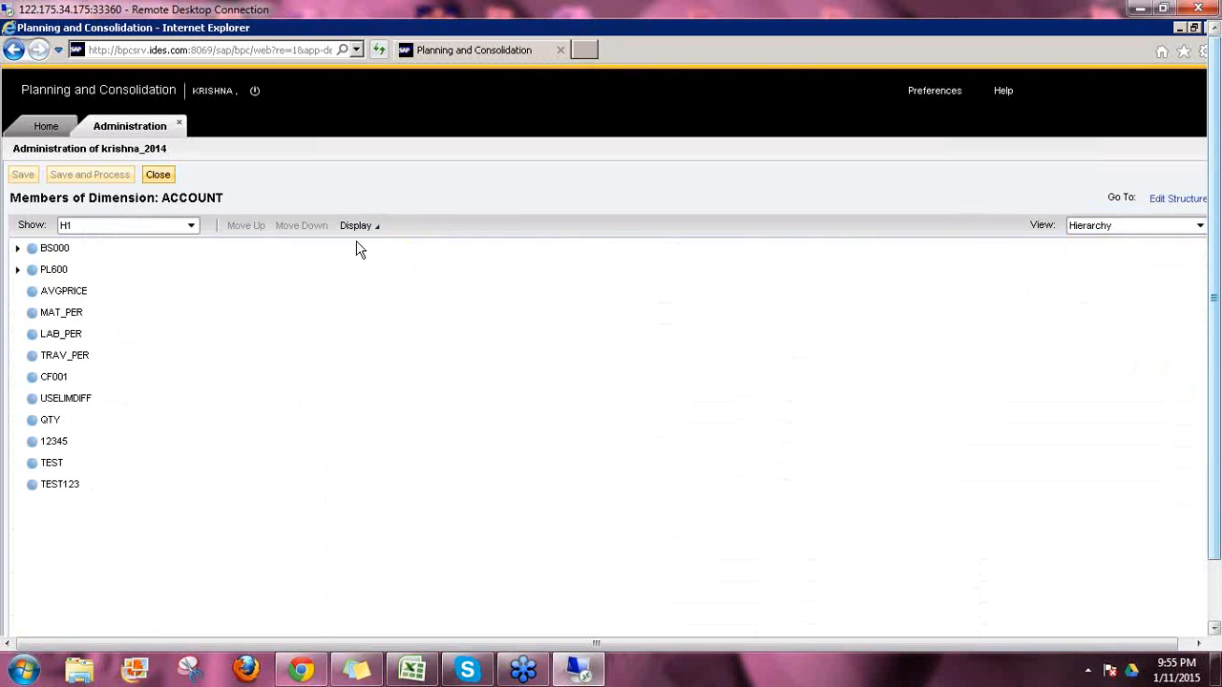
{"action": "left_click", "coordinate": [374, 244]}
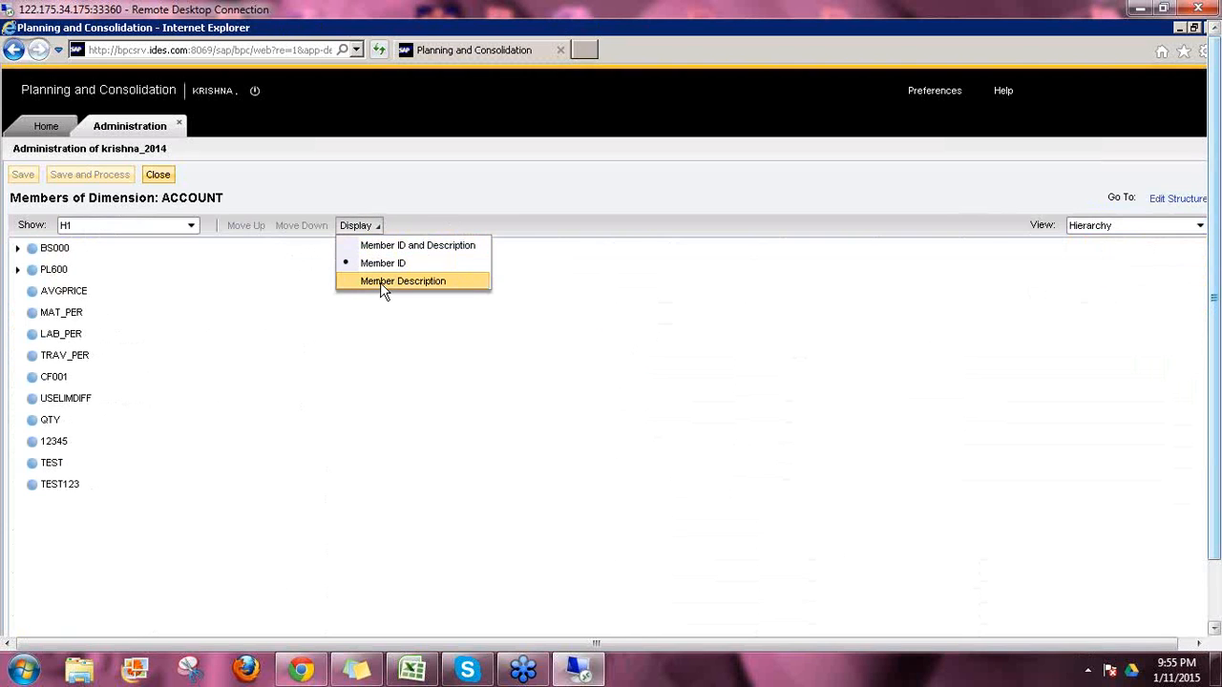
{"action": "left_click", "coordinate": [382, 282]}
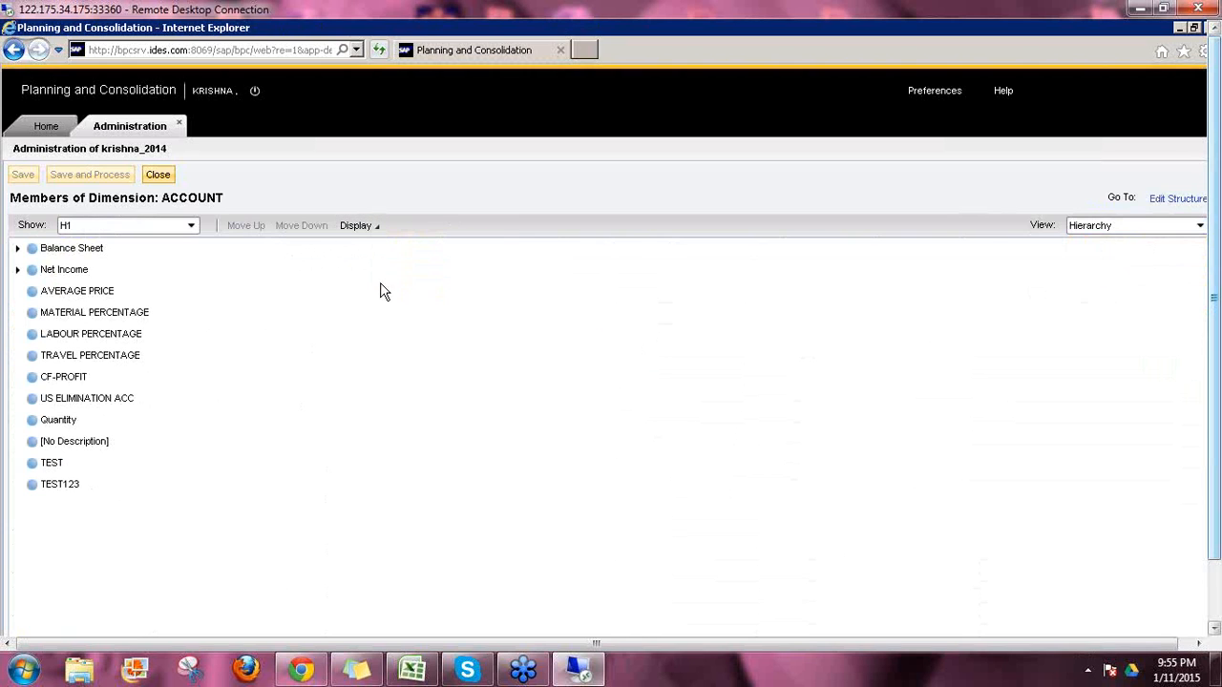
Step: Show the H2 hierarchy, then return to the H1 hierarchy
{"action": "left_click", "coordinate": [190, 227]}
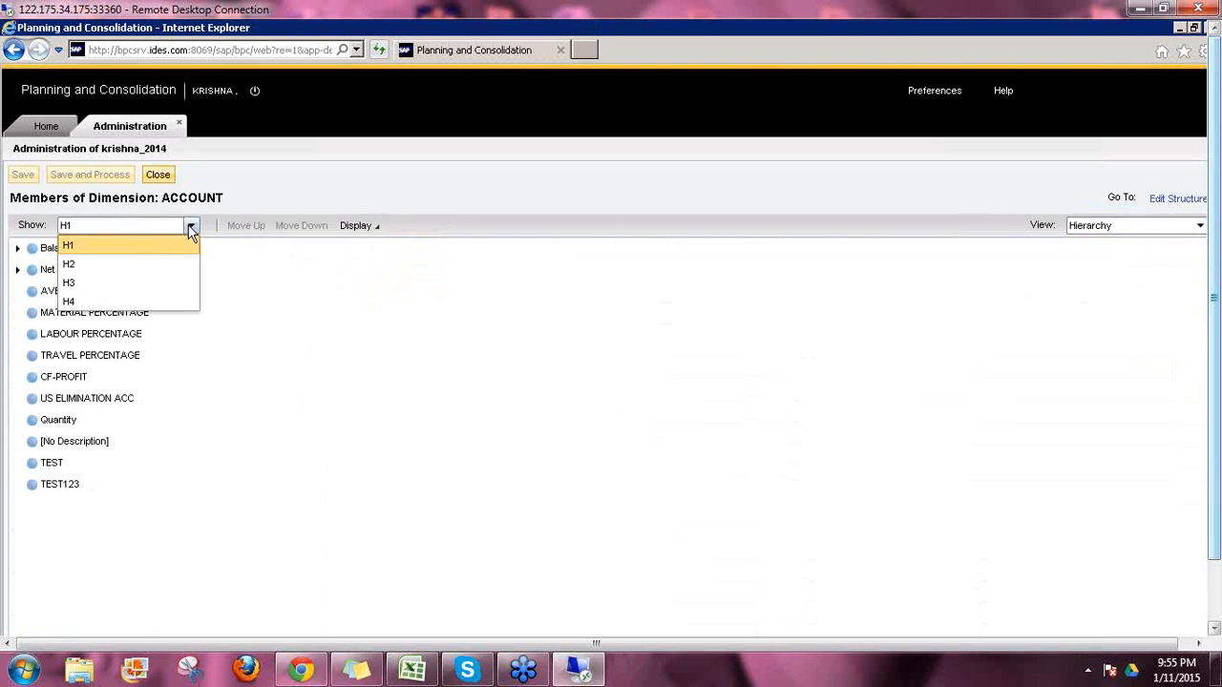
{"action": "left_click", "coordinate": [83, 266]}
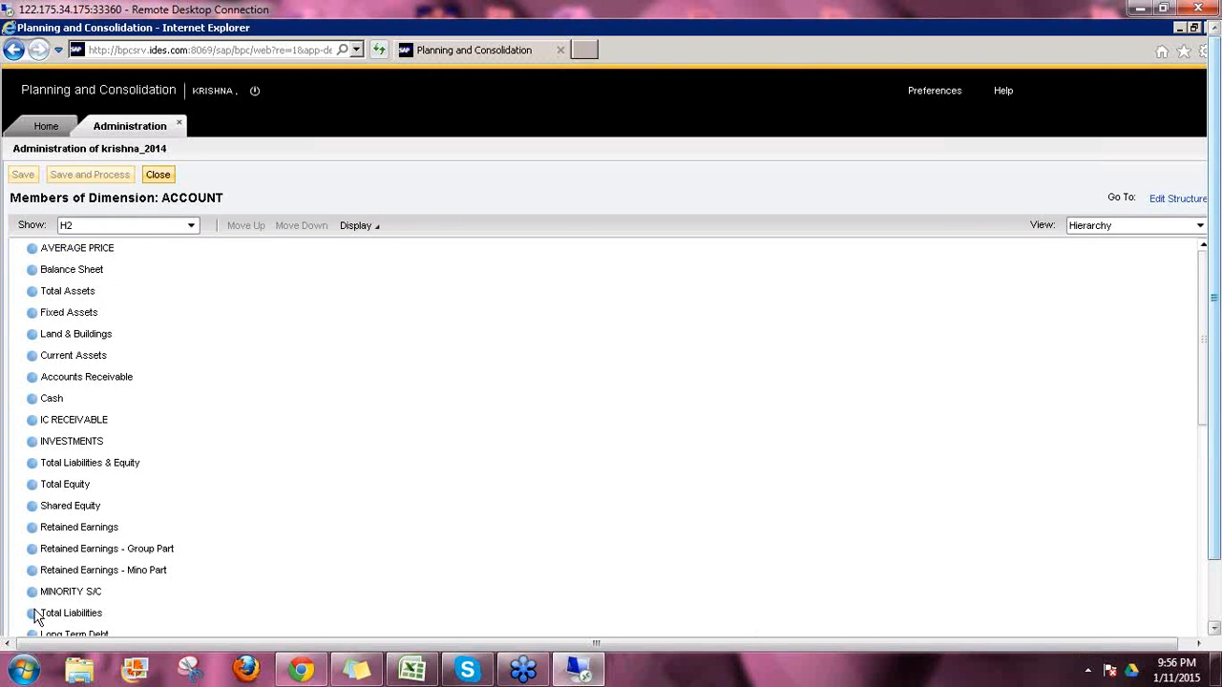
{"action": "left_click", "coordinate": [70, 230]}
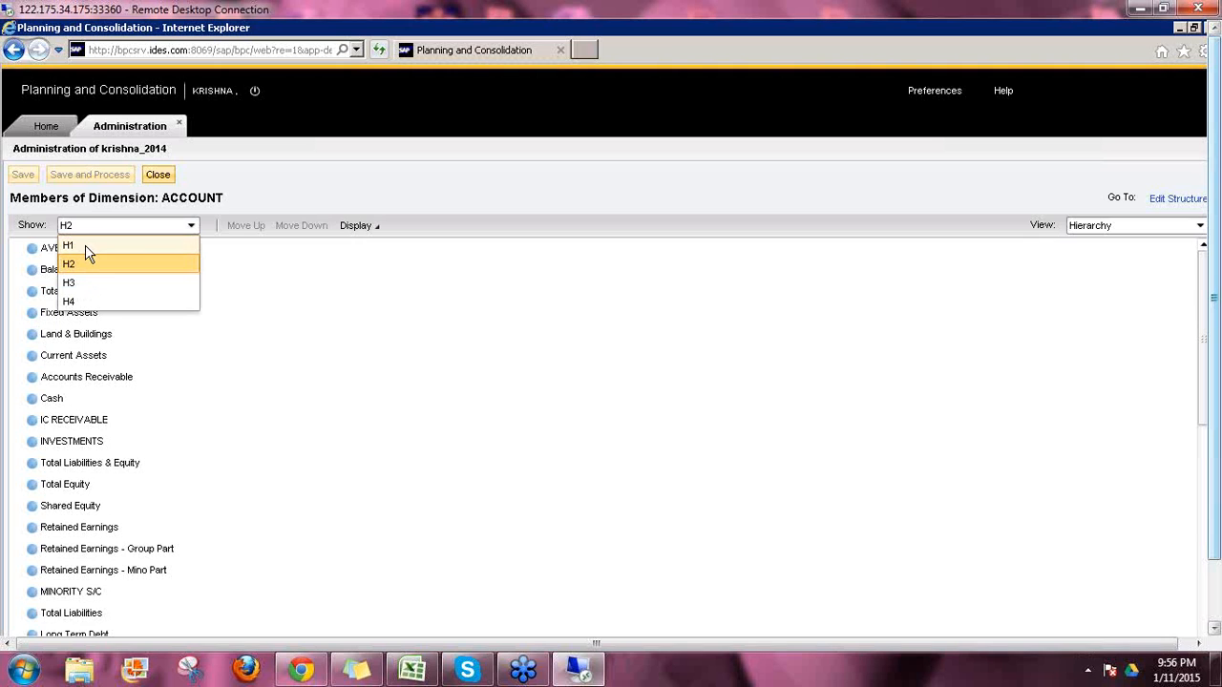
{"action": "left_click", "coordinate": [85, 245]}
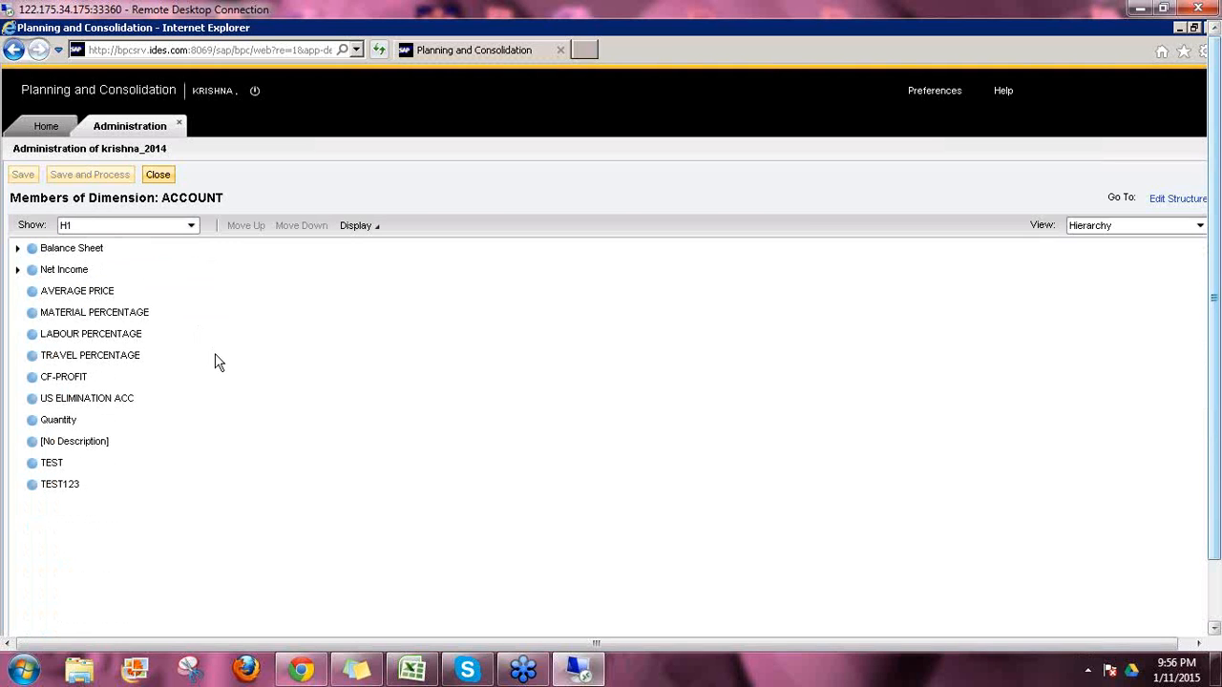
Step: Expand Balance Sheet, Total Assets, Fixed Assets and Current Assets, then select Cash
{"action": "left_click", "coordinate": [18, 248]}
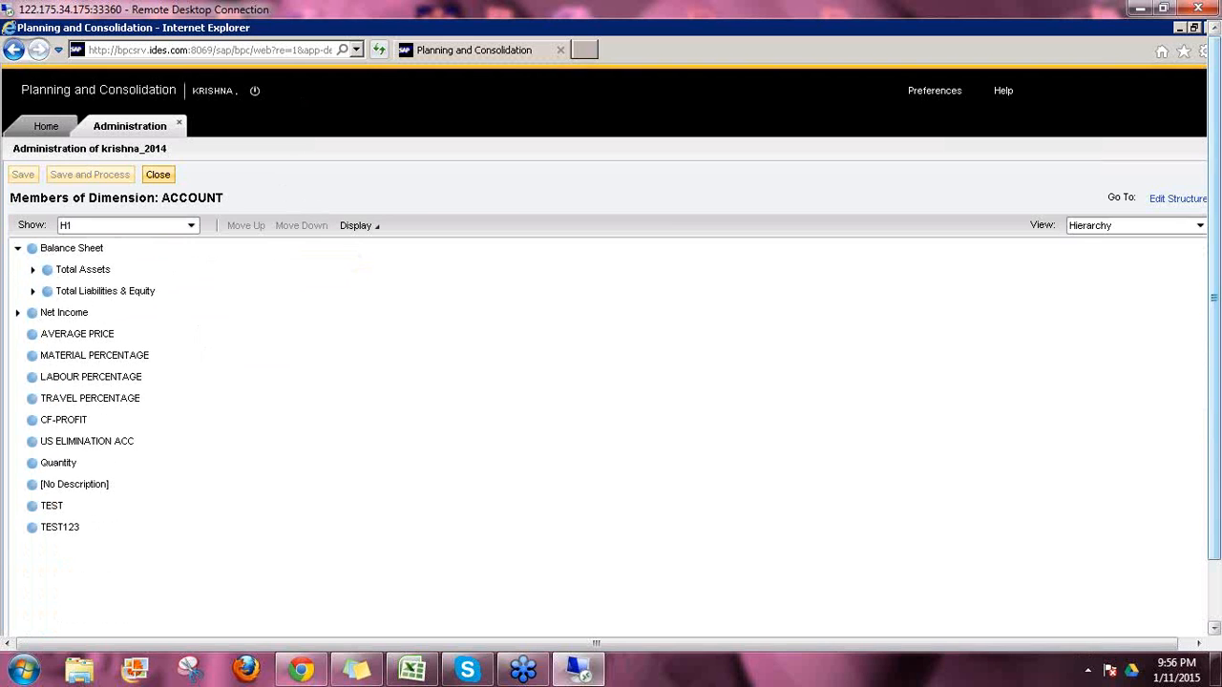
{"action": "left_click", "coordinate": [32, 269]}
{"action": "left_click", "coordinate": [48, 291]}
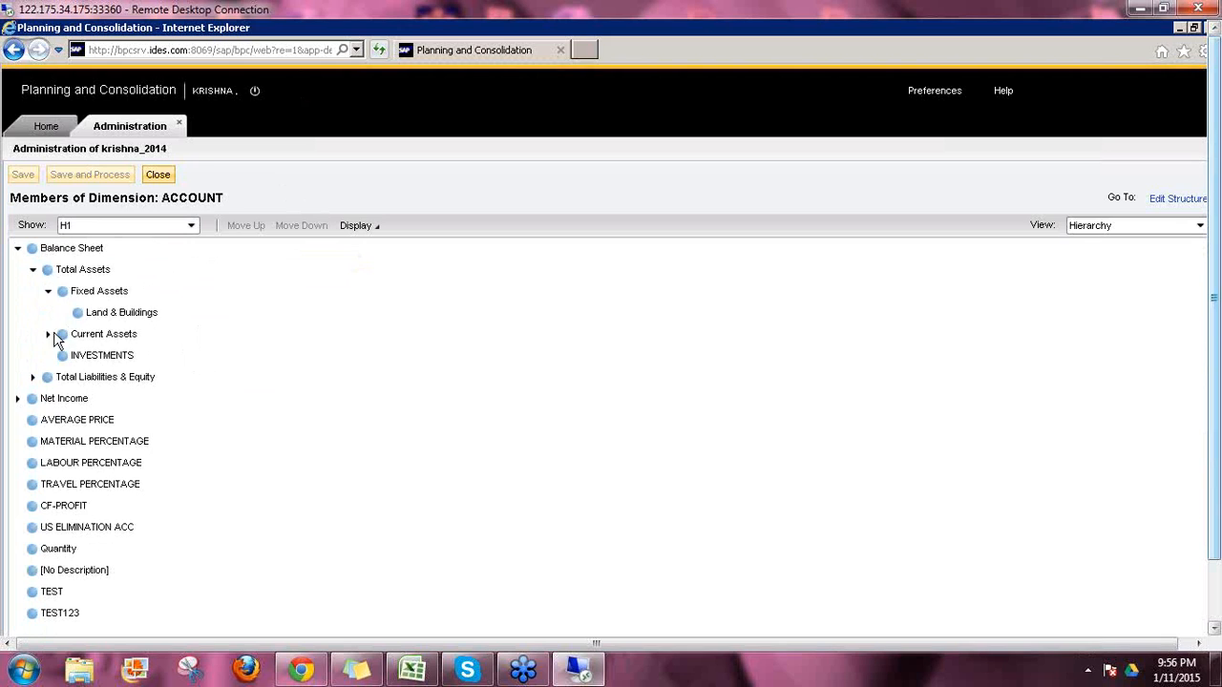
{"action": "left_click", "coordinate": [48, 335]}
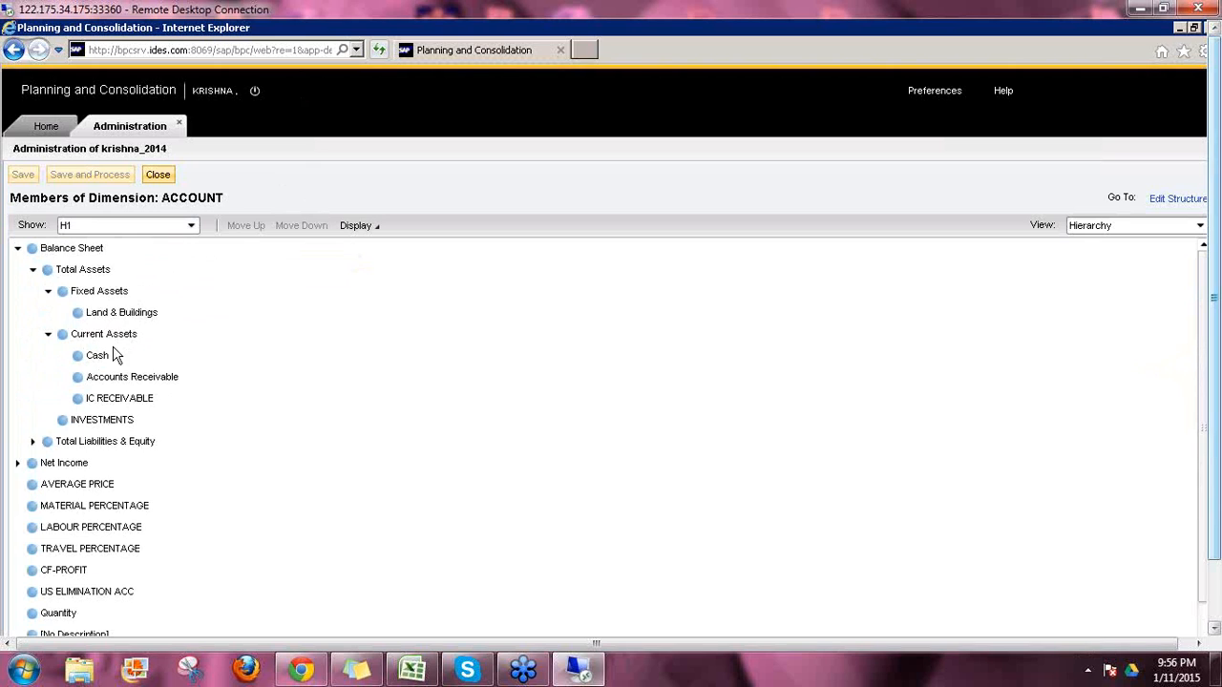
{"action": "left_click", "coordinate": [99, 358]}
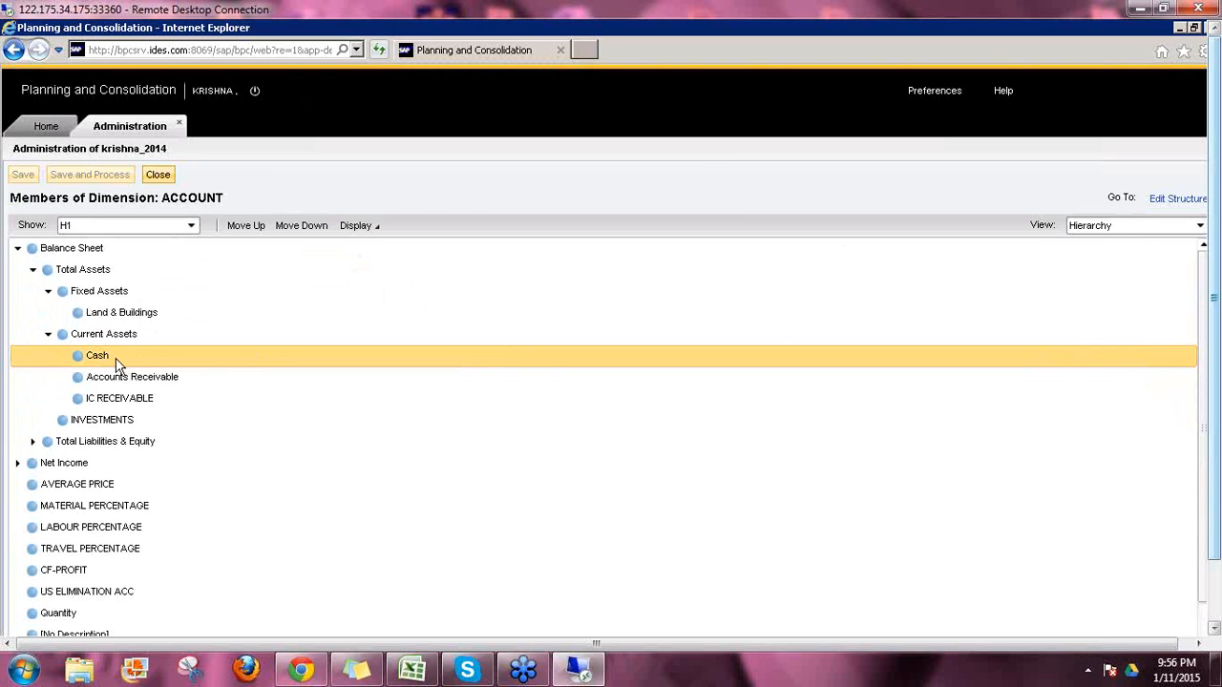
Step: Drag Cash onto Fixed Assets, then Save and Process, answering No to taking the environment offline
{"action": "left_click_drag", "start_coordinate": [113, 361], "coordinate": [116, 313]}
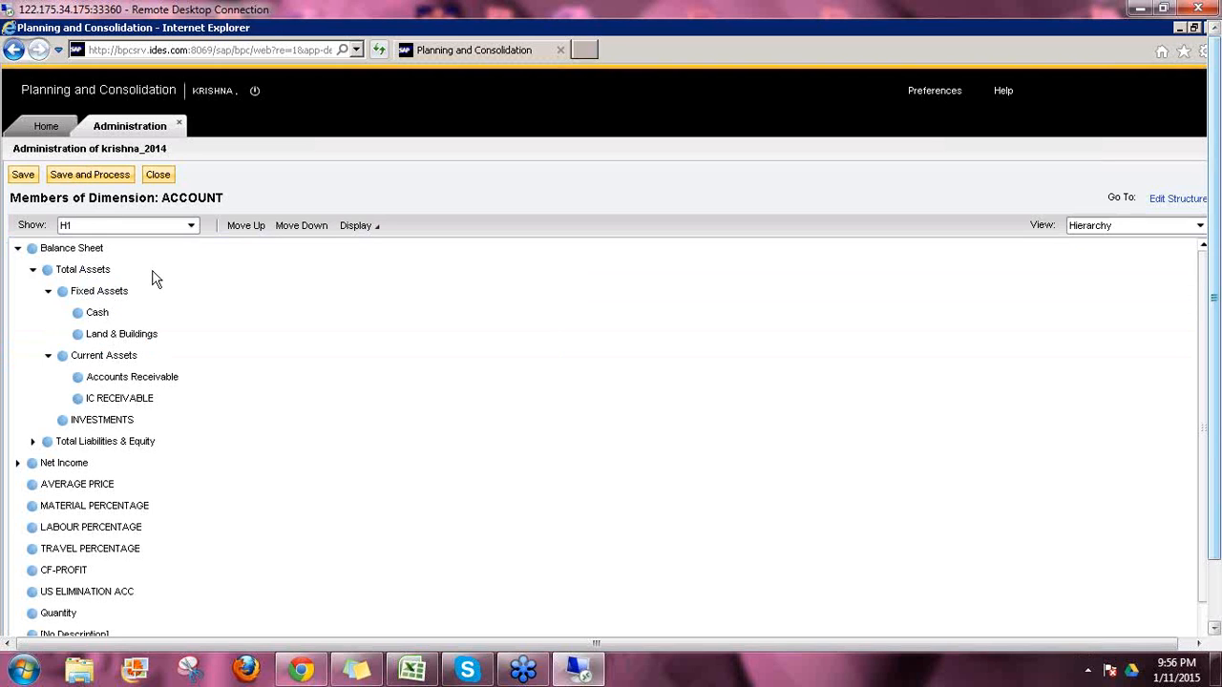
{"action": "left_click", "coordinate": [101, 178]}
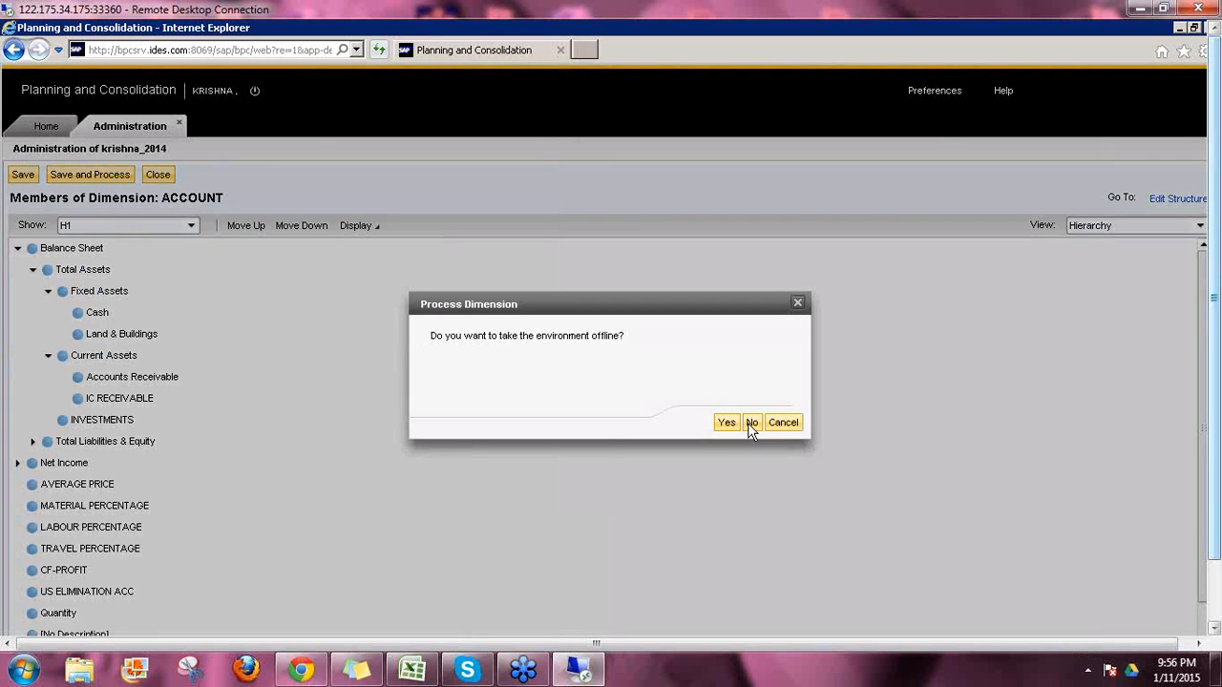
{"action": "left_click", "coordinate": [752, 423]}
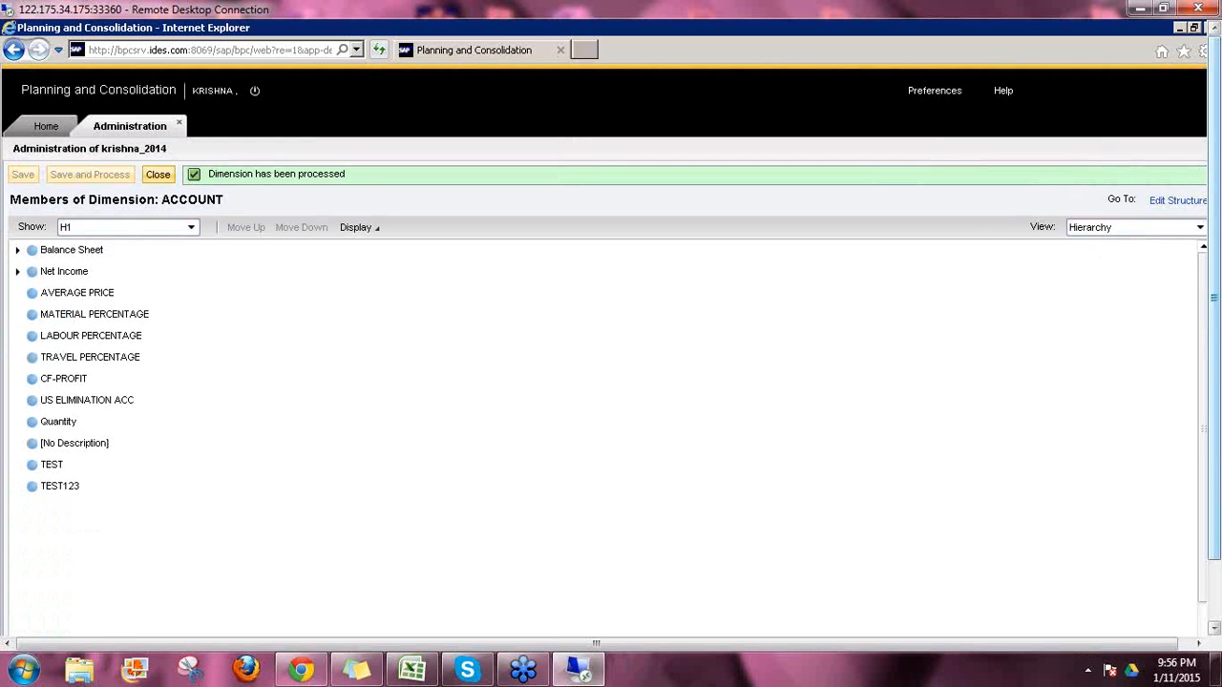
{"action": "left_click", "coordinate": [18, 249]}
Step: Confirm Cash sits under Fixed Assets, then switch to the flat list and select row BS122 Cash
{"action": "left_click", "coordinate": [32, 271]}
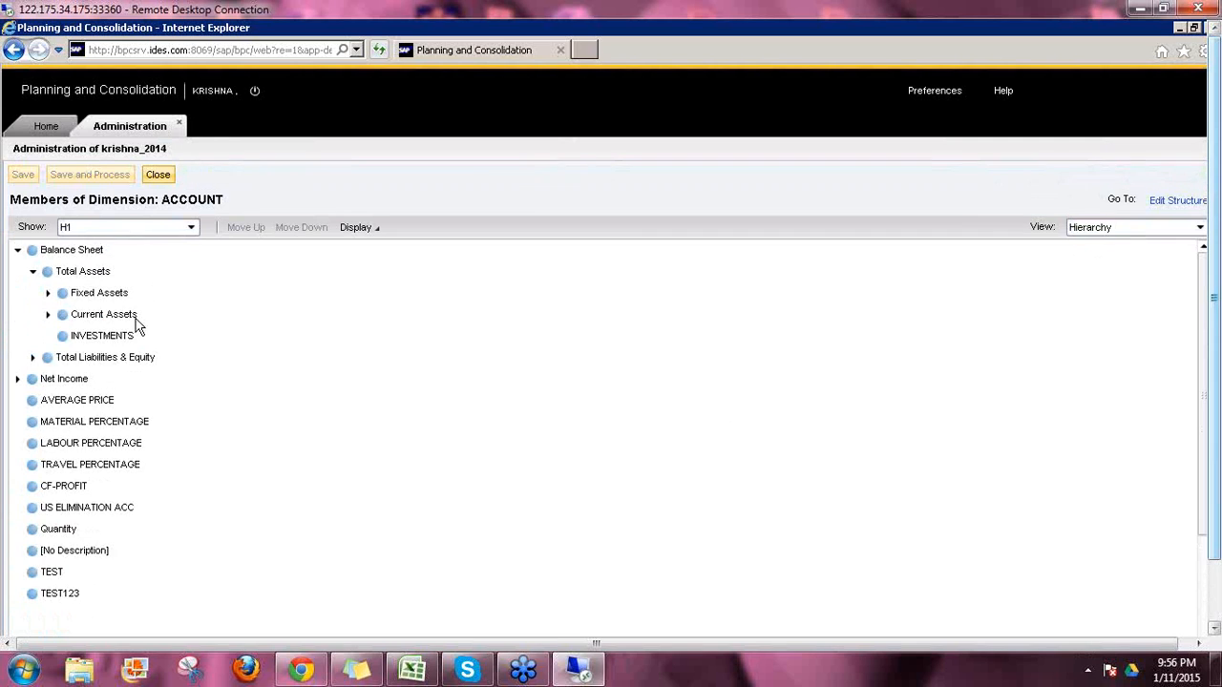
{"action": "left_click", "coordinate": [48, 292]}
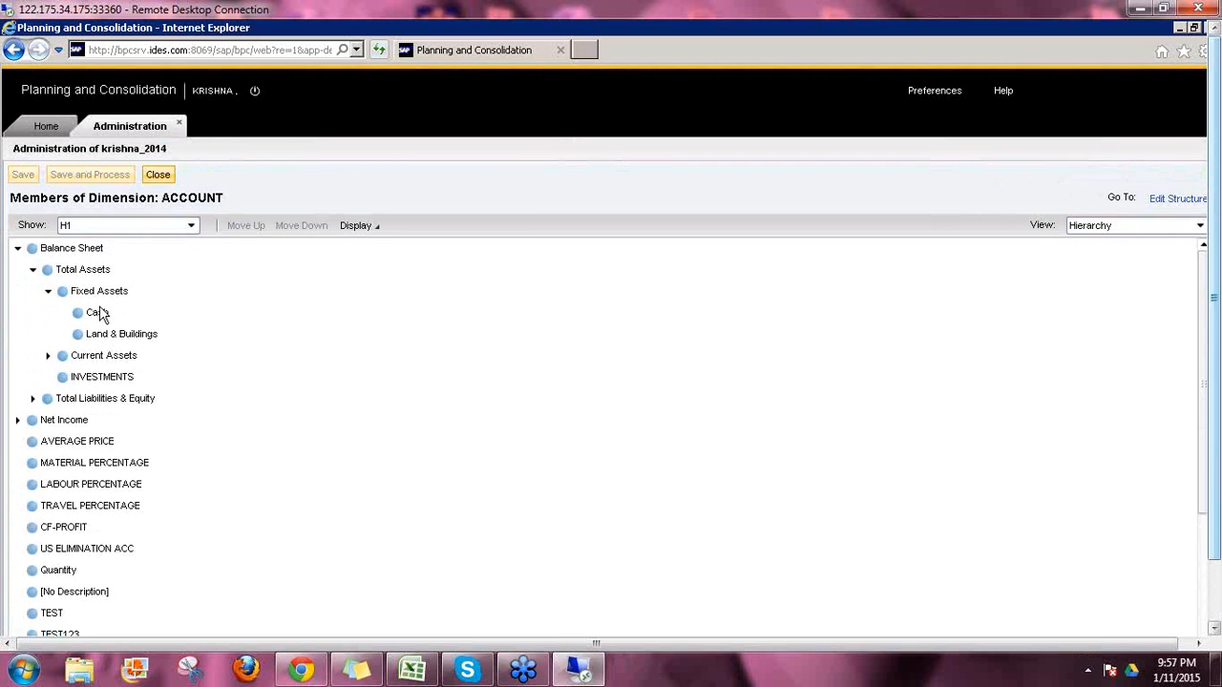
{"action": "left_click", "coordinate": [1107, 231]}
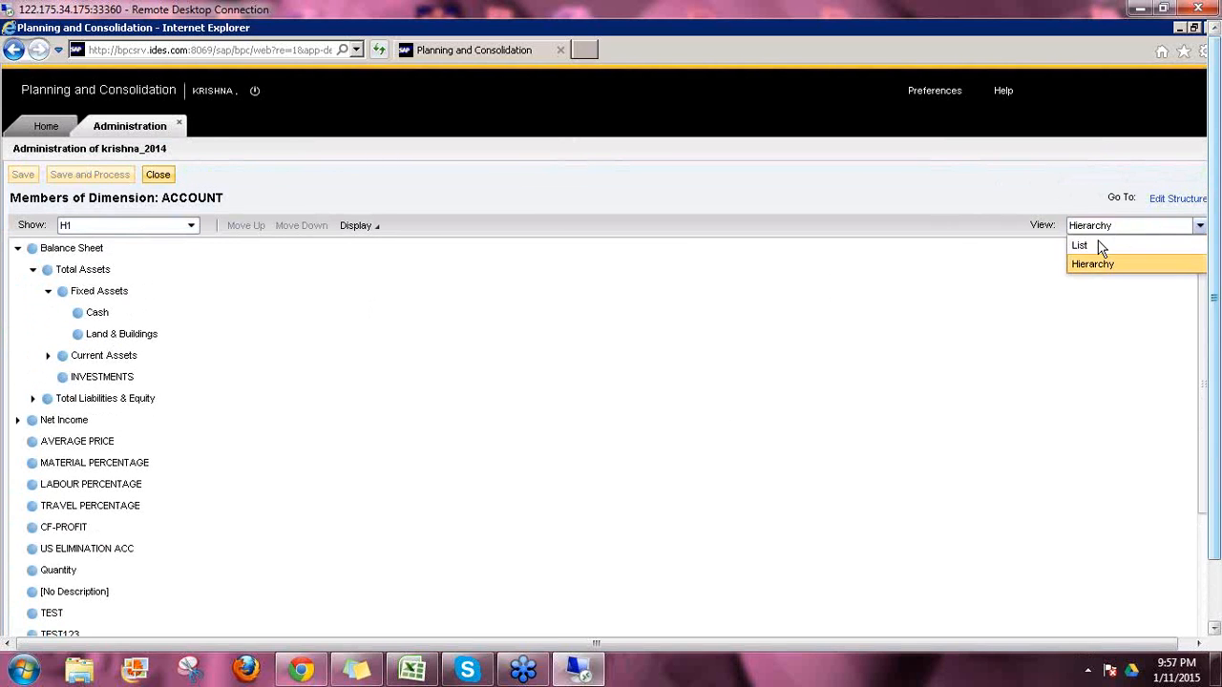
{"action": "left_click", "coordinate": [1080, 246]}
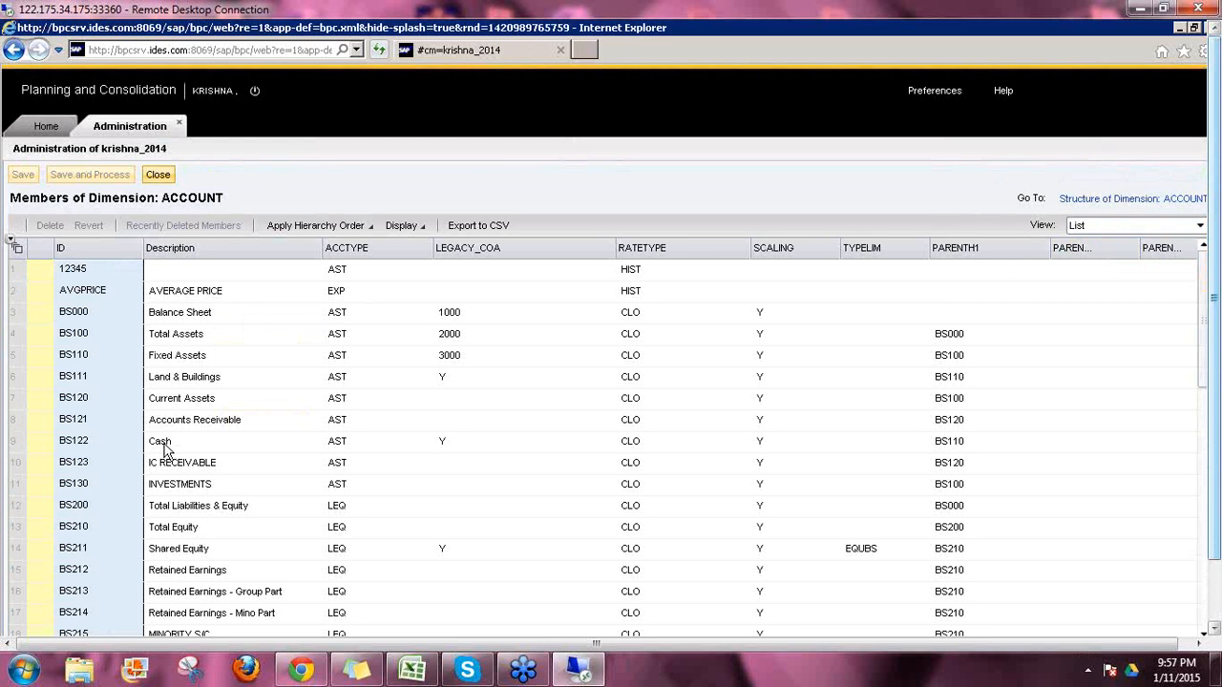
{"action": "left_click", "coordinate": [25, 442]}
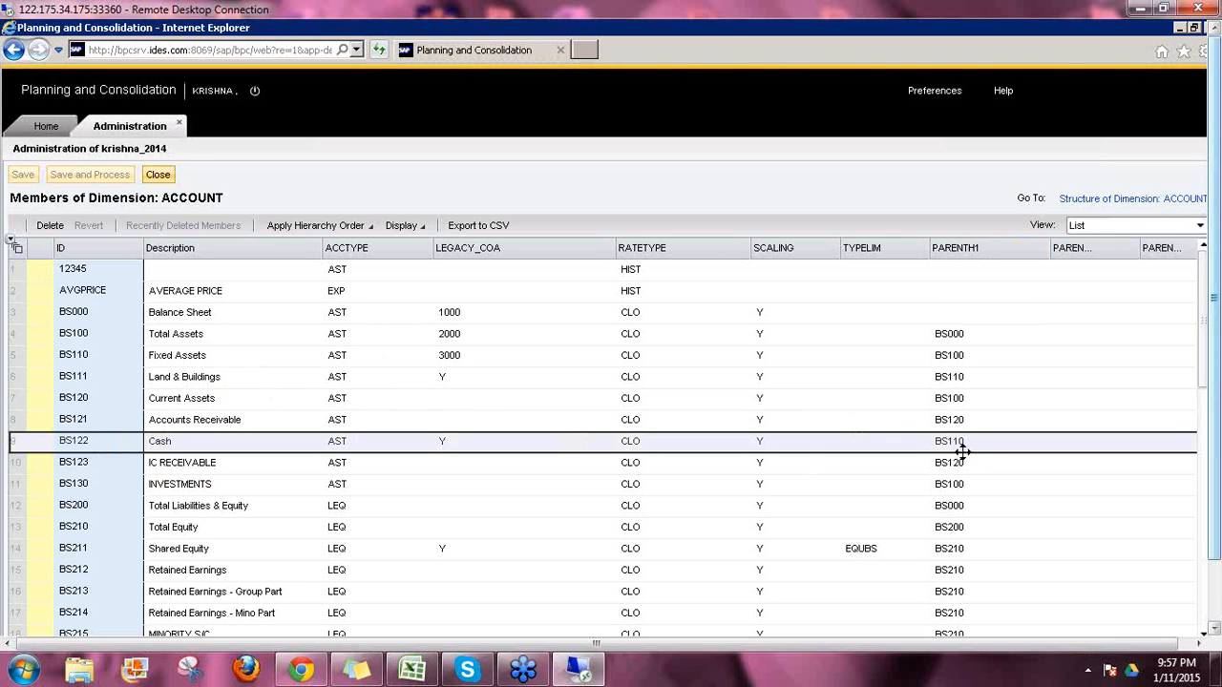
Step: Switch to the hierarchy view and expand Balance Sheet, Total Assets, Current Assets and Fixed Assets
{"action": "left_click", "coordinate": [1088, 226]}
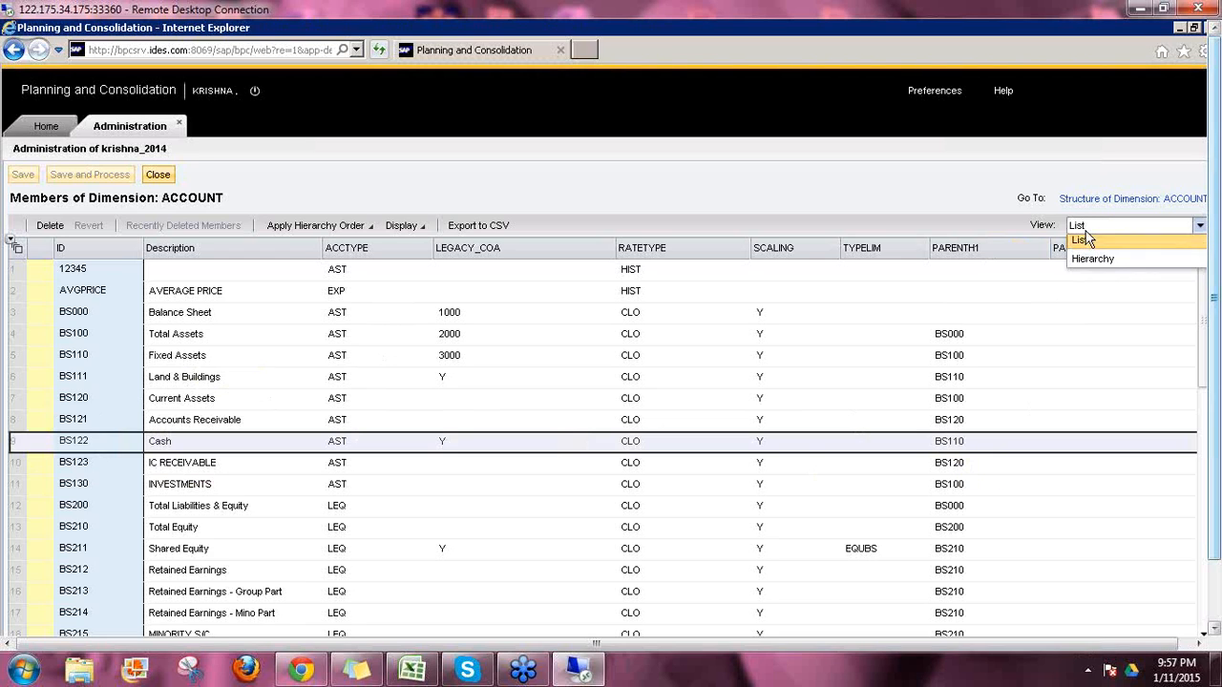
{"action": "left_click", "coordinate": [1093, 266]}
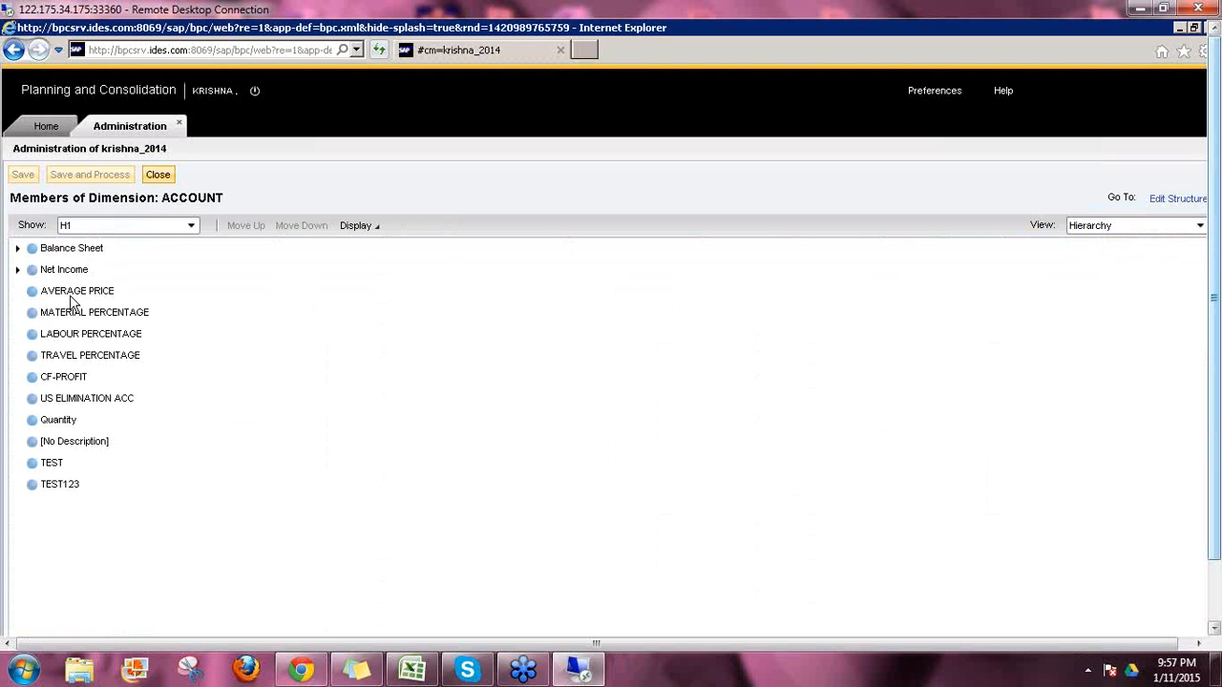
{"action": "left_click", "coordinate": [18, 248]}
{"action": "left_click", "coordinate": [32, 270]}
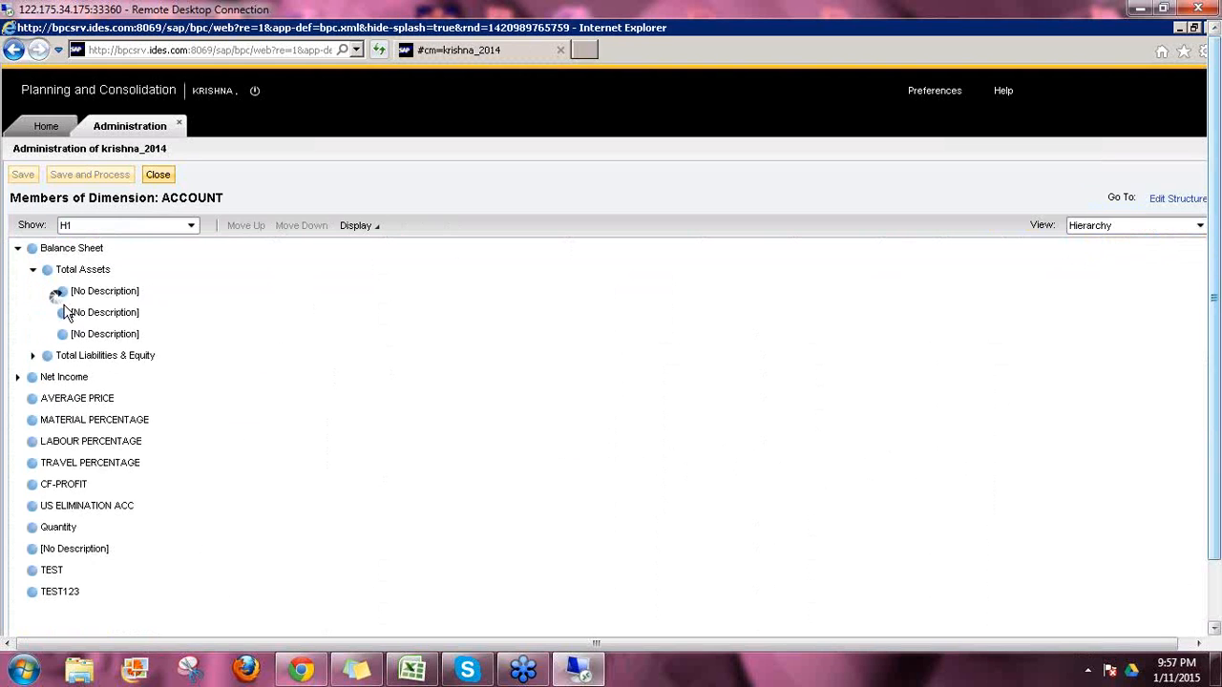
{"action": "left_click", "coordinate": [48, 312]}
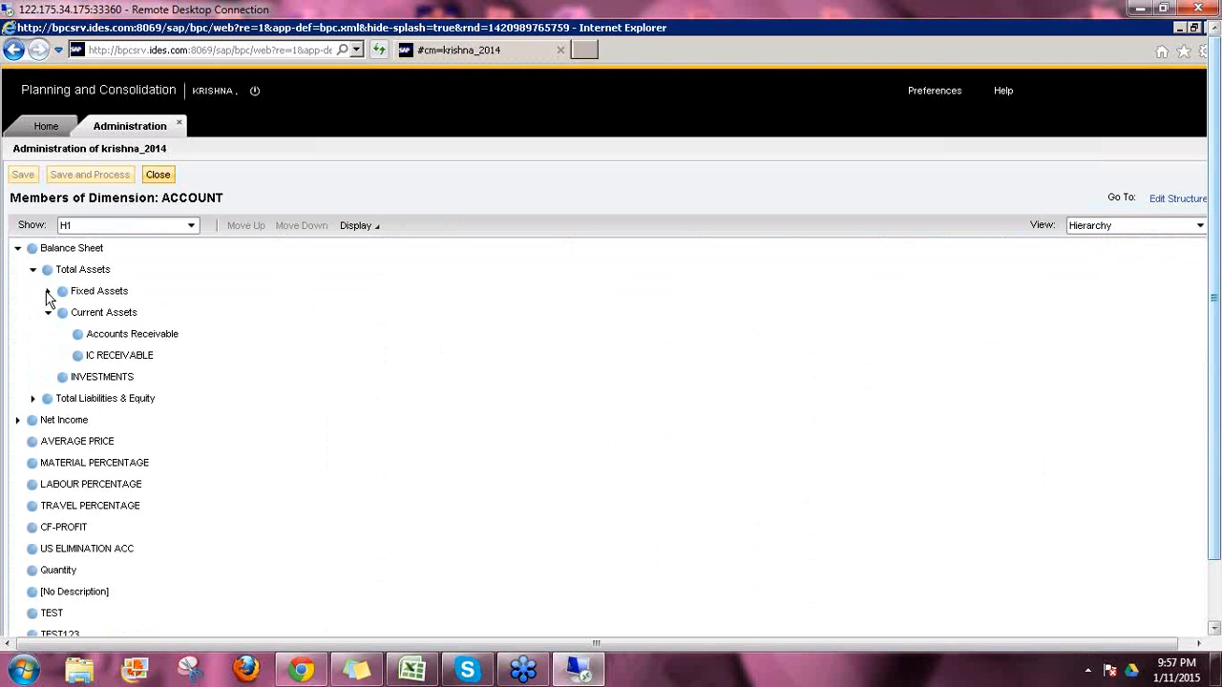
{"action": "left_click", "coordinate": [48, 291]}
Step: Drag Cash under Current Assets and save and process without taking the environment offline
{"action": "left_click_drag", "start_coordinate": [97, 315], "coordinate": [134, 382]}
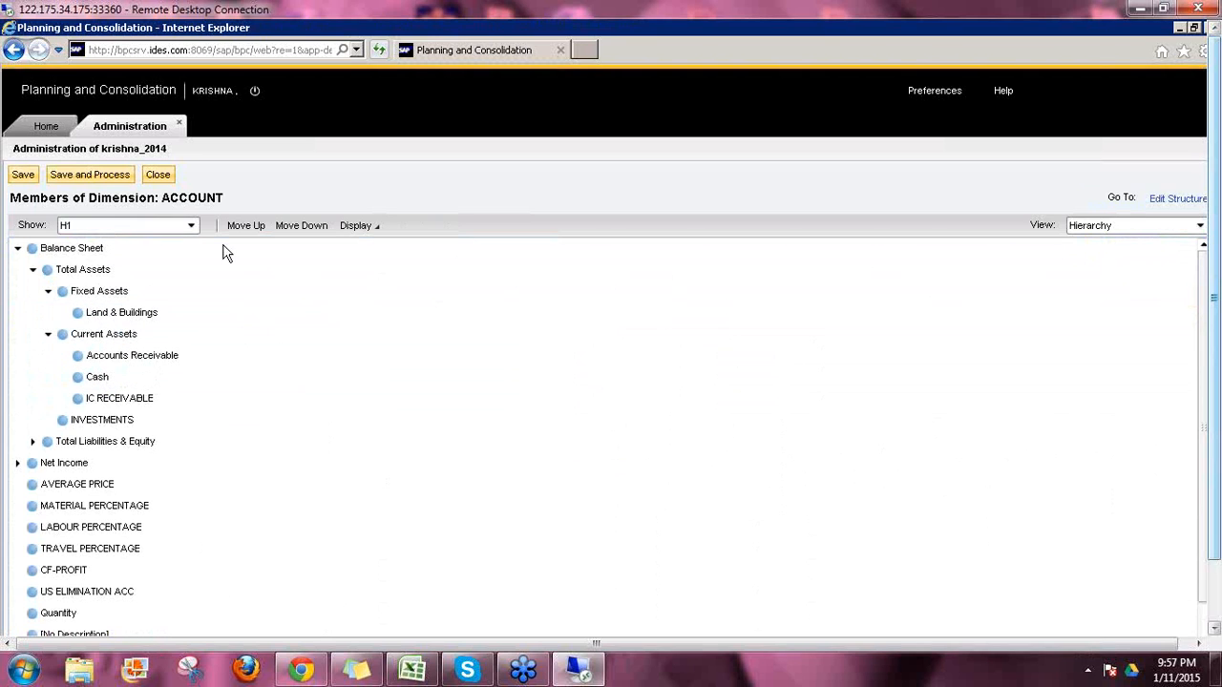
{"action": "left_click", "coordinate": [84, 173]}
{"action": "left_click", "coordinate": [750, 425]}
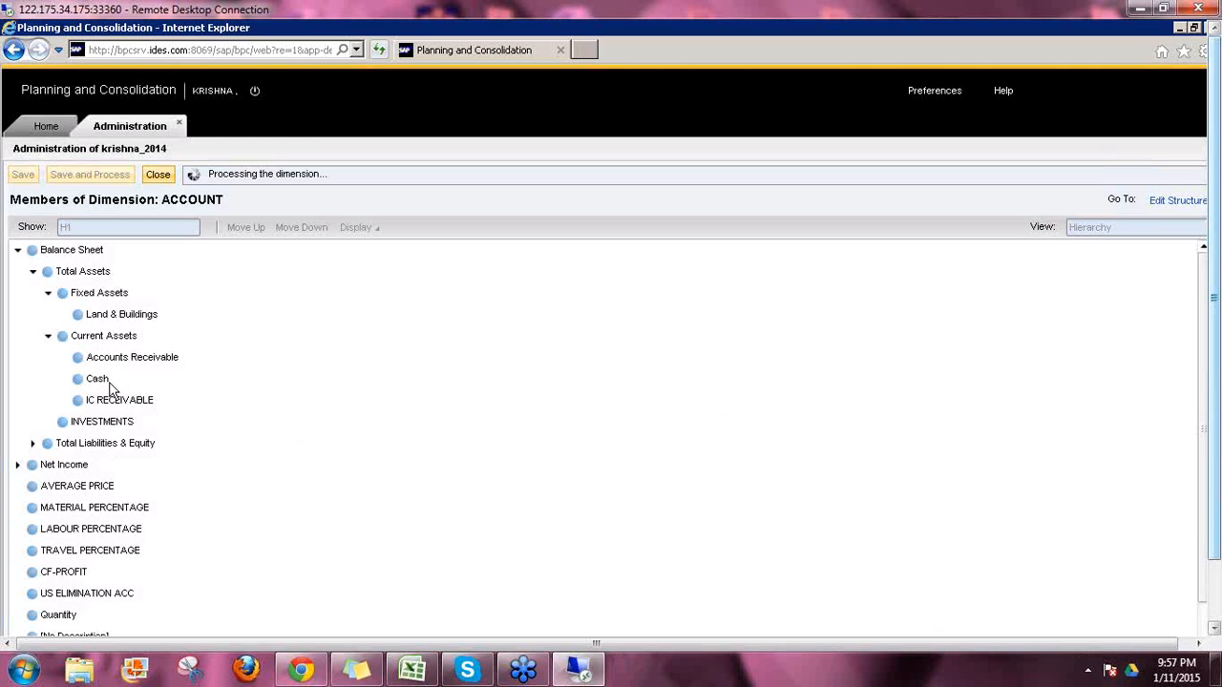
Step: Expand Balance Sheet, Net Income, Total Assets, Fixed Assets and Current Assets to see Cash under Current Assets
{"action": "left_click", "coordinate": [17, 250]}
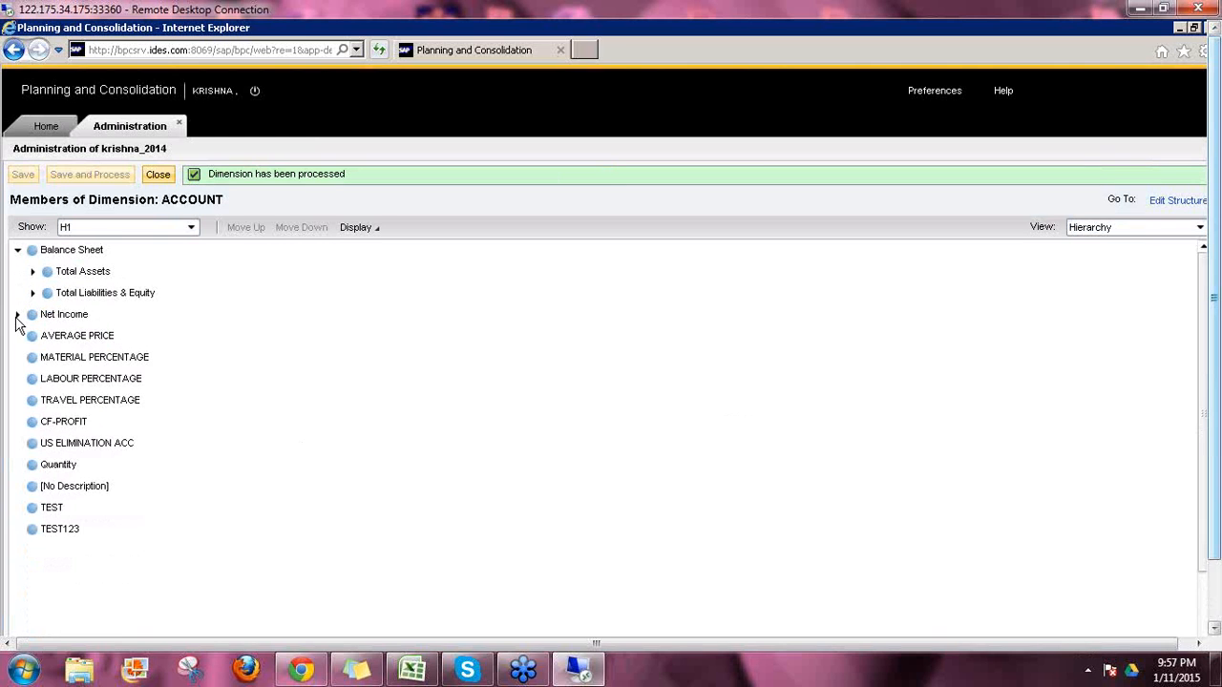
{"action": "left_click", "coordinate": [18, 314]}
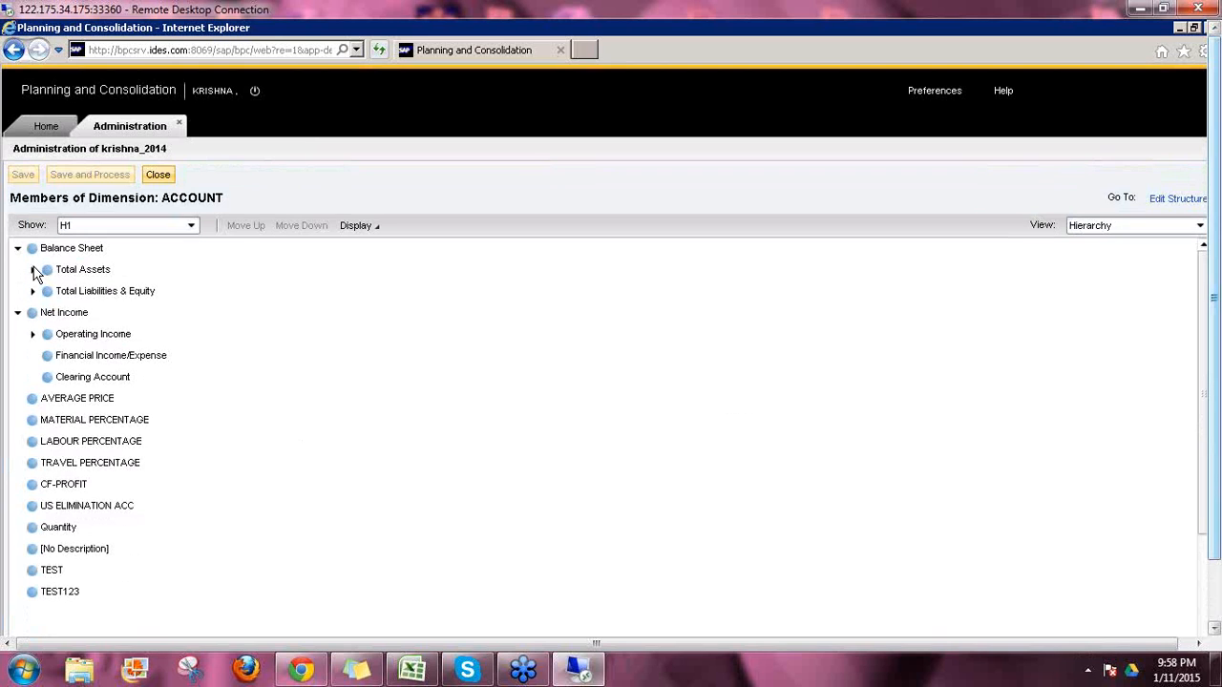
{"action": "left_click", "coordinate": [34, 270]}
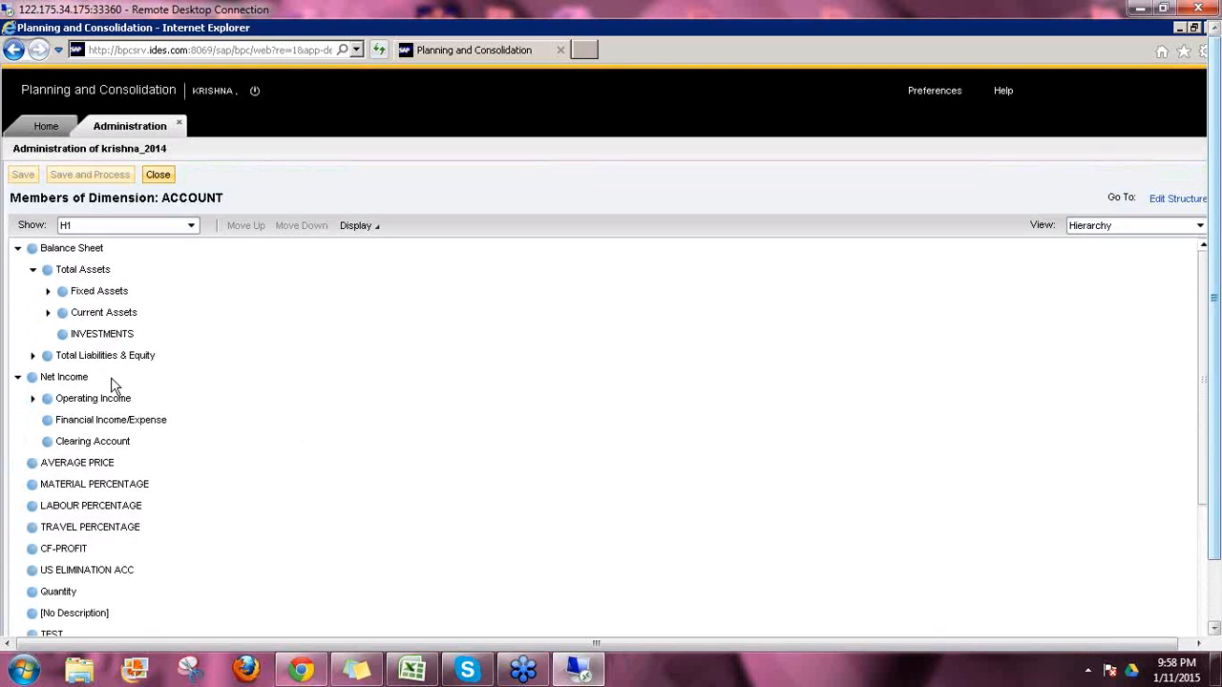
{"action": "left_click", "coordinate": [48, 292]}
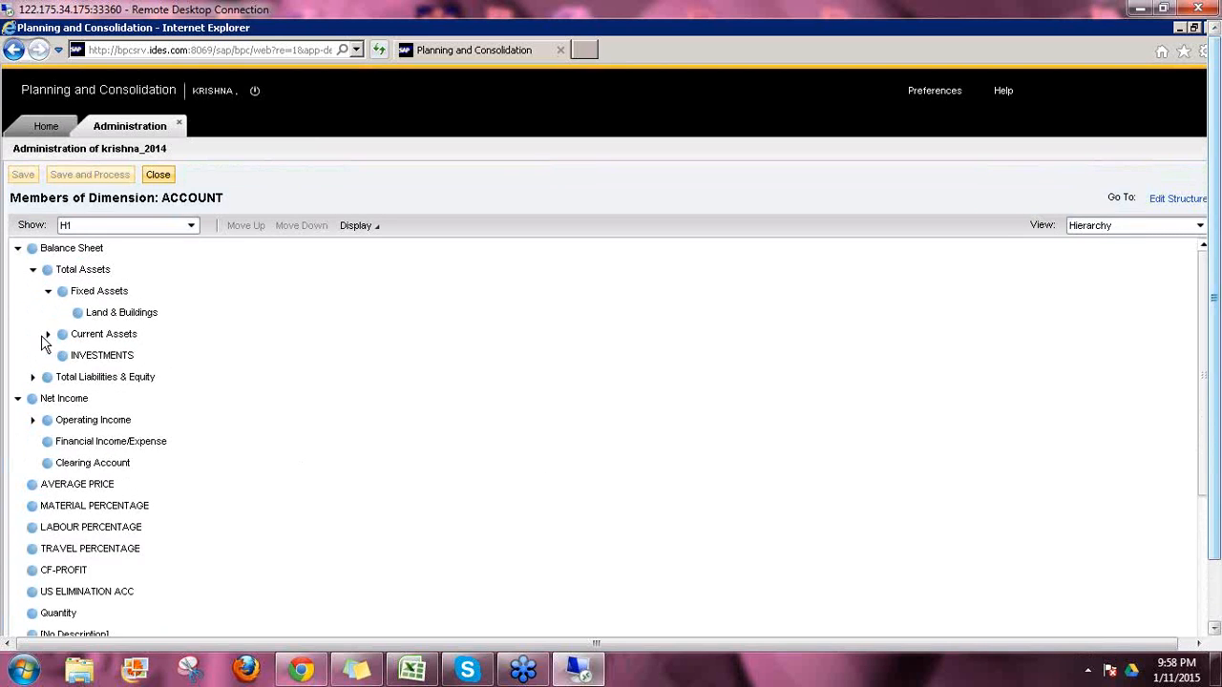
{"action": "left_click", "coordinate": [47, 335]}
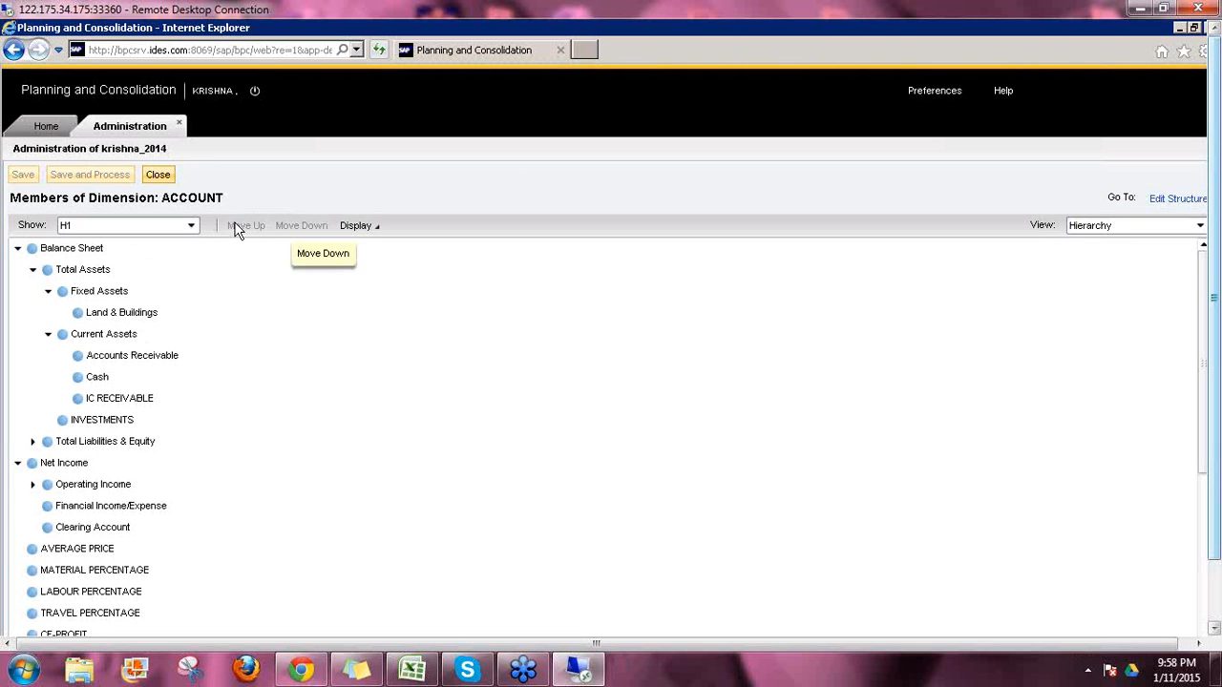
{"action": "left_click", "coordinate": [1129, 227]}
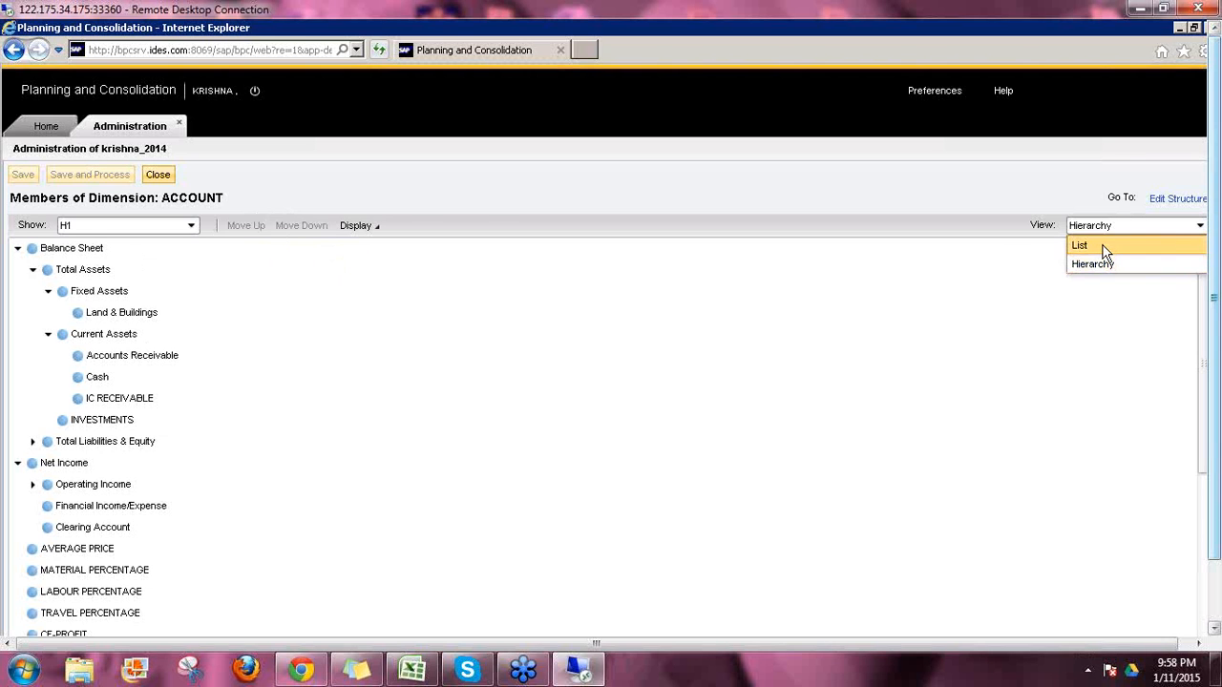
Step: Switch to the list view and compare PARENTH1 values: Cash BS120, Land & Buildings BS110
{"action": "left_click", "coordinate": [1103, 246]}
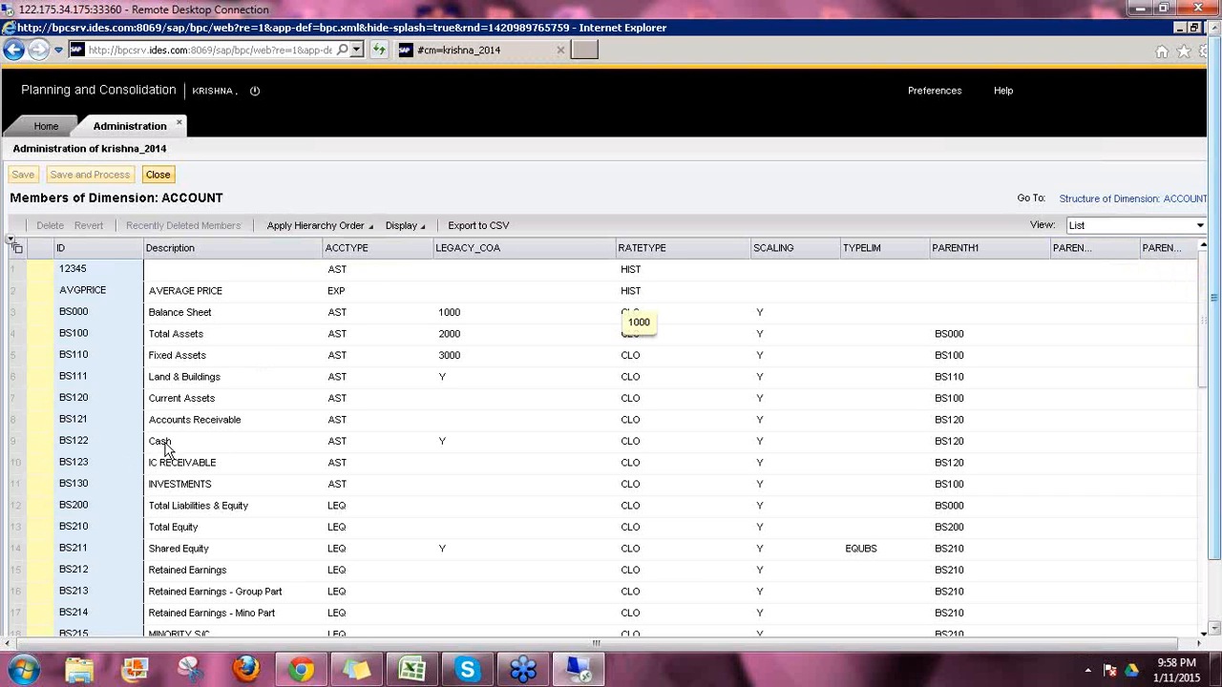
{"action": "left_click", "coordinate": [262, 445]}
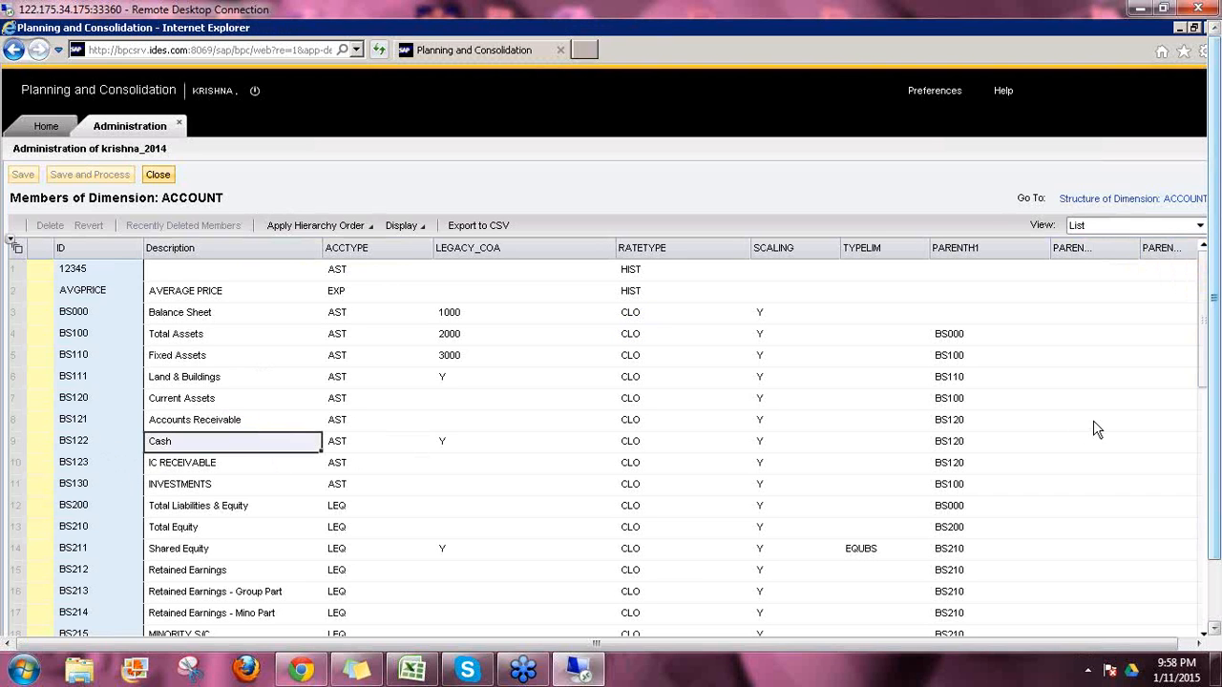
{"action": "left_click", "coordinate": [975, 445]}
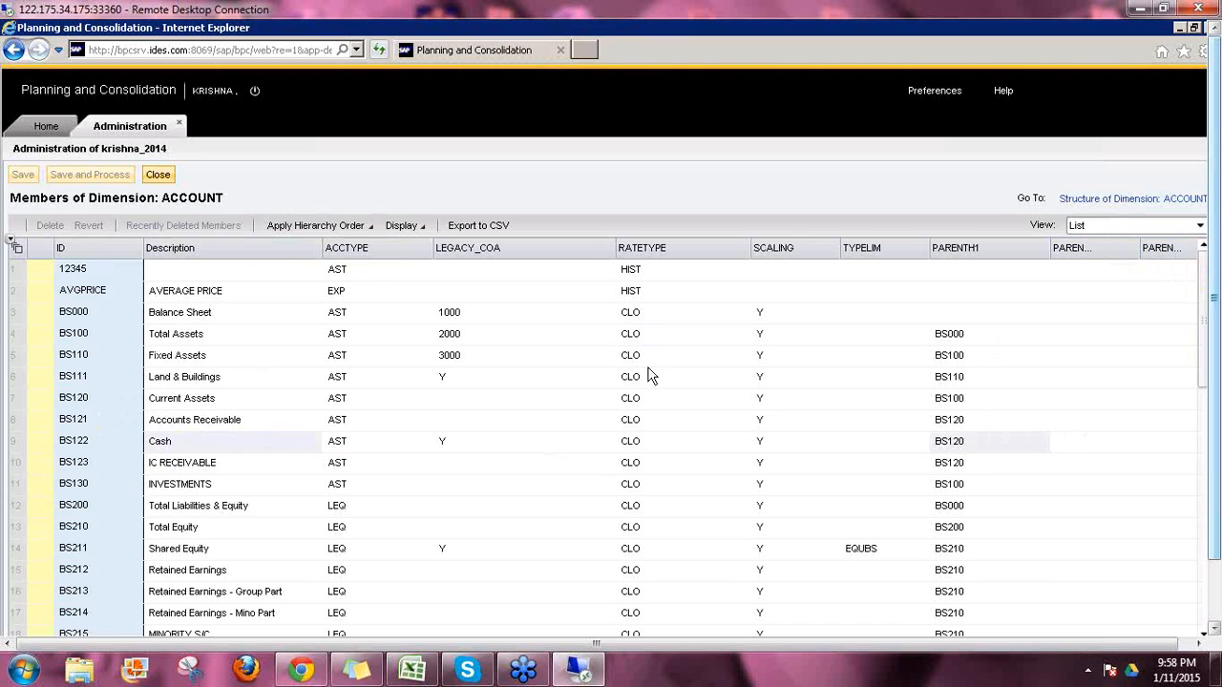
{"action": "left_click", "coordinate": [924, 379]}
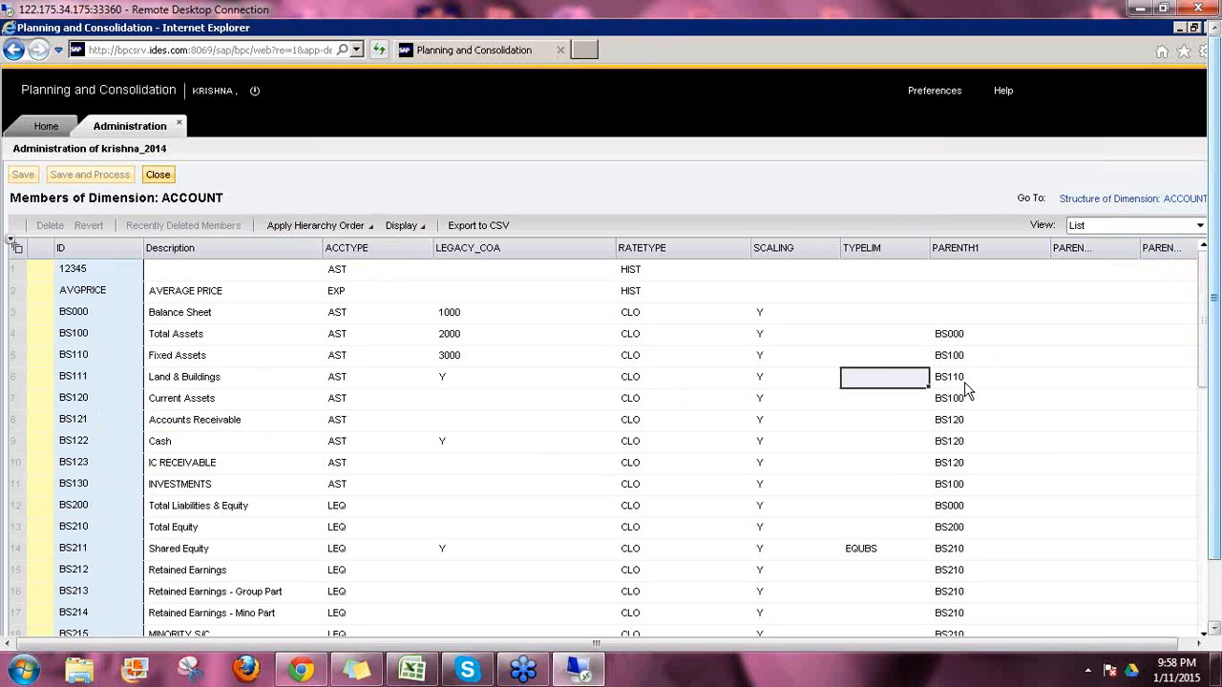
{"action": "left_click", "coordinate": [182, 383]}
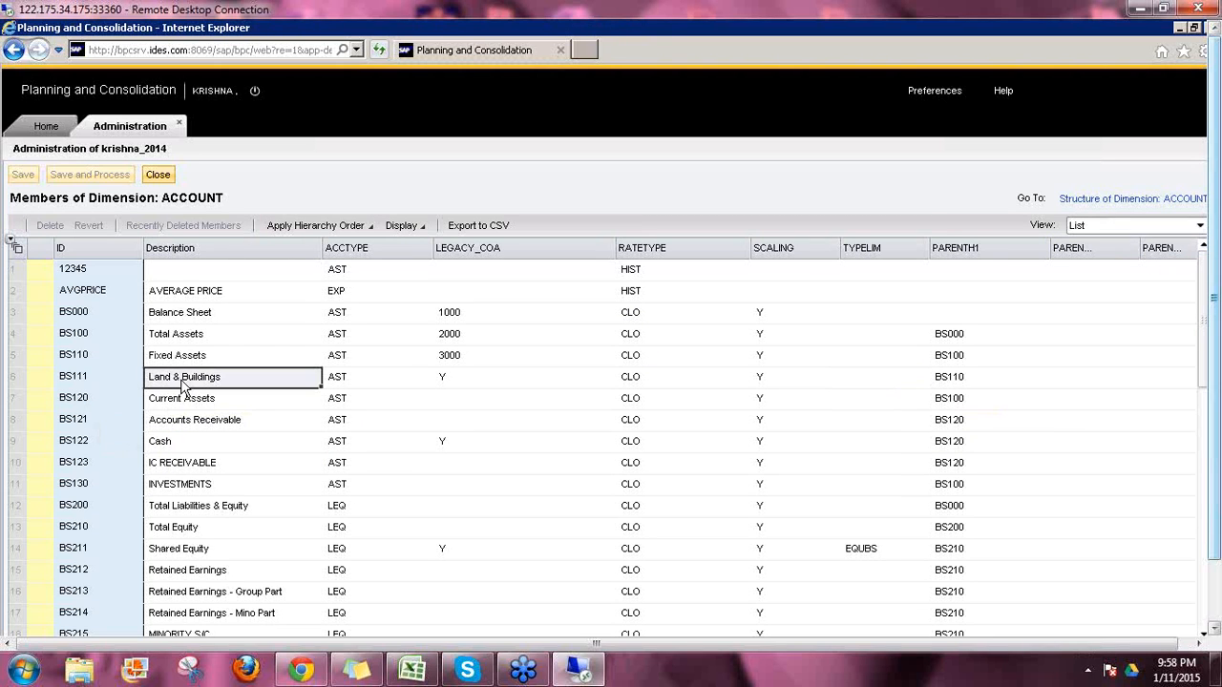
{"action": "left_click", "coordinate": [959, 380]}
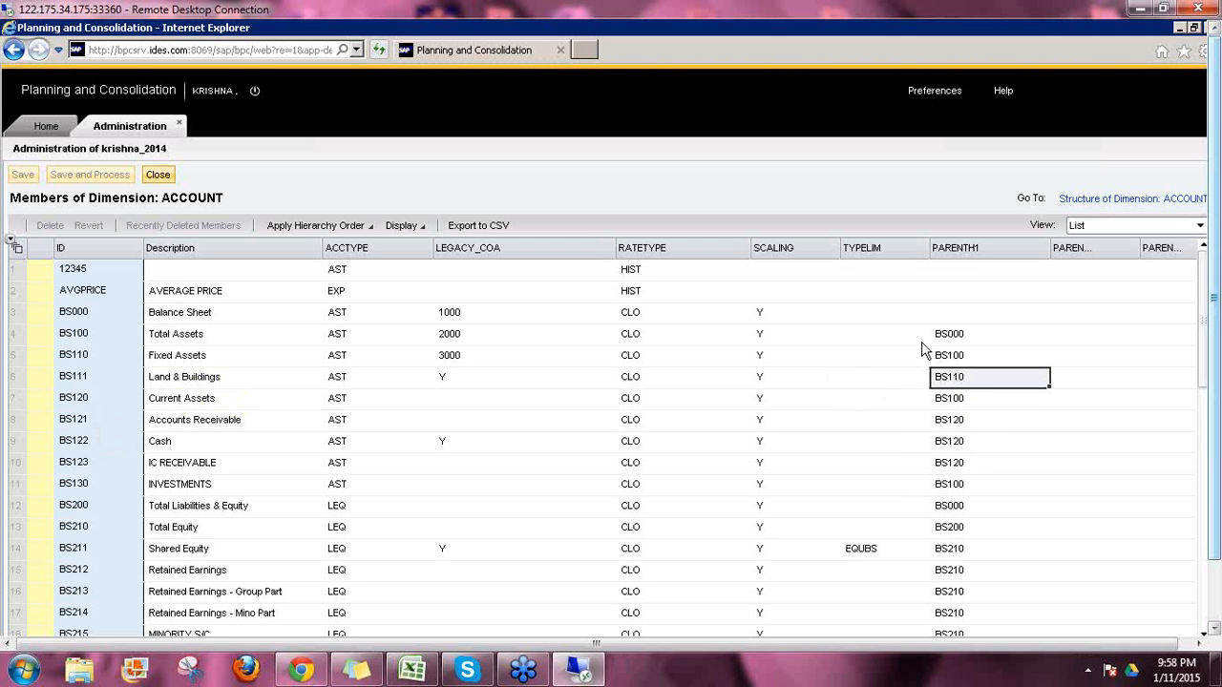
{"action": "left_click", "coordinate": [76, 358]}
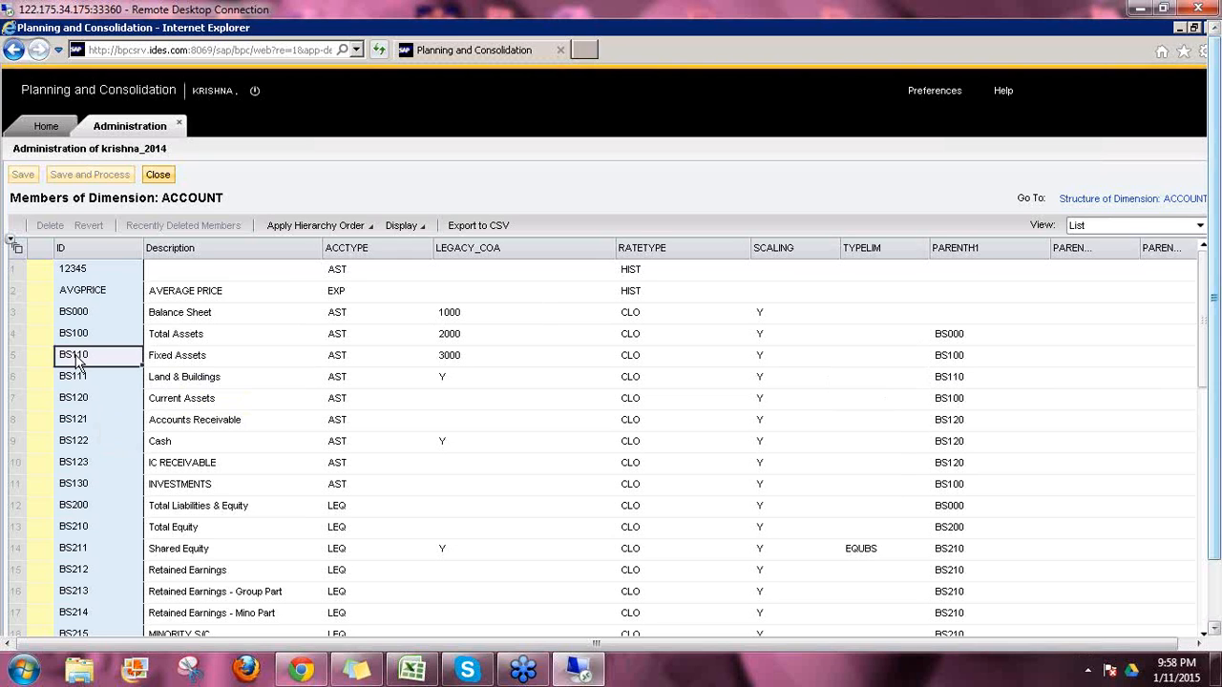
{"action": "left_click", "coordinate": [205, 358]}
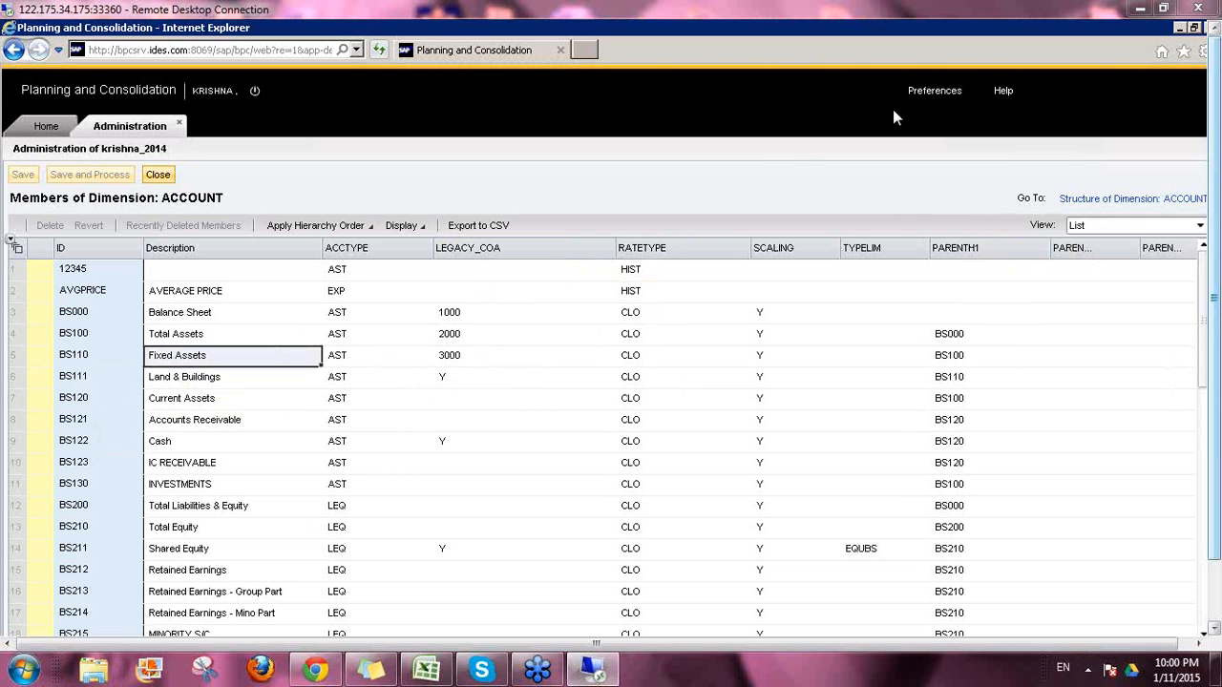
{"action": "left_click", "coordinate": [954, 361]}
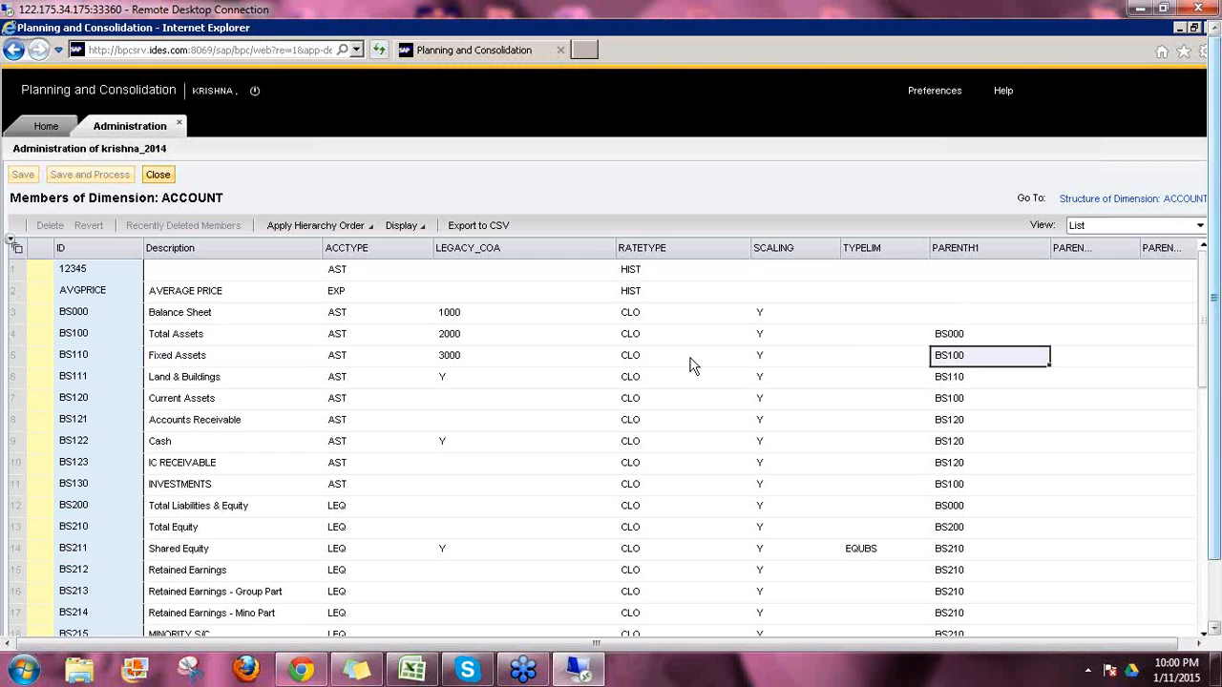
{"action": "left_click", "coordinate": [1107, 228]}
Step: Switch to the hierarchy view, expand Balance Sheet, Total Assets and Fixed Assets, and select Land & Buildings
{"action": "left_click", "coordinate": [1093, 259]}
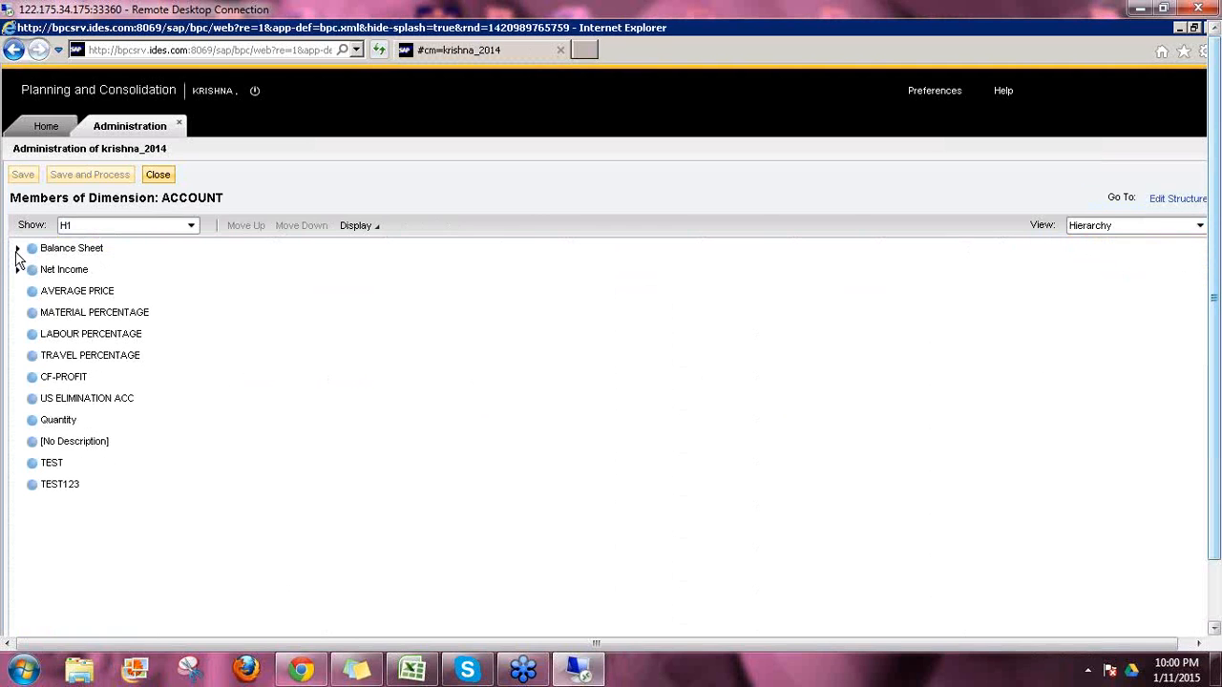
{"action": "left_click", "coordinate": [17, 249]}
{"action": "left_click", "coordinate": [32, 270]}
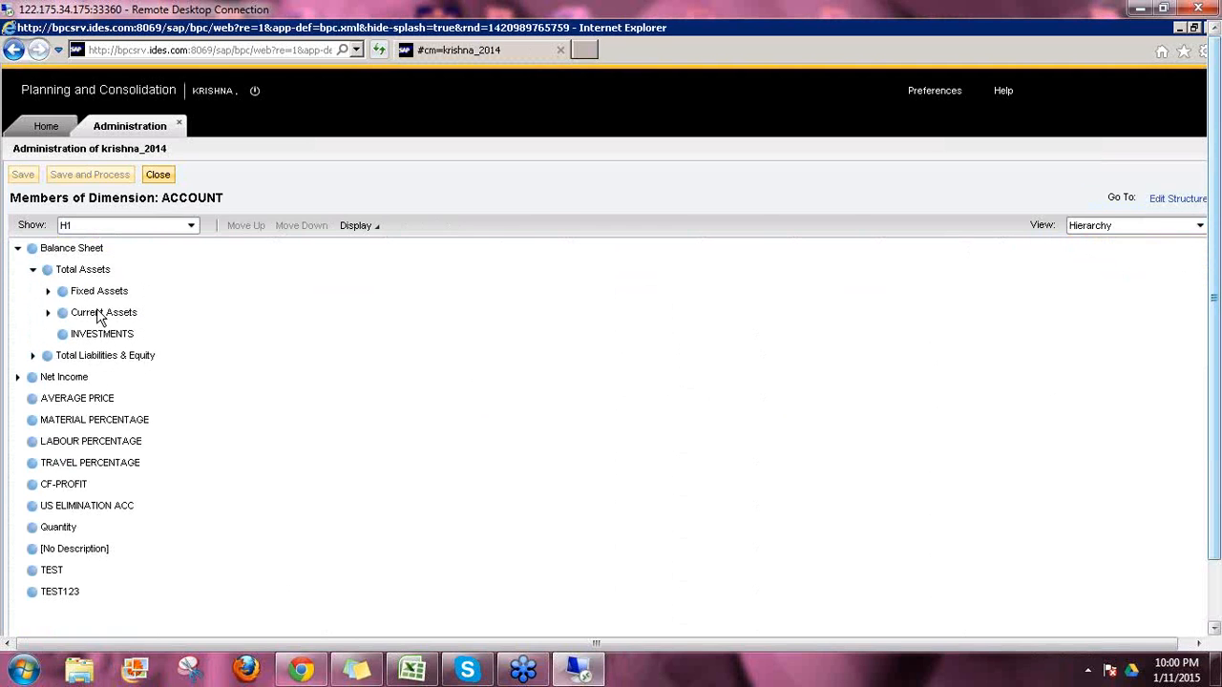
{"action": "left_click", "coordinate": [49, 294]}
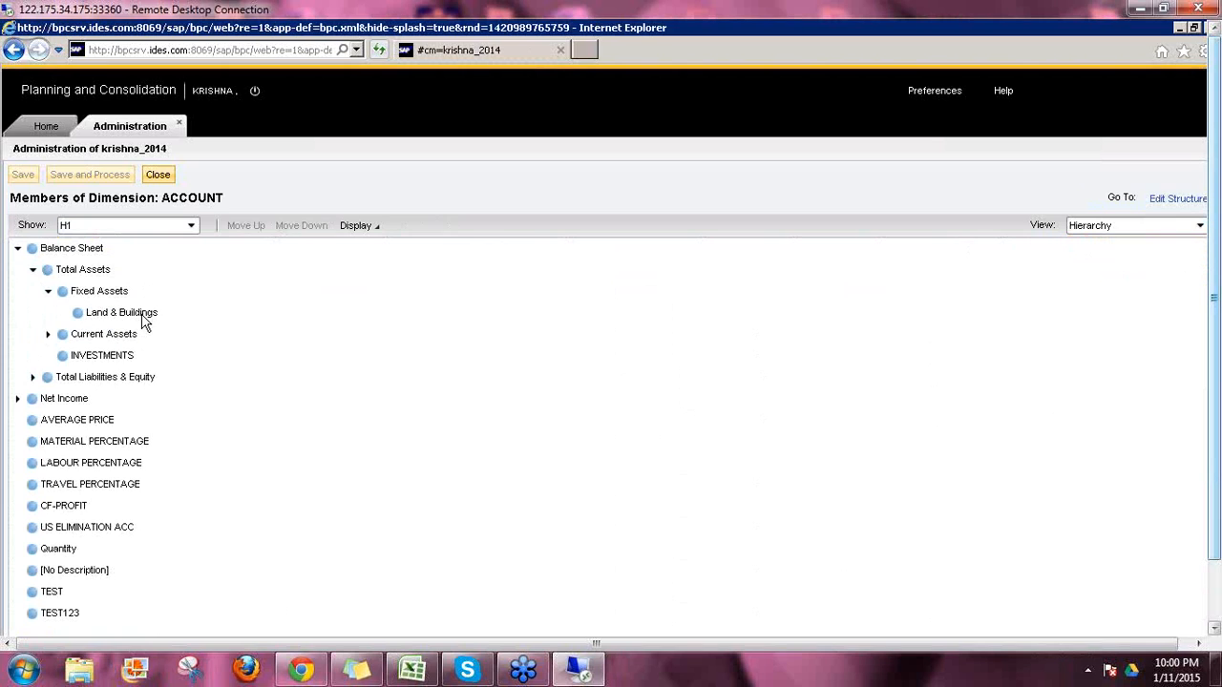
{"action": "left_click", "coordinate": [164, 315]}
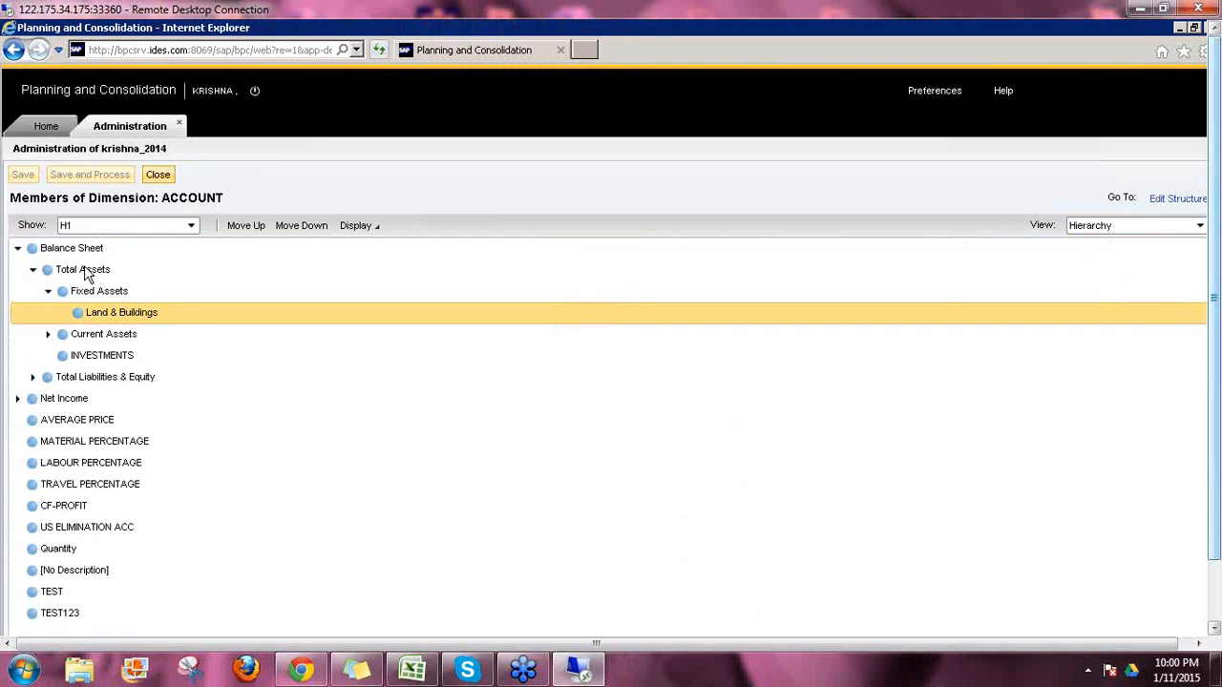
Step: Leave the member editor and show the ACCOUNT dimension's members in List view
{"action": "left_click", "coordinate": [158, 177]}
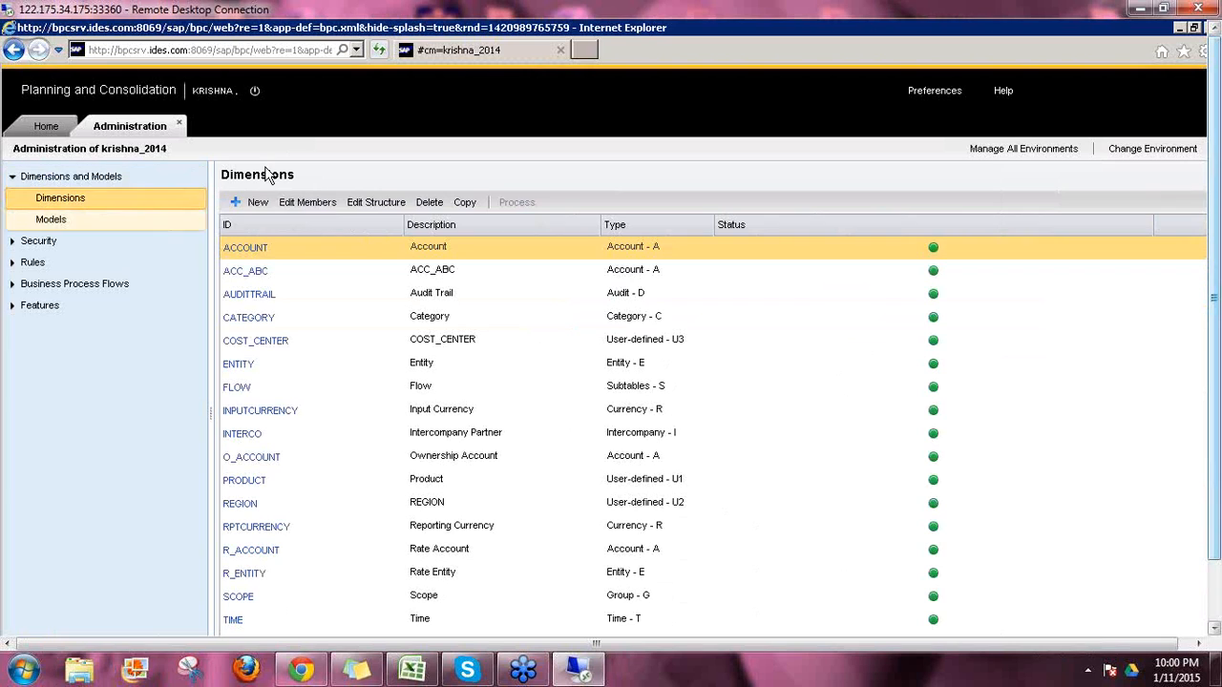
{"action": "left_click", "coordinate": [256, 250]}
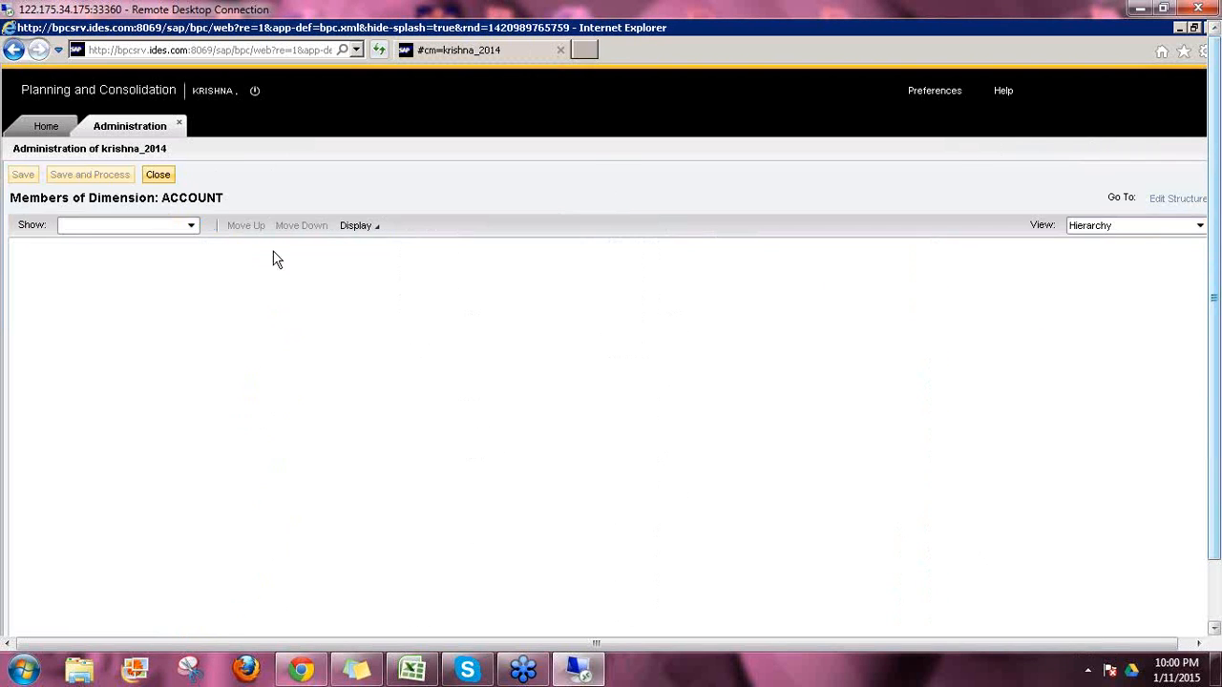
{"action": "left_click", "coordinate": [1098, 228]}
{"action": "left_click", "coordinate": [1080, 246]}
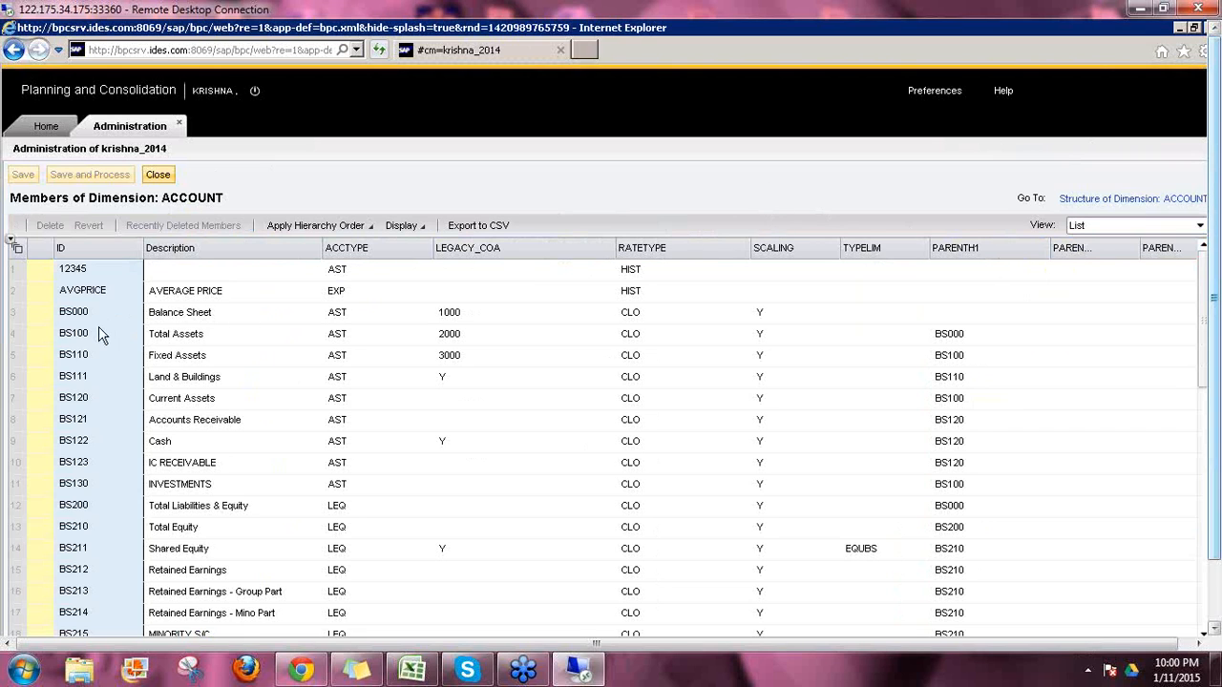
{"action": "left_click", "coordinate": [973, 342]}
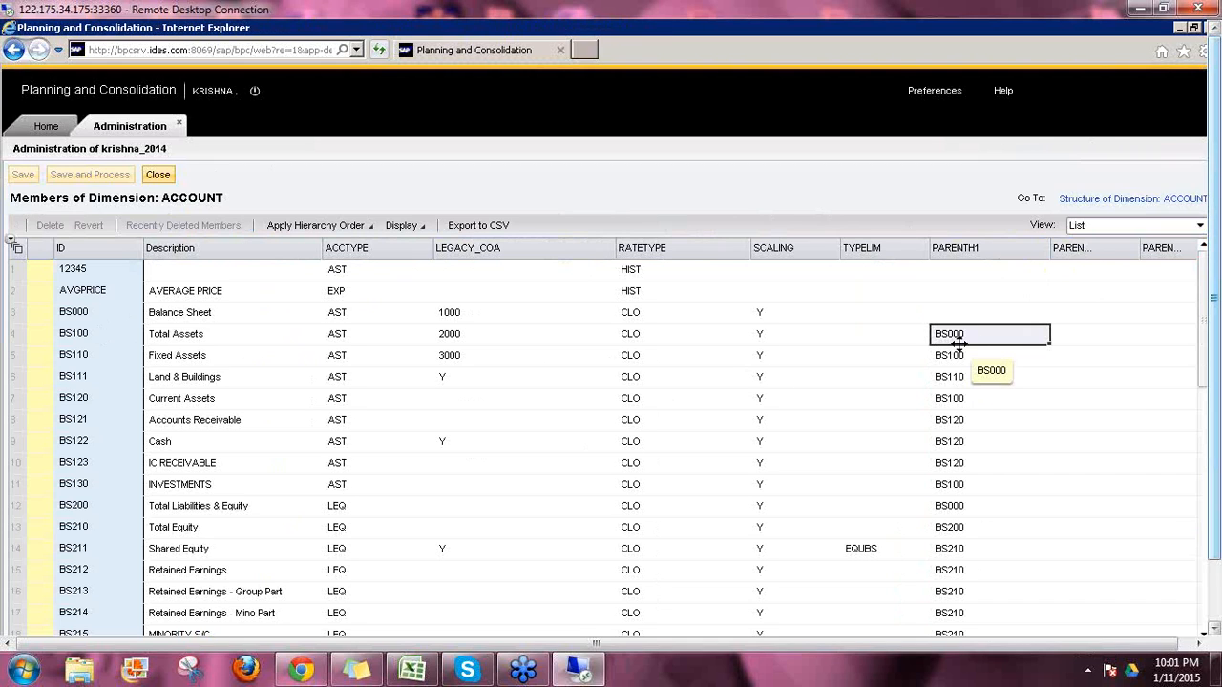
{"action": "left_click", "coordinate": [78, 317]}
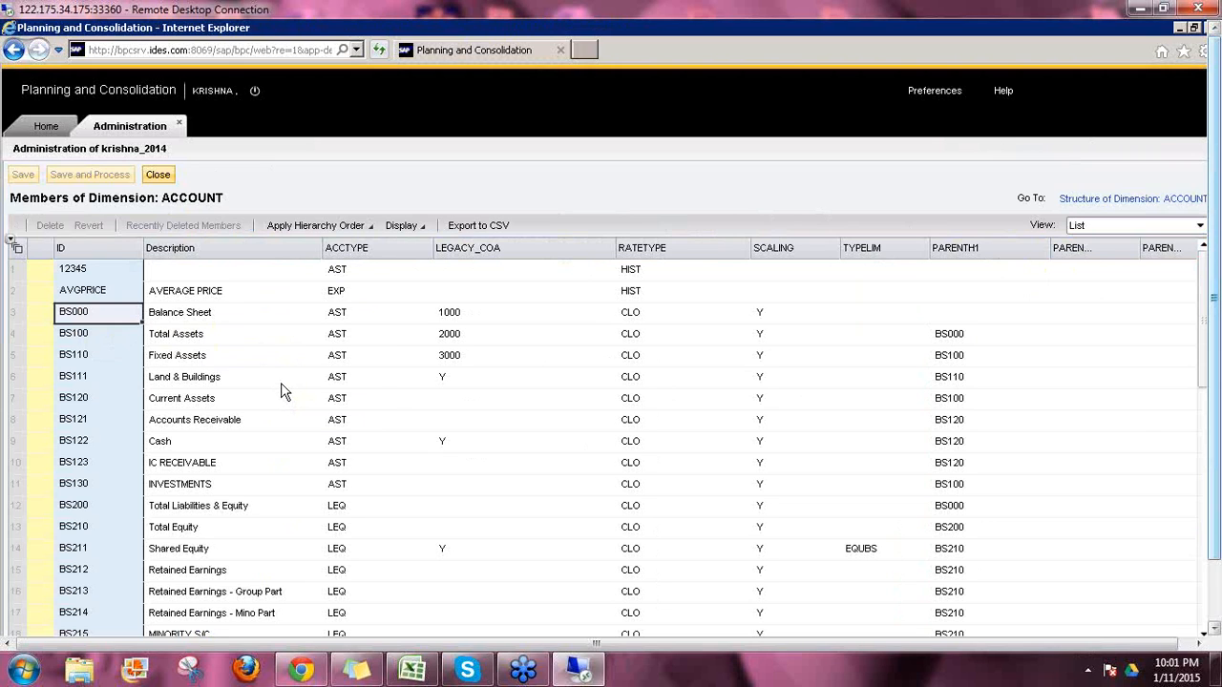
{"action": "left_click", "coordinate": [959, 344]}
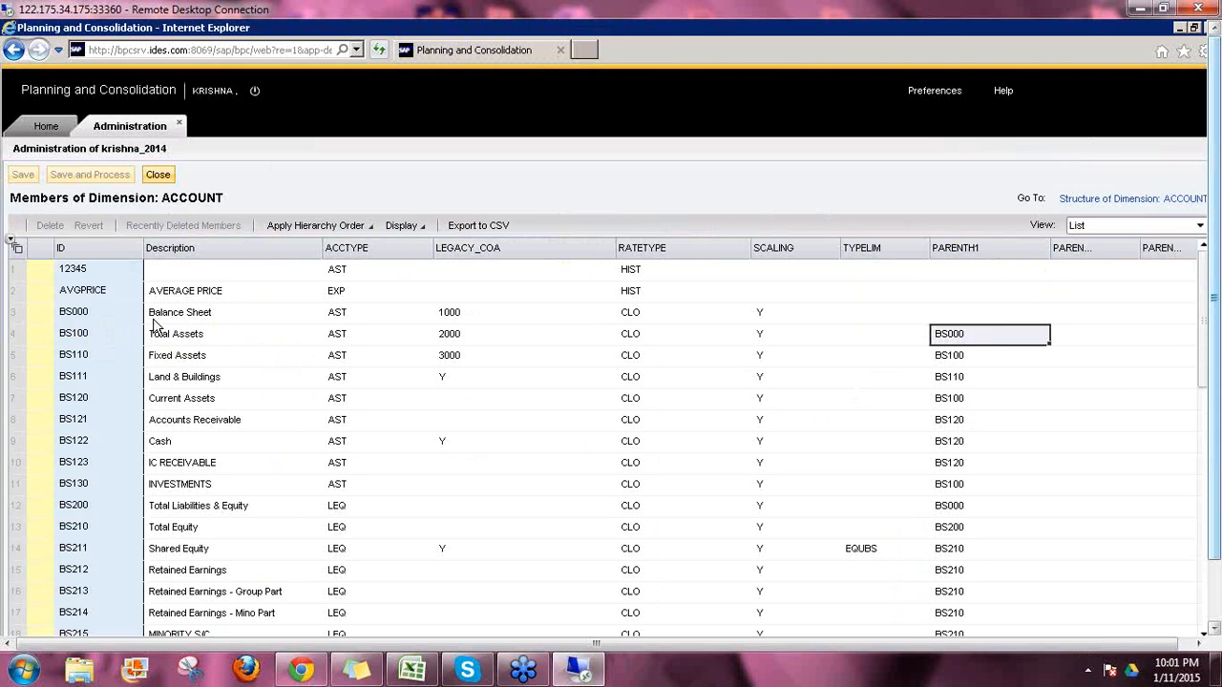
{"action": "left_click", "coordinate": [74, 317]}
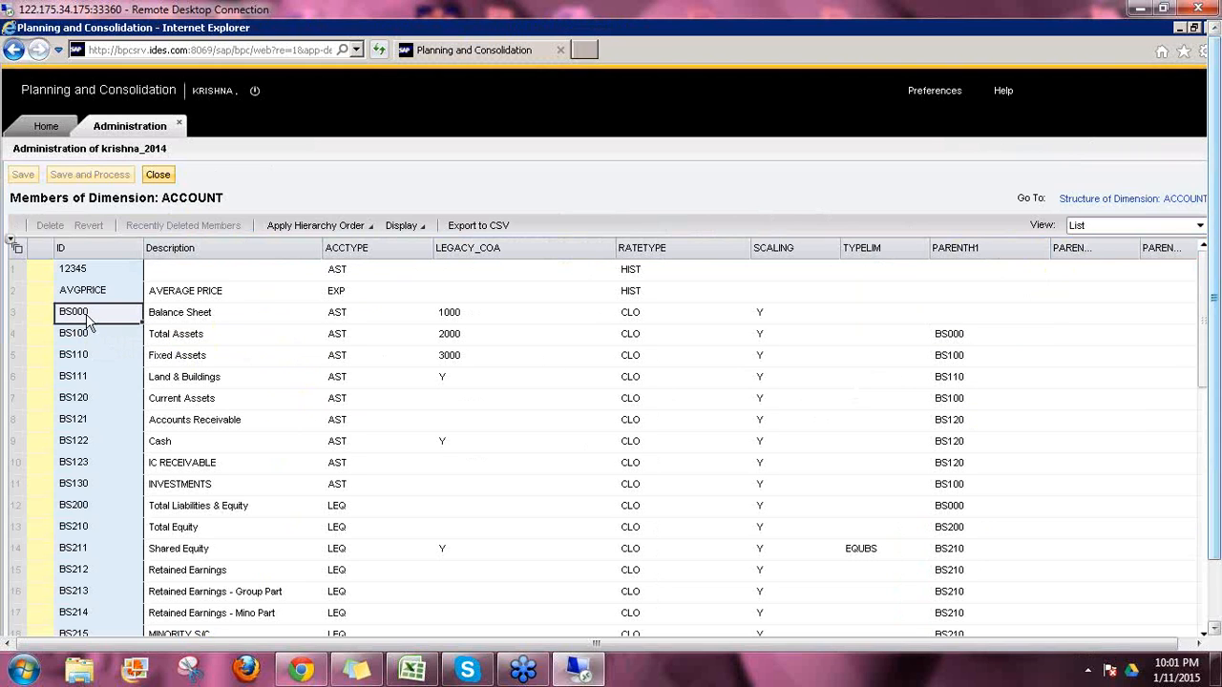
{"action": "left_click", "coordinate": [953, 339]}
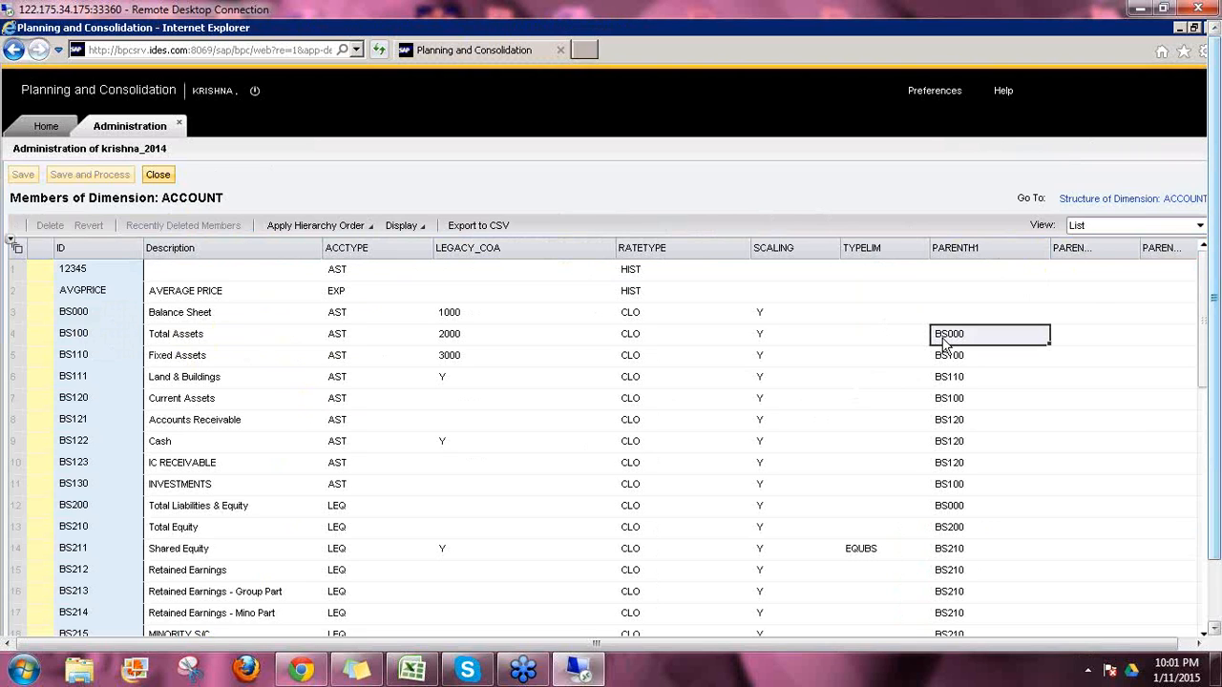
{"action": "left_click", "coordinate": [96, 310]}
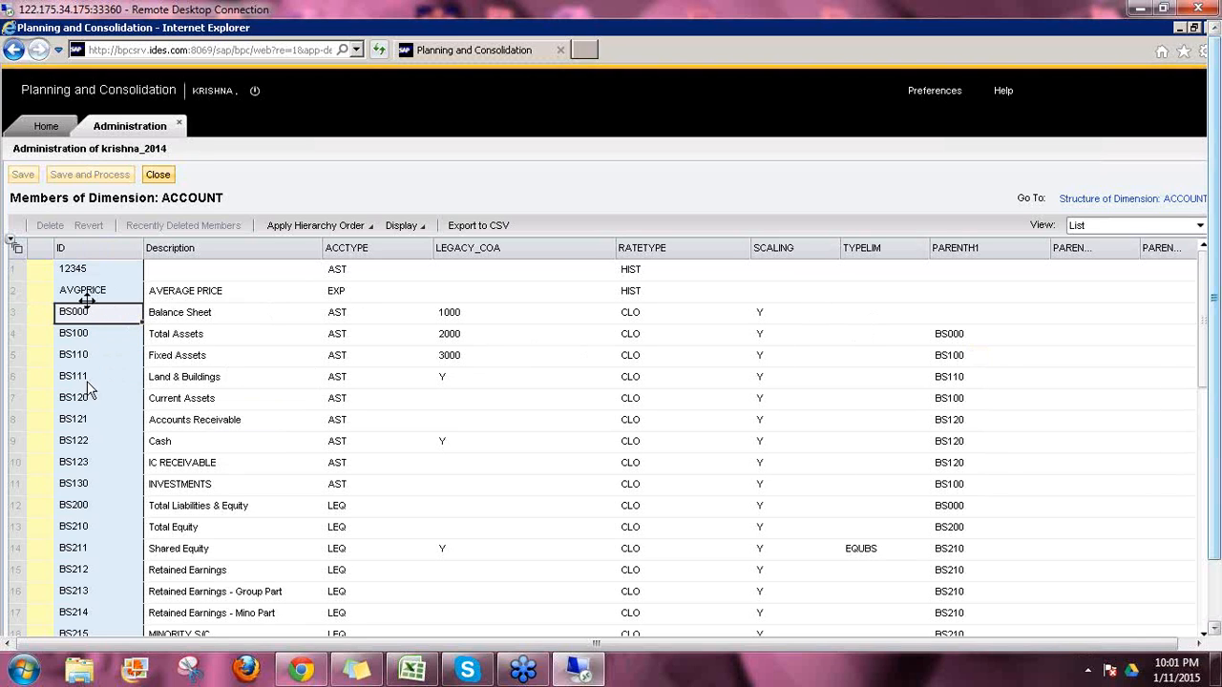
Step: Change BS100 Total Assets' PARENTH1 value from BS000 to BS999
{"action": "left_click", "coordinate": [949, 334]}
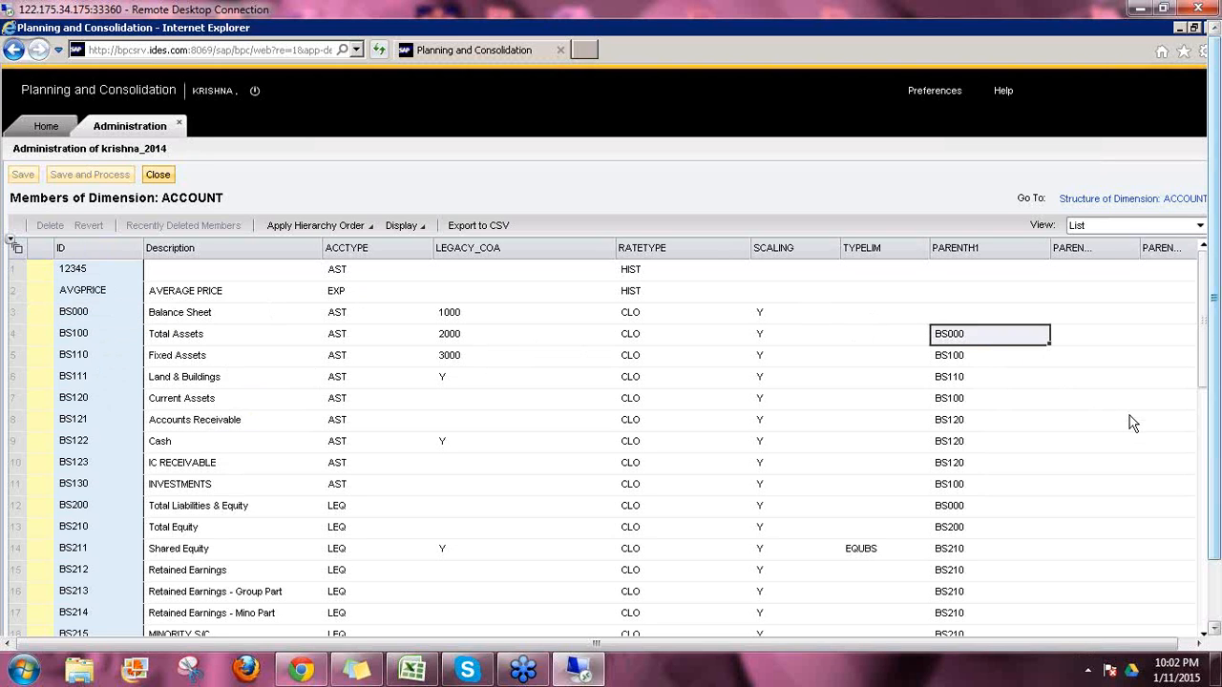
{"action": "key", "text": "BackSpace"}
{"action": "type", "text": "S9"}
{"action": "key", "text": "BackSpace"}
{"action": "key", "text": "BackSpace"}
{"action": "type", "text": "BS00"}
{"action": "key", "text": "BackSpace"}
{"action": "key", "text": "BackSpace"}
{"action": "type", "text": "999"}
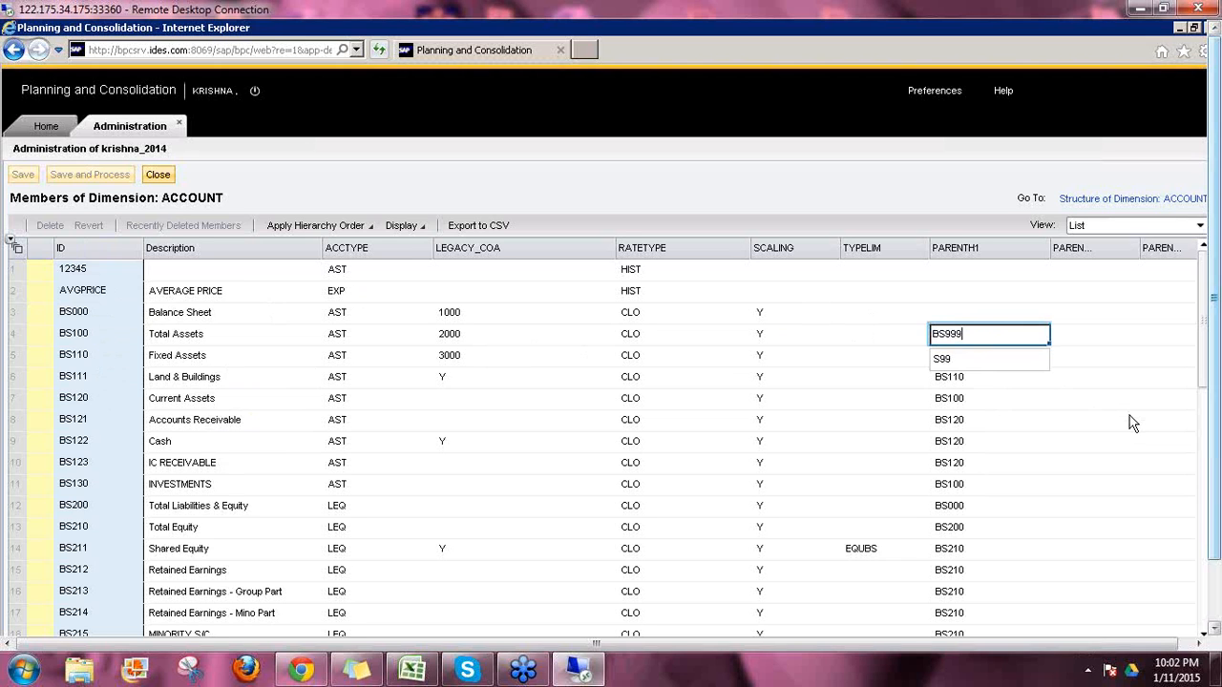
{"action": "key", "text": "Return"}
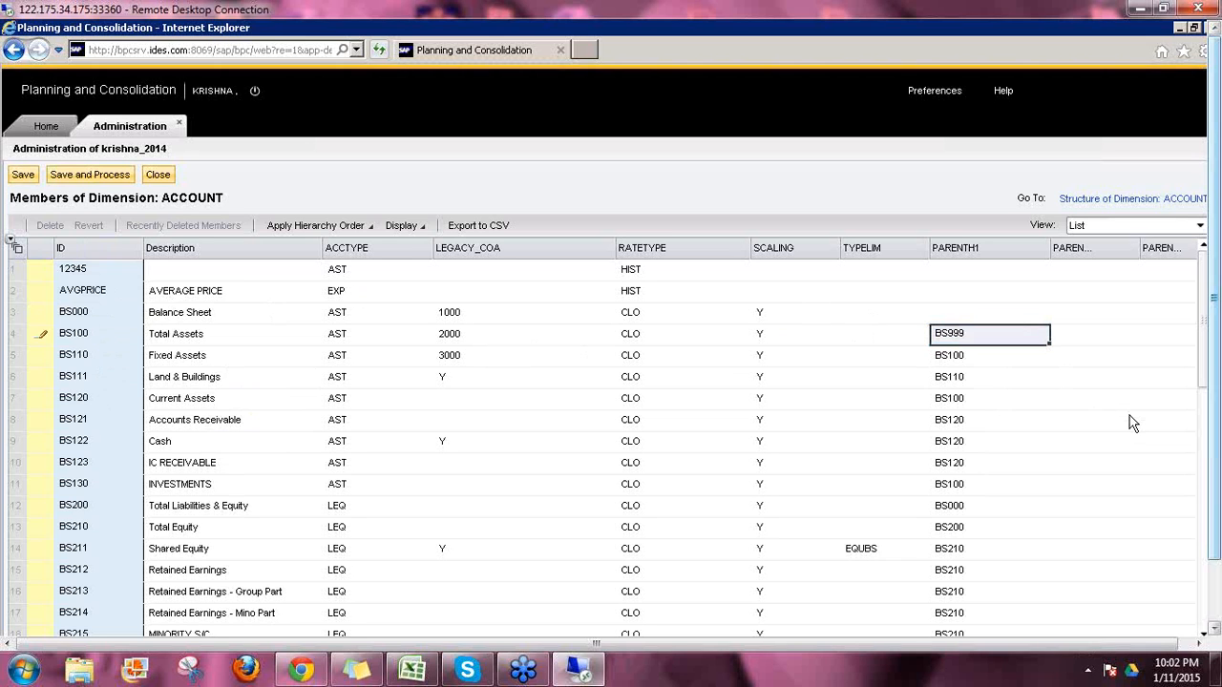
{"action": "scroll", "coordinate": [105, 496], "scroll_direction": "down", "scroll_amount": 4}
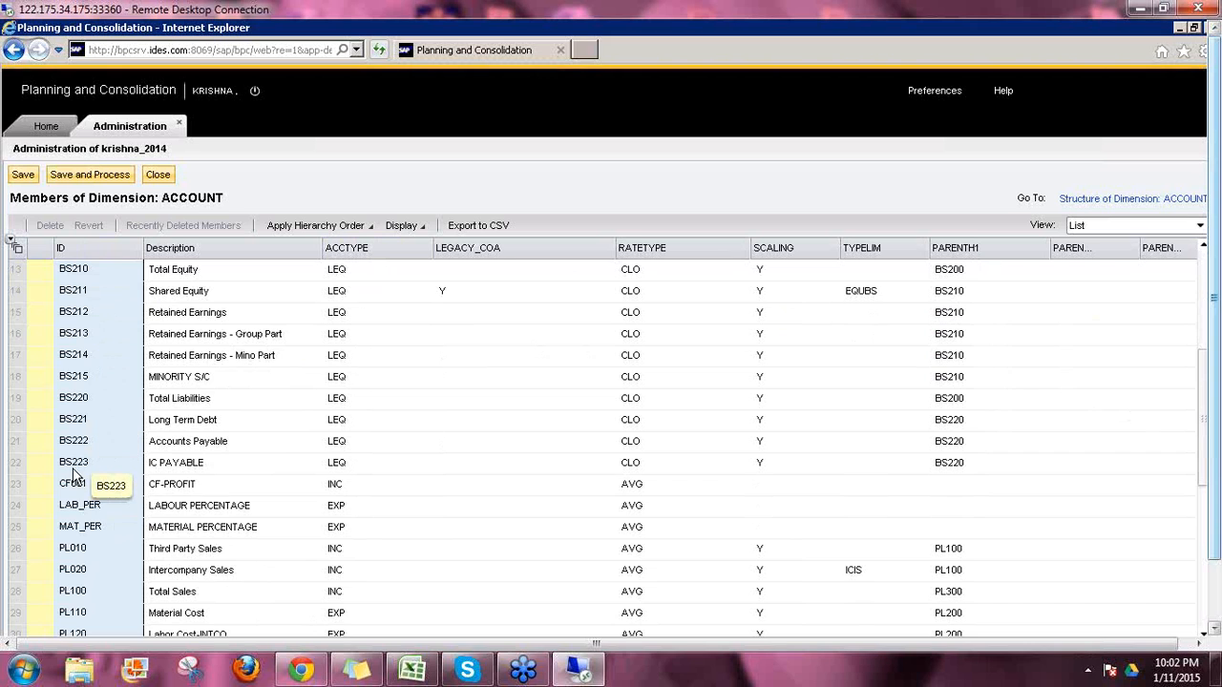
{"action": "scroll", "coordinate": [438, 497], "scroll_direction": "up", "scroll_amount": 1}
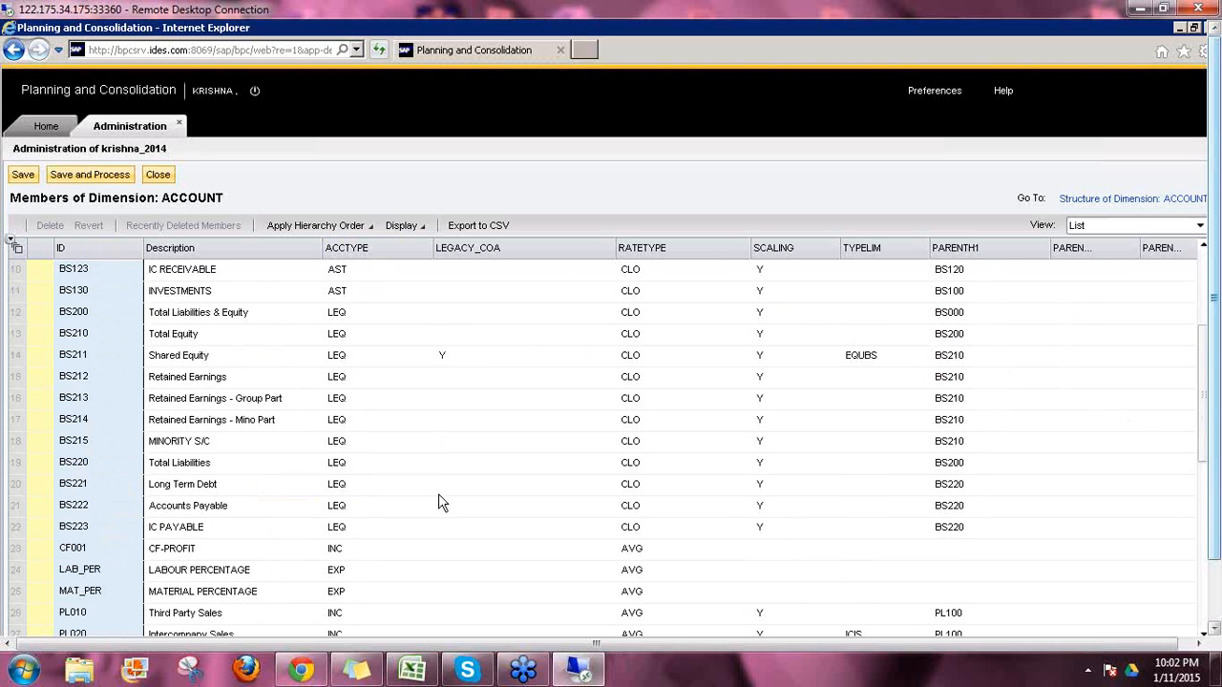
{"action": "scroll", "coordinate": [438, 498], "scroll_direction": "up", "scroll_amount": 3}
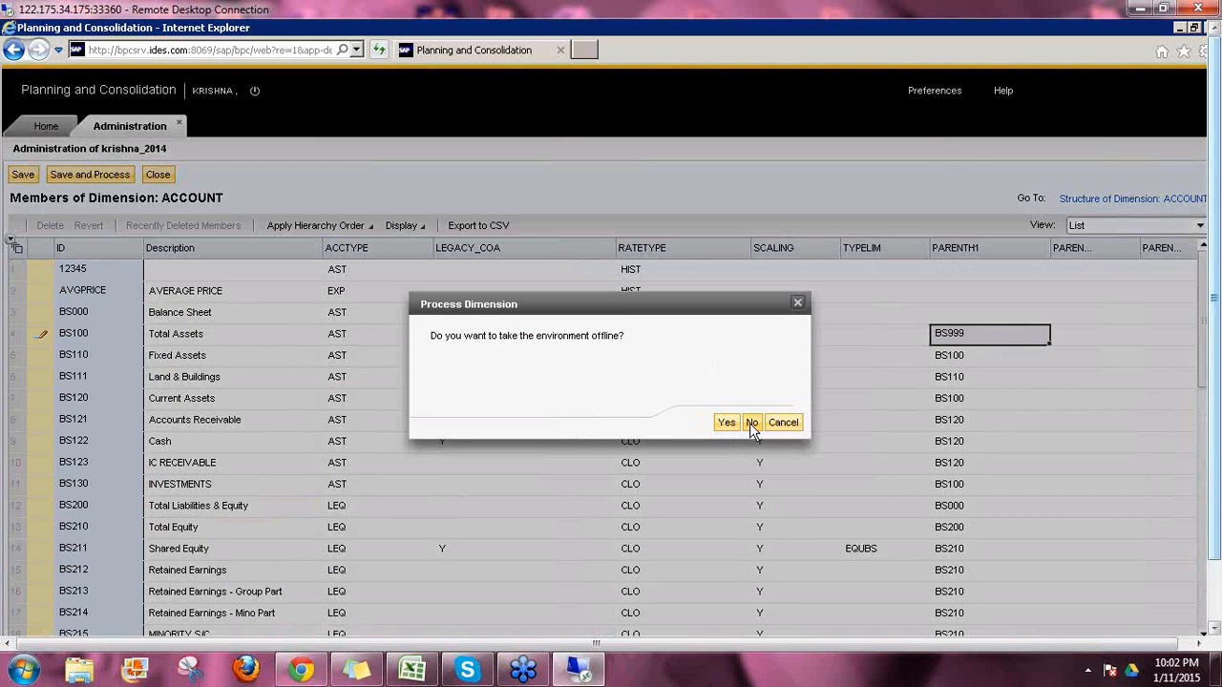
Step: Save and process the change, then read the error that parent BS999 doesn't exist in H1
{"action": "left_click", "coordinate": [751, 423]}
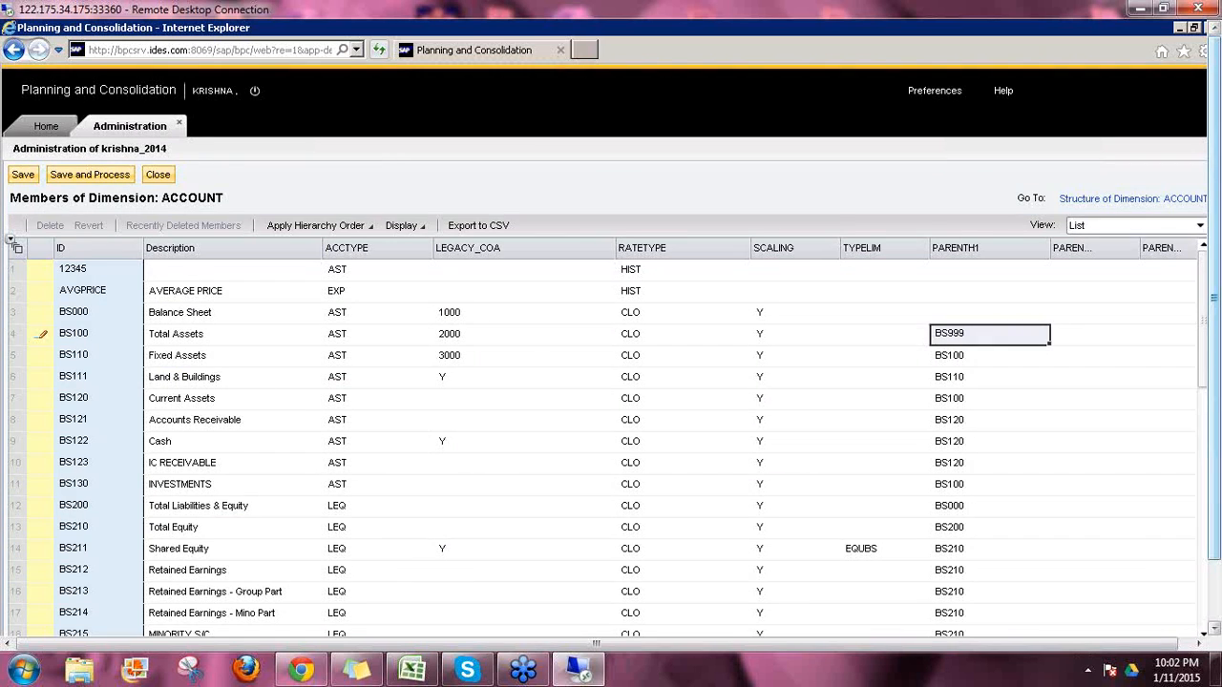
{"action": "left_click", "coordinate": [1163, 180]}
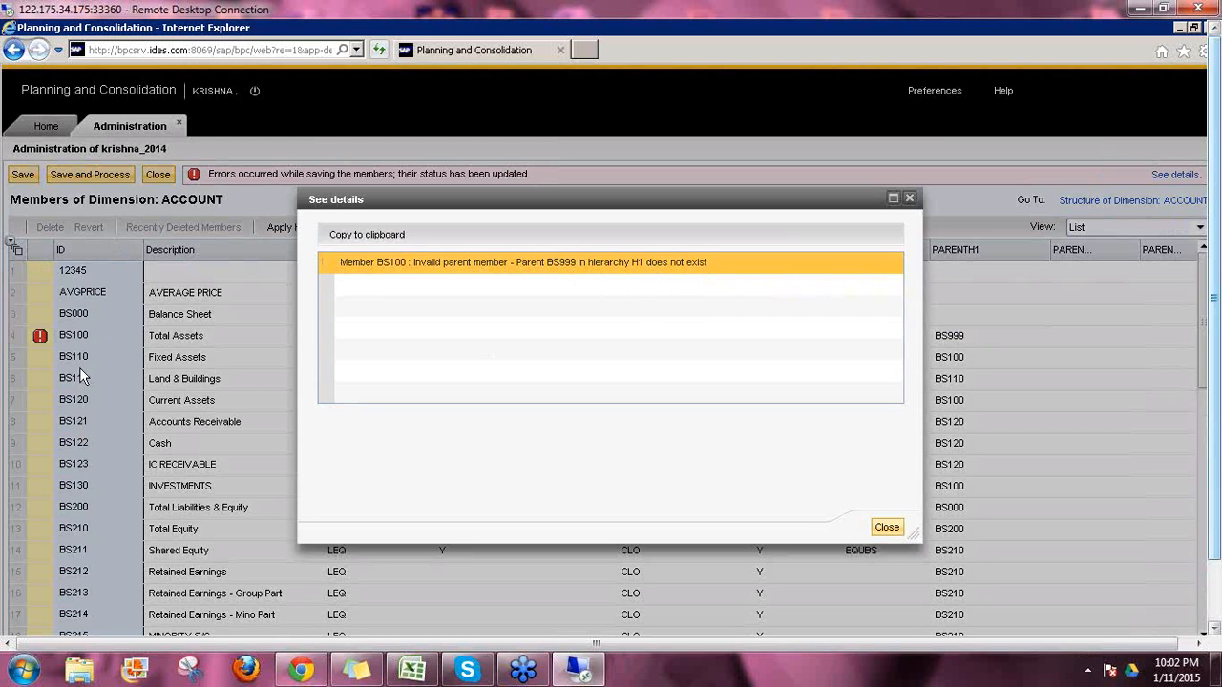
{"action": "left_click", "coordinate": [887, 530]}
Step: Restore BS100's PARENTH1 to BS000 and save and process the ACCOUNT members
{"action": "left_click", "coordinate": [959, 339]}
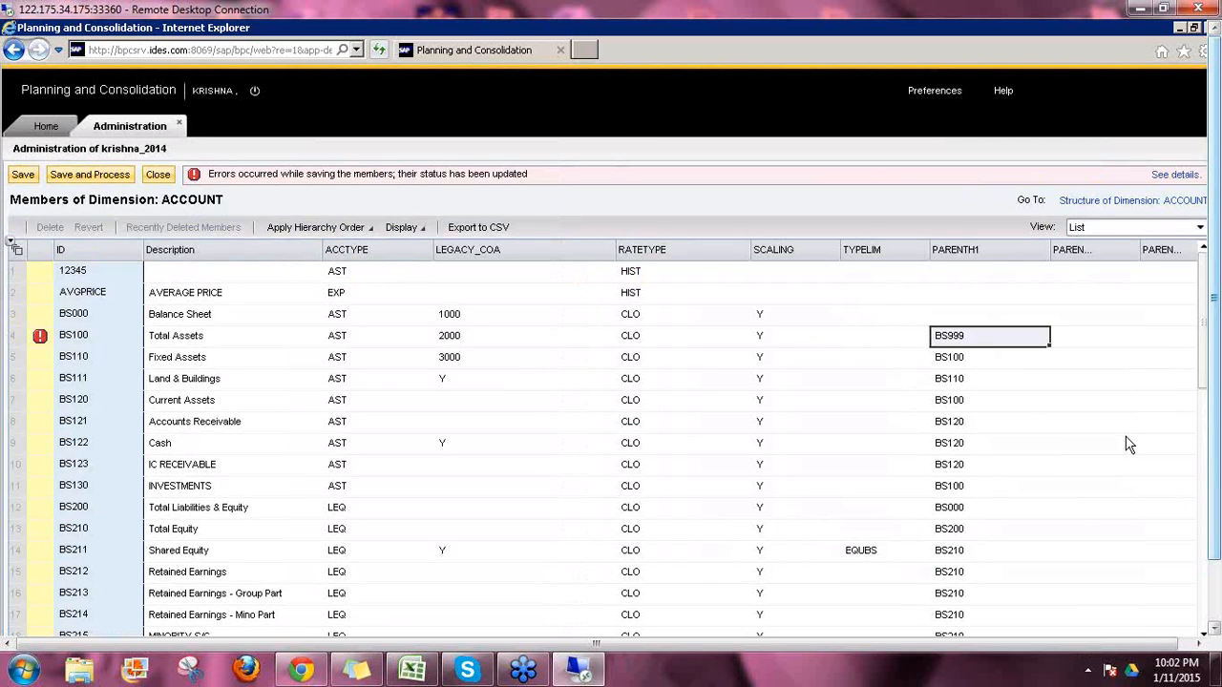
{"action": "type", "text": "S"}
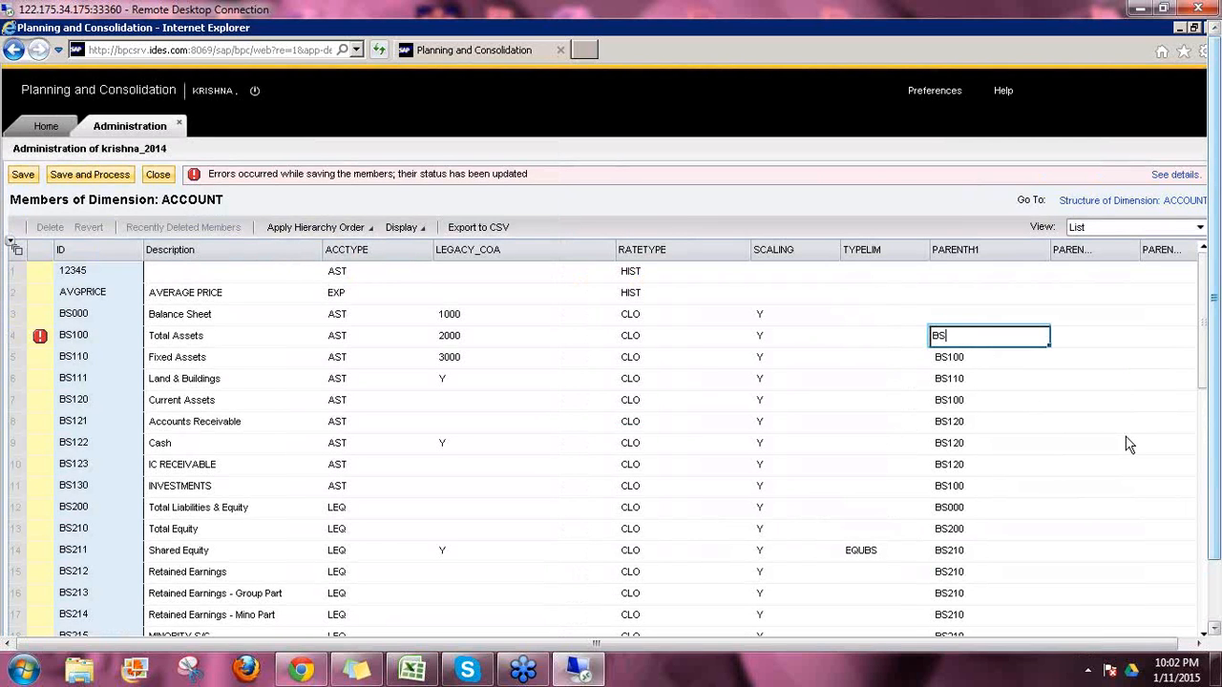
{"action": "type", "text": "000"}
{"action": "key", "text": "Return"}
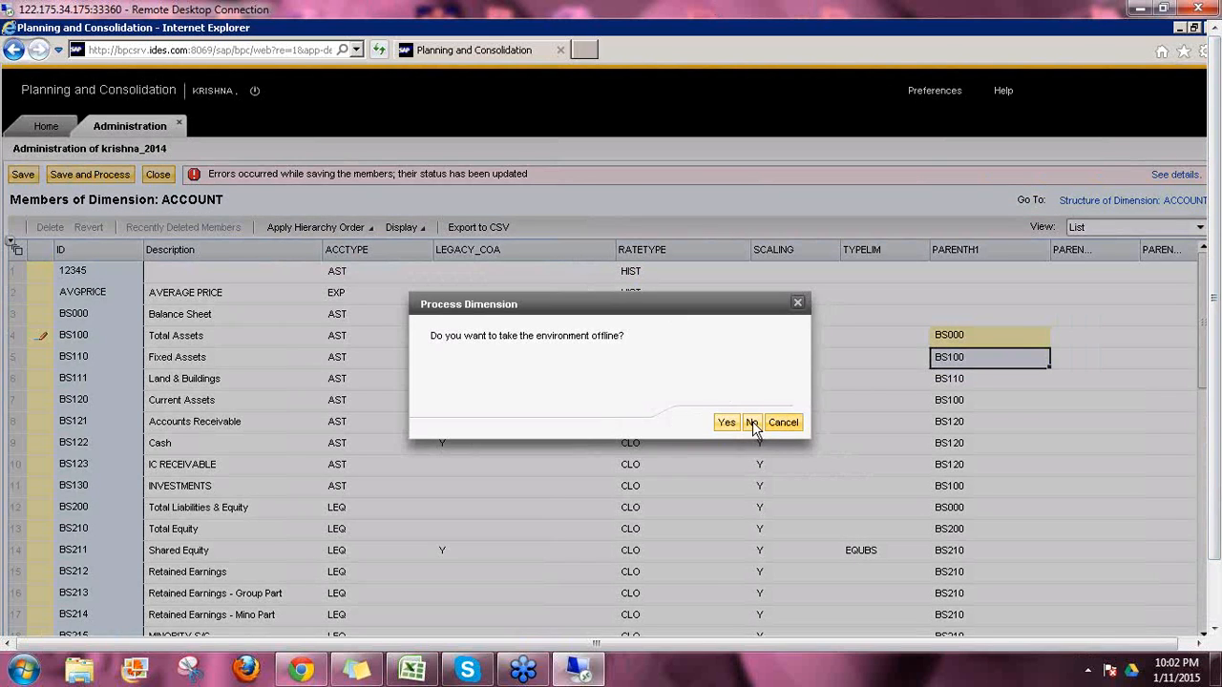
{"action": "left_click", "coordinate": [752, 421]}
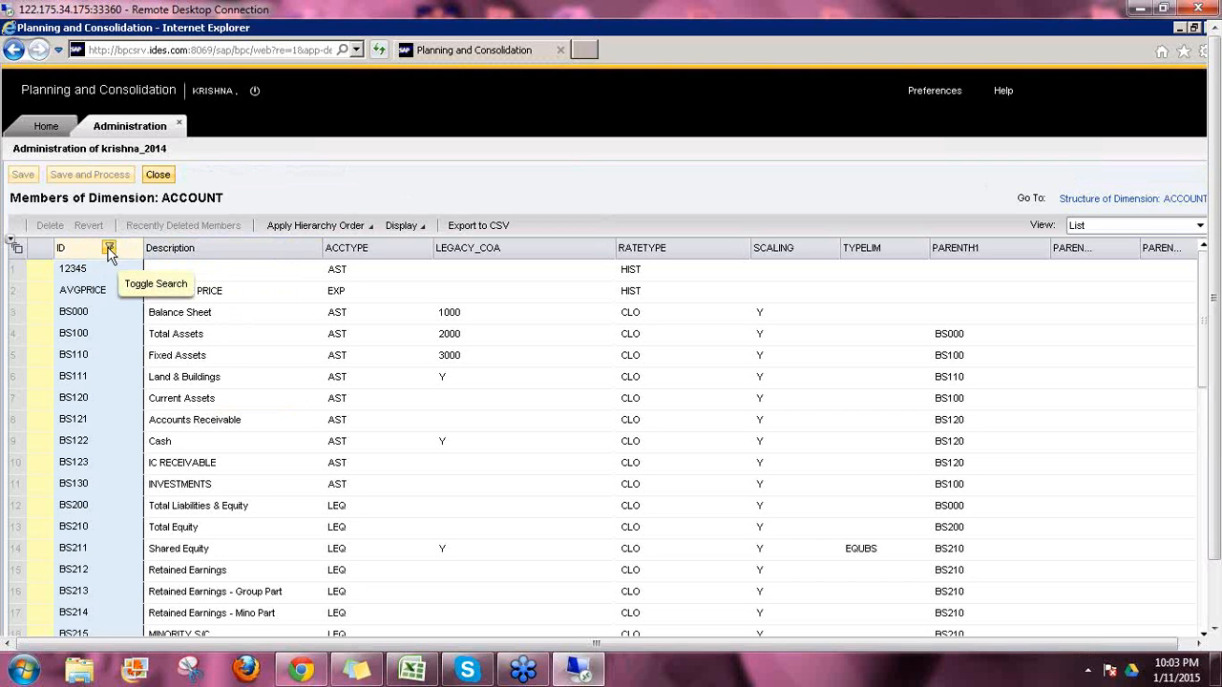
Step: Filter the ID column by PL to show only the PL accounts
{"action": "left_click", "coordinate": [109, 250]}
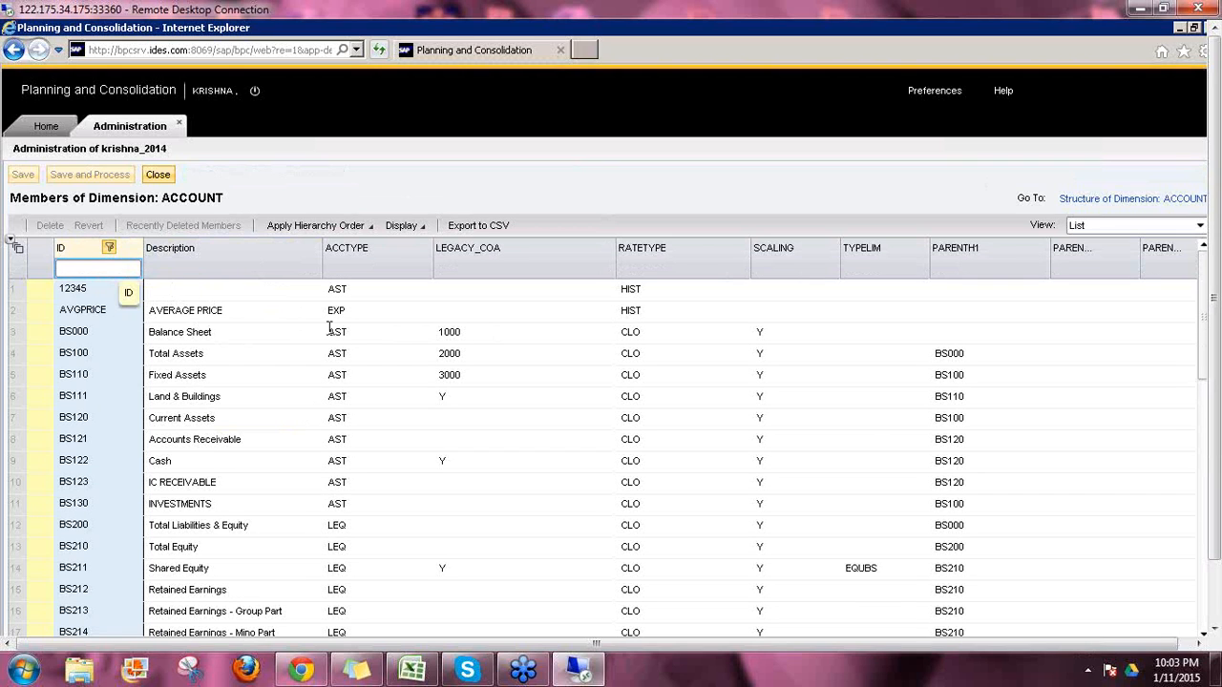
{"action": "type", "text": "PL"}
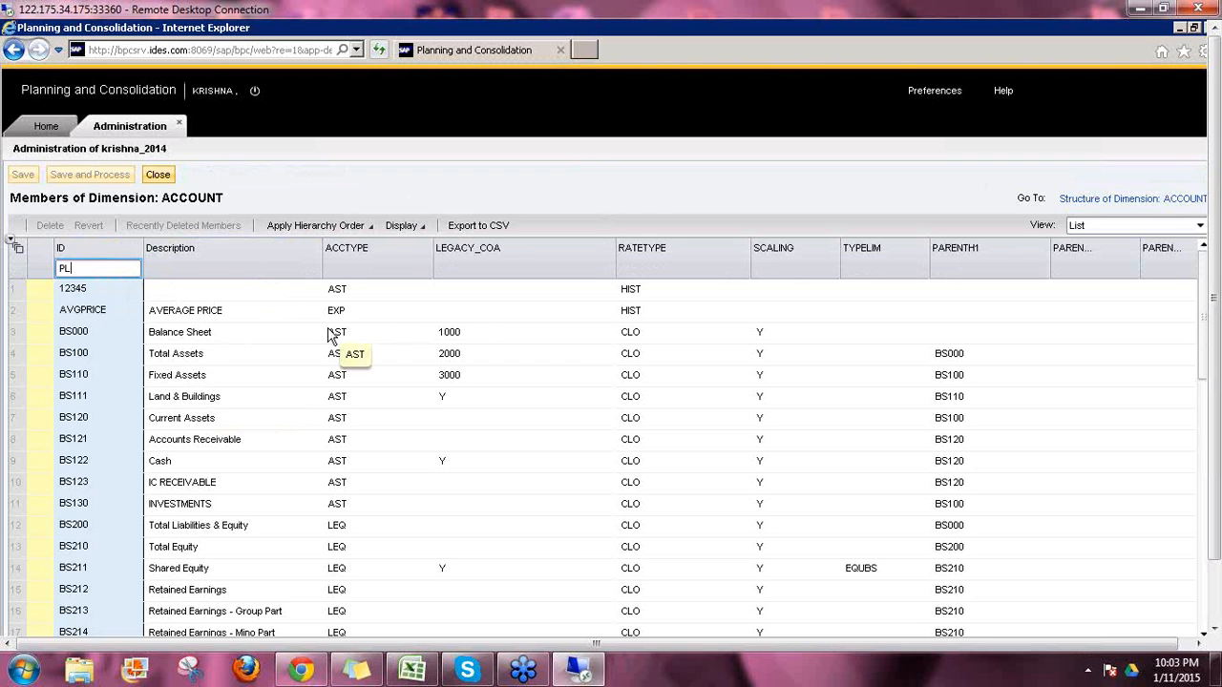
{"action": "key", "text": "Return"}
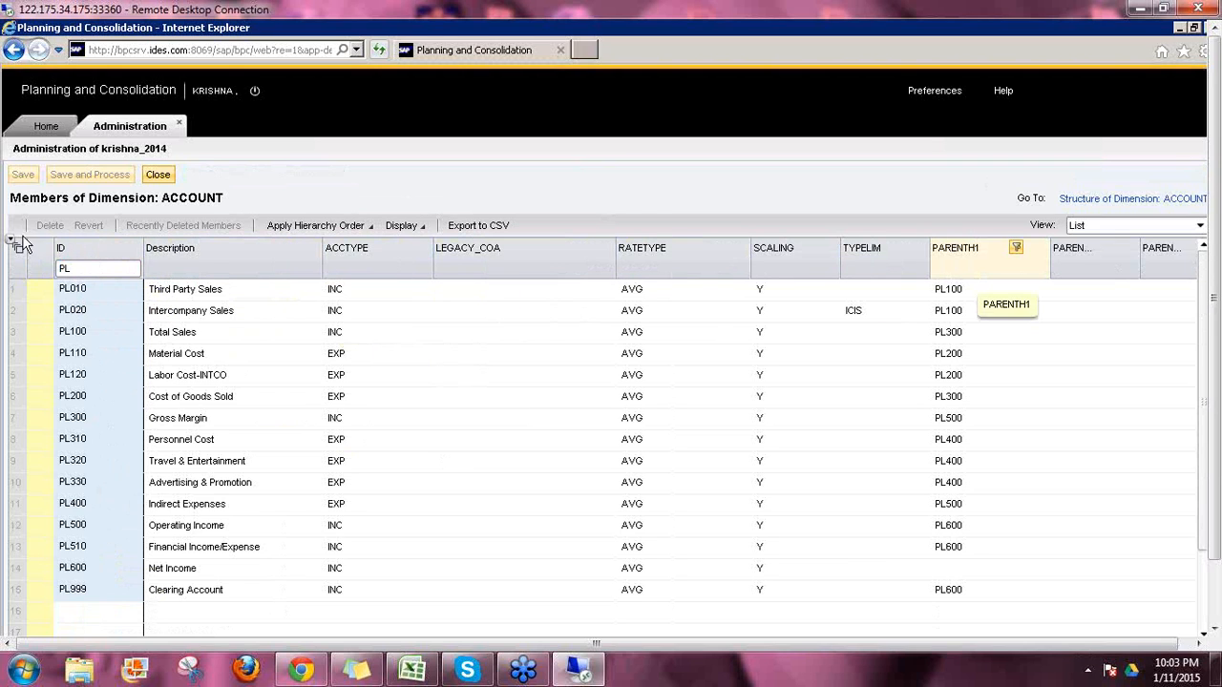
Step: Clear the PL filter to show the full account list again
{"action": "double_click", "coordinate": [43, 265]}
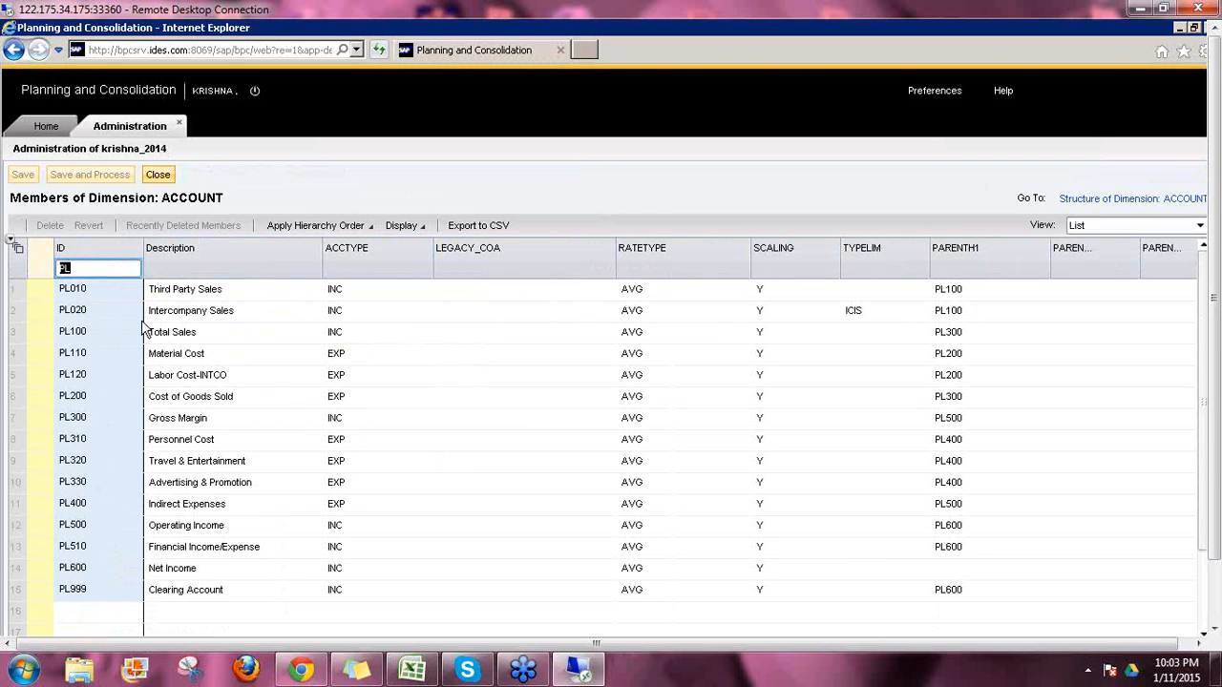
{"action": "key", "text": "BackSpace"}
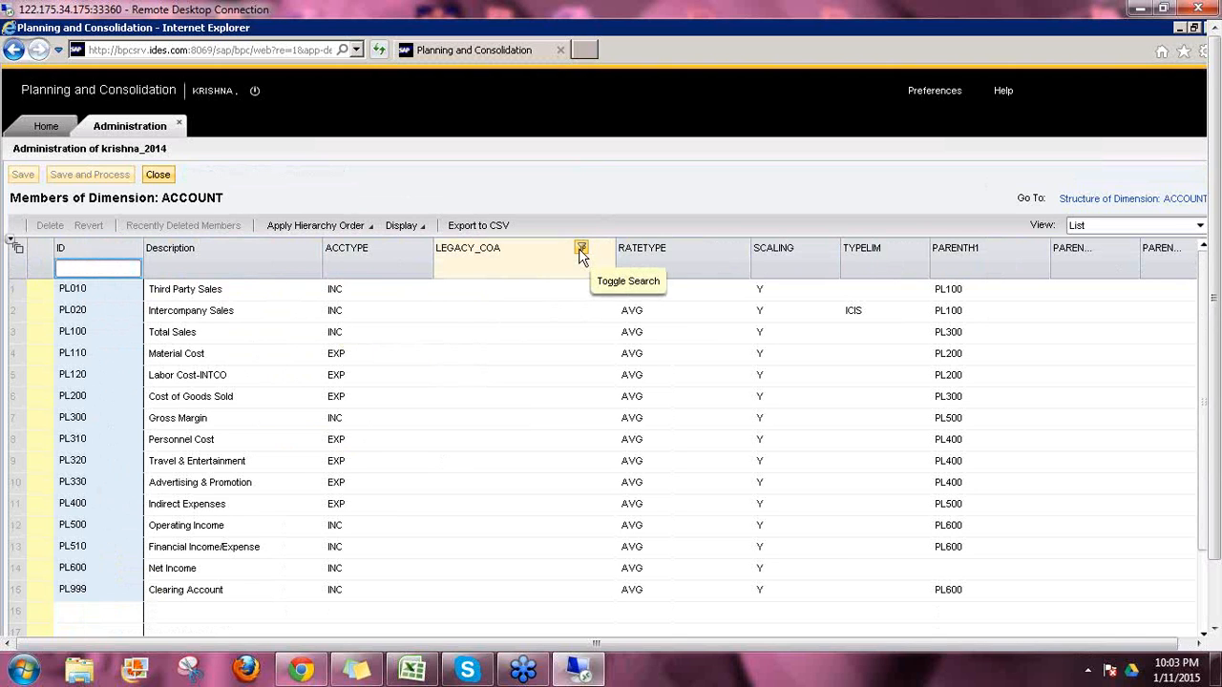
{"action": "key", "text": "Return"}
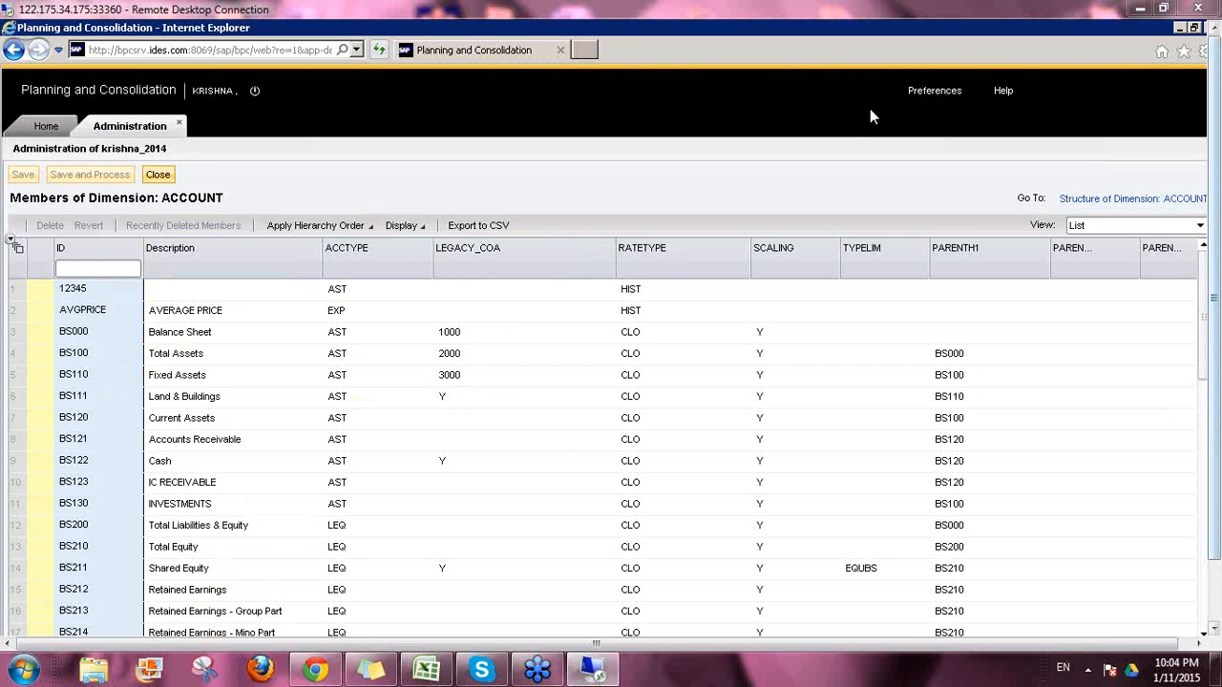
{"action": "left_click", "coordinate": [78, 399]}
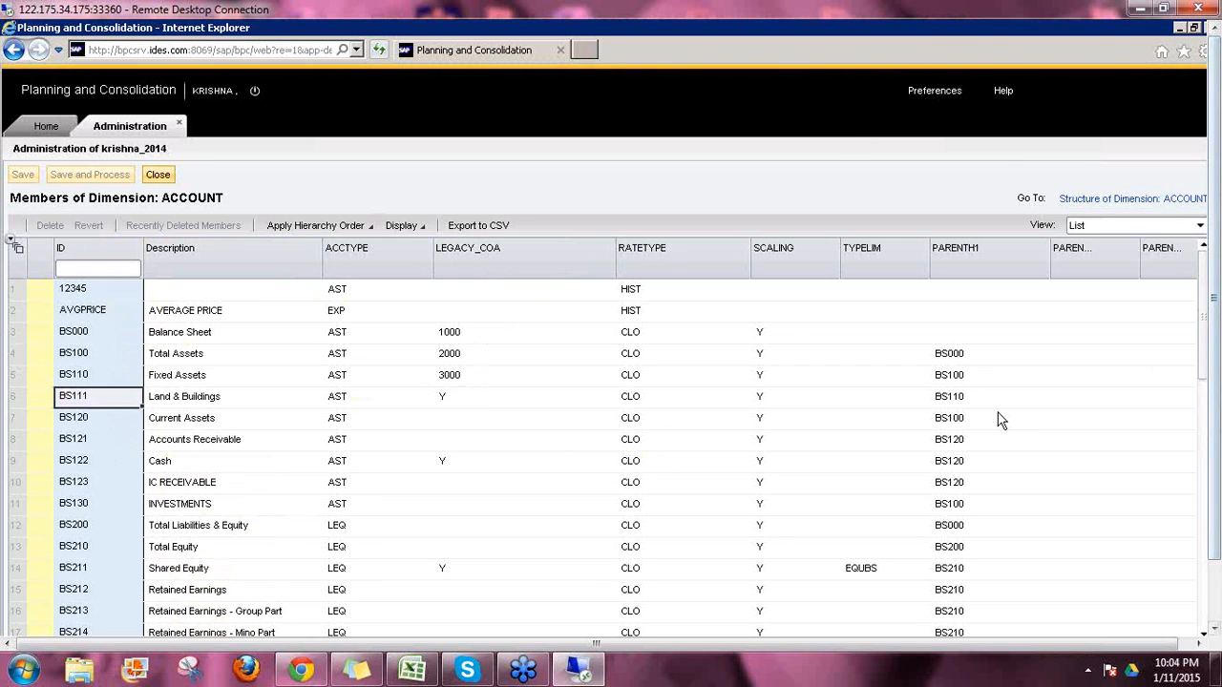
{"action": "left_click", "coordinate": [967, 399]}
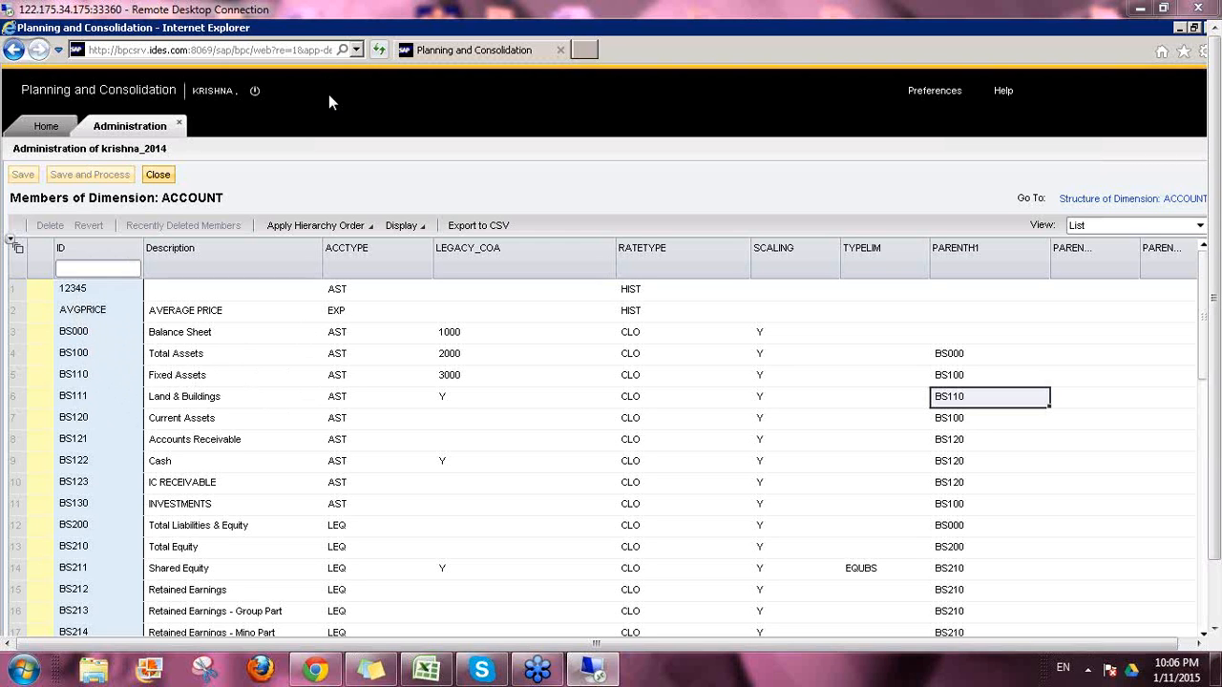
{"action": "left_click", "coordinate": [80, 334]}
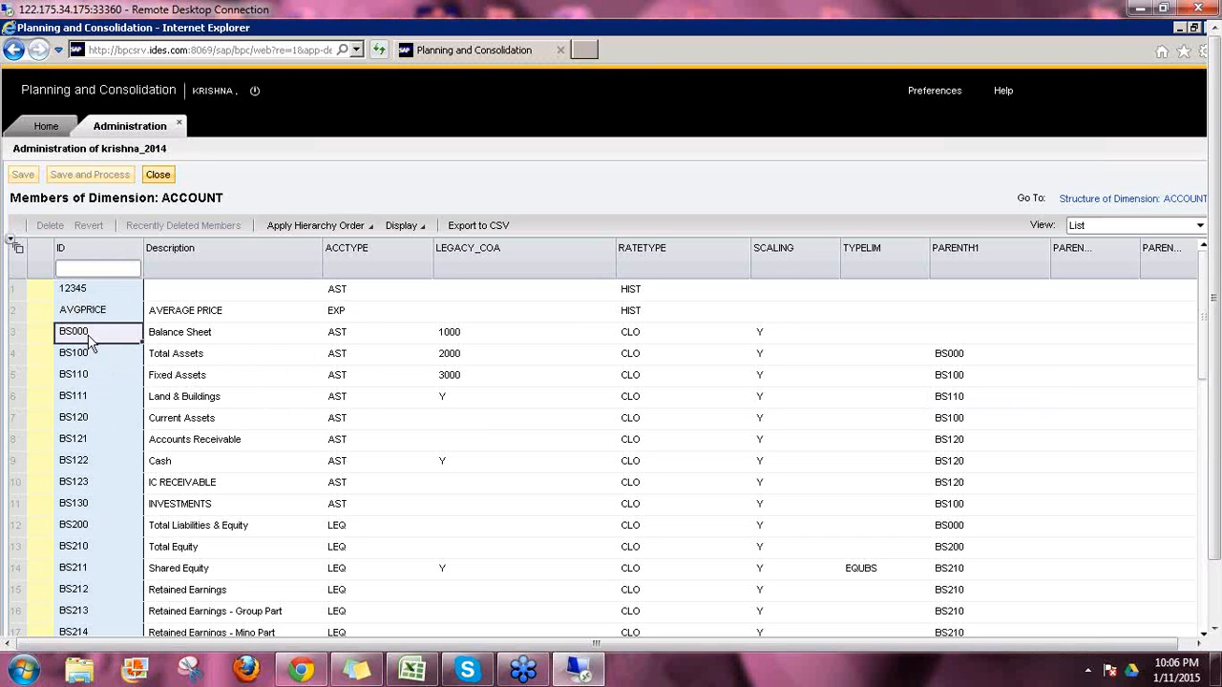
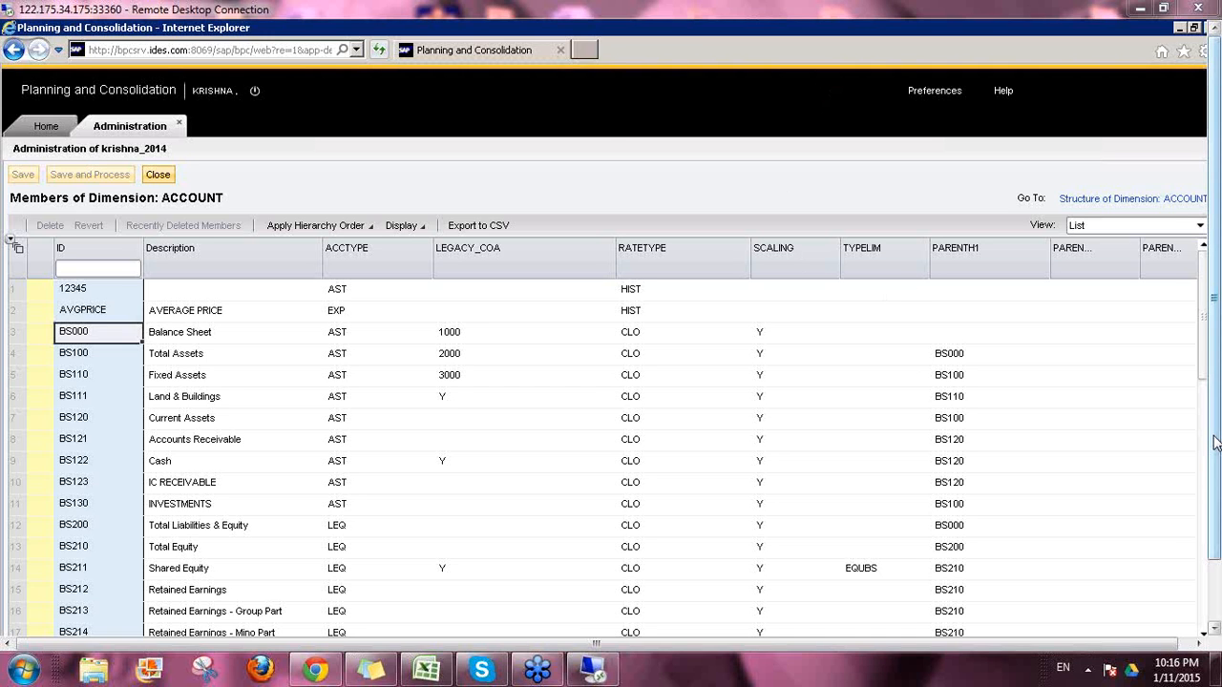
Step: Close the ACCOUNT members sheet to get back to the Dimensions list
{"action": "mouse_move", "coordinate": [1216, 441]}
{"action": "left_mouse_down"}
{"action": "mouse_move", "coordinate": [1217, 535]}
{"action": "mouse_move", "coordinate": [1217, 436]}
{"action": "left_mouse_up"}
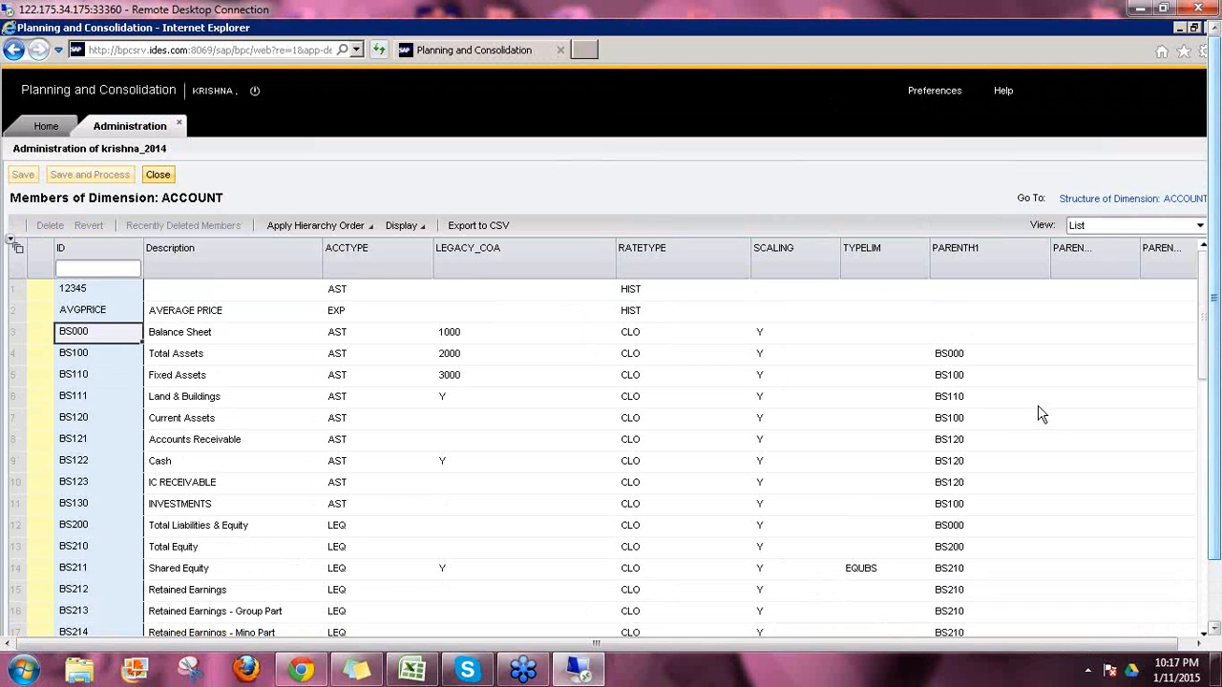
{"action": "left_click", "coordinate": [159, 176]}
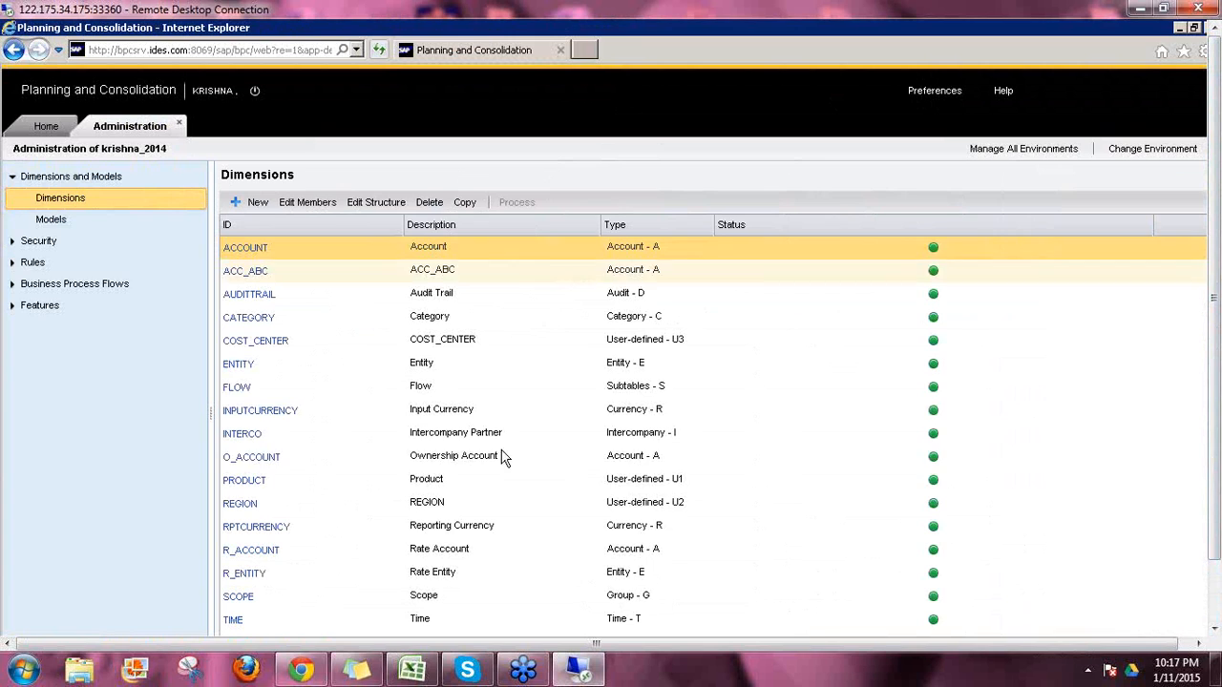
{"action": "left_click", "coordinate": [649, 247]}
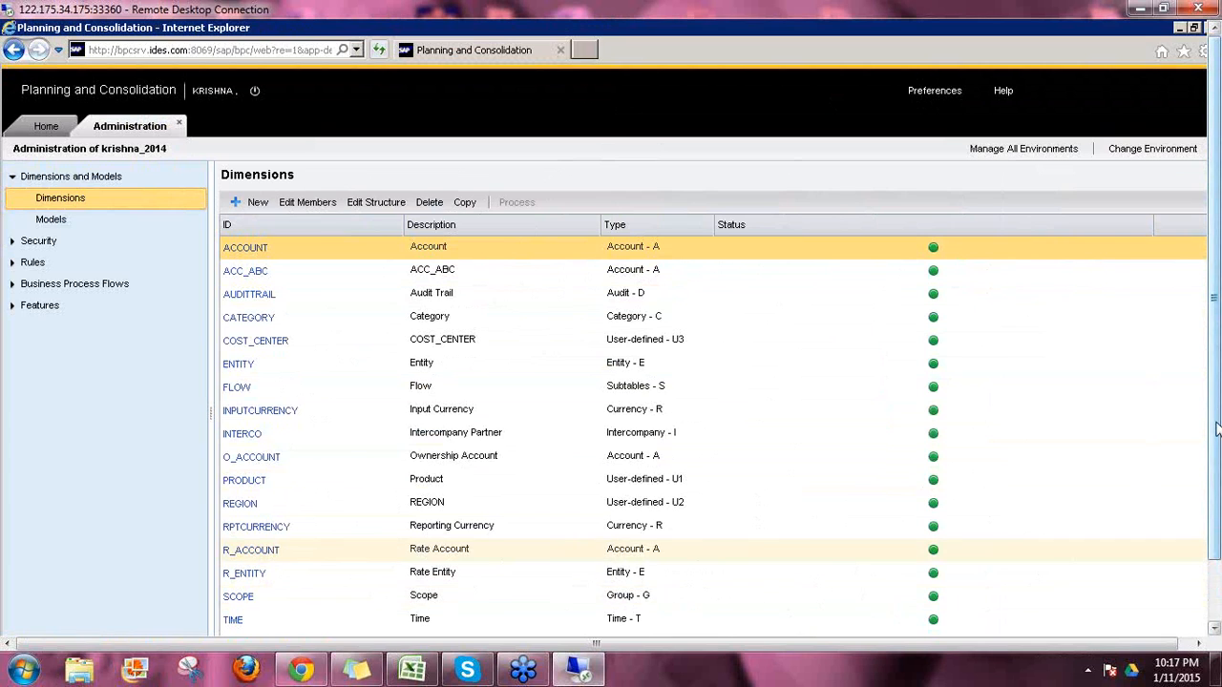
{"action": "scroll", "coordinate": [1217, 430], "scroll_direction": "down", "scroll_amount": 2}
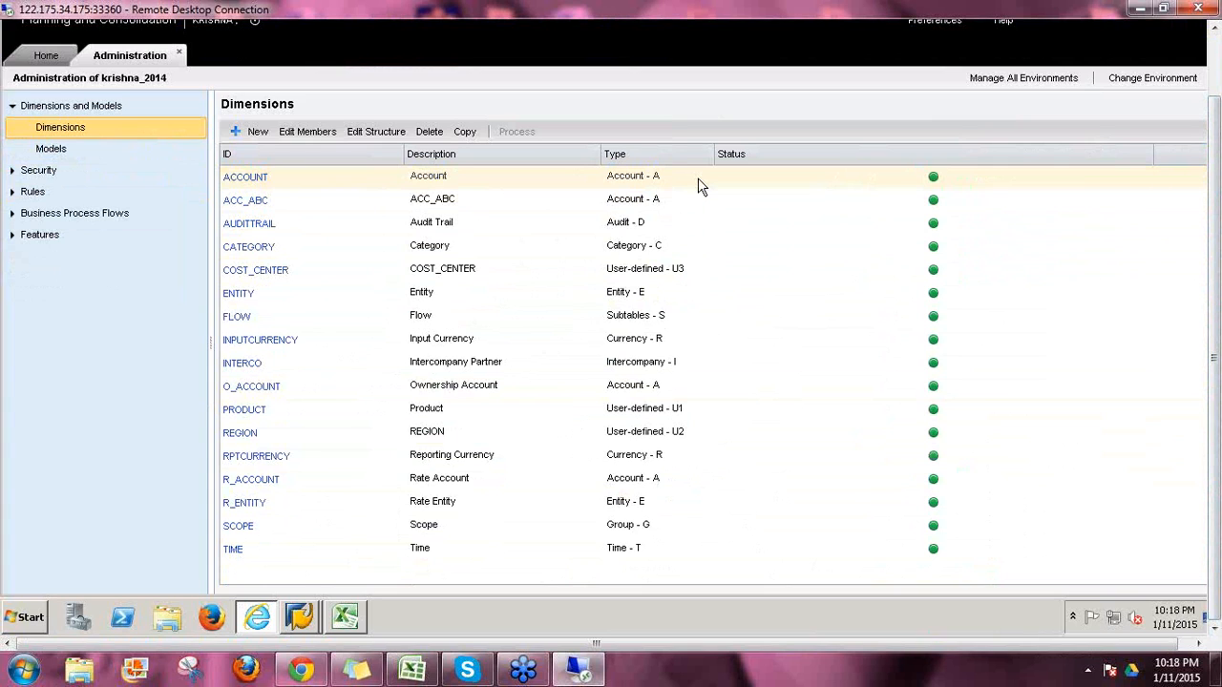
Step: Select the ACCOUNT row in the Dimensions list and open its member sheet
{"action": "left_click", "coordinate": [719, 171]}
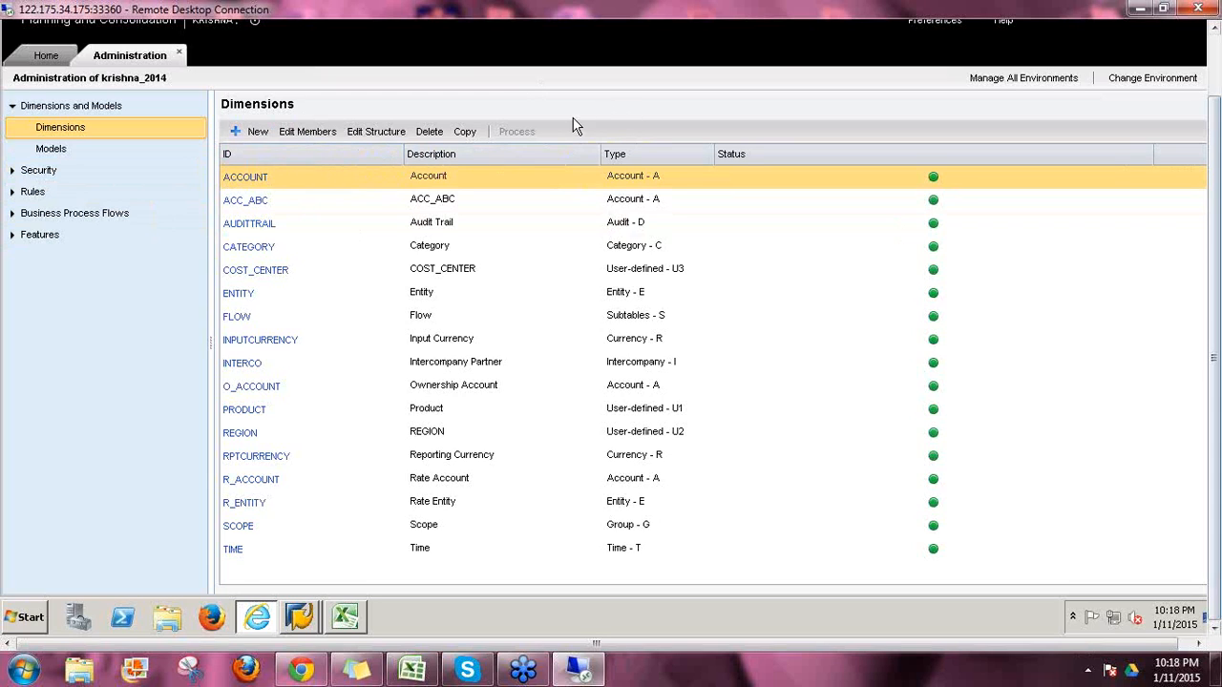
{"action": "left_click", "coordinate": [682, 235]}
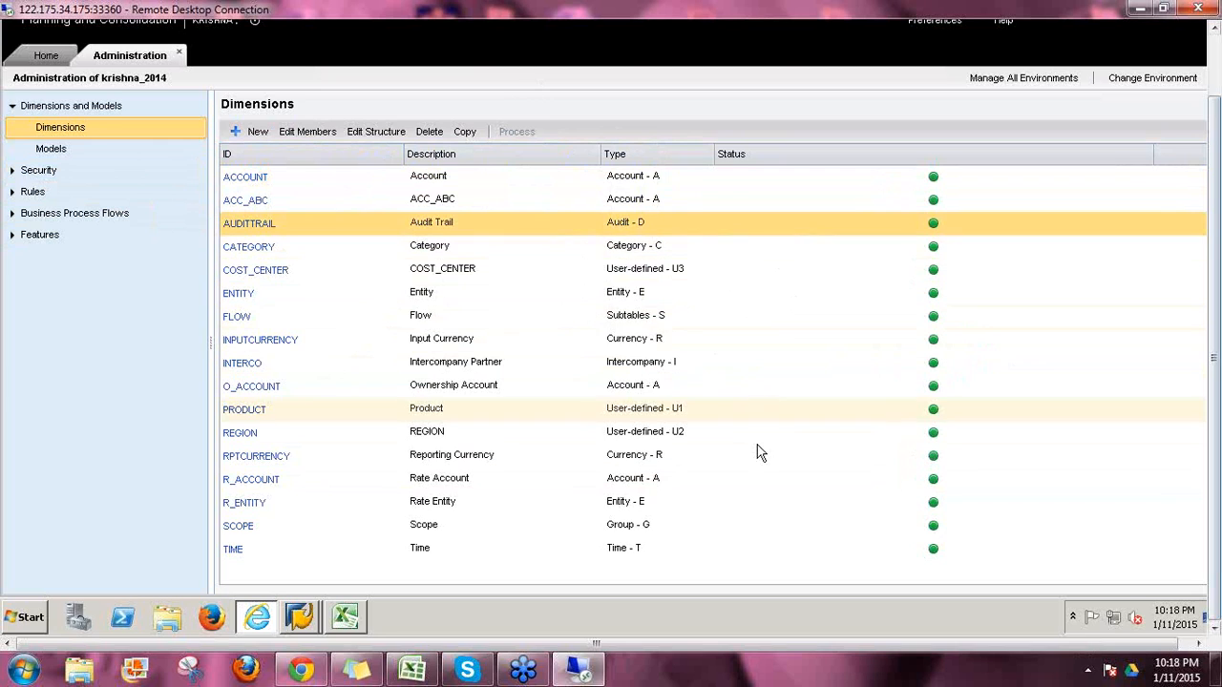
{"action": "left_click", "coordinate": [673, 182]}
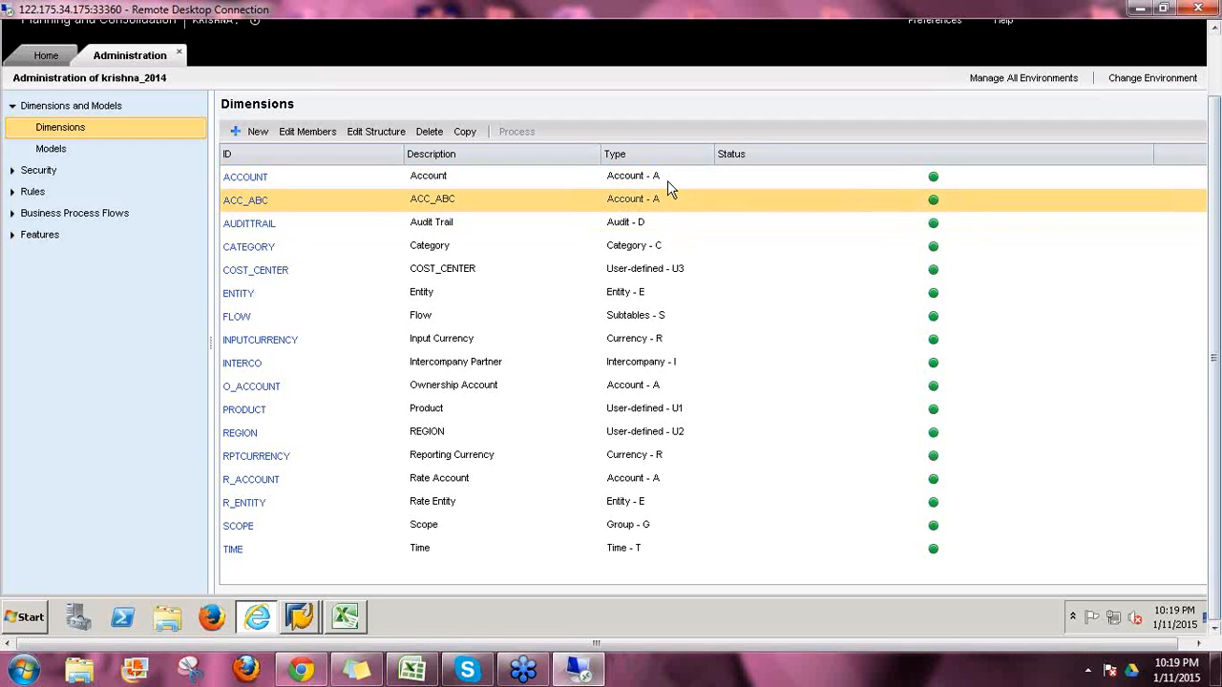
{"action": "left_click", "coordinate": [617, 178]}
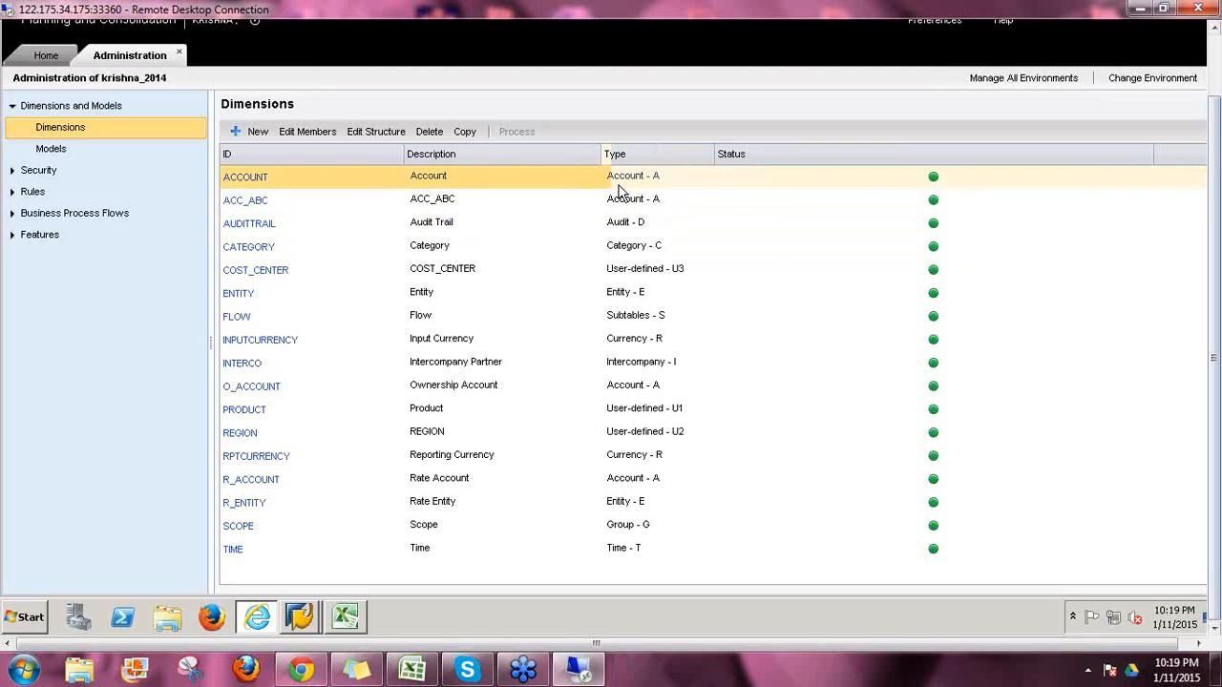
{"action": "left_click", "coordinate": [243, 178]}
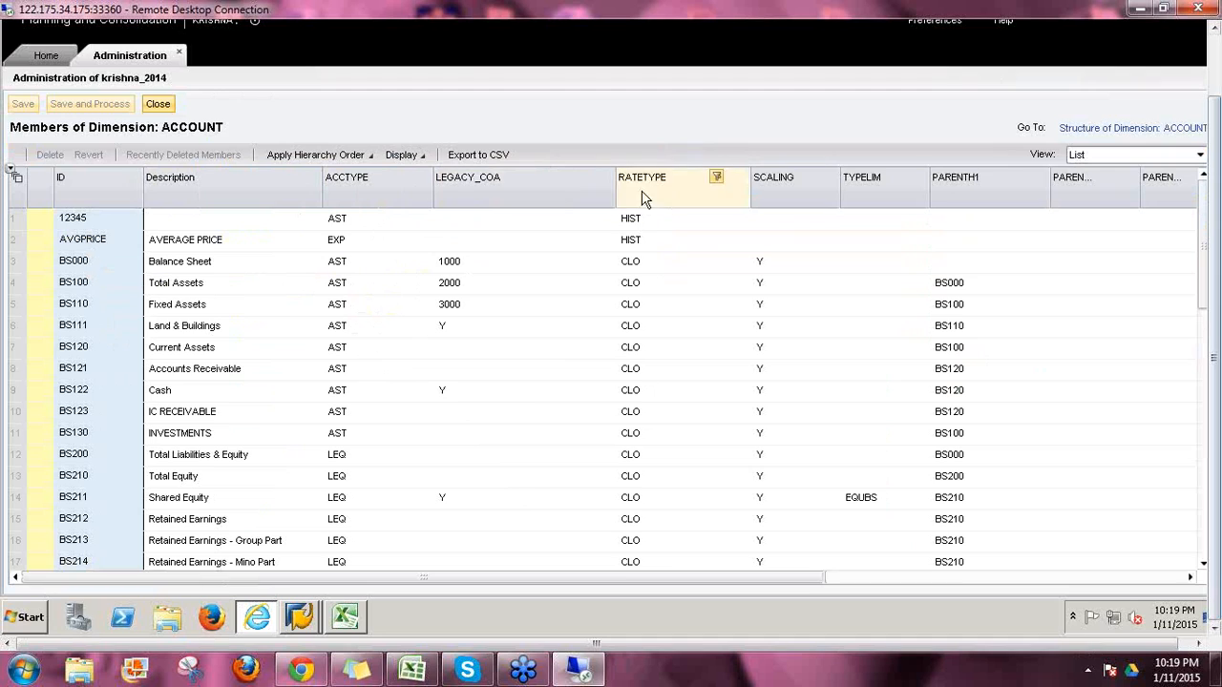
Step: Check BS100's CLO rate type, then close the ACCOUNT member sheet
{"action": "left_click", "coordinate": [630, 286]}
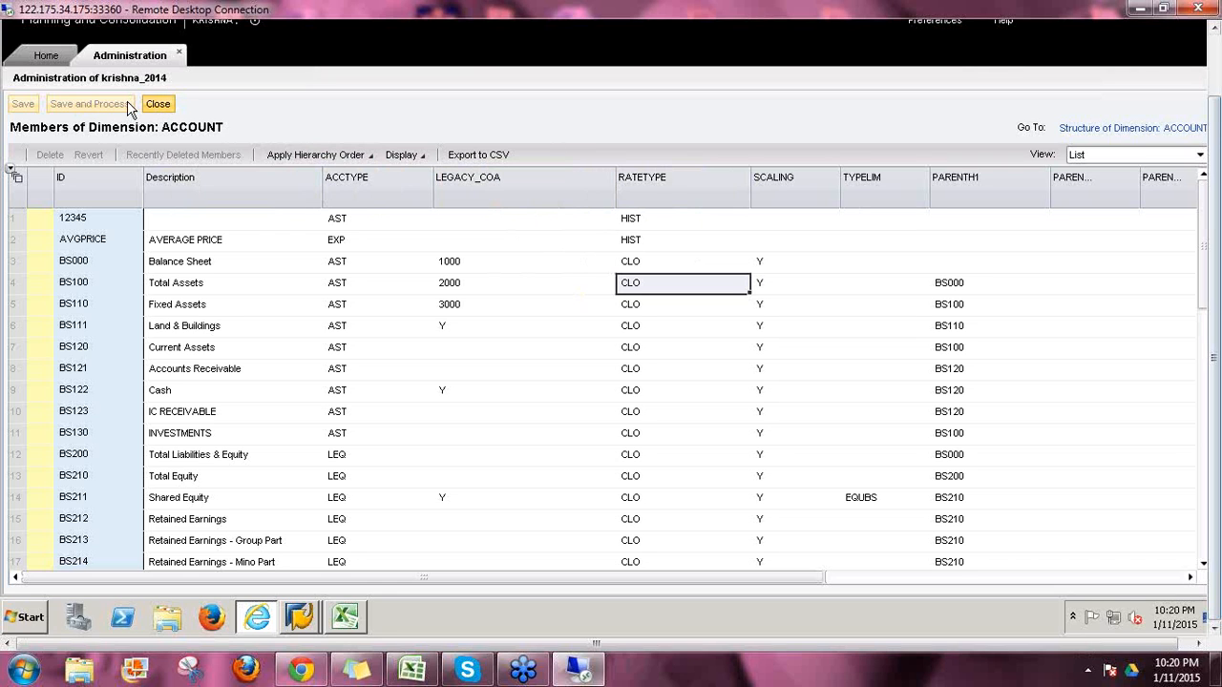
{"action": "left_click", "coordinate": [158, 104]}
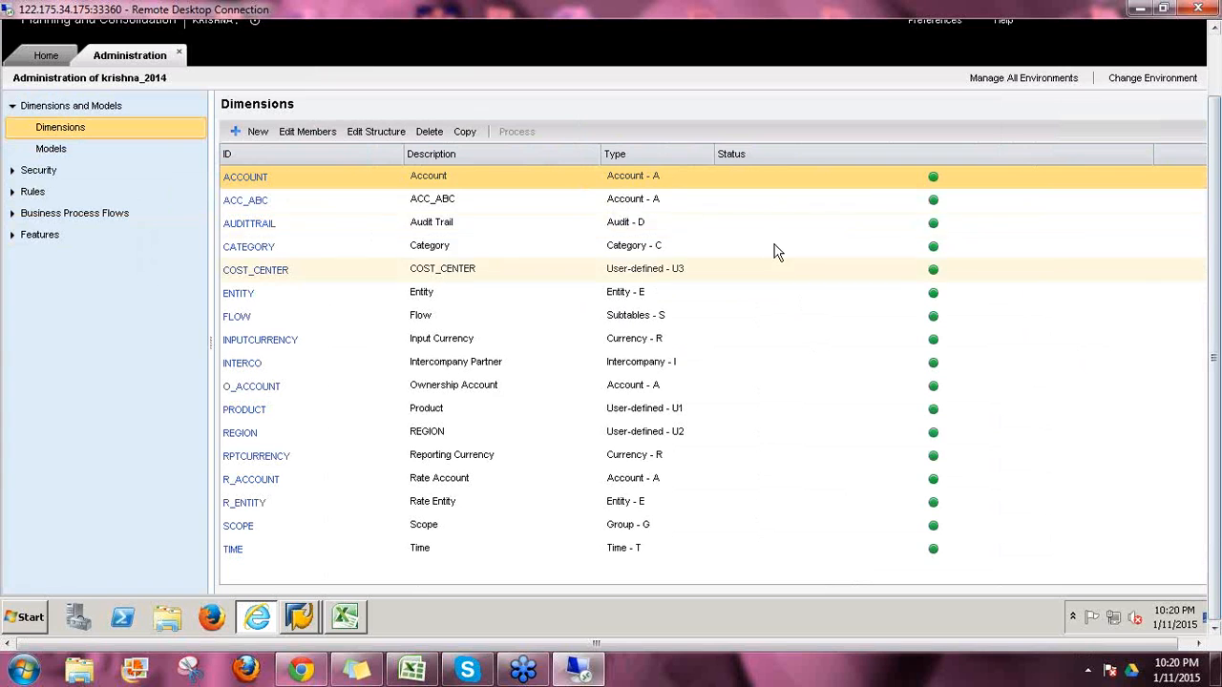
Step: Select the CATEGORY row in the Dimensions list and open its members
{"action": "left_click", "coordinate": [653, 224]}
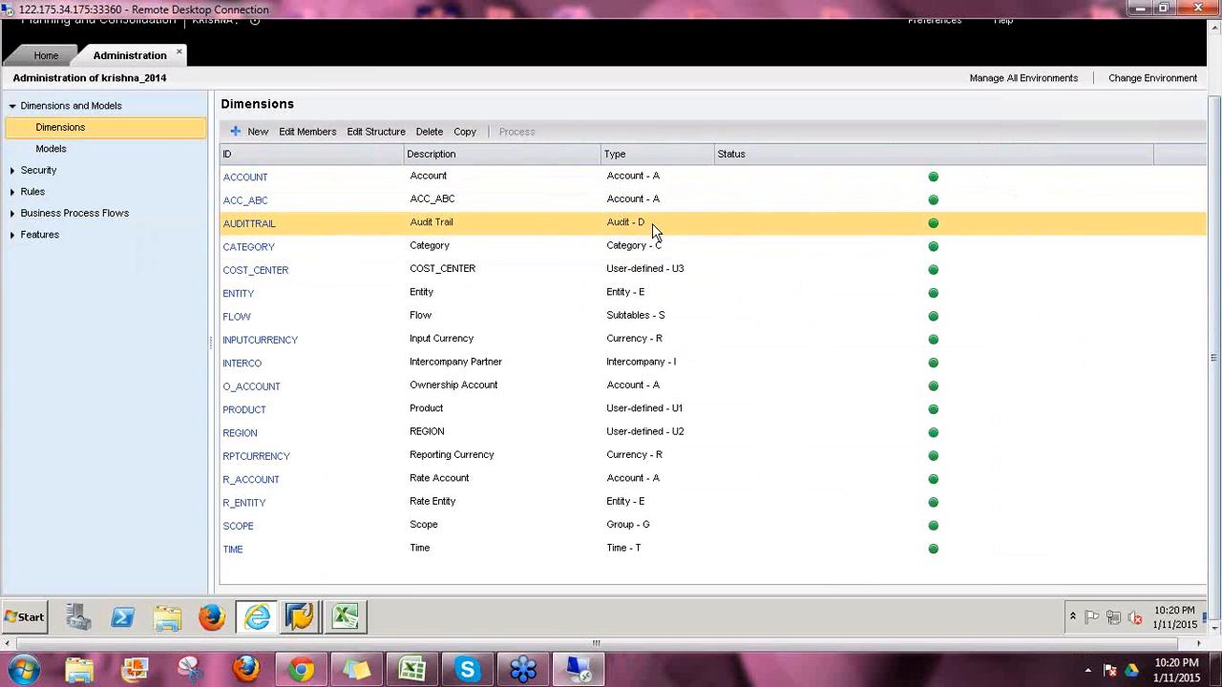
{"action": "left_click", "coordinate": [610, 223]}
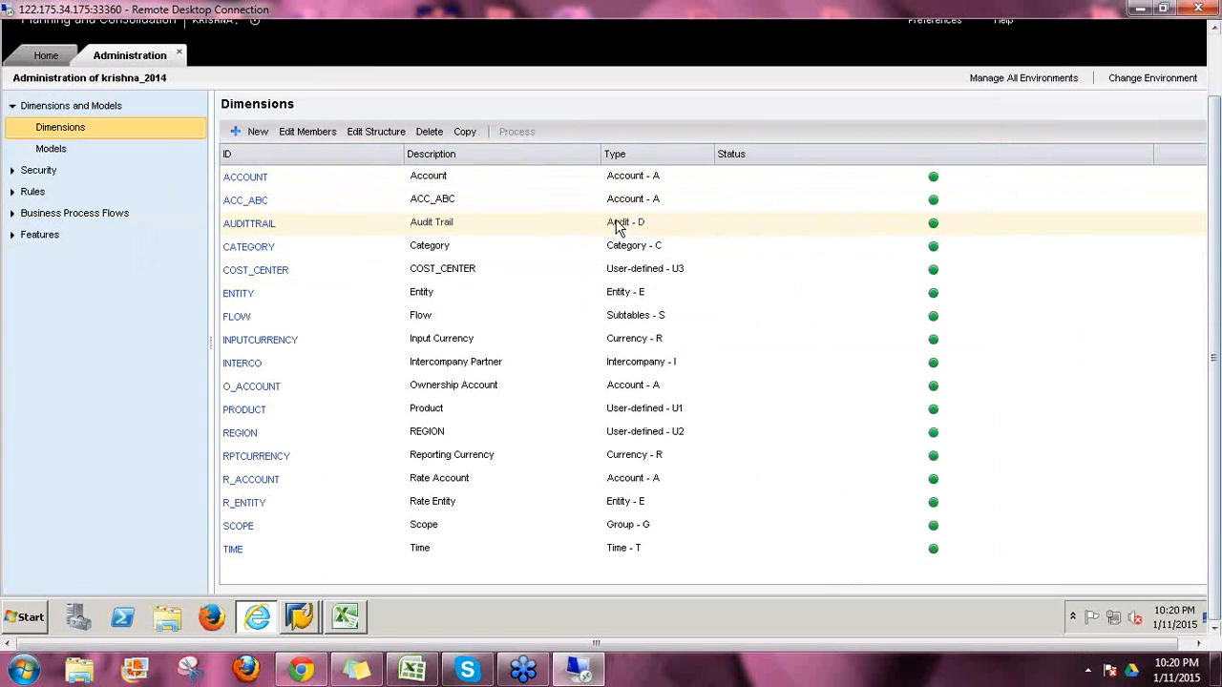
{"action": "left_click", "coordinate": [633, 223]}
{"action": "left_click", "coordinate": [643, 224]}
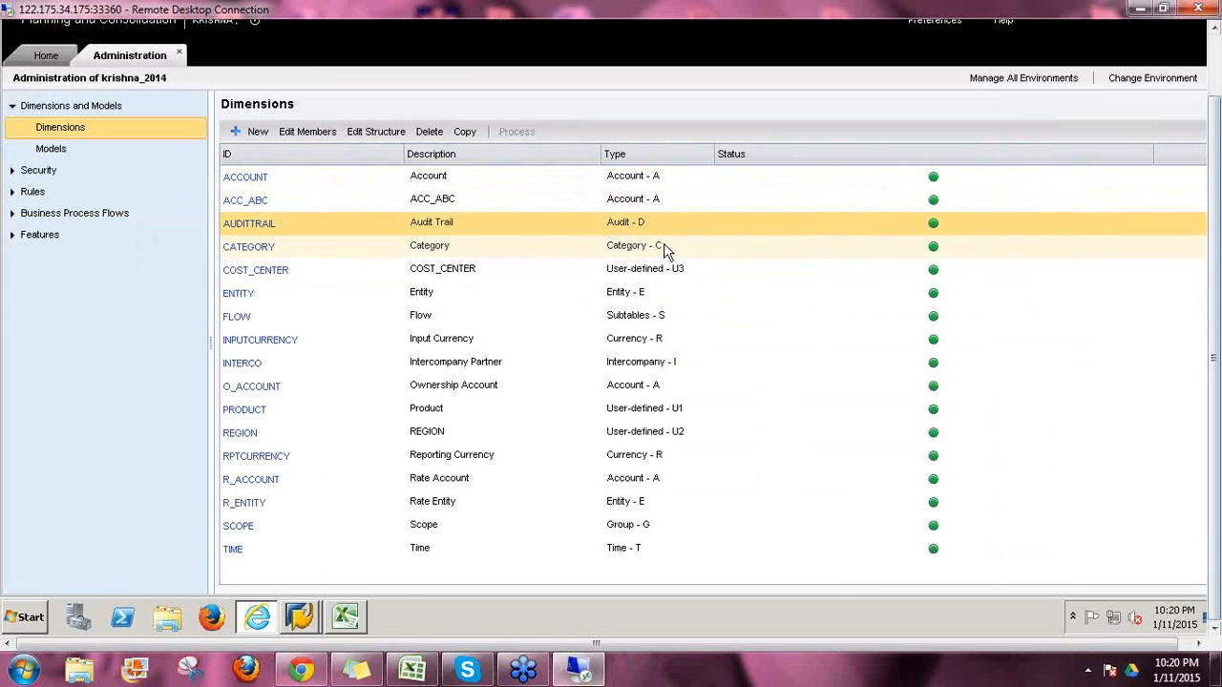
{"action": "left_click", "coordinate": [675, 245]}
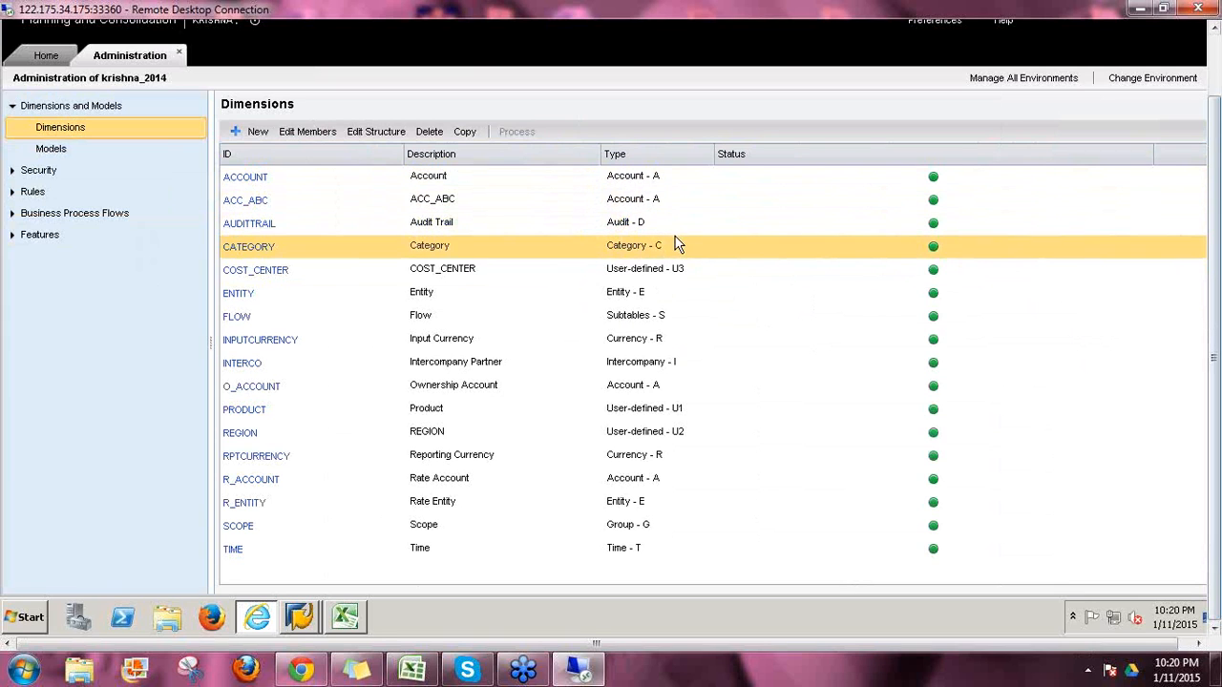
{"action": "left_click", "coordinate": [254, 249]}
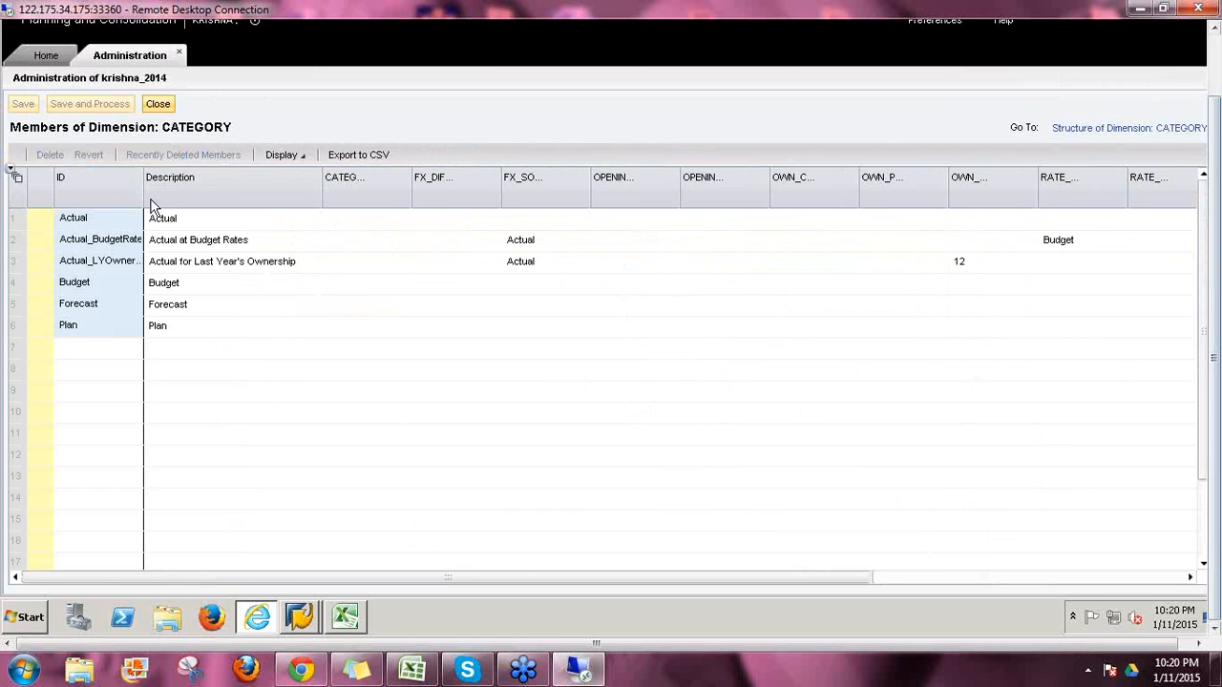
Step: Widen the ID column so IDs like Actual_LYOwnership and Actual_BudgetRate show in full
{"action": "left_click_drag", "start_coordinate": [143, 196], "coordinate": [218, 211]}
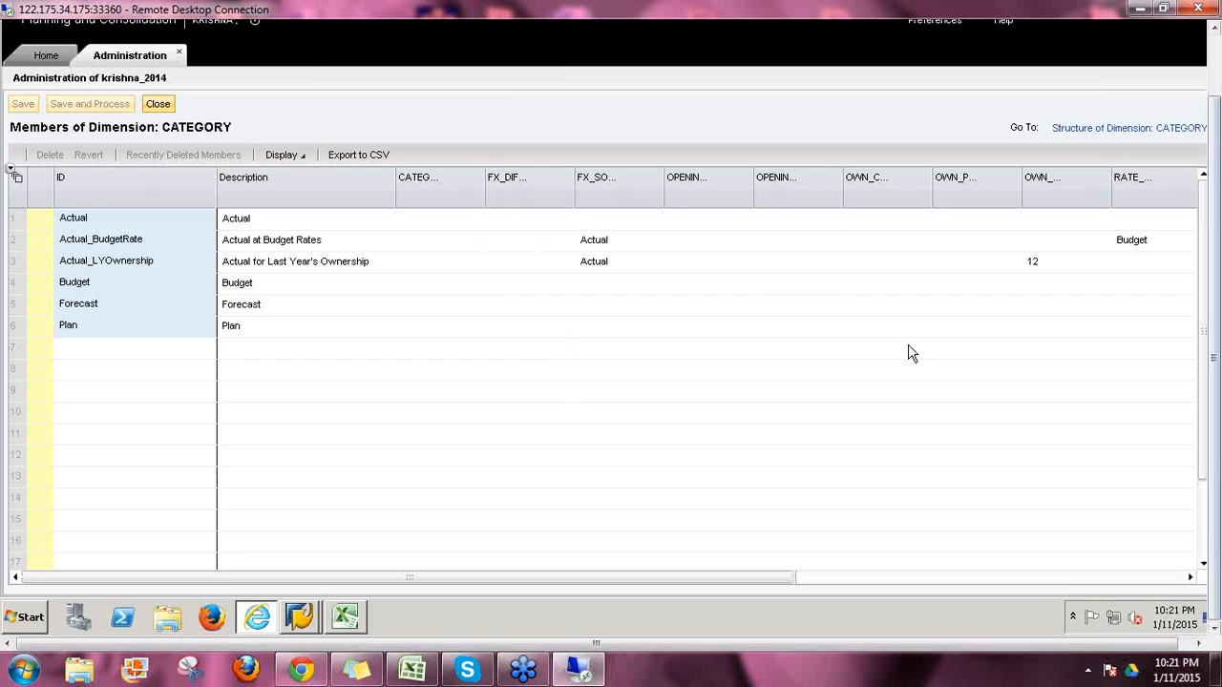
{"action": "left_click", "coordinate": [1082, 132]}
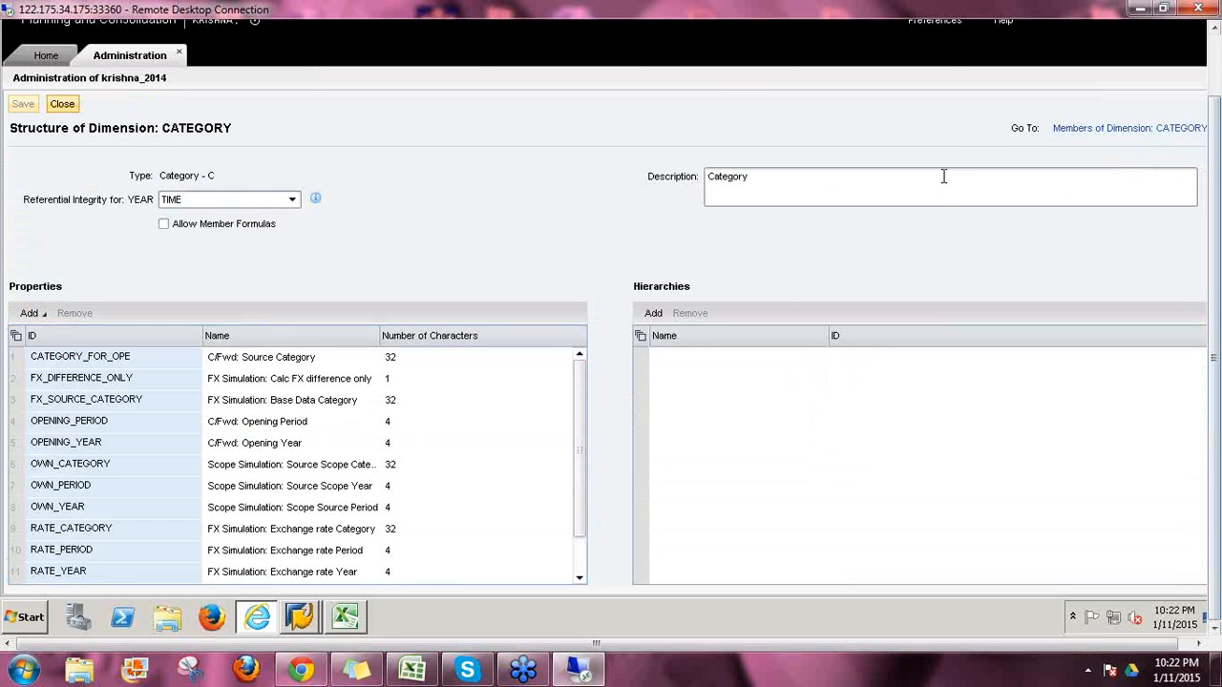
{"action": "left_click_drag", "start_coordinate": [582, 379], "coordinate": [586, 513]}
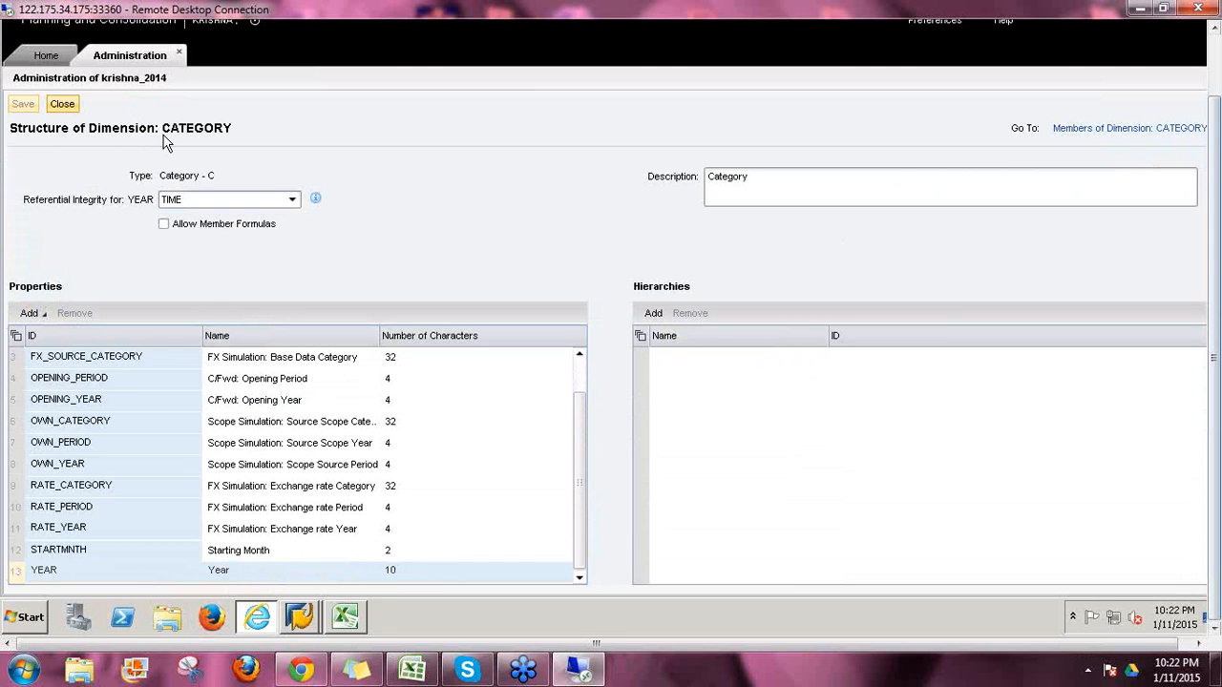
{"action": "left_click", "coordinate": [61, 103]}
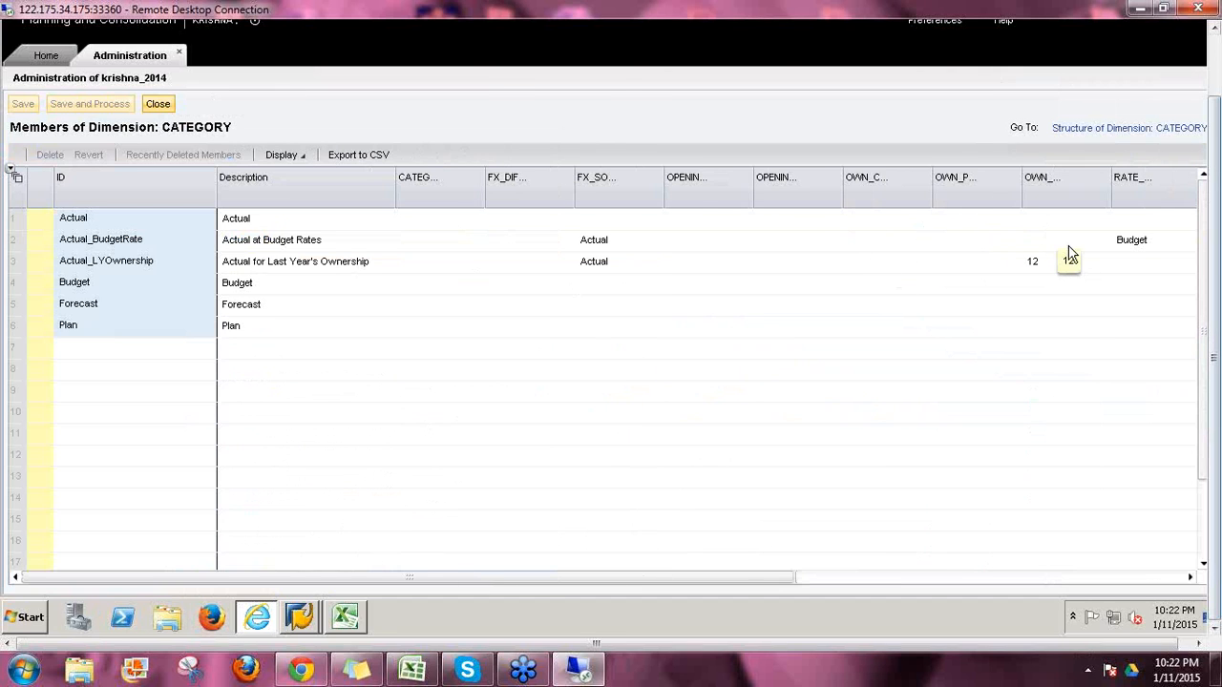
Step: Step through the CATEGORY members' YEAR values from Actual to Forecast, then close the sheet
{"action": "left_click", "coordinate": [993, 289]}
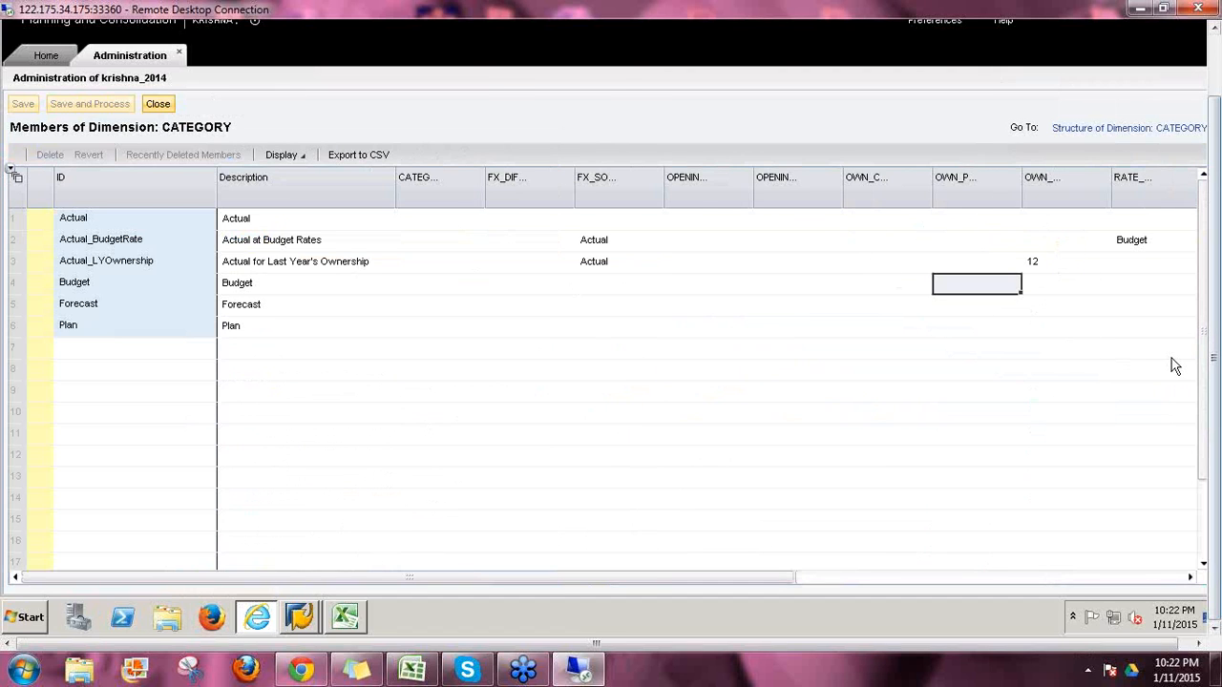
{"action": "key", "text": "Tab"}
{"action": "key", "text": "Tab"}
{"action": "key", "text": "Tab"}
{"action": "key", "text": "Tab"}
{"action": "key", "text": "Tab"}
{"action": "key", "text": "Tab"}
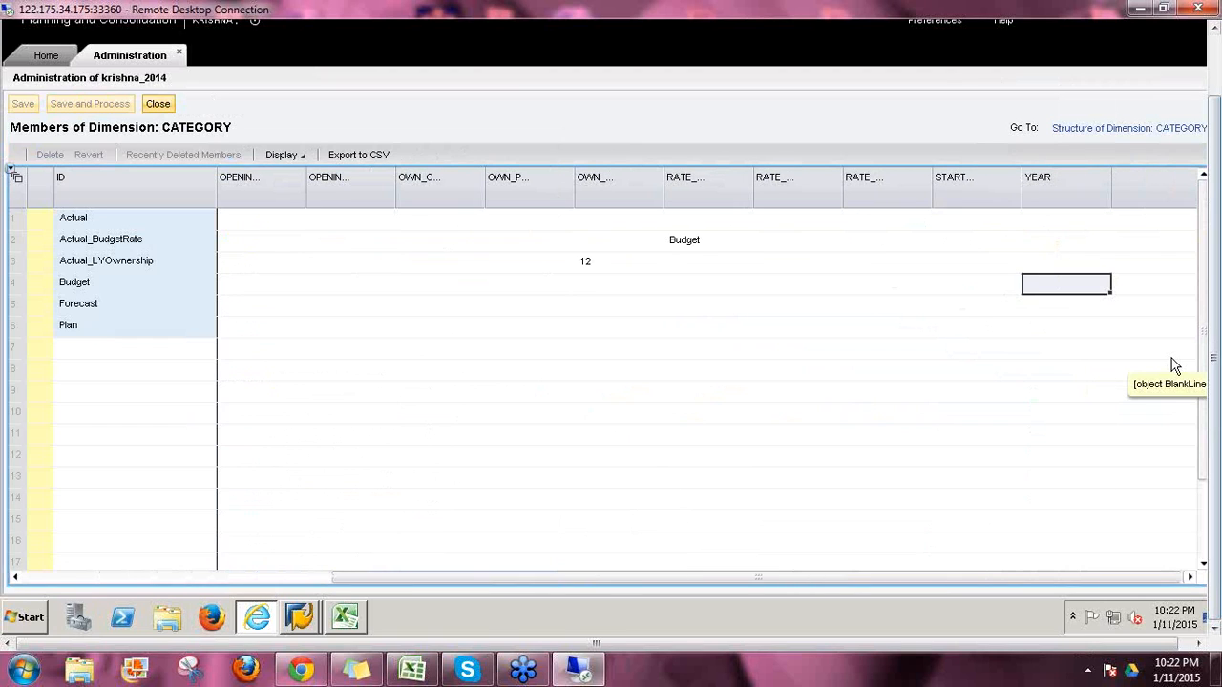
{"action": "key", "text": "Up"}
{"action": "key", "text": "Up"}
{"action": "key", "text": "Up"}
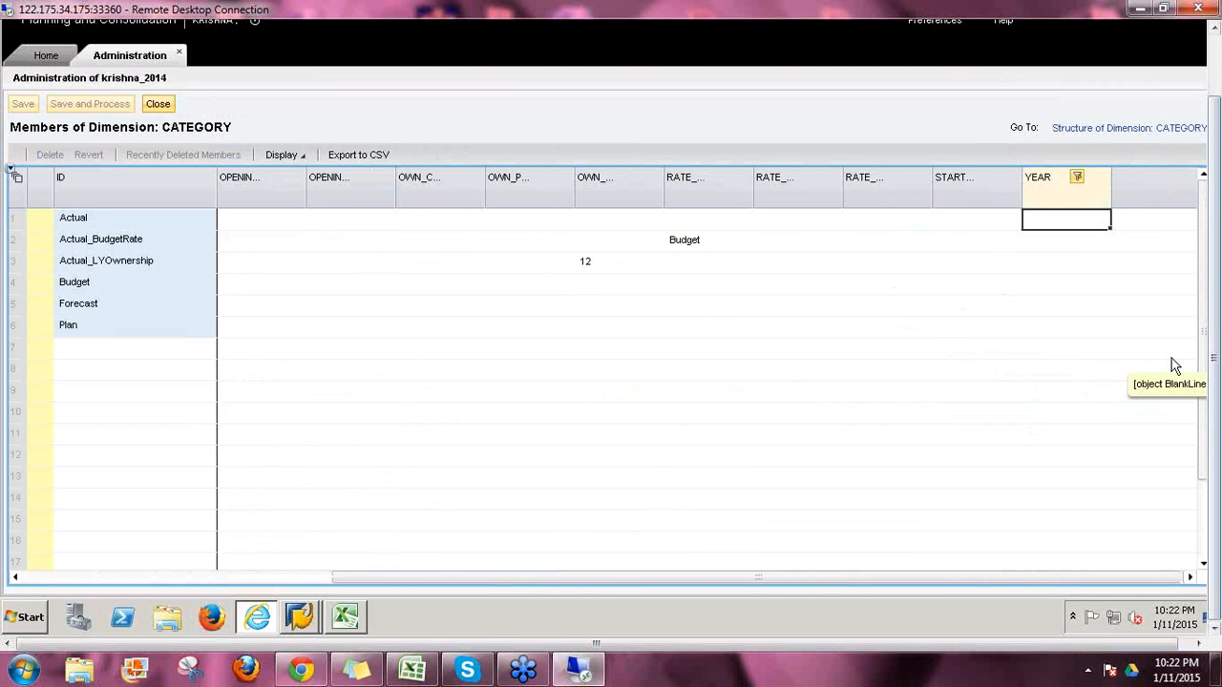
{"action": "key", "text": "Down"}
{"action": "key", "text": "Down"}
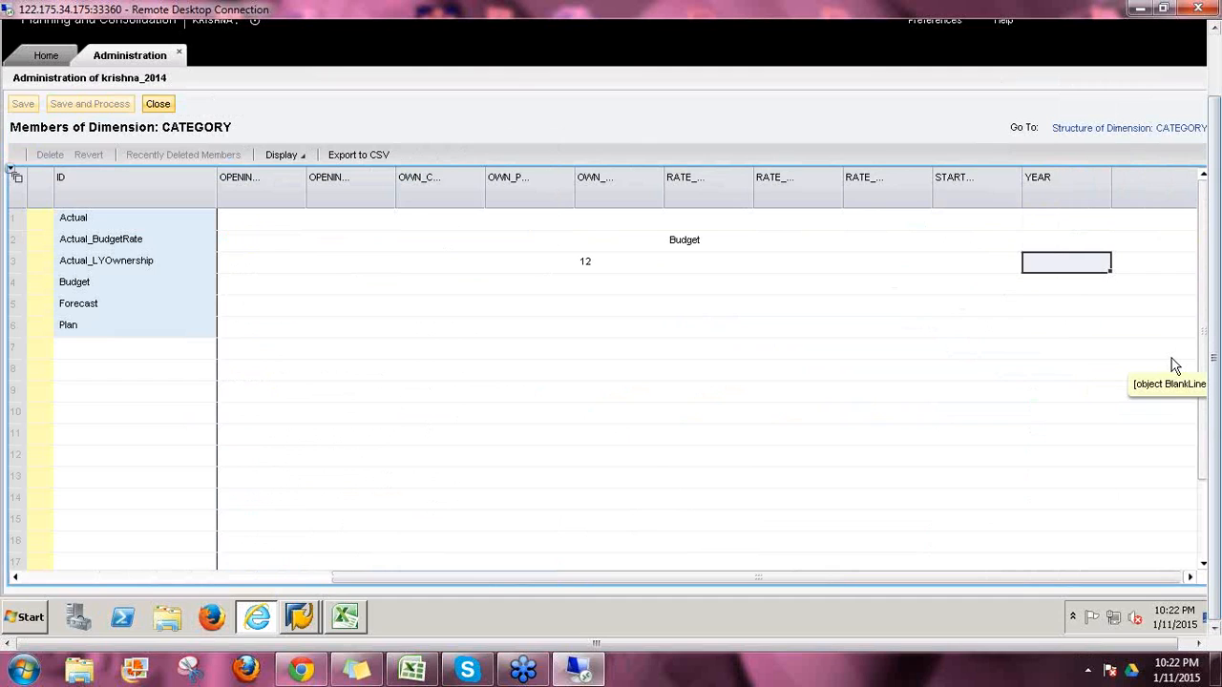
{"action": "key", "text": "Down"}
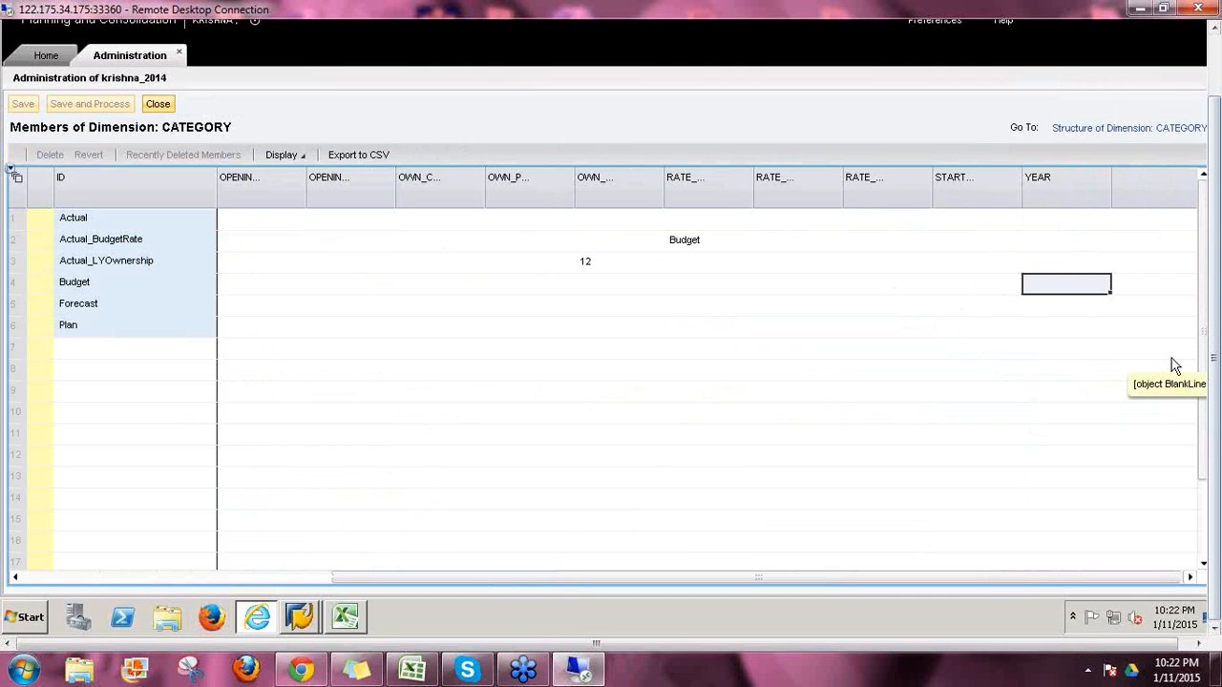
{"action": "key", "text": "Down"}
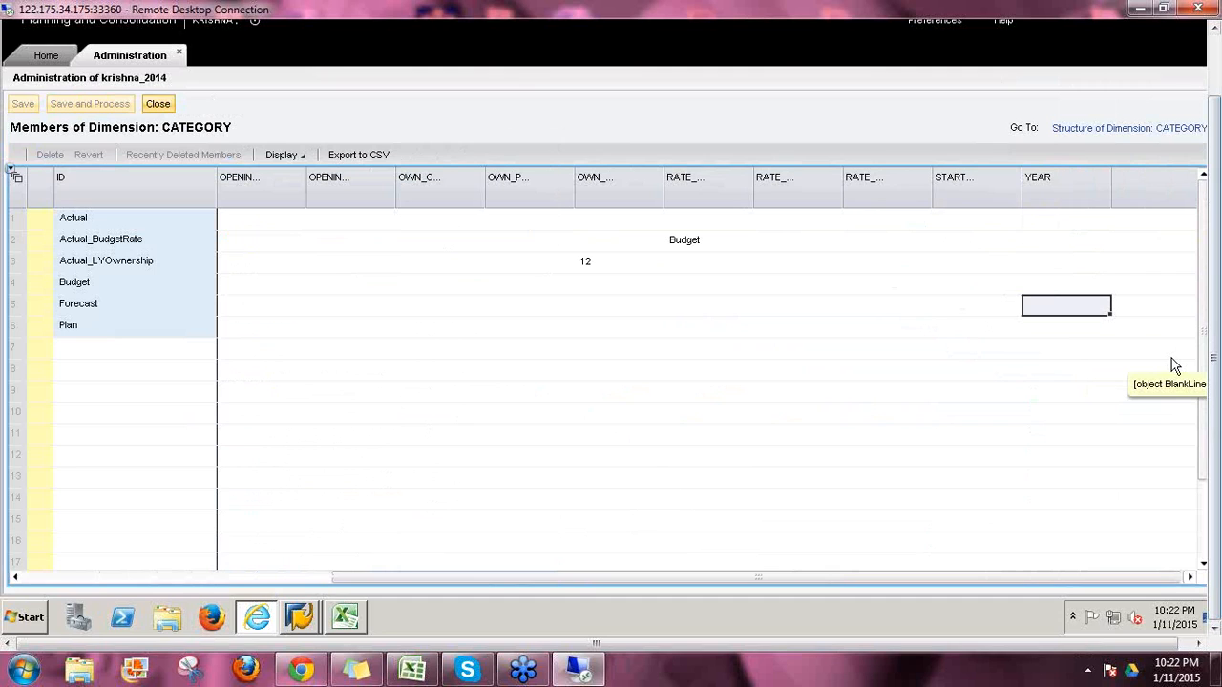
{"action": "key", "text": "Left"}
{"action": "key", "text": "Left"}
{"action": "key", "text": "Left"}
{"action": "key", "text": "Left"}
{"action": "key", "text": "Left"}
{"action": "key", "text": "Left"}
{"action": "key", "text": "Left"}
{"action": "key", "text": "Left"}
{"action": "key", "text": "Left"}
{"action": "key", "text": "Left"}
{"action": "key", "text": "Left"}
{"action": "key", "text": "Left"}
{"action": "key", "text": "Left"}
{"action": "key", "text": "Left"}
{"action": "key", "text": "Left"}
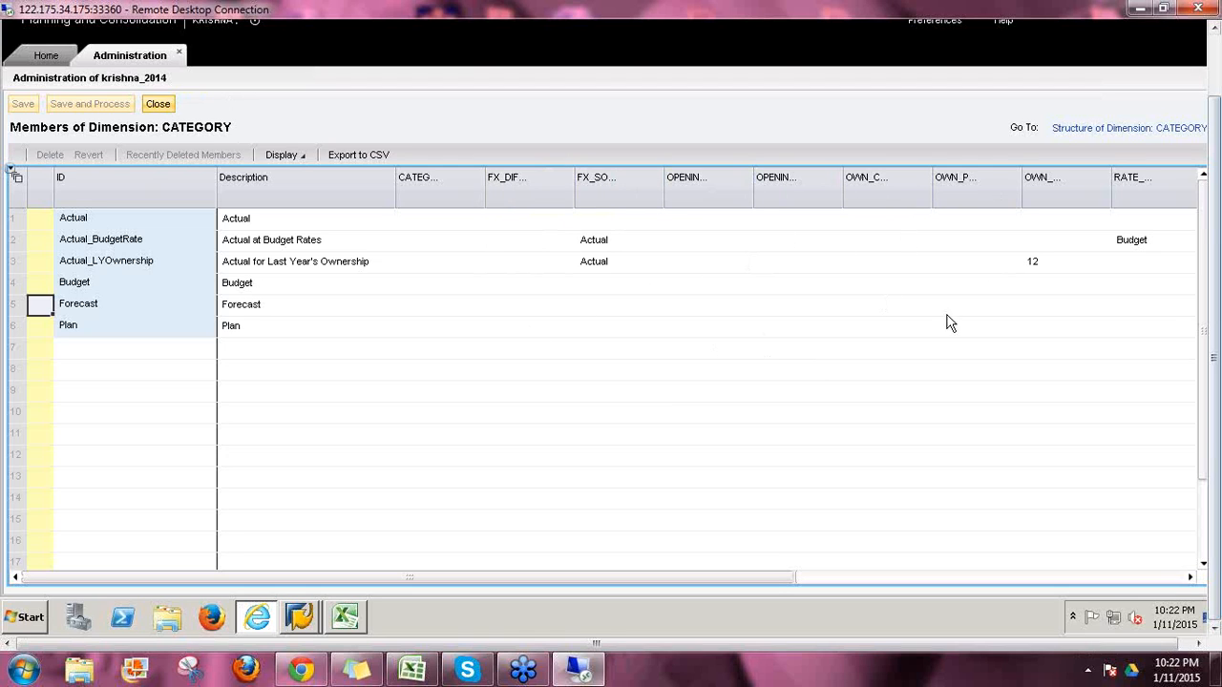
{"action": "left_click", "coordinate": [157, 105]}
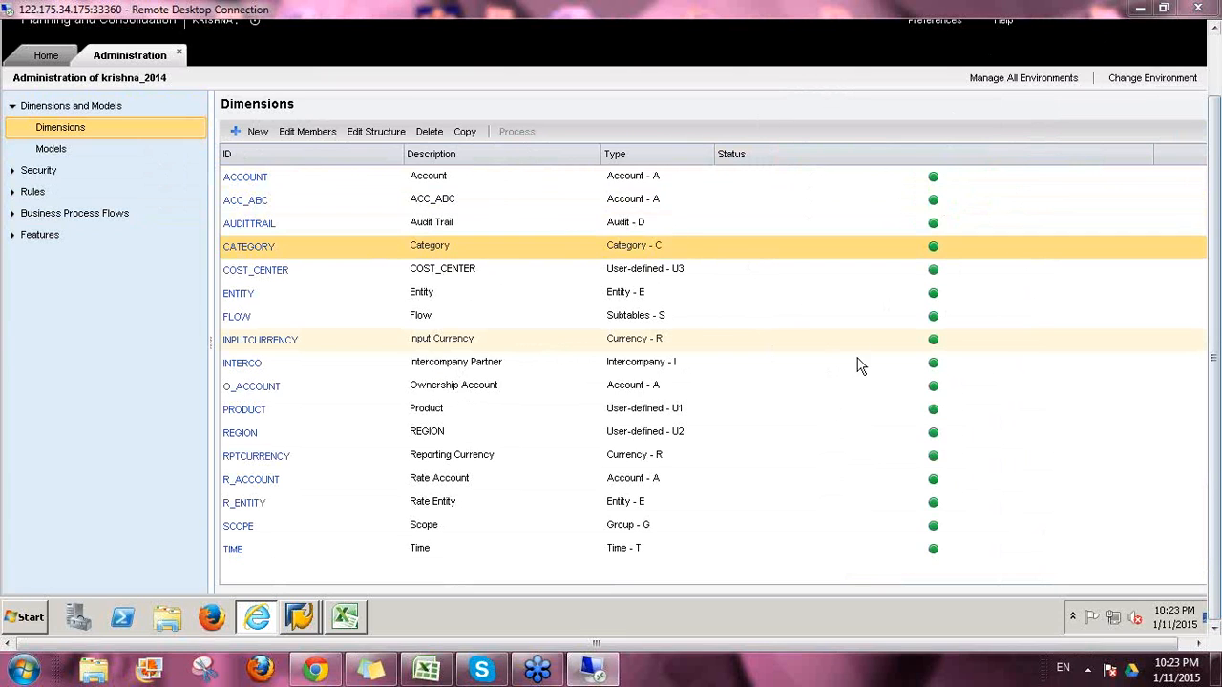
Step: Select ENTITY and open its members, listing Africa, AR, AsiaPac and CSO
{"action": "left_click", "coordinate": [665, 299]}
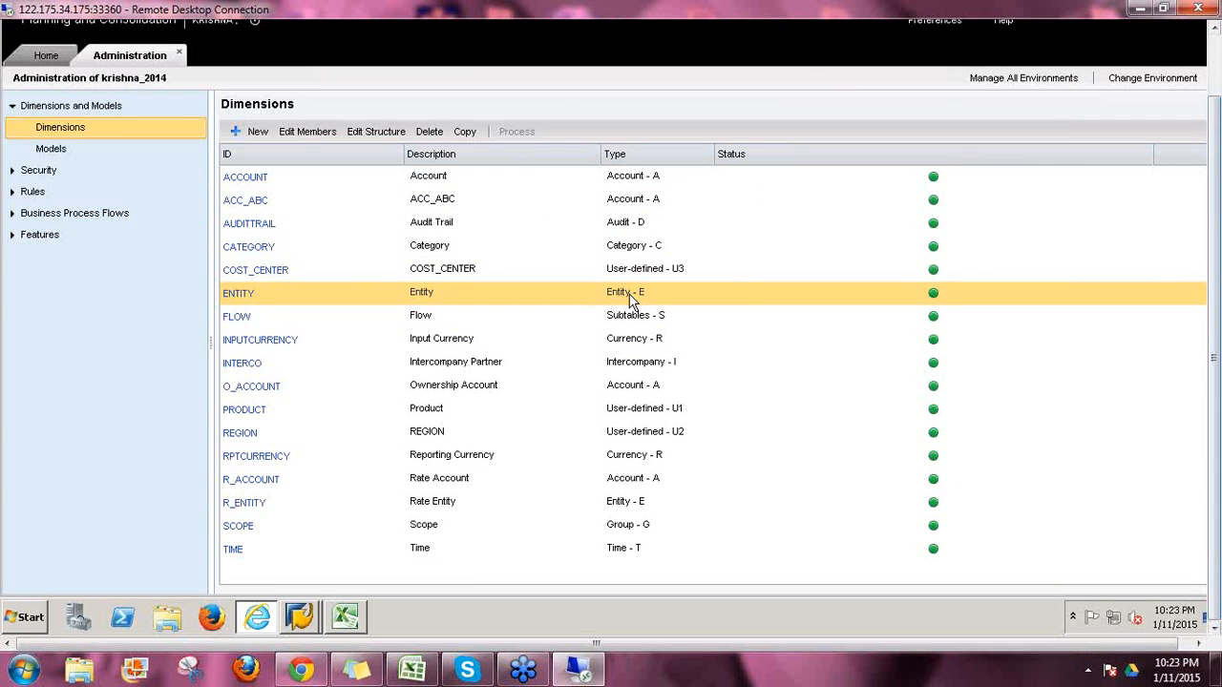
{"action": "left_click", "coordinate": [239, 296]}
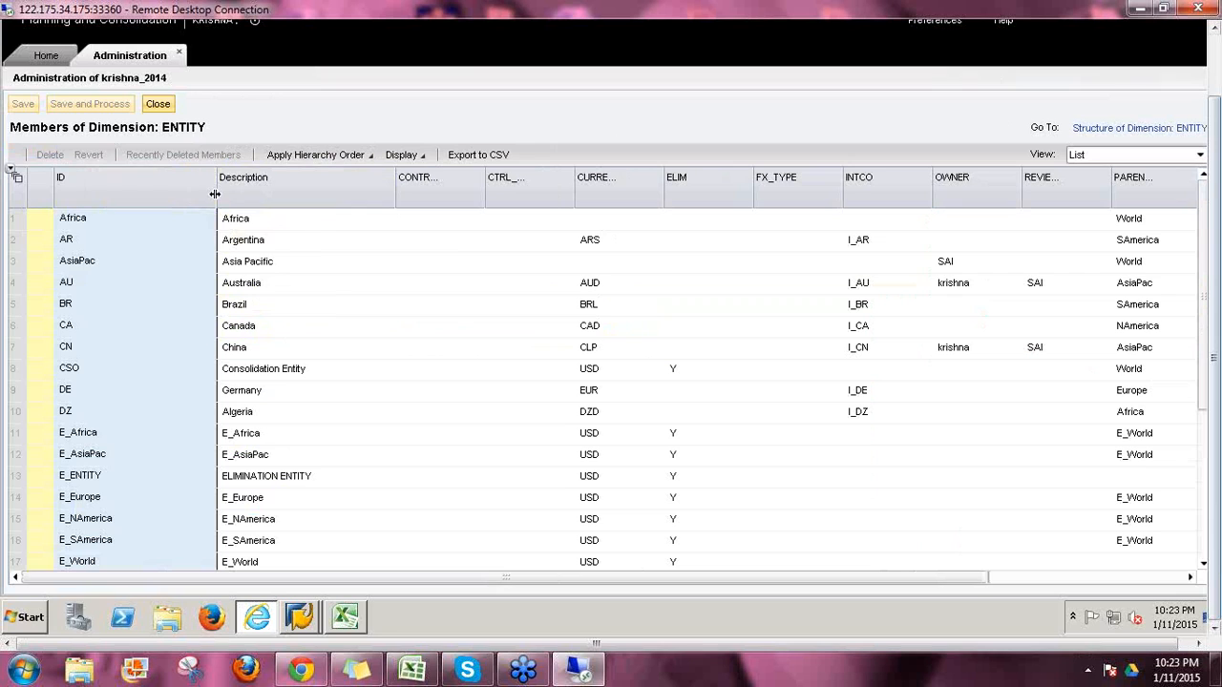
Step: Narrow the ID column, widen CURRENCY to read values like Brazil's BRL, then view the ENTITY structure
{"action": "left_click_drag", "start_coordinate": [215, 194], "coordinate": [170, 208]}
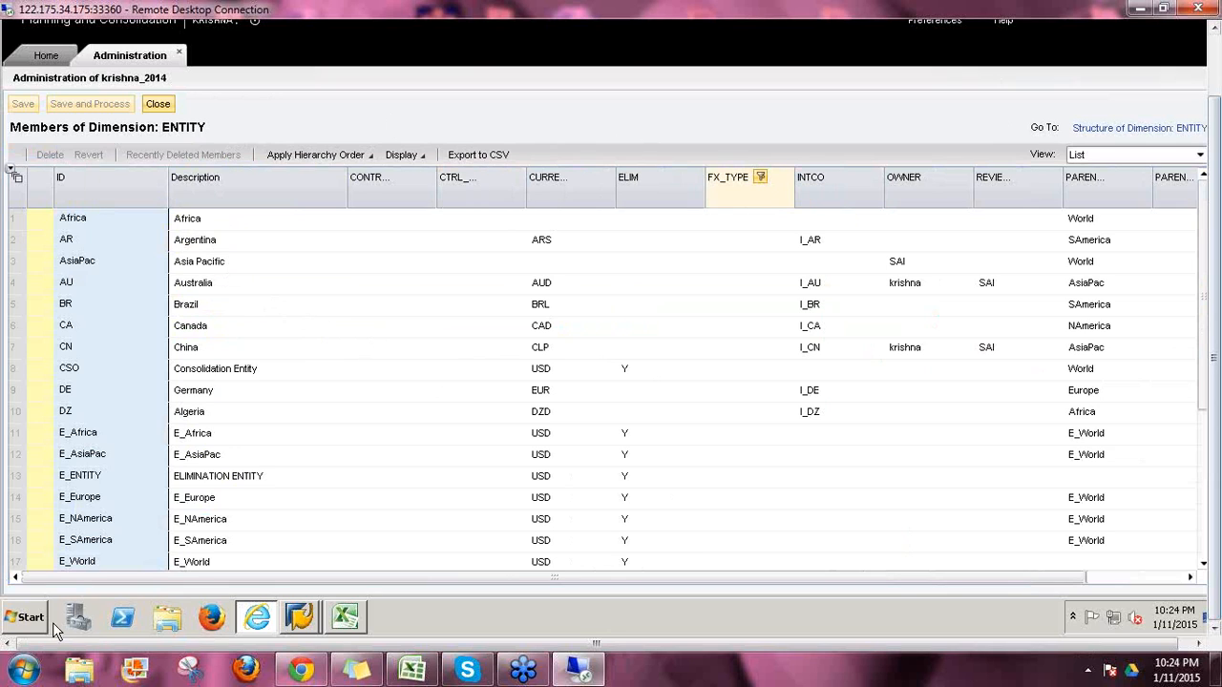
{"action": "left_click", "coordinate": [21, 291]}
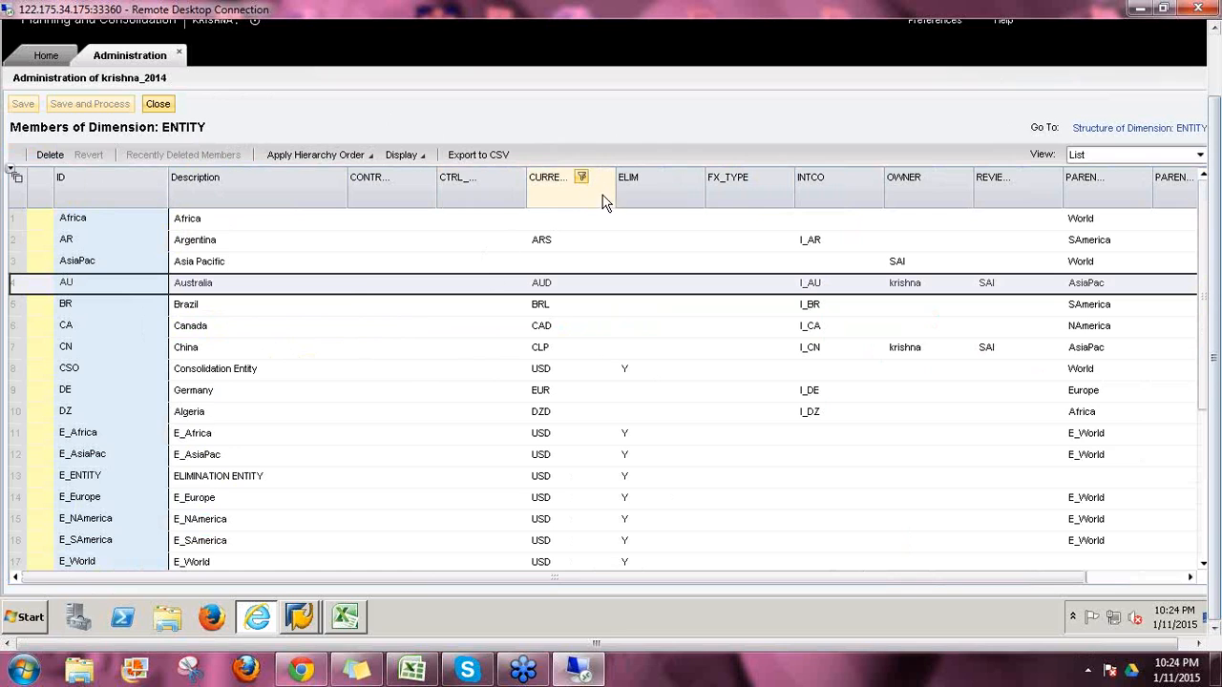
{"action": "left_click_drag", "start_coordinate": [614, 193], "coordinate": [653, 207]}
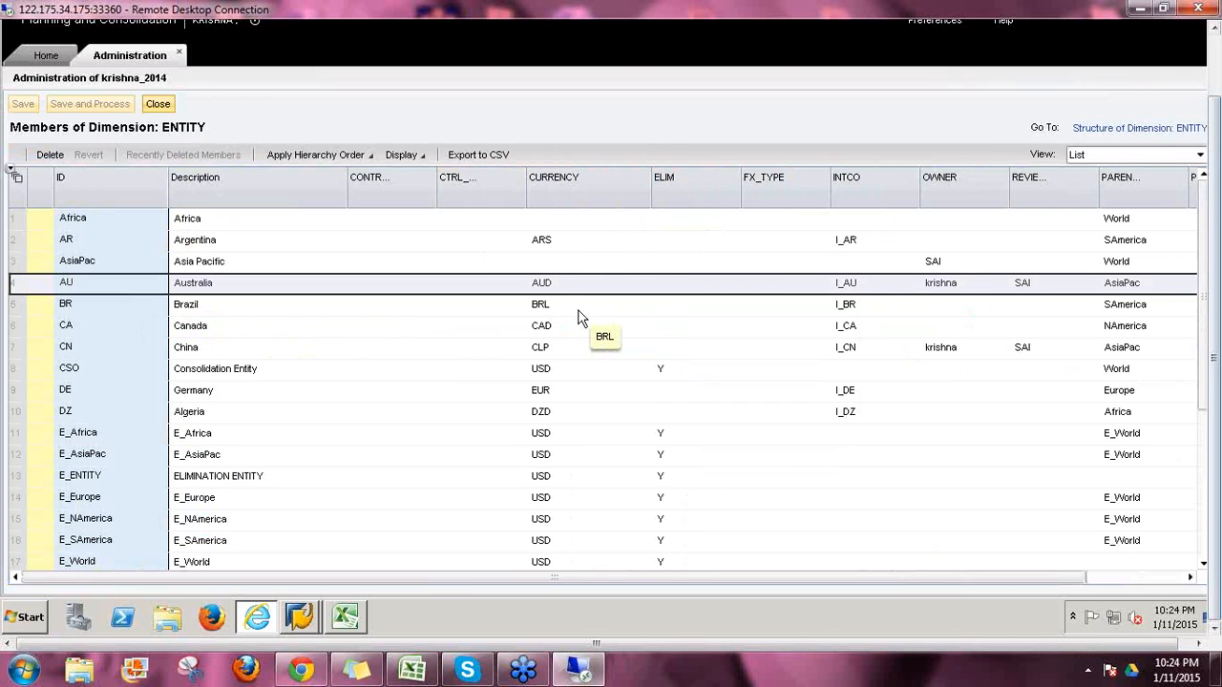
{"action": "left_click", "coordinate": [543, 307]}
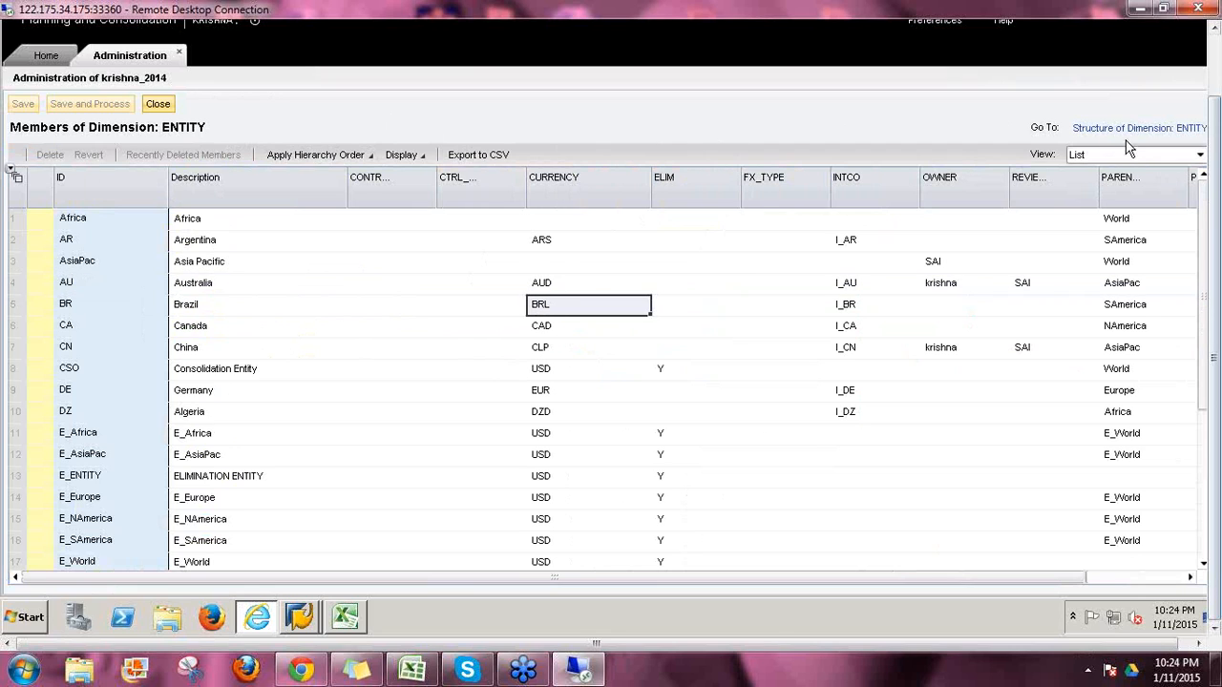
{"action": "left_click", "coordinate": [1080, 131]}
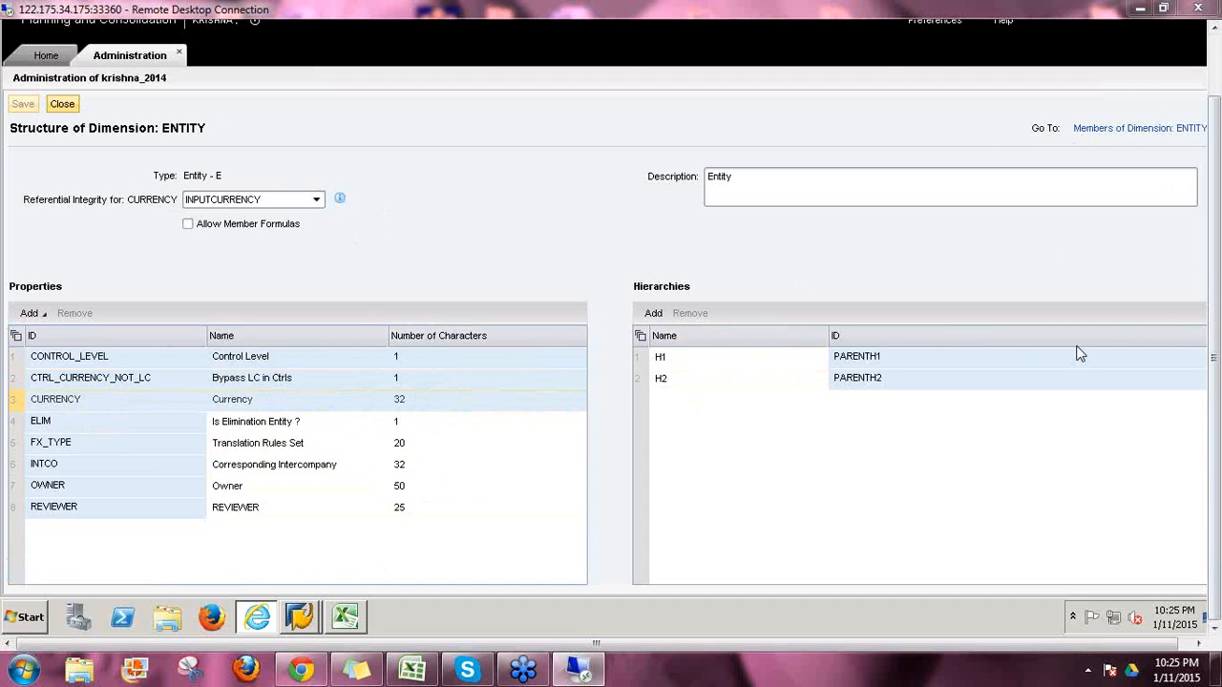
{"action": "key", "text": "ctrl+2"}
{"action": "mouse_move", "coordinate": [14, 191]}
{"action": "left_mouse_down"}
{"action": "mouse_move", "coordinate": [21, 217]}
{"action": "mouse_move", "coordinate": [138, 250]}
{"action": "mouse_move", "coordinate": [323, 254]}
{"action": "mouse_move", "coordinate": [356, 196]}
{"action": "mouse_move", "coordinate": [269, 148]}
{"action": "mouse_move", "coordinate": [50, 156]}
{"action": "mouse_move", "coordinate": [12, 189]}
{"action": "left_mouse_up"}
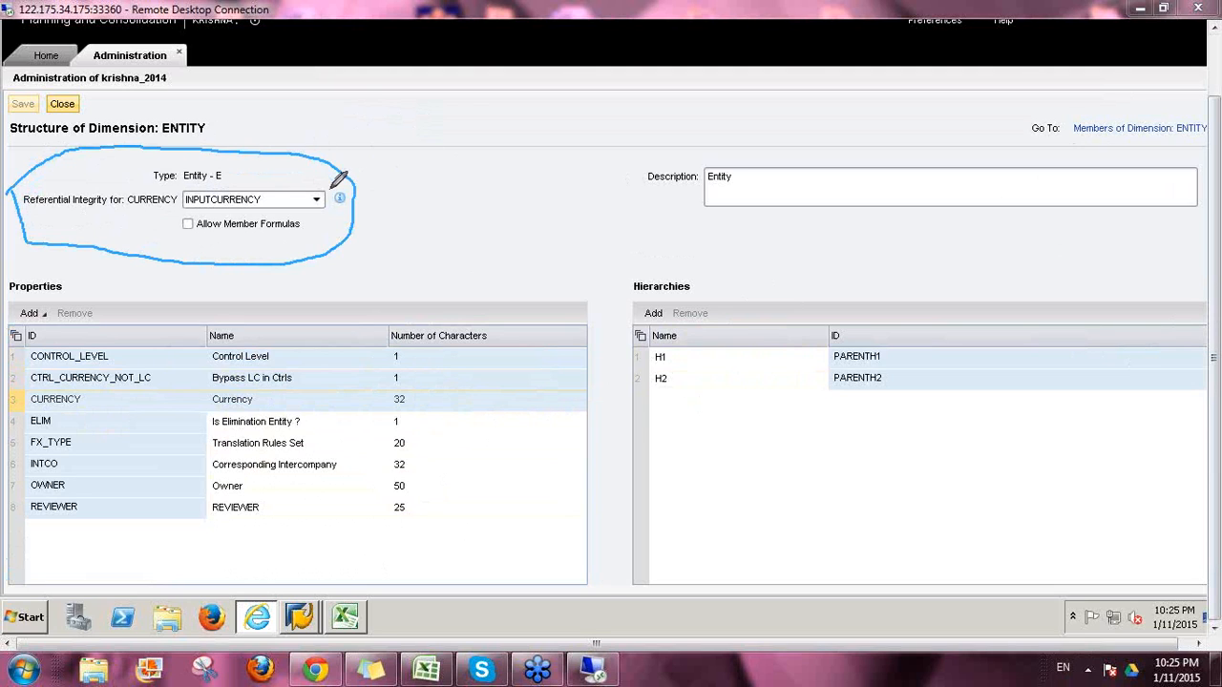
{"action": "left_click_drag", "start_coordinate": [186, 203], "coordinate": [260, 205]}
{"action": "left_click_drag", "start_coordinate": [290, 157], "coordinate": [318, 122]}
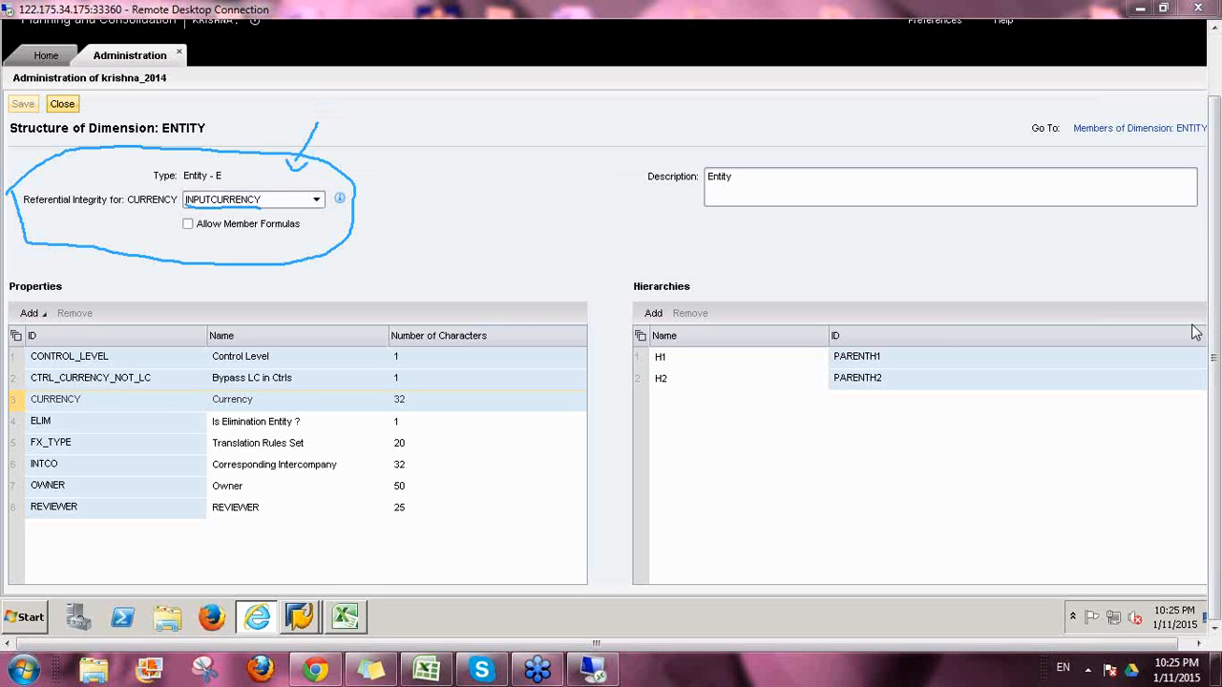
{"action": "left_click", "coordinate": [1092, 417]}
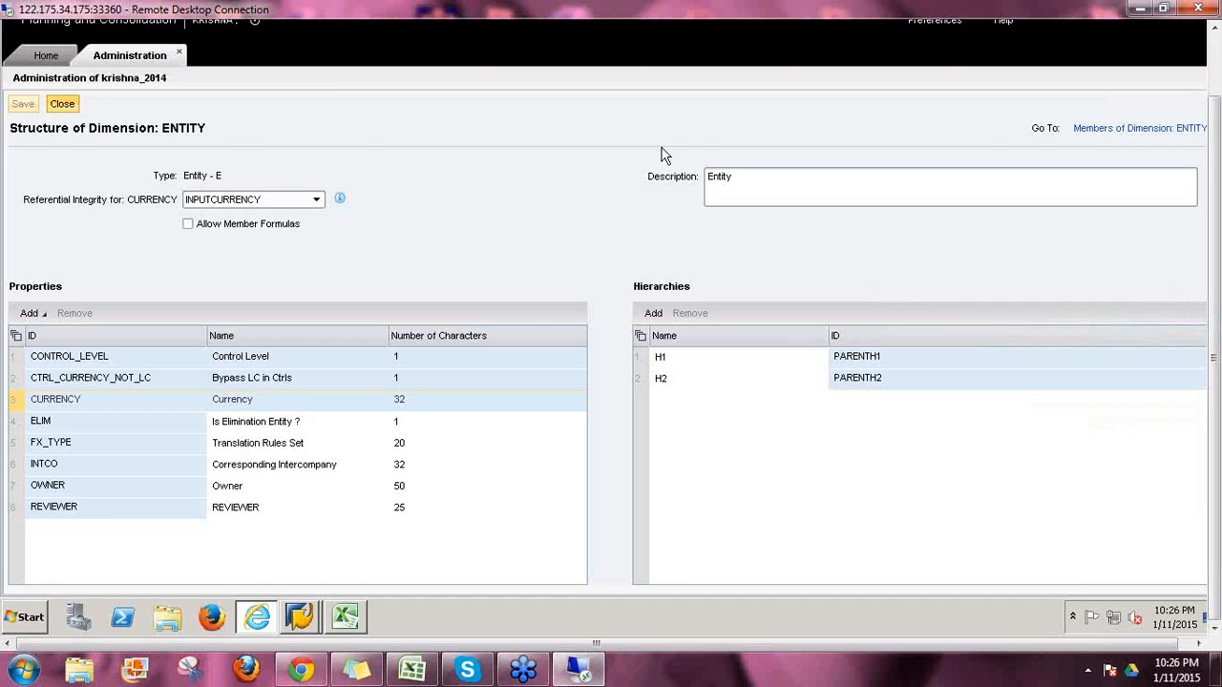
Step: Switch ENTITY members to the H1 hierarchy view, expanding World and Africa to Algeria and South Africa
{"action": "left_click", "coordinate": [1108, 129]}
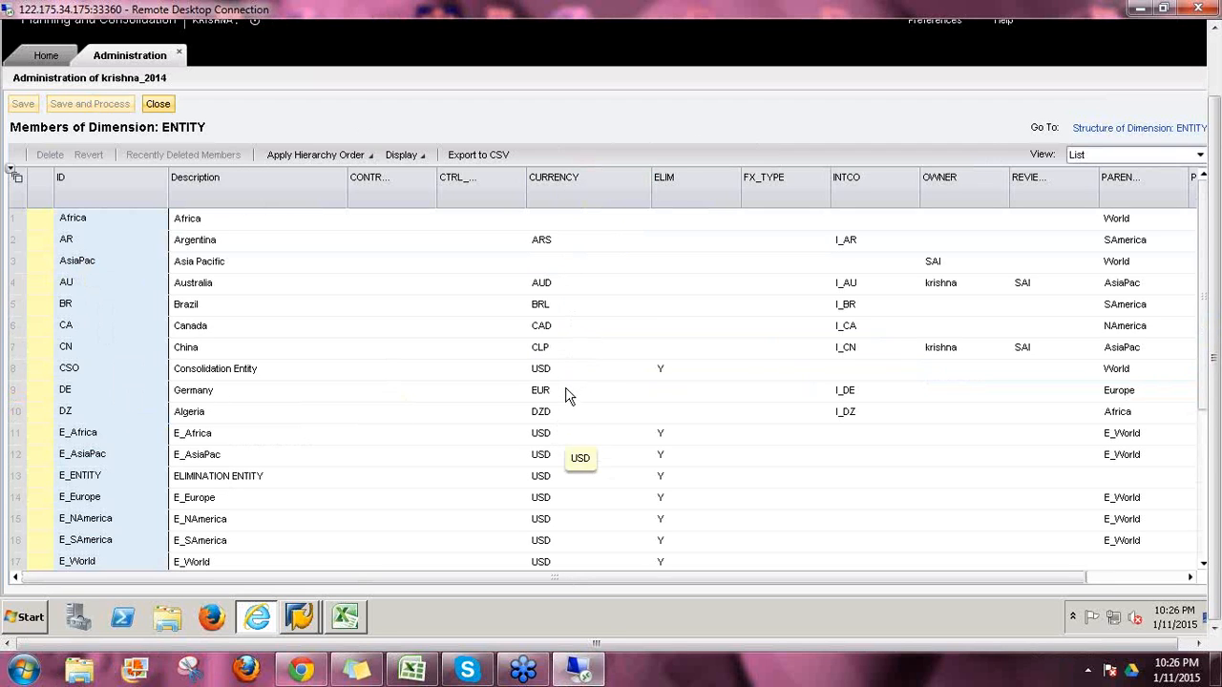
{"action": "left_click", "coordinate": [1107, 157]}
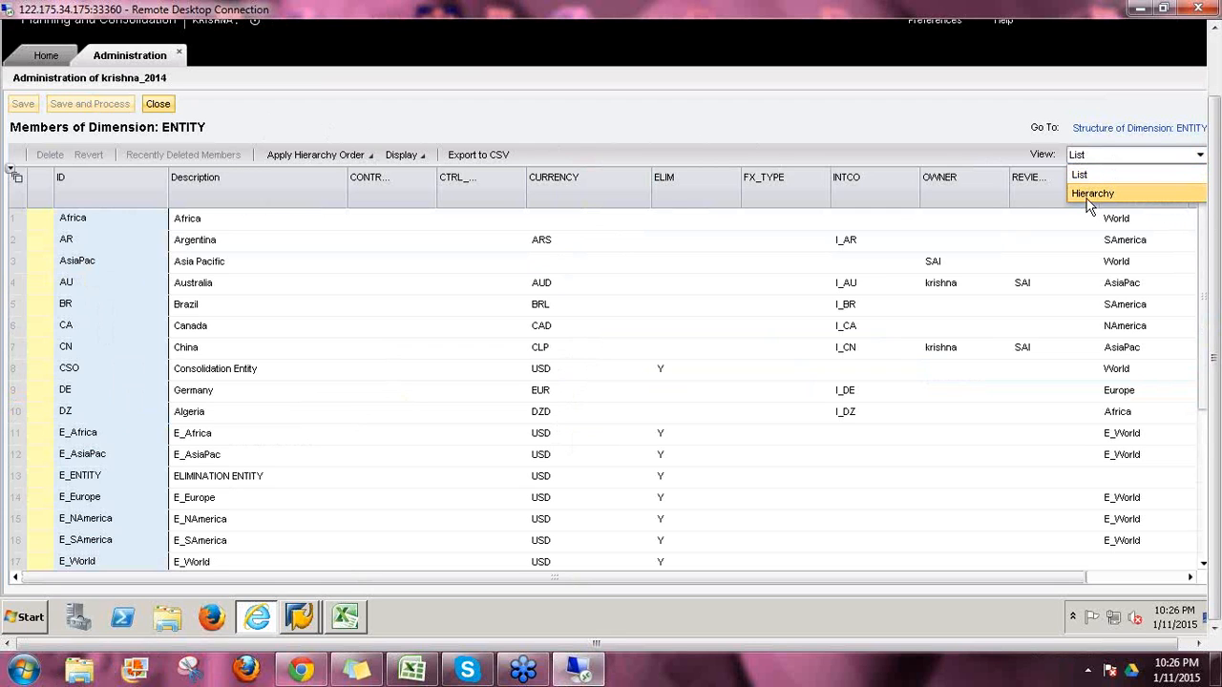
{"action": "left_click", "coordinate": [1092, 194]}
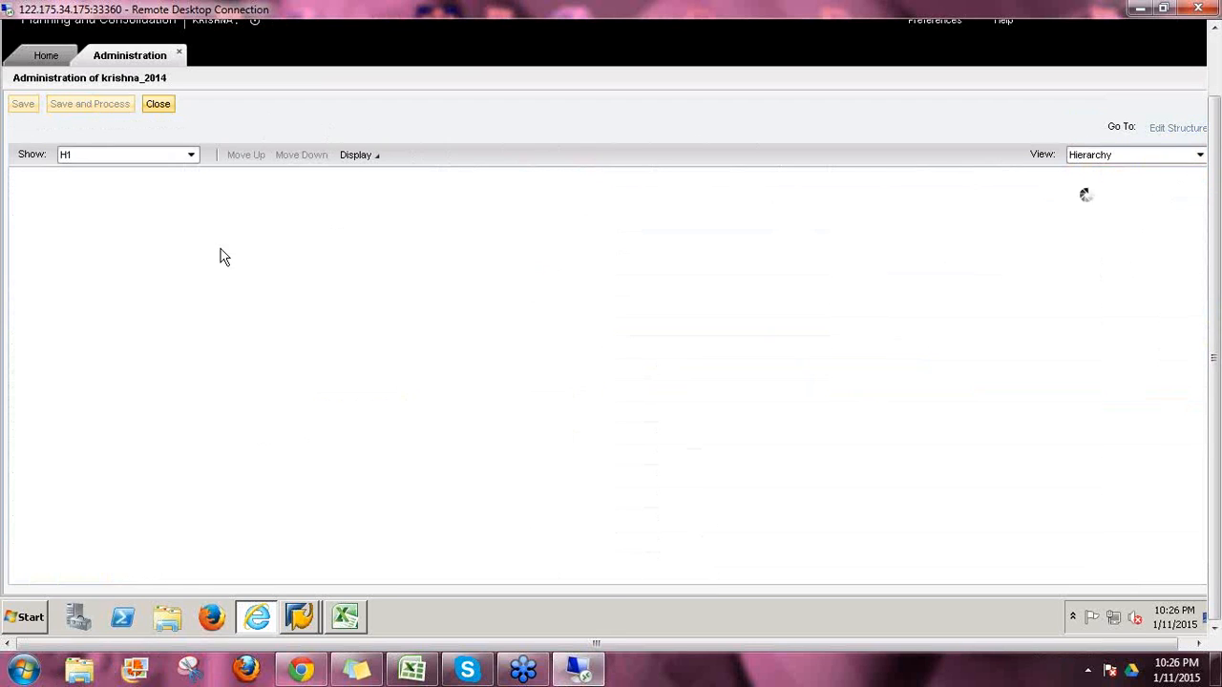
{"action": "left_click", "coordinate": [17, 178]}
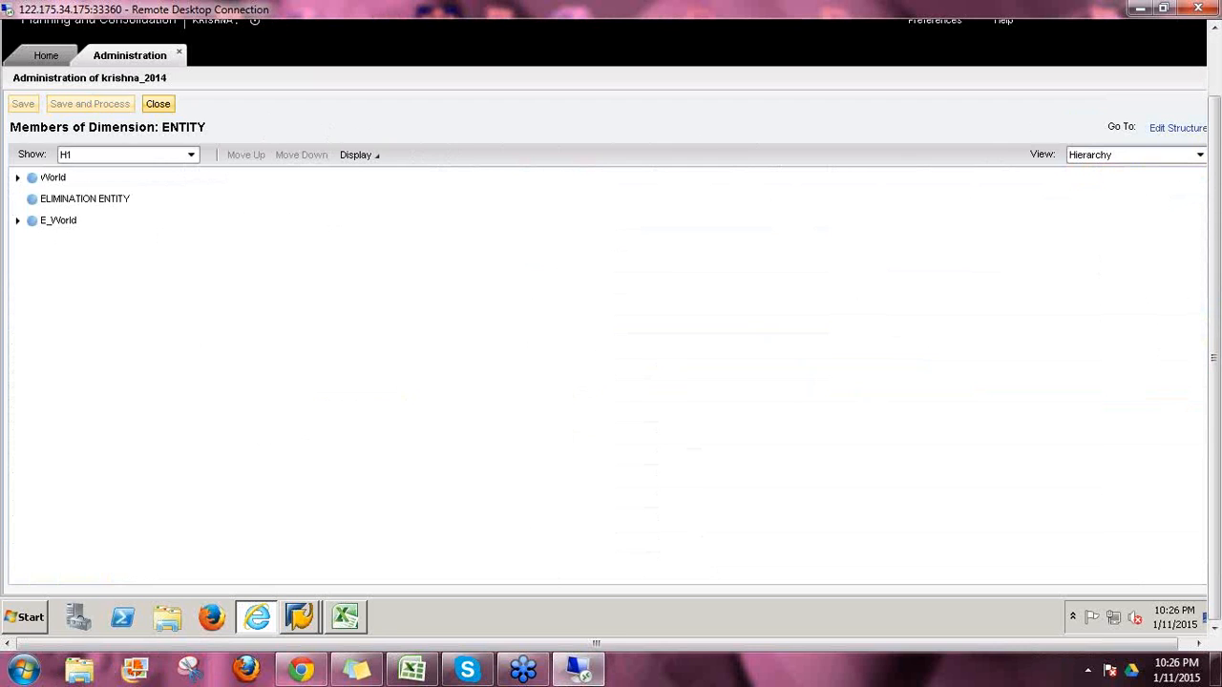
{"action": "left_click", "coordinate": [32, 198]}
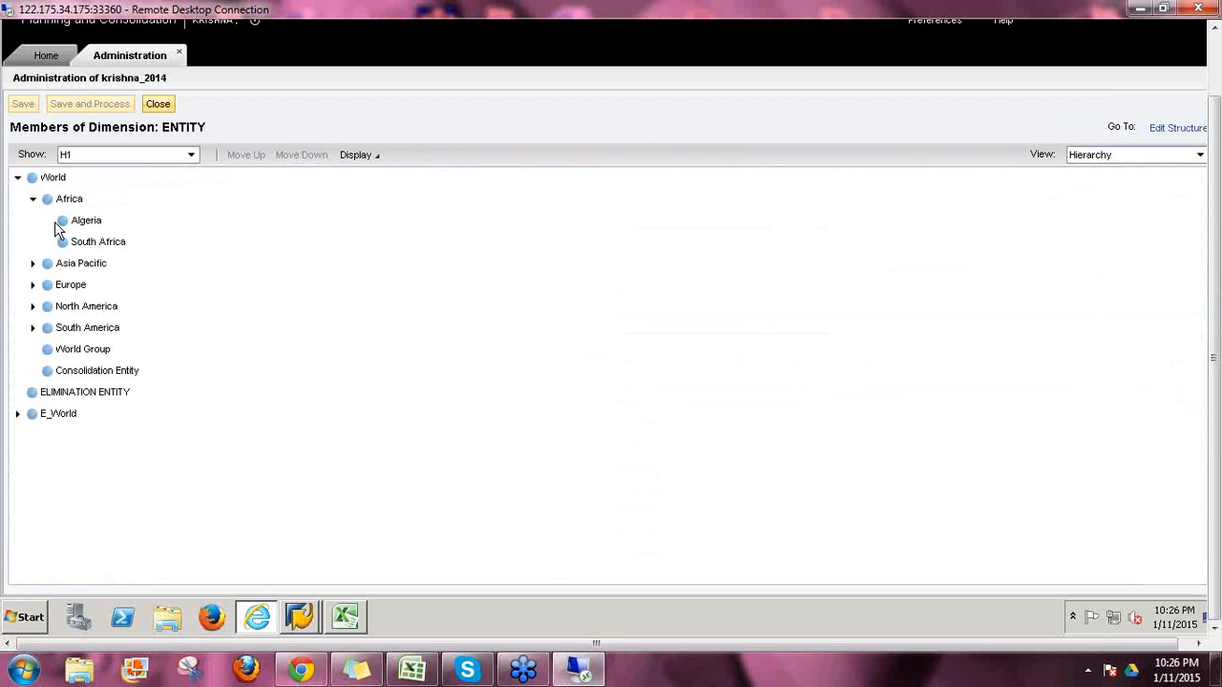
{"action": "left_click", "coordinate": [101, 223]}
{"action": "left_click", "coordinate": [124, 248]}
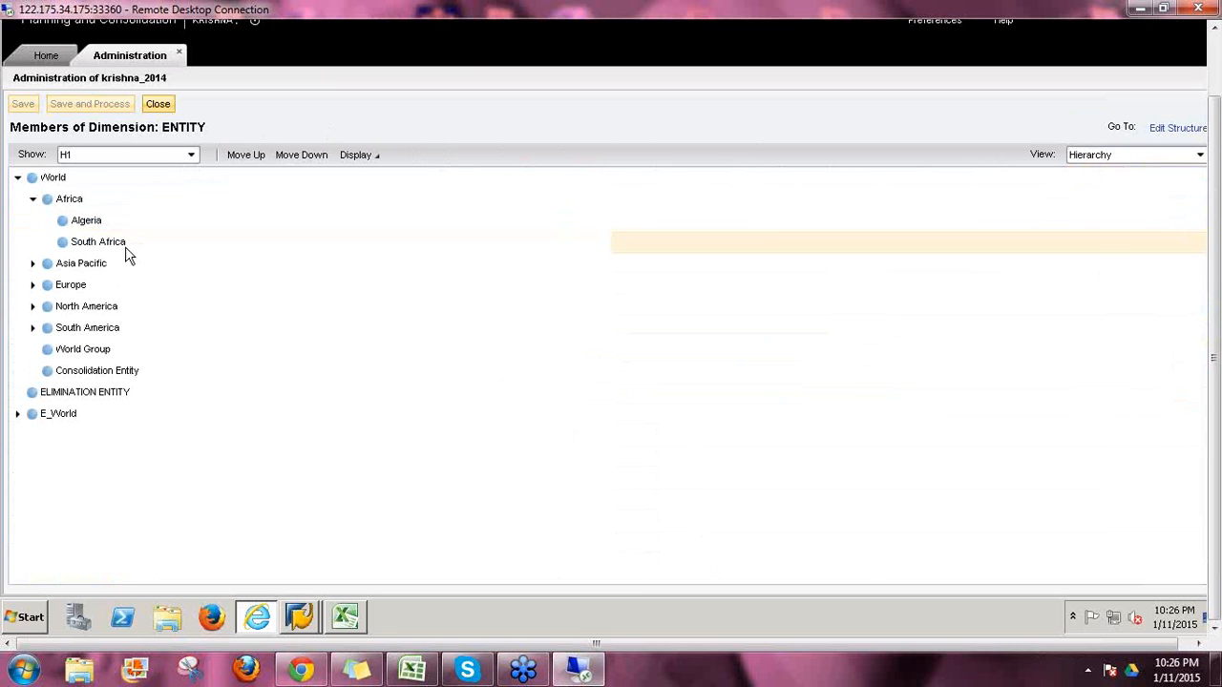
Step: Open the INPUTCURRENCY members to review currencies like AED and AFN, then close them
{"action": "left_click", "coordinate": [160, 106]}
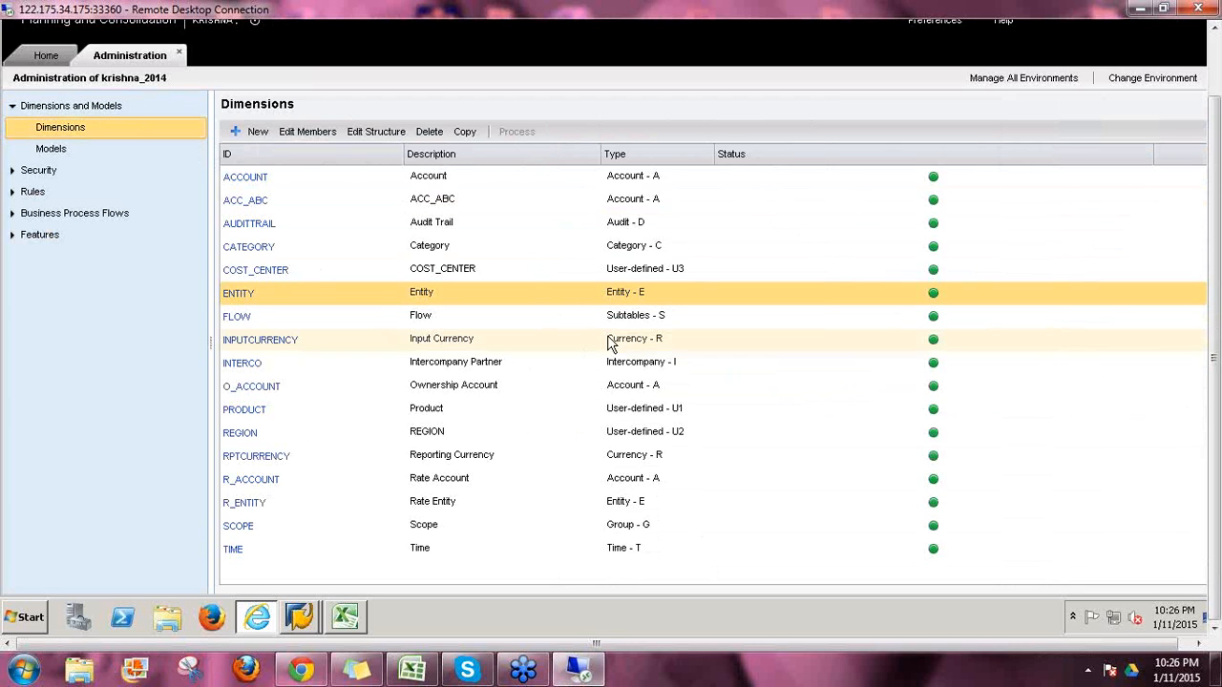
{"action": "left_click", "coordinate": [717, 320]}
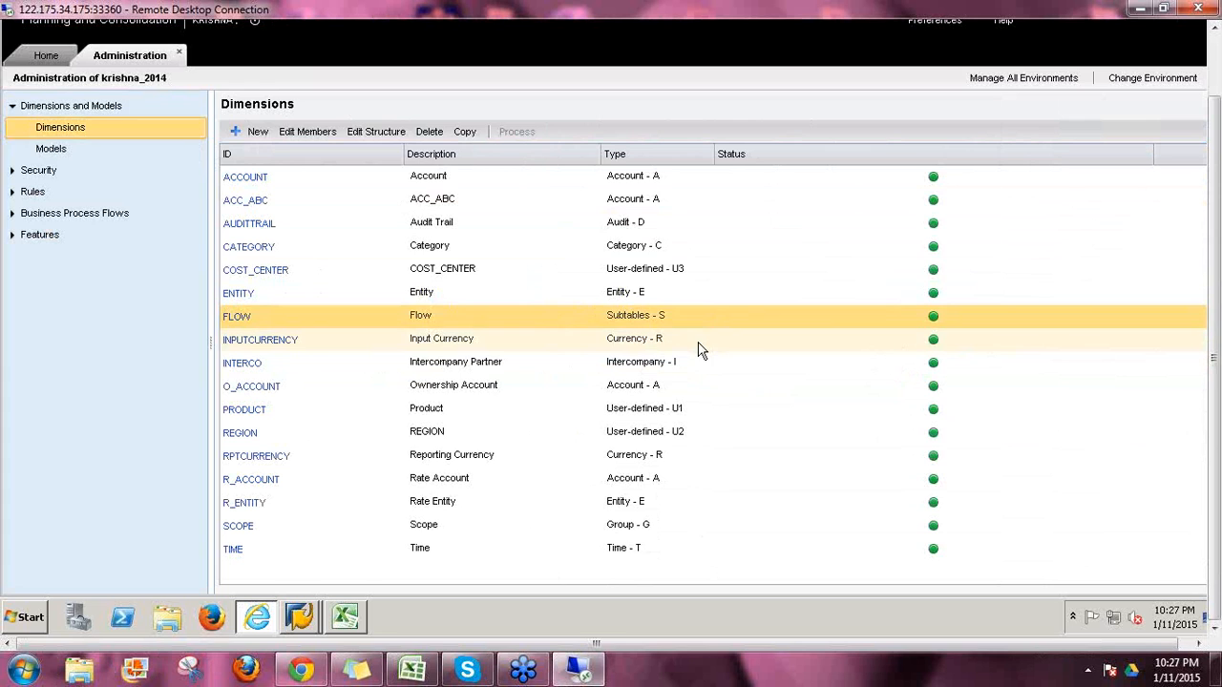
{"action": "left_click", "coordinate": [701, 349]}
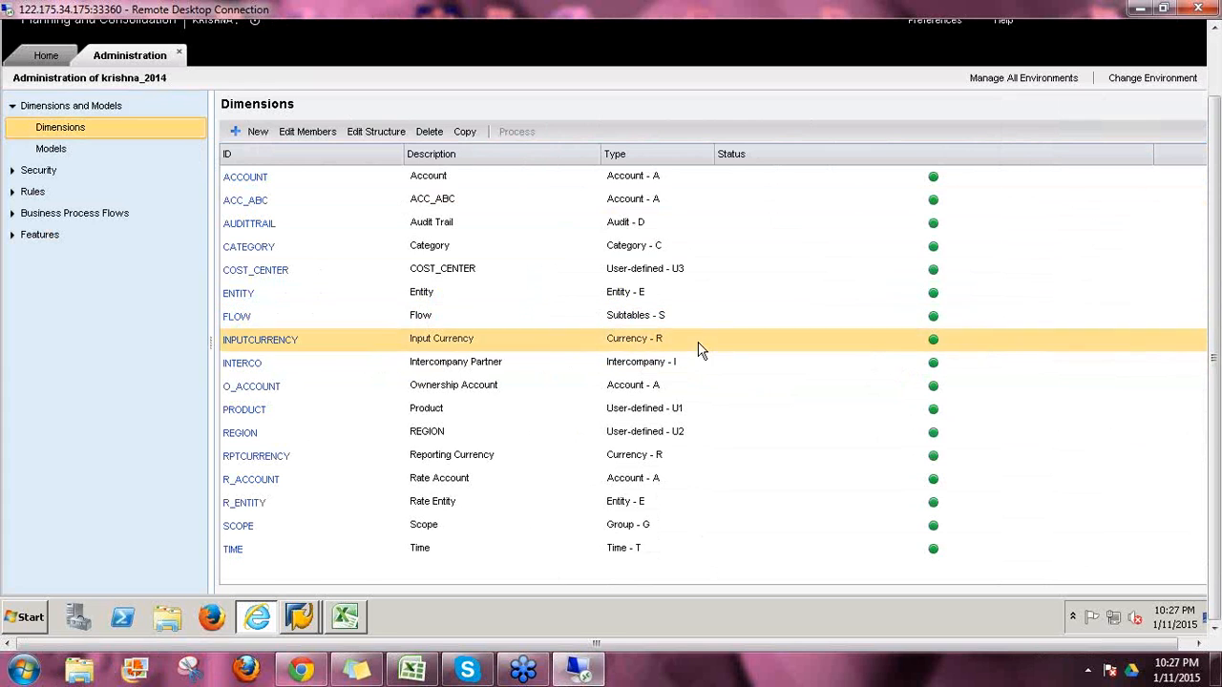
{"action": "left_click", "coordinate": [274, 344]}
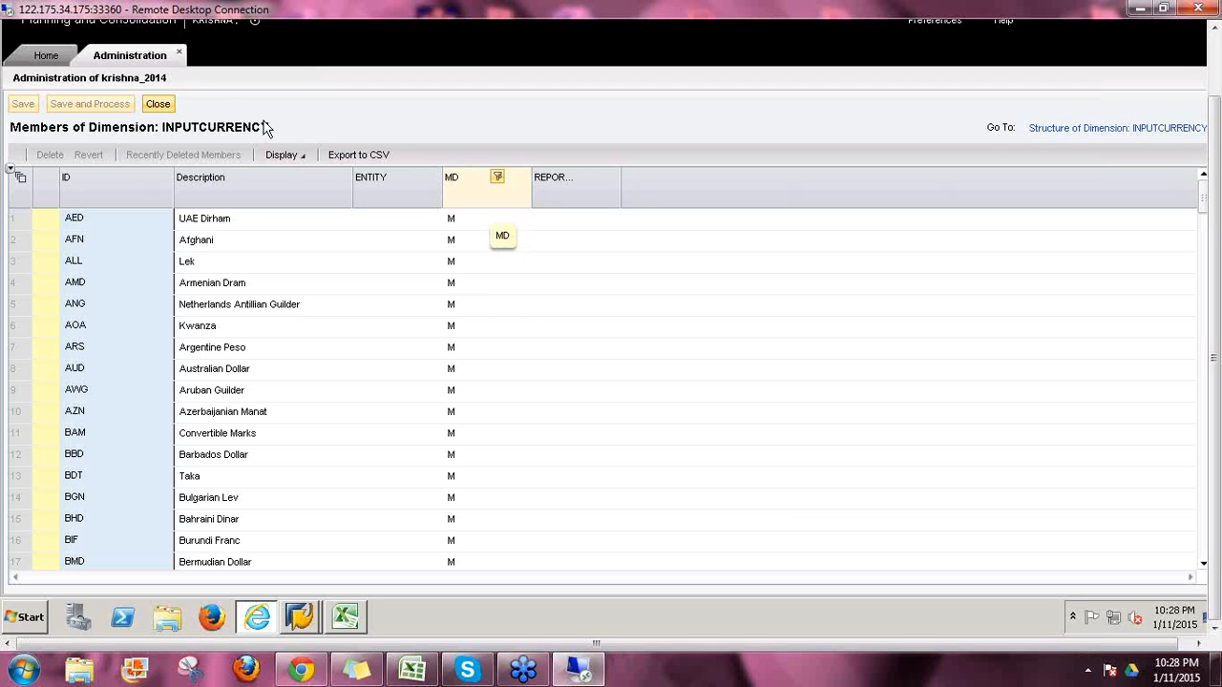
{"action": "left_click", "coordinate": [155, 107]}
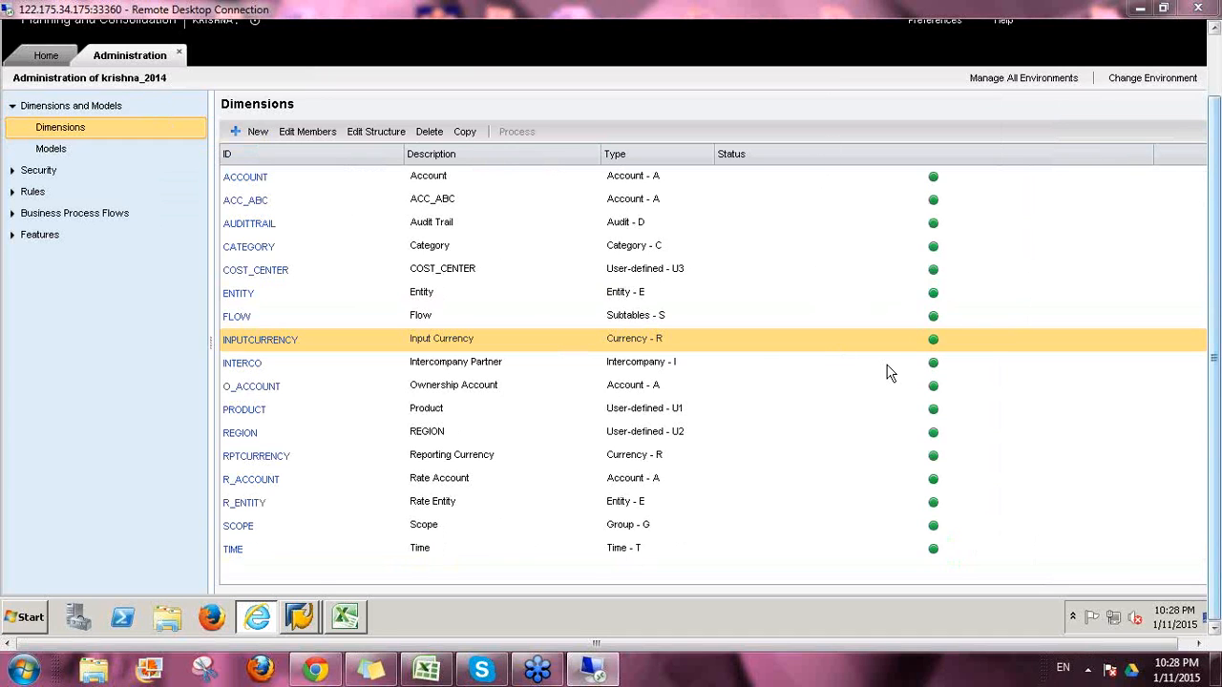
Step: Open the RPTCURRENCY members and review EUR, LC and USD, briefly visiting Home and returning
{"action": "left_click", "coordinate": [706, 375]}
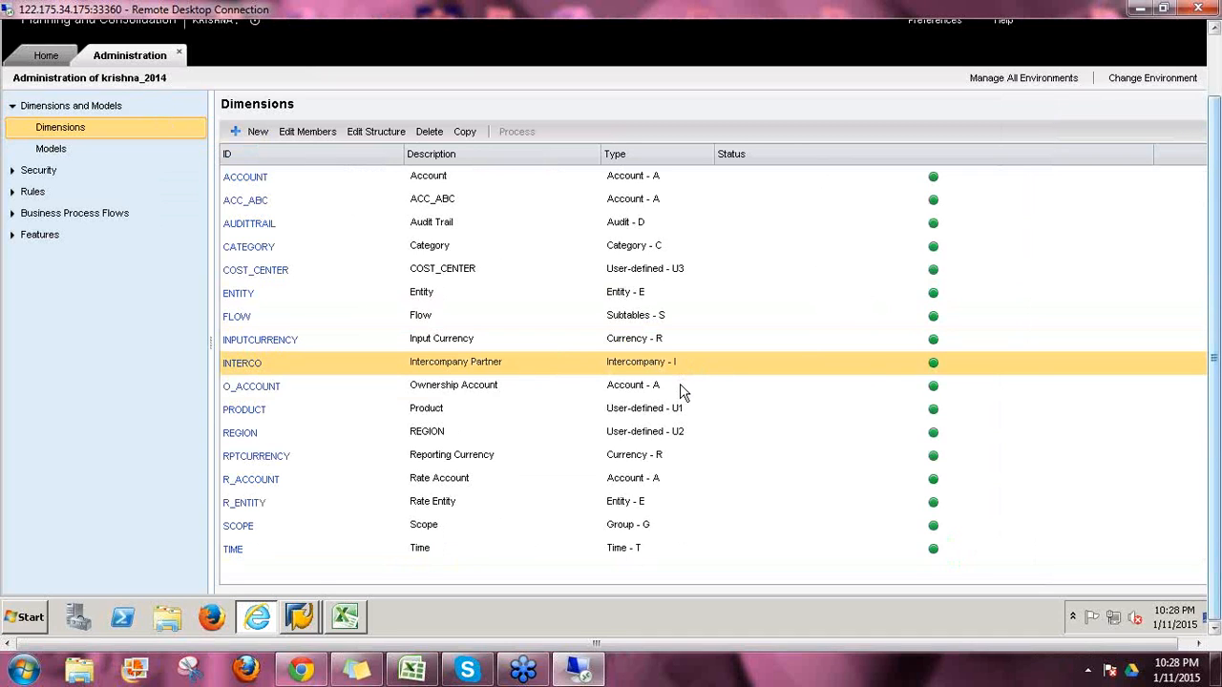
{"action": "left_click", "coordinate": [682, 392]}
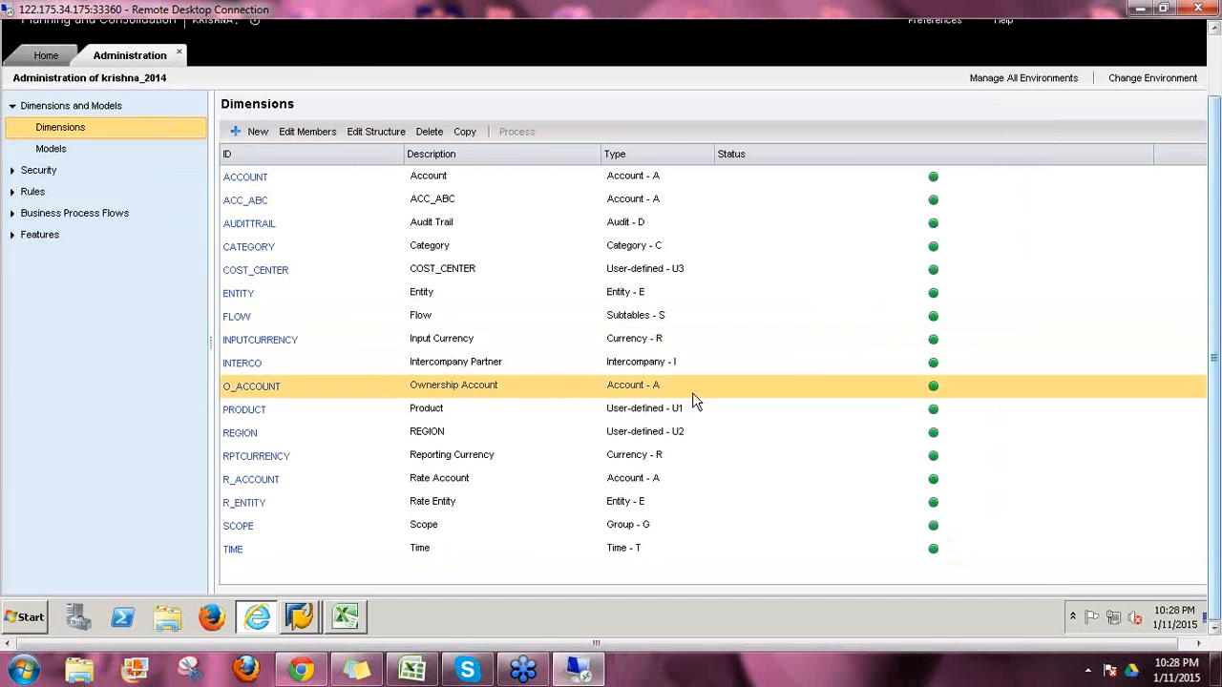
{"action": "left_click", "coordinate": [690, 463]}
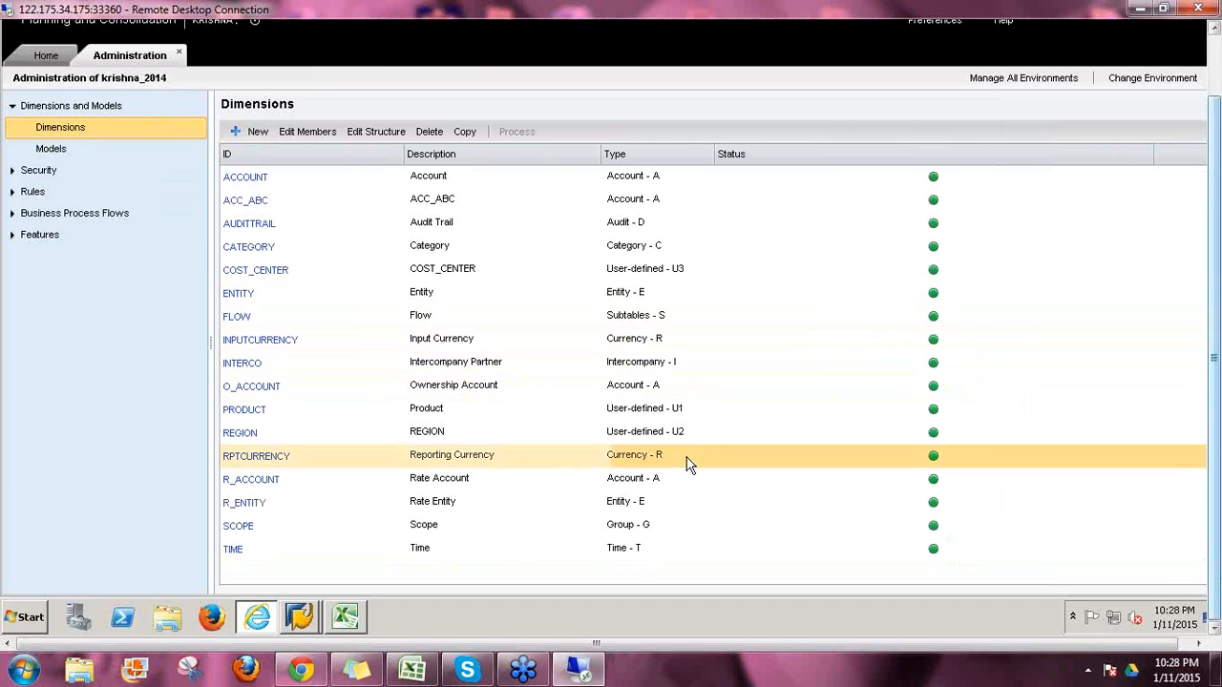
{"action": "left_click", "coordinate": [276, 467]}
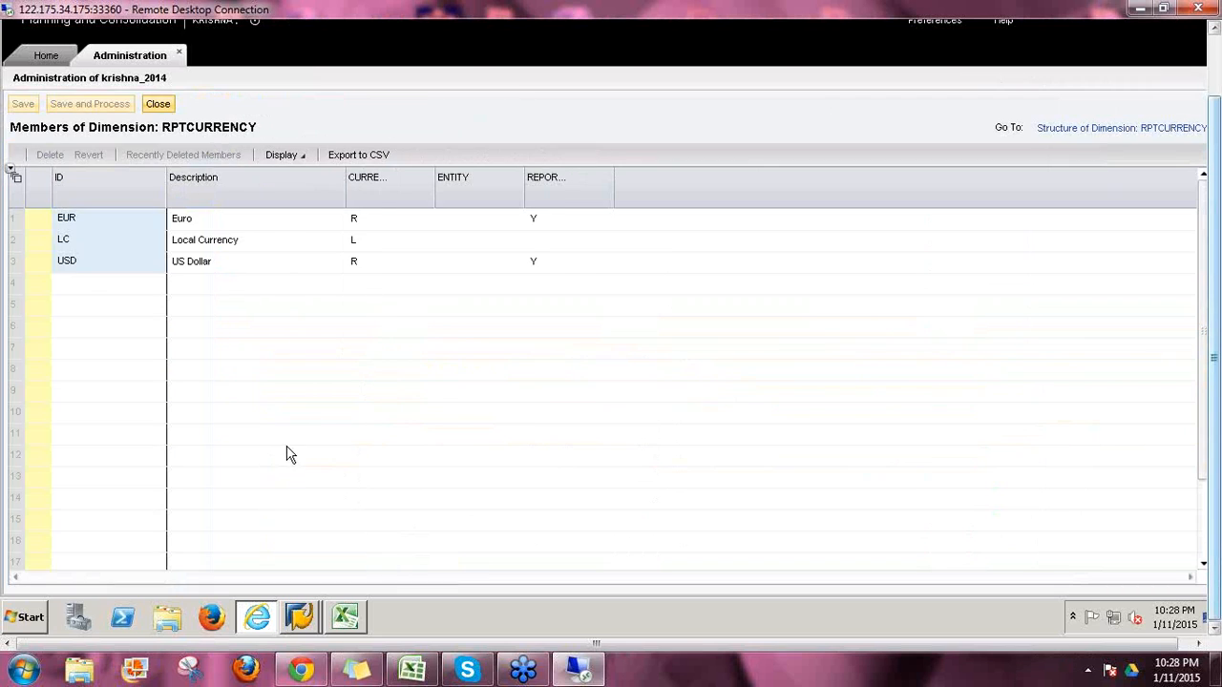
{"action": "left_click", "coordinate": [90, 224]}
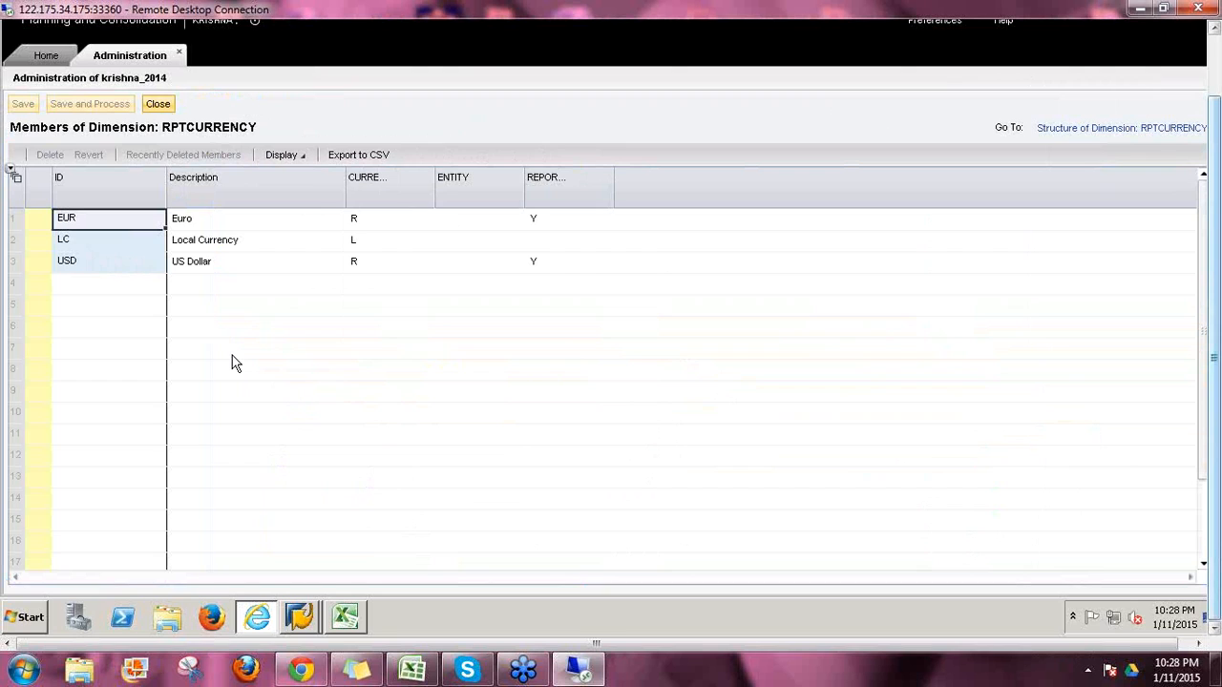
{"action": "left_click", "coordinate": [25, 242]}
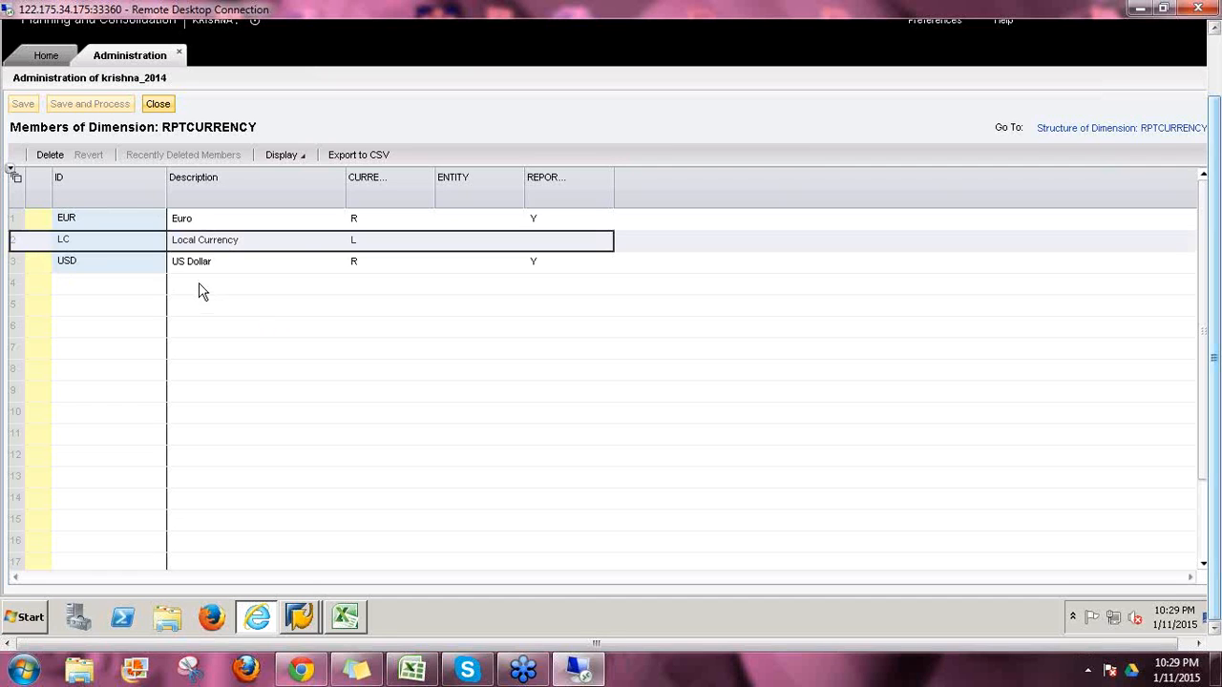
{"action": "left_click", "coordinate": [50, 57]}
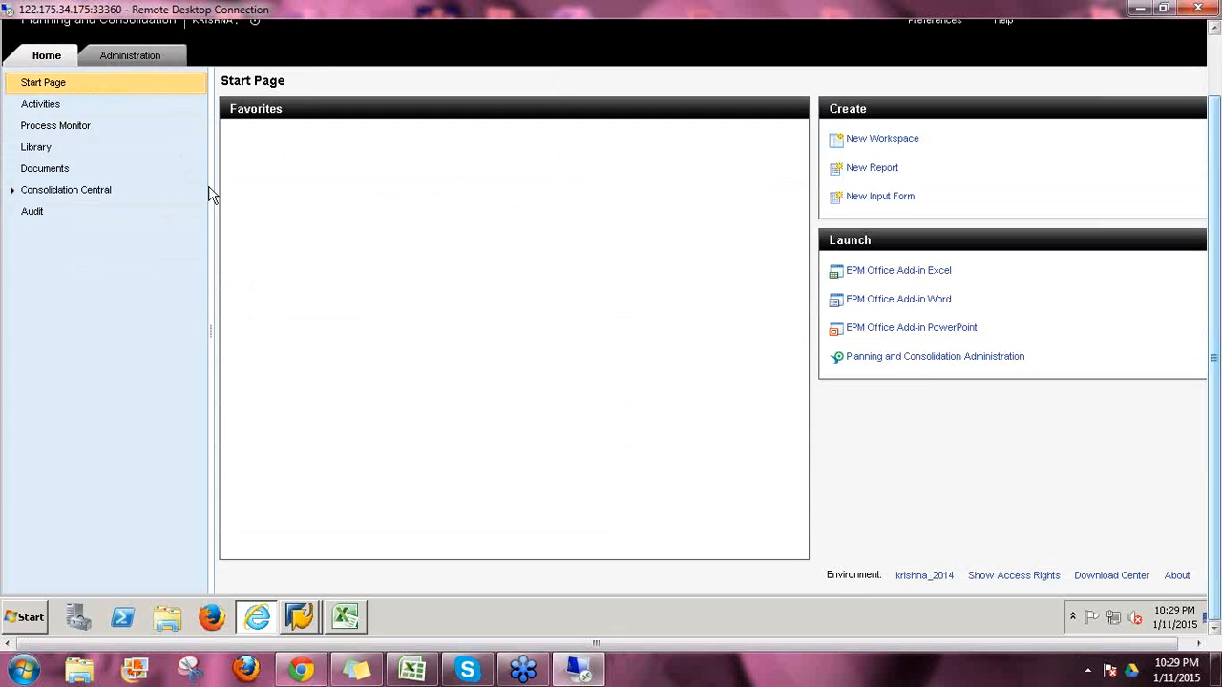
{"action": "left_click", "coordinate": [131, 58]}
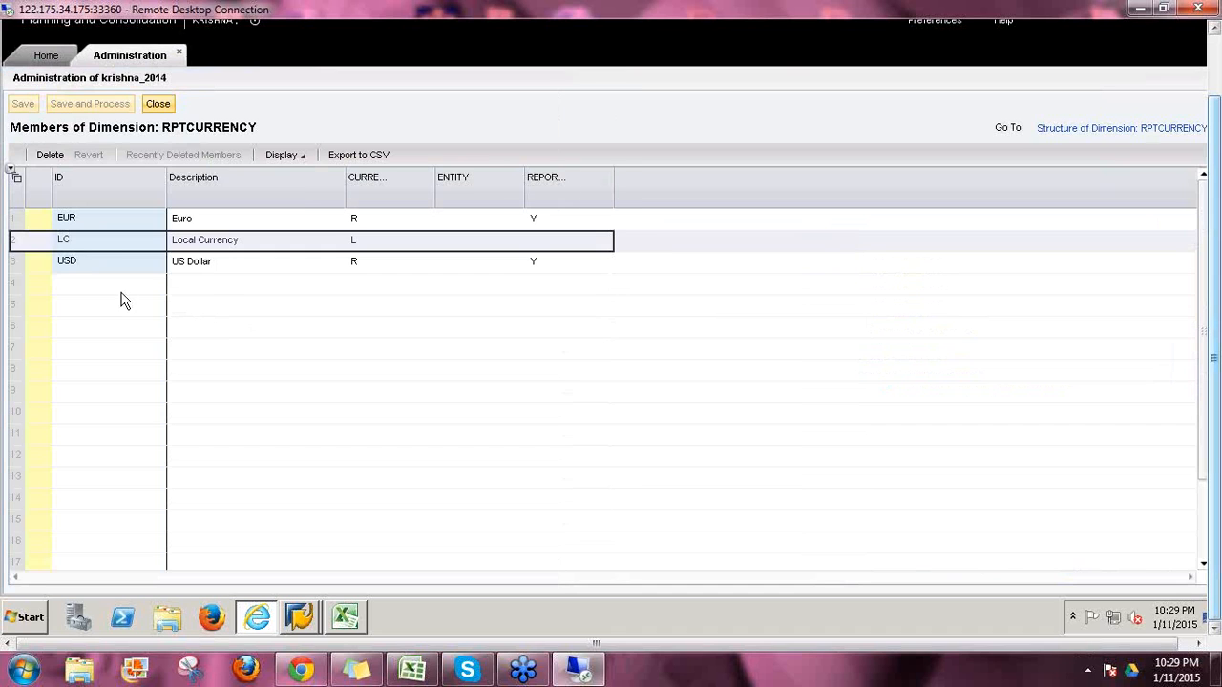
Step: Close the RPTCURRENCY grid and open the ENTITY members in List view
{"action": "left_click", "coordinate": [154, 103]}
{"action": "left_click", "coordinate": [239, 298]}
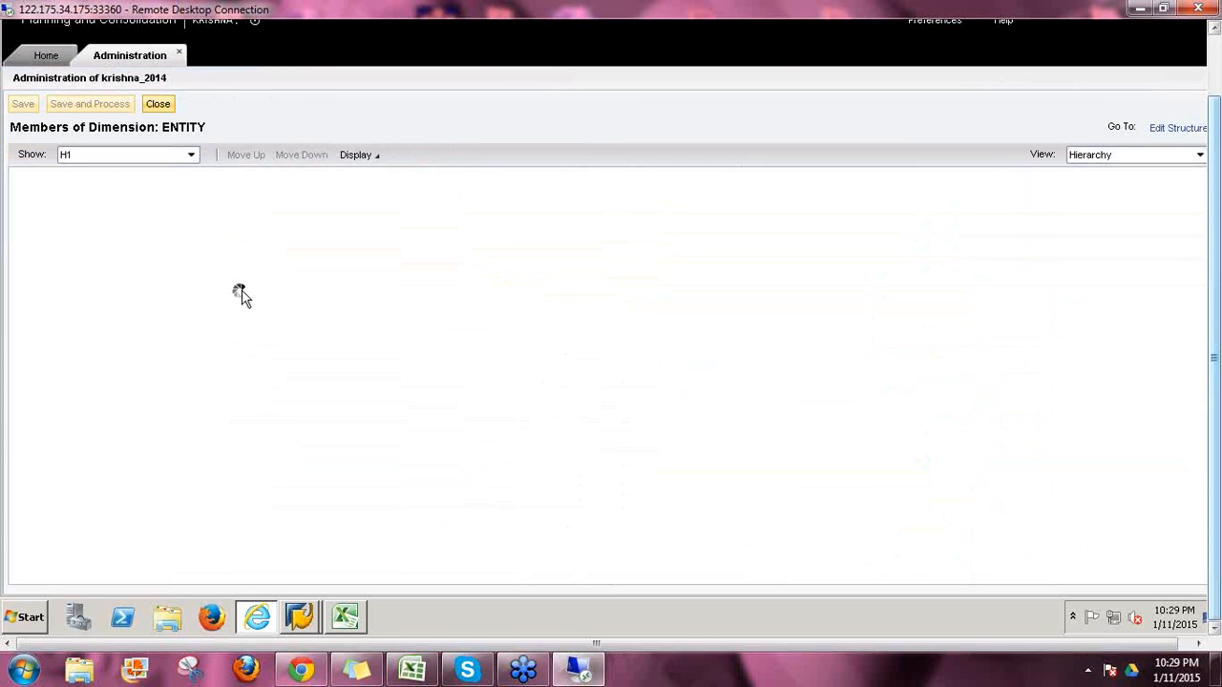
{"action": "left_click", "coordinate": [1103, 159]}
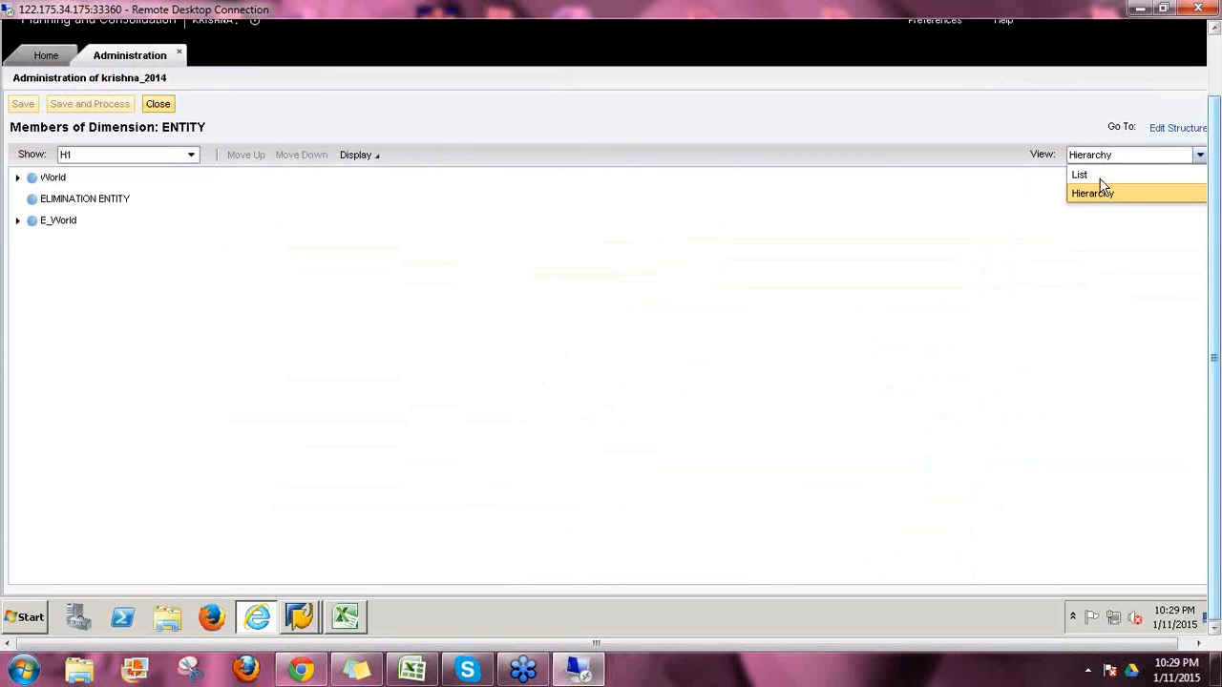
{"action": "left_click", "coordinate": [1103, 176]}
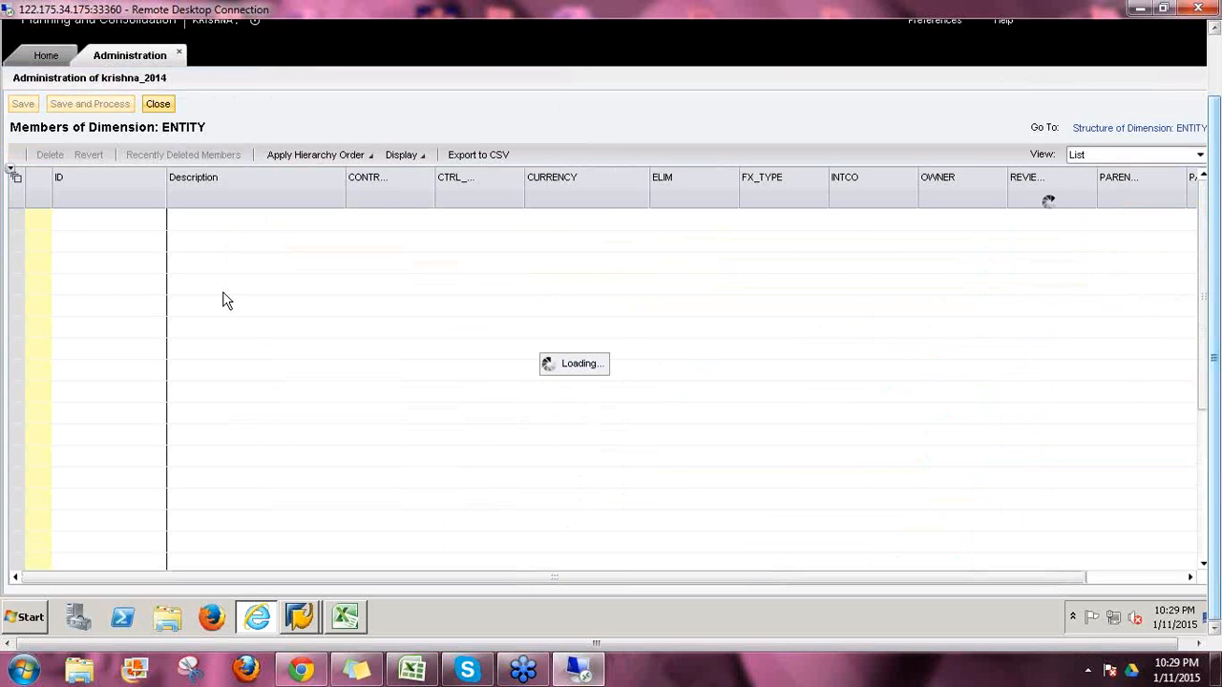
Step: Check the AU entity's currency AUD and CA's currency CAD
{"action": "left_click", "coordinate": [80, 288]}
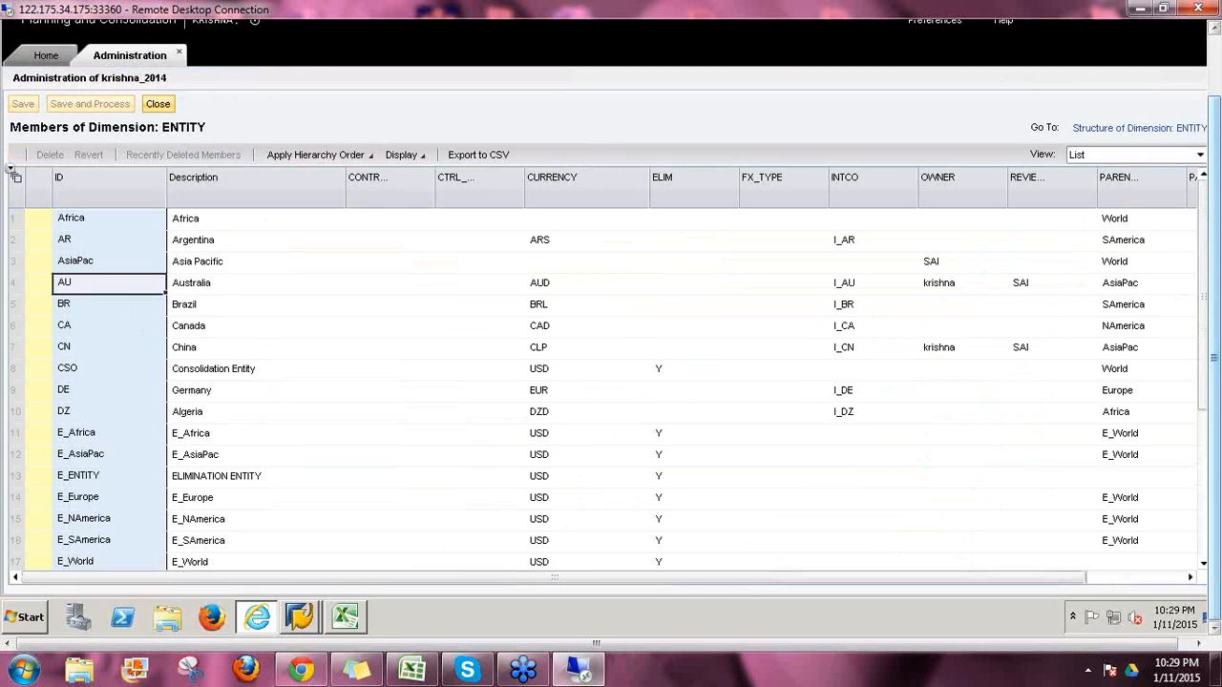
{"action": "left_click", "coordinate": [546, 290]}
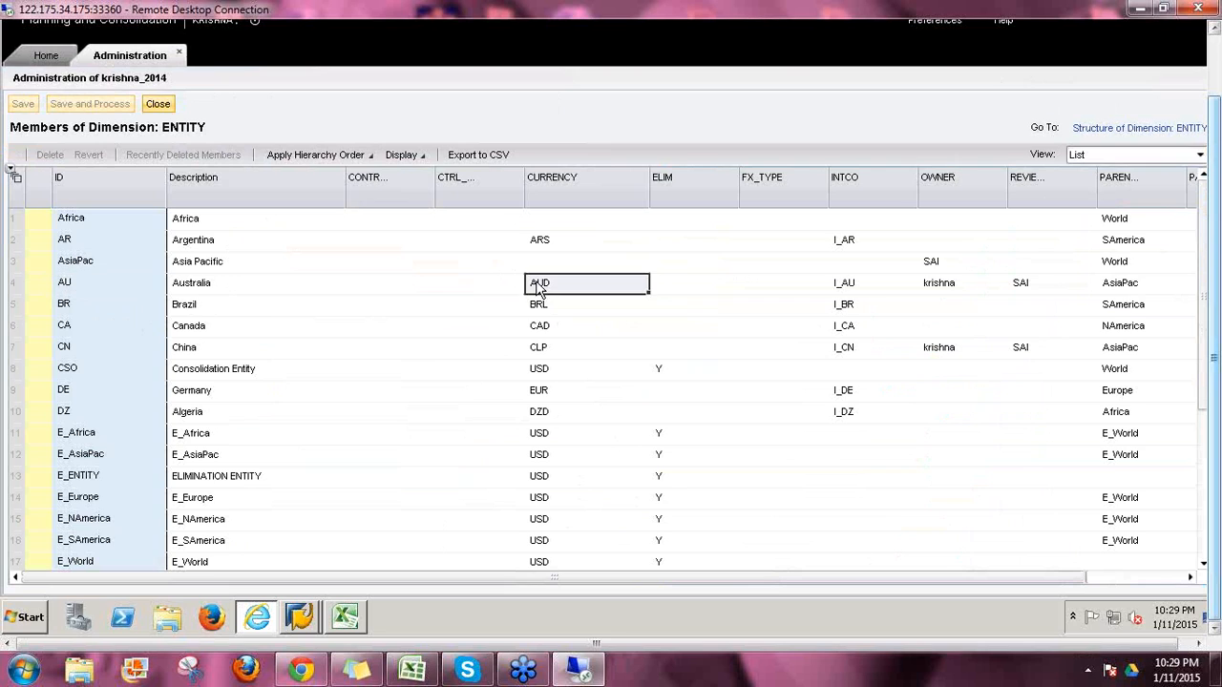
{"action": "left_click", "coordinate": [74, 329]}
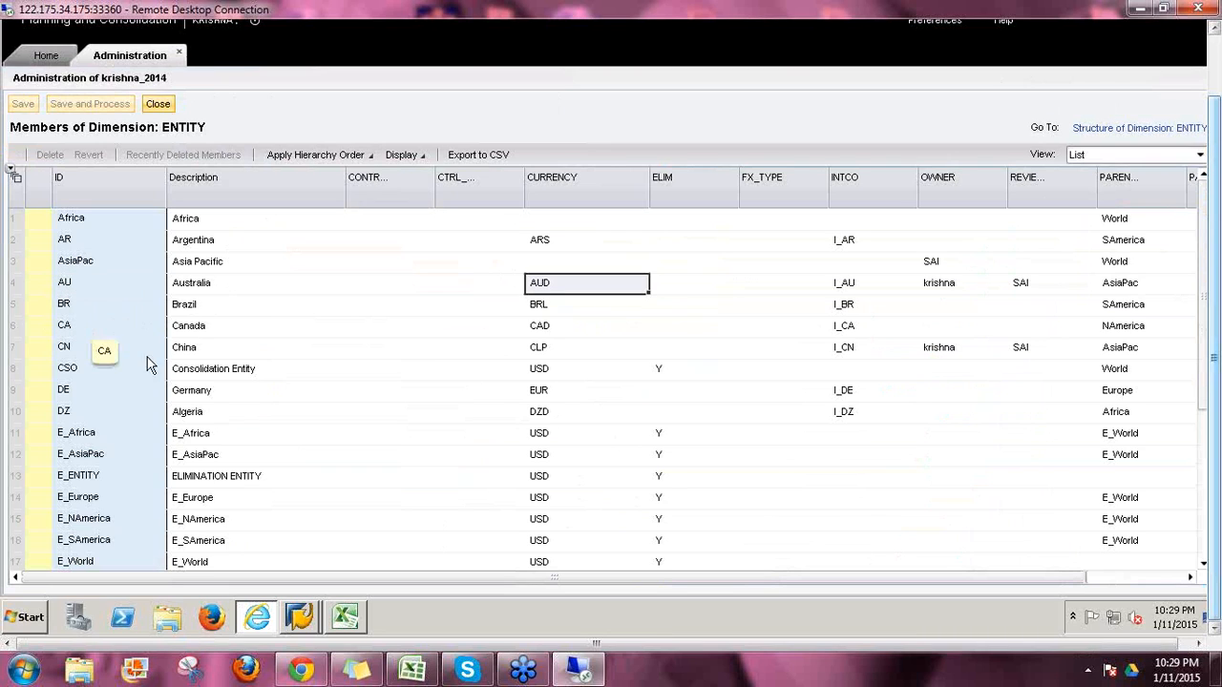
{"action": "left_click", "coordinate": [543, 329]}
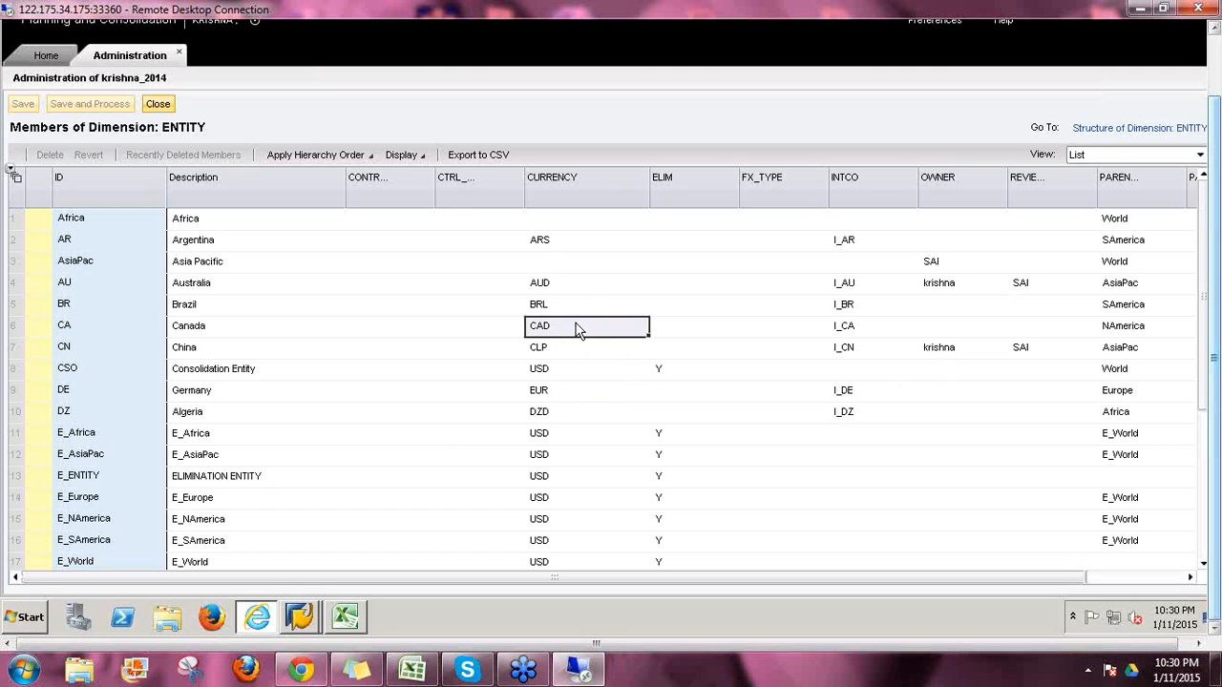
{"action": "left_click", "coordinate": [74, 286]}
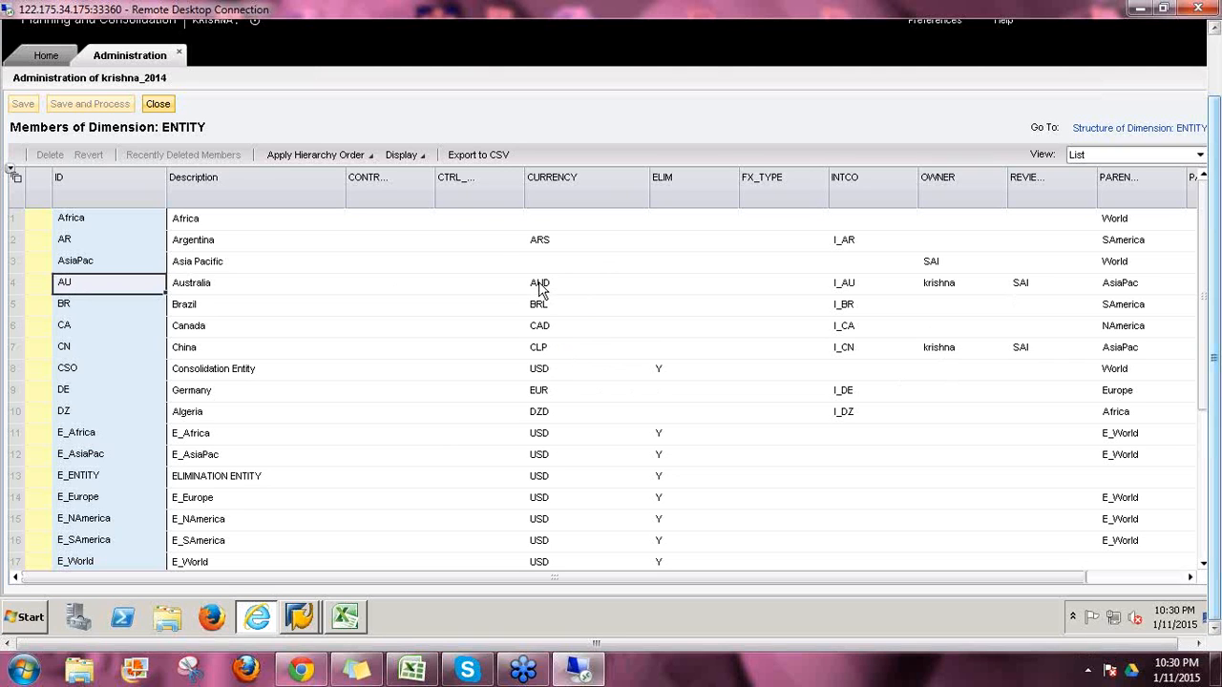
Step: Close ENTITY, open the ACCOUNT members, inspect BS000's rate type CLO, then close them
{"action": "left_click", "coordinate": [158, 105]}
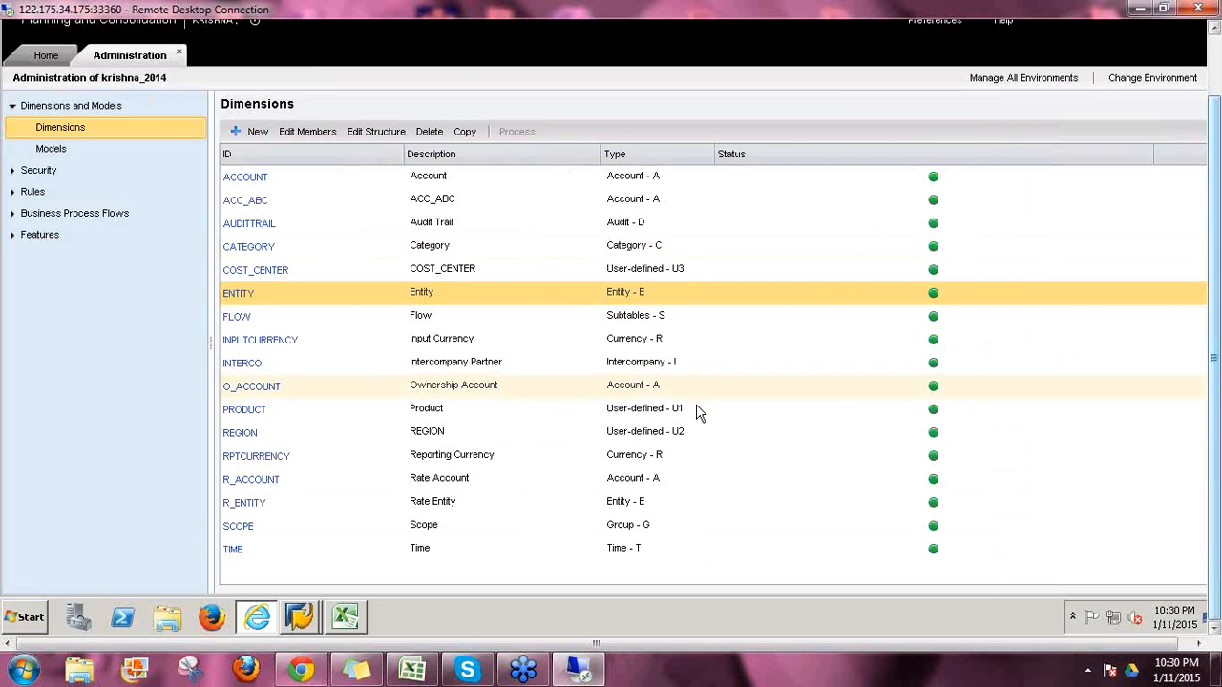
{"action": "left_click", "coordinate": [678, 455]}
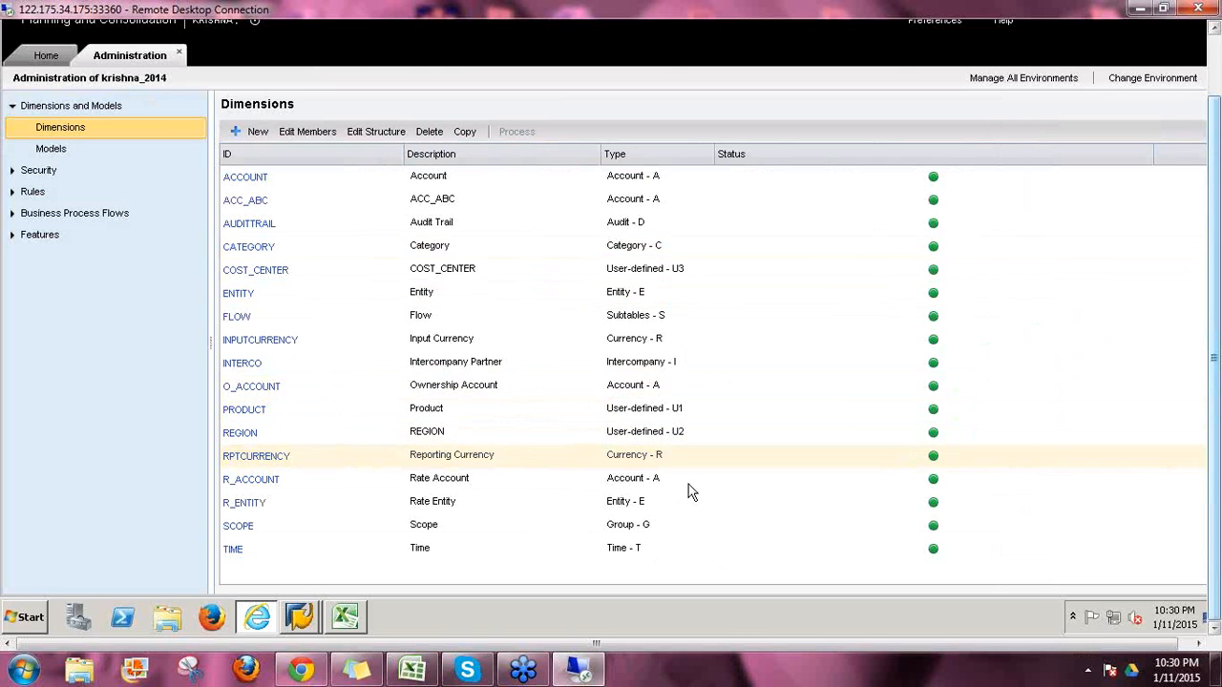
{"action": "left_click", "coordinate": [674, 477]}
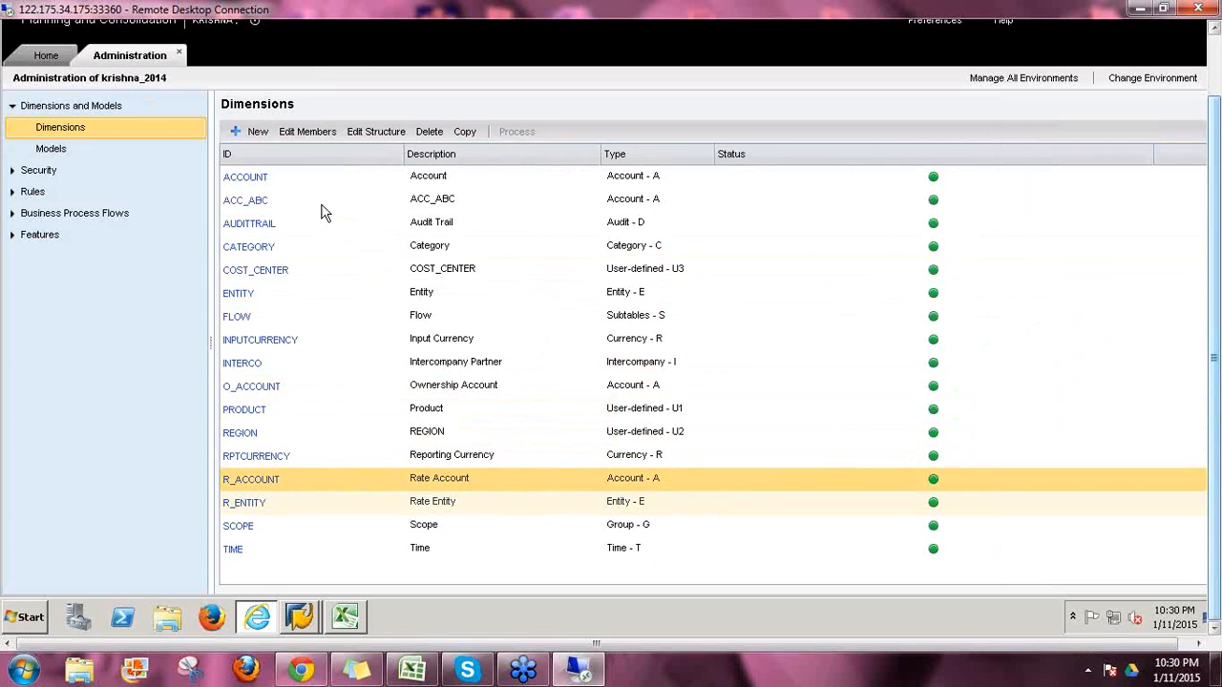
{"action": "left_click", "coordinate": [250, 178]}
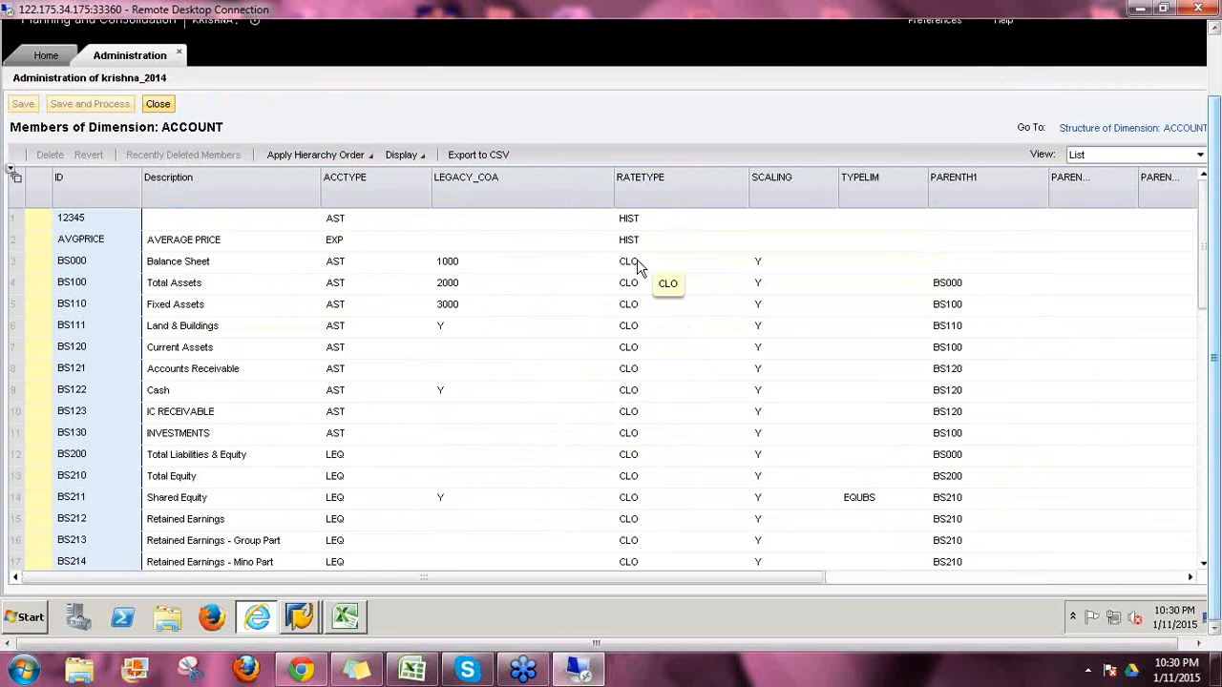
{"action": "left_click", "coordinate": [638, 262]}
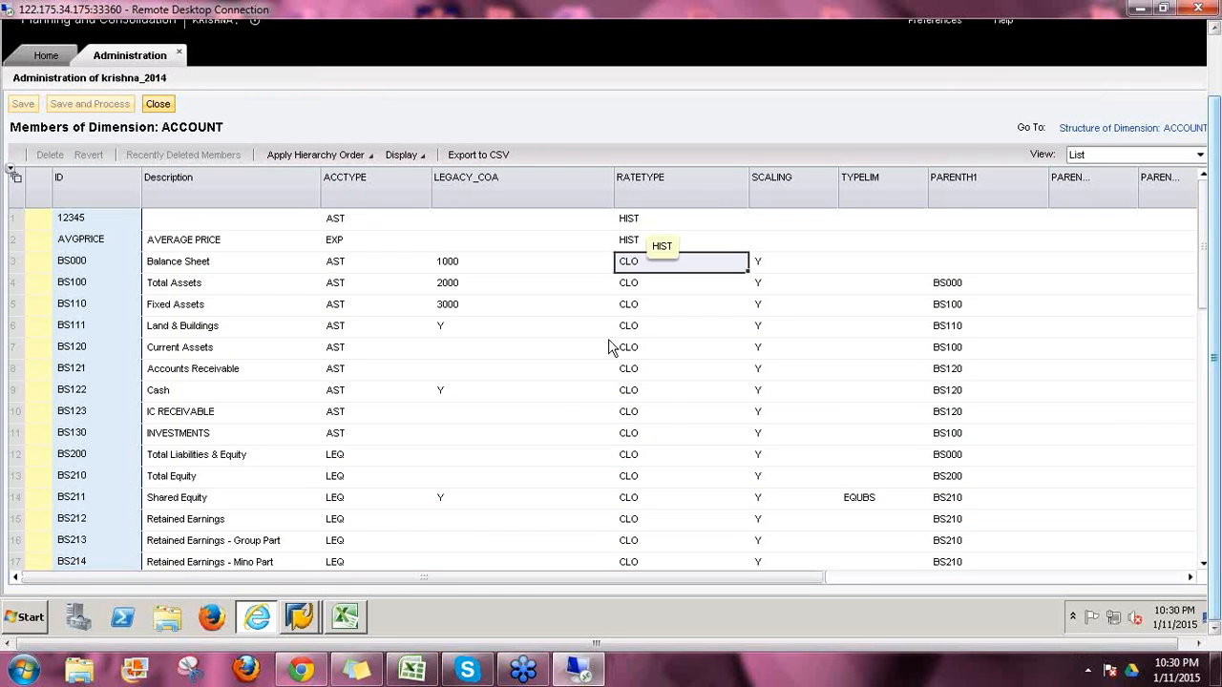
{"action": "left_click", "coordinate": [157, 104]}
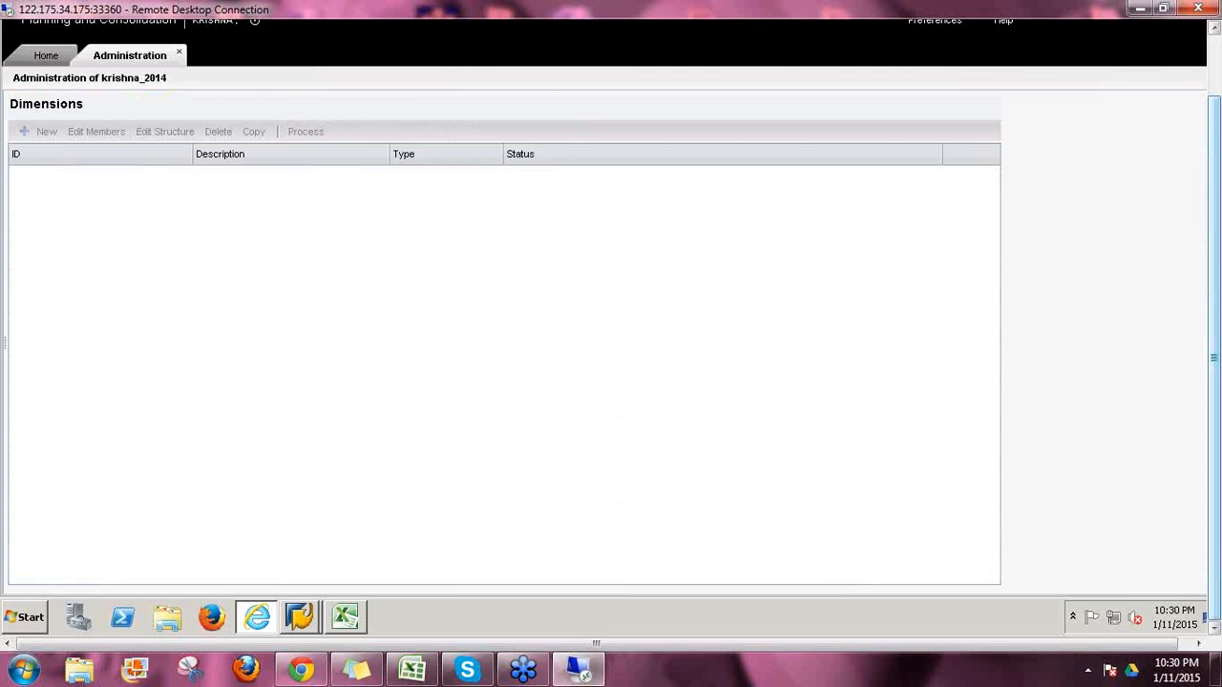
Step: Open the R_ACCOUNT members, step through AVG, CLO, END and HIST, then close them
{"action": "left_click", "coordinate": [251, 487]}
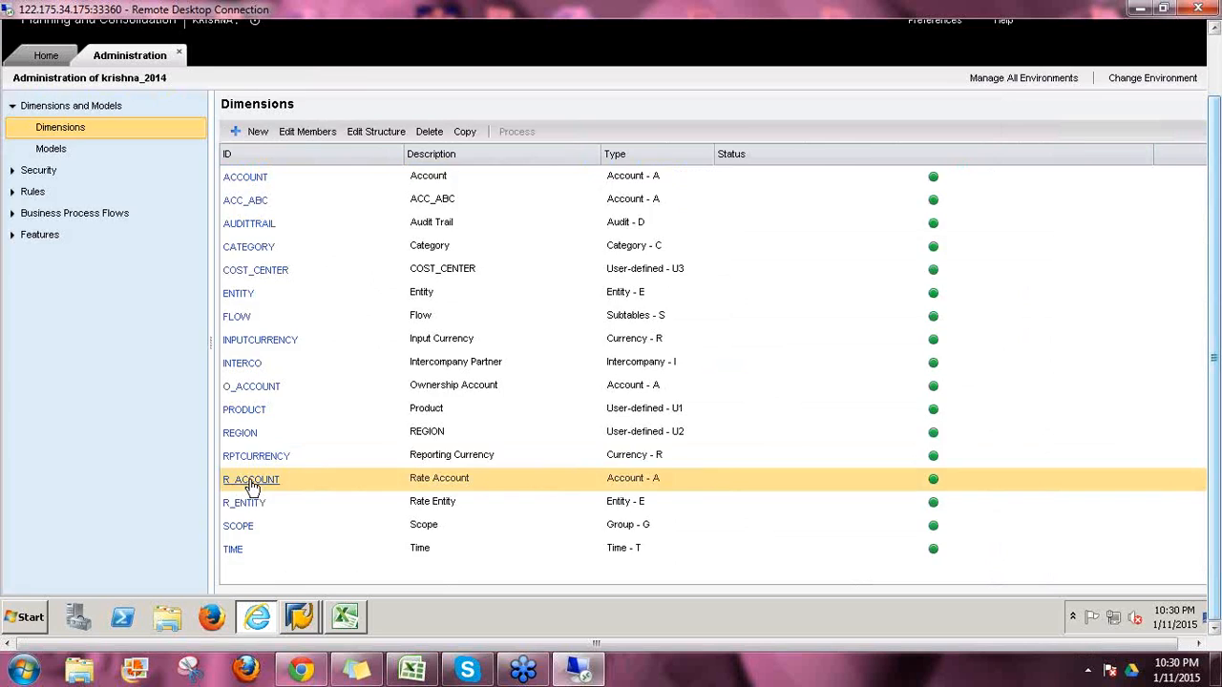
{"action": "left_click", "coordinate": [248, 480]}
{"action": "left_click", "coordinate": [95, 218]}
{"action": "left_click", "coordinate": [92, 243]}
{"action": "left_click", "coordinate": [82, 260]}
{"action": "left_click", "coordinate": [85, 281]}
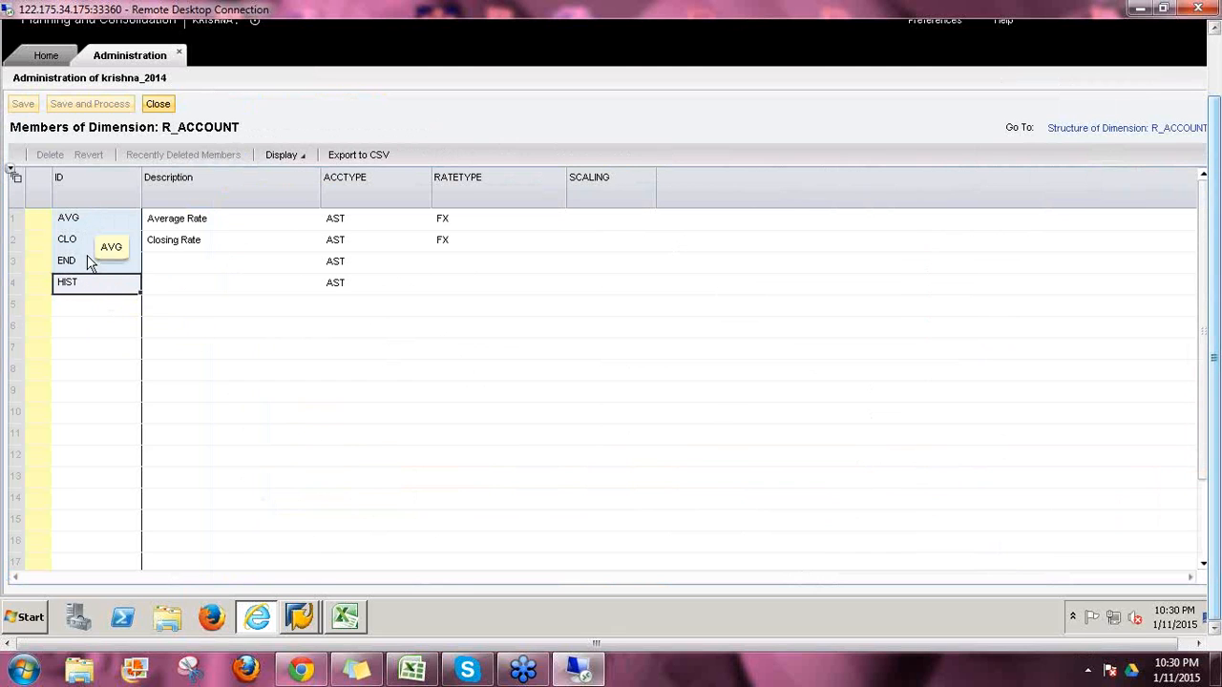
{"action": "left_click", "coordinate": [158, 104]}
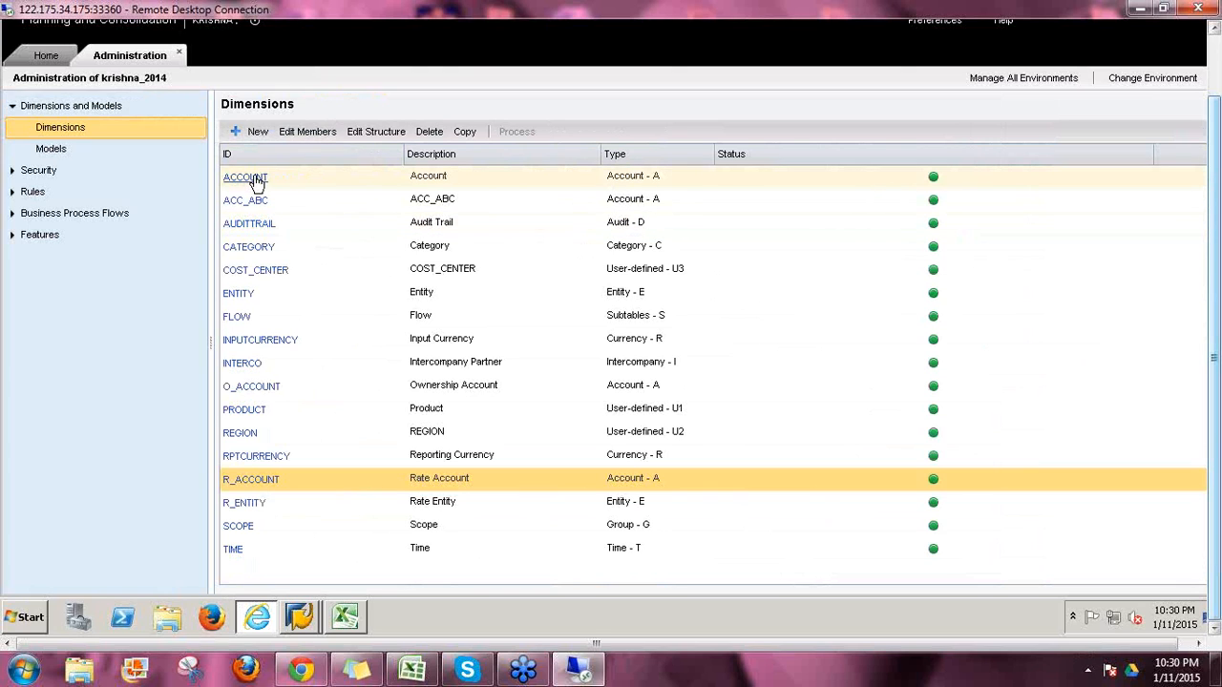
Step: Open the R_ENTITY members, review its single Global member, and close the grid
{"action": "left_click", "coordinate": [293, 483]}
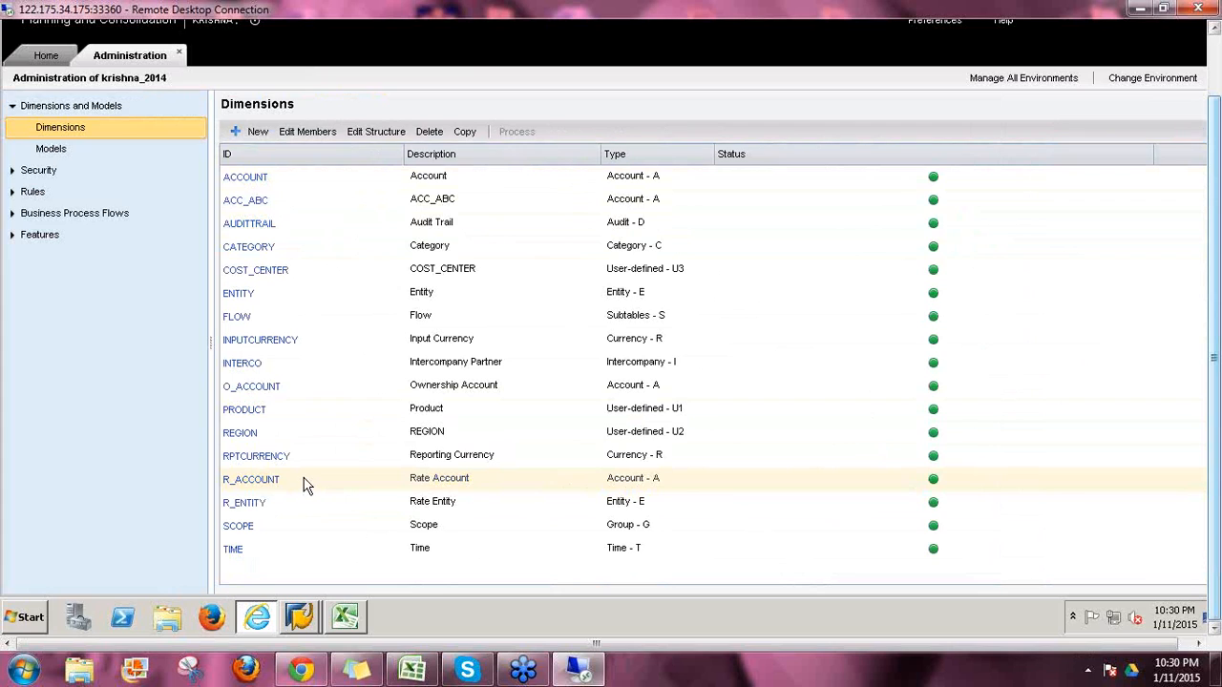
{"action": "left_click", "coordinate": [267, 478]}
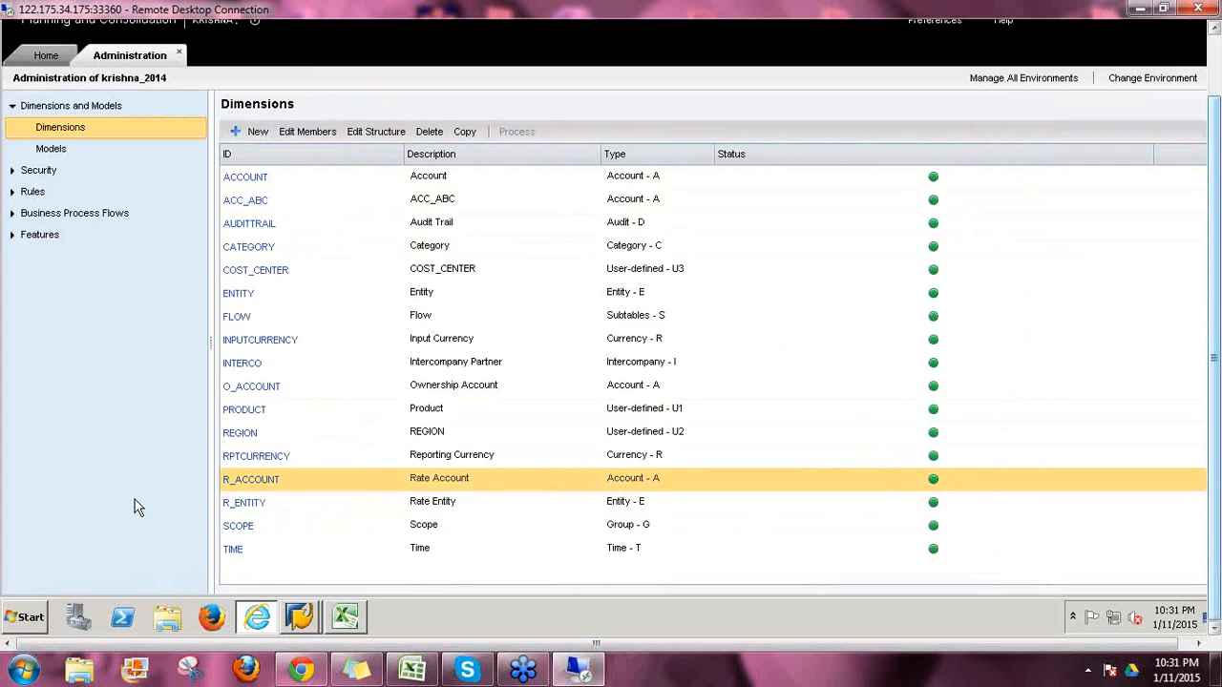
{"action": "left_click", "coordinate": [269, 511]}
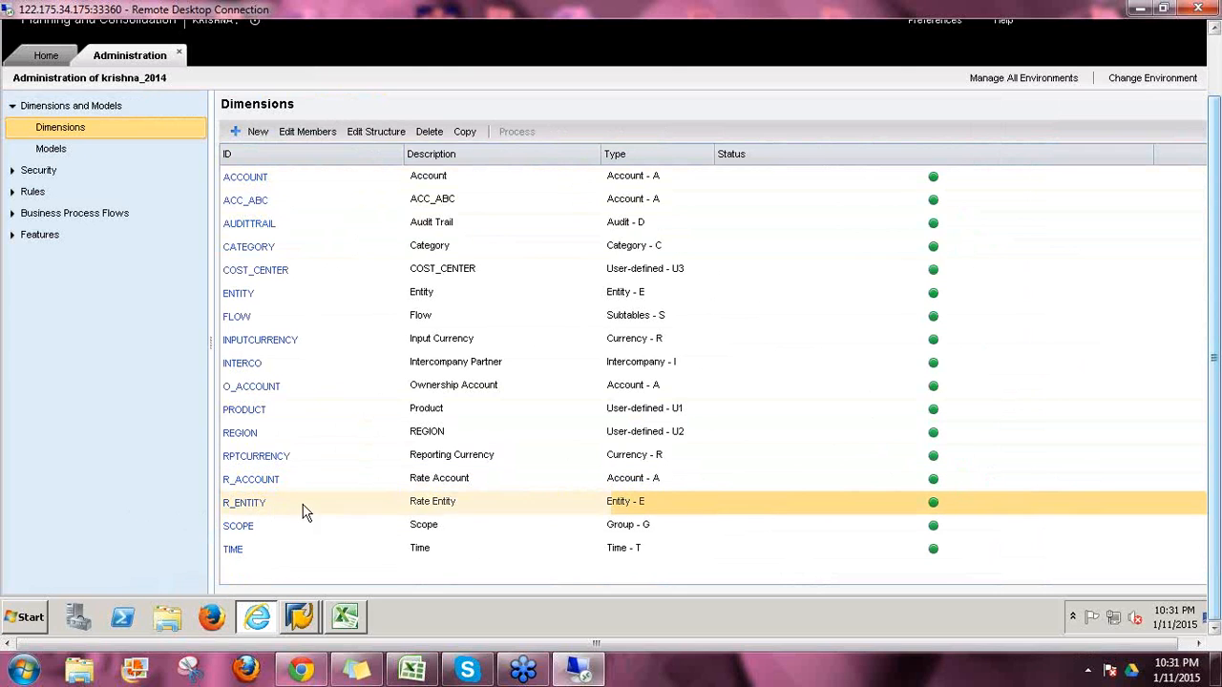
{"action": "left_click", "coordinate": [253, 508]}
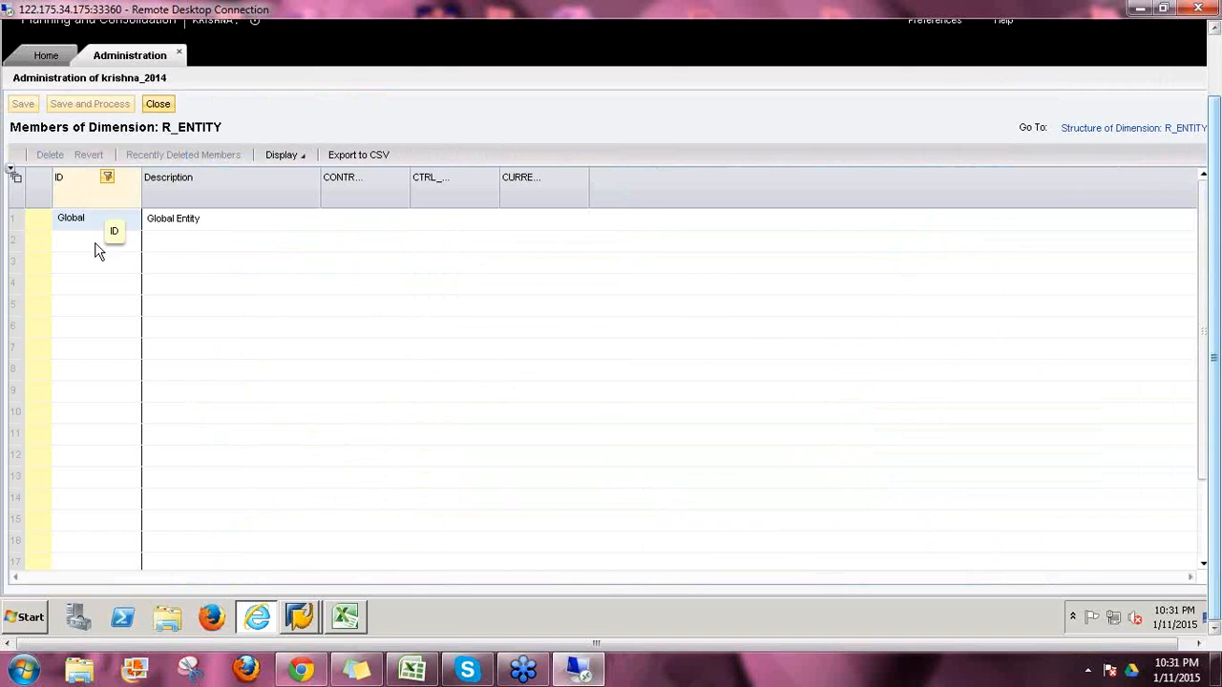
{"action": "left_click", "coordinate": [90, 223]}
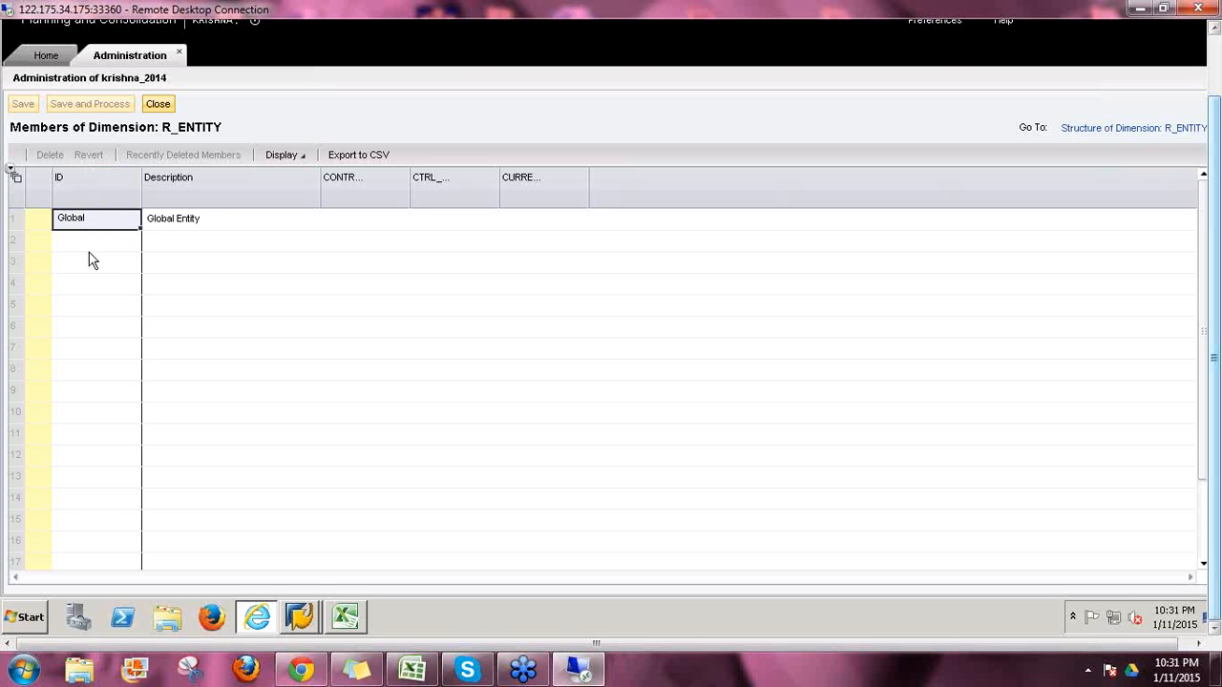
{"action": "left_click", "coordinate": [122, 250]}
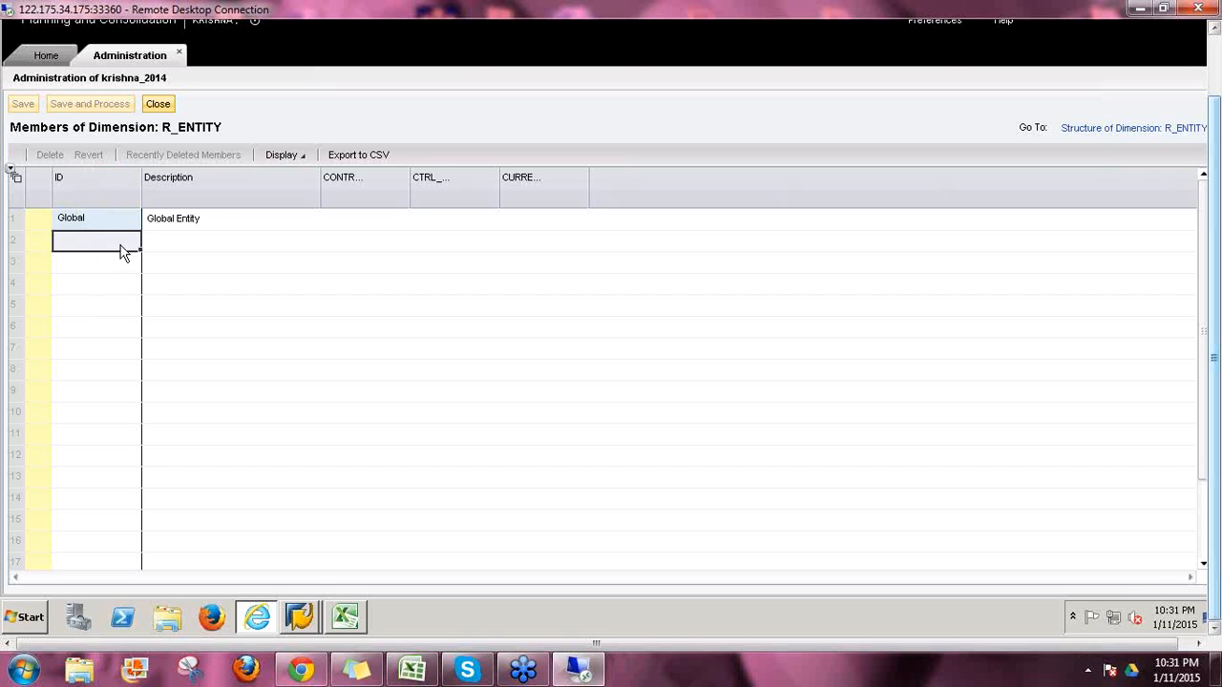
{"action": "left_click", "coordinate": [160, 103]}
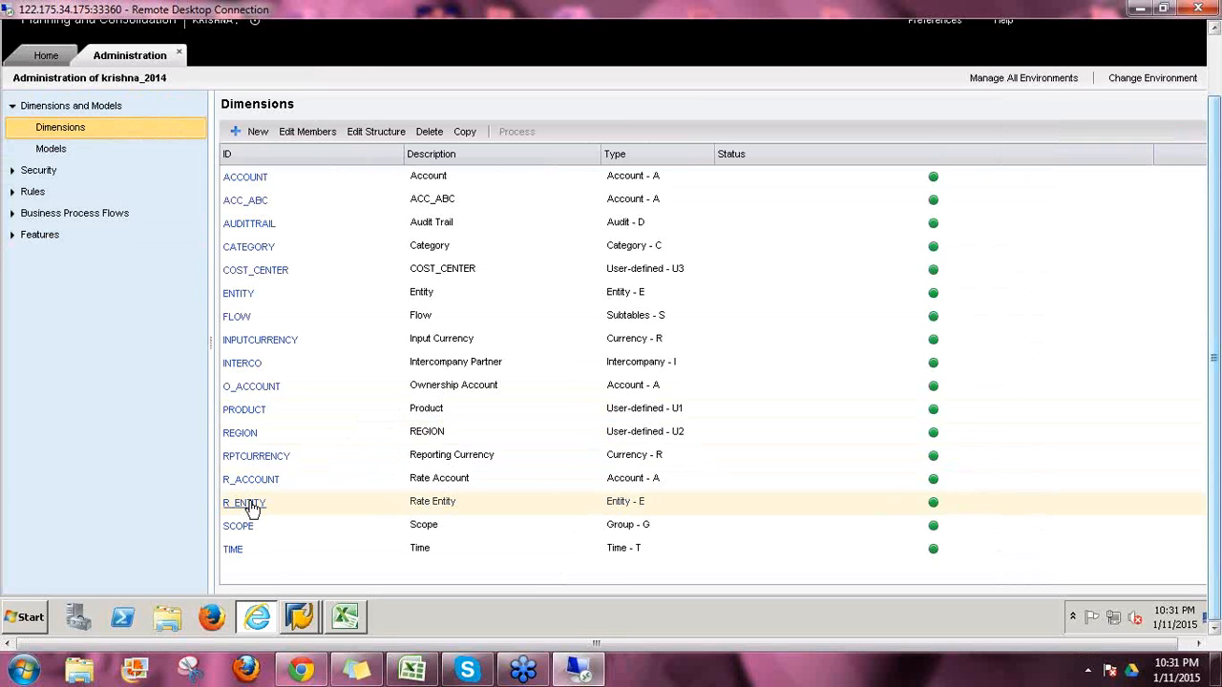
Step: Open the TIME members and scan 2006.01 through 2006.12, 2006.Q1 and 2006.TOTAL
{"action": "left_click", "coordinate": [280, 504]}
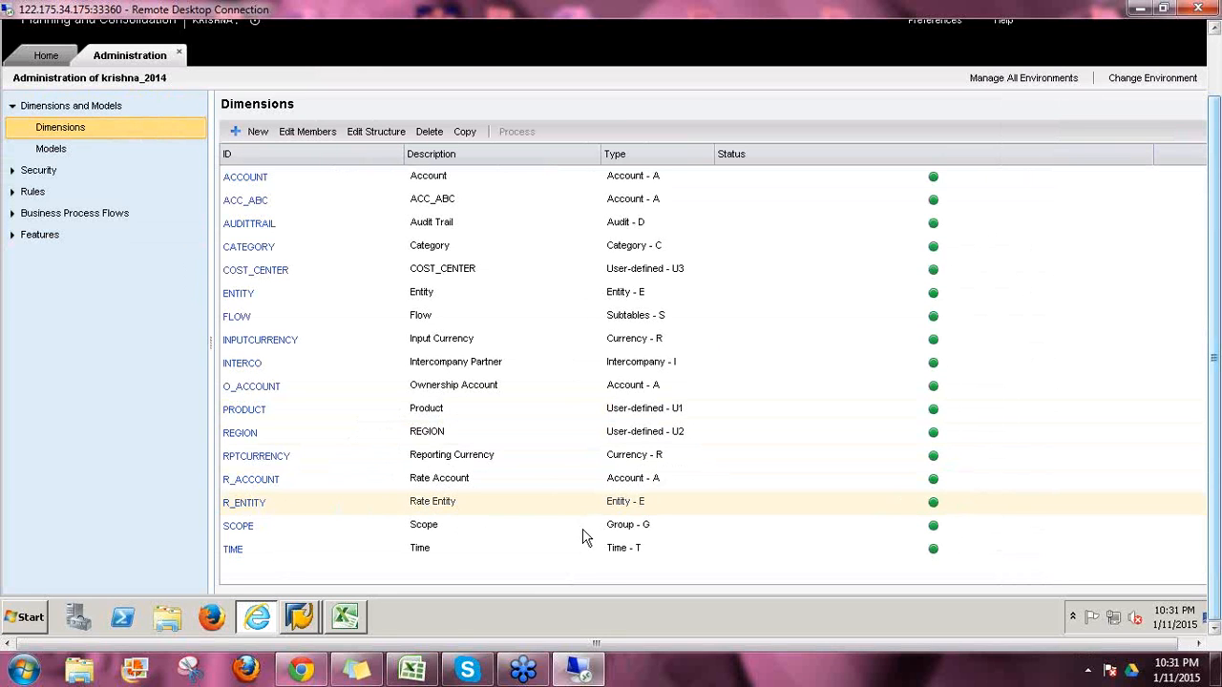
{"action": "left_click", "coordinate": [671, 526]}
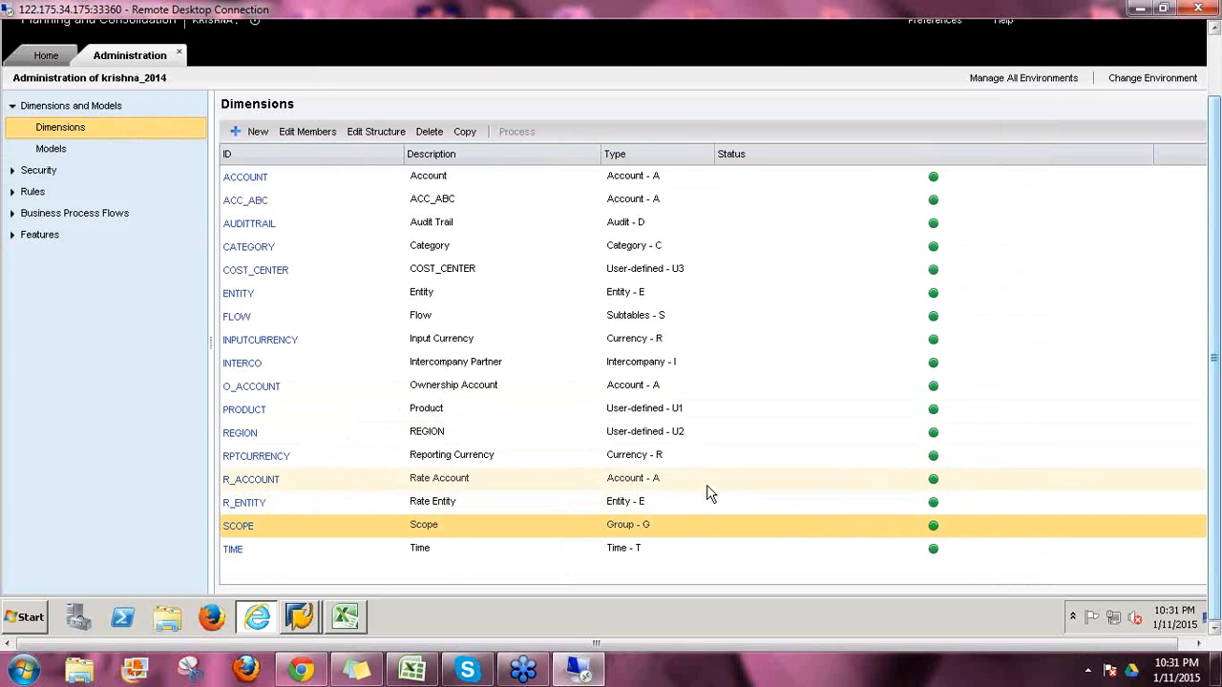
{"action": "left_click", "coordinate": [655, 548]}
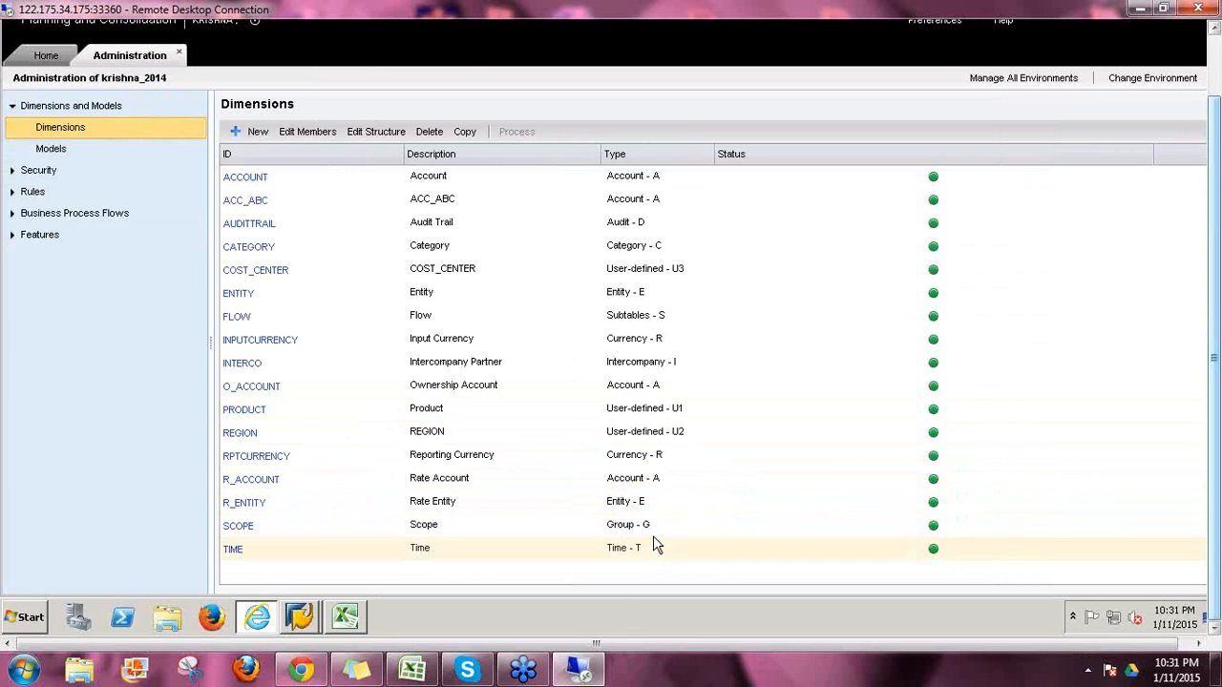
{"action": "left_click", "coordinate": [235, 554]}
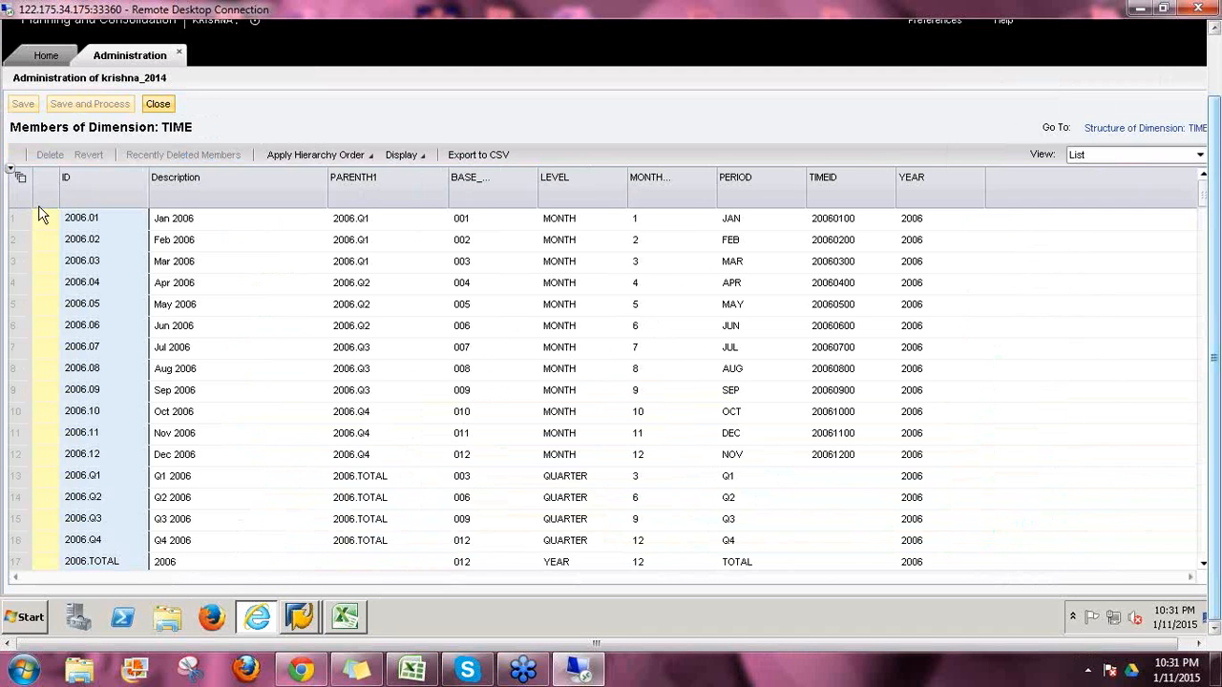
{"action": "left_click", "coordinate": [75, 225]}
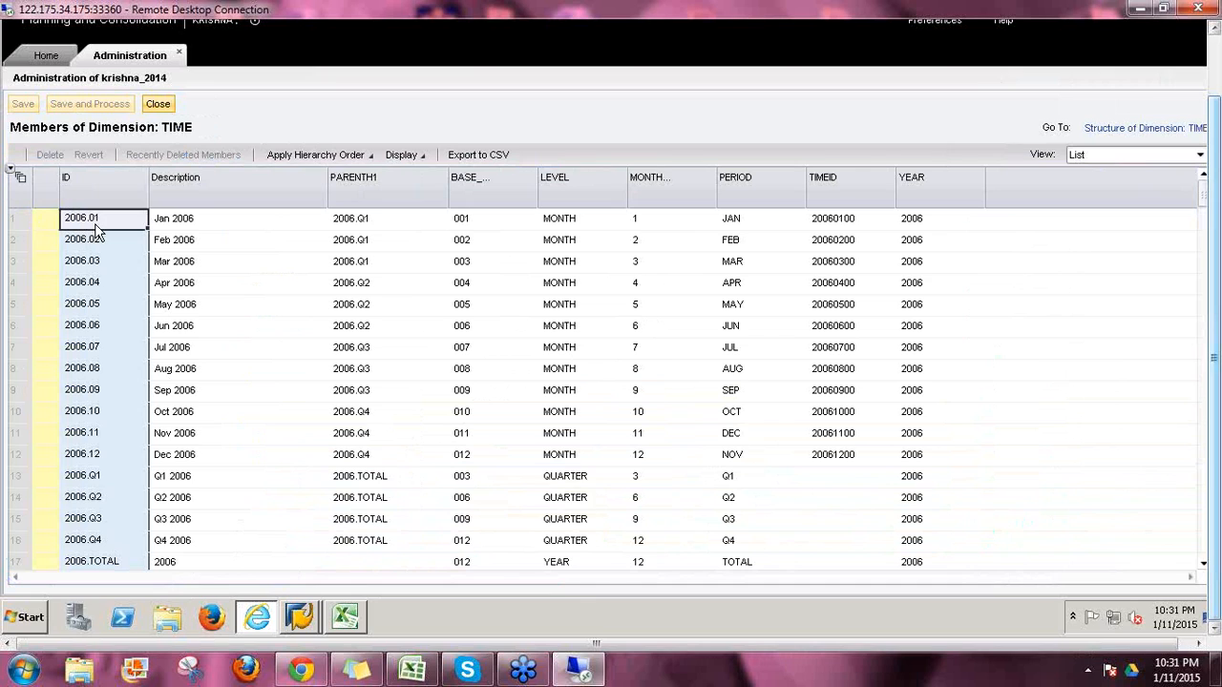
{"action": "left_click", "coordinate": [95, 244]}
{"action": "left_click", "coordinate": [98, 268]}
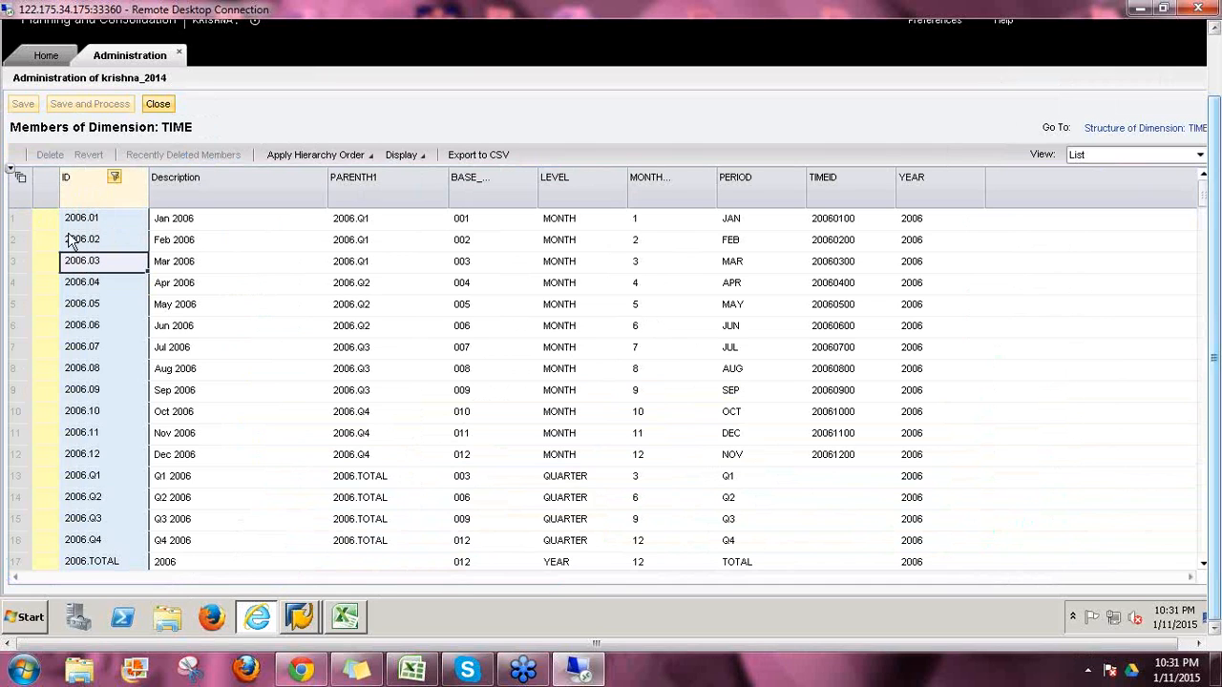
{"action": "left_click", "coordinate": [96, 463]}
{"action": "left_click", "coordinate": [96, 479]}
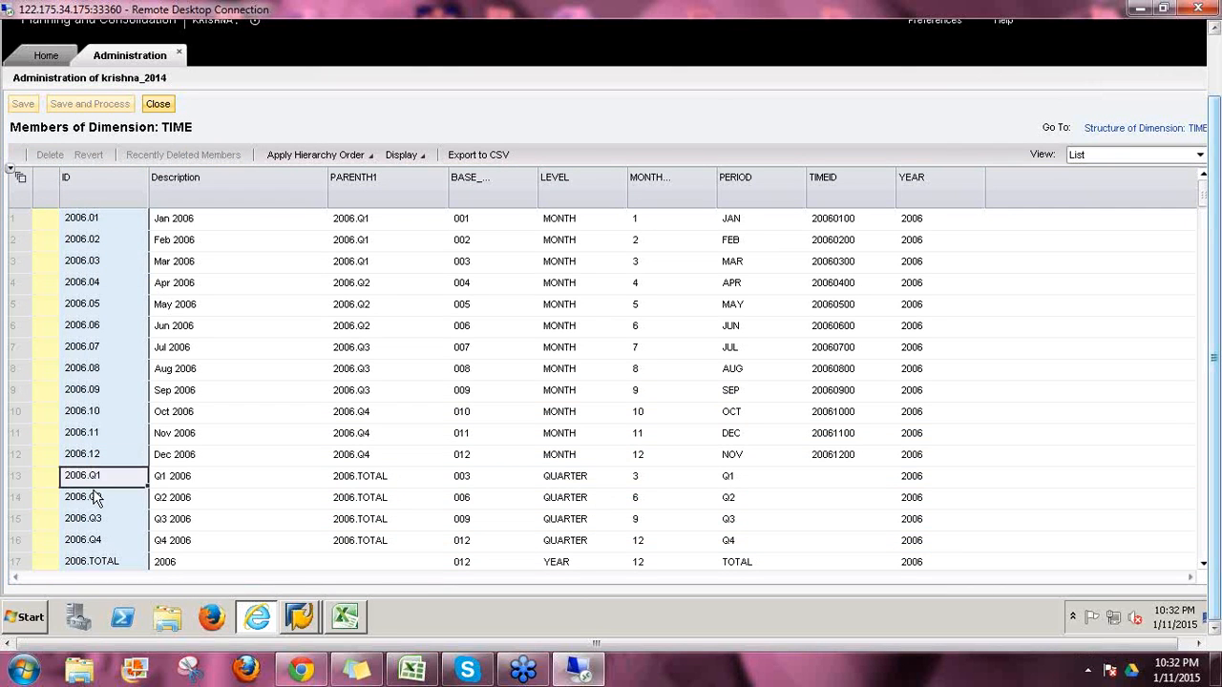
{"action": "left_click", "coordinate": [84, 564]}
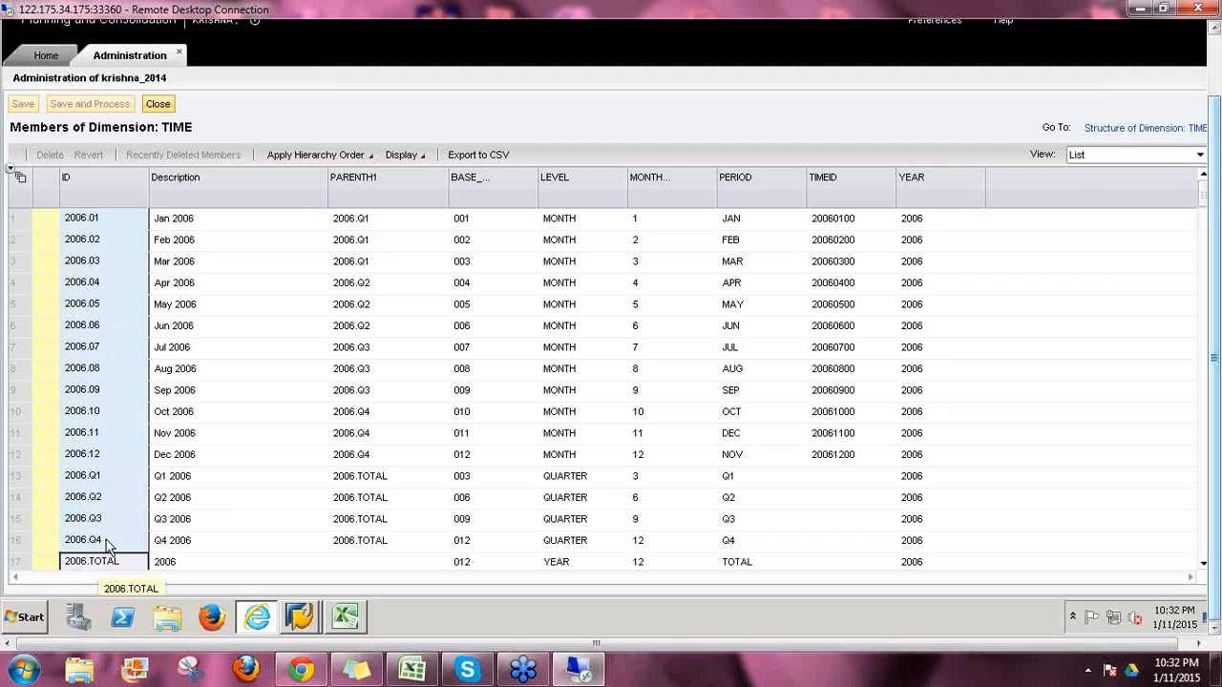
Step: Check January's description and parent 2006.Q1, then April's parent quarter 2006.Q2
{"action": "left_click", "coordinate": [188, 225]}
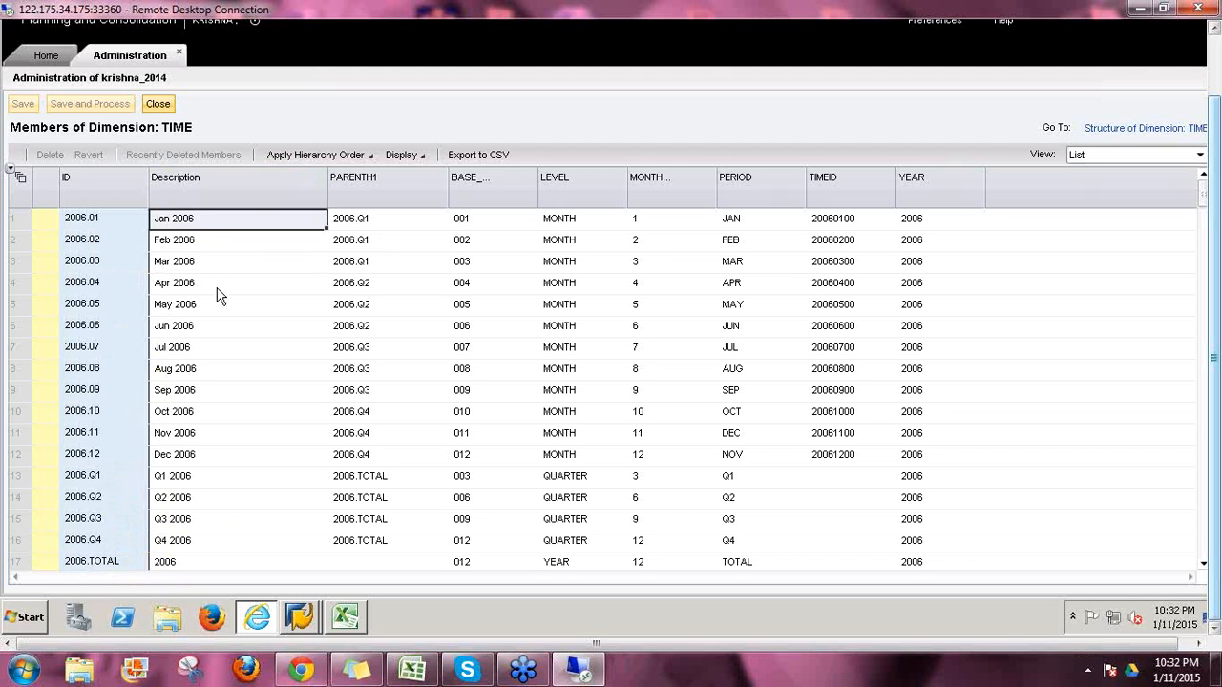
{"action": "left_click", "coordinate": [355, 221]}
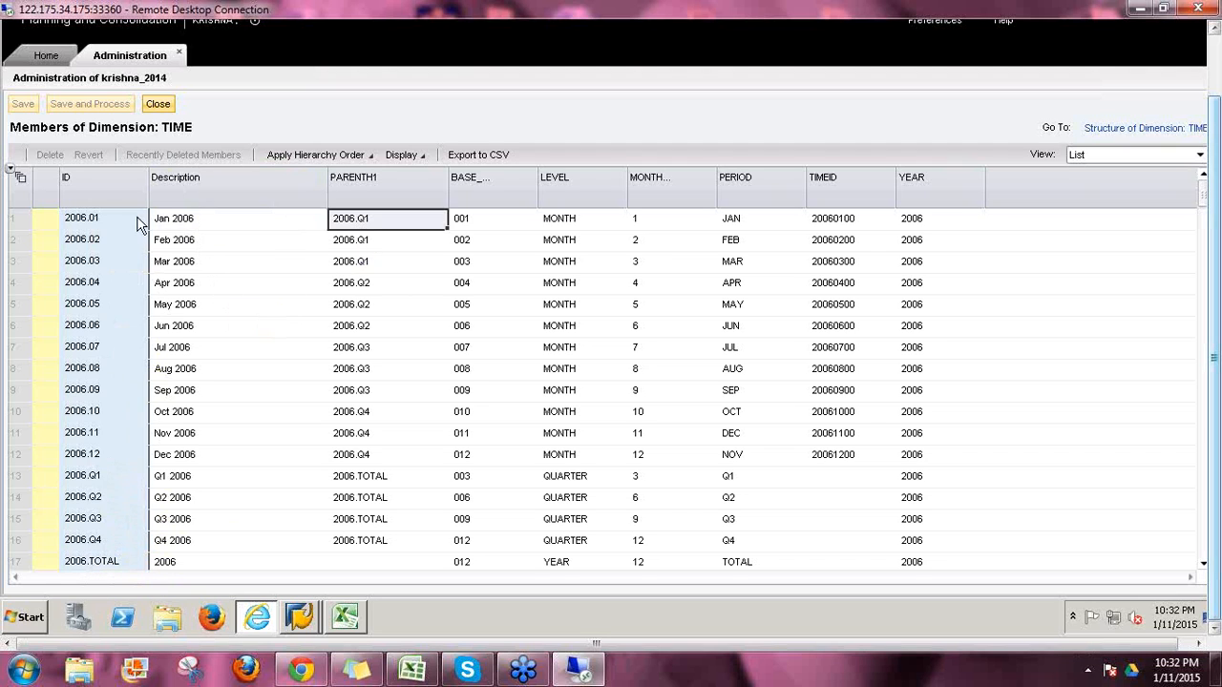
{"action": "left_click", "coordinate": [99, 224]}
{"action": "left_click", "coordinate": [94, 249]}
{"action": "left_click", "coordinate": [94, 263]}
{"action": "left_click", "coordinate": [93, 284]}
{"action": "left_click", "coordinate": [88, 308]}
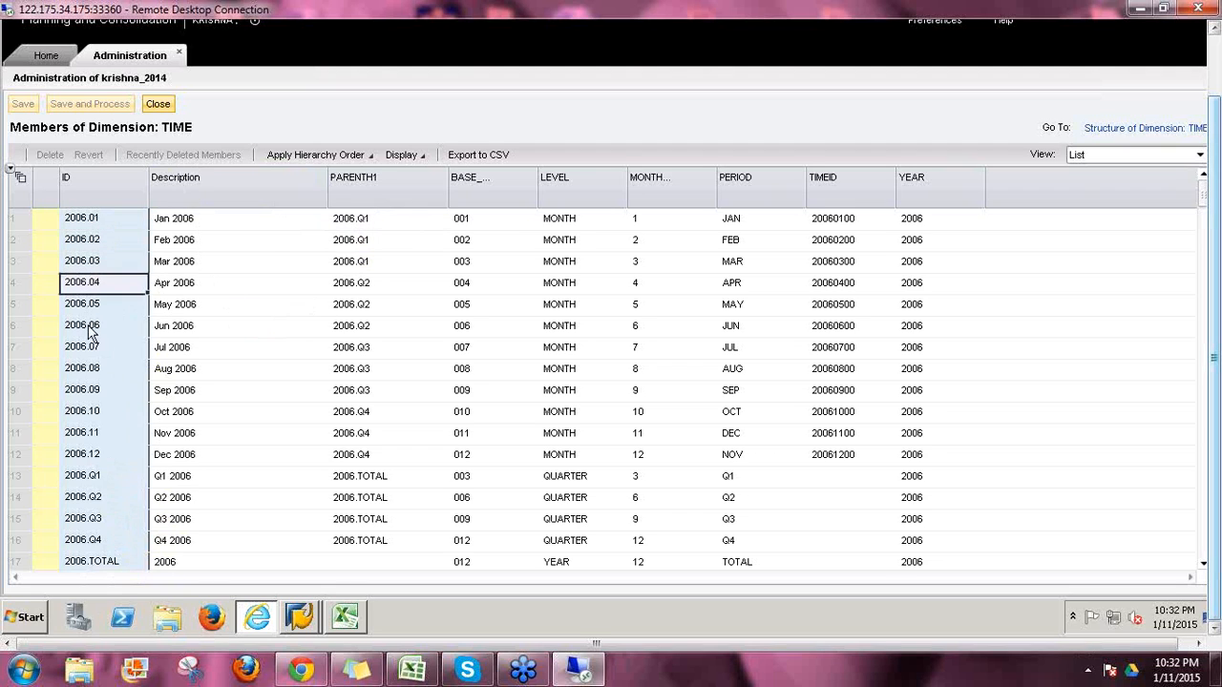
{"action": "left_click", "coordinate": [349, 286]}
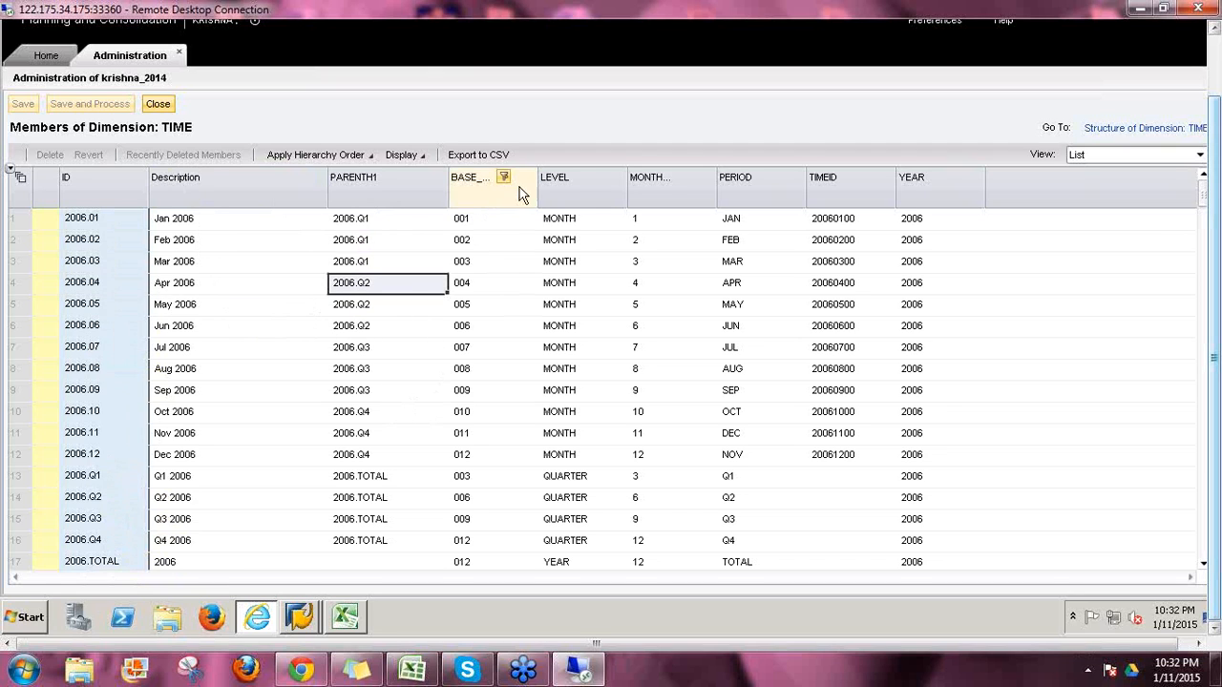
Step: Widen BASE_PERIOD and check base periods 001, 004, and 003, 006, 009, 012 for quarters and total
{"action": "left_click_drag", "start_coordinate": [538, 187], "coordinate": [607, 204]}
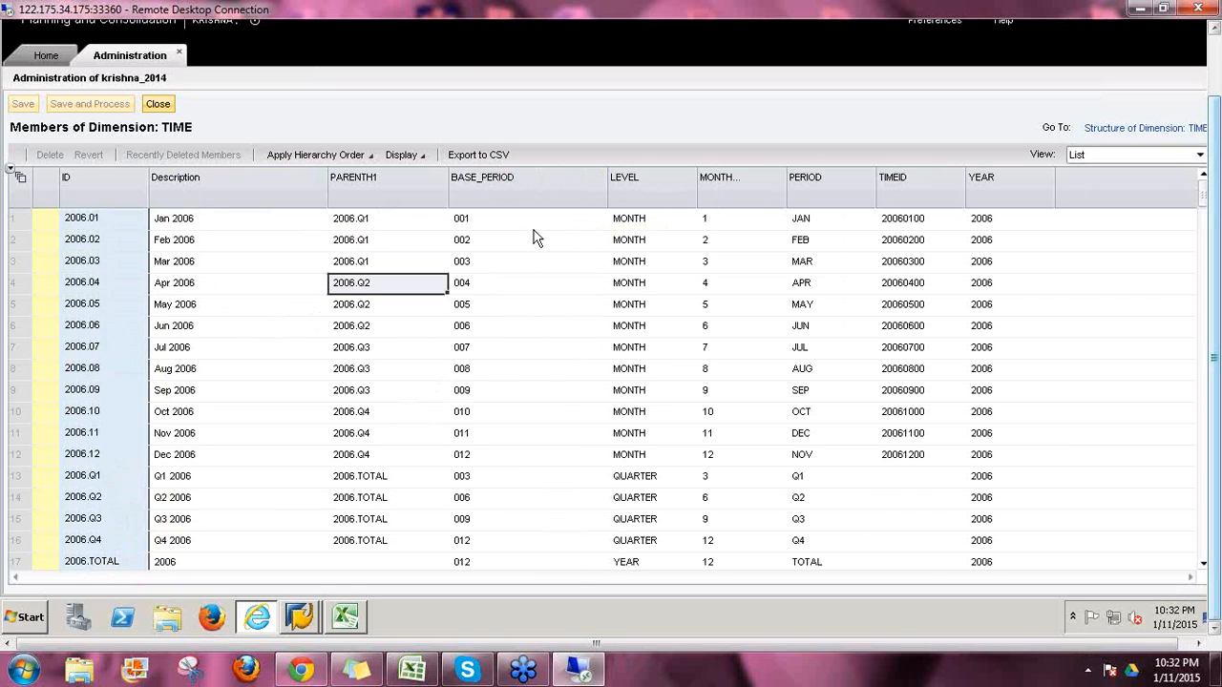
{"action": "left_click", "coordinate": [506, 222]}
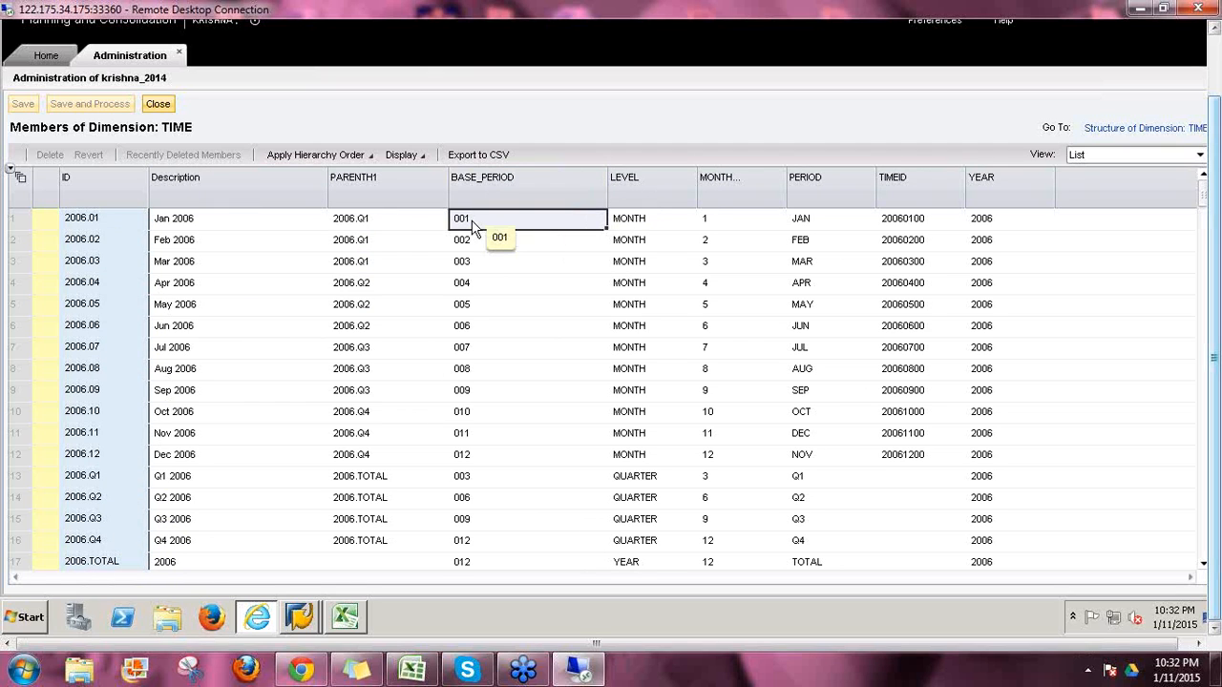
{"action": "left_click", "coordinate": [484, 289]}
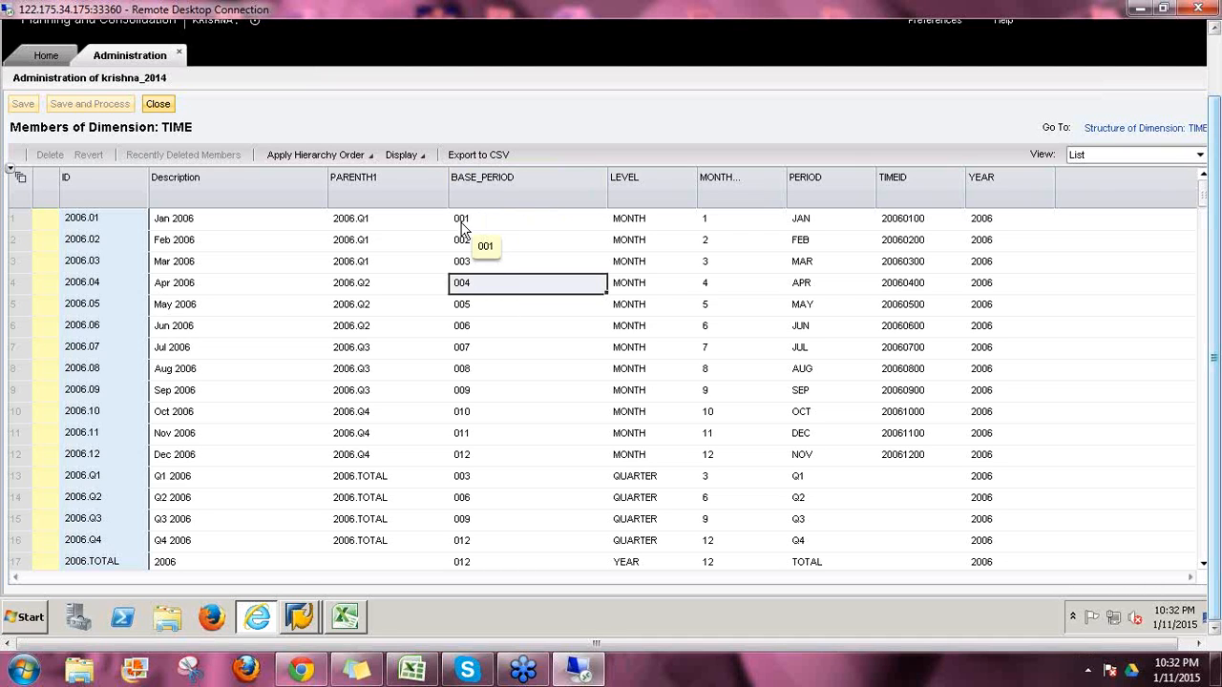
{"action": "left_click", "coordinate": [467, 484]}
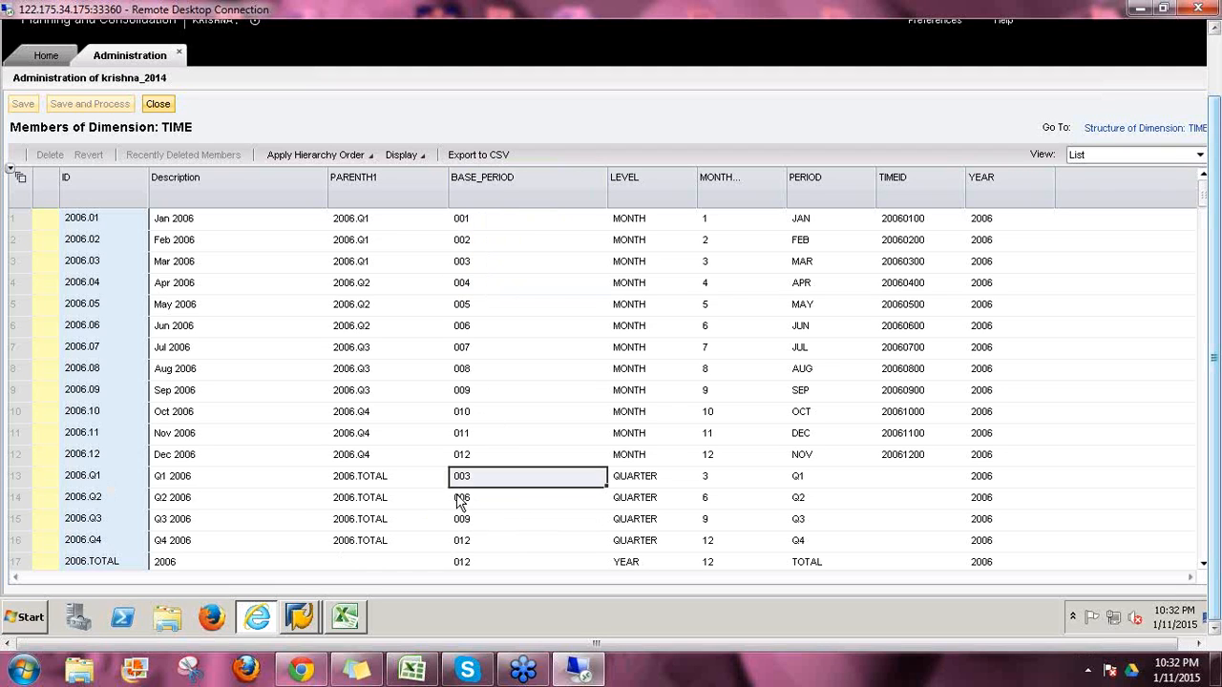
{"action": "left_click", "coordinate": [470, 501]}
{"action": "left_click", "coordinate": [470, 524]}
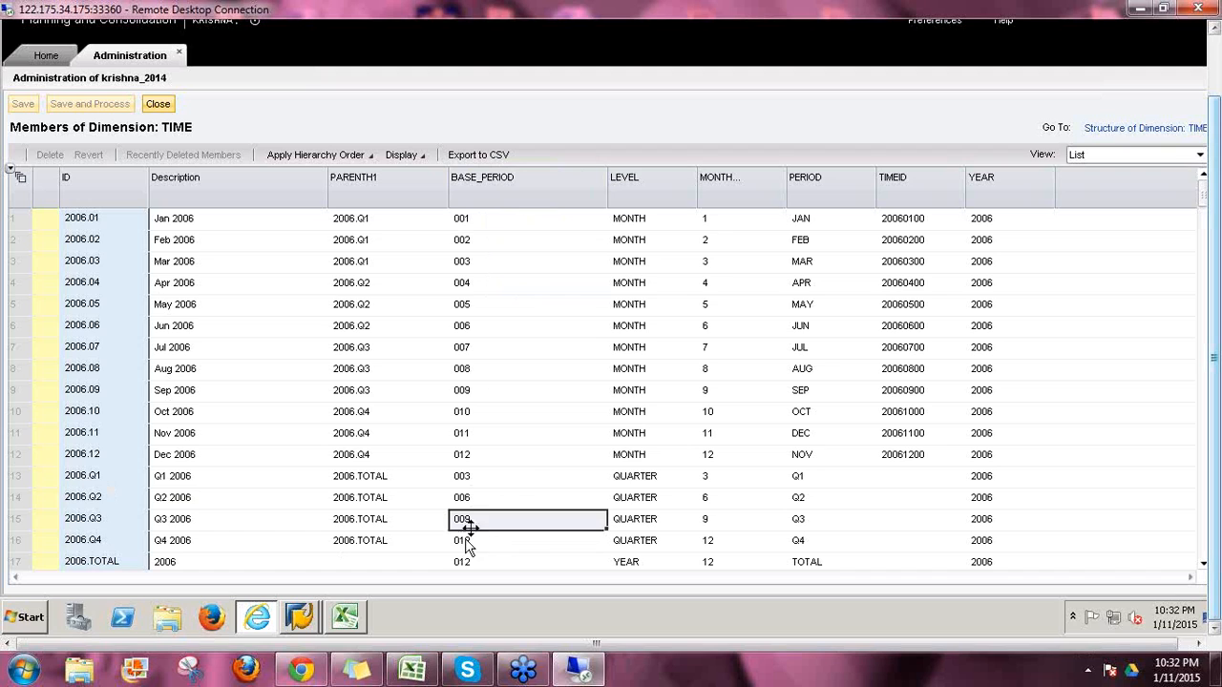
{"action": "left_click", "coordinate": [467, 542]}
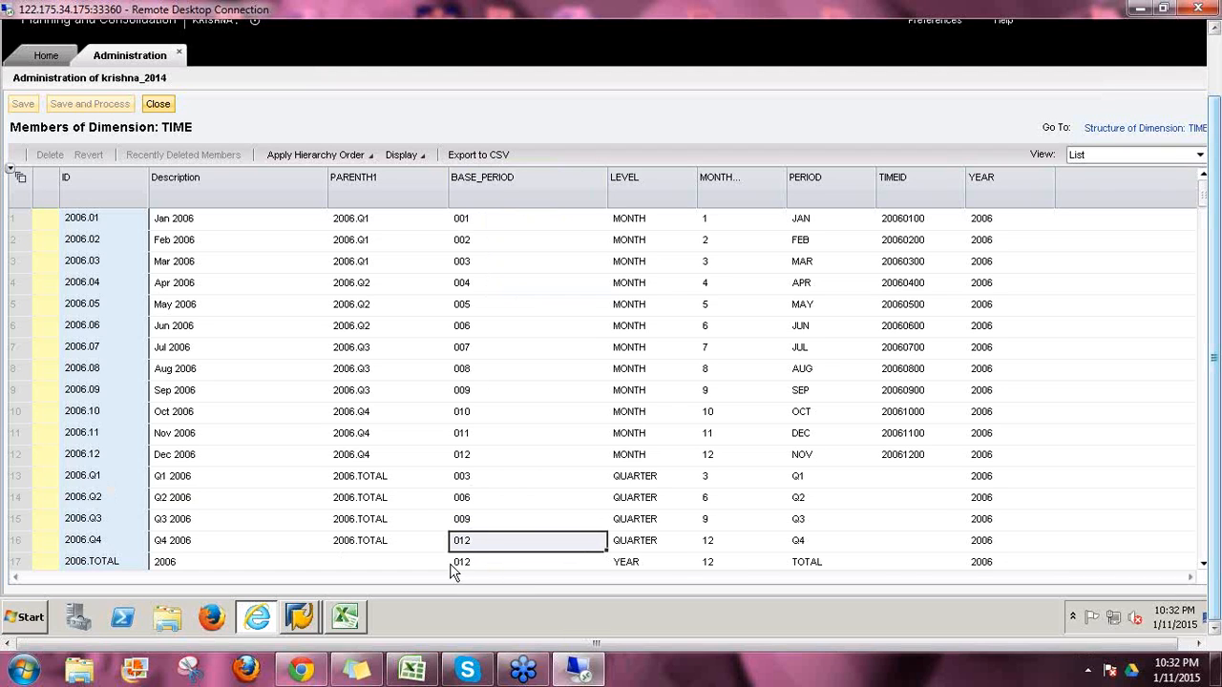
{"action": "left_click", "coordinate": [467, 563]}
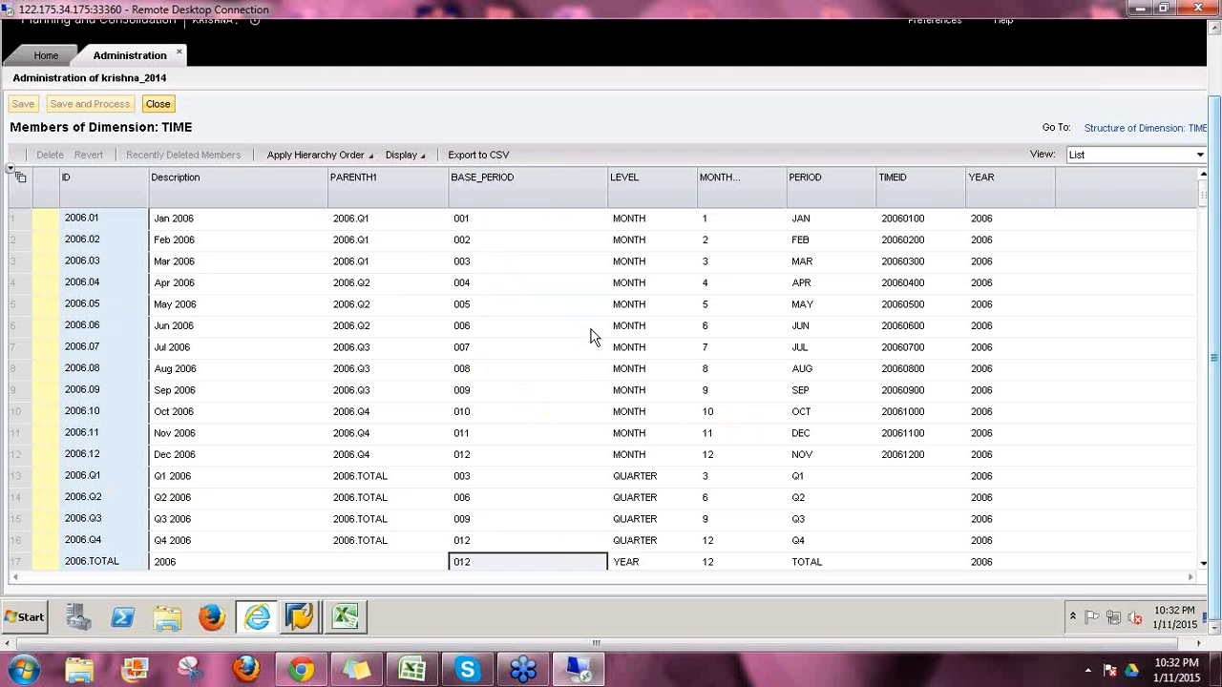
Step: Check the LEVEL values MONTH, QUARTER and YEAR for January, 2006.Q1 and the total
{"action": "left_click", "coordinate": [637, 224]}
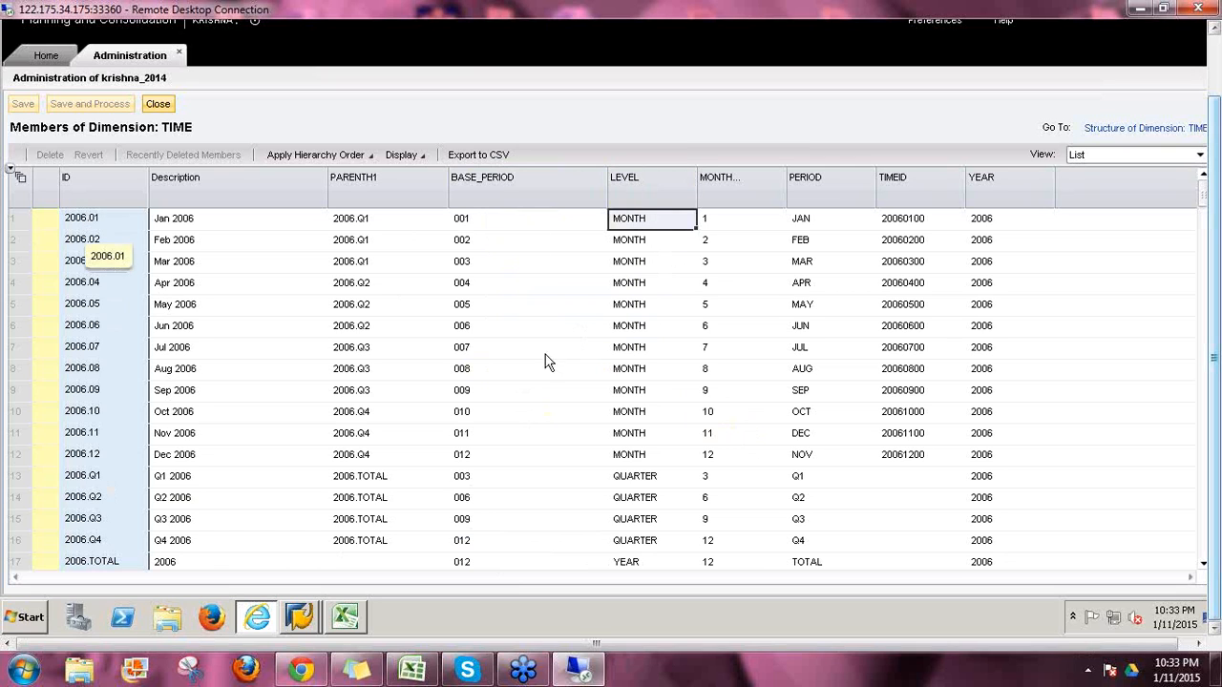
{"action": "left_click", "coordinate": [634, 482]}
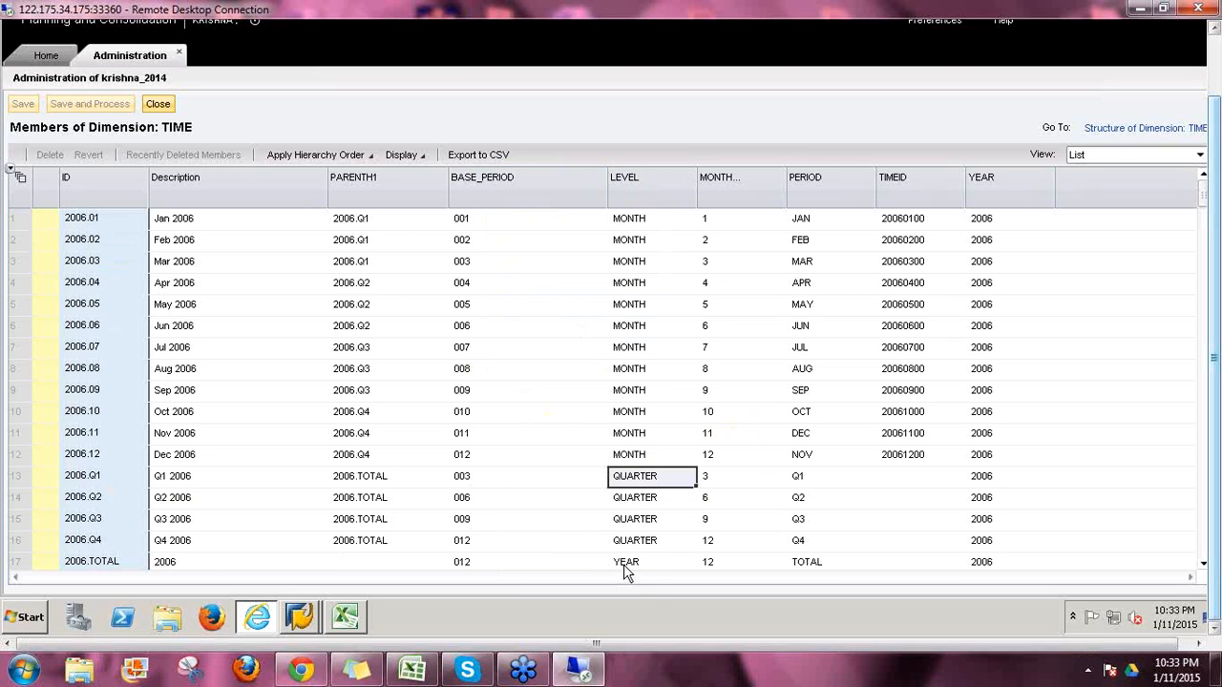
{"action": "left_click", "coordinate": [624, 564]}
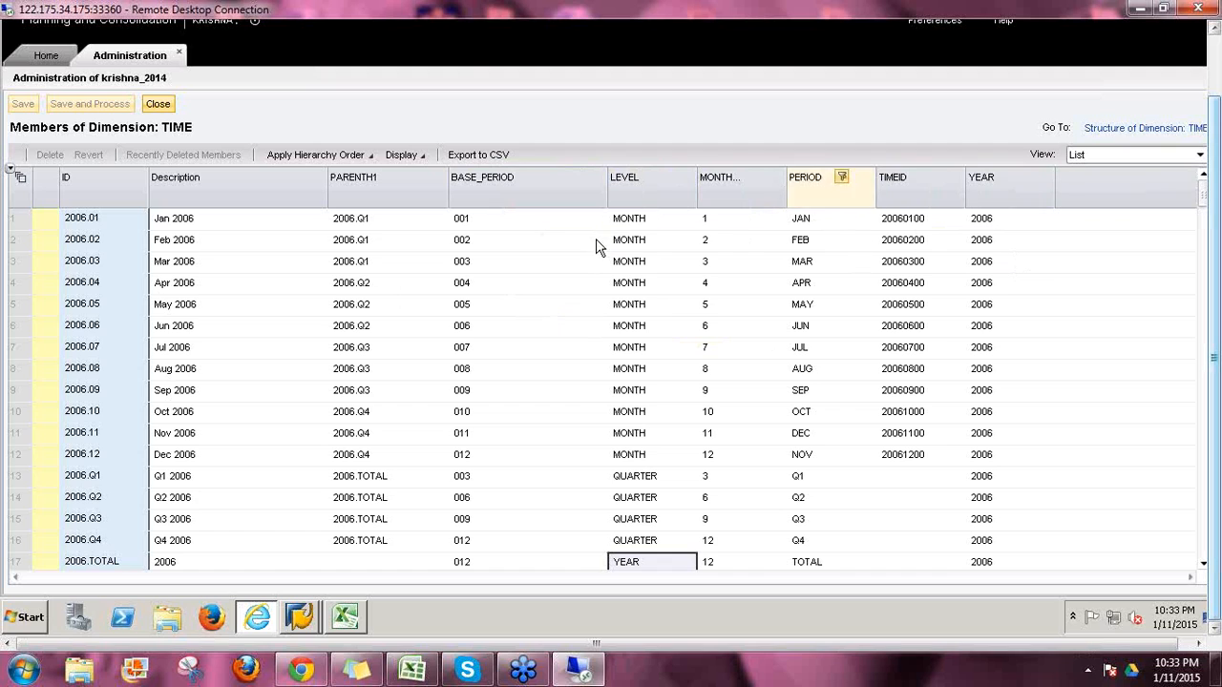
{"action": "left_click", "coordinate": [707, 227]}
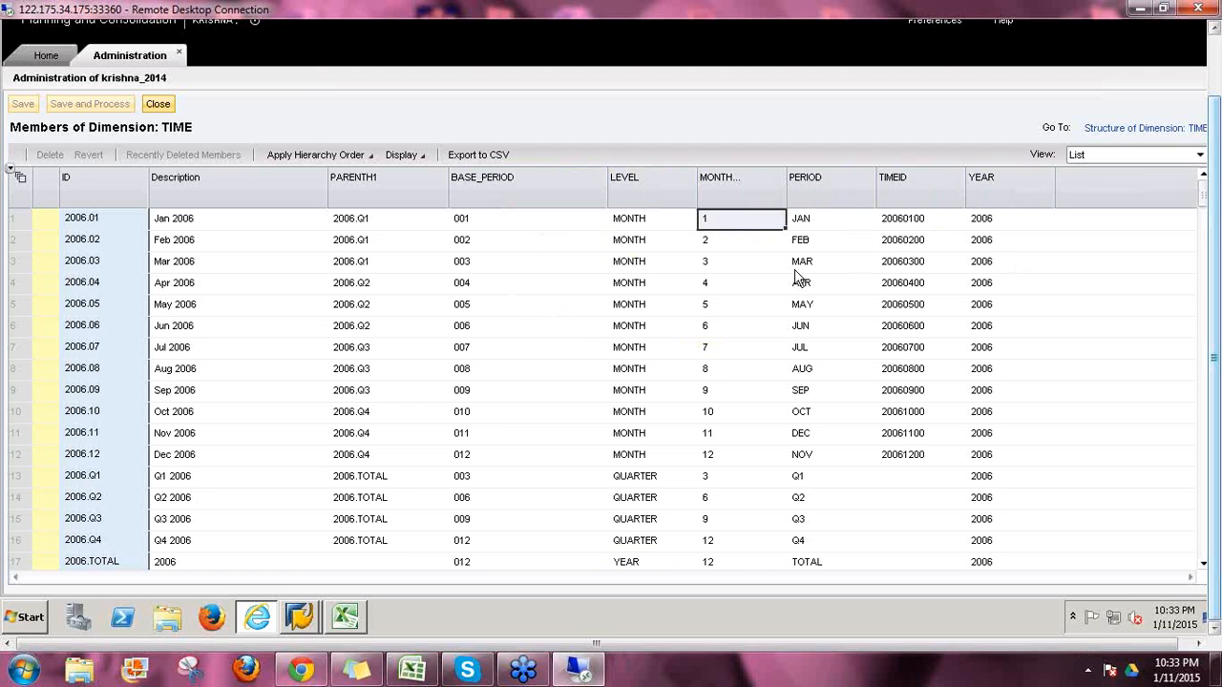
{"action": "left_click", "coordinate": [708, 289]}
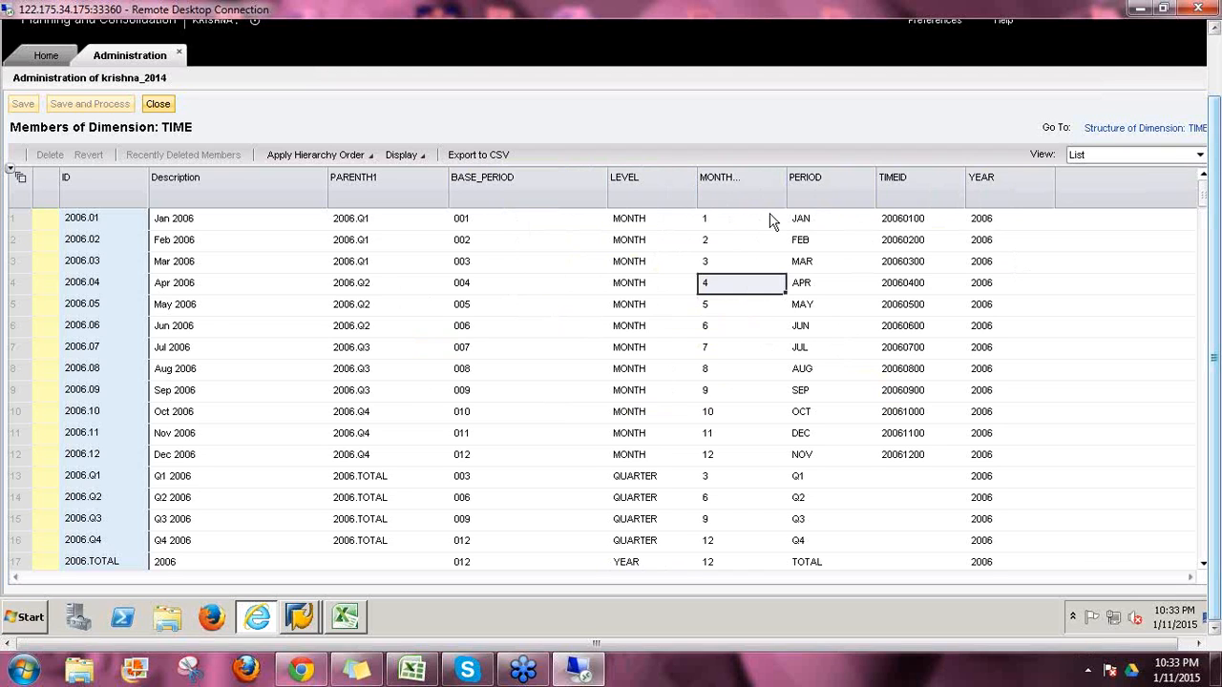
{"action": "left_click", "coordinate": [805, 226]}
{"action": "key", "text": "Down"}
{"action": "key", "text": "Down"}
{"action": "key", "text": "Down"}
{"action": "key", "text": "Down"}
{"action": "key", "text": "Down"}
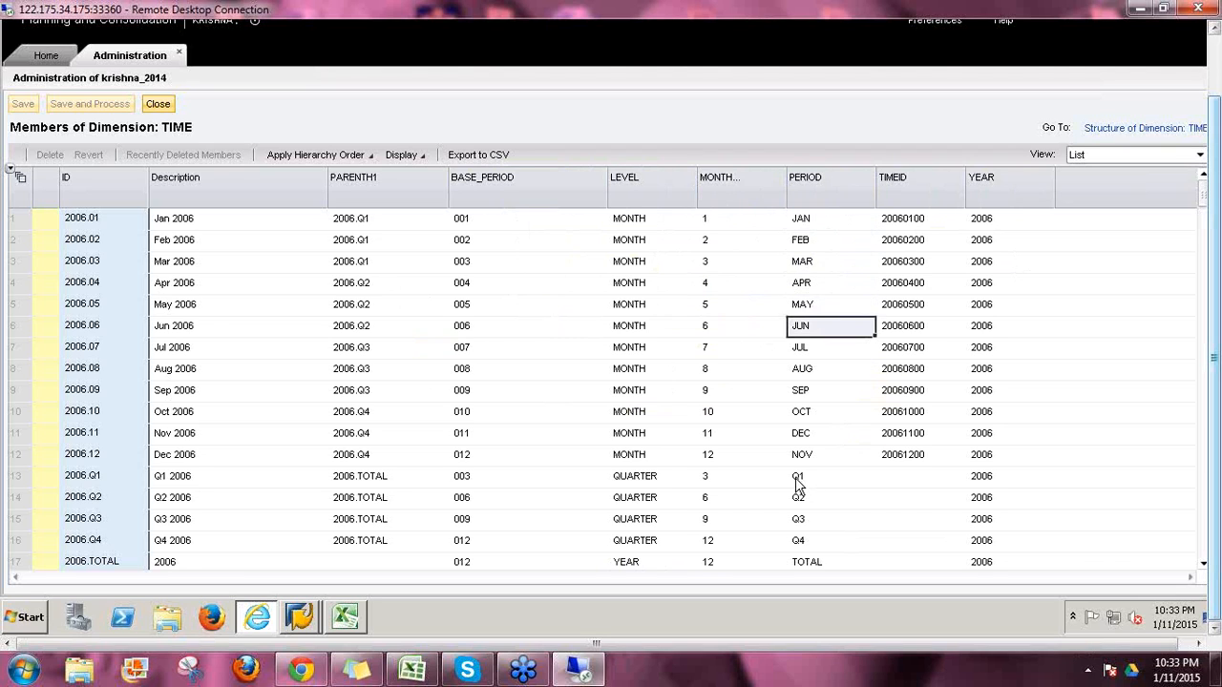
{"action": "left_click", "coordinate": [796, 477]}
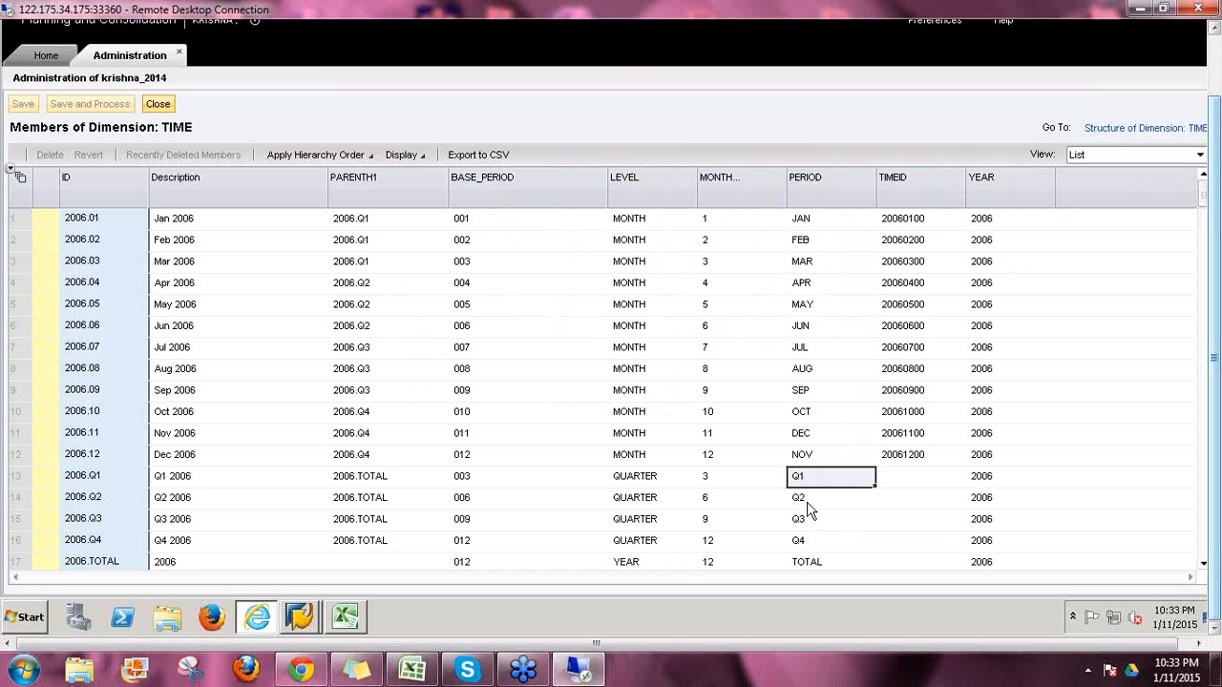
{"action": "left_click", "coordinate": [809, 564]}
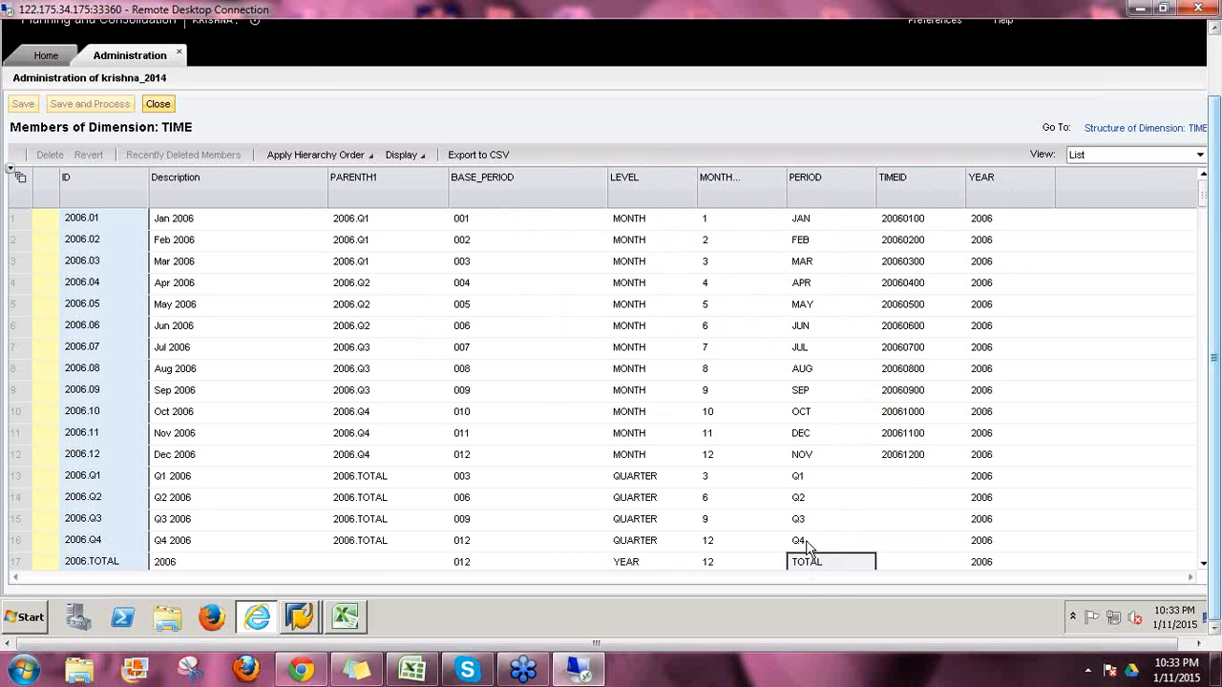
{"action": "left_click", "coordinate": [895, 221]}
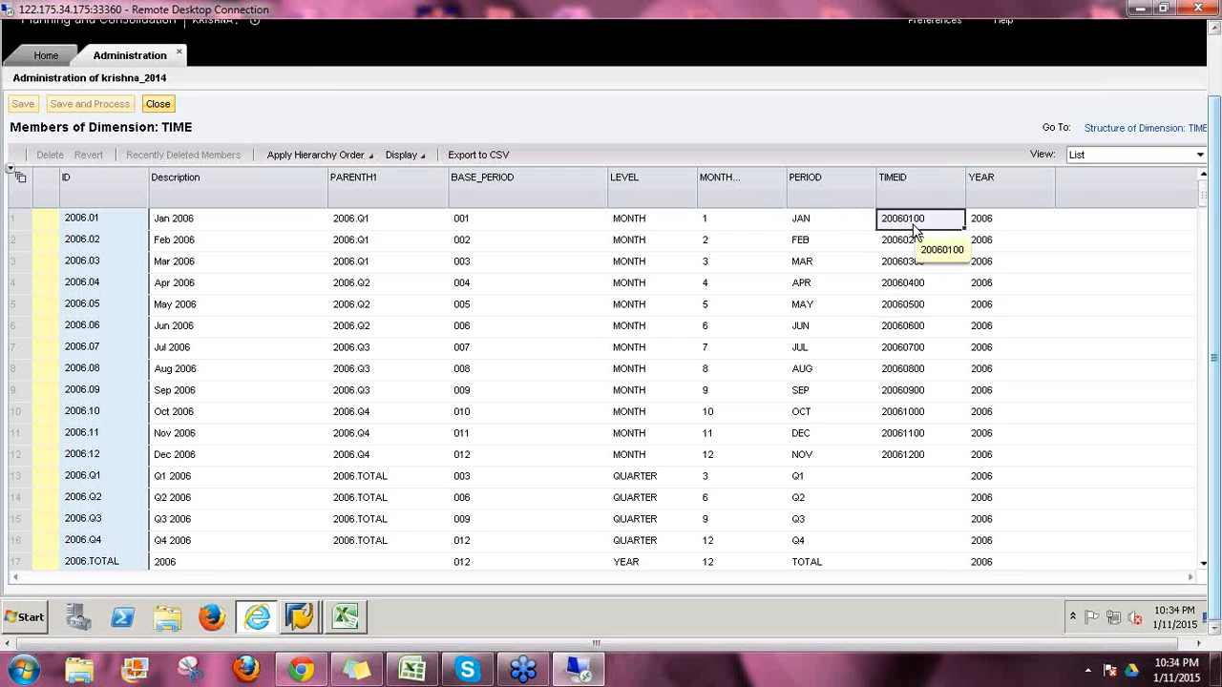
{"action": "left_click", "coordinate": [912, 250]}
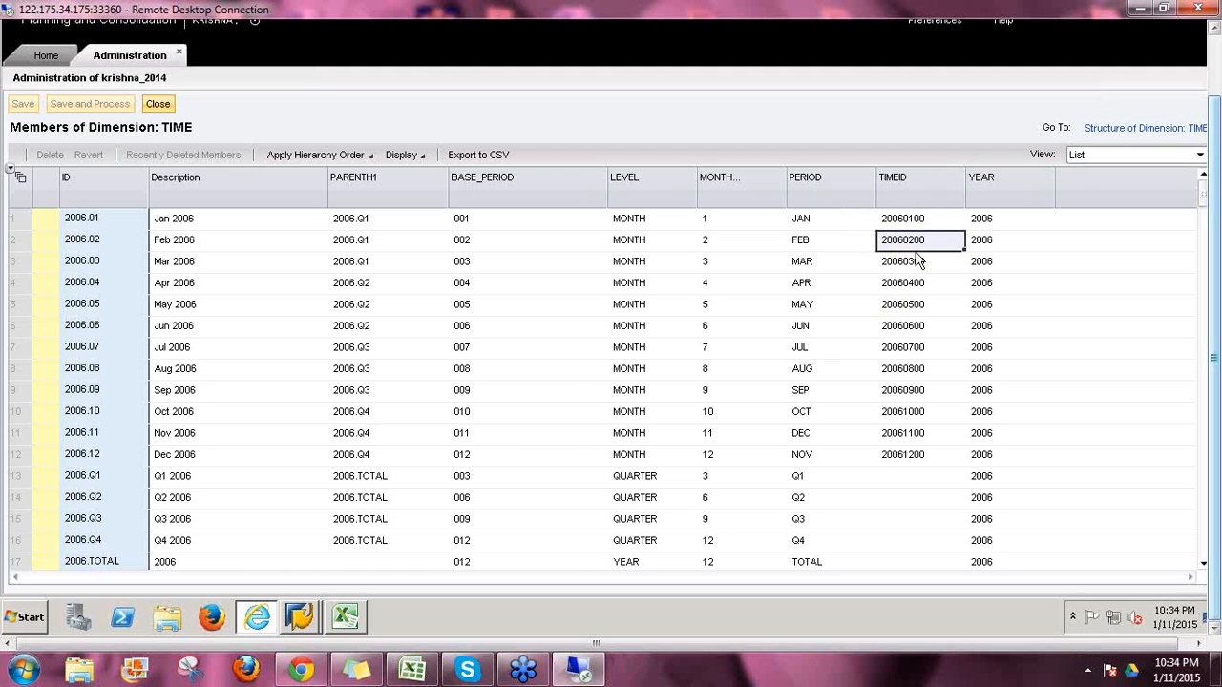
{"action": "left_click", "coordinate": [918, 457]}
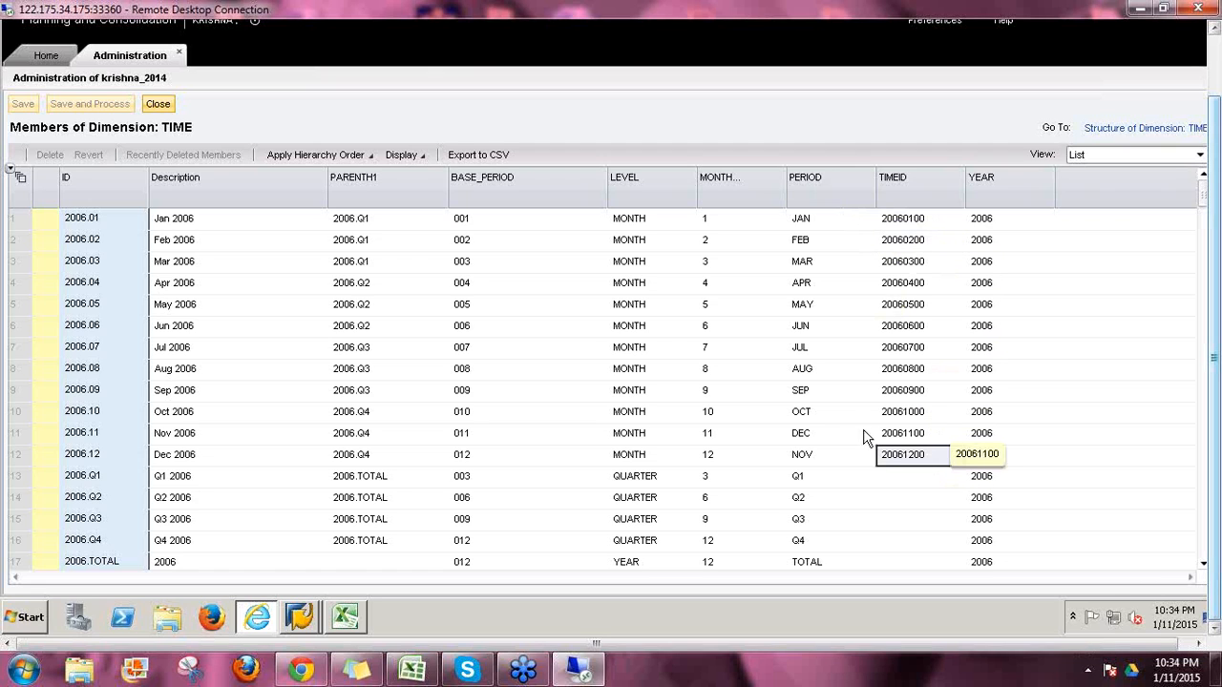
{"action": "left_click", "coordinate": [989, 227]}
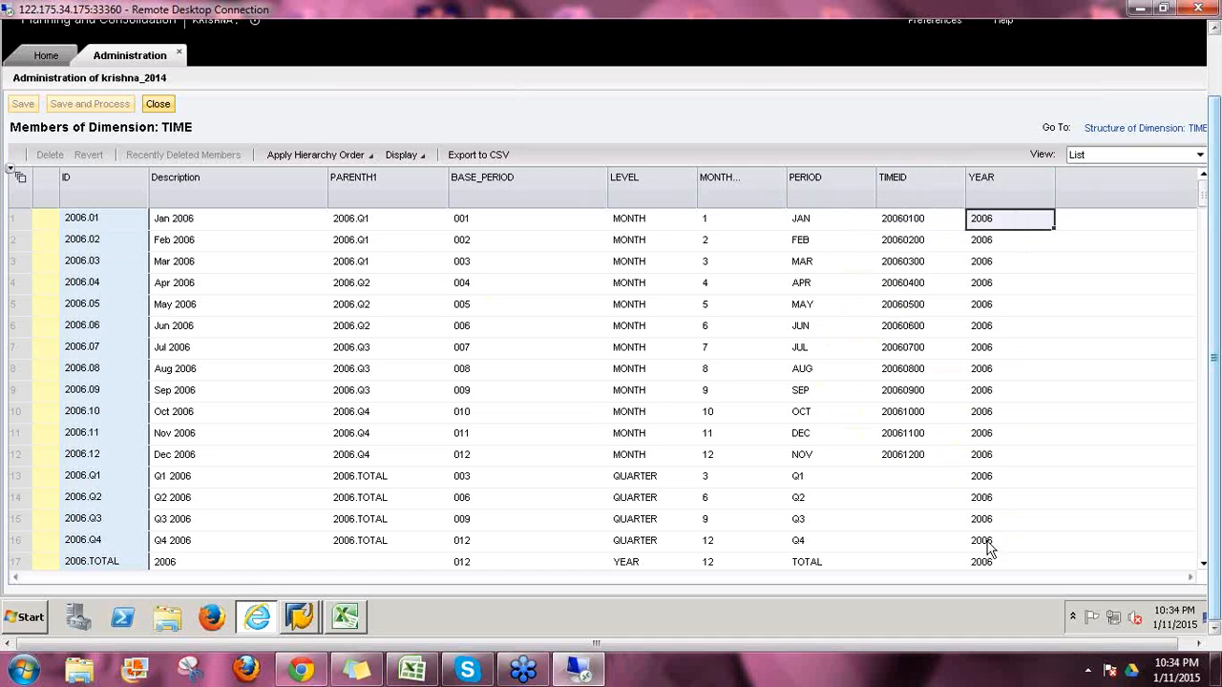
Step: Show TIME members as a hierarchy with 2006 and Q1 2006 expanded
{"action": "left_click", "coordinate": [1094, 158]}
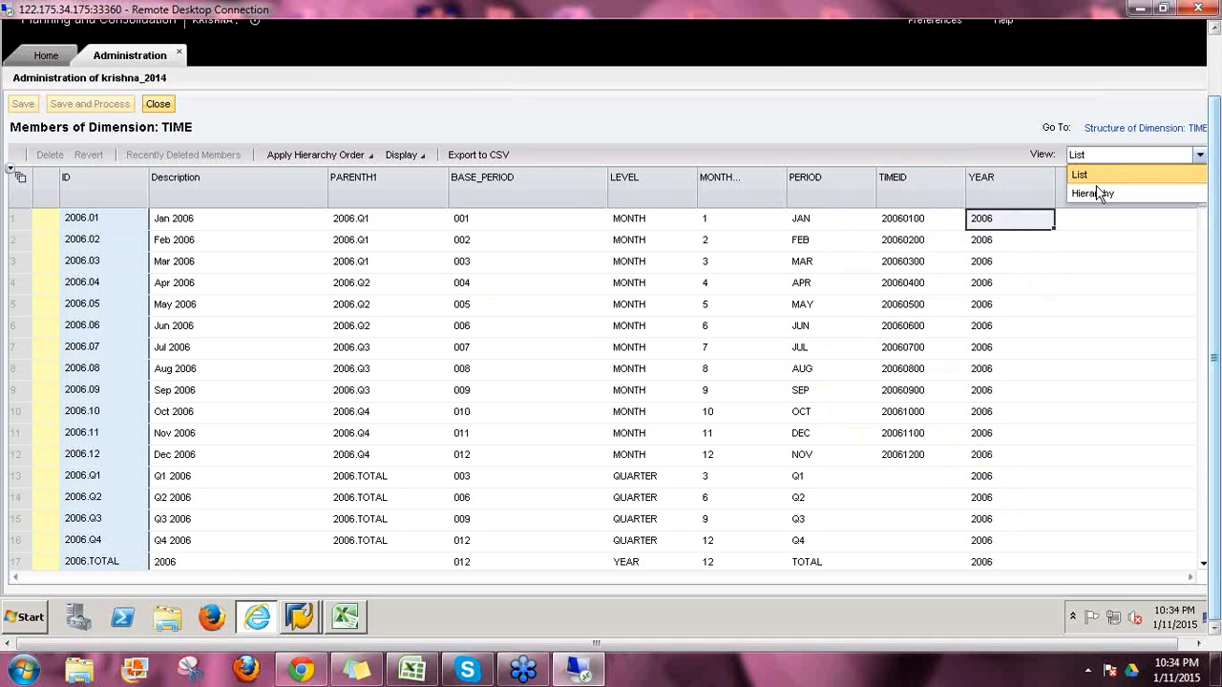
{"action": "left_click", "coordinate": [1095, 191]}
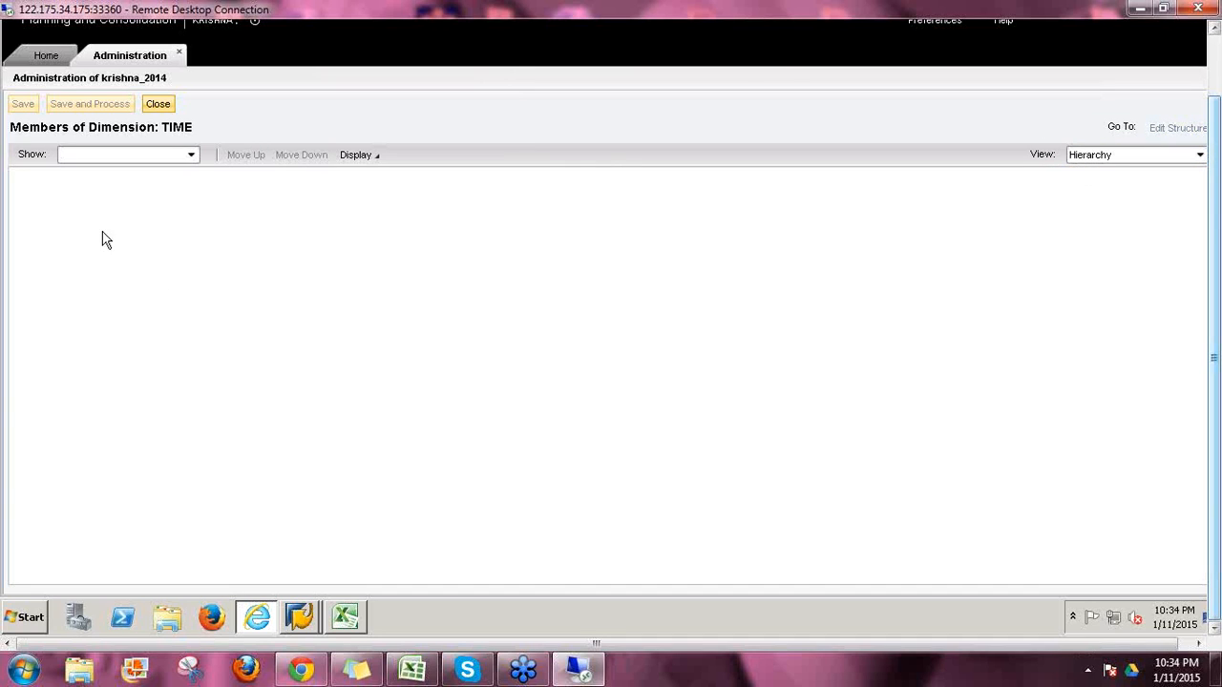
{"action": "left_click", "coordinate": [18, 179]}
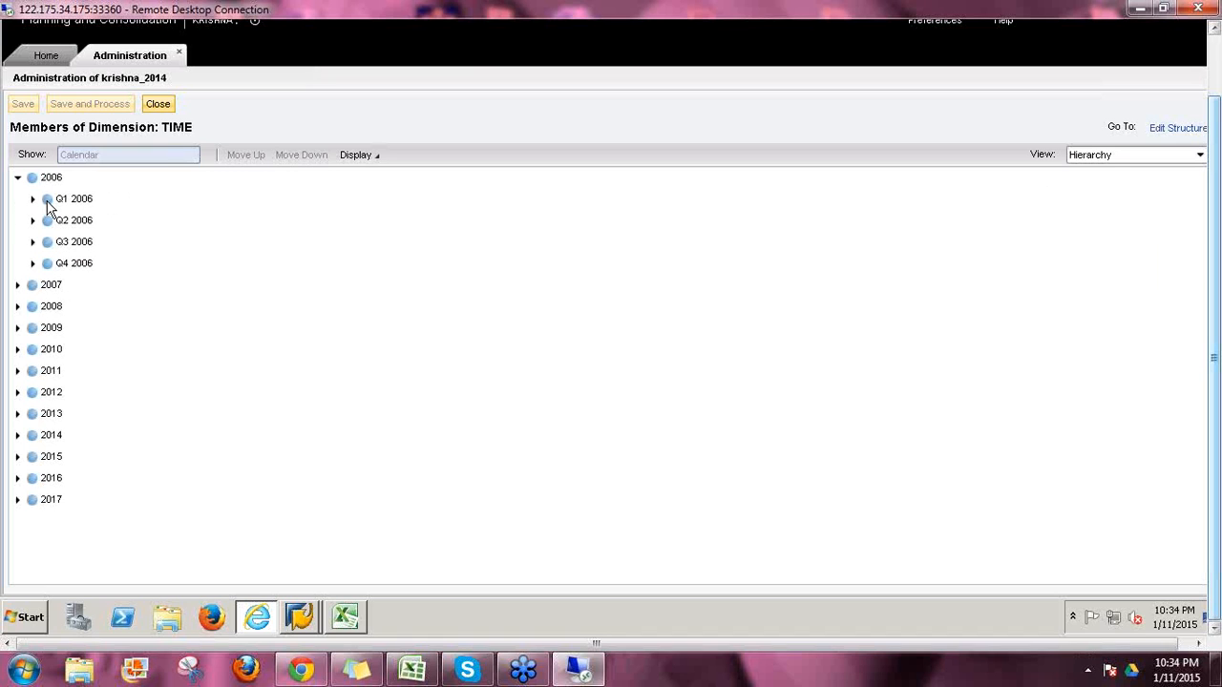
{"action": "left_click", "coordinate": [32, 198]}
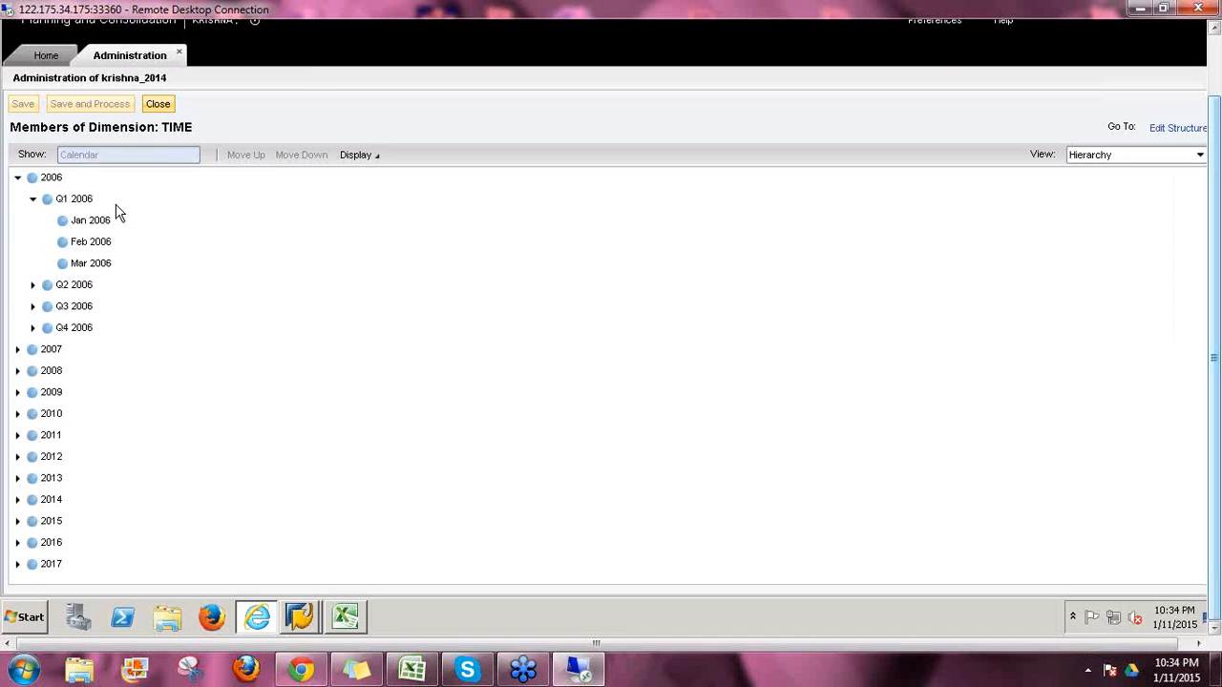
Step: Label members with Member ID and Description, then close the TIME member editor
{"action": "left_click", "coordinate": [379, 158]}
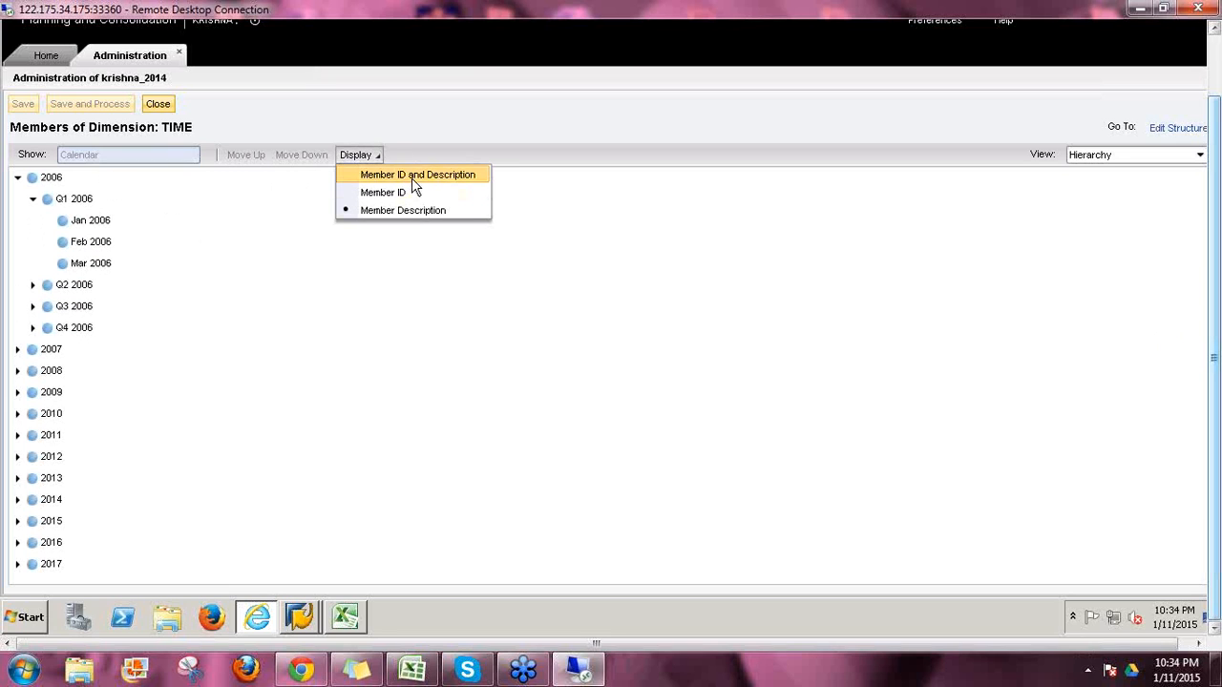
{"action": "left_click", "coordinate": [411, 178]}
{"action": "left_click", "coordinate": [99, 179]}
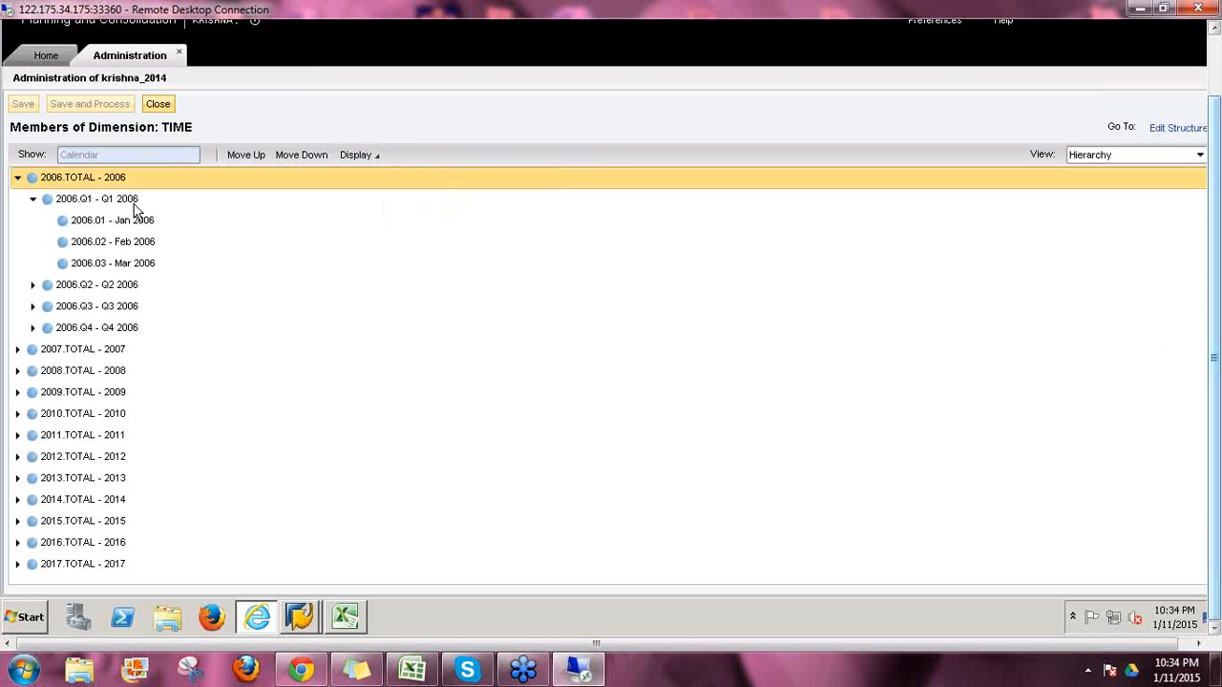
{"action": "left_click", "coordinate": [159, 105]}
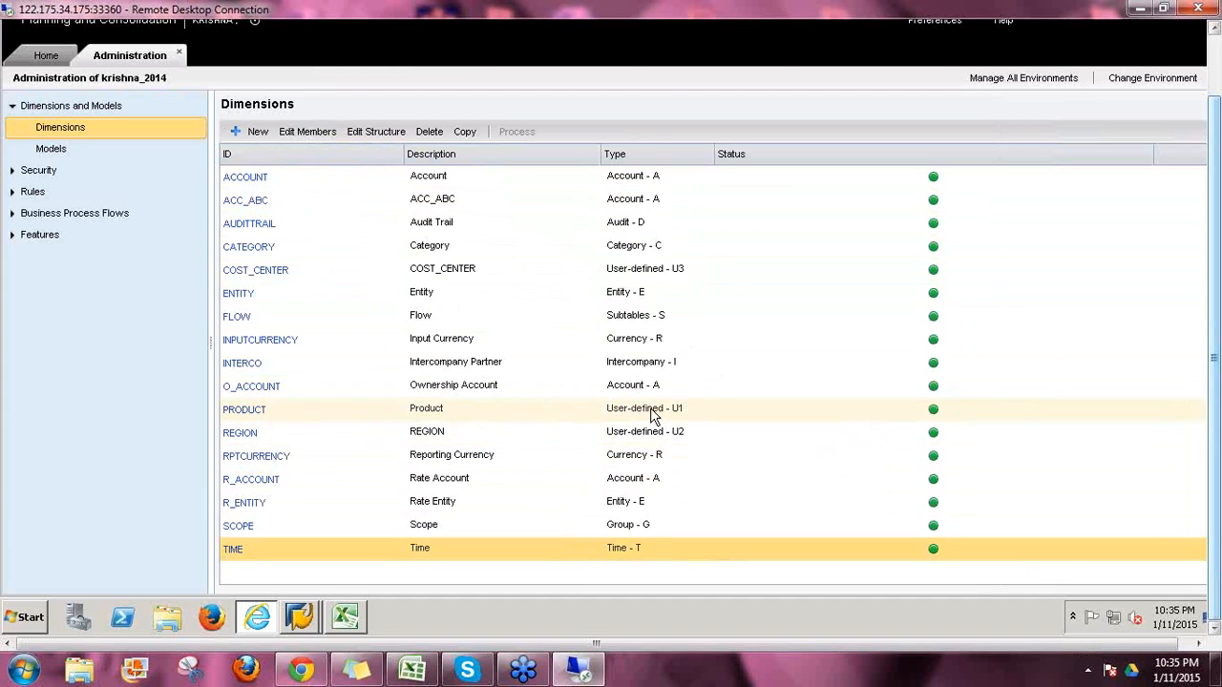
{"action": "left_click", "coordinate": [657, 435]}
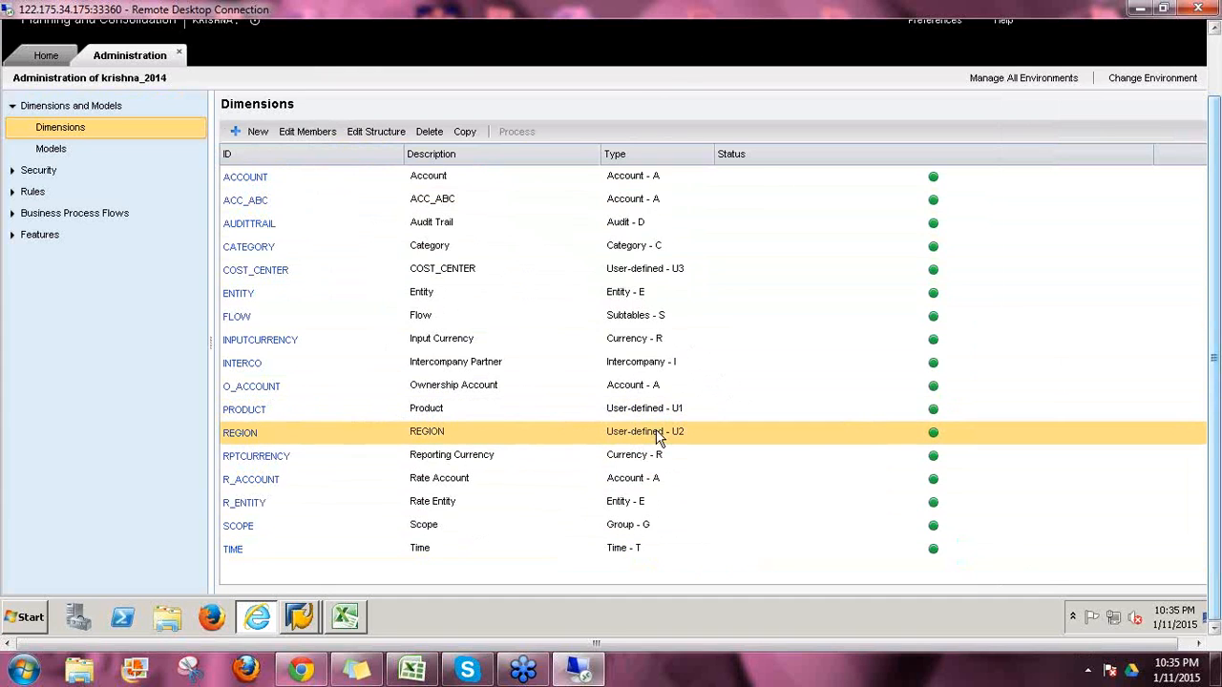
{"action": "left_click", "coordinate": [649, 414]}
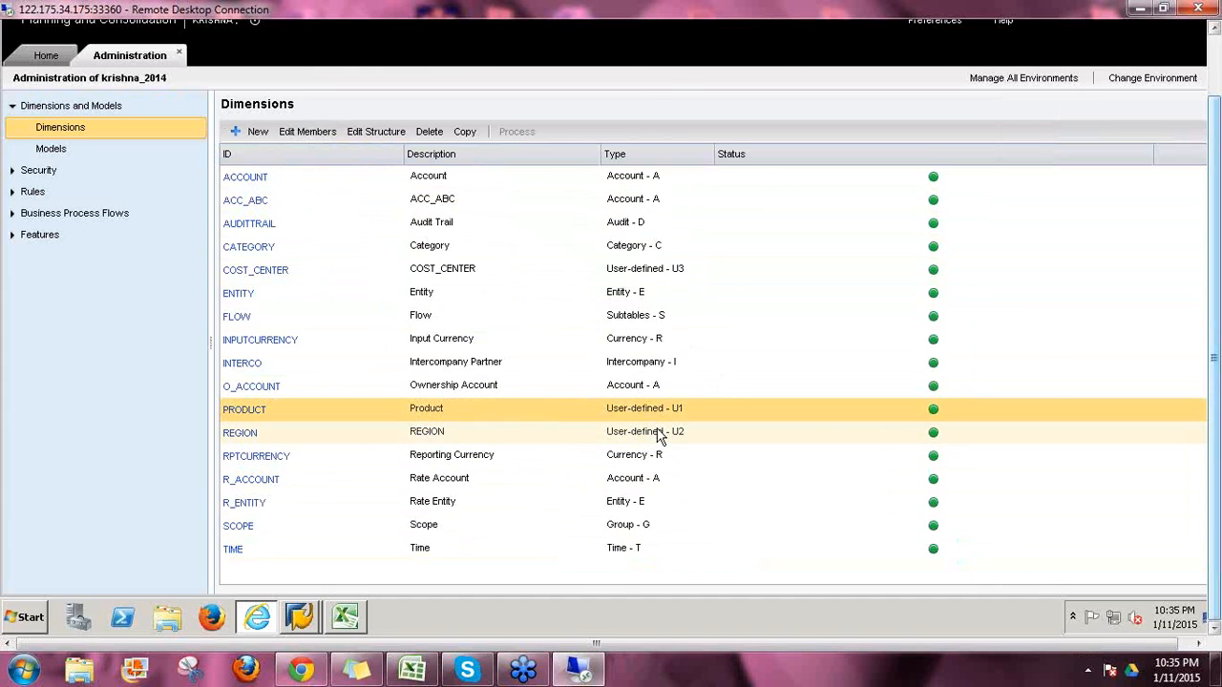
{"action": "left_click", "coordinate": [659, 436]}
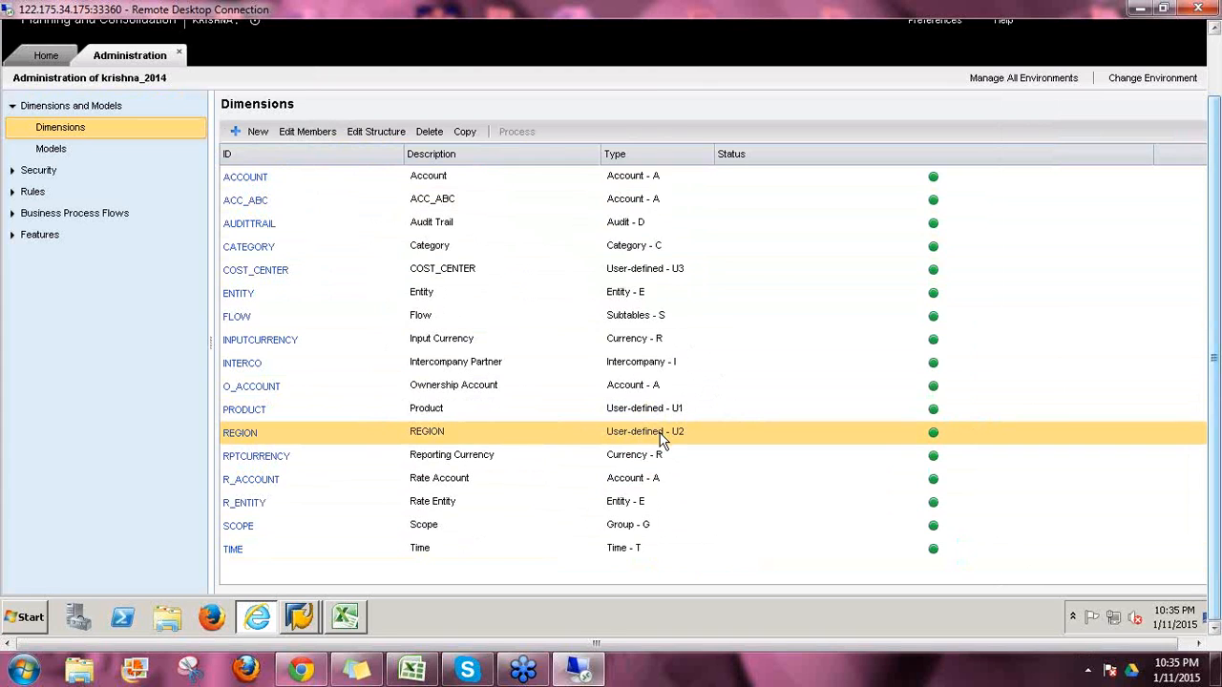
{"action": "left_click", "coordinate": [667, 412]}
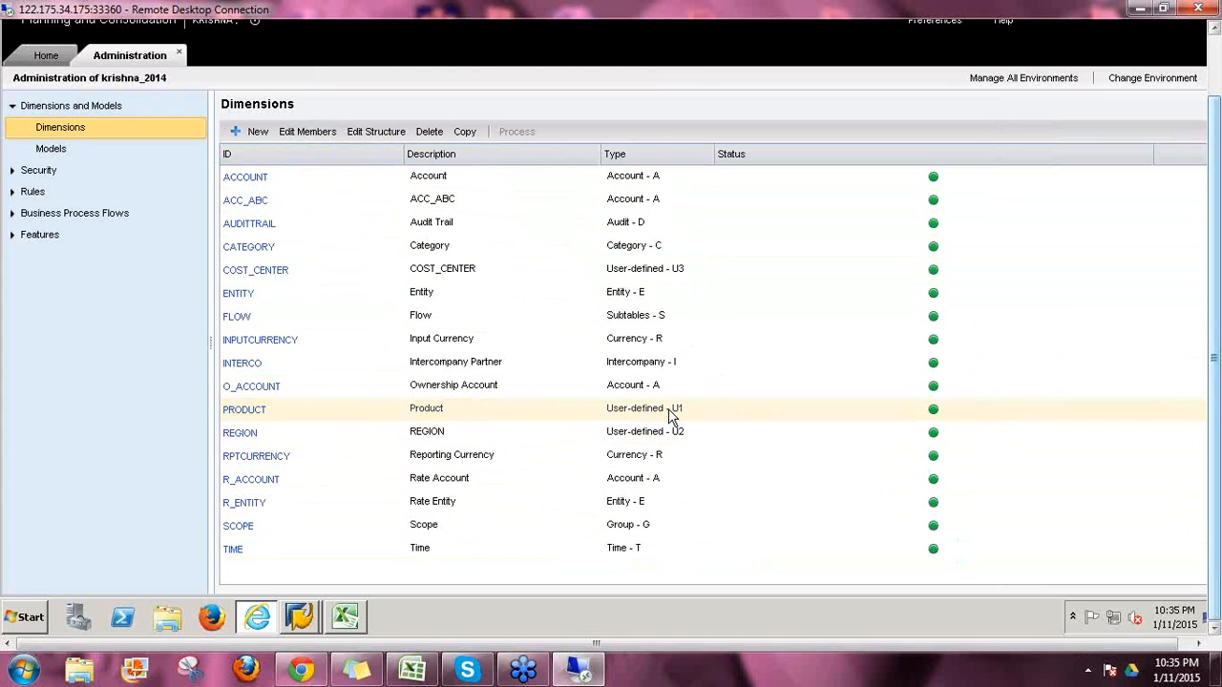
{"action": "left_click", "coordinate": [278, 414]}
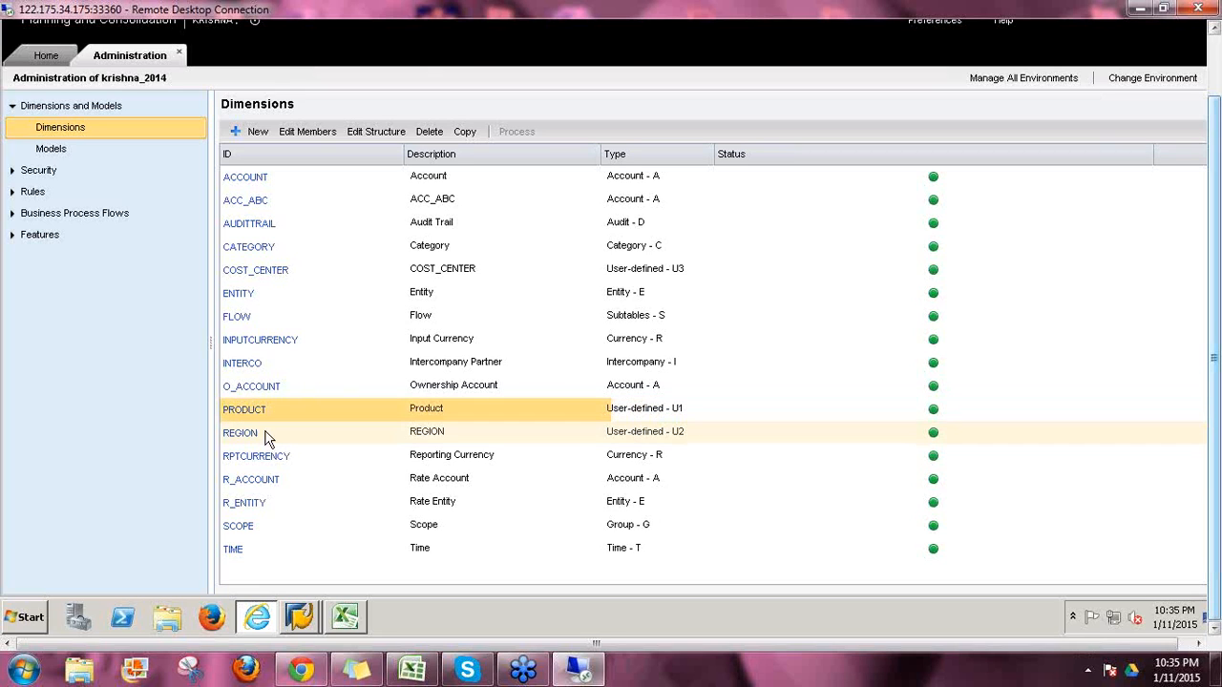
{"action": "left_click", "coordinate": [264, 436]}
{"action": "left_click", "coordinate": [268, 274]}
{"action": "left_click", "coordinate": [267, 276]}
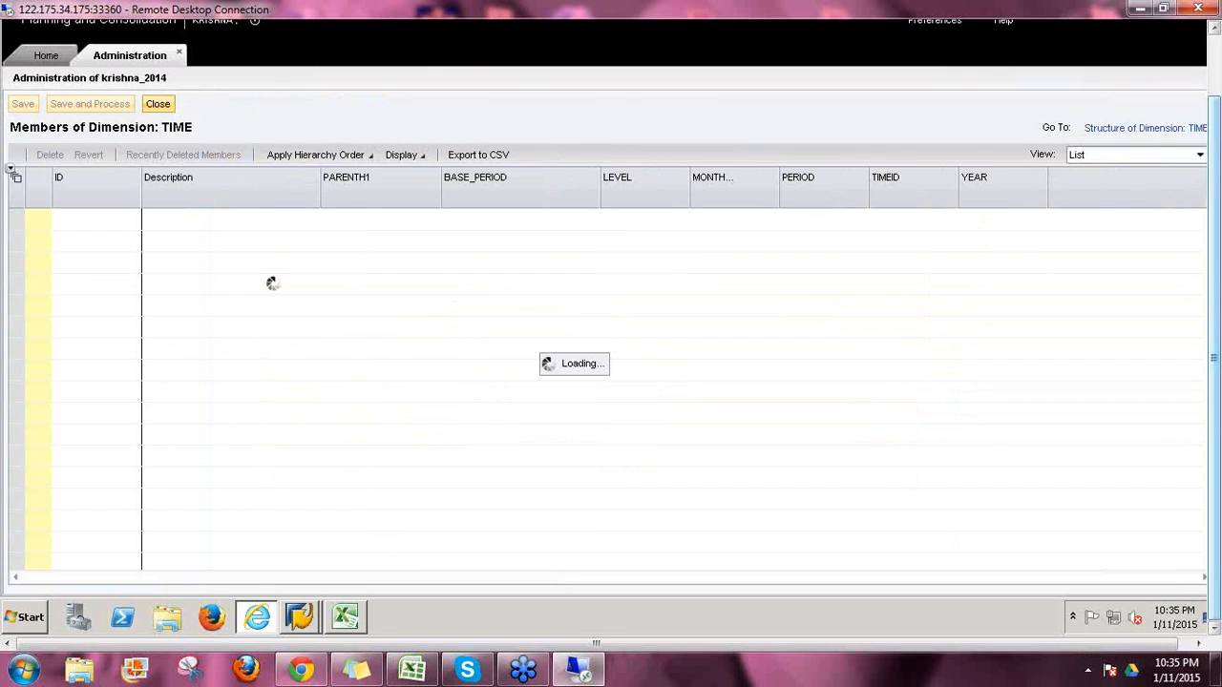
{"action": "left_click", "coordinate": [160, 105]}
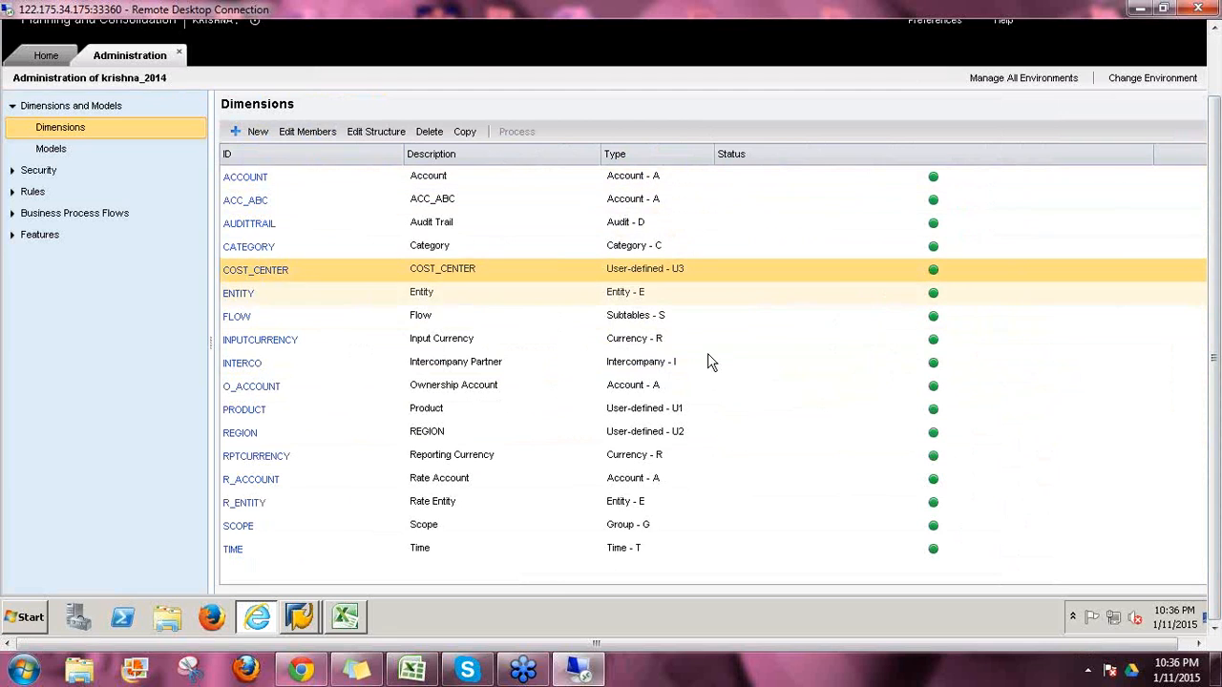
{"action": "left_click", "coordinate": [673, 413]}
{"action": "left_click", "coordinate": [690, 436]}
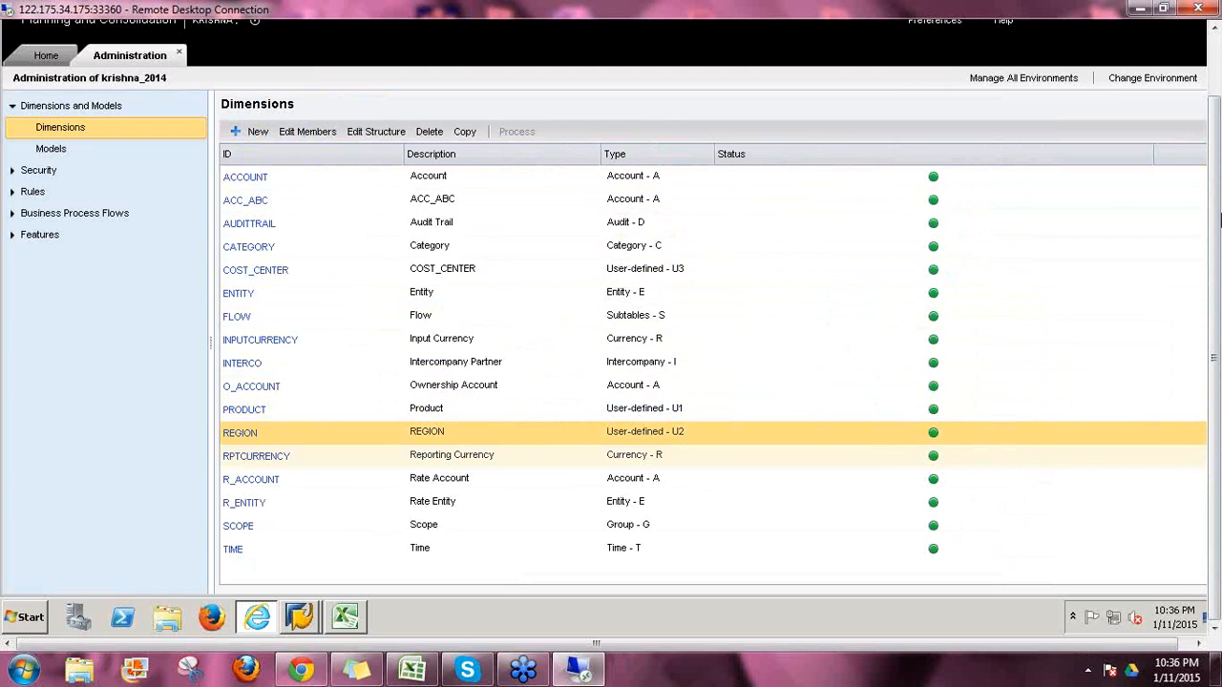
{"action": "left_click", "coordinate": [474, 179]}
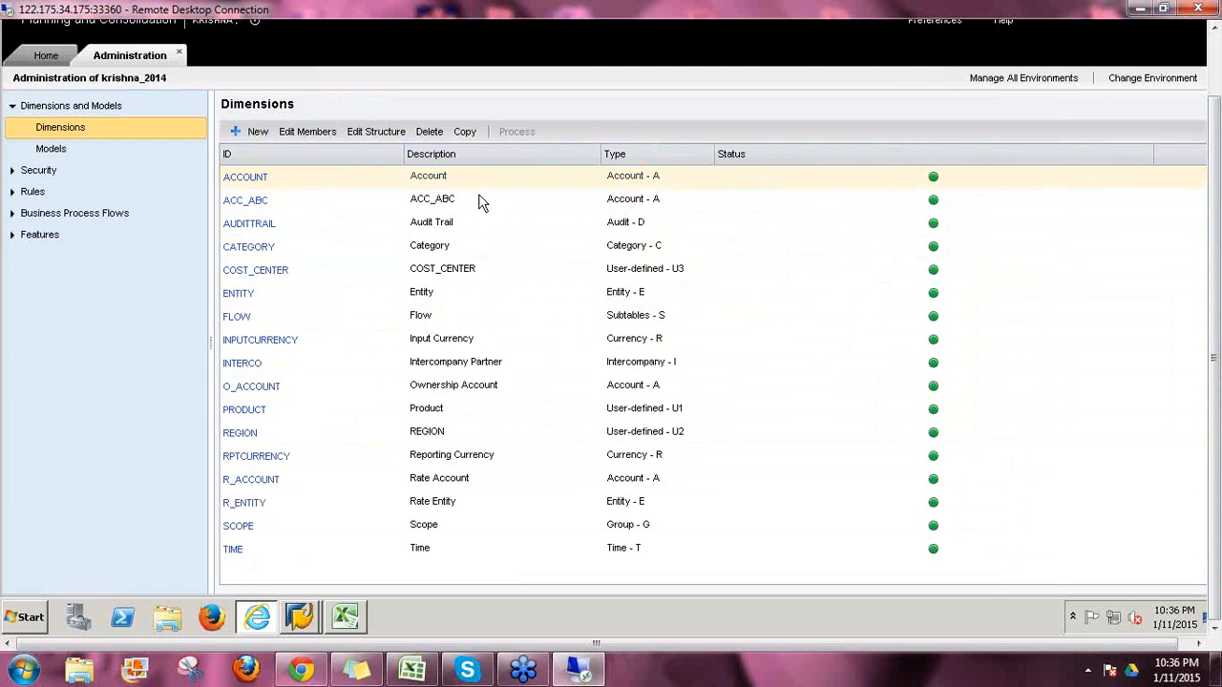
{"action": "left_click", "coordinate": [476, 202]}
{"action": "left_click", "coordinate": [637, 179]}
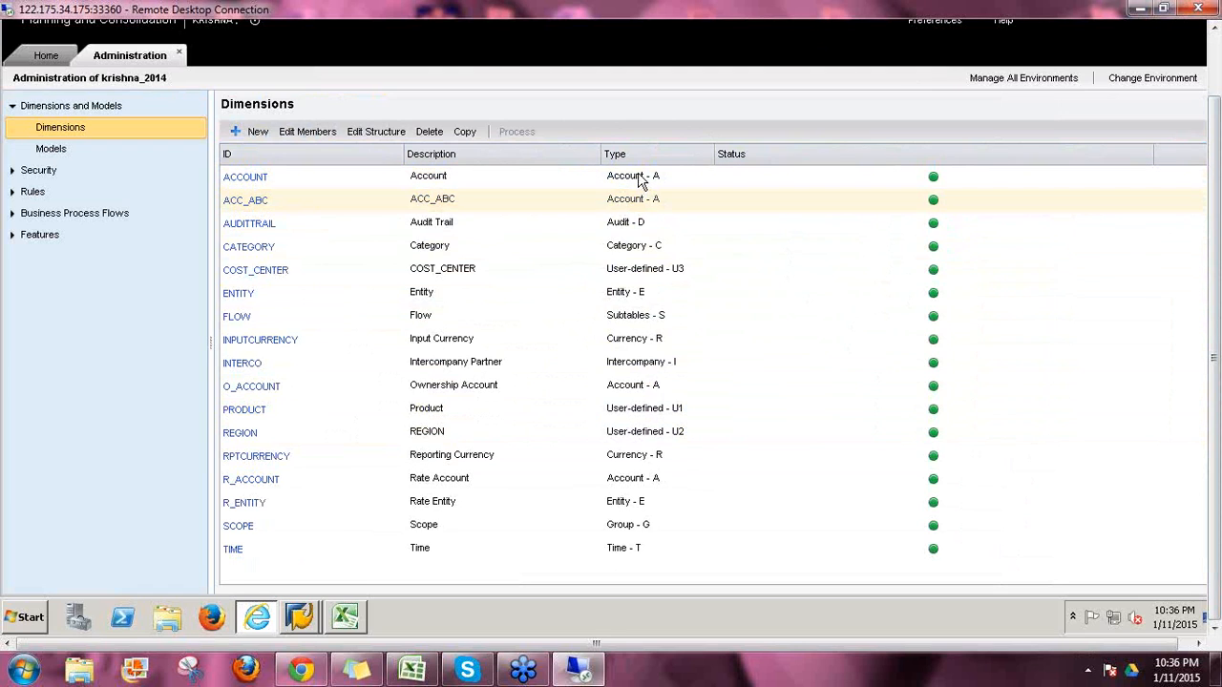
{"action": "left_click", "coordinate": [677, 199]}
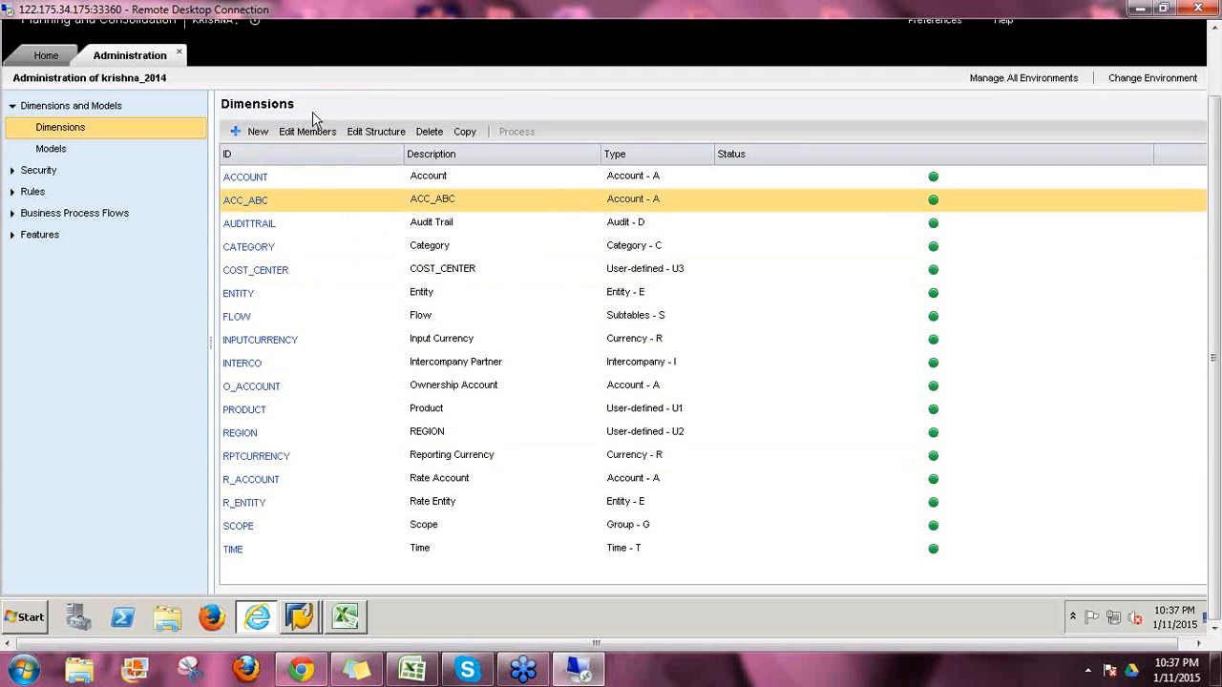
Step: Start a new dimension with ID and description ACC_JAN_2015, keeping type Account - A
{"action": "left_click", "coordinate": [280, 144]}
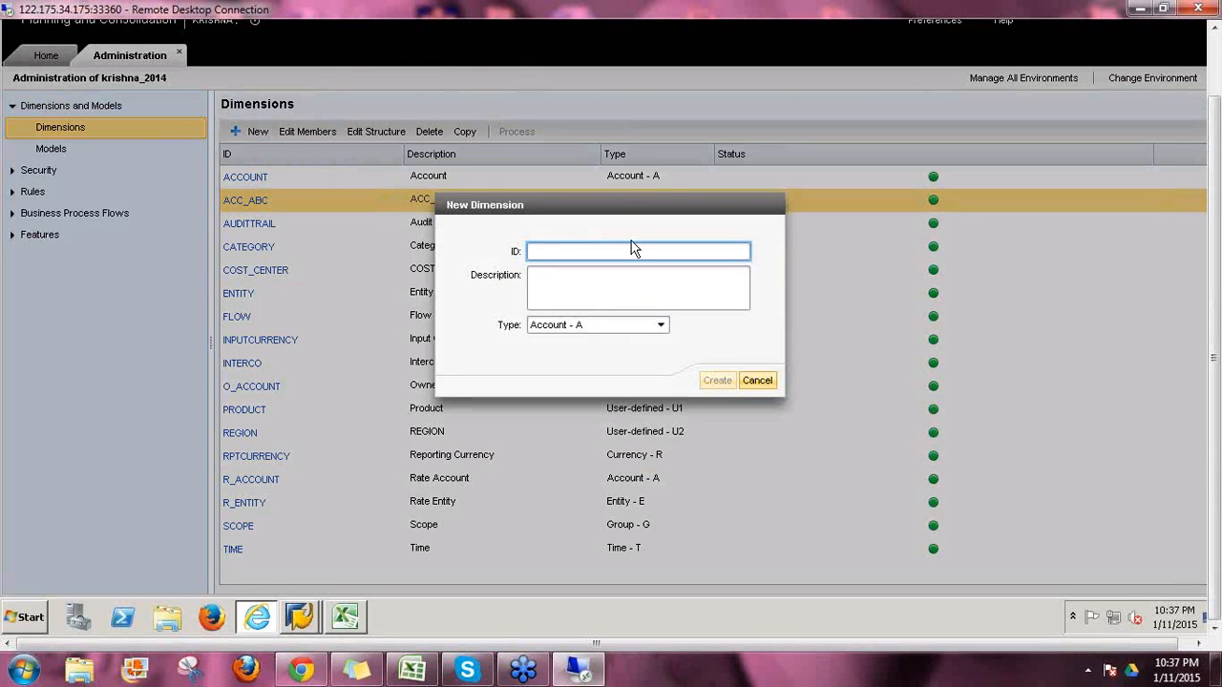
{"action": "type", "text": "ACC_JAN"}
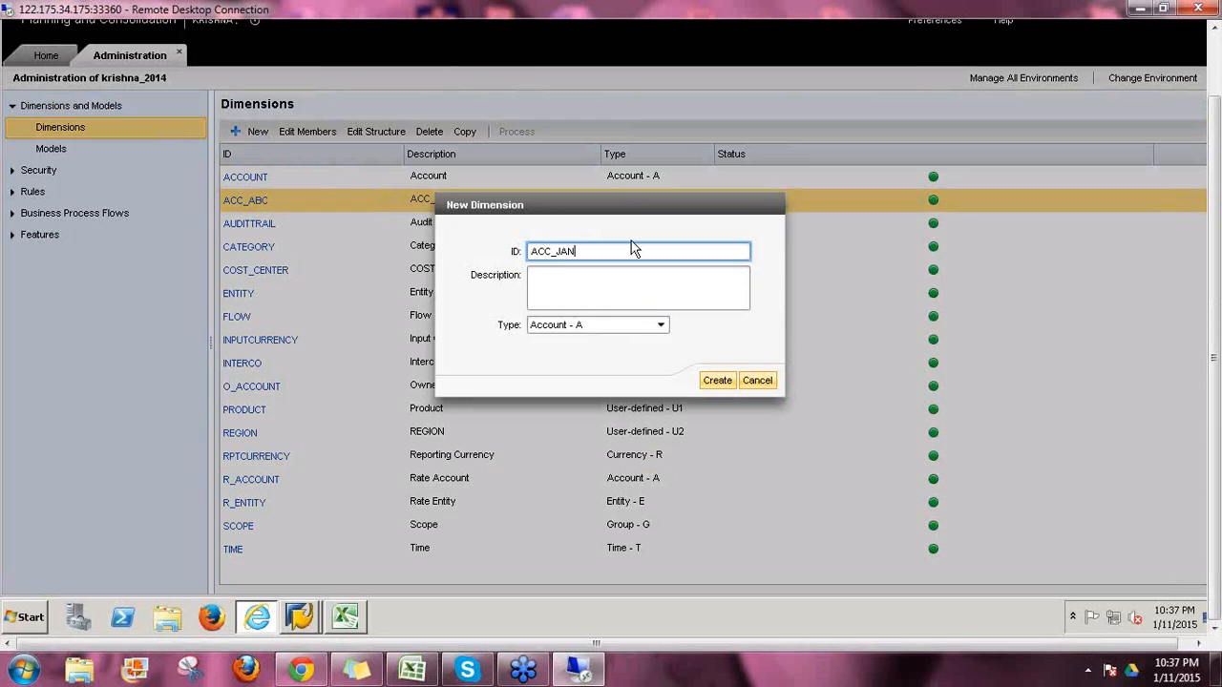
{"action": "type", "text": "_2015"}
{"action": "left_click_drag", "start_coordinate": [607, 251], "coordinate": [516, 250]}
{"action": "key", "text": "ctrl+c"}
{"action": "left_click", "coordinate": [617, 284]}
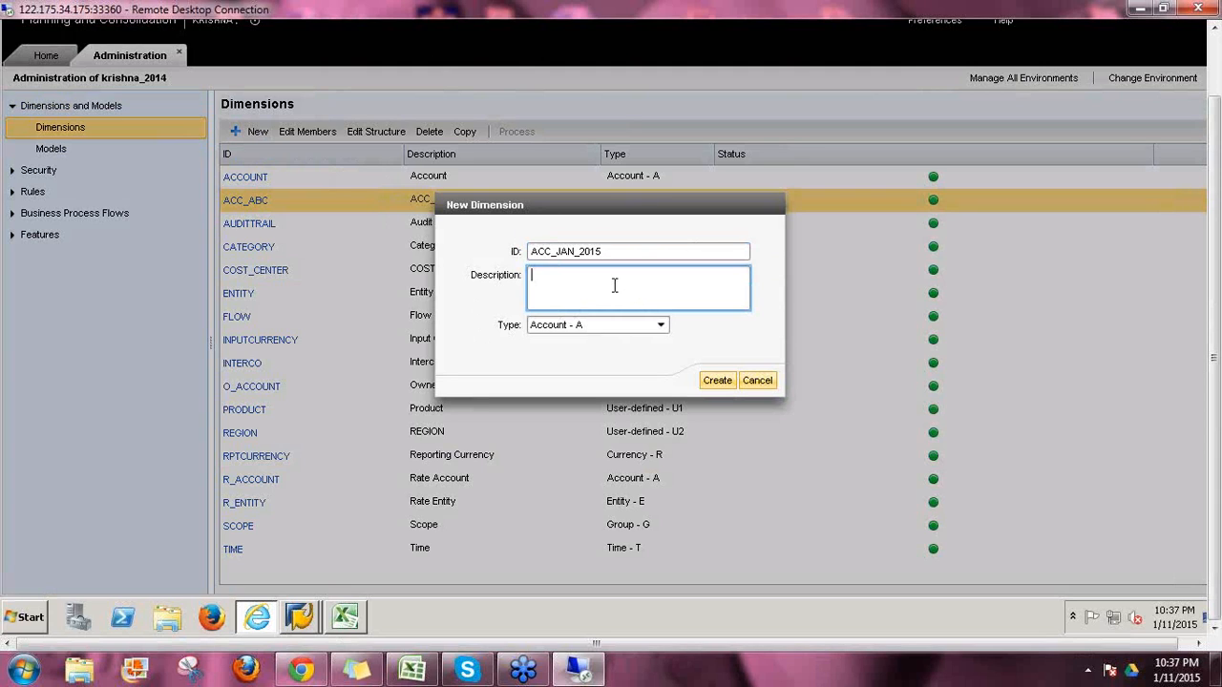
{"action": "key", "text": "ctrl+v"}
{"action": "left_click", "coordinate": [660, 326]}
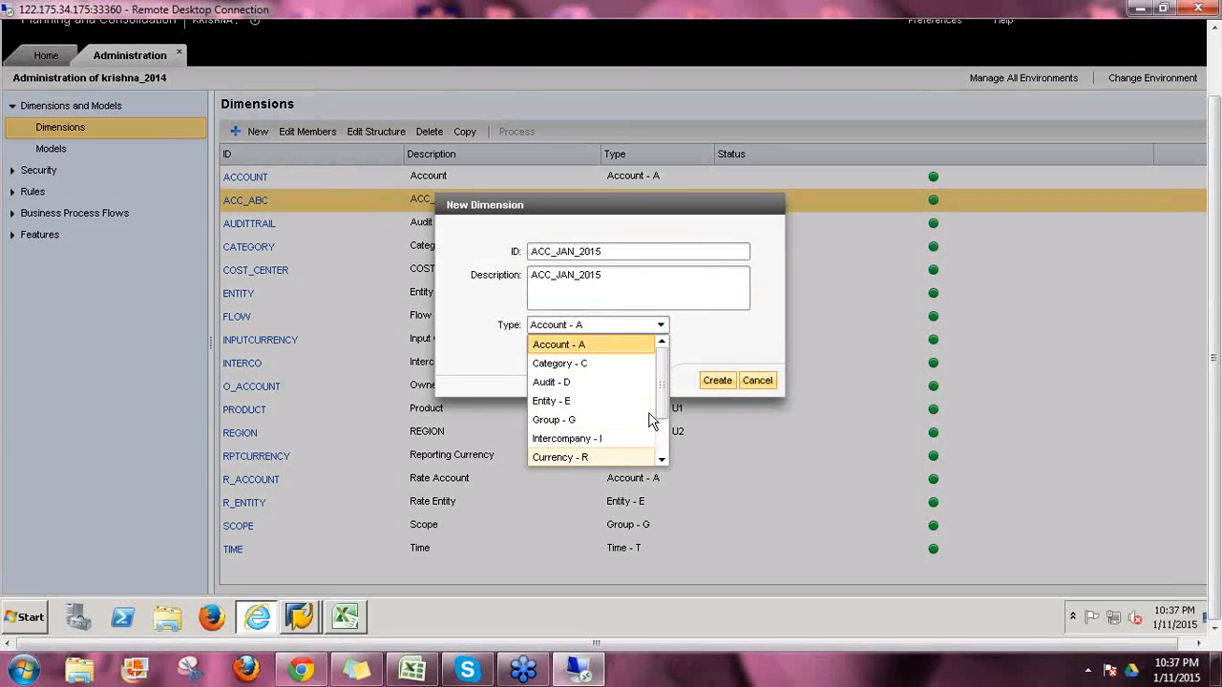
{"action": "left_click_drag", "start_coordinate": [661, 380], "coordinate": [662, 446]}
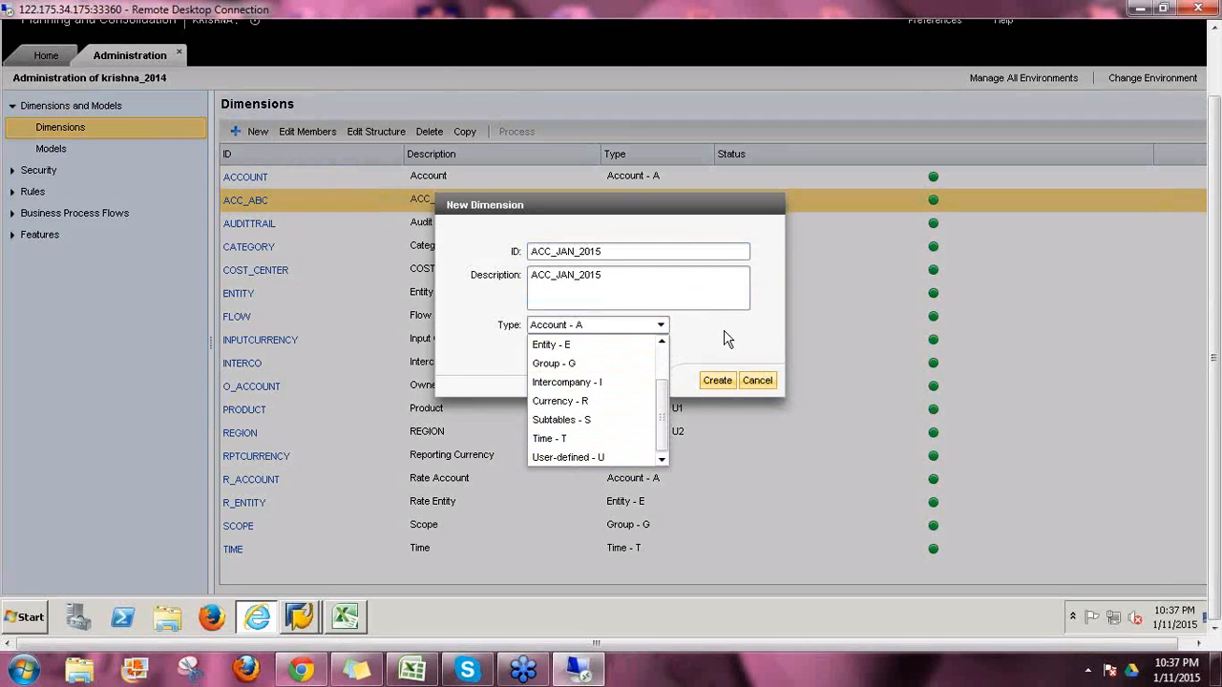
{"action": "left_click", "coordinate": [663, 326]}
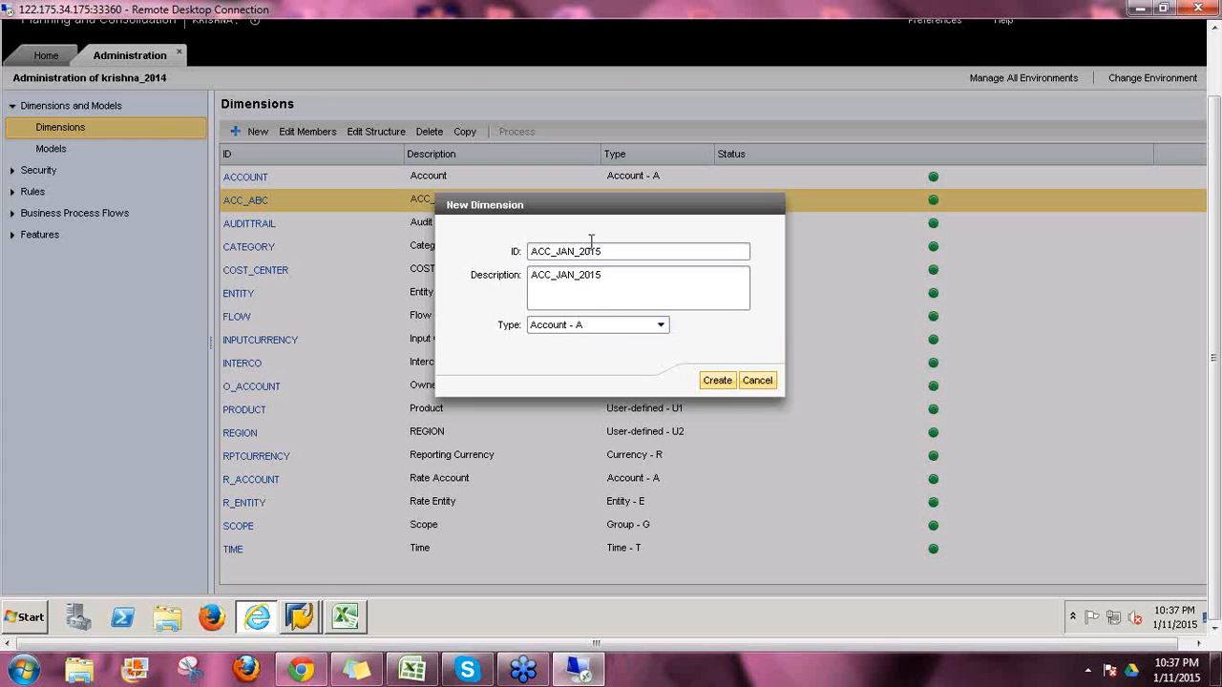
Step: Create ACC_JAN_2015 and open its empty member sheet with ACCTYPE, RATETYPE and SCALING columns
{"action": "left_click", "coordinate": [716, 381]}
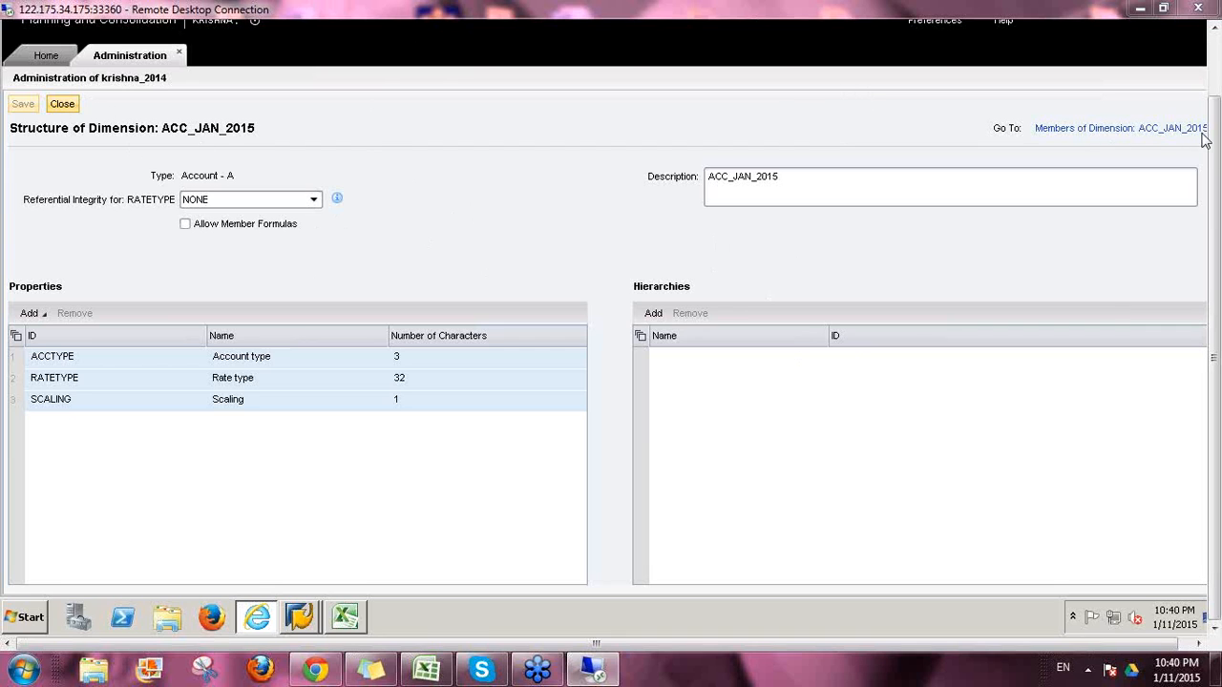
{"action": "left_click", "coordinate": [1041, 130]}
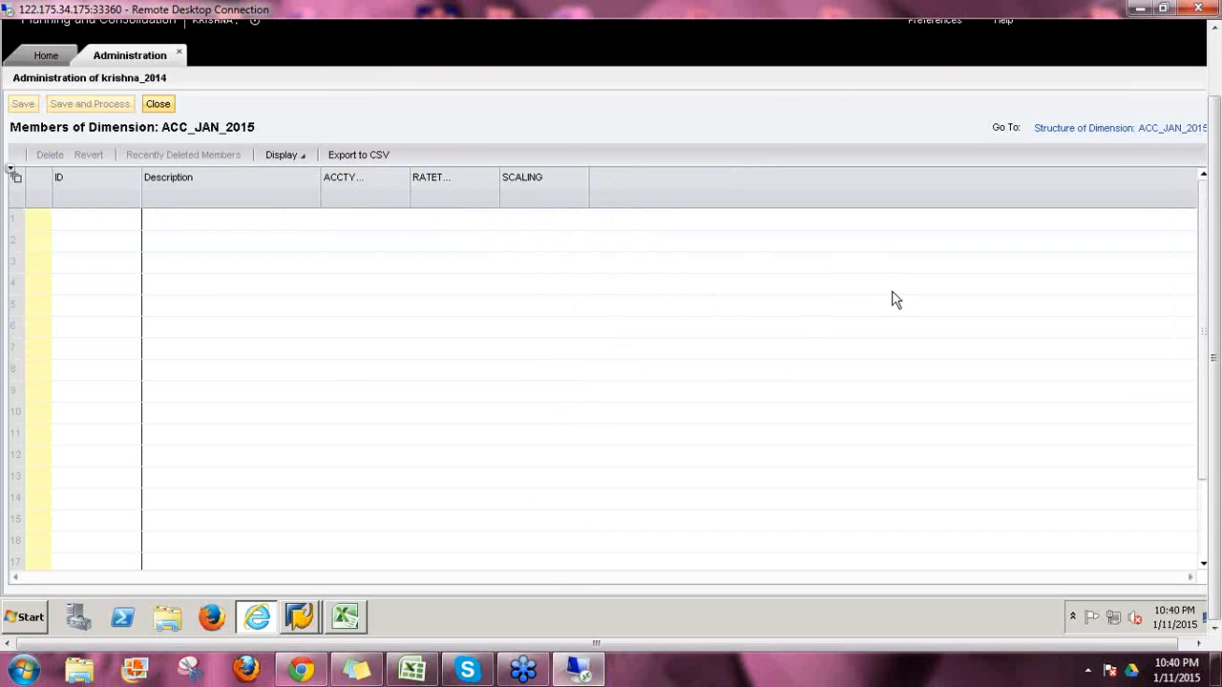
Step: Open the ACC_JAN_2015 structure page listing ACCTYPE, RATETYPE and SCALING properties
{"action": "left_click", "coordinate": [1054, 134]}
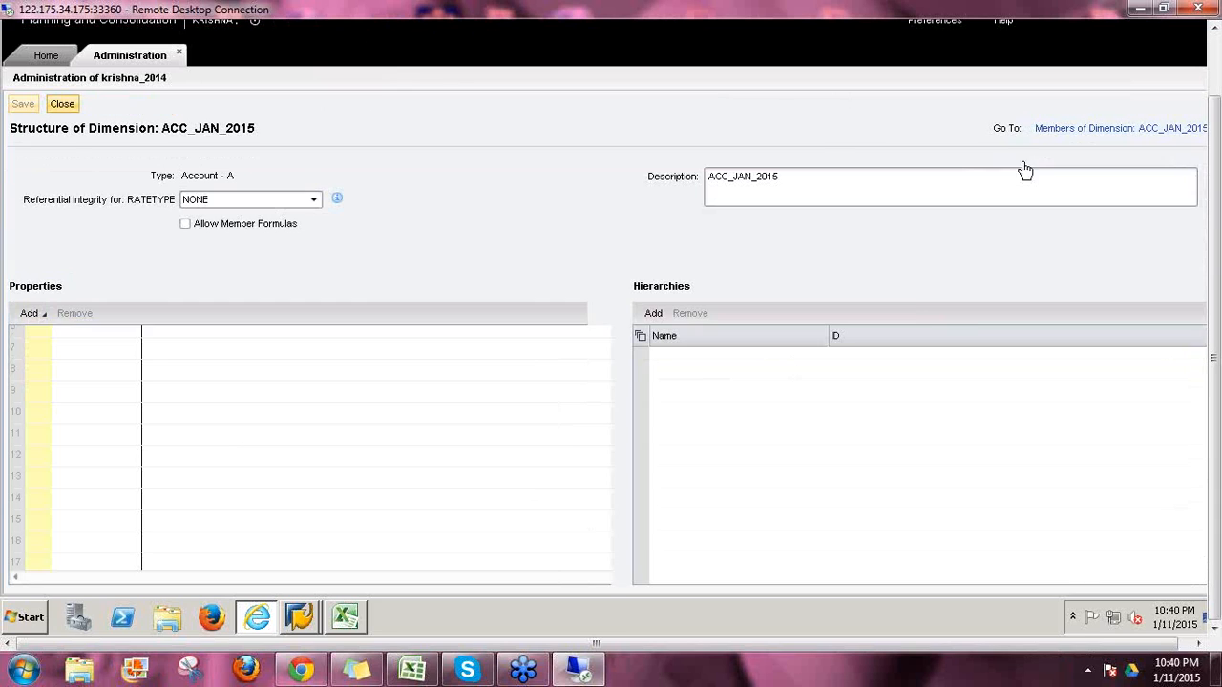
Step: Add the required consolidation property TYPELIM (Elimination Code) to ACC_JAN_2015 and save the structure
{"action": "left_click", "coordinate": [43, 319]}
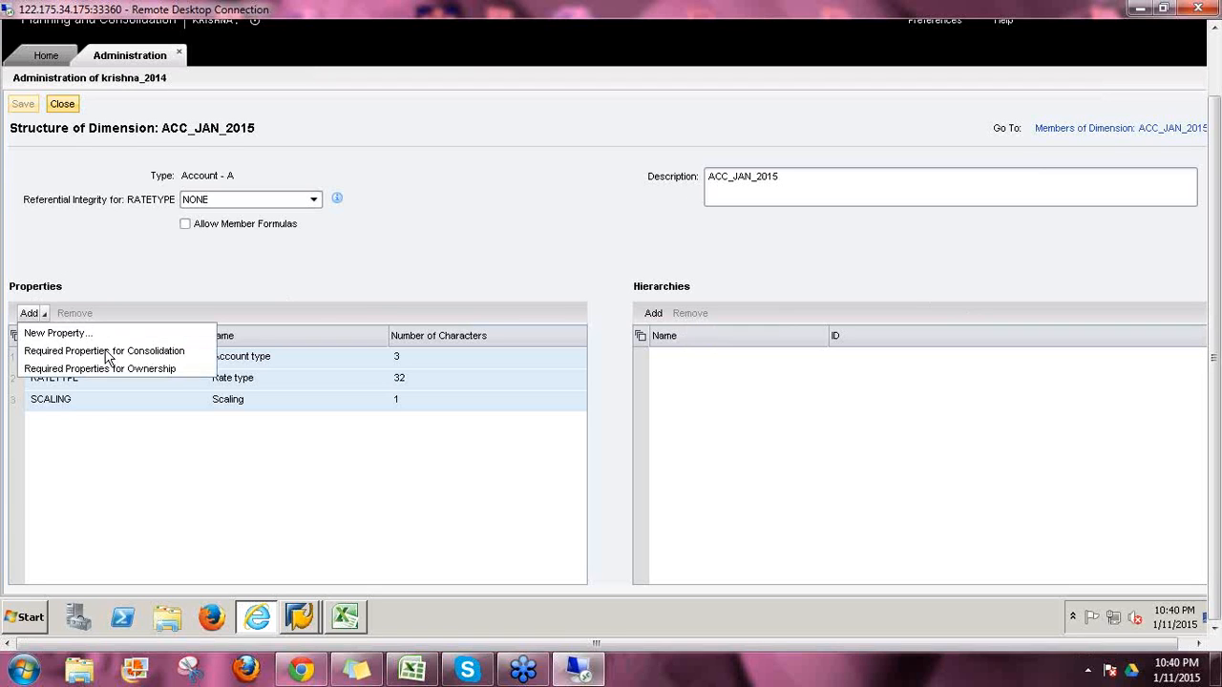
{"action": "left_click", "coordinate": [180, 355]}
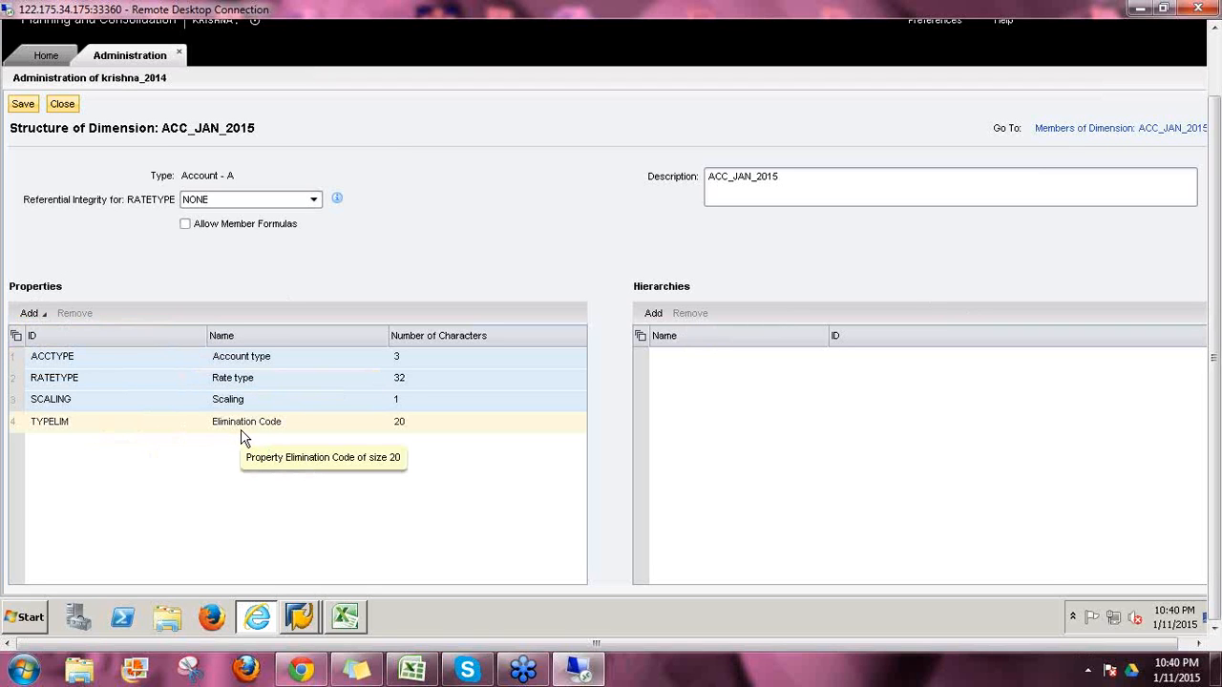
{"action": "left_click", "coordinate": [21, 105]}
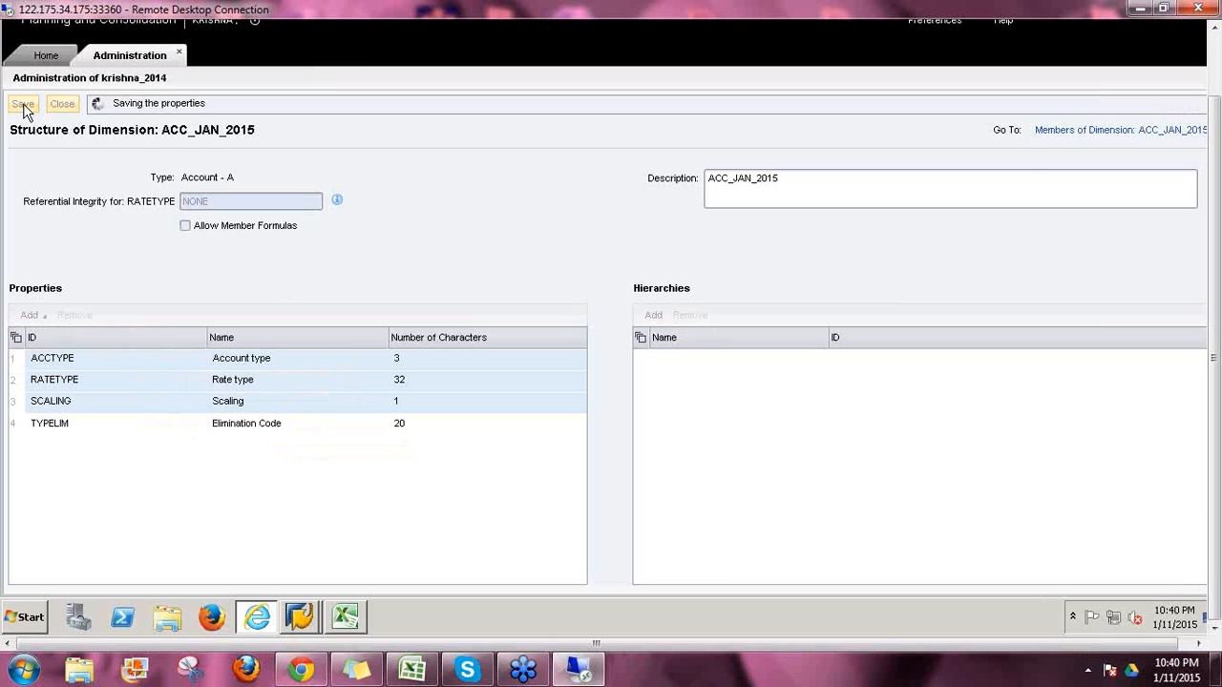
Step: Check that the empty ACC_JAN_2015 member sheet now has a TYPELIM column, then return to Dimensions
{"action": "left_click", "coordinate": [1085, 131]}
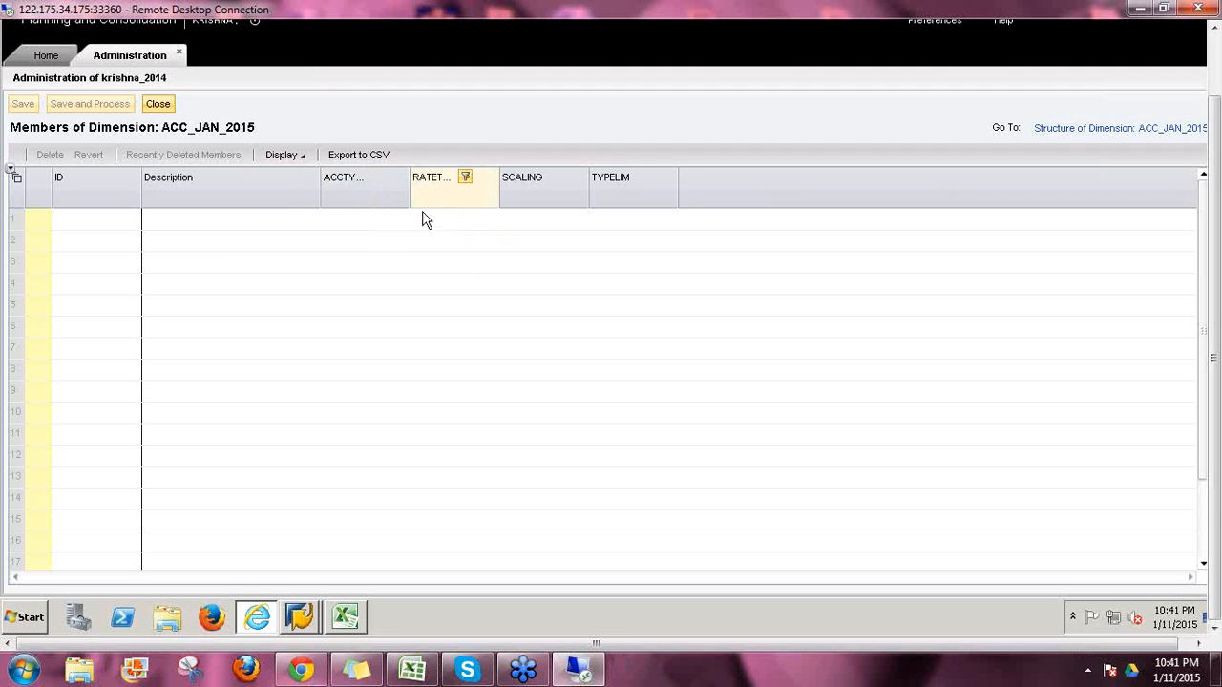
{"action": "left_click", "coordinate": [158, 104]}
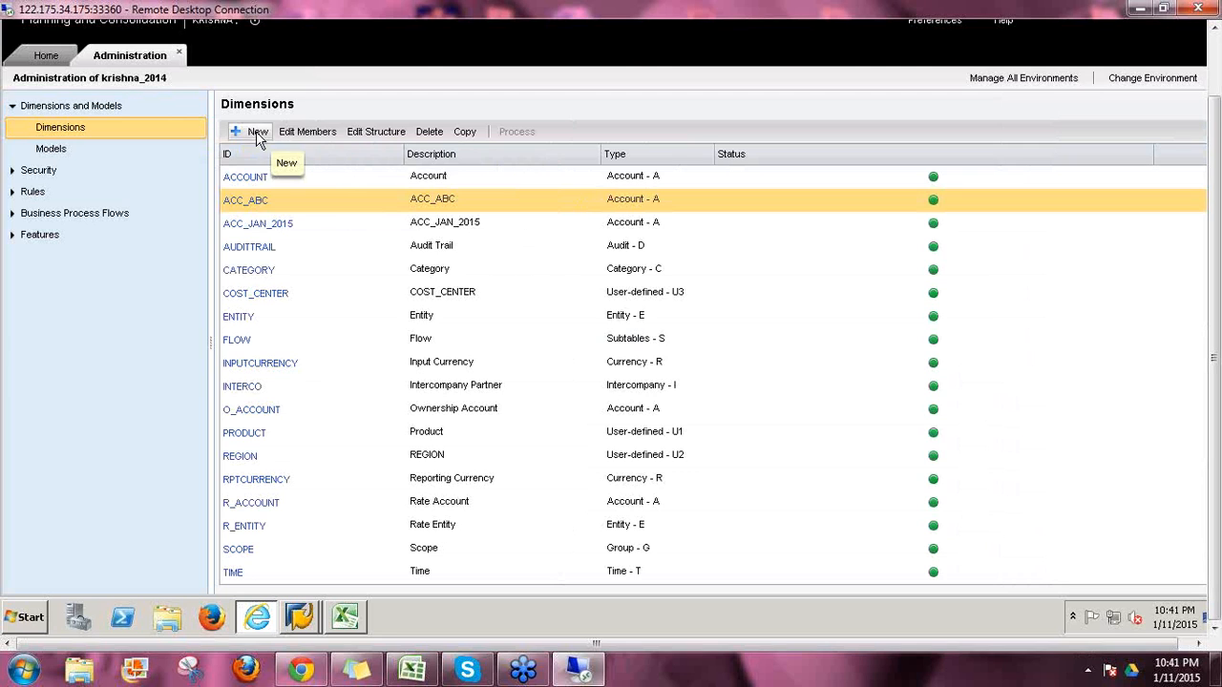
Step: Create a new User-defined - U dimension with ID TEST and description TEST
{"action": "left_click", "coordinate": [257, 134]}
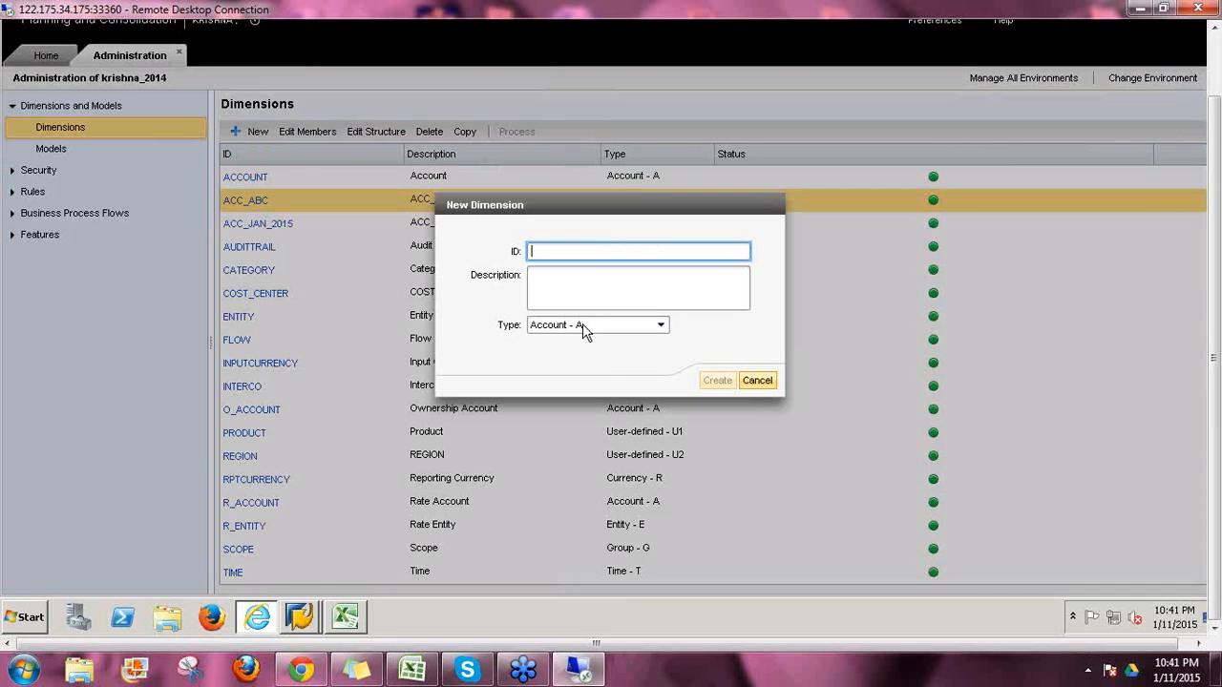
{"action": "type", "text": "TEST"}
{"action": "key", "text": "ctrl+a"}
{"action": "key", "text": "ctrl+c"}
{"action": "left_click", "coordinate": [668, 282]}
{"action": "key", "text": "ctrl+v"}
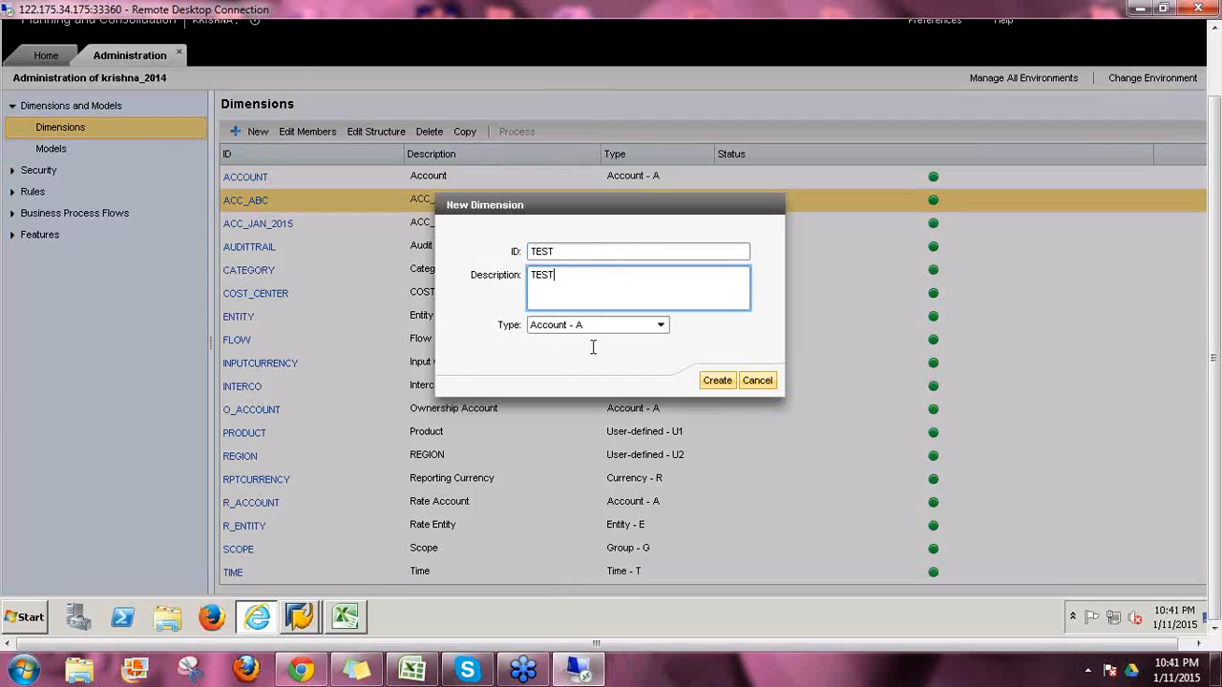
{"action": "left_click", "coordinate": [660, 327]}
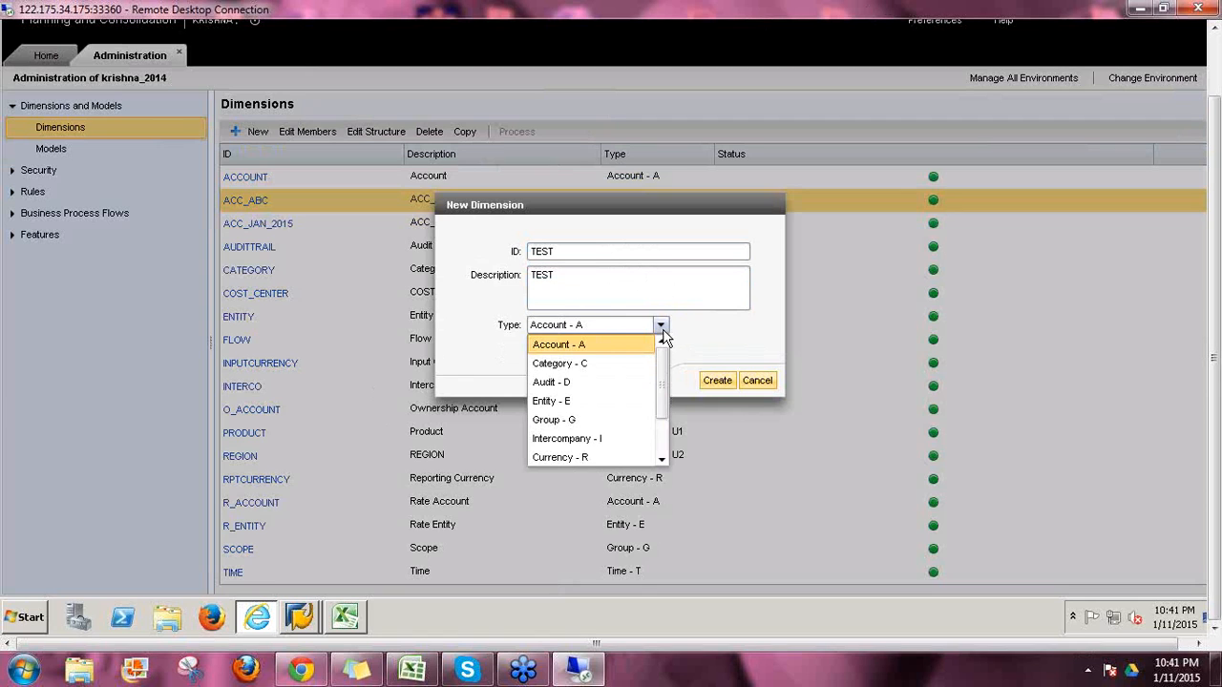
{"action": "left_click_drag", "start_coordinate": [663, 367], "coordinate": [665, 468]}
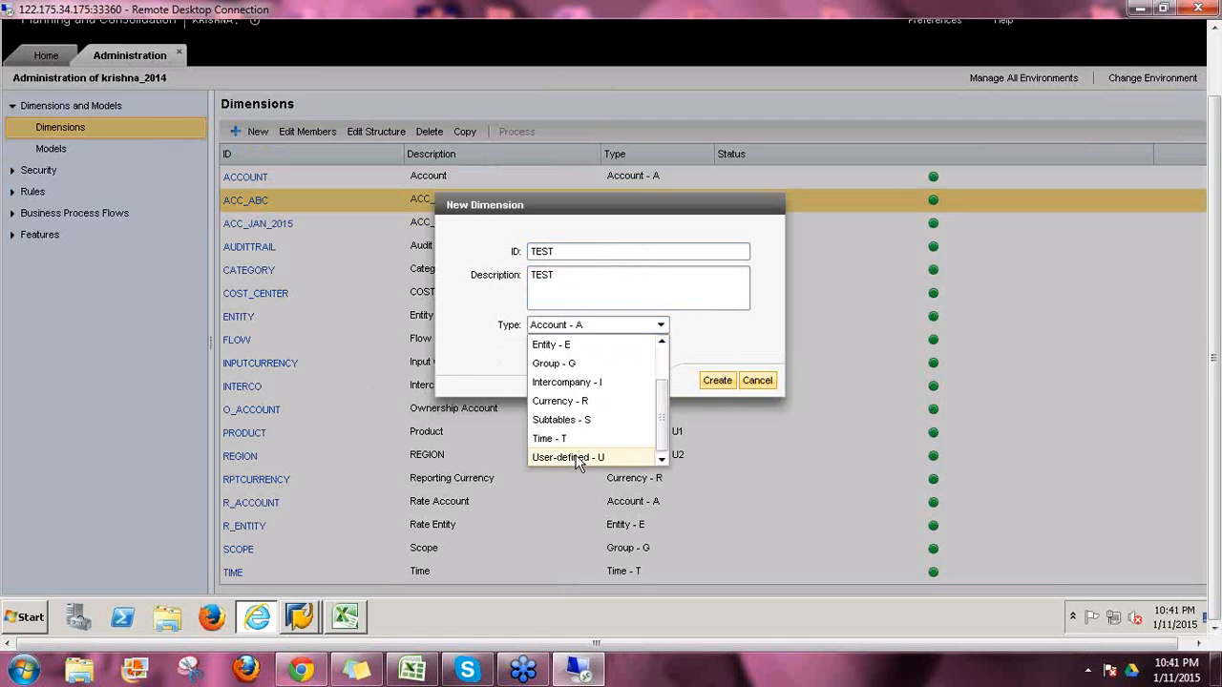
{"action": "left_click", "coordinate": [578, 459]}
{"action": "left_click", "coordinate": [717, 381]}
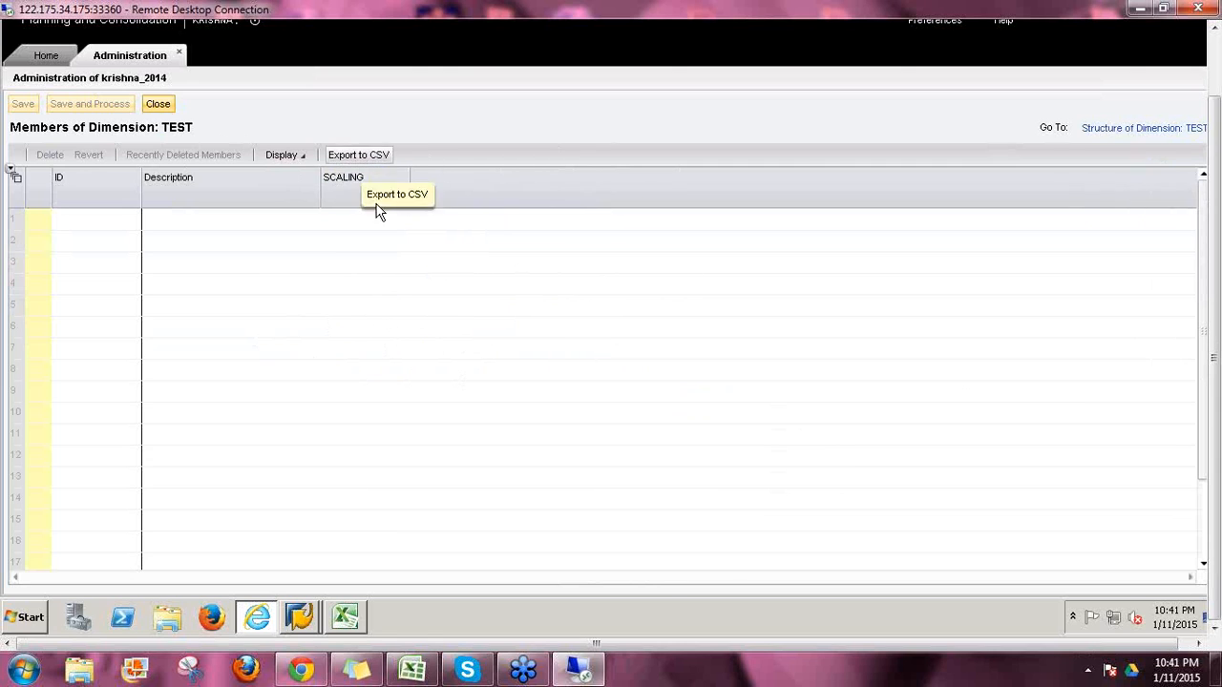
Step: Review the TEST dimension's structure, then close it to return to the Dimensions list
{"action": "left_click", "coordinate": [1106, 130]}
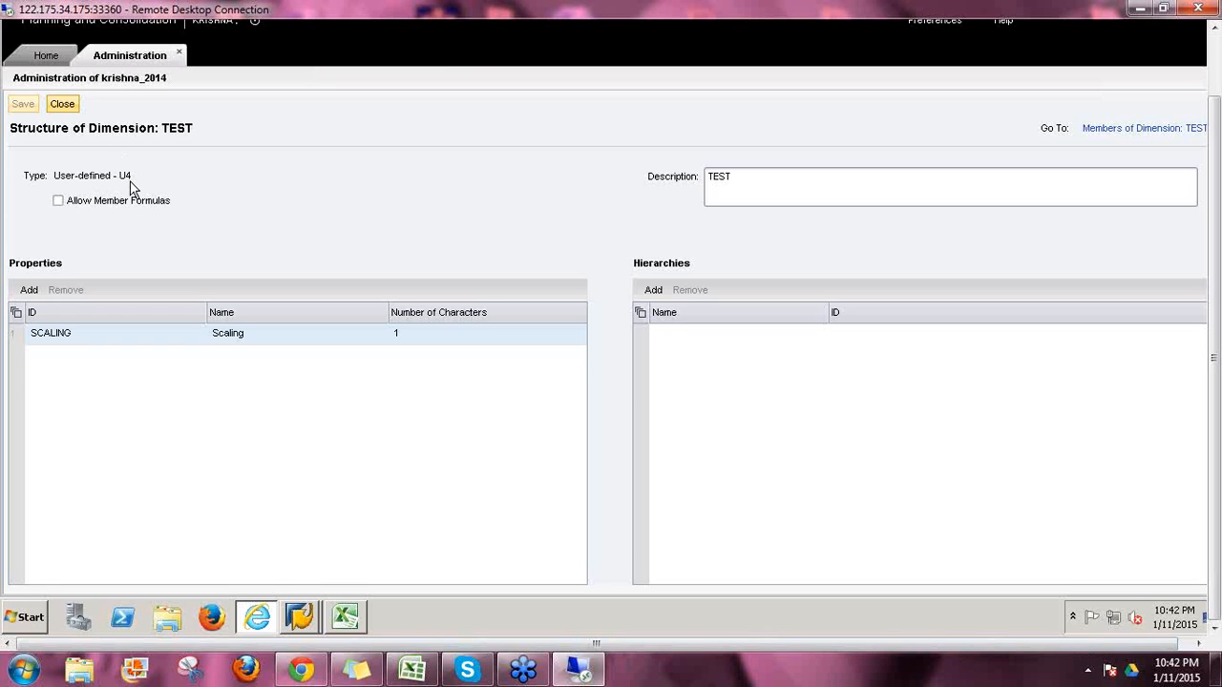
{"action": "left_click", "coordinate": [69, 106]}
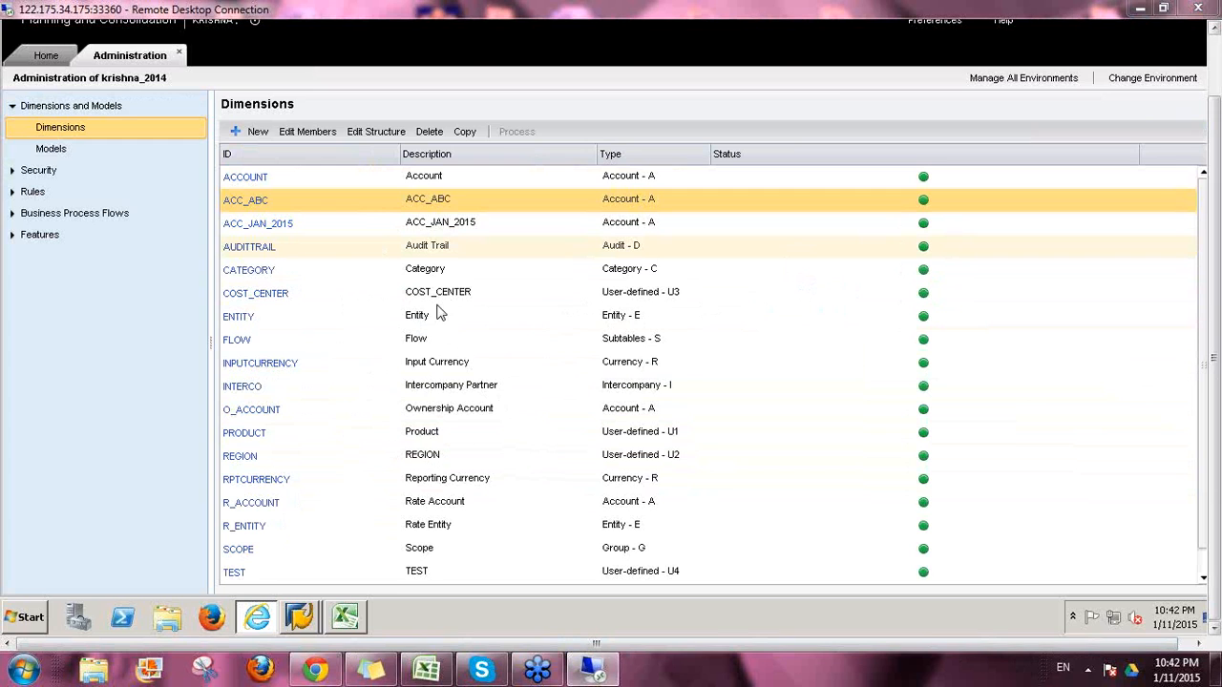
Step: Look over the ACCOUNT members' account types, such as AST for 12345 and EXP for AVGPRICE
{"action": "left_click", "coordinate": [250, 179]}
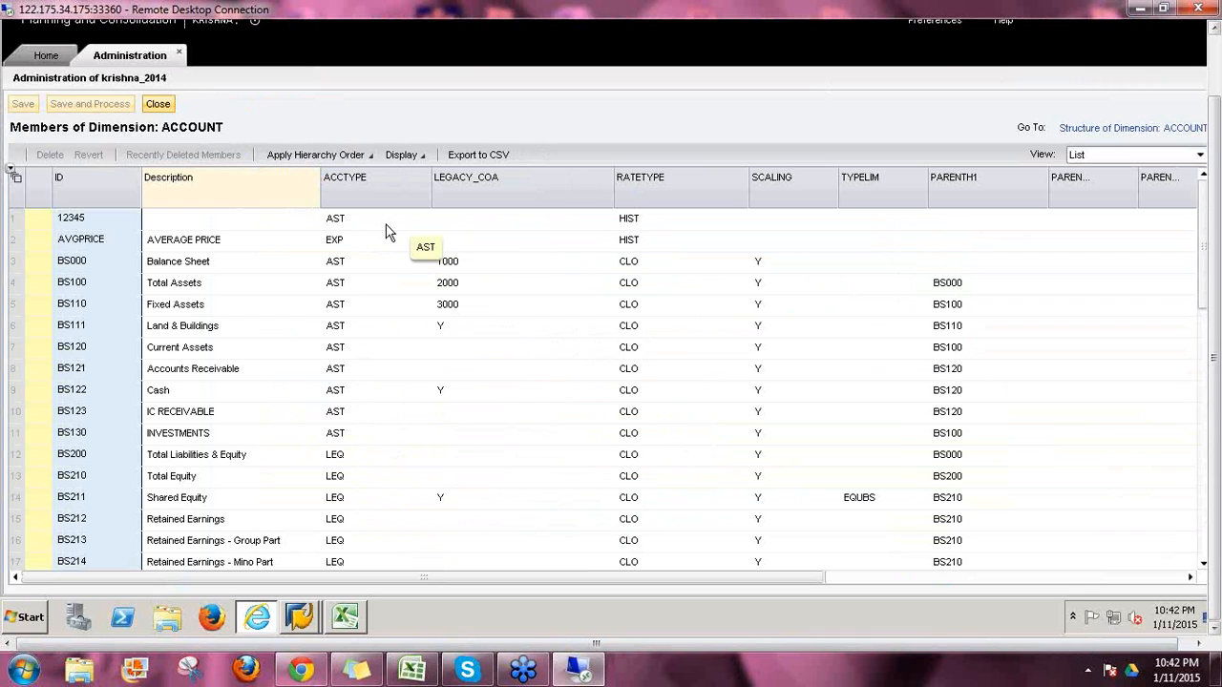
{"action": "left_click", "coordinate": [361, 226]}
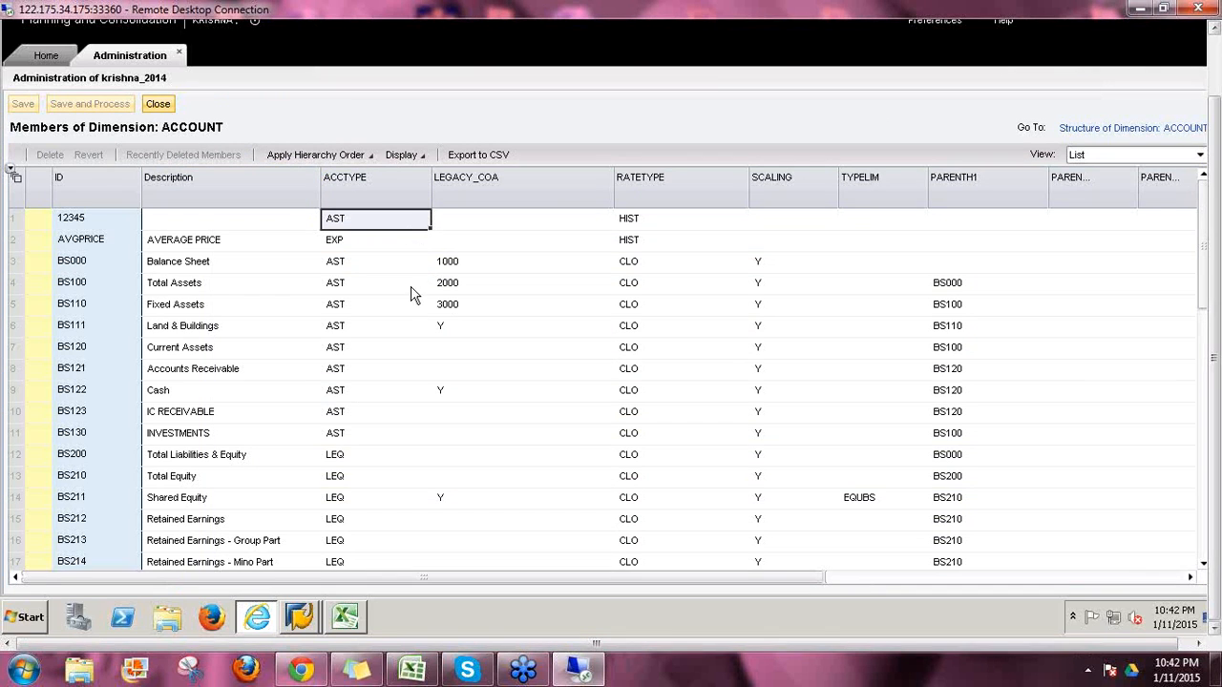
{"action": "left_click", "coordinate": [437, 391]}
{"action": "key", "text": "Down"}
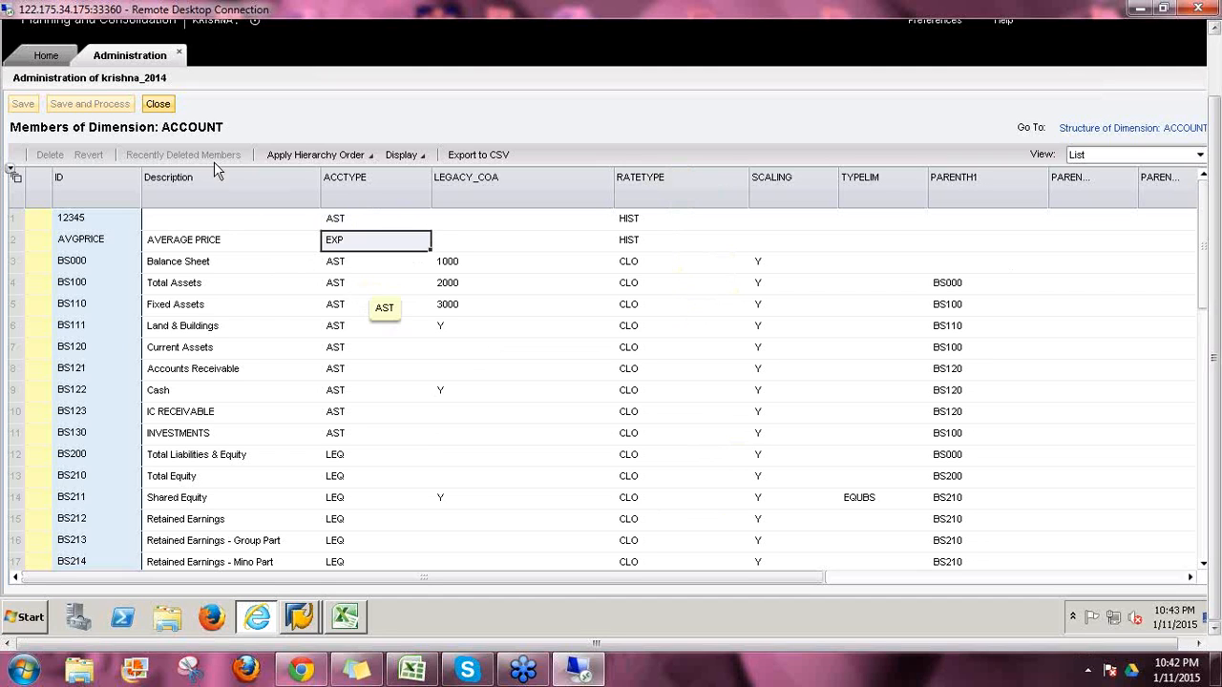
{"action": "left_click", "coordinate": [159, 105]}
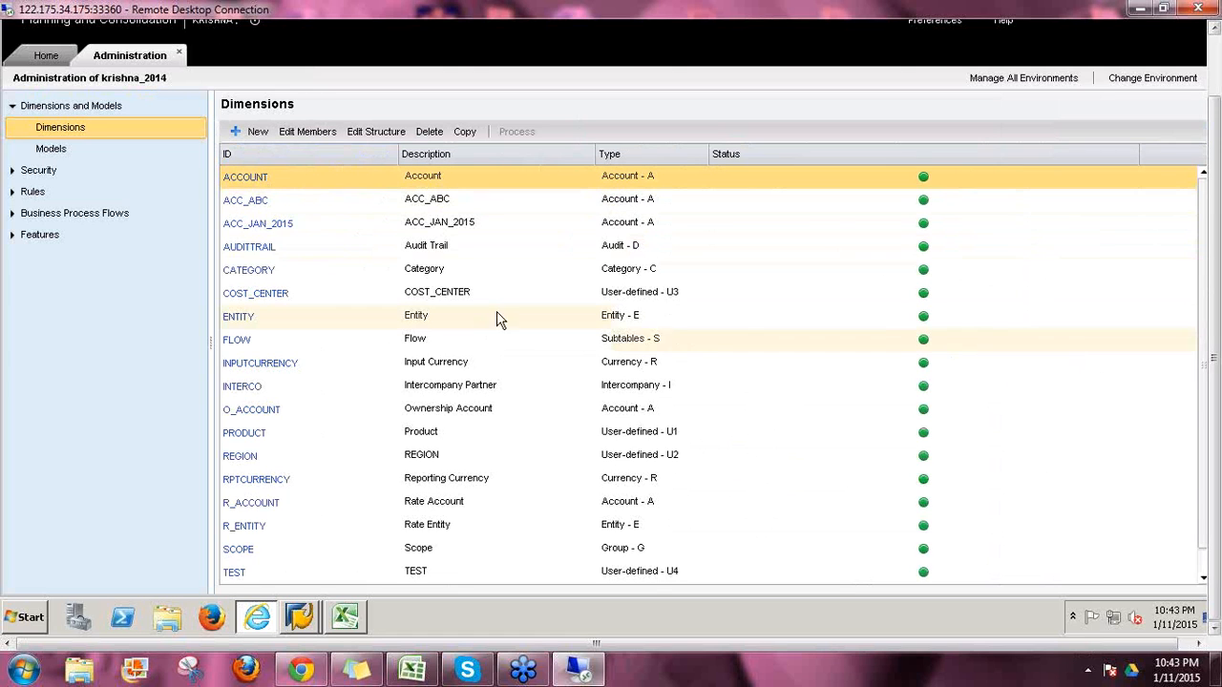
Step: Delete the TEST dimension from the Dimensions list and confirm the deletion
{"action": "left_click", "coordinate": [670, 436]}
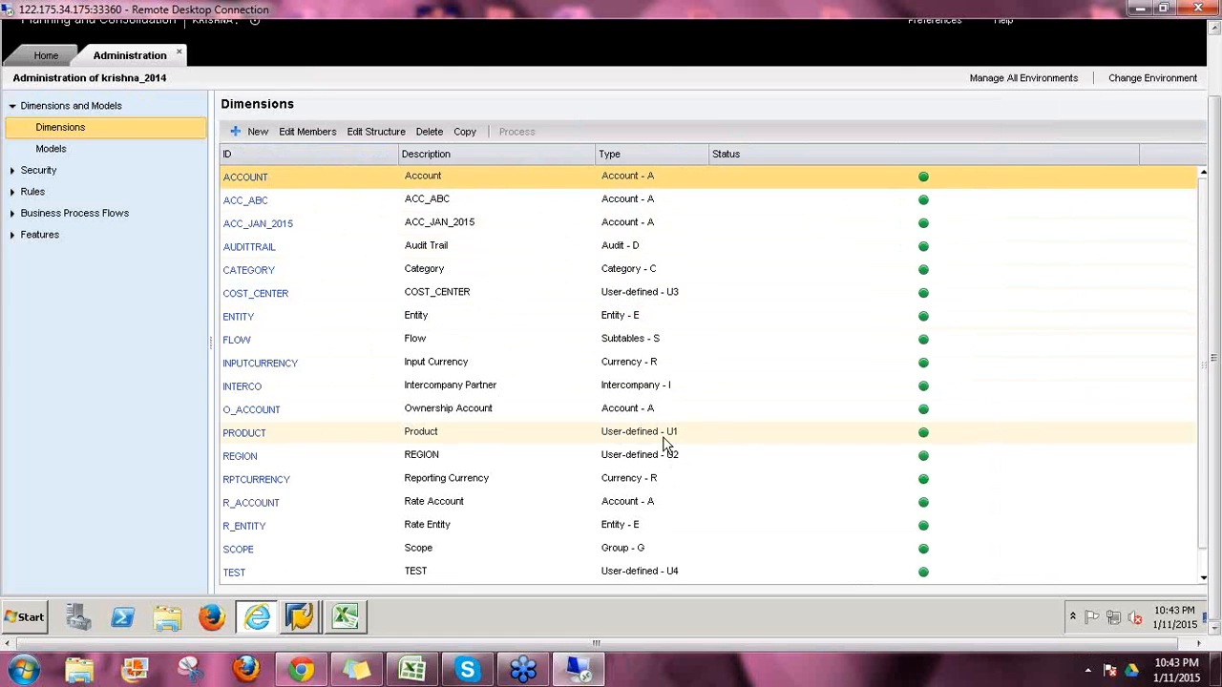
{"action": "left_click", "coordinate": [650, 575]}
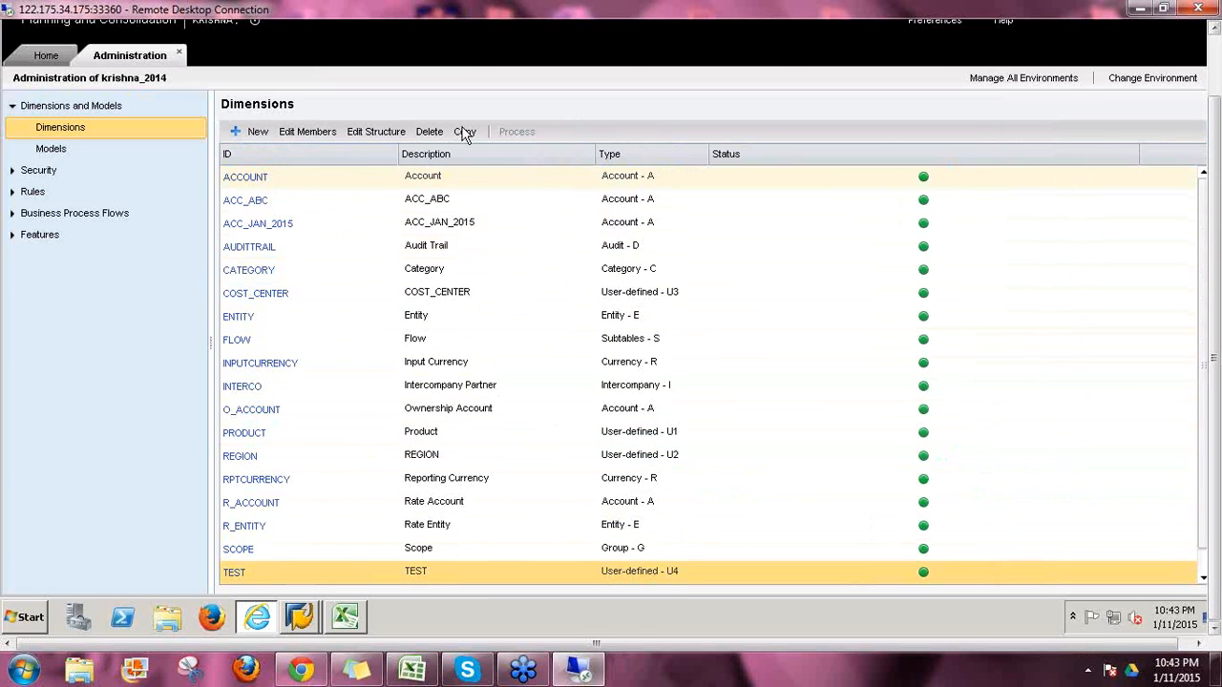
{"action": "left_click", "coordinate": [429, 134]}
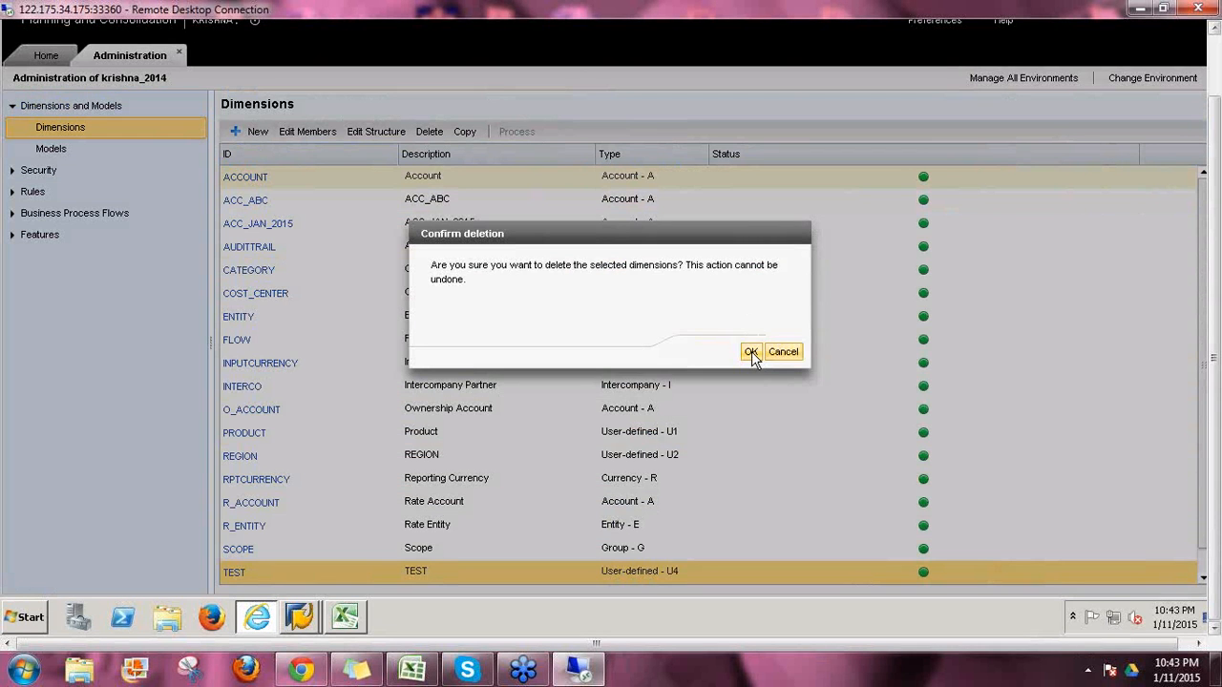
{"action": "left_click", "coordinate": [751, 353]}
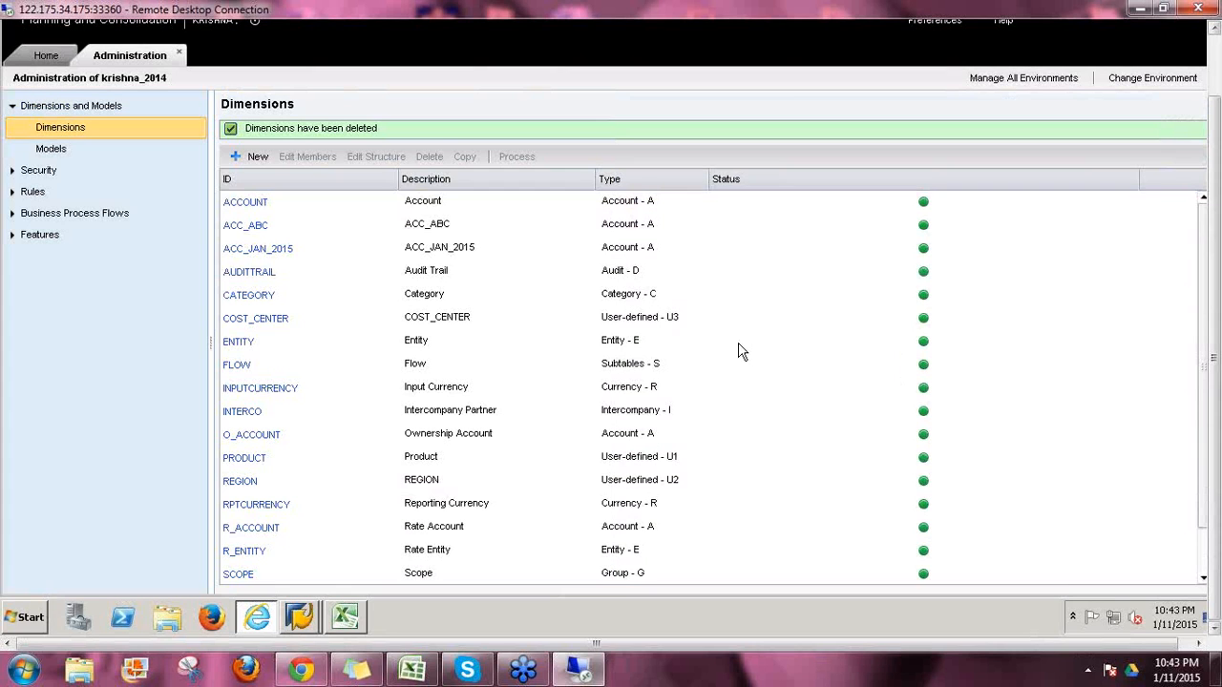
{"action": "left_click", "coordinate": [283, 209]}
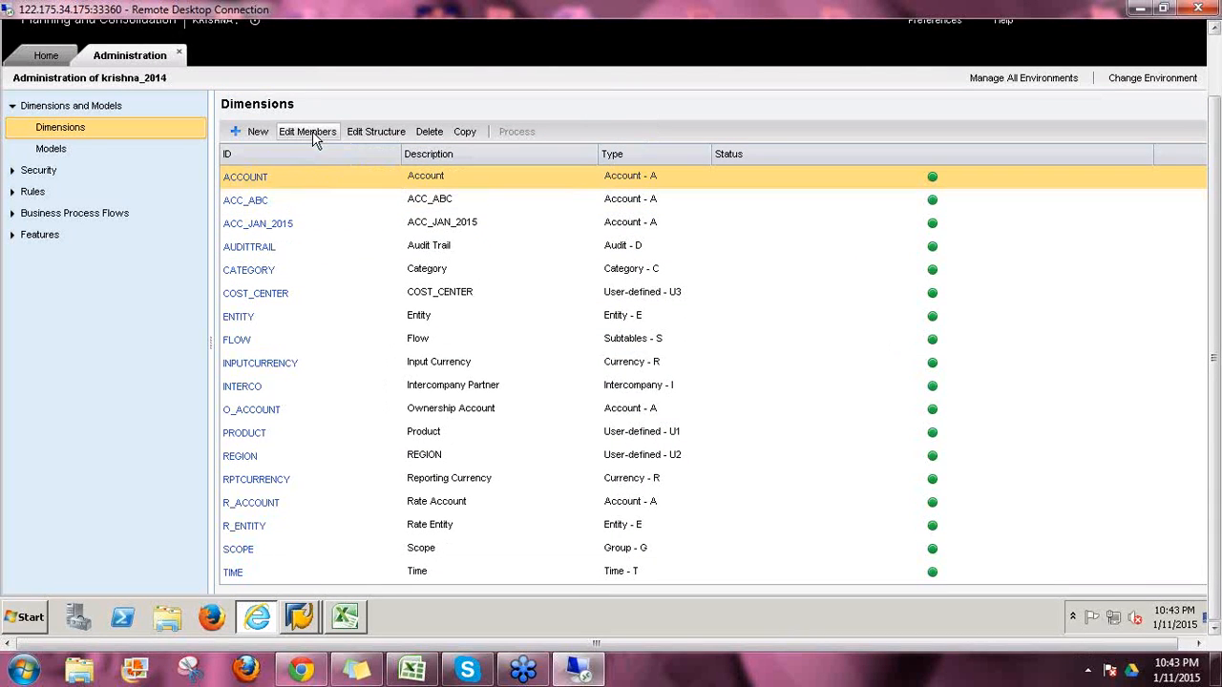
Step: Open and close the ACCOUNT members and structure pages, ending with the ACC_ABC row selected
{"action": "left_click", "coordinate": [308, 132]}
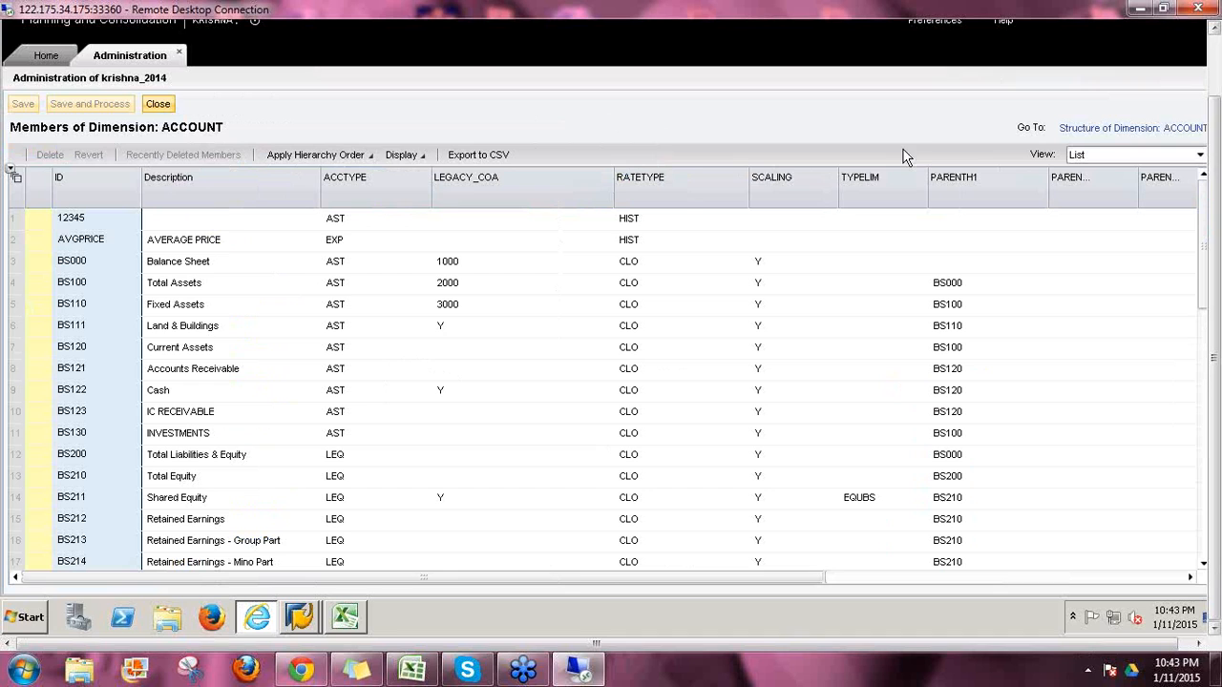
{"action": "left_click", "coordinate": [159, 105]}
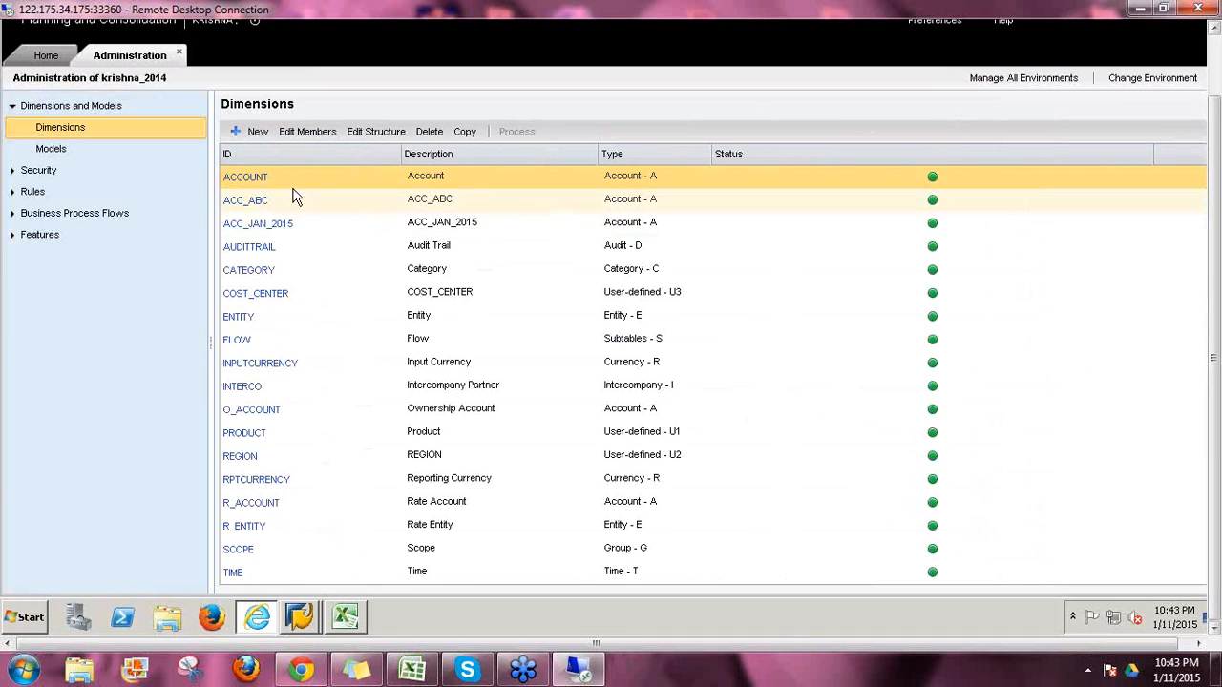
{"action": "left_click", "coordinate": [296, 186]}
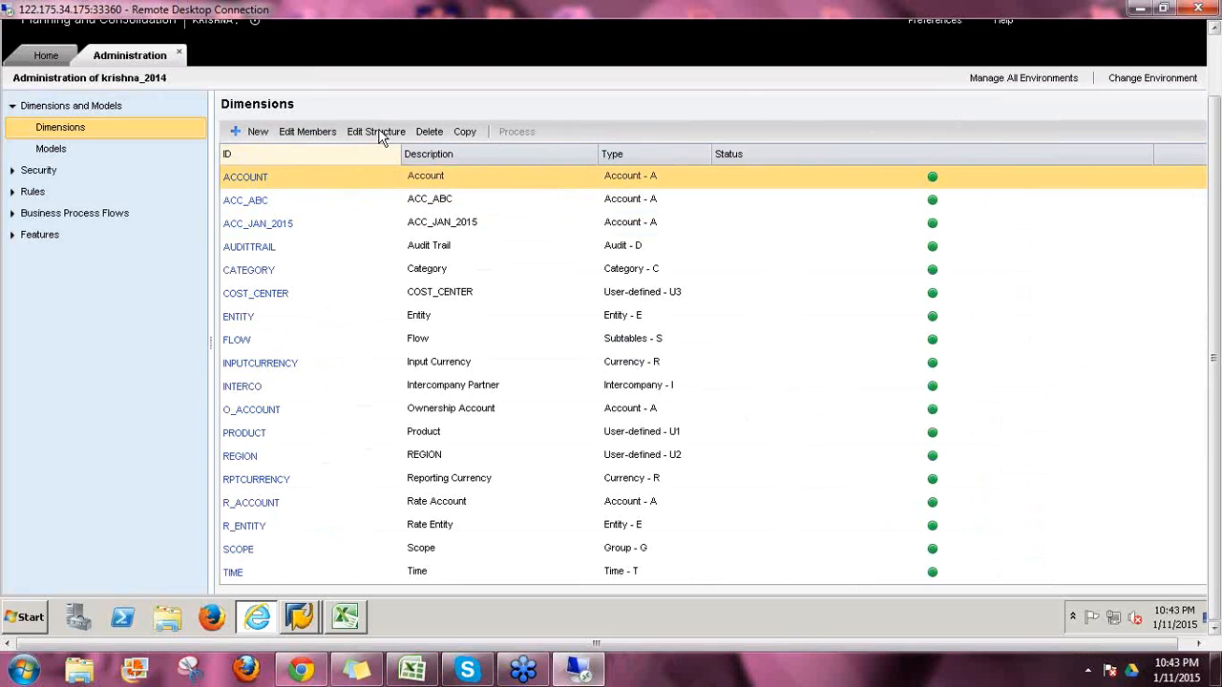
{"action": "left_click", "coordinate": [377, 133]}
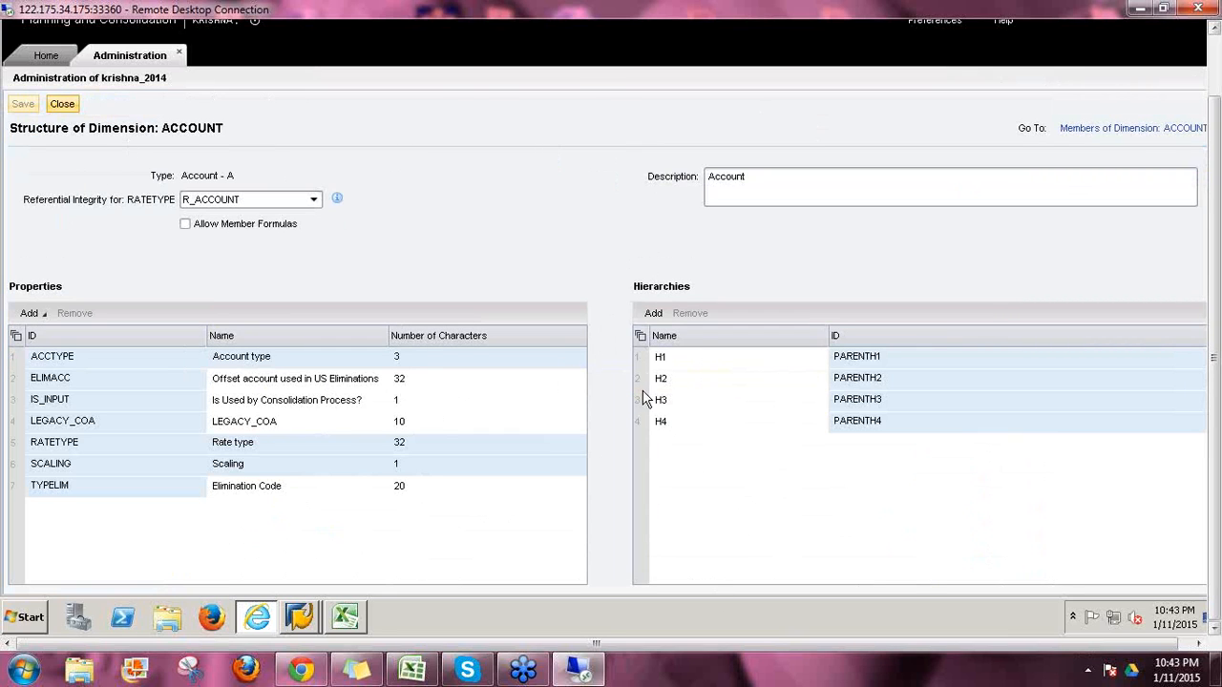
{"action": "left_click", "coordinate": [63, 104]}
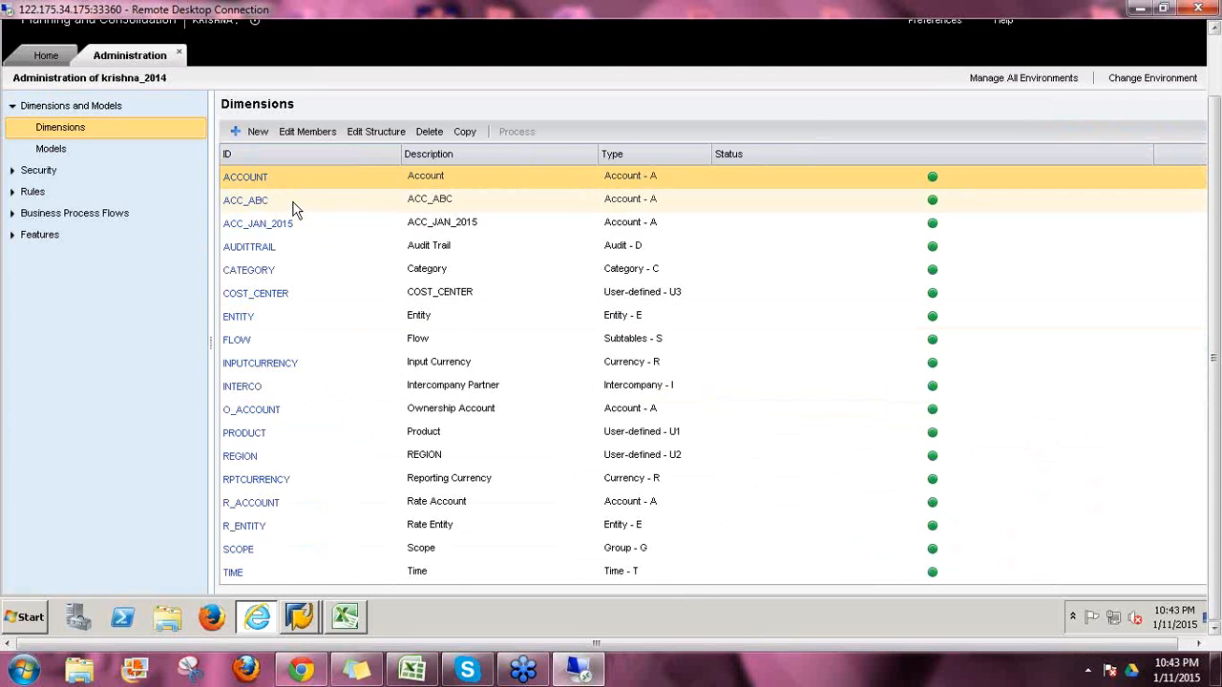
{"action": "left_click", "coordinate": [339, 201]}
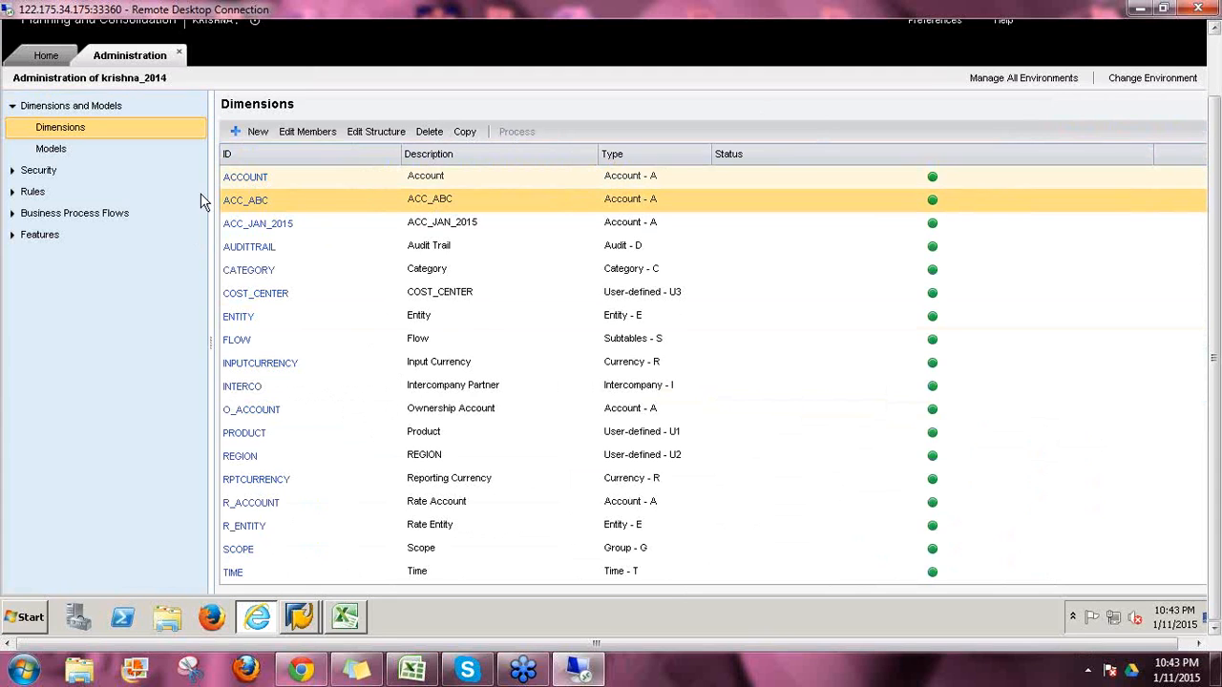
Step: Add a new member with ID 2222 to ACC_ABC and save the member sheet
{"action": "left_click", "coordinate": [260, 220]}
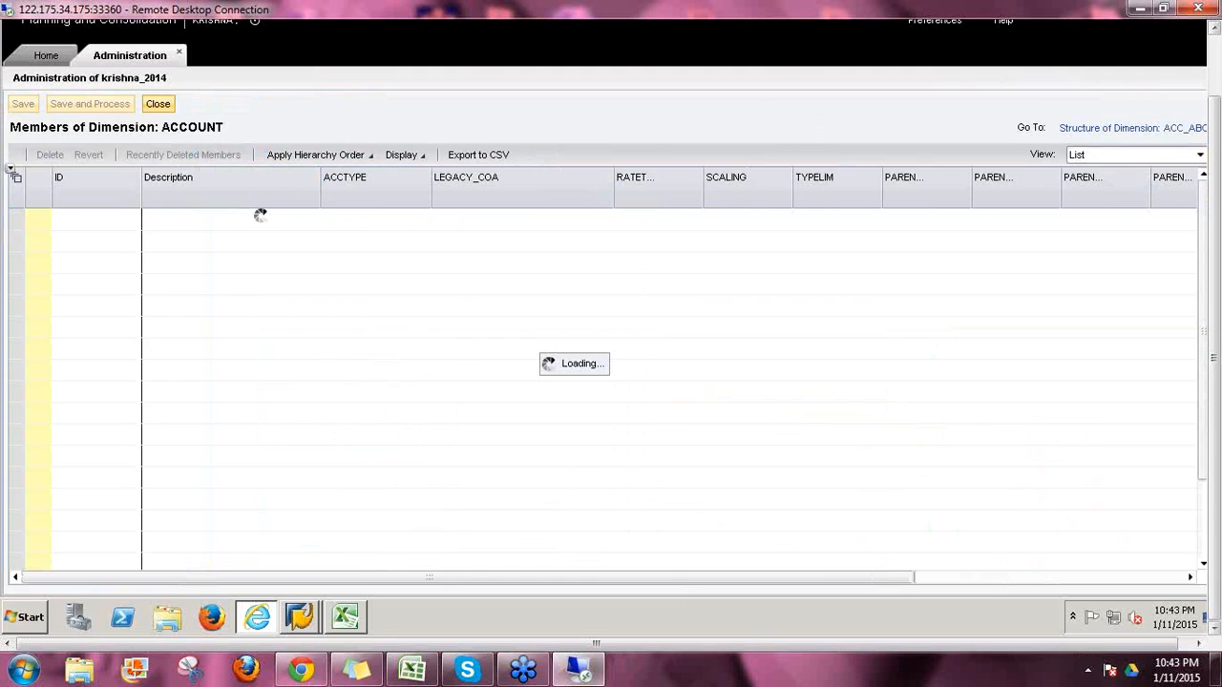
{"action": "left_click", "coordinate": [111, 486]}
{"action": "type", "text": "2222"}
{"action": "key", "text": "Return"}
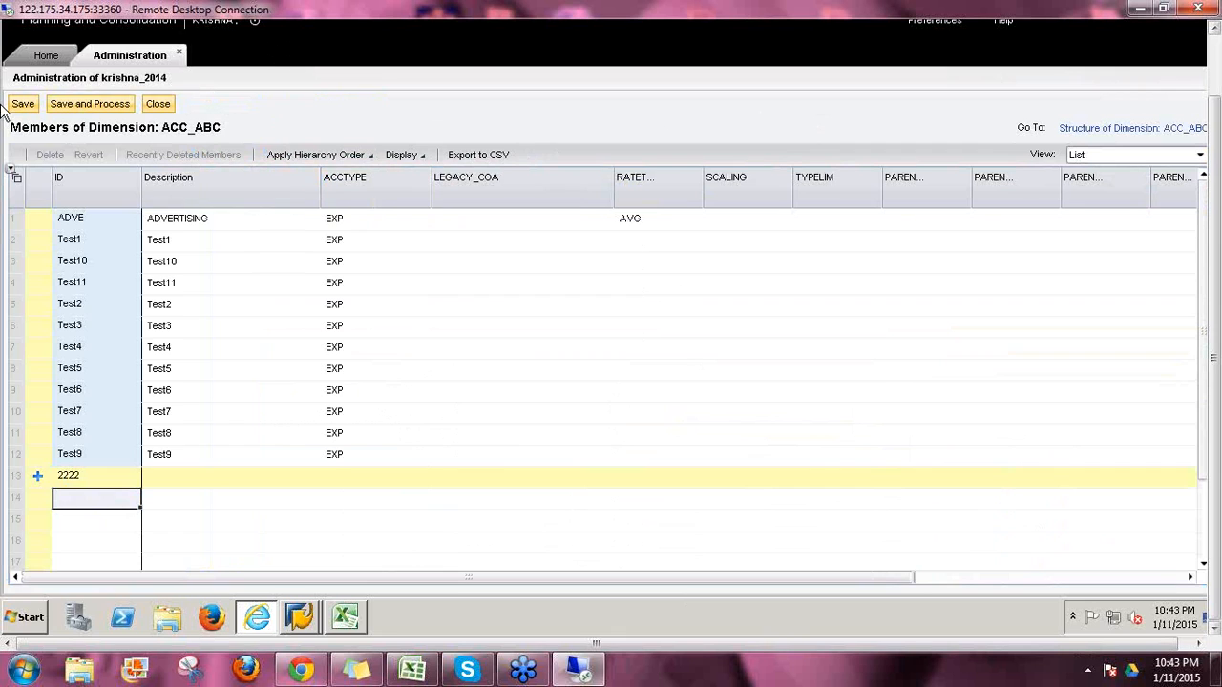
{"action": "left_click", "coordinate": [23, 104]}
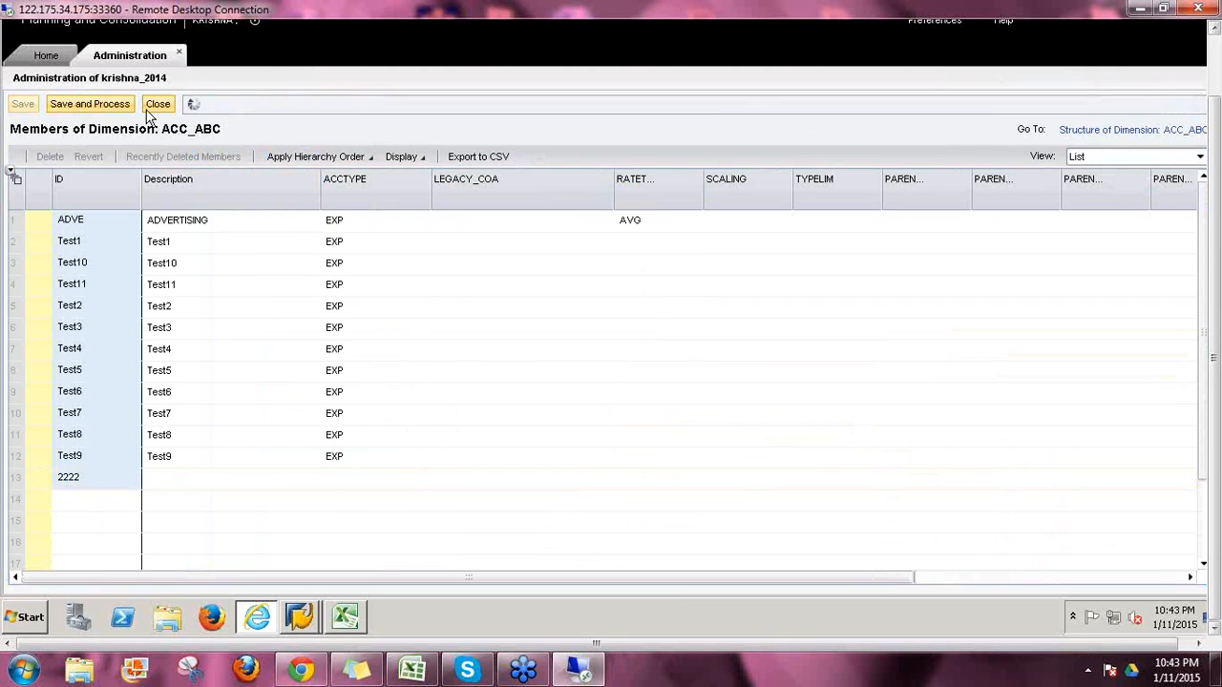
{"action": "left_click", "coordinate": [163, 108]}
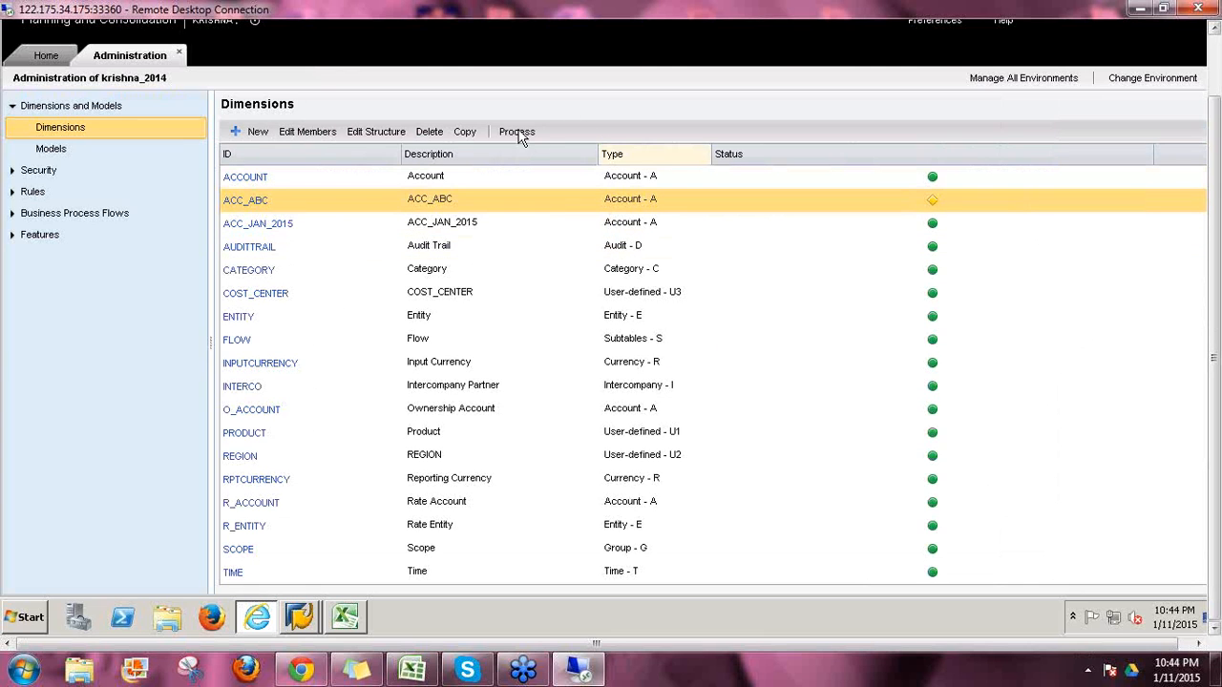
{"action": "left_click", "coordinate": [250, 202]}
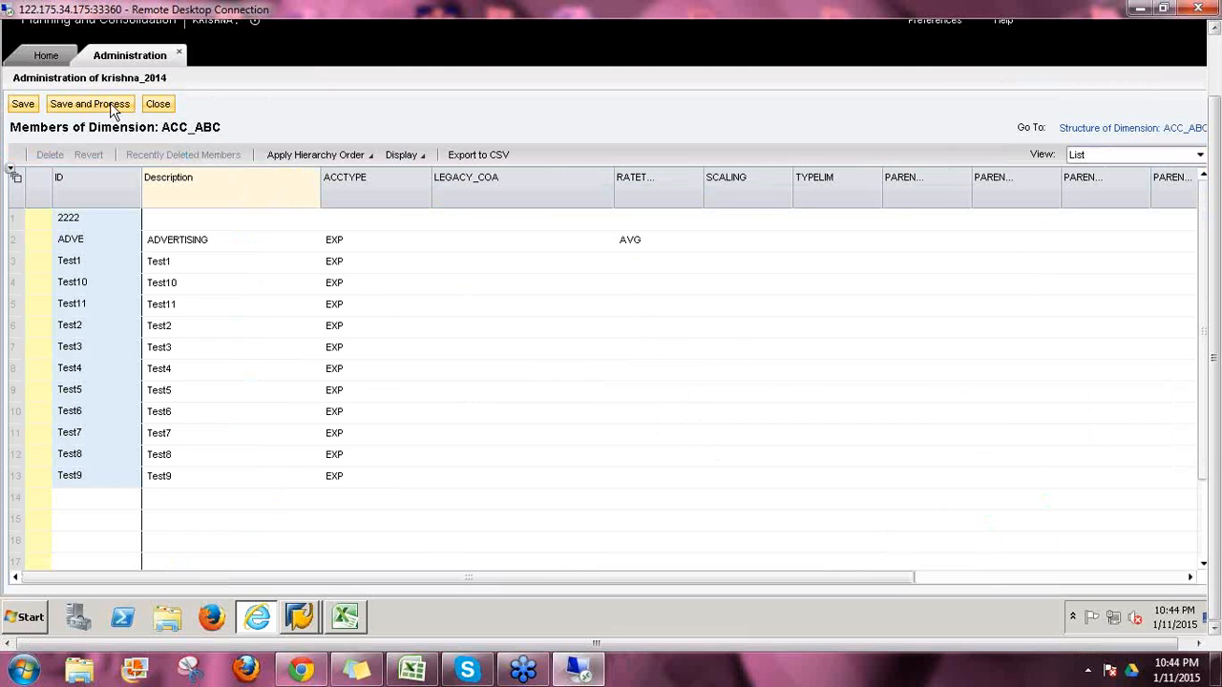
{"action": "left_click", "coordinate": [158, 105]}
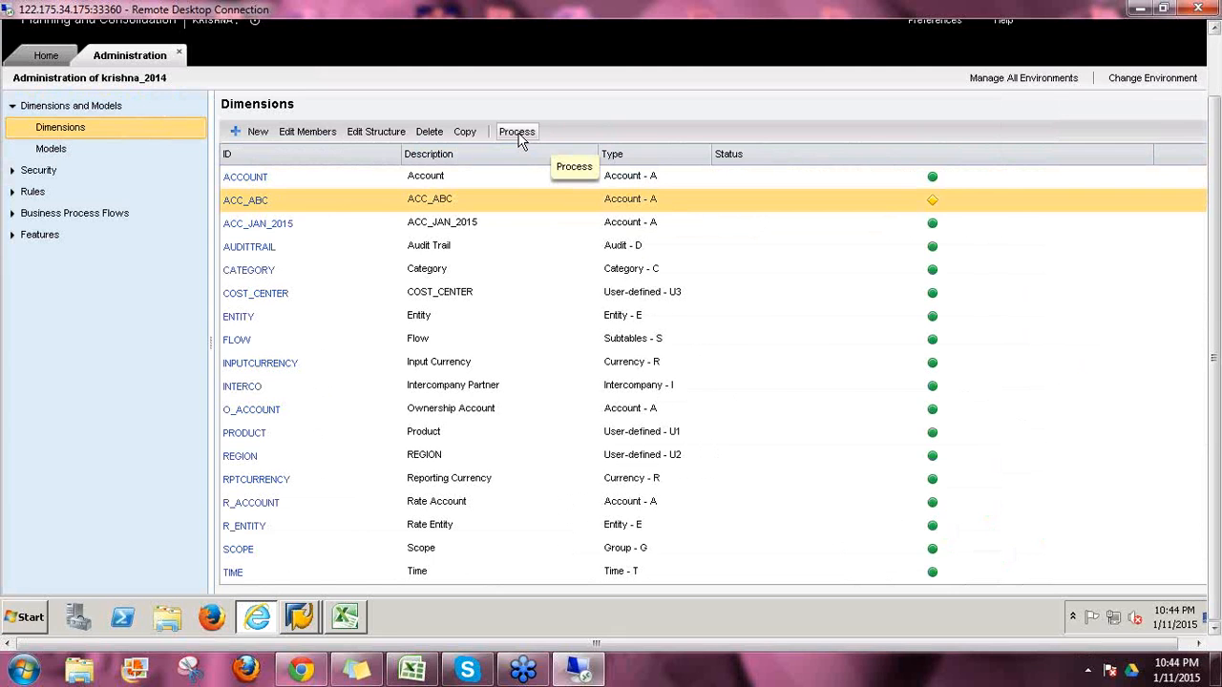
Step: Process ACC_ABC without taking the environment offline and view the error details
{"action": "left_click", "coordinate": [520, 135]}
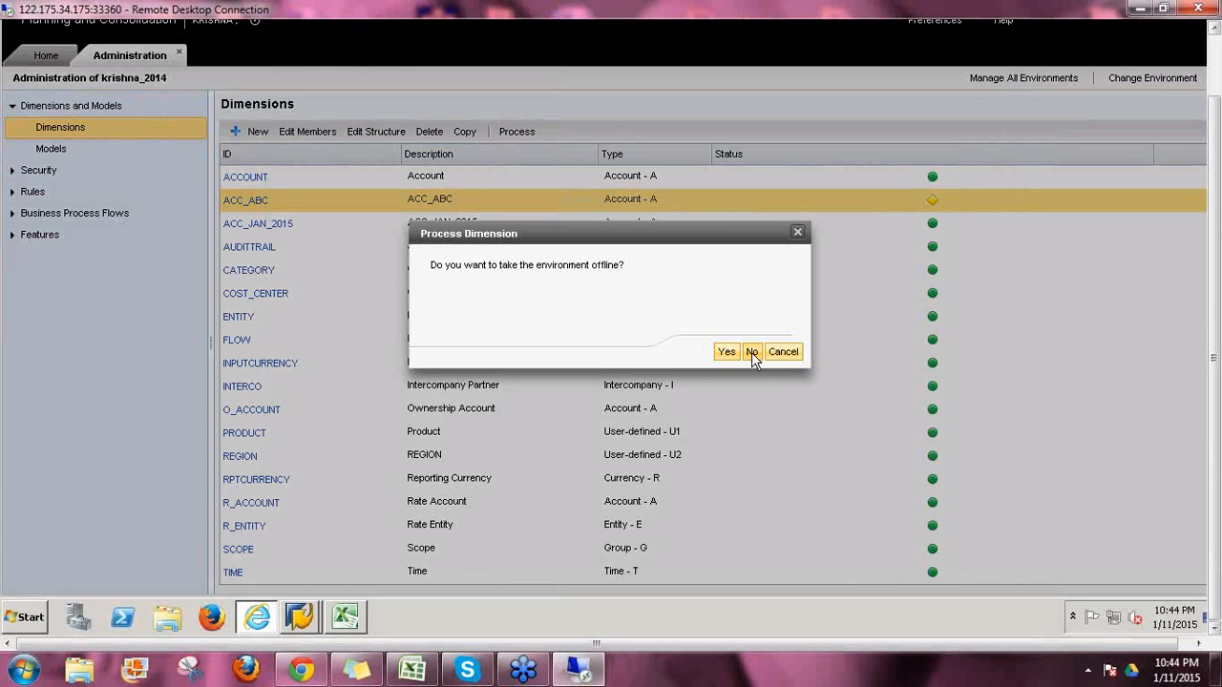
{"action": "left_click", "coordinate": [727, 351]}
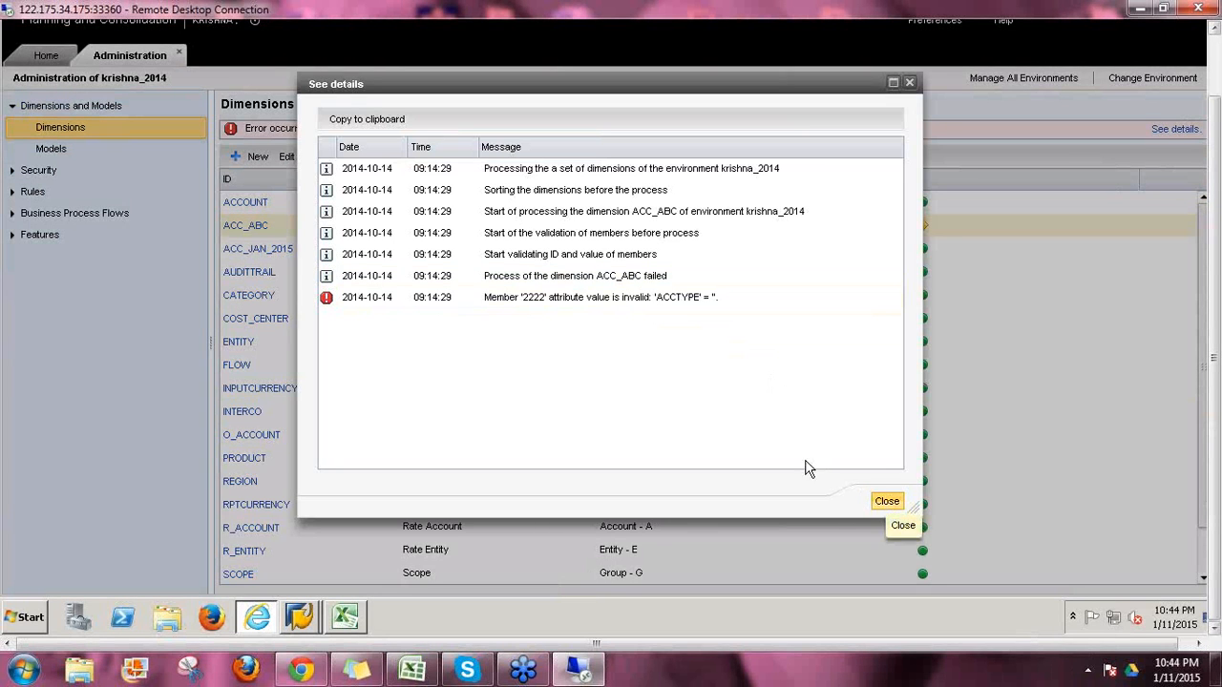
{"action": "left_click", "coordinate": [887, 501]}
Step: Set member 2222's ACCTYPE to EXP and save the ACC_ABC members
{"action": "left_click", "coordinate": [255, 230]}
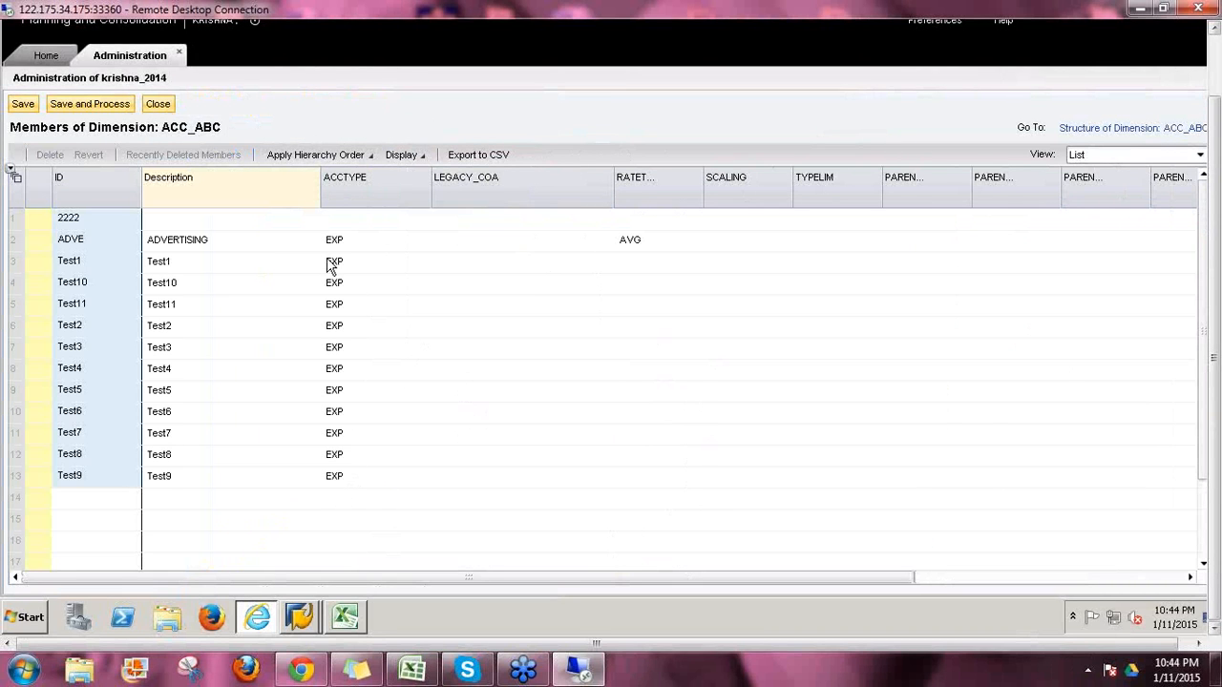
{"action": "left_click", "coordinate": [346, 224]}
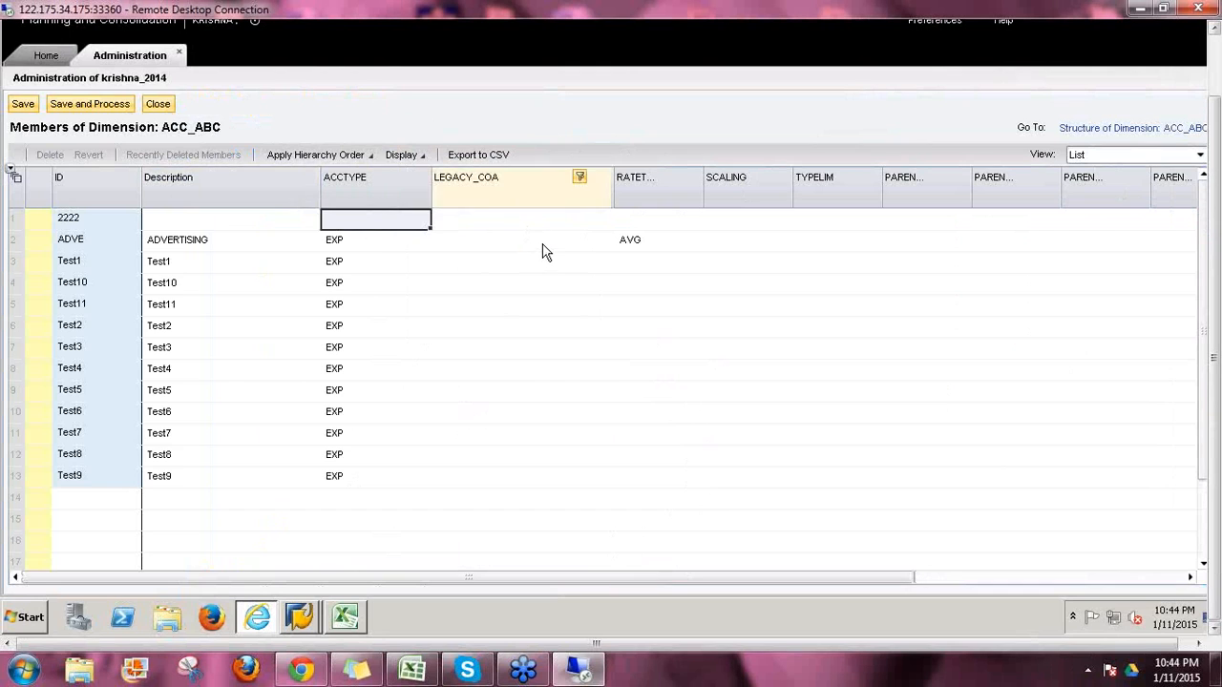
{"action": "key", "text": "Caps_Lock"}
{"action": "type", "text": "EXP"}
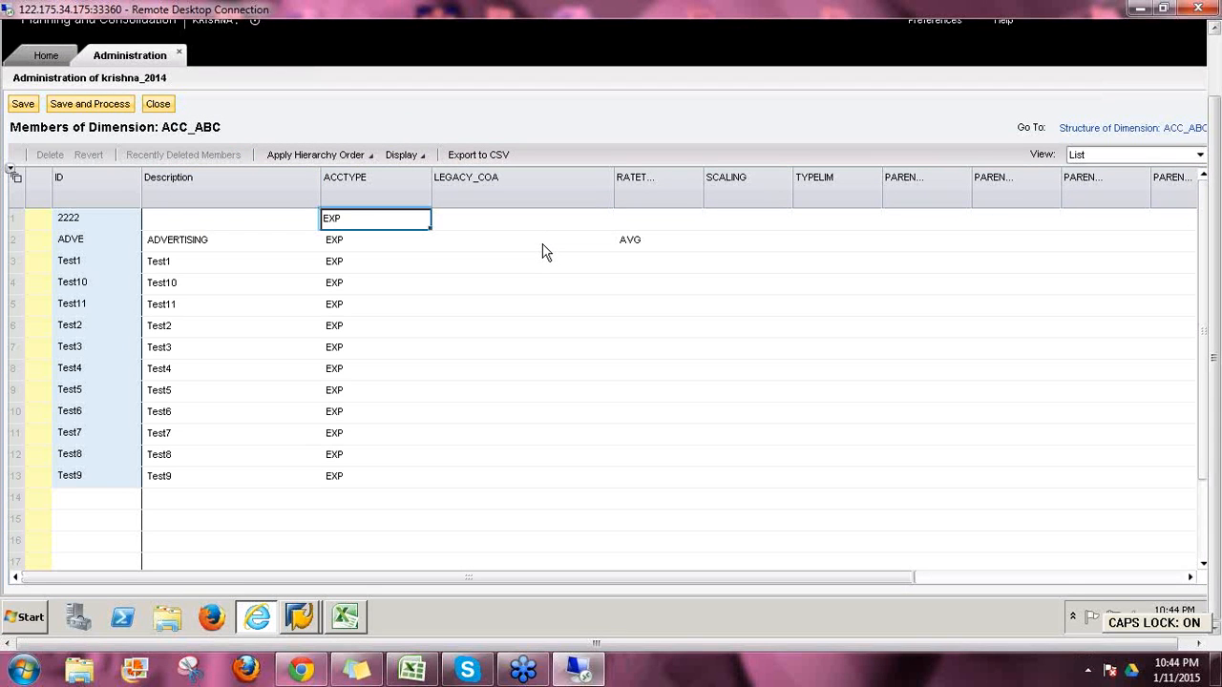
{"action": "key", "text": "Return"}
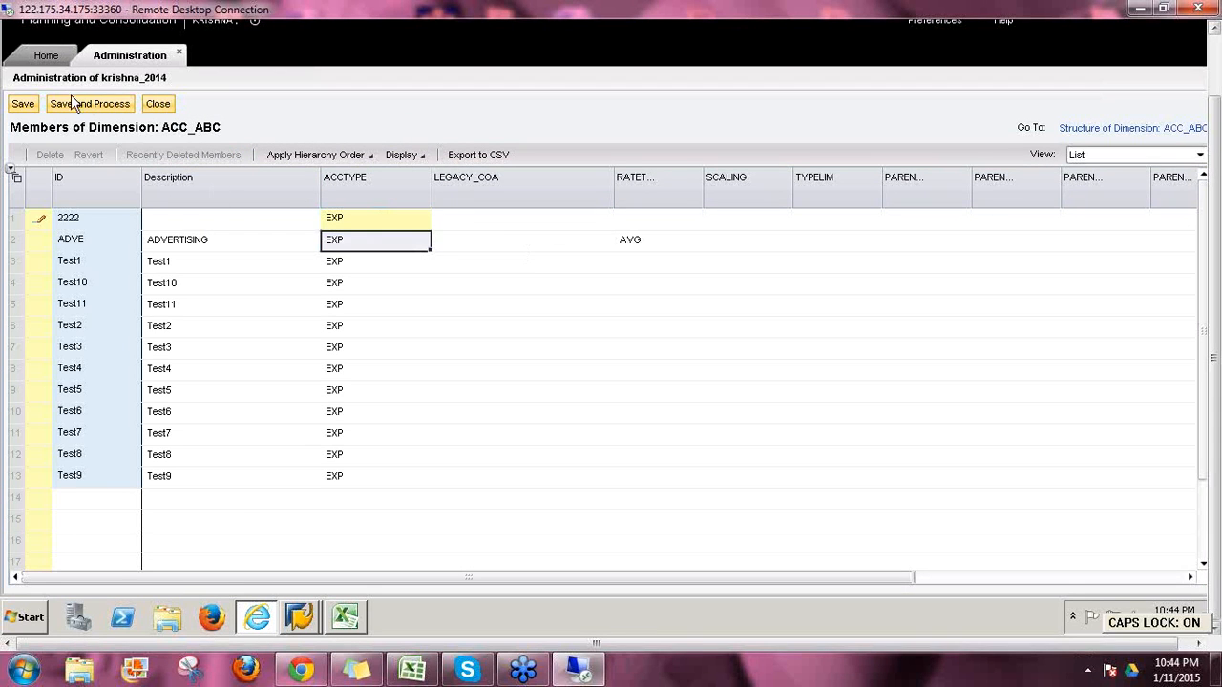
{"action": "left_click", "coordinate": [22, 103]}
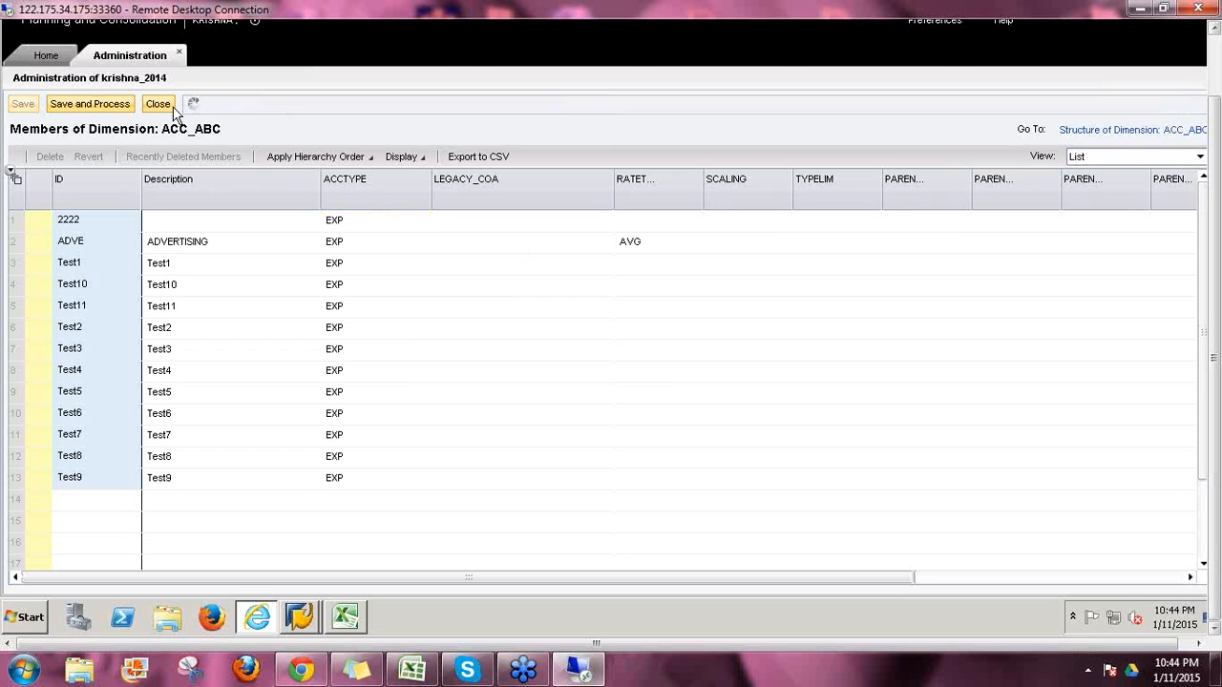
{"action": "left_click", "coordinate": [159, 103]}
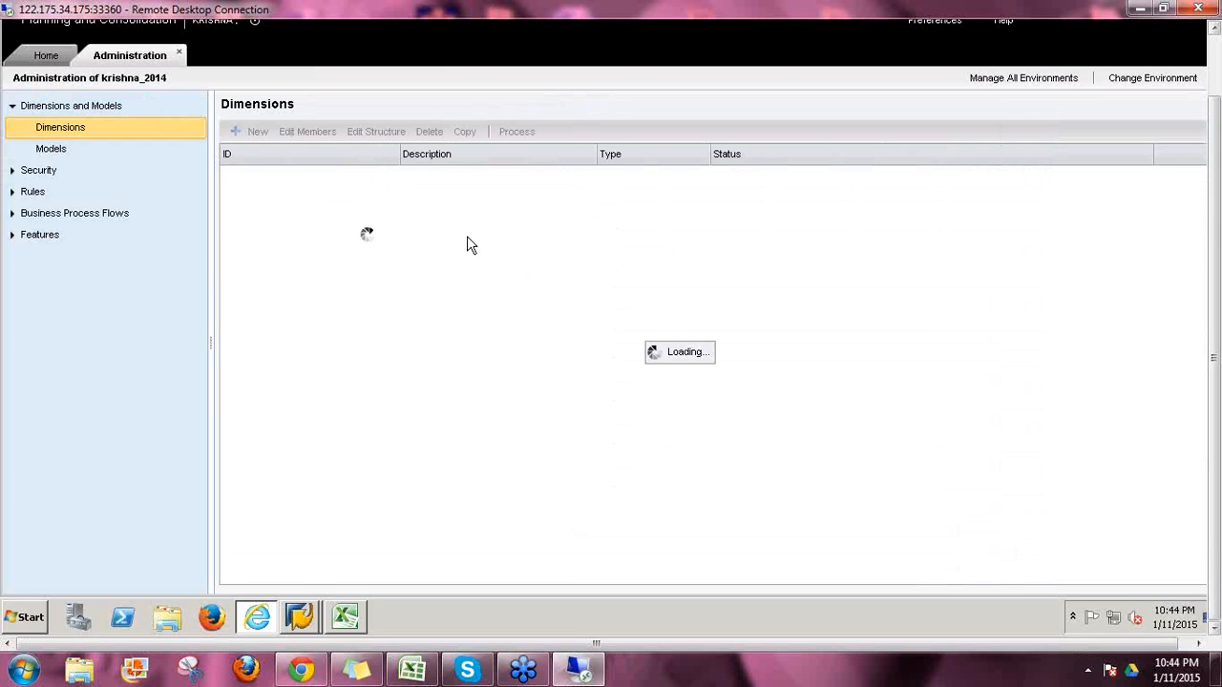
Step: Process ACC_ABC again without taking the environment offline
{"action": "left_click", "coordinate": [509, 132]}
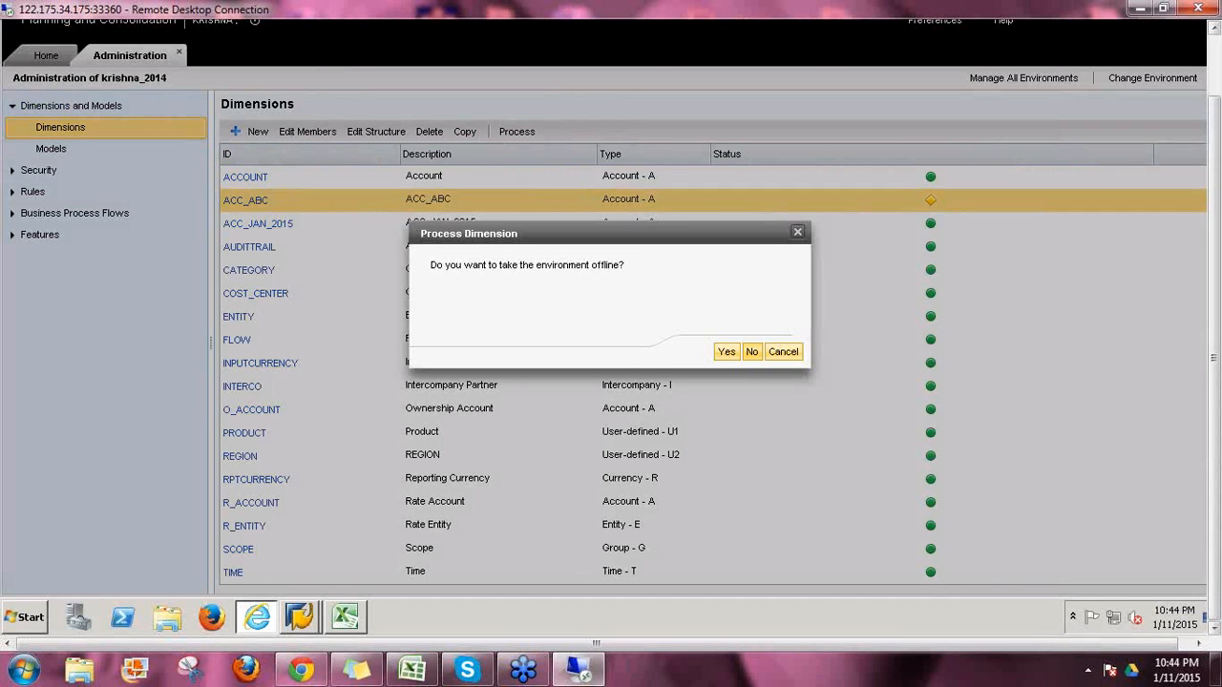
{"action": "left_click", "coordinate": [726, 352]}
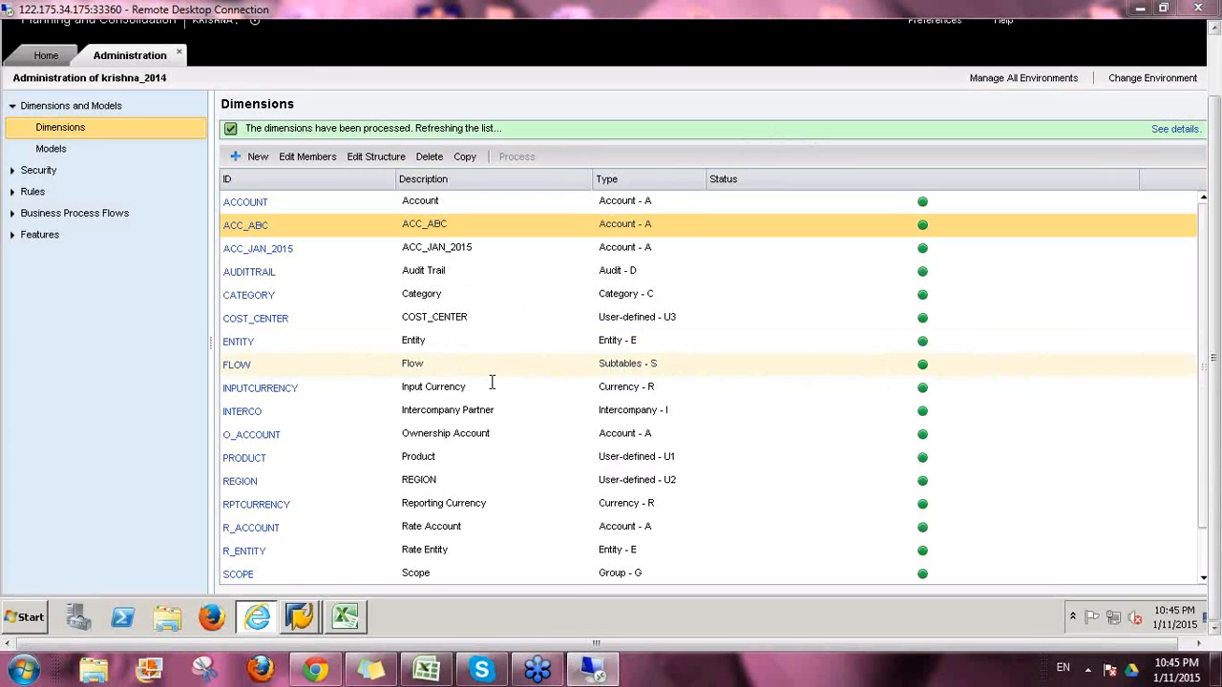
{"action": "key", "text": "Caps_Lock"}
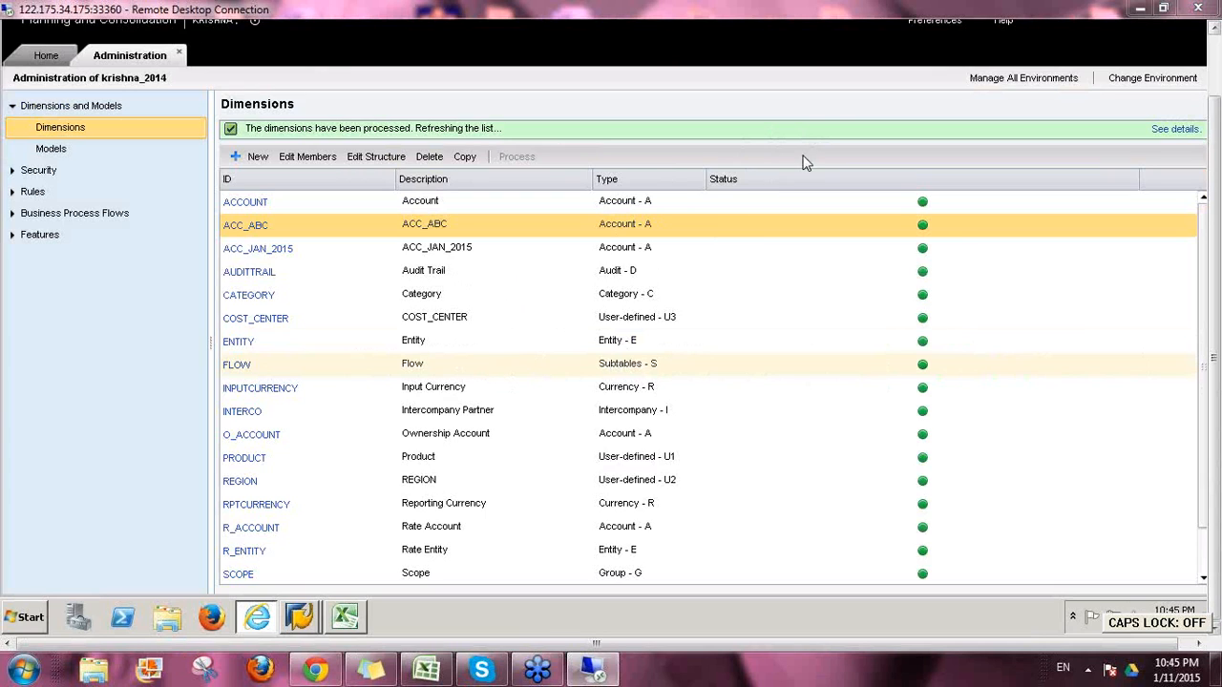
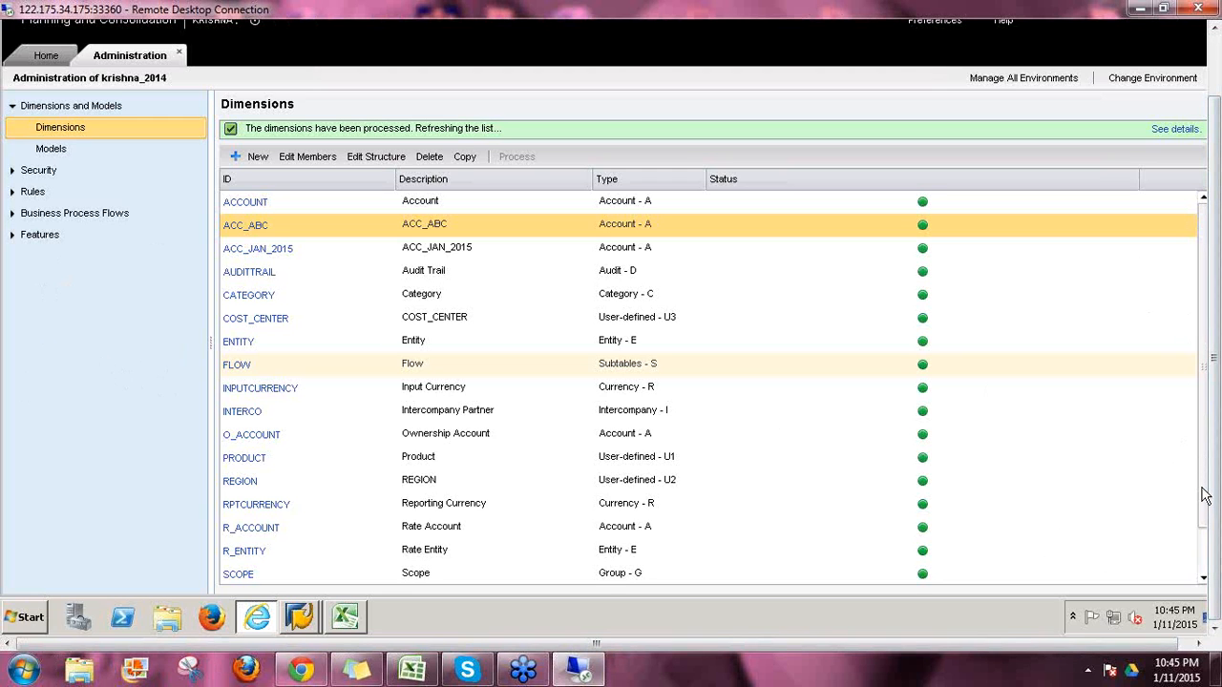
Step: Open the ACCOUNT members, look at its structure, then return to the members
{"action": "scroll", "coordinate": [1205, 540], "scroll_direction": "down", "scroll_amount": 1}
{"action": "scroll", "coordinate": [1205, 539], "scroll_direction": "down", "scroll_amount": 1}
{"action": "scroll", "coordinate": [1198, 411], "scroll_direction": "up", "scroll_amount": 2}
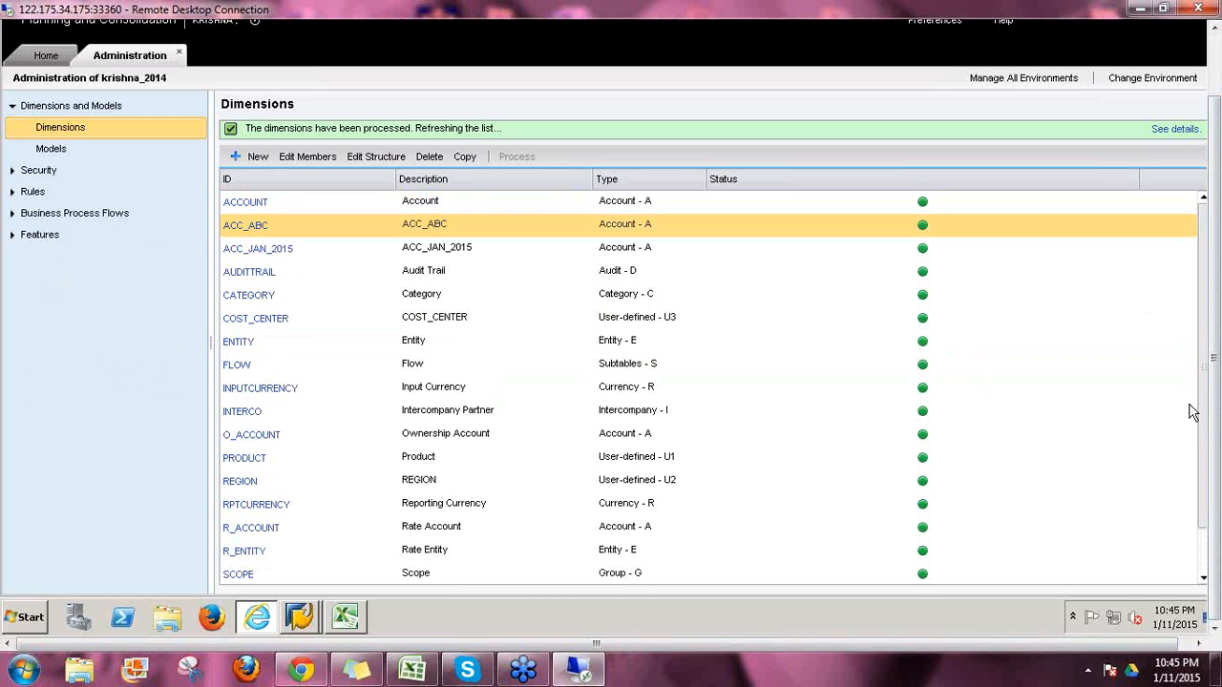
{"action": "left_click", "coordinate": [672, 205]}
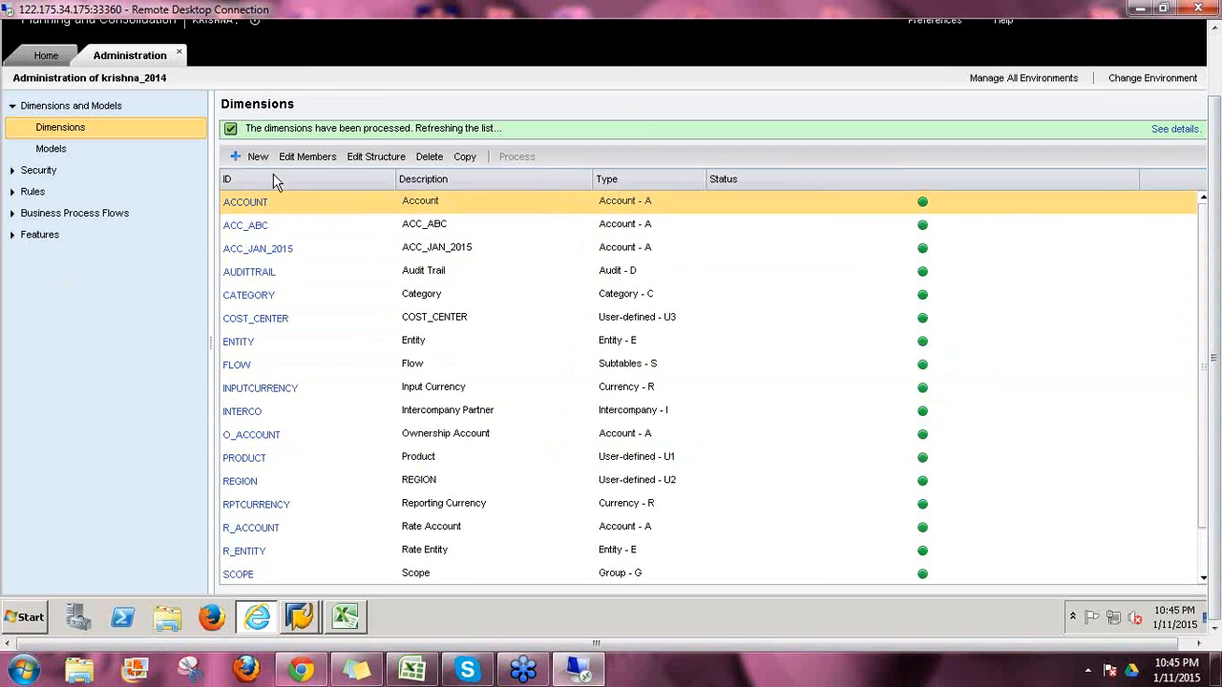
{"action": "left_click", "coordinate": [247, 206]}
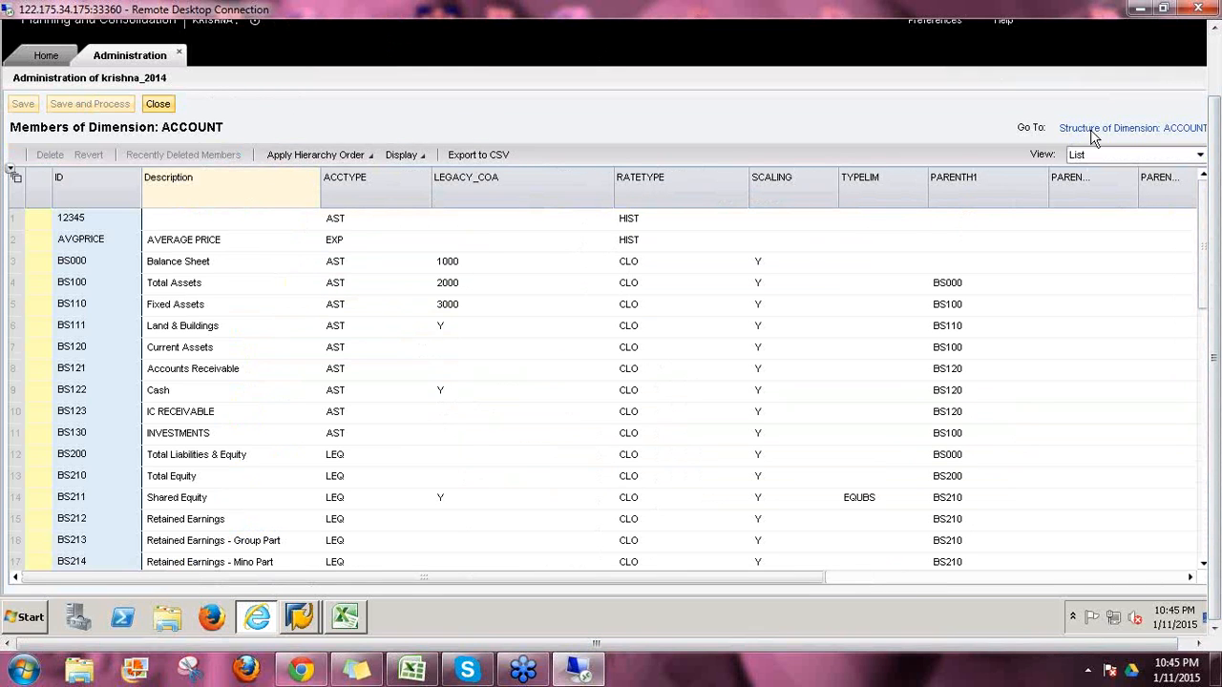
{"action": "left_click", "coordinate": [1092, 130]}
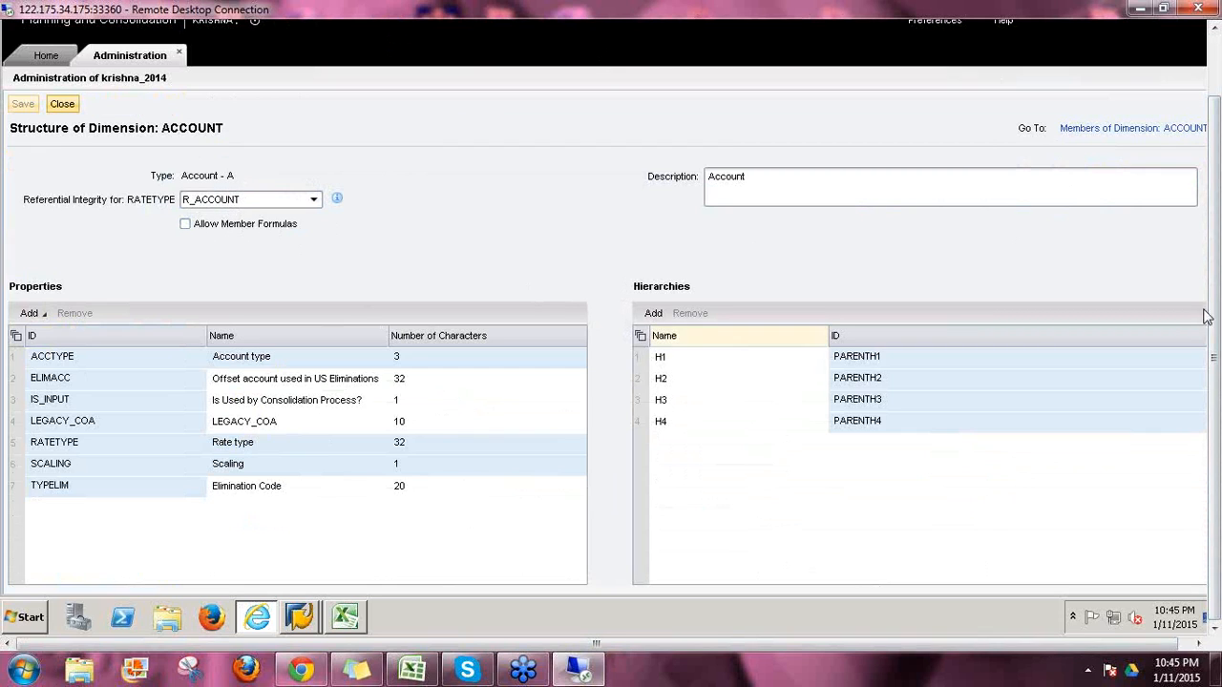
{"action": "mouse_move", "coordinate": [339, 205]}
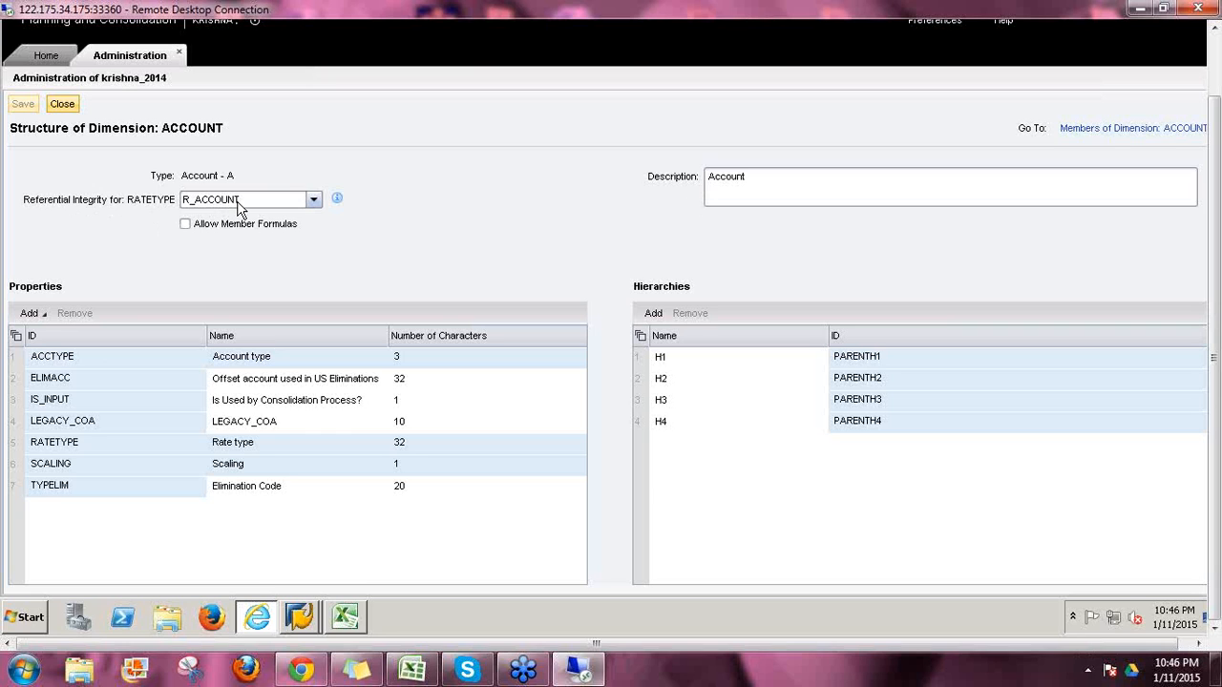
{"action": "left_click", "coordinate": [1105, 133]}
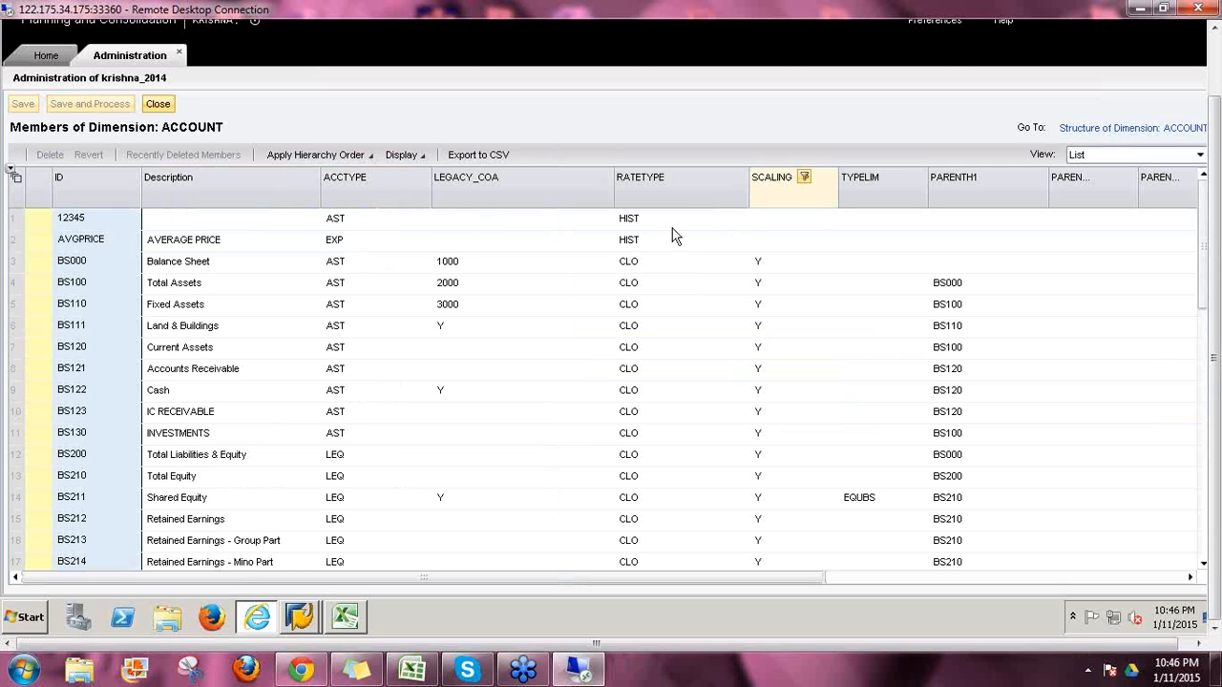
Step: Check the RATETYPE value HIST, then review the R_ACCOUNT rate members AVG, END and HIST
{"action": "left_click", "coordinate": [641, 221]}
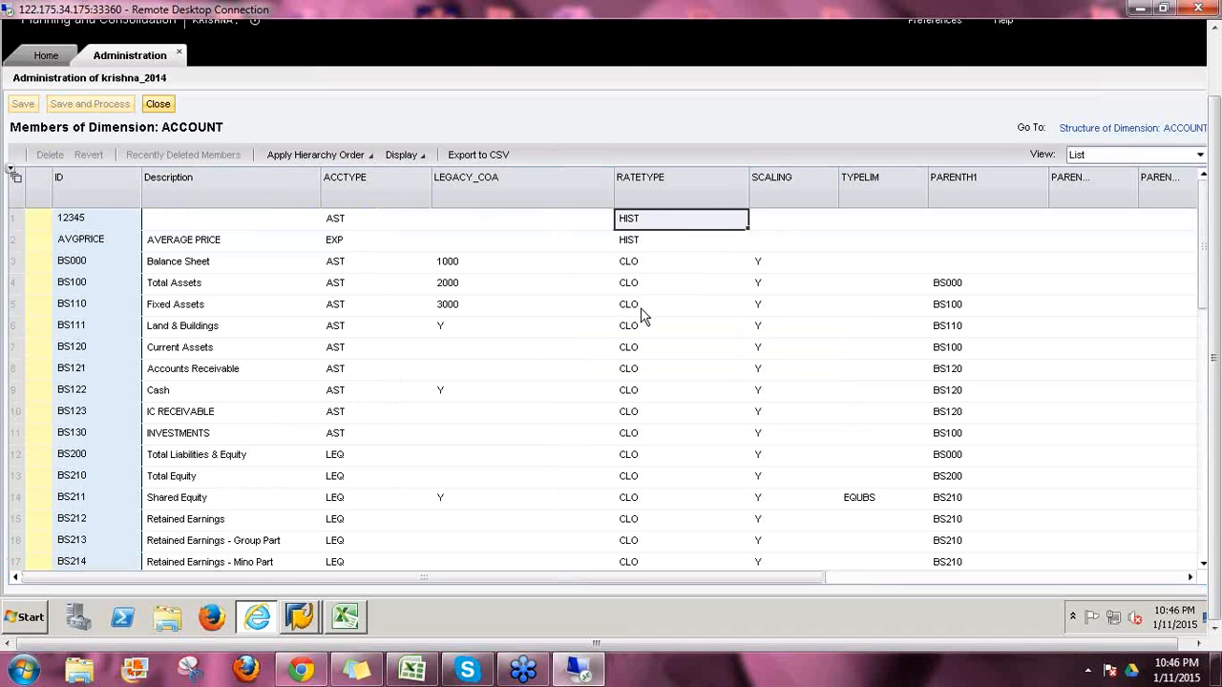
{"action": "left_click", "coordinate": [157, 104]}
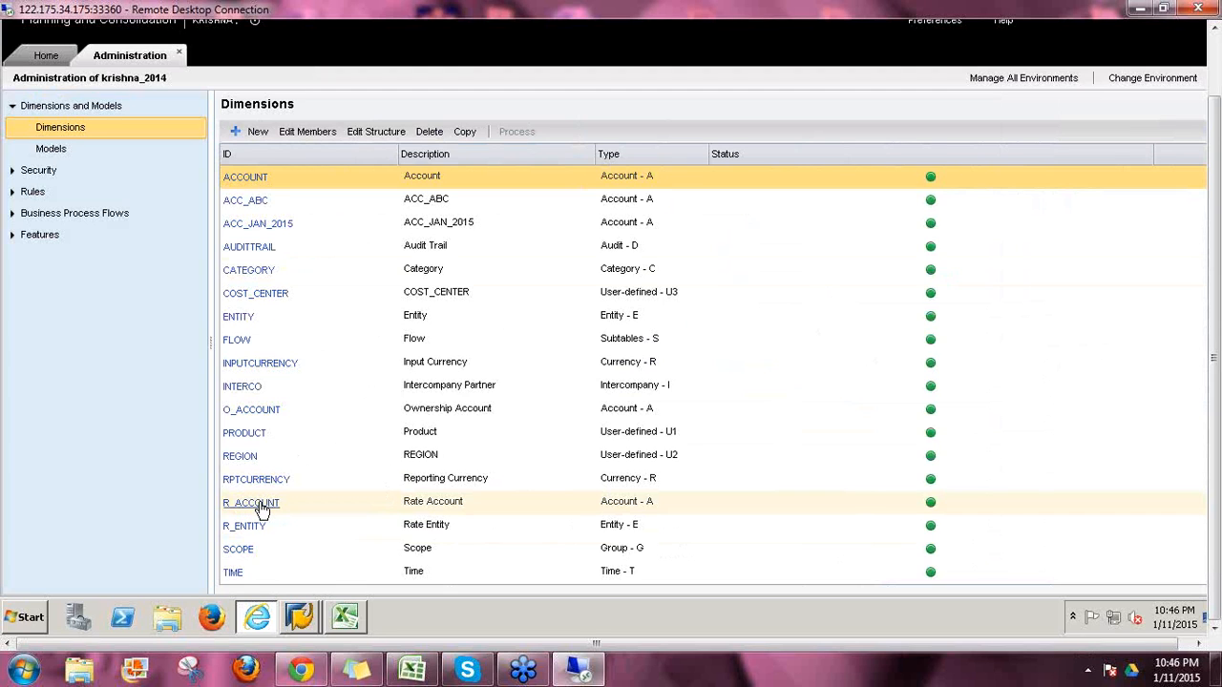
{"action": "left_click", "coordinate": [261, 511]}
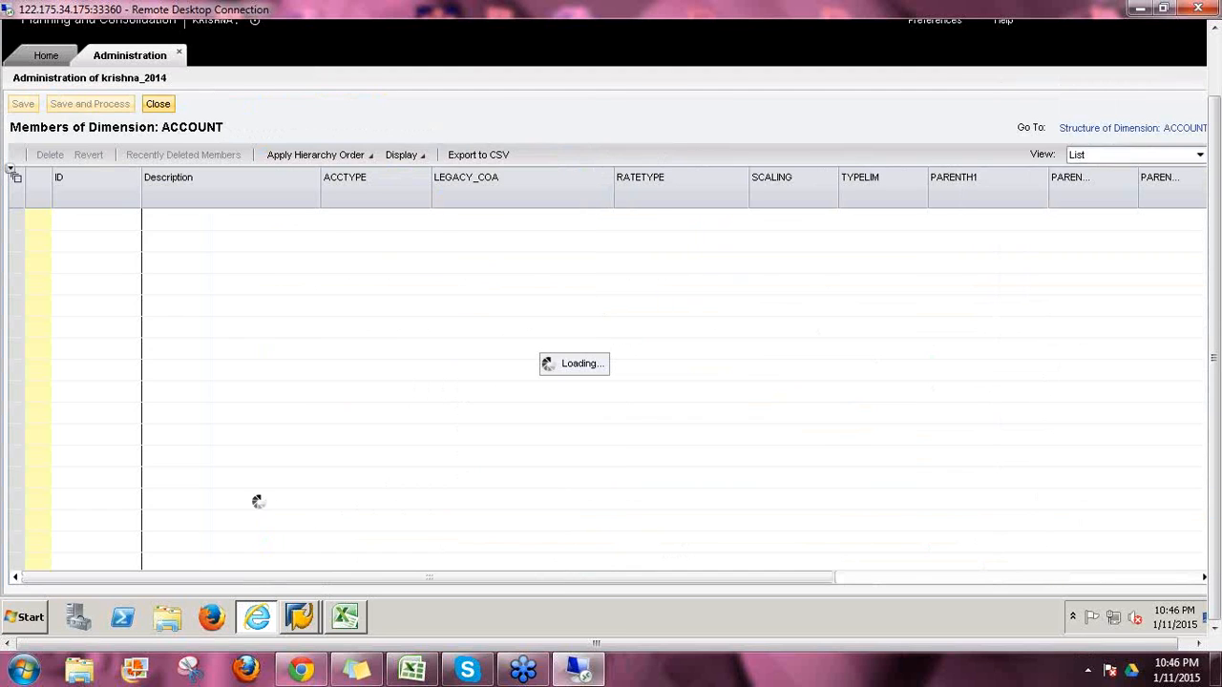
{"action": "left_click", "coordinate": [88, 224]}
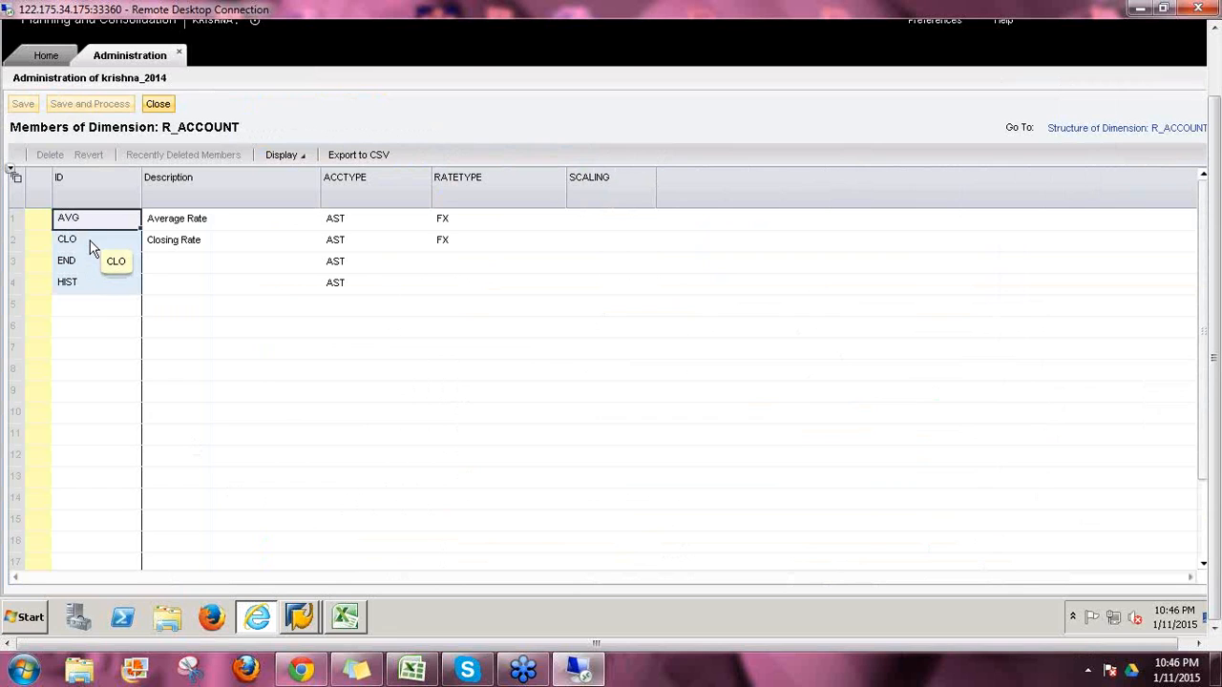
{"action": "left_click", "coordinate": [87, 264]}
{"action": "left_click", "coordinate": [87, 287]}
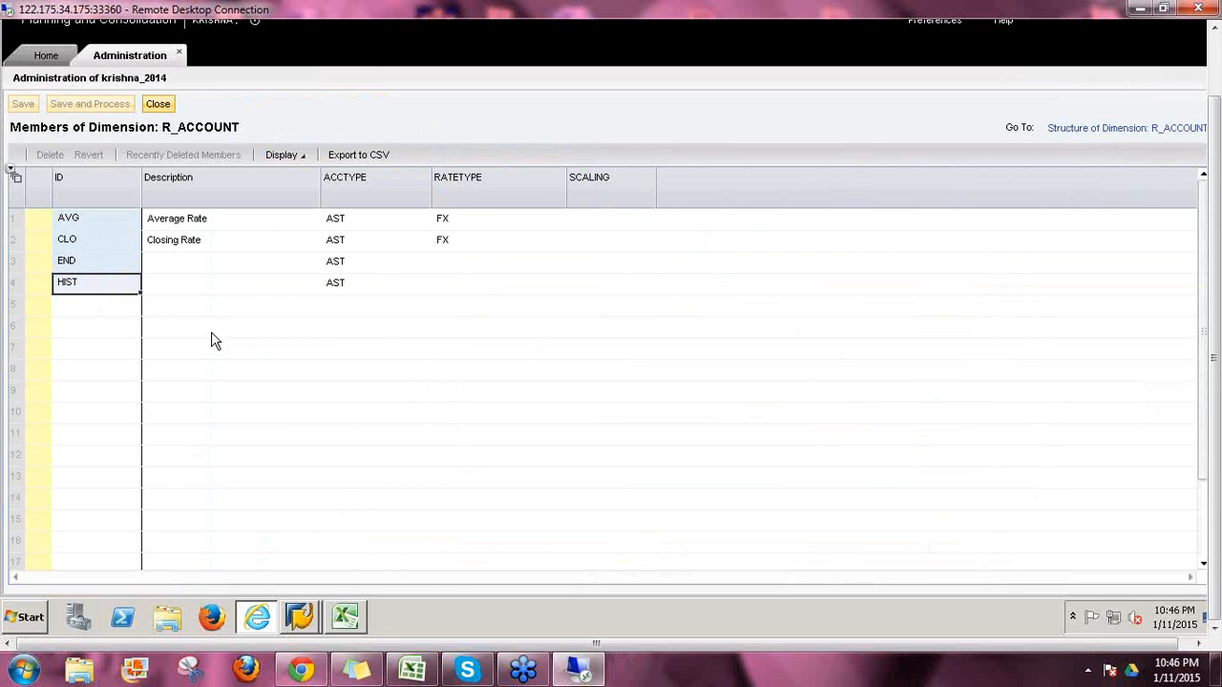
{"action": "left_click", "coordinate": [160, 106]}
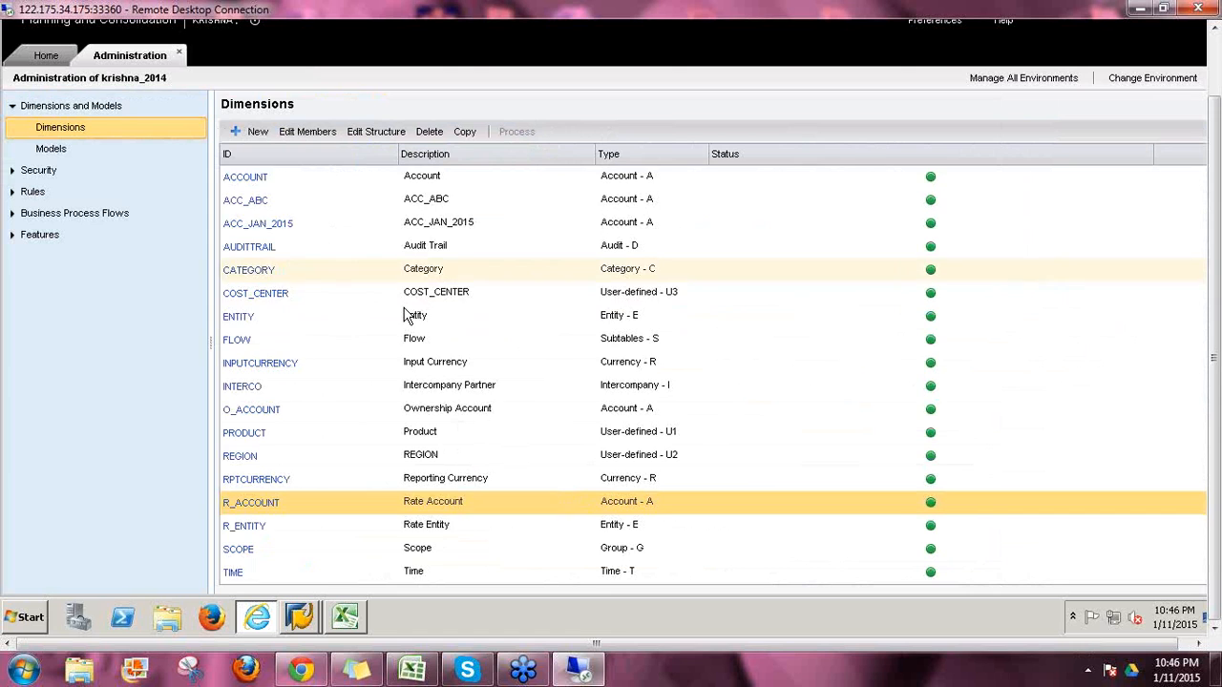
Step: Change BS000's RATETYPE, then save and process ACCOUNT with the environment online
{"action": "double_click", "coordinate": [239, 177]}
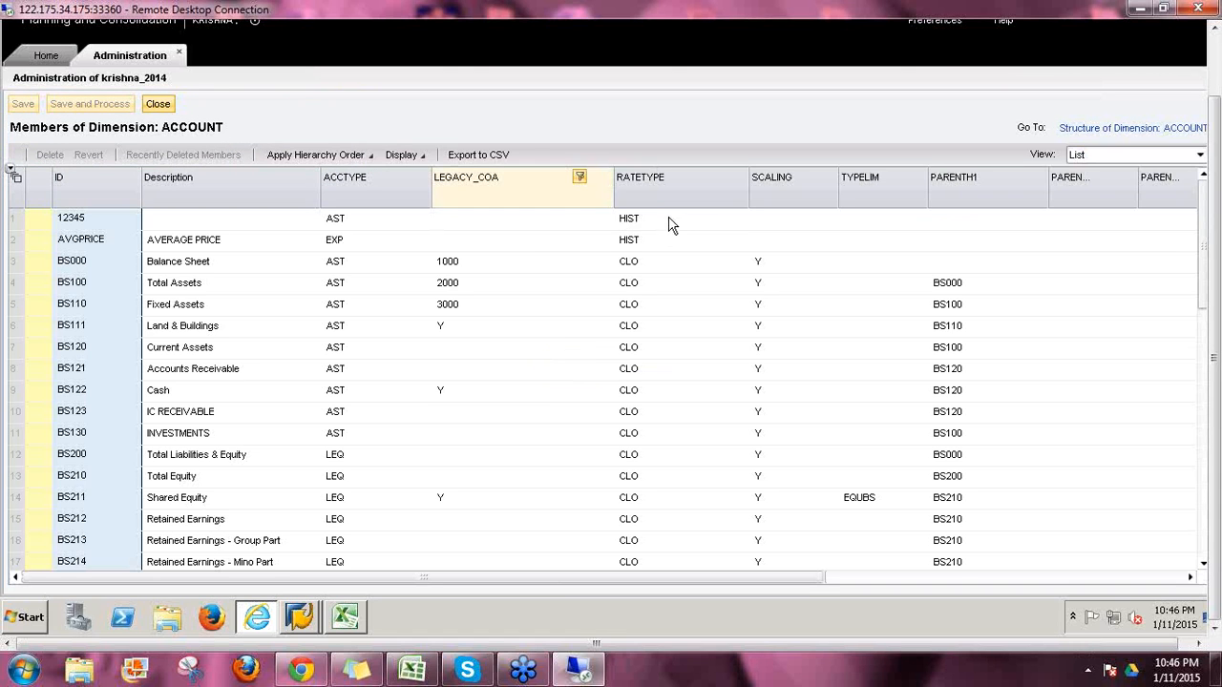
{"action": "left_click", "coordinate": [689, 262]}
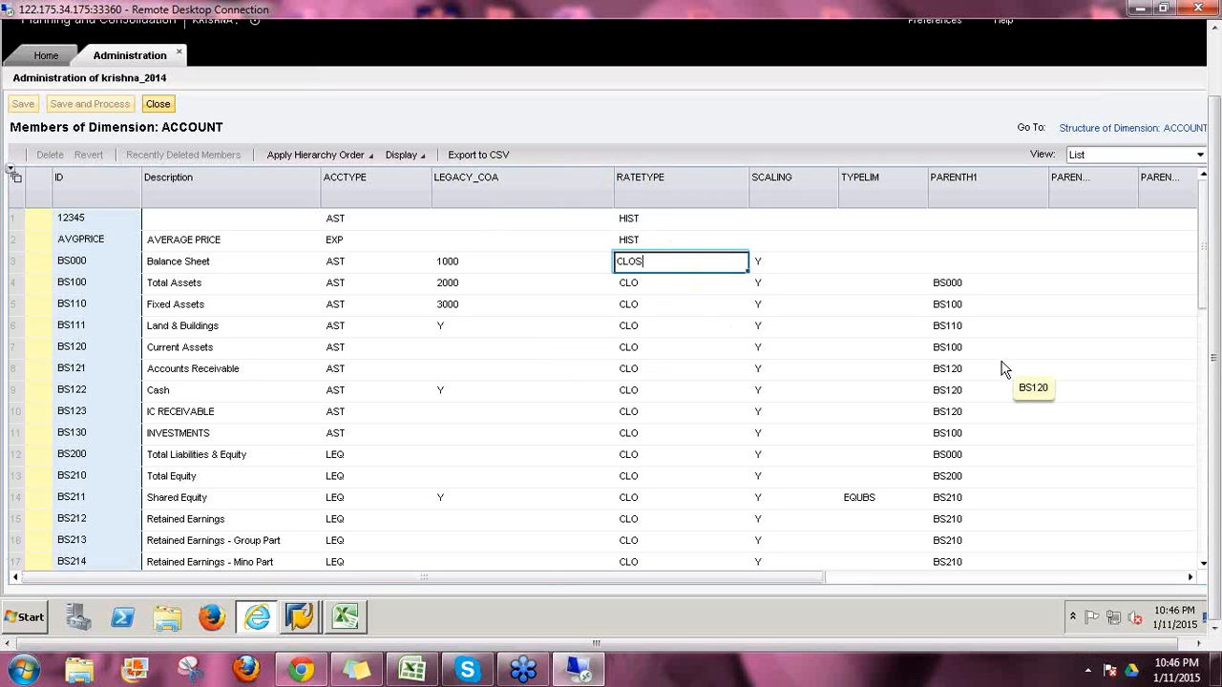
{"action": "key", "text": "Return"}
{"action": "left_click", "coordinate": [86, 109]}
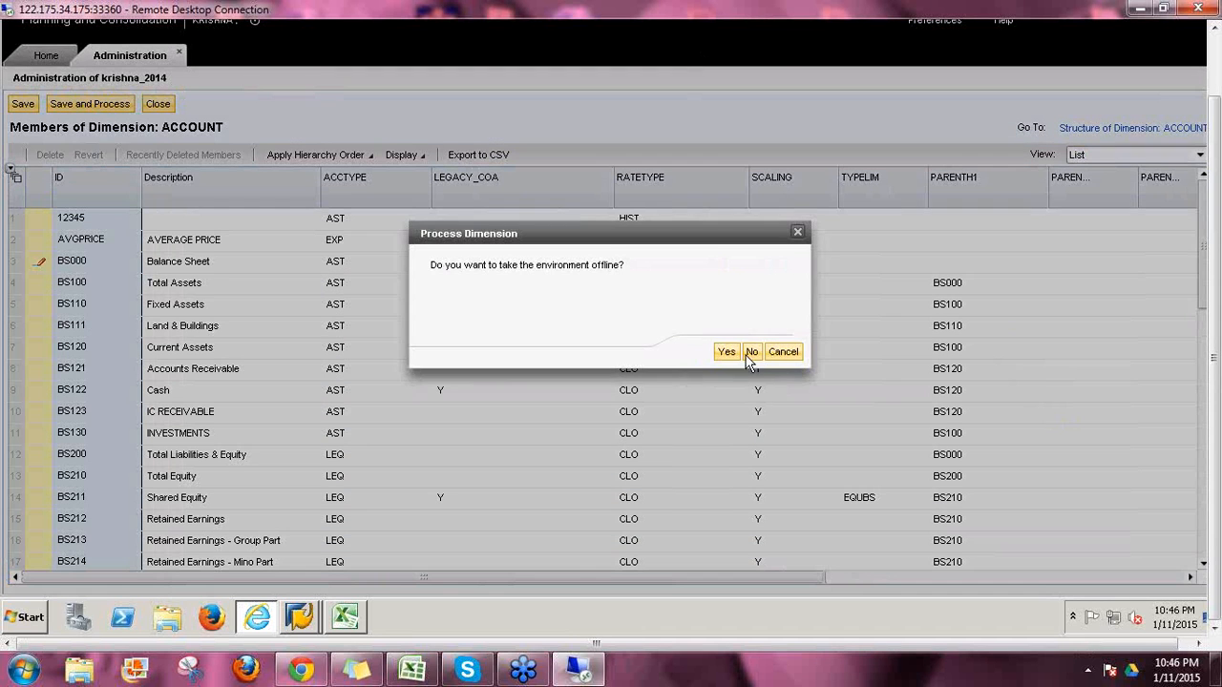
{"action": "left_click", "coordinate": [750, 352]}
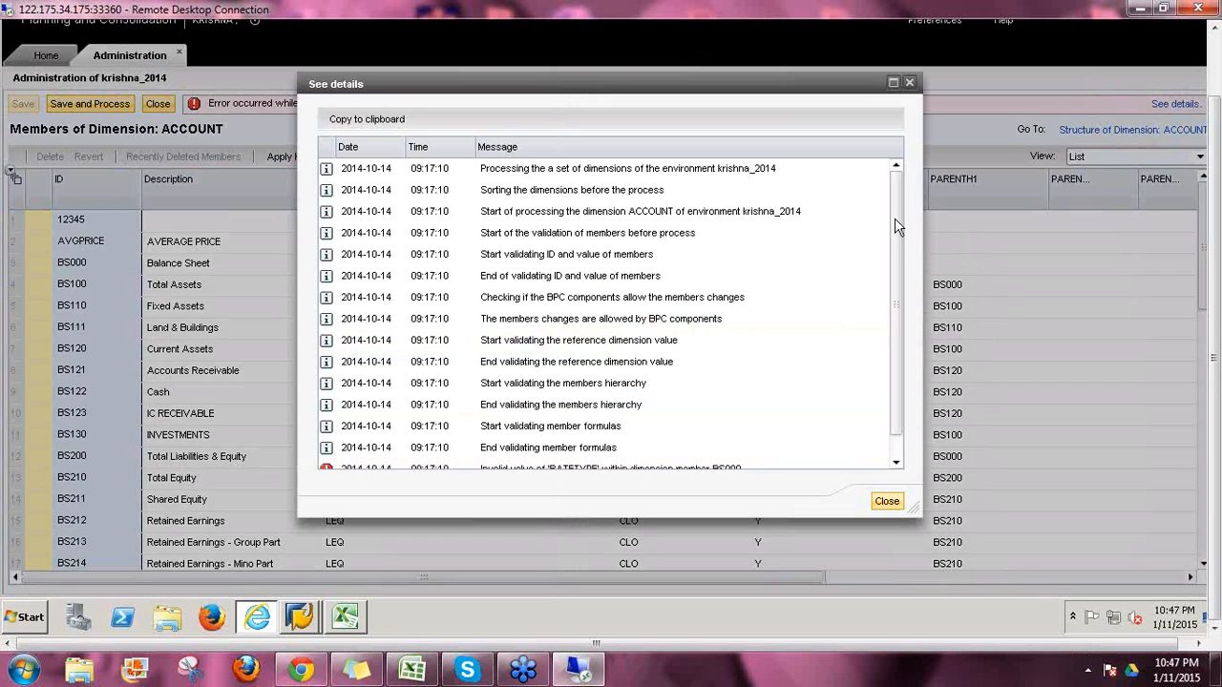
{"action": "scroll", "coordinate": [895, 218], "scroll_direction": "down", "scroll_amount": 1}
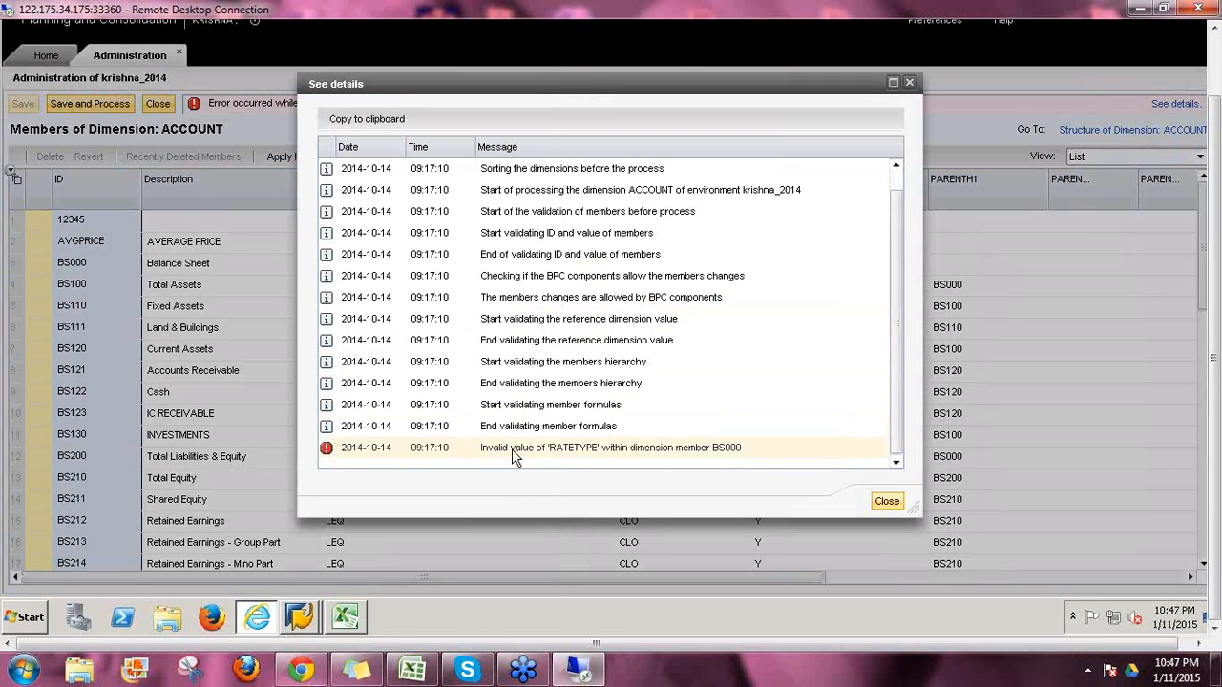
{"action": "left_click", "coordinate": [887, 501]}
Step: Correct BS000's RATETYPE to CLO, then try to open the ACCOUNT structure
{"action": "left_click", "coordinate": [637, 269]}
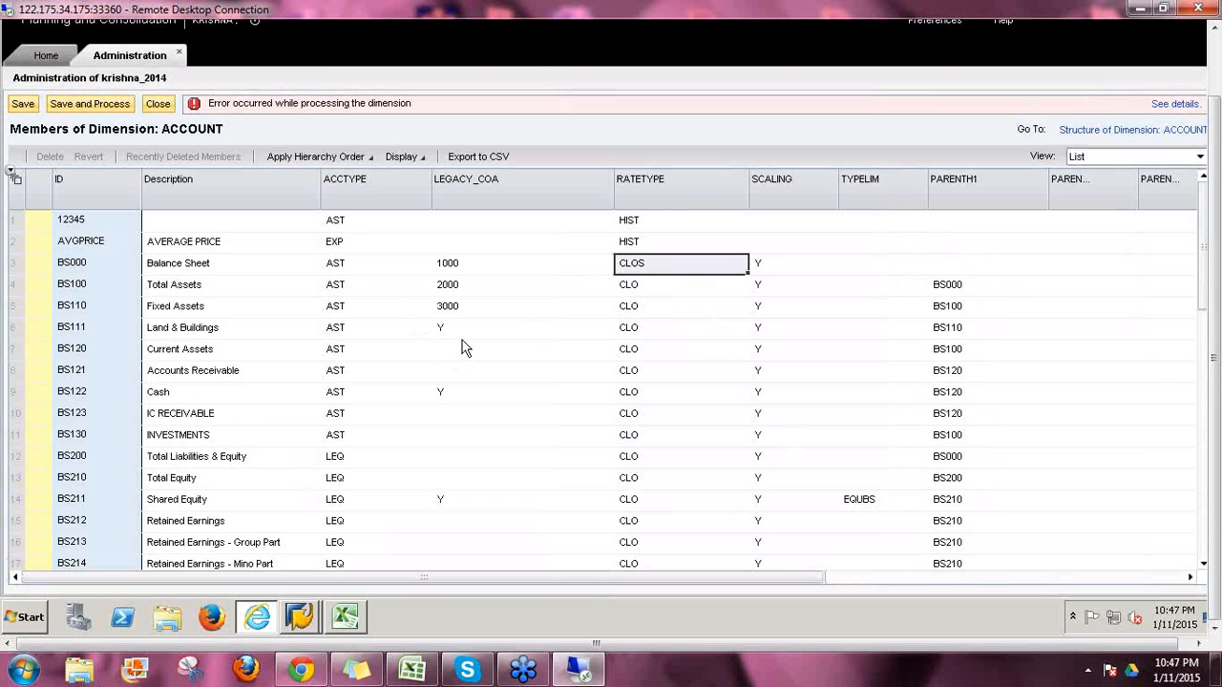
{"action": "type", "text": "C"}
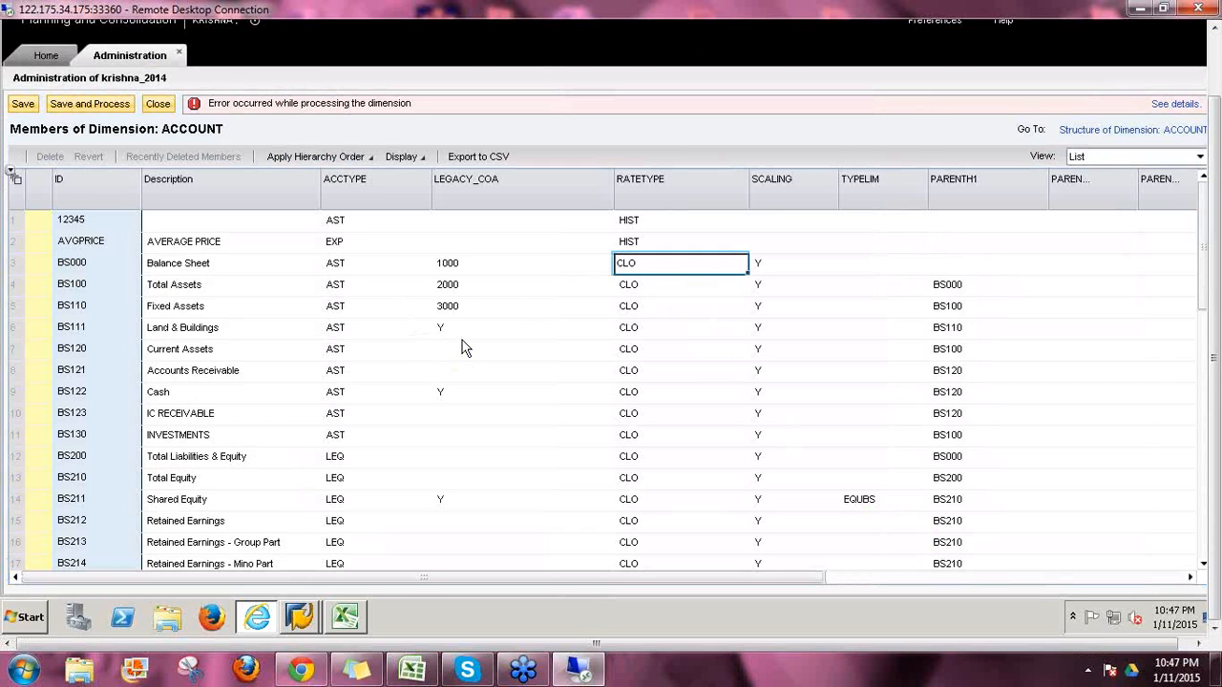
{"action": "key", "text": "Return"}
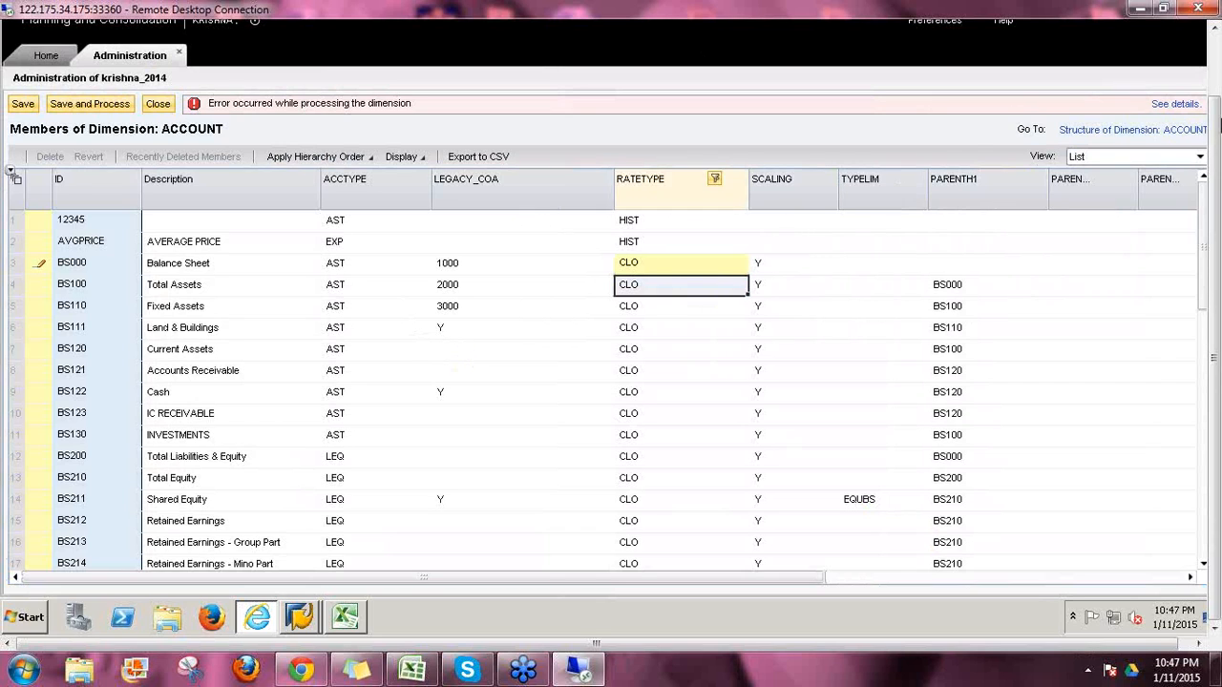
{"action": "left_click", "coordinate": [1122, 129]}
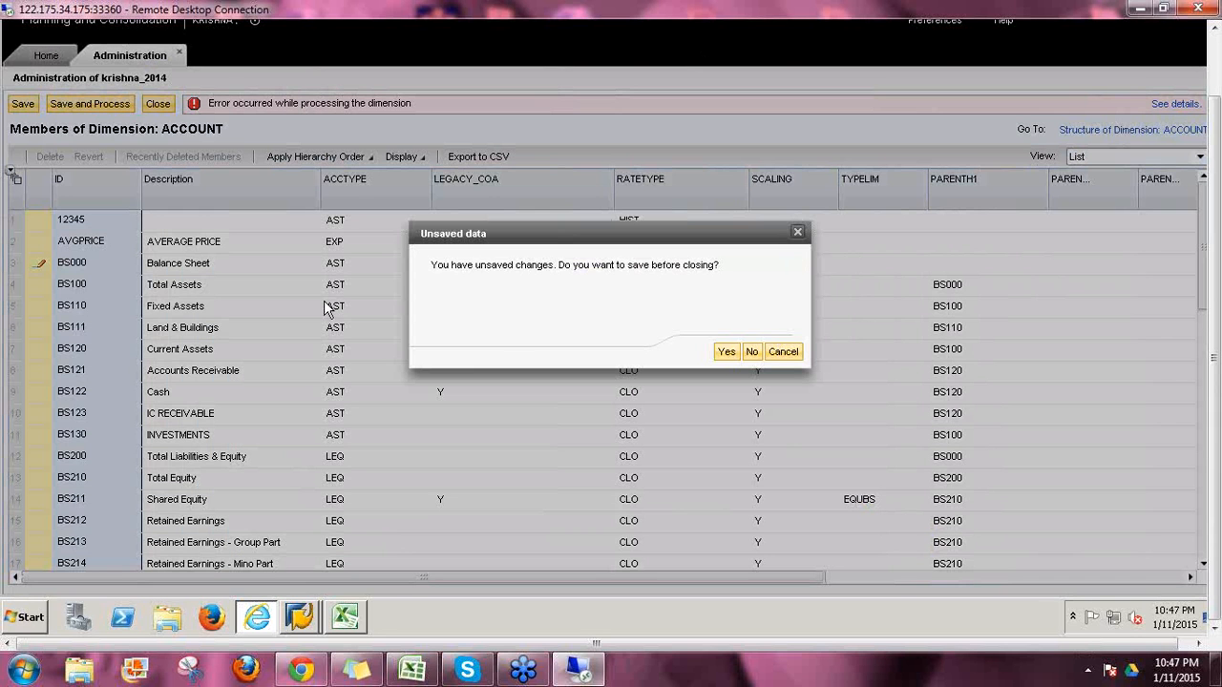
{"action": "left_click", "coordinate": [785, 353]}
Step: Open the ACCOUNT structure without saving the member changes, then close it
{"action": "left_click", "coordinate": [1076, 133]}
{"action": "left_click", "coordinate": [759, 352]}
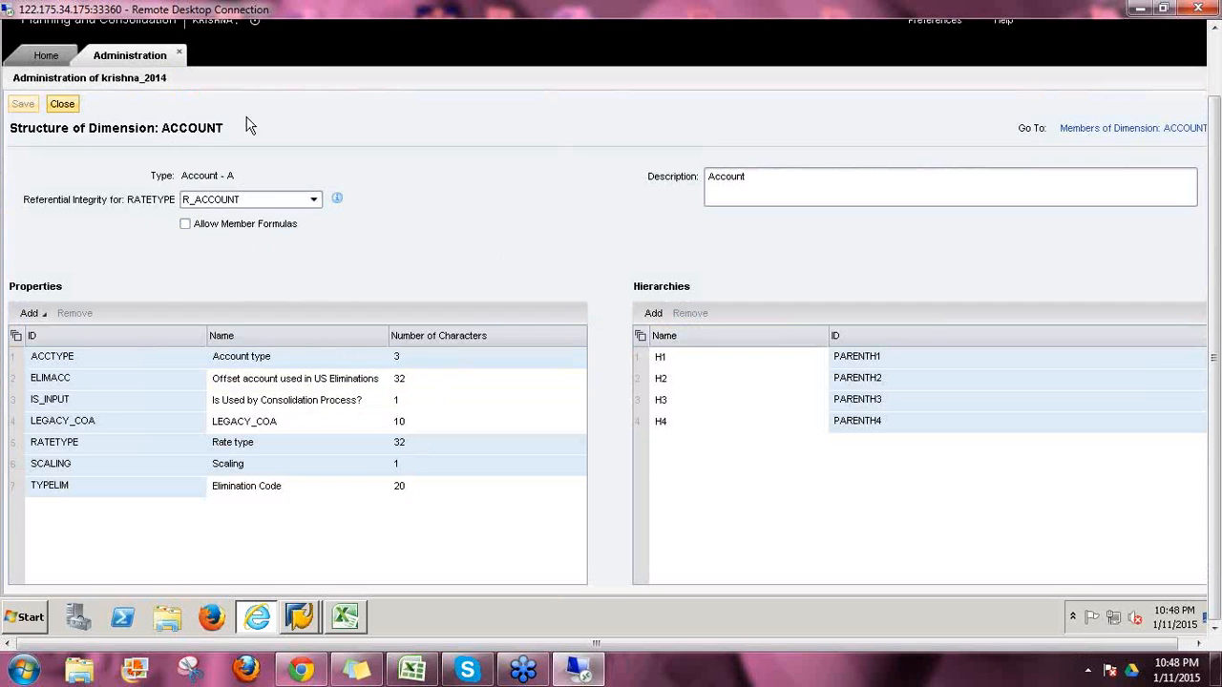
{"action": "left_click", "coordinate": [61, 104]}
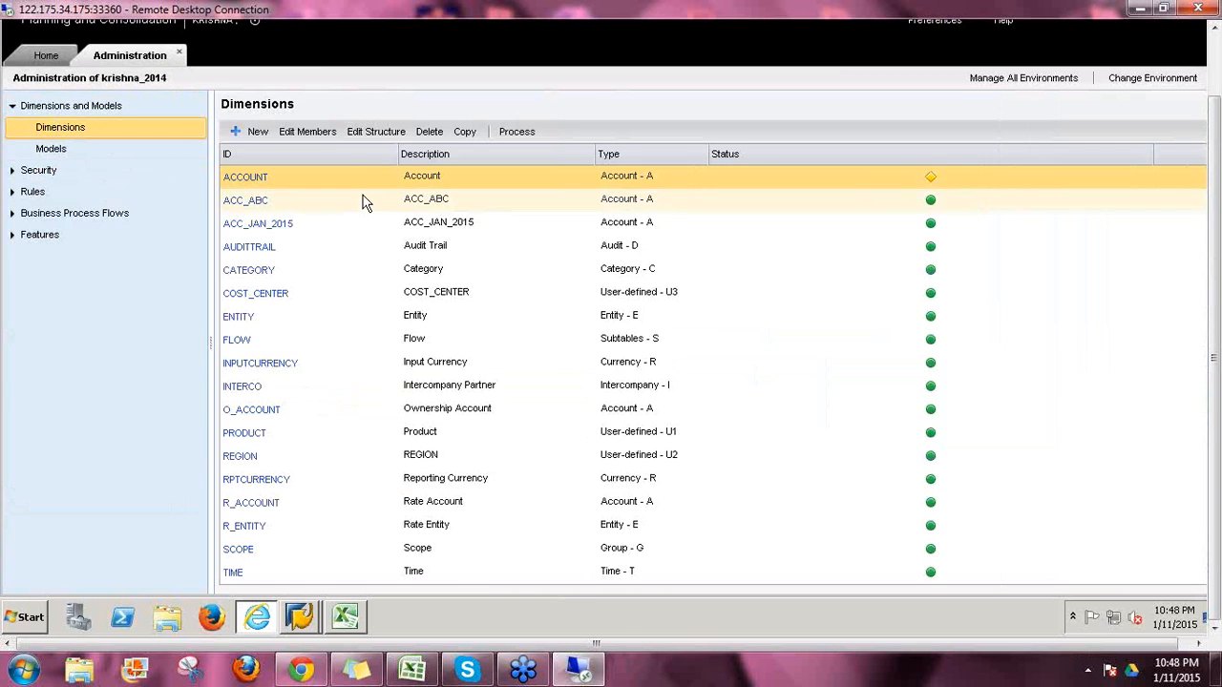
Step: Process ACCOUNT with the environment online and view the error details for BS000's RATETYPE
{"action": "left_click", "coordinate": [508, 131]}
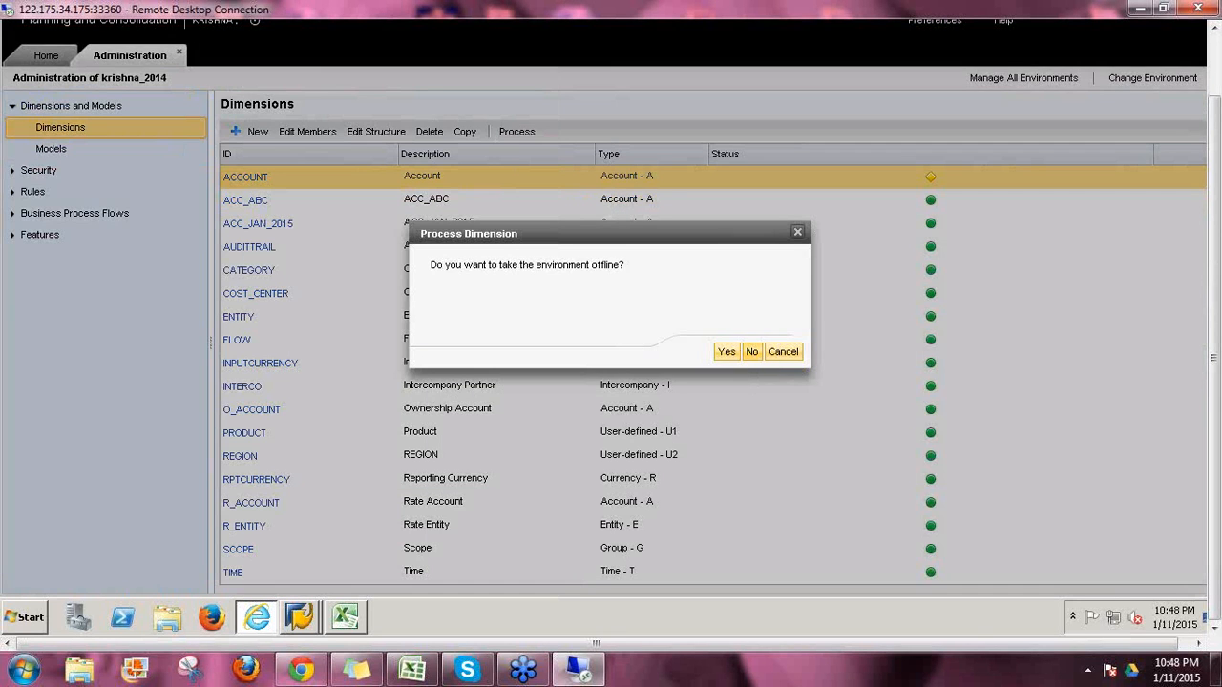
{"action": "left_click", "coordinate": [749, 350]}
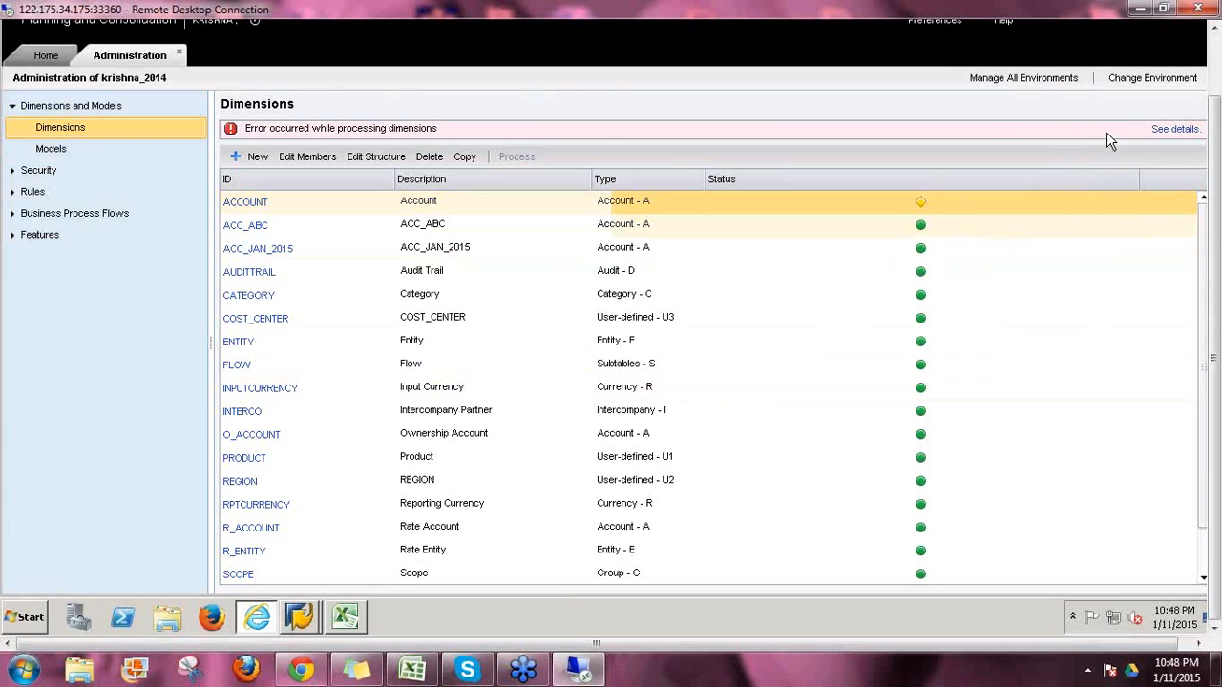
{"action": "left_click", "coordinate": [1165, 133]}
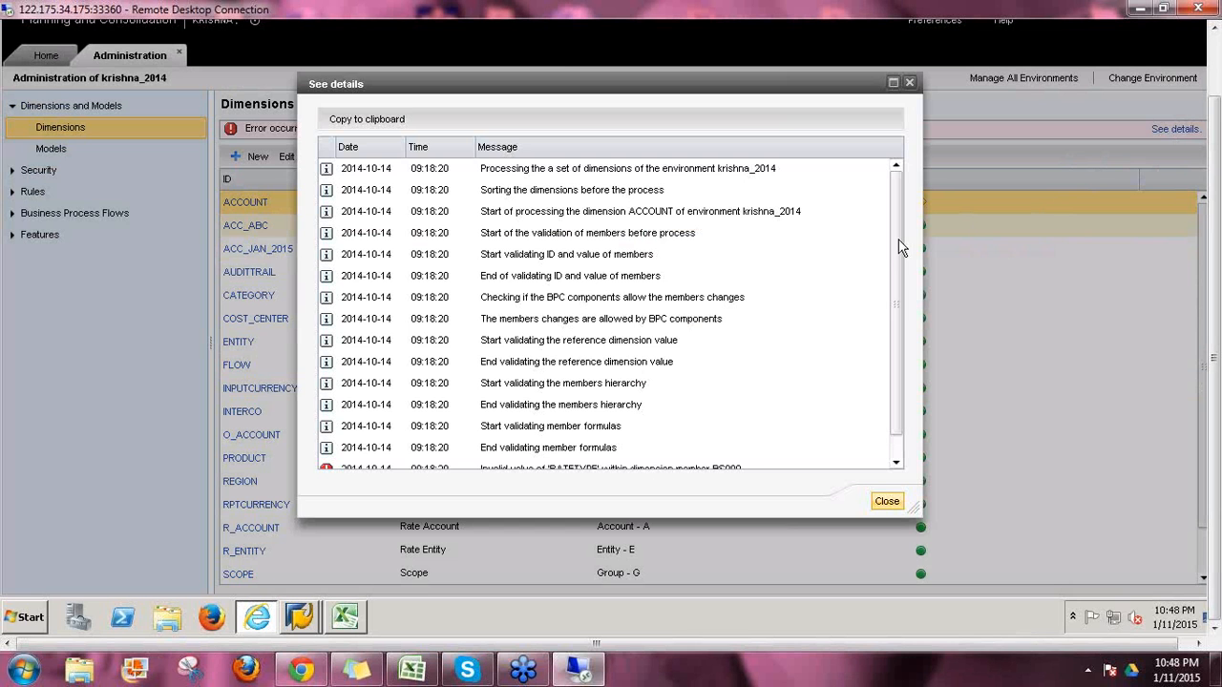
{"action": "scroll", "coordinate": [897, 382], "scroll_direction": "down", "scroll_amount": 1}
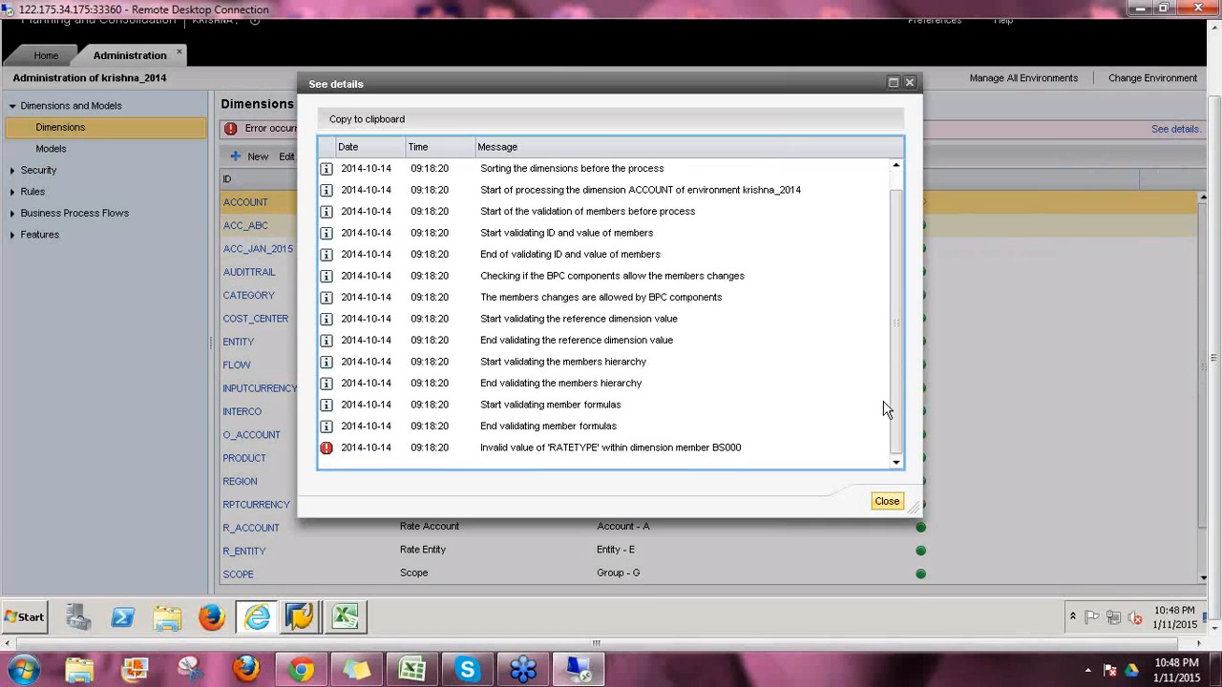
Step: Set BS000's RATETYPE to CLO, save and process ACCOUNT online, and return to Dimensions
{"action": "left_click", "coordinate": [887, 501]}
{"action": "left_click", "coordinate": [248, 202]}
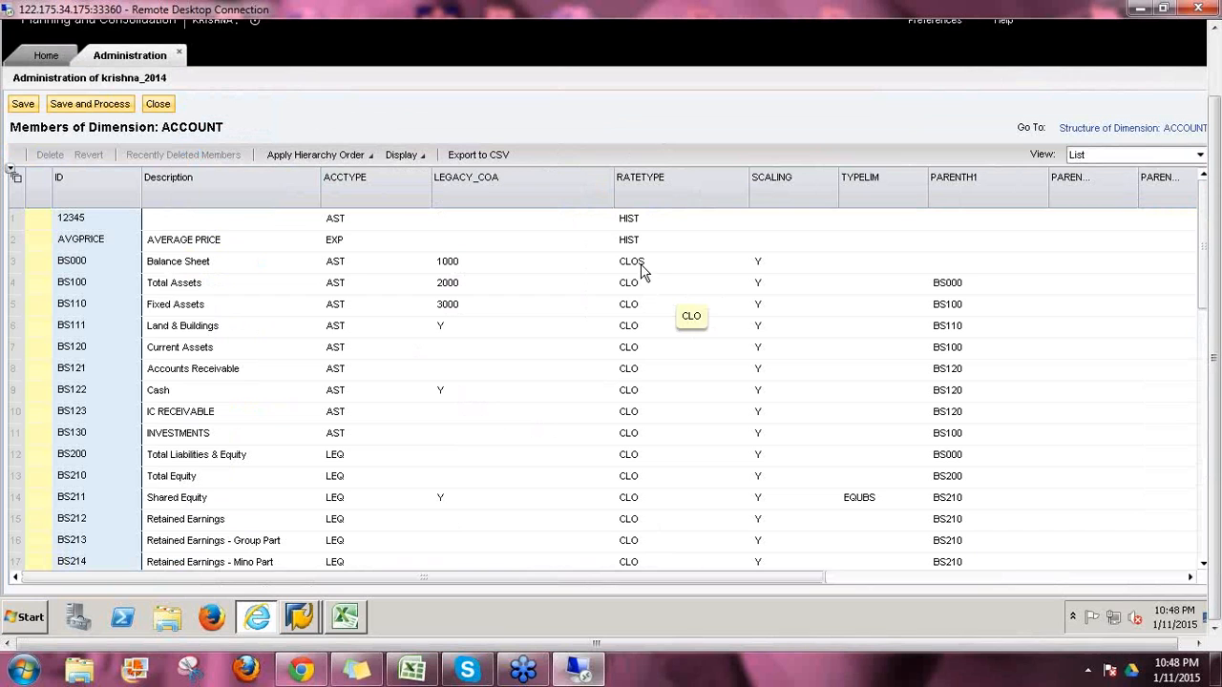
{"action": "type", "text": "C"}
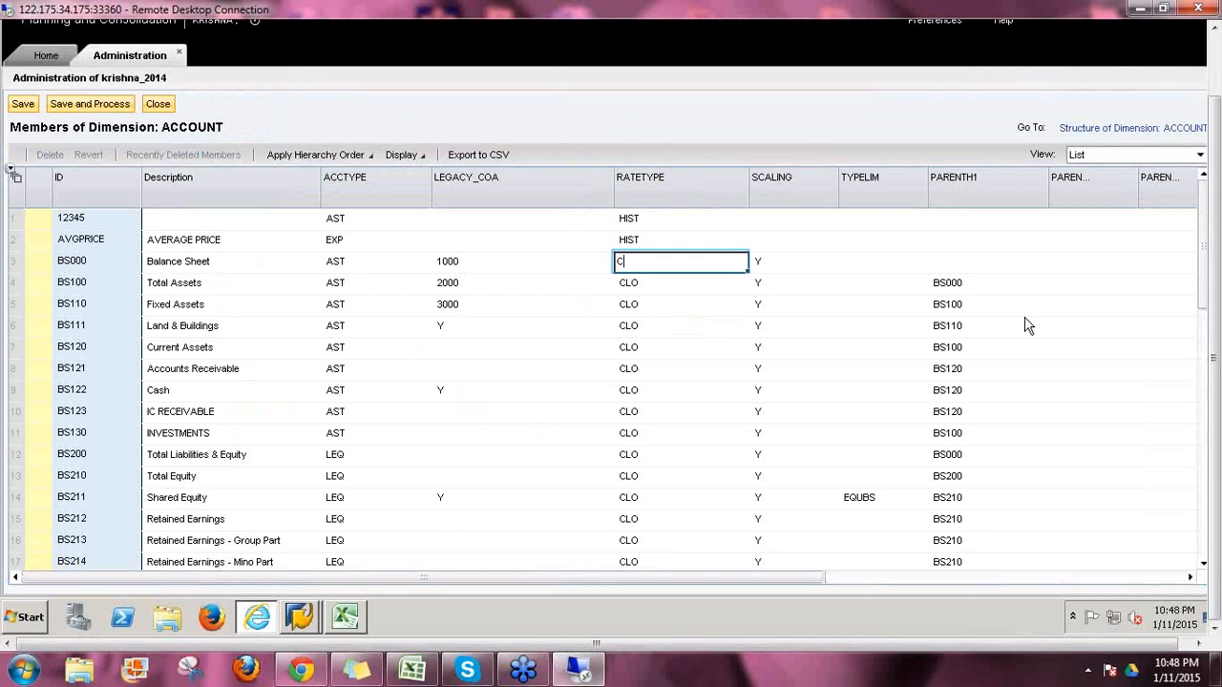
{"action": "key", "text": "Return"}
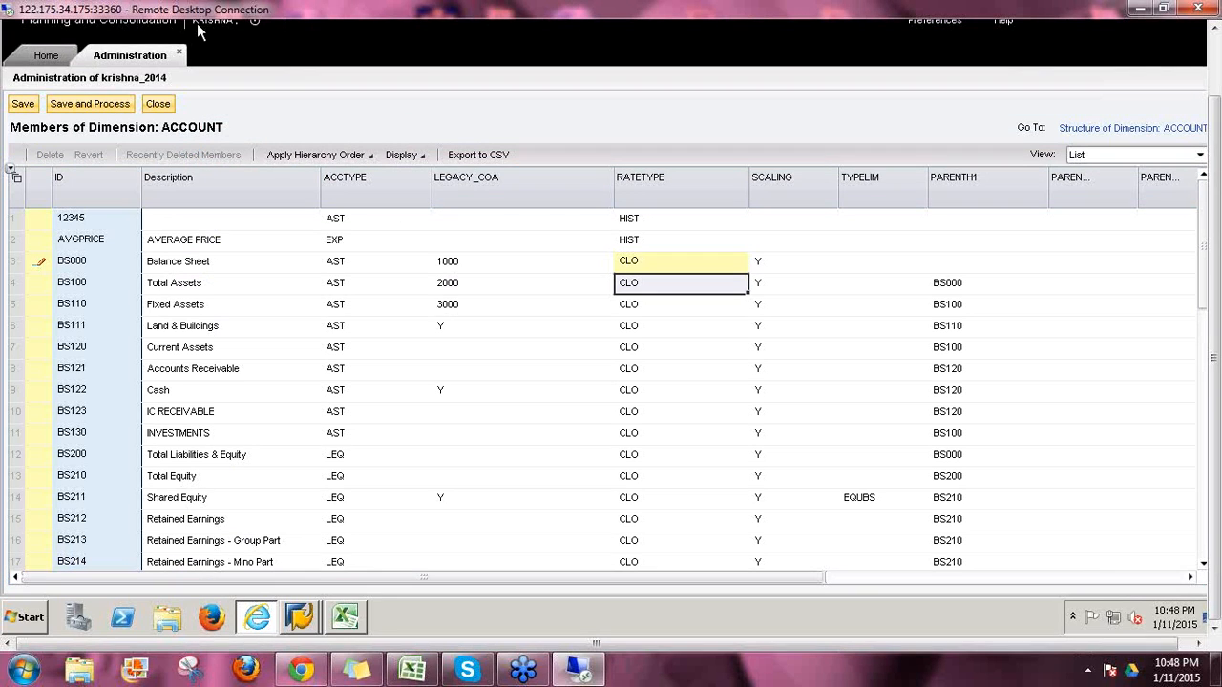
{"action": "left_click", "coordinate": [88, 105]}
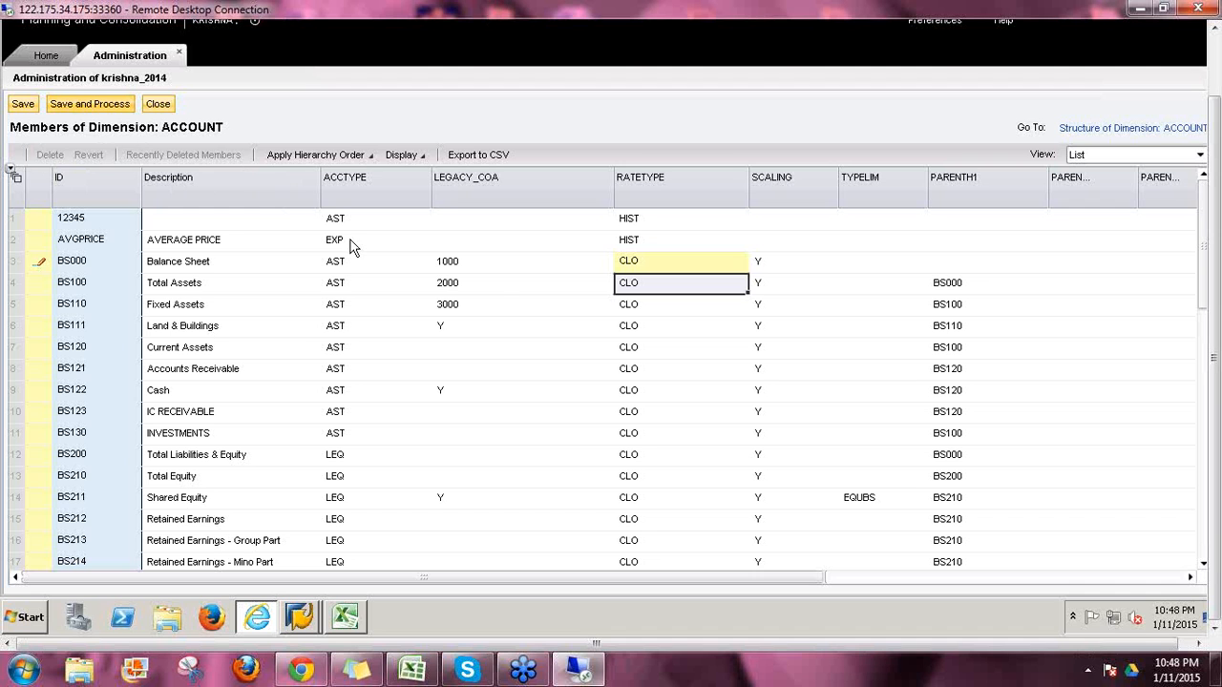
{"action": "left_click", "coordinate": [752, 352]}
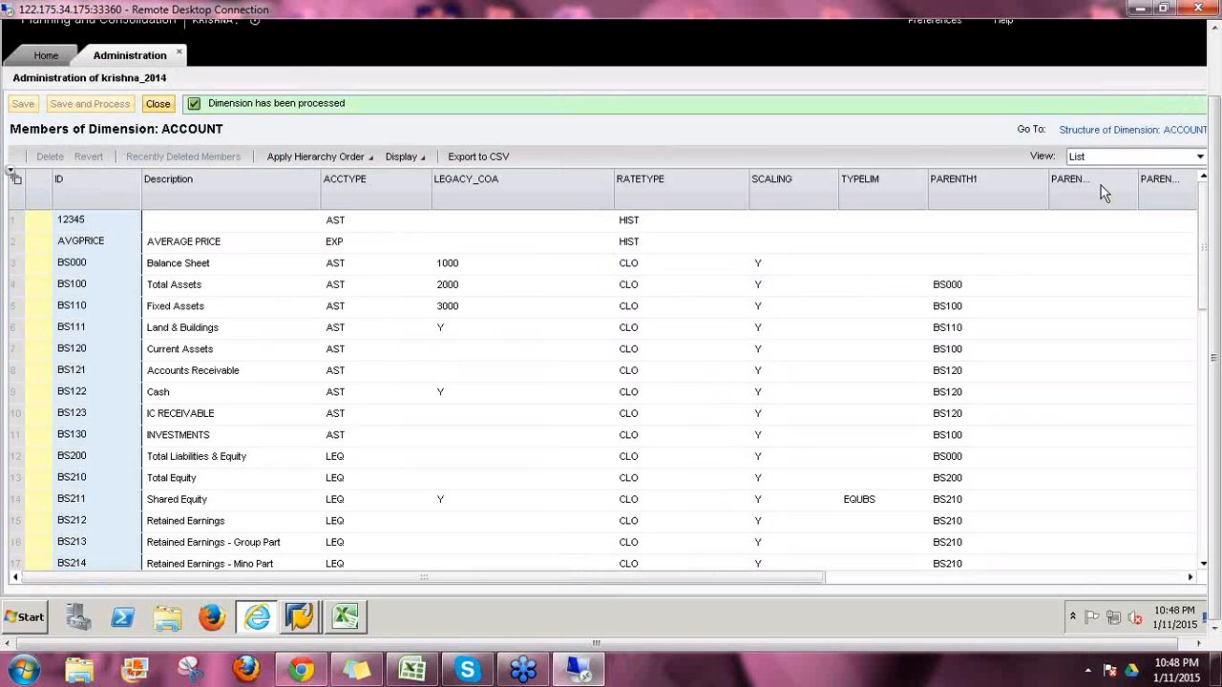
{"action": "left_click", "coordinate": [158, 103]}
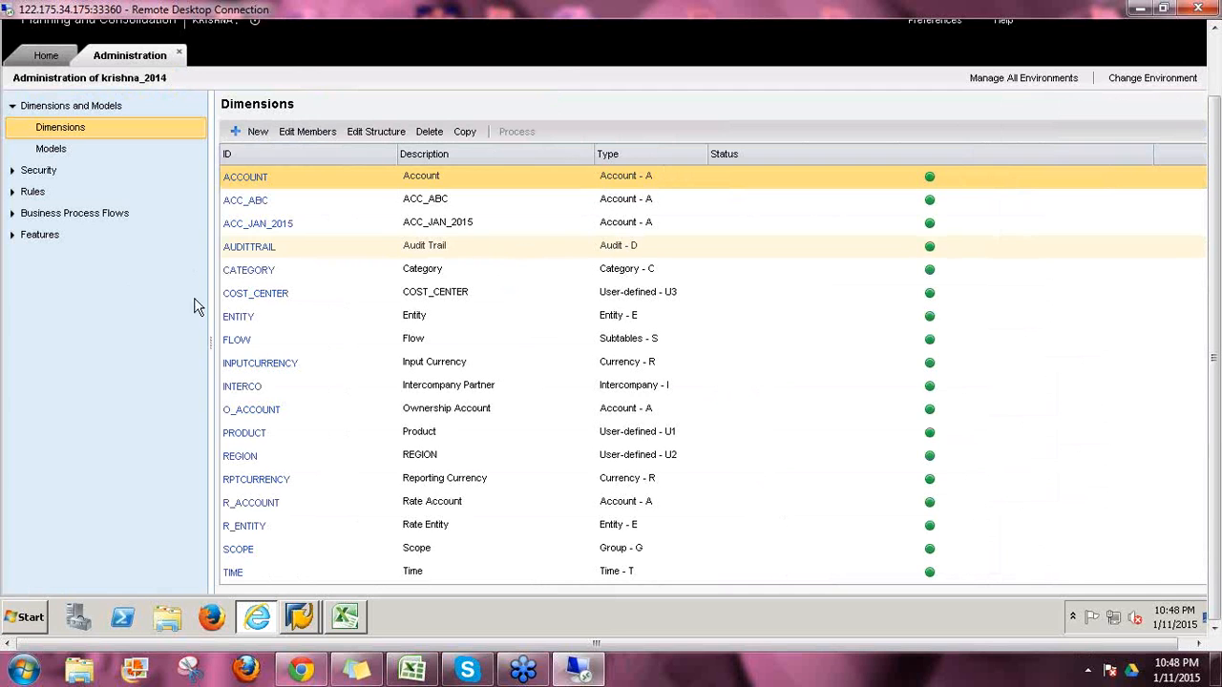
Step: Browse the ENTITY members, including Australia's currency AUD, and its structure, then close it
{"action": "left_click", "coordinate": [250, 322]}
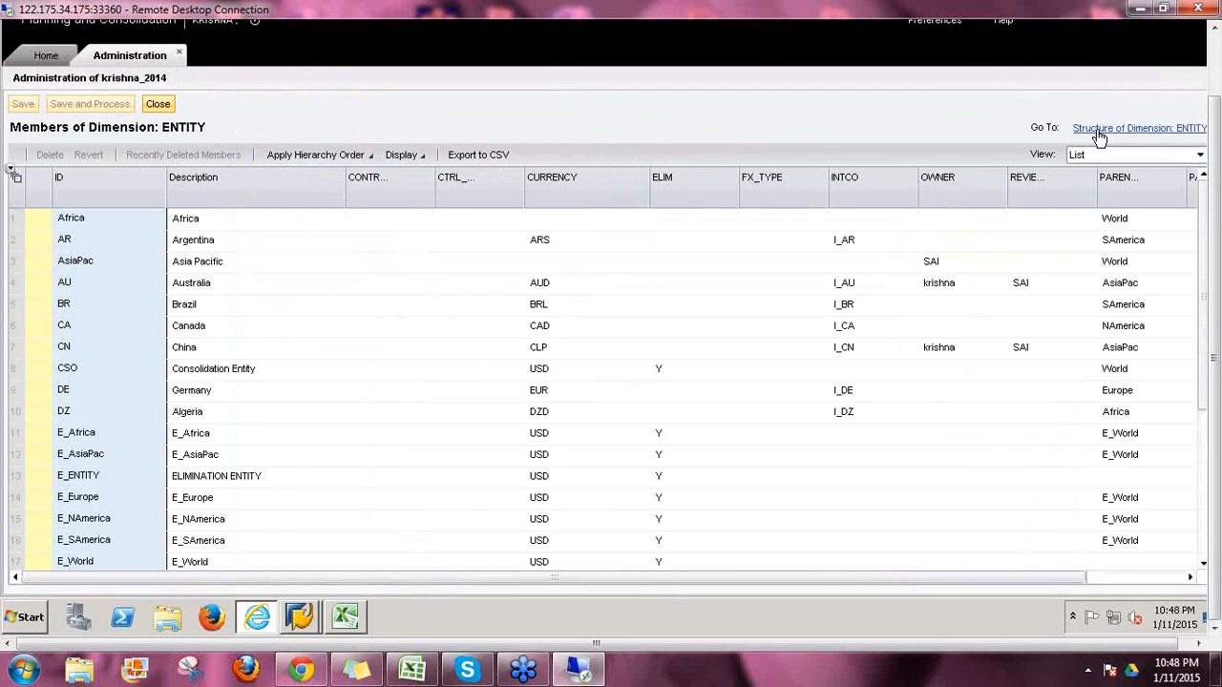
{"action": "left_click", "coordinate": [1100, 128]}
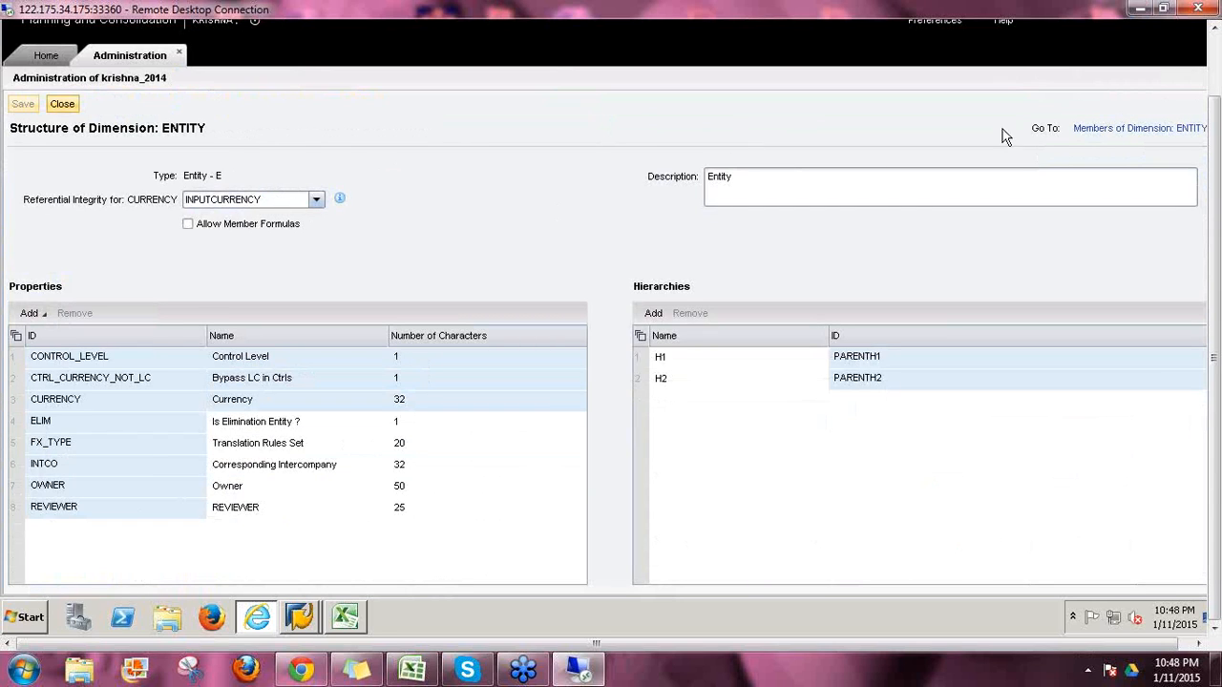
{"action": "left_click", "coordinate": [1109, 130]}
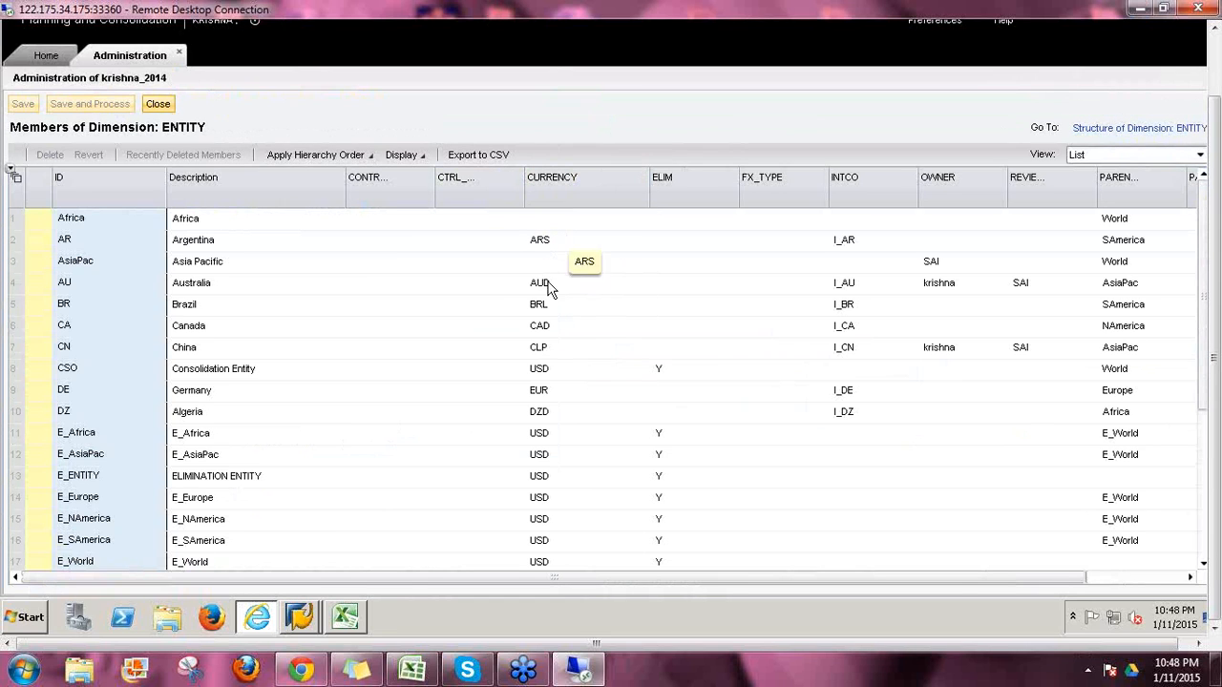
{"action": "left_click", "coordinate": [563, 287]}
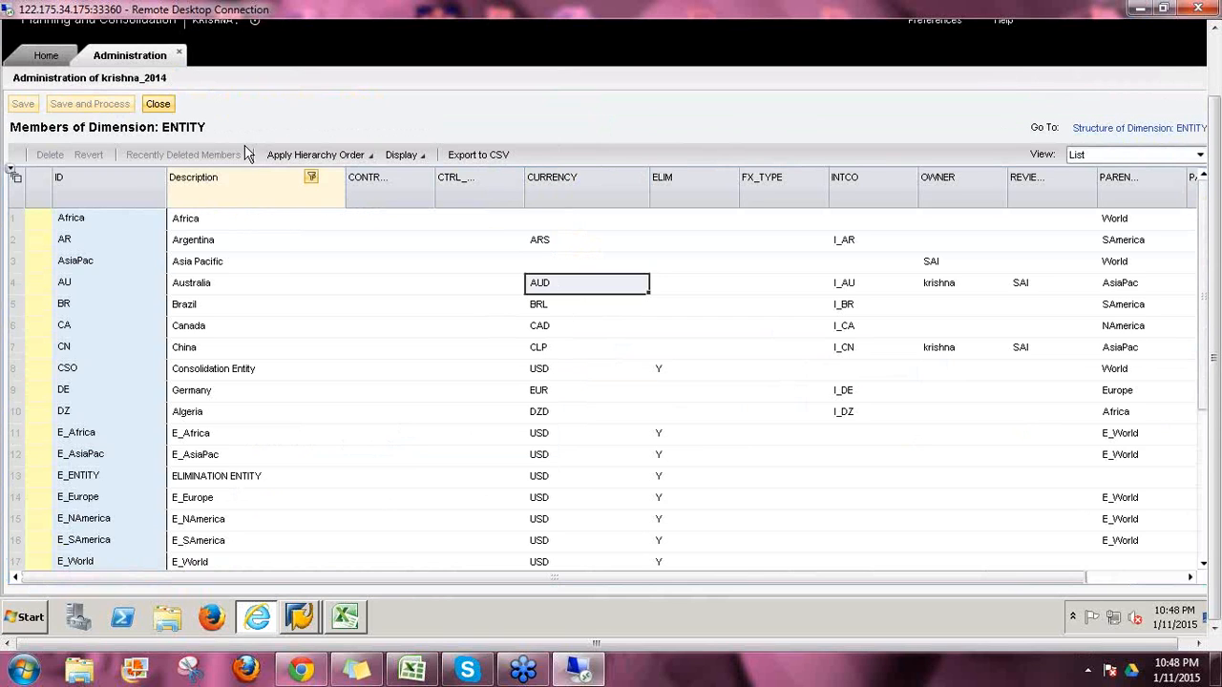
{"action": "left_click", "coordinate": [1089, 129]}
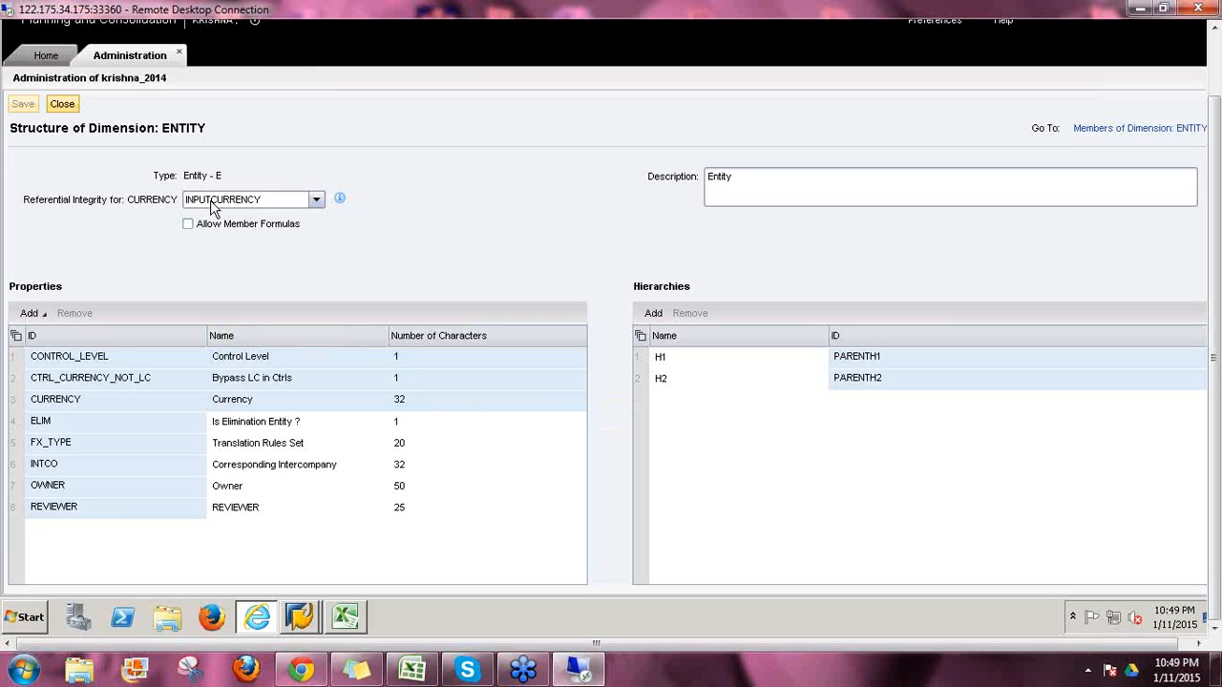
{"action": "left_click", "coordinate": [61, 105]}
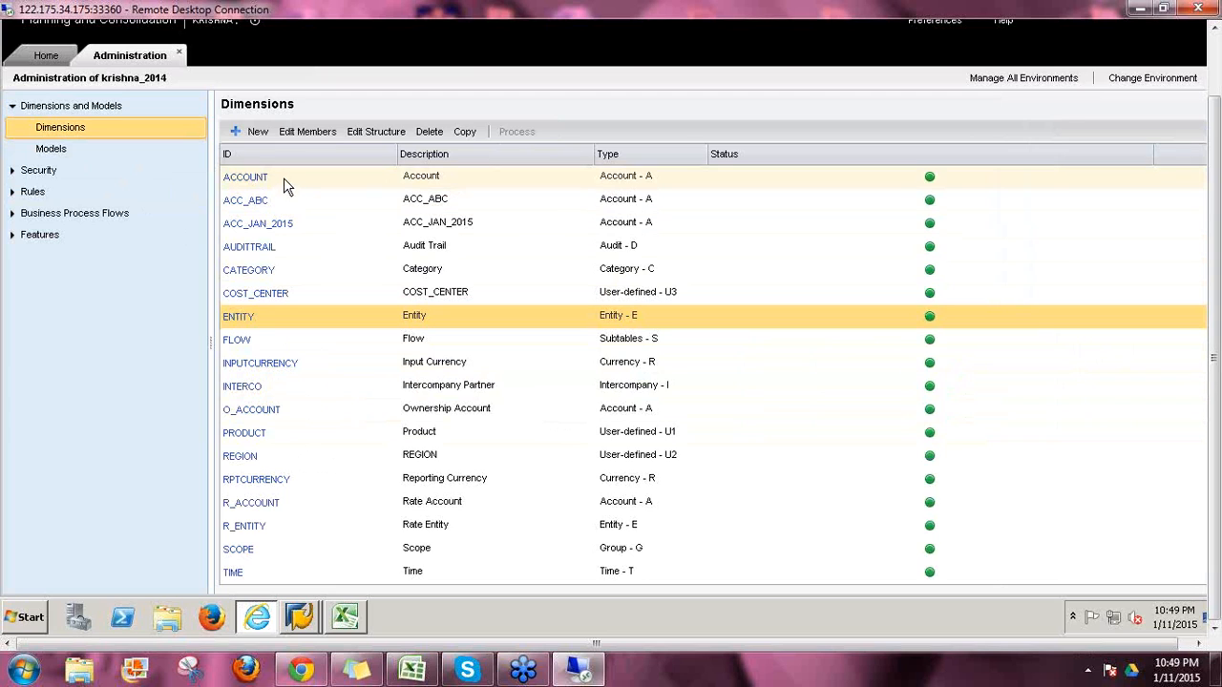
Step: Select the ACCOUNT and ACC_JAN_2015 rows in the Dimensions list
{"action": "left_click", "coordinate": [284, 178]}
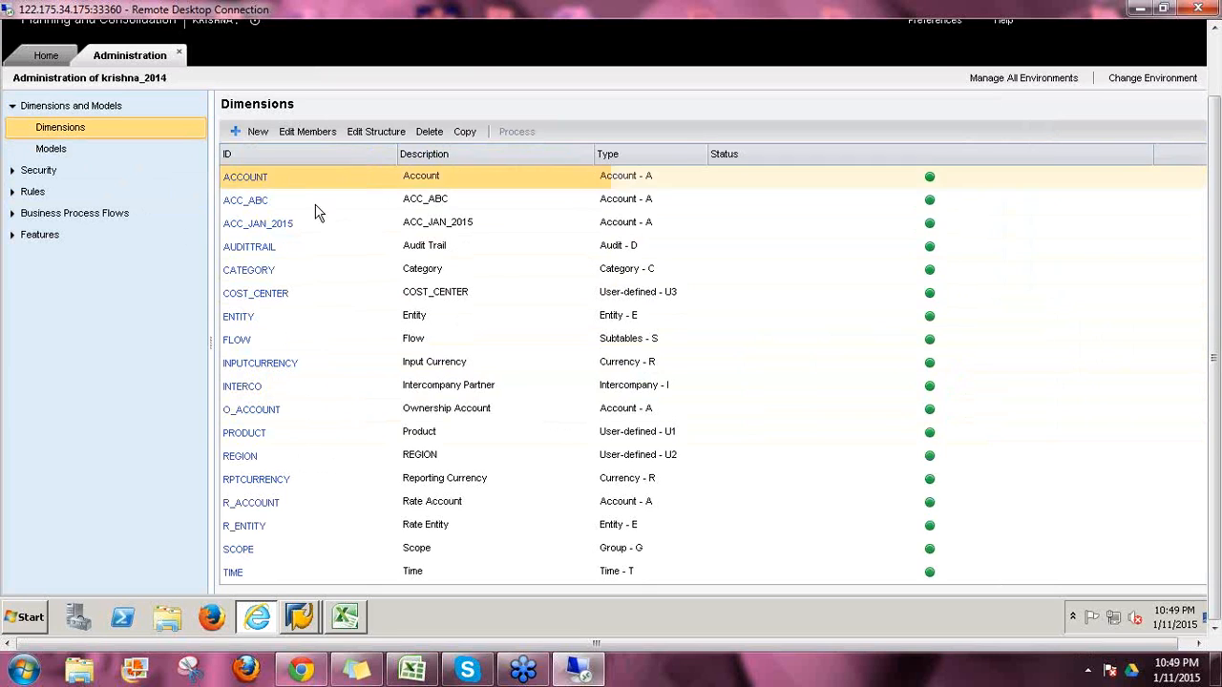
{"action": "left_click", "coordinate": [339, 227]}
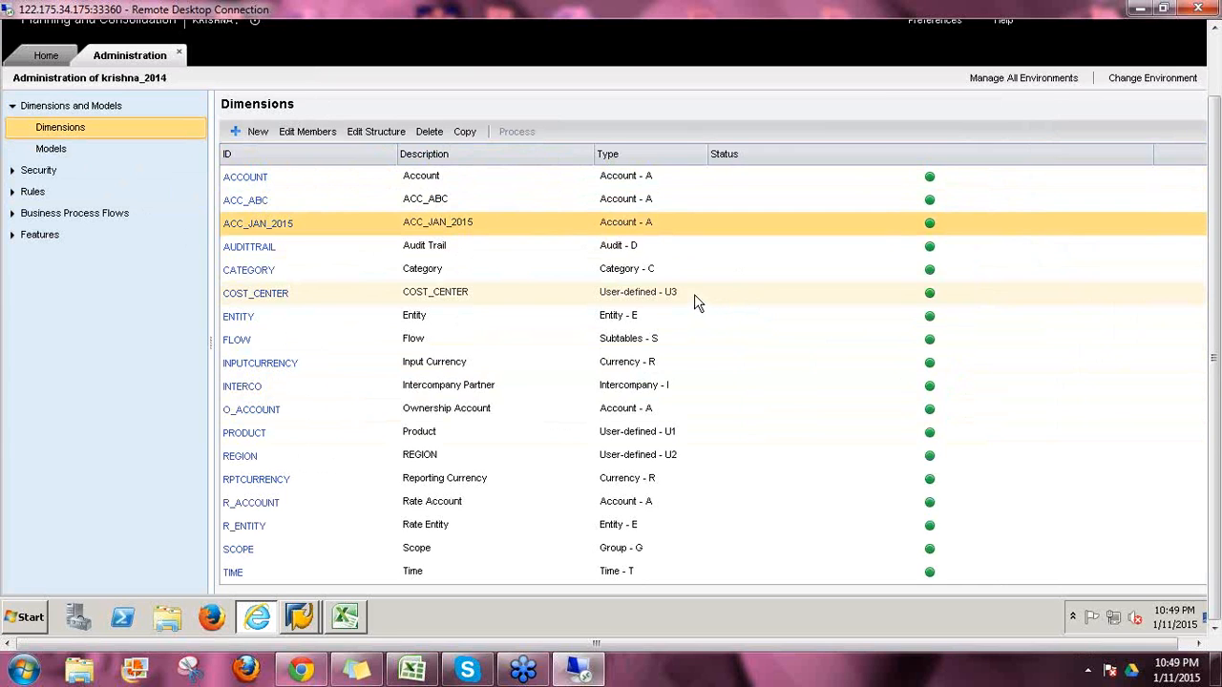
Step: In ACC_JAN_2015's structure, choose R_ACCOUNT for RATETYPE integrity, save, and close
{"action": "left_click", "coordinate": [272, 226]}
{"action": "left_click", "coordinate": [1066, 133]}
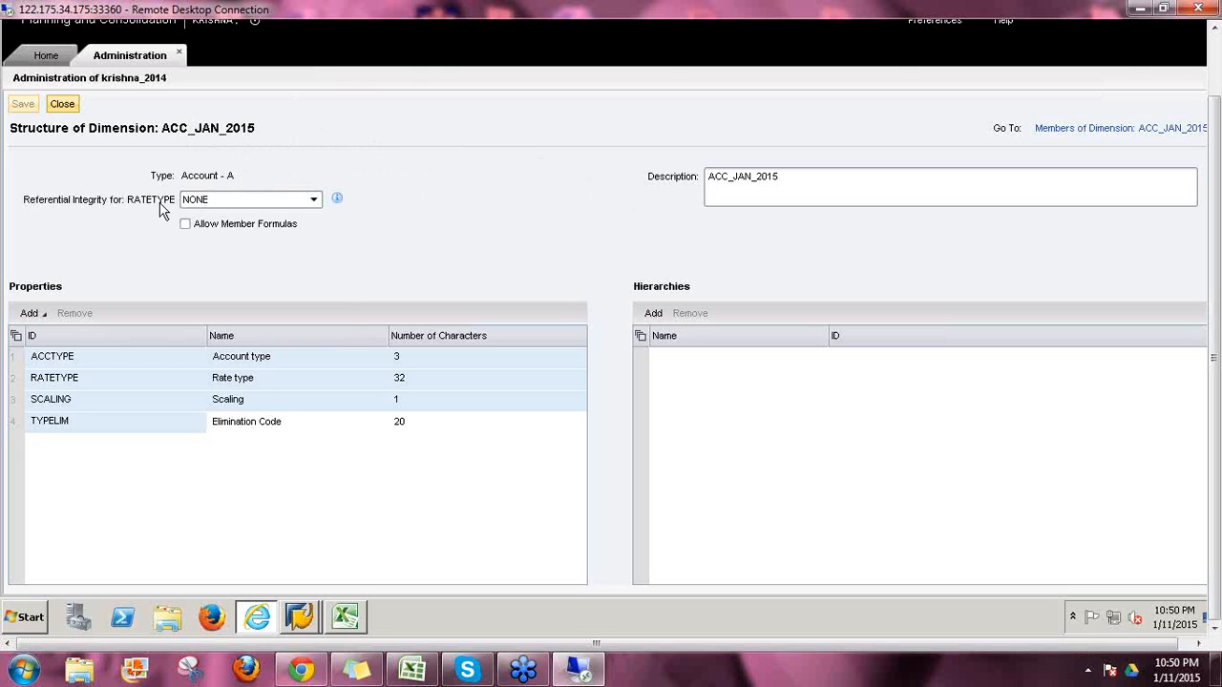
{"action": "left_click", "coordinate": [314, 200]}
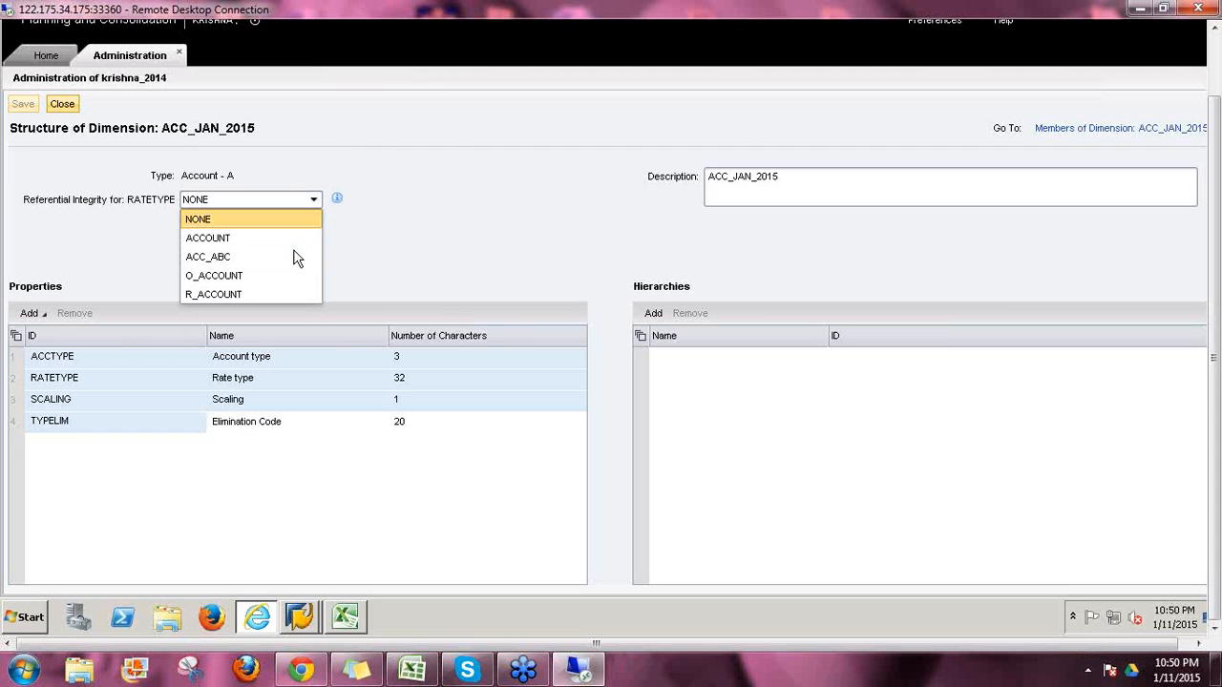
{"action": "left_click", "coordinate": [257, 294]}
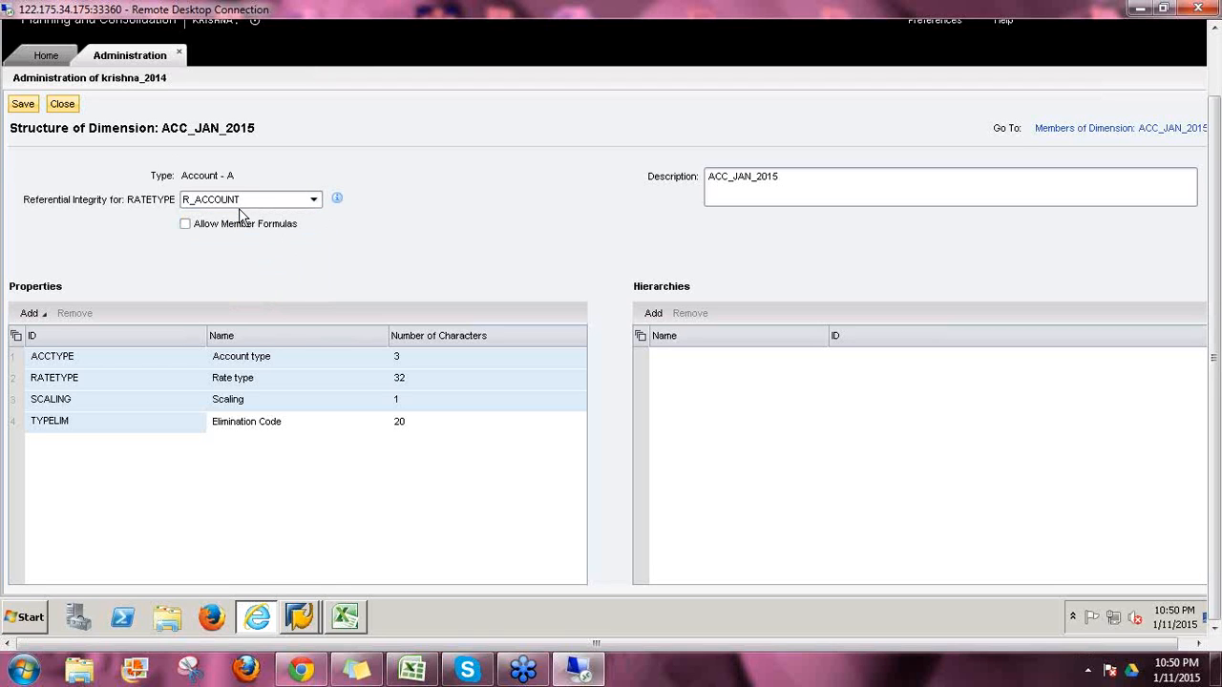
{"action": "left_click", "coordinate": [25, 104]}
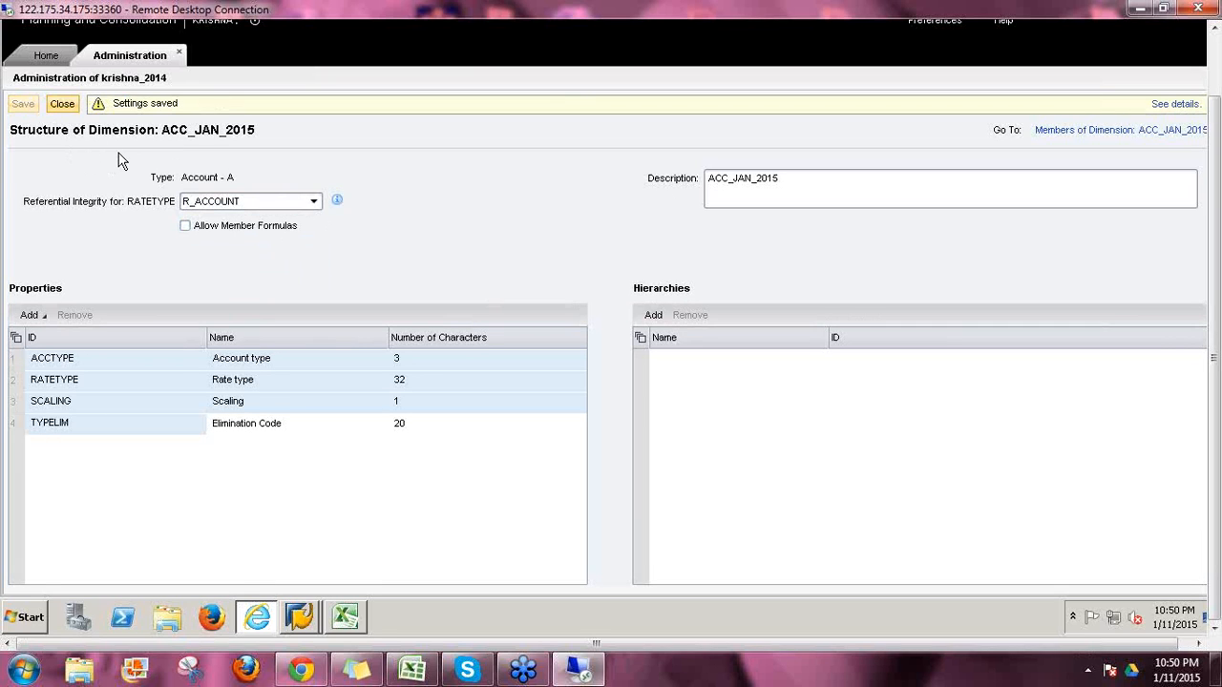
{"action": "left_click", "coordinate": [63, 105]}
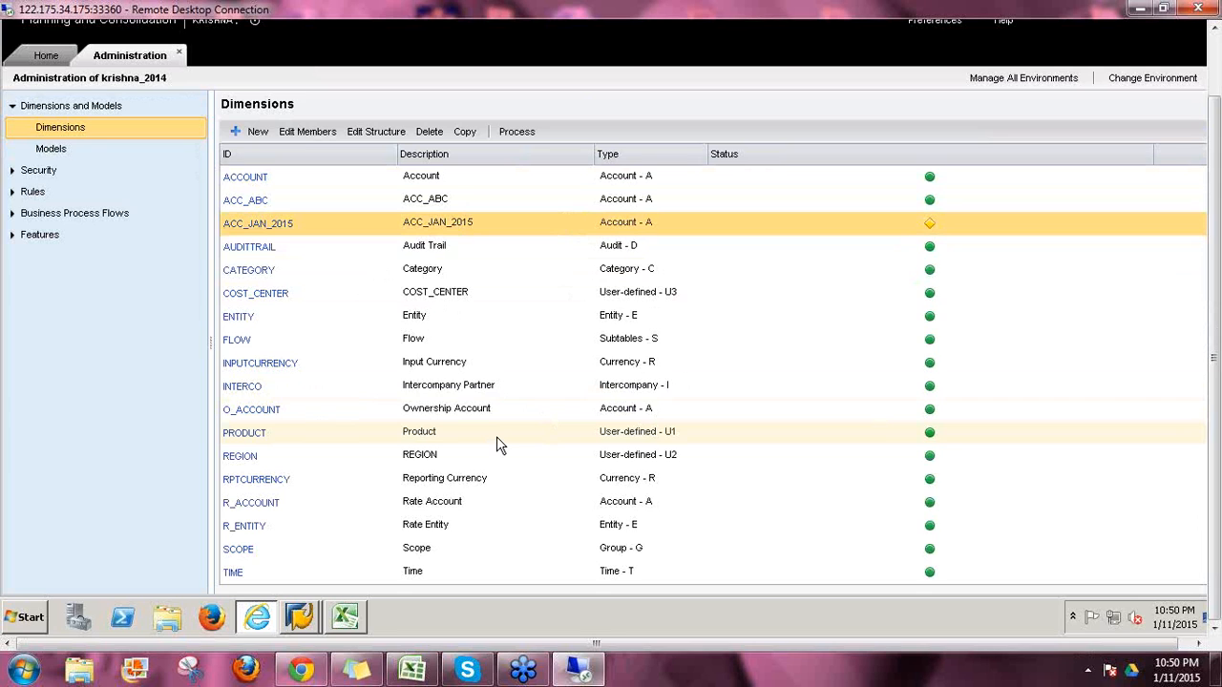
Step: Review the CATEGORY dimension's members and structure, then close it
{"action": "left_click", "coordinate": [258, 274]}
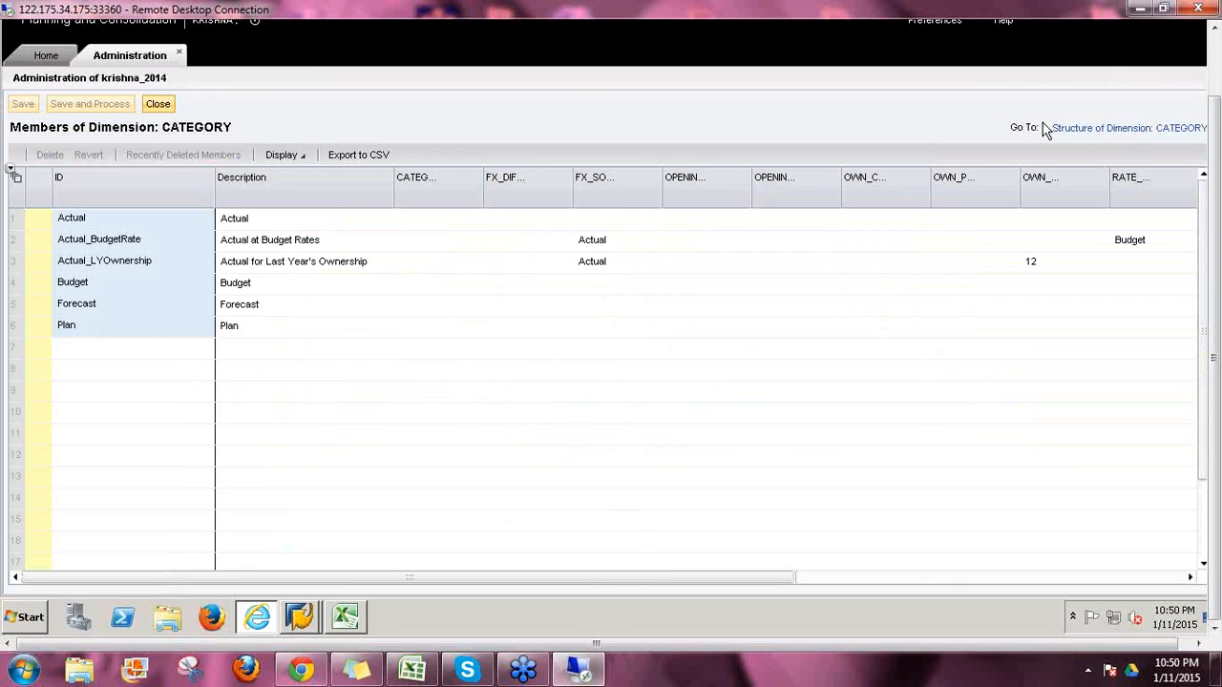
{"action": "left_click", "coordinate": [1077, 130]}
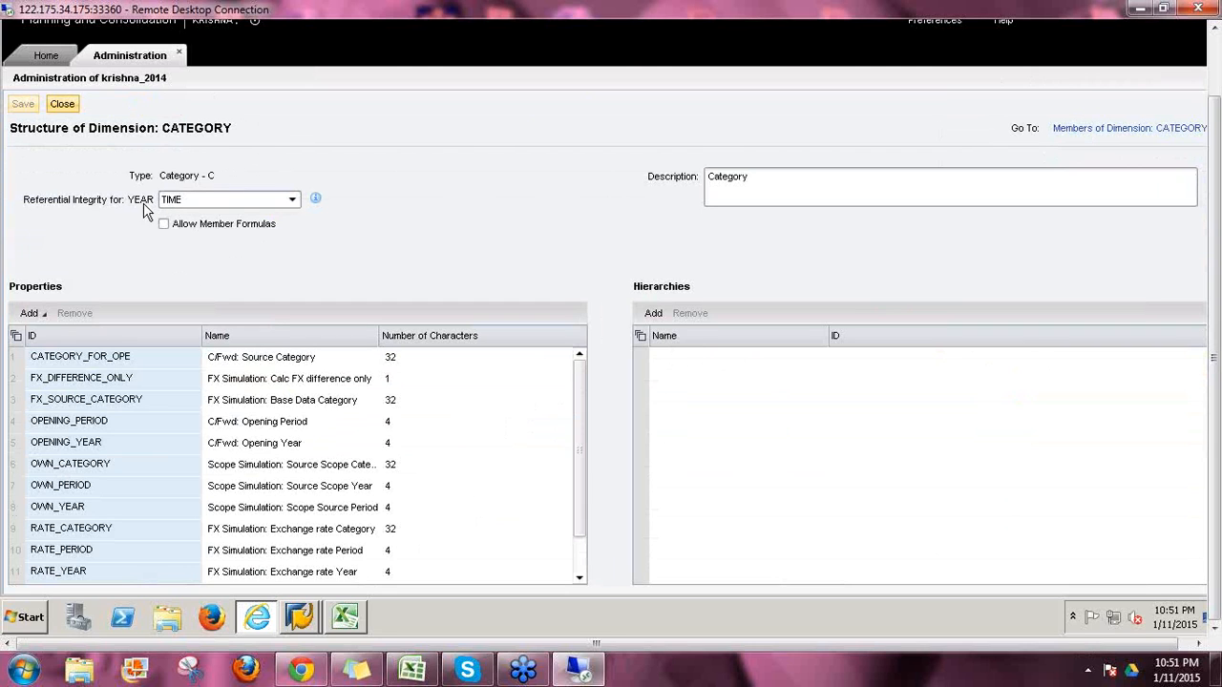
{"action": "left_click", "coordinate": [63, 105]}
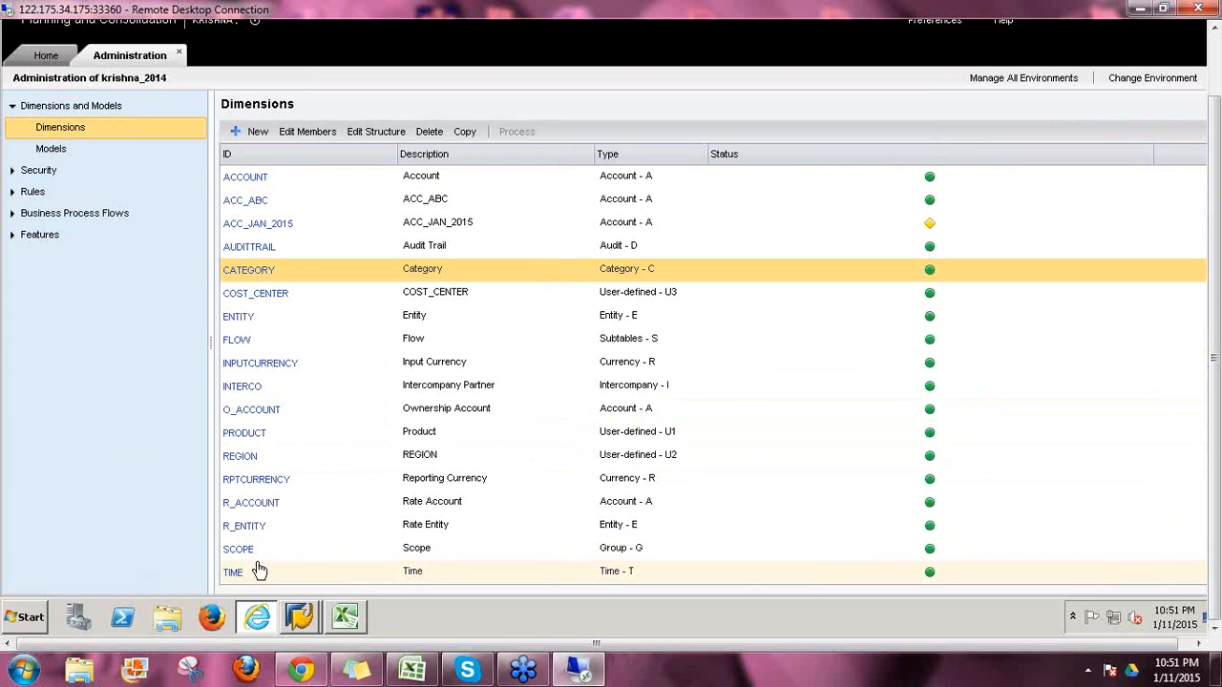
Step: Show the TIME members as a flat list, then open the TIME structure
{"action": "left_click", "coordinate": [237, 572]}
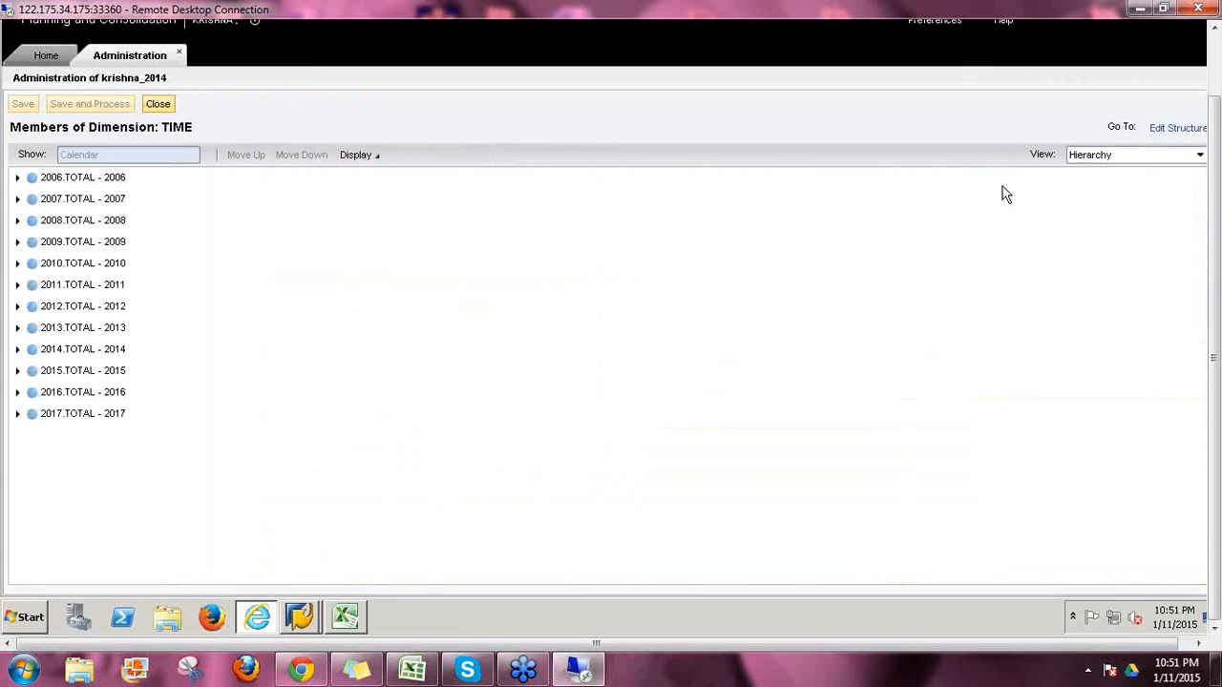
{"action": "left_click", "coordinate": [1084, 159]}
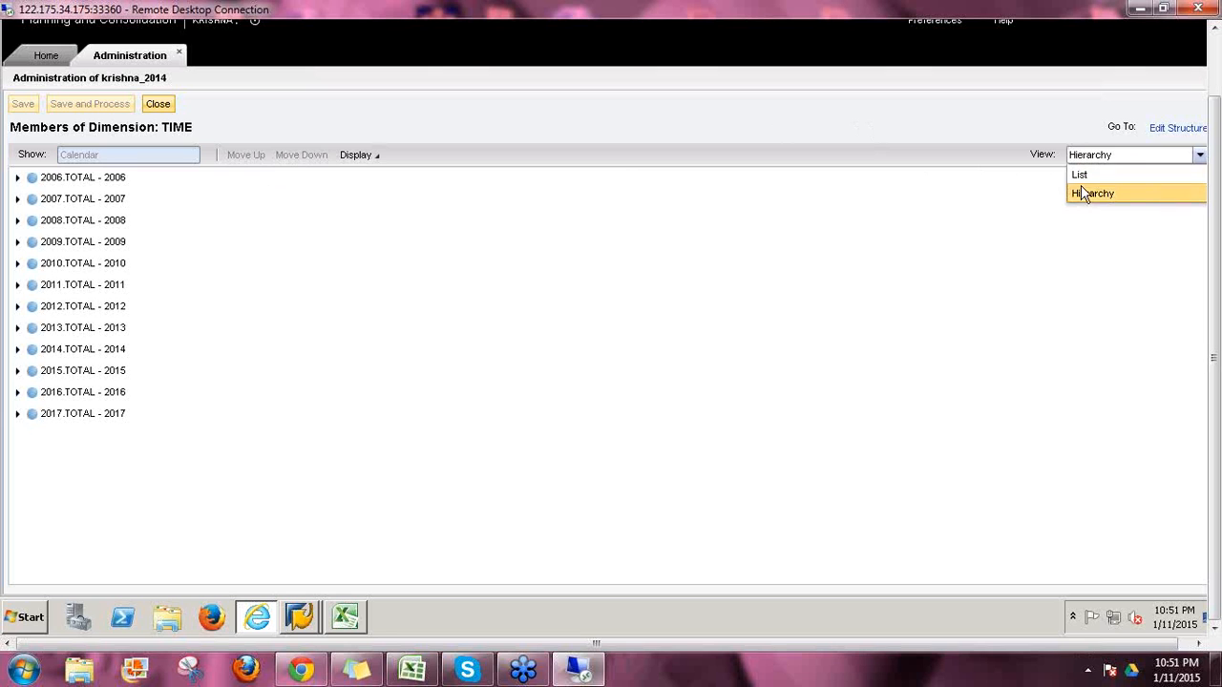
{"action": "left_click", "coordinate": [1082, 177]}
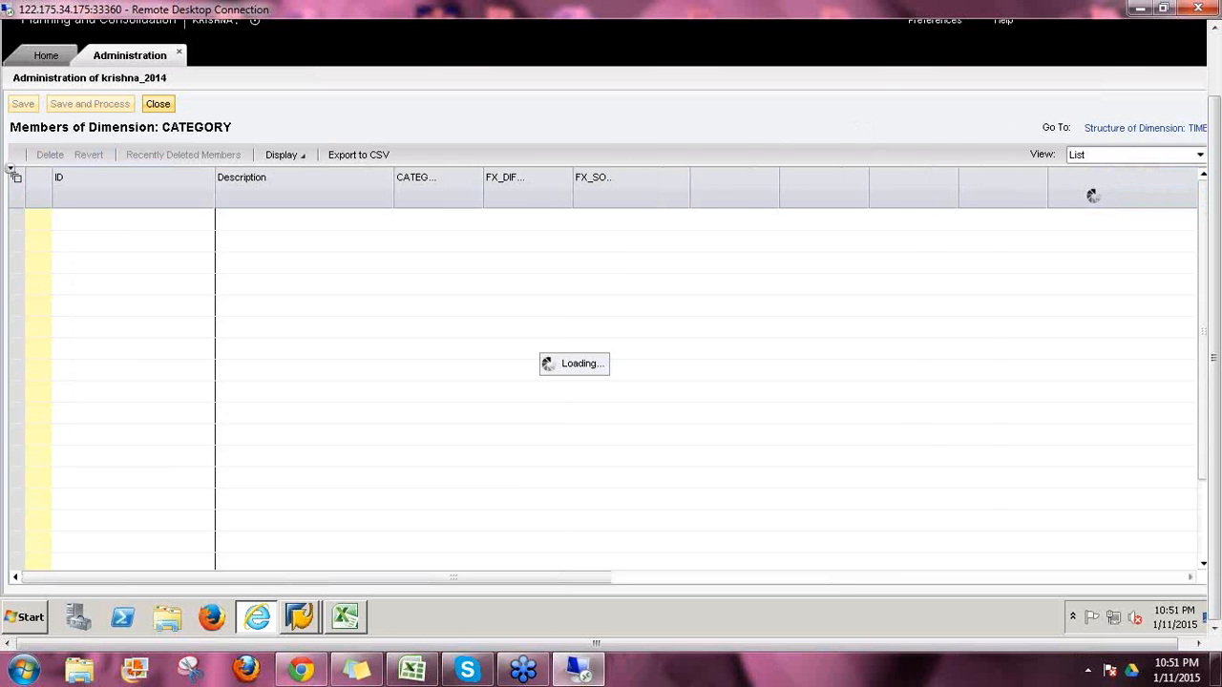
{"action": "left_click", "coordinate": [984, 221]}
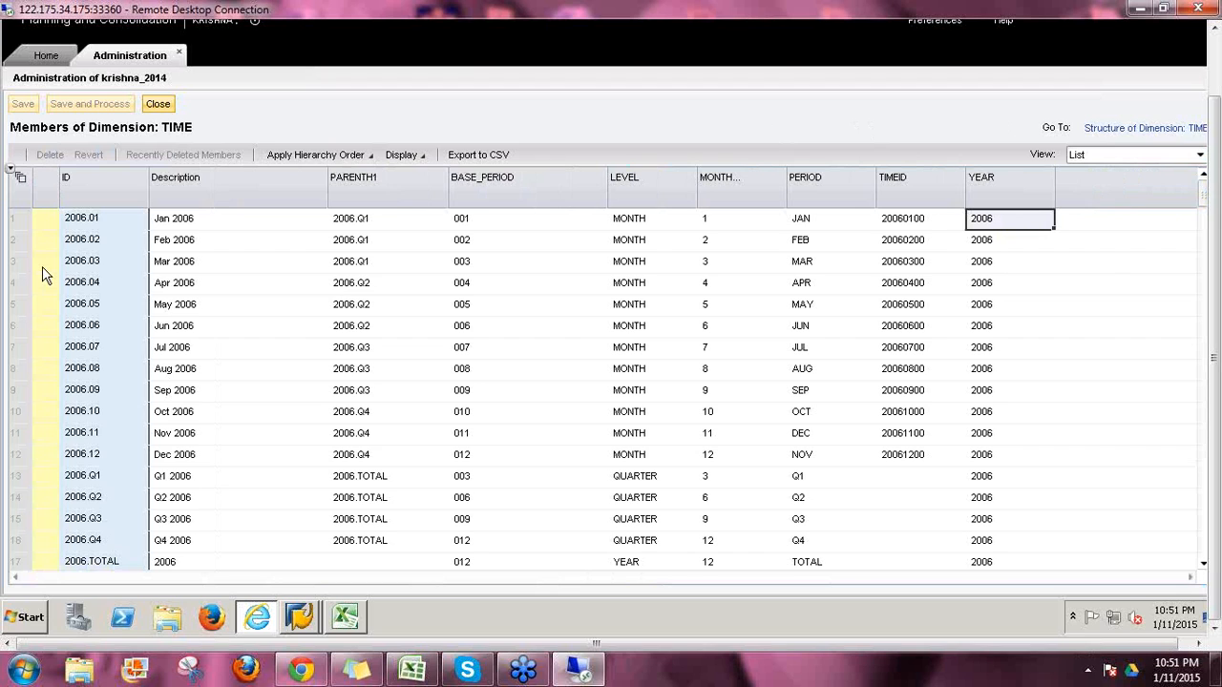
{"action": "left_click", "coordinate": [1107, 130]}
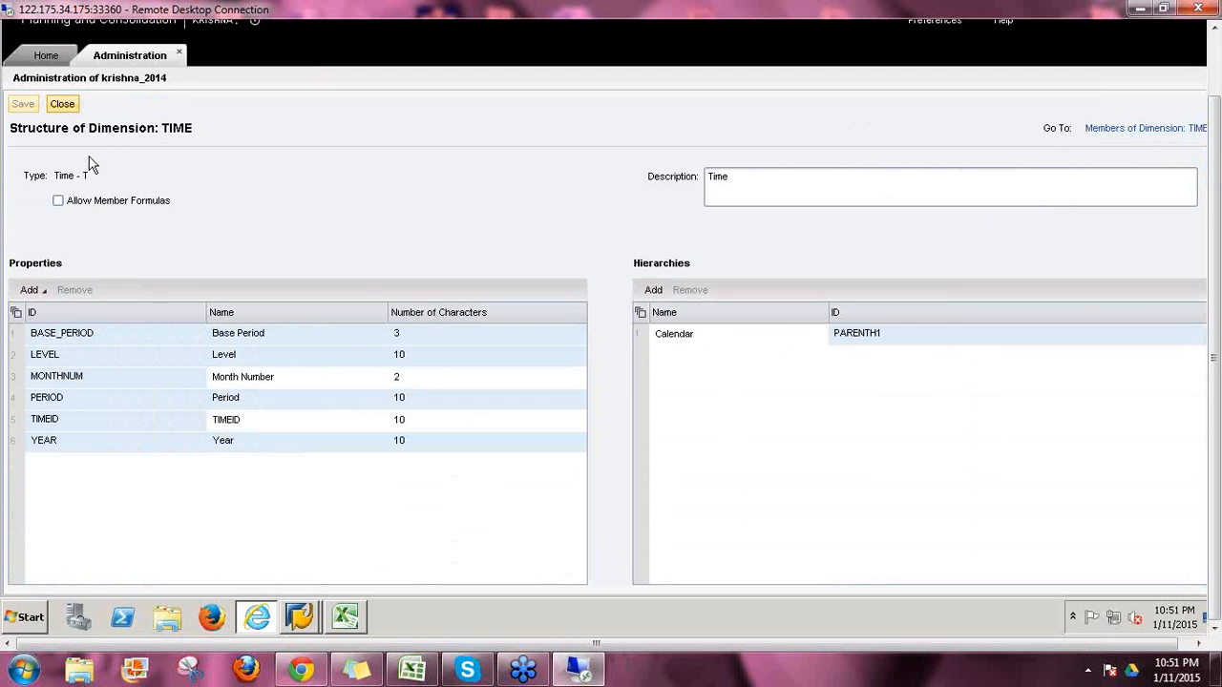
Step: Process ACC_JAN_2015 from the Dimensions list, keeping the environment online
{"action": "left_click", "coordinate": [69, 104]}
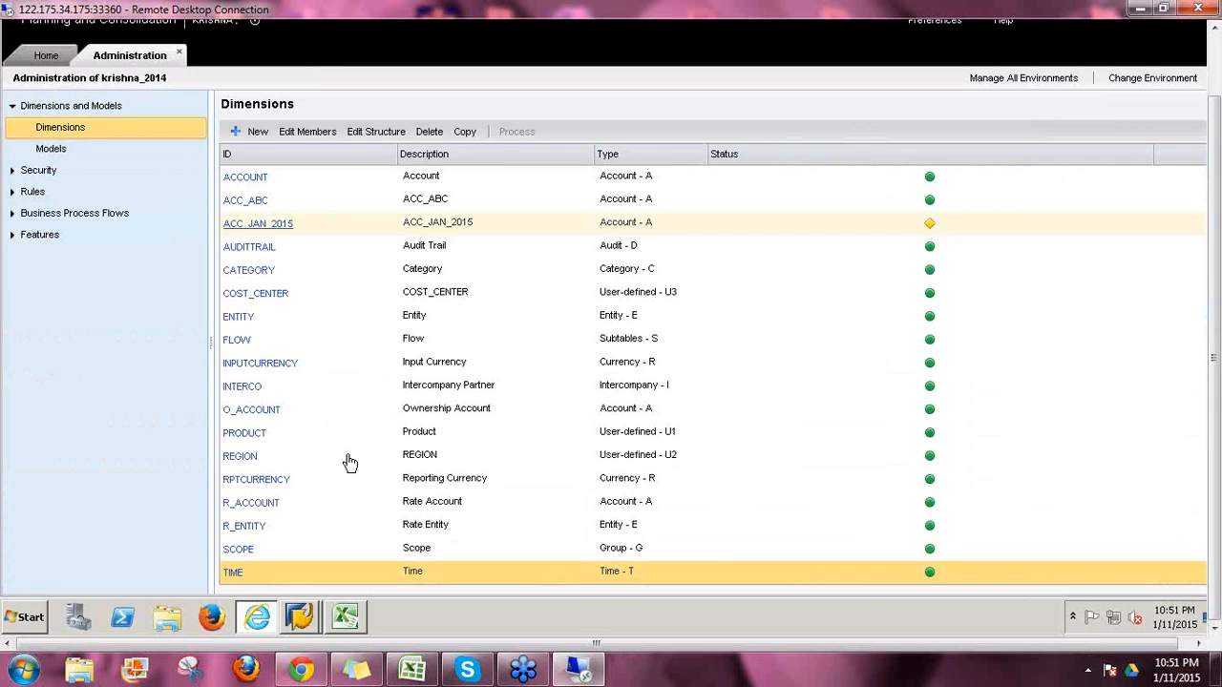
{"action": "left_click", "coordinate": [665, 223]}
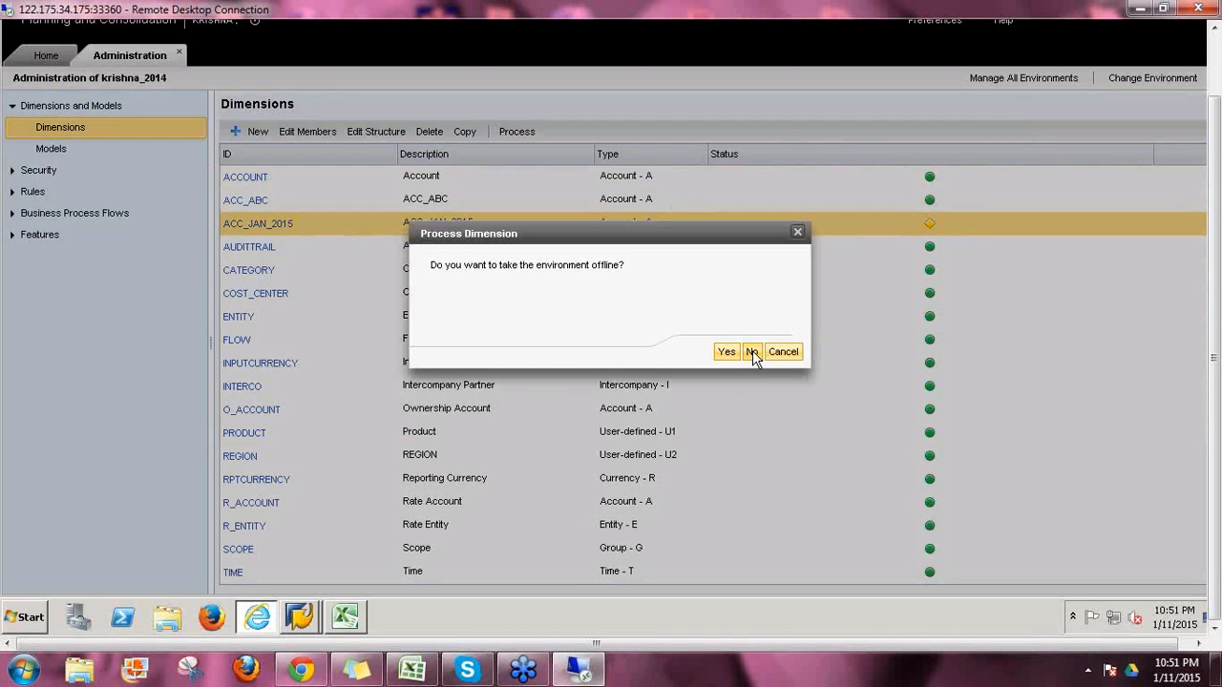
{"action": "left_click", "coordinate": [752, 351]}
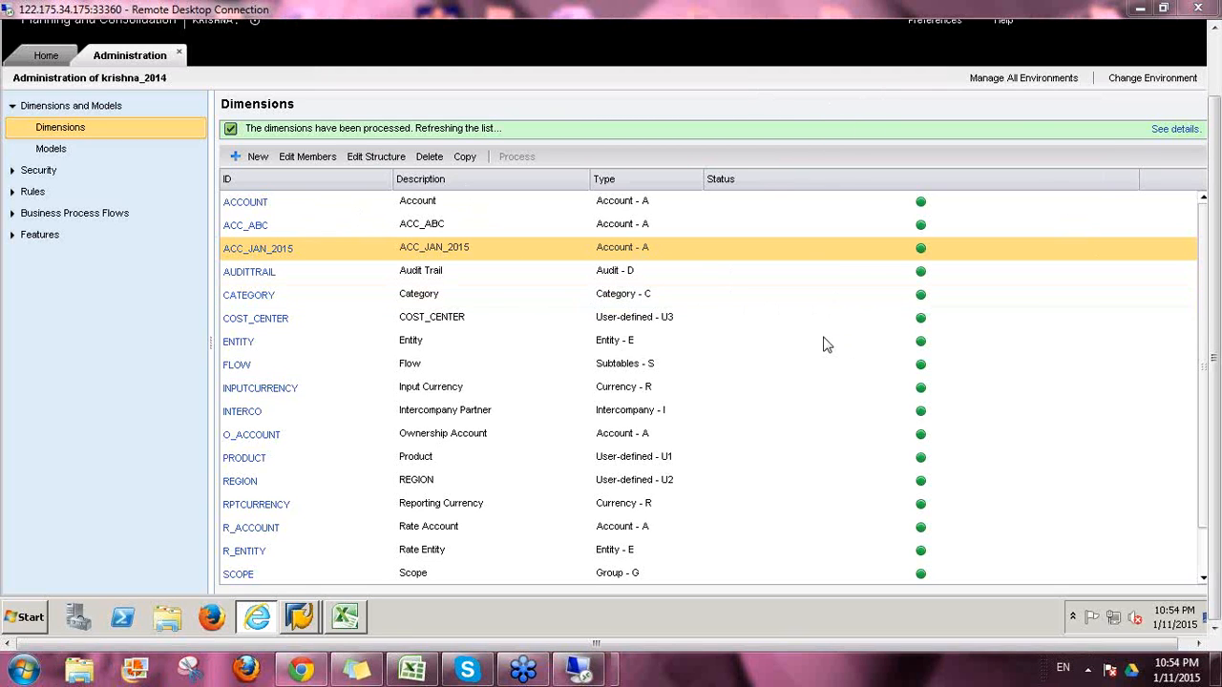
Step: Open the ACCOUNT members, then switch to its structure with hierarchies H1 to H4
{"action": "left_click", "coordinate": [256, 202]}
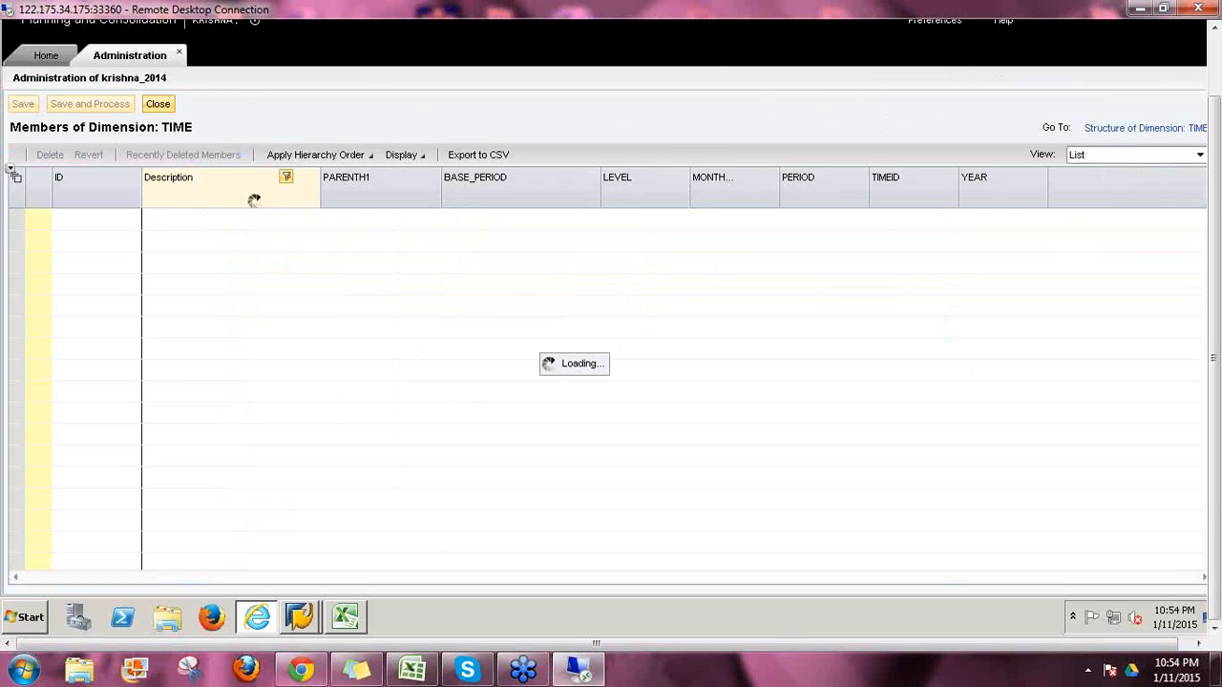
{"action": "left_click", "coordinate": [1073, 130]}
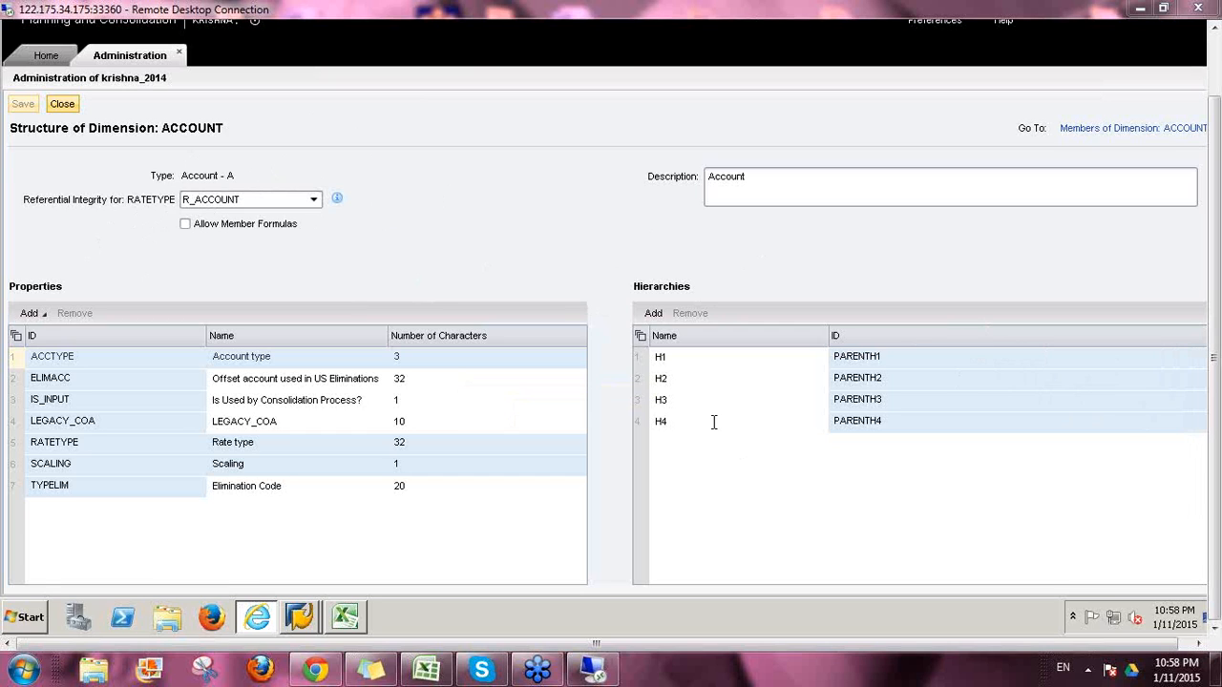
Step: Return to the Home start page
{"action": "left_click", "coordinate": [53, 57]}
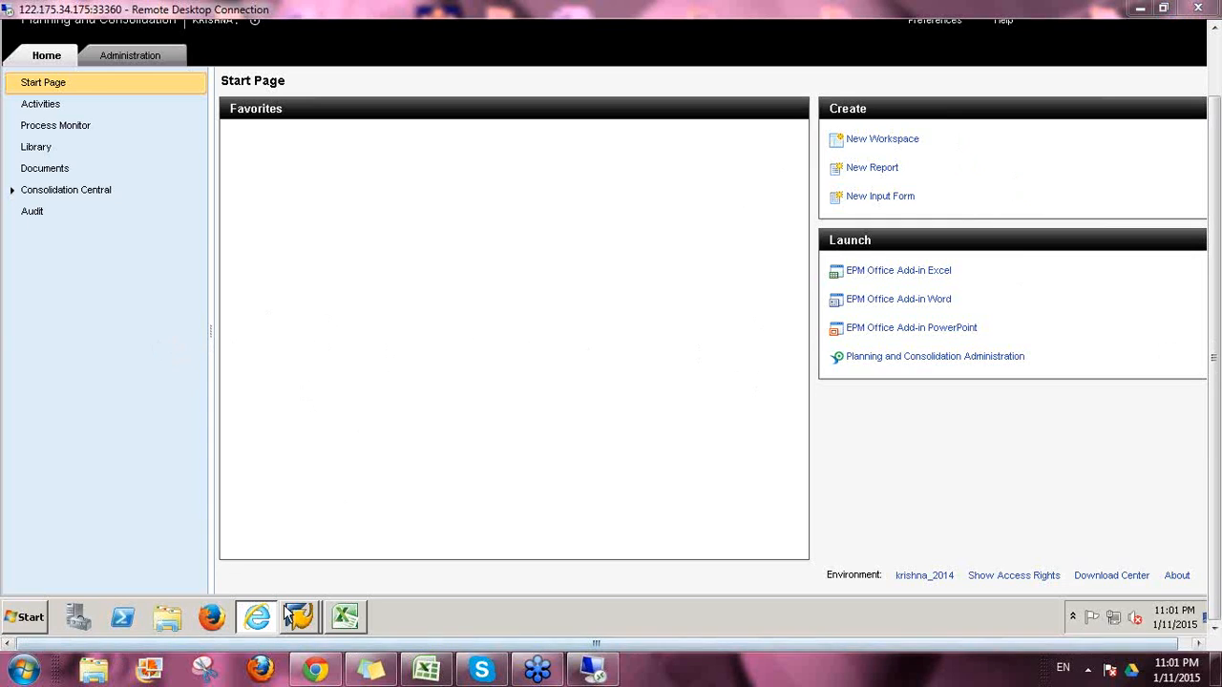
Step: Paste the Galileo Press SAP BPC reading-sample PDF link into a new Chrome tab
{"action": "left_click", "coordinate": [304, 673]}
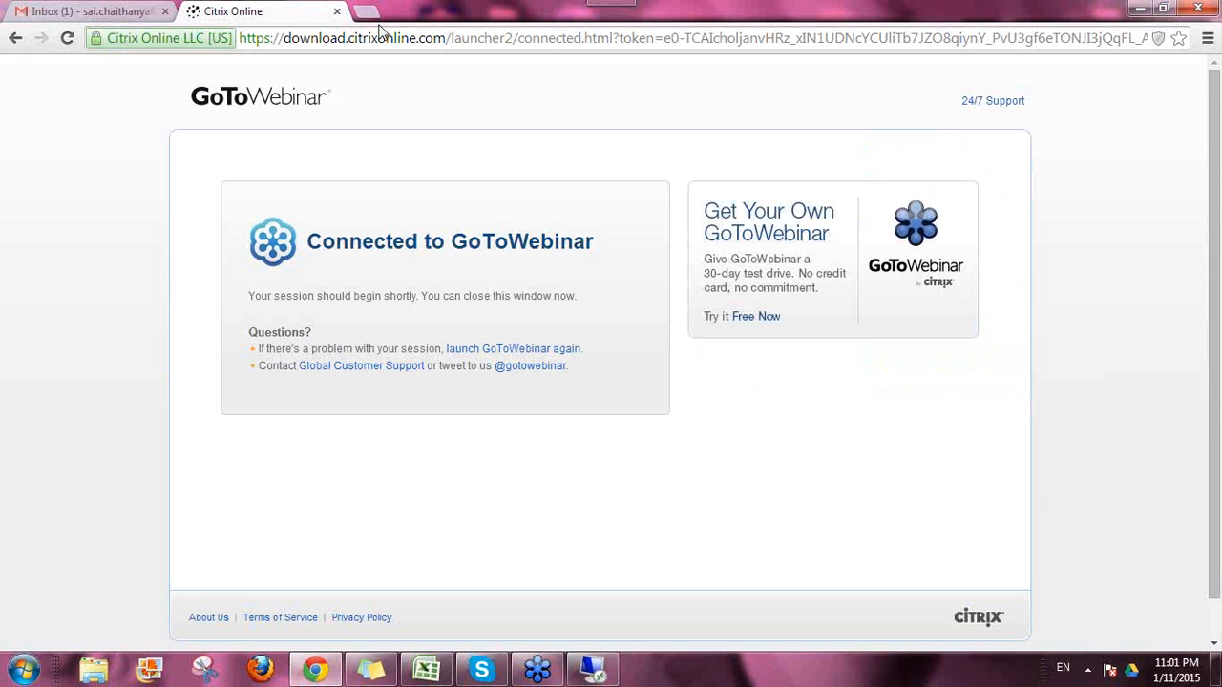
{"action": "left_click", "coordinate": [368, 11]}
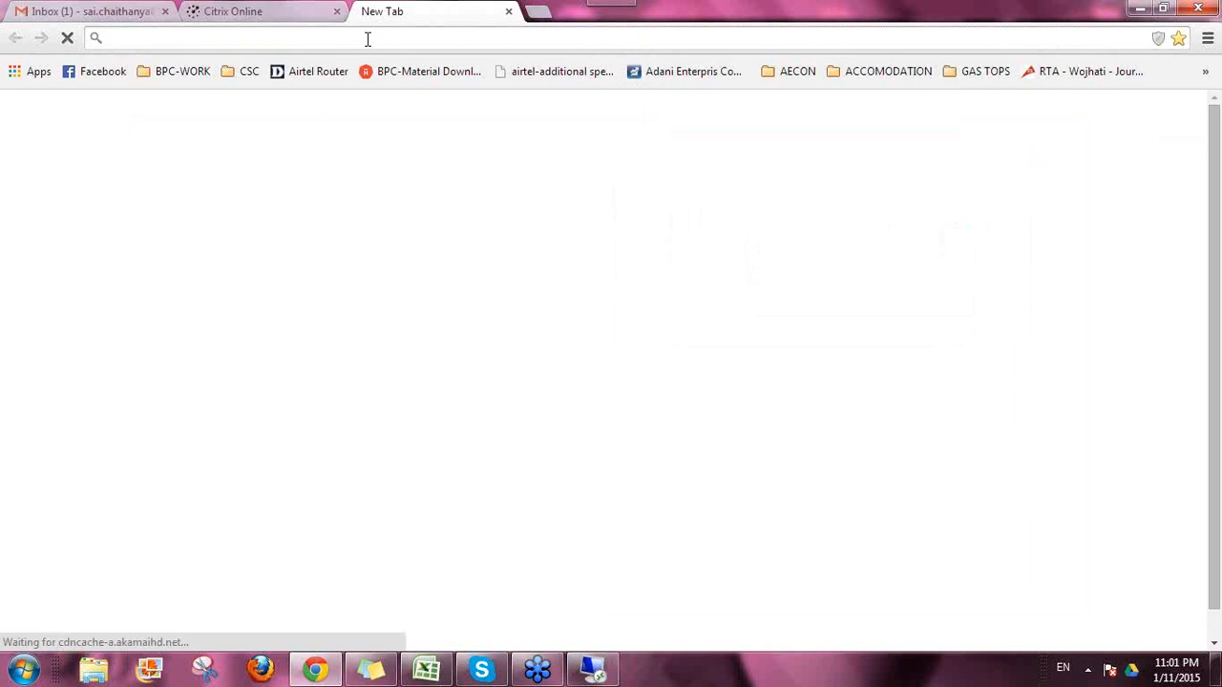
{"action": "type", "text": "https://s3-eu-west-1.amazonaws.com/gxmedia.galileo-press.de/leseproben/3711/Reading_Sample_sappress_1179_Implementing_SAP_Business_Planning_and_Consolidation.pdf"}
{"action": "key", "text": "Return"}
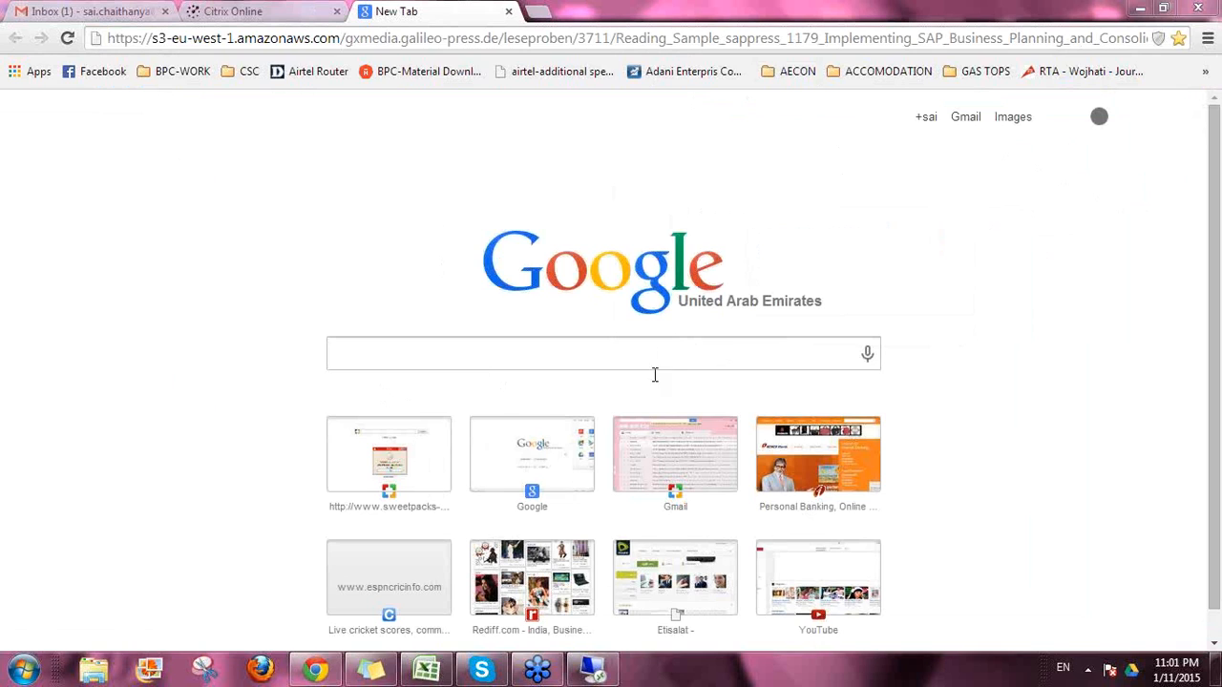
Step: Load the Implementing SAP BPC reading sample and start reading chapter 10
{"action": "key", "text": "Return"}
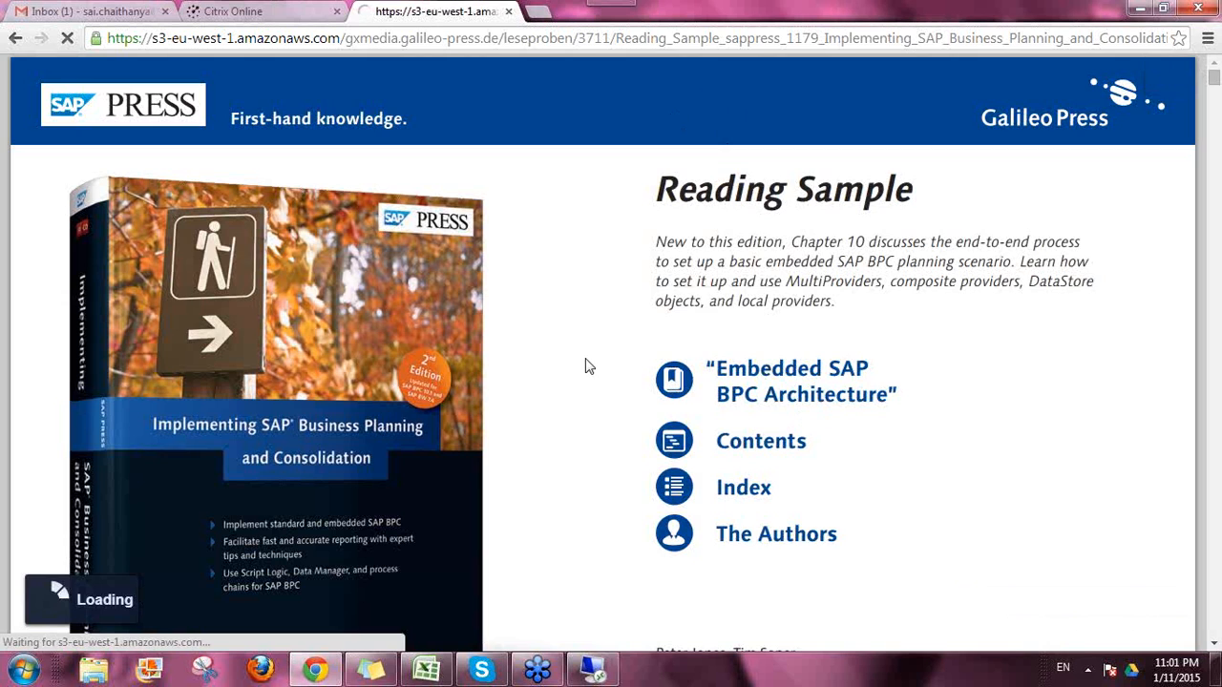
{"action": "scroll", "coordinate": [586, 376], "scroll_direction": "down", "scroll_amount": 3}
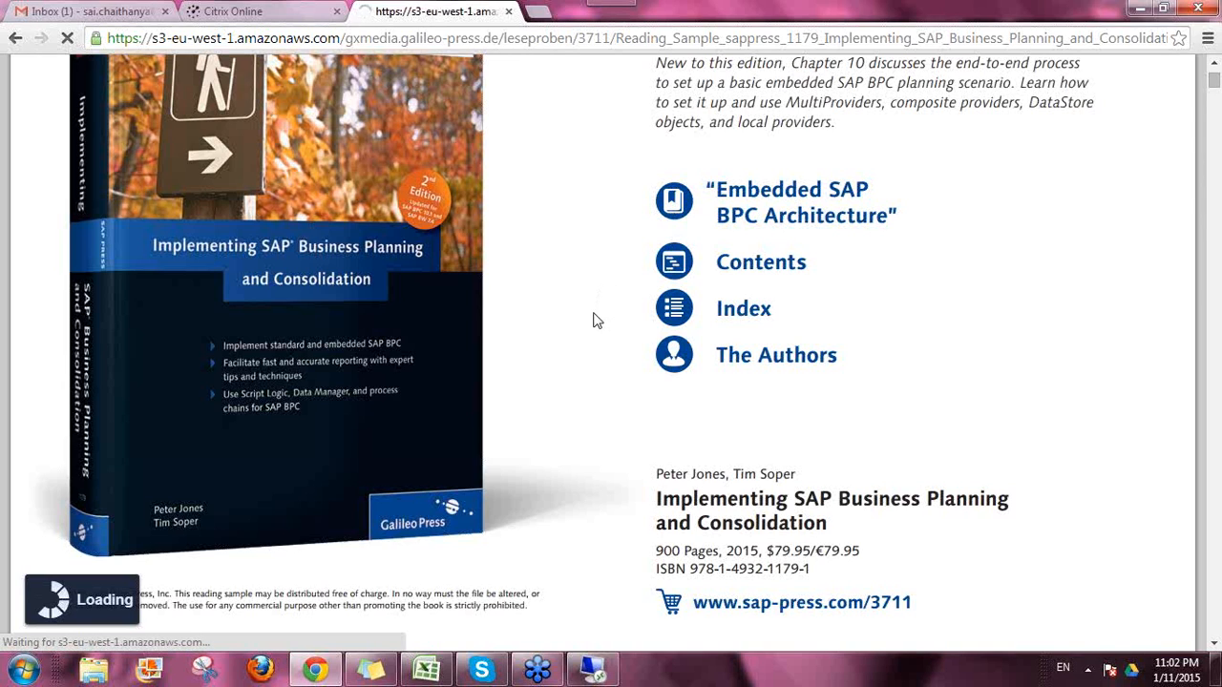
{"action": "scroll", "coordinate": [593, 315], "scroll_direction": "down", "scroll_amount": 10}
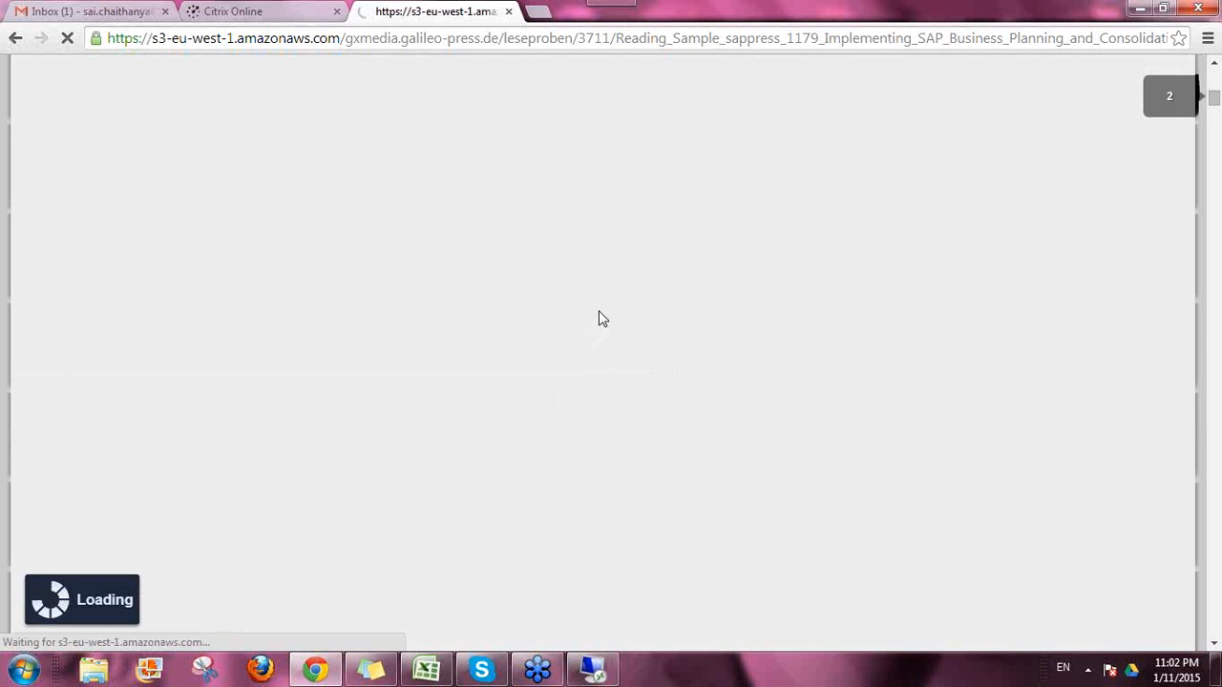
{"action": "scroll", "coordinate": [602, 336], "scroll_direction": "down", "scroll_amount": 3}
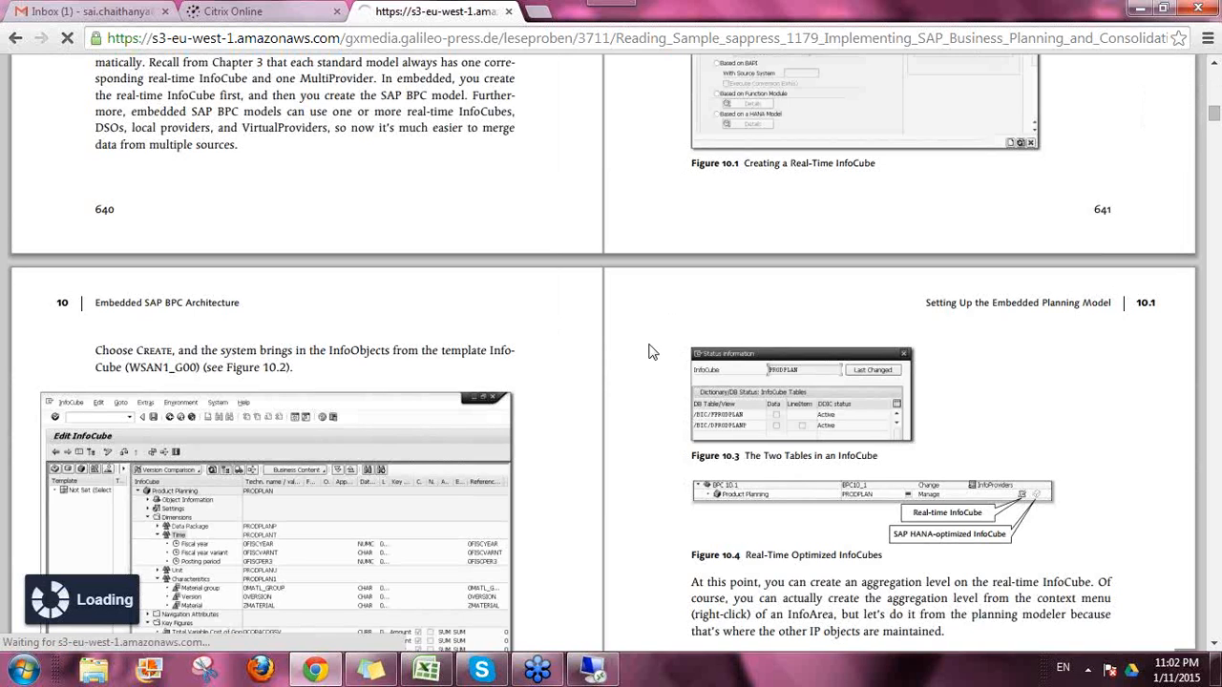
{"action": "scroll", "coordinate": [645, 372], "scroll_direction": "up", "scroll_amount": 2}
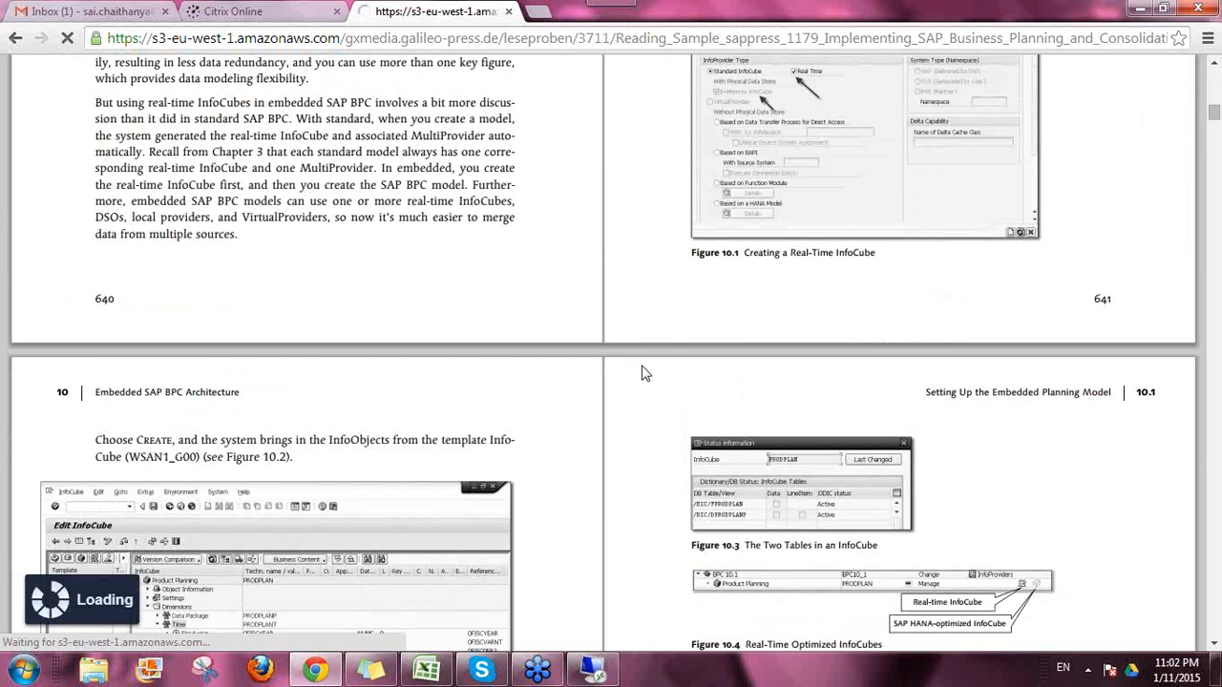
{"action": "scroll", "coordinate": [645, 371], "scroll_direction": "up", "scroll_amount": 3}
{"action": "scroll", "coordinate": [636, 387], "scroll_direction": "down", "scroll_amount": 5}
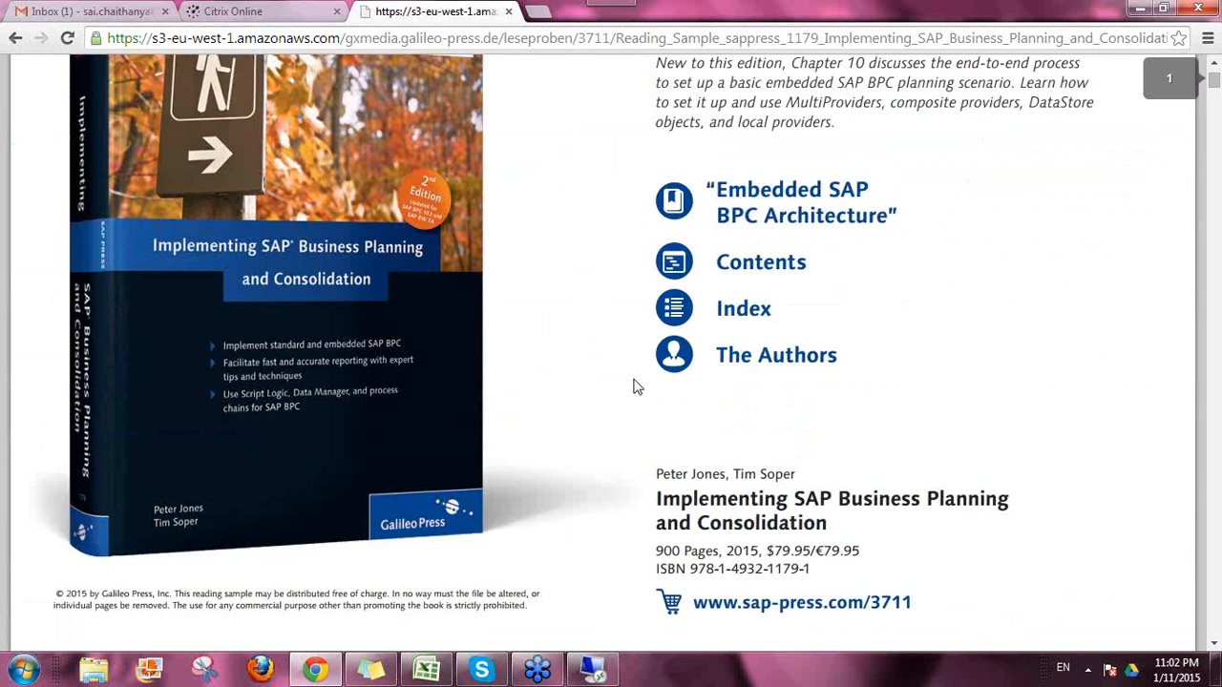
{"action": "scroll", "coordinate": [634, 385], "scroll_direction": "down", "scroll_amount": 20}
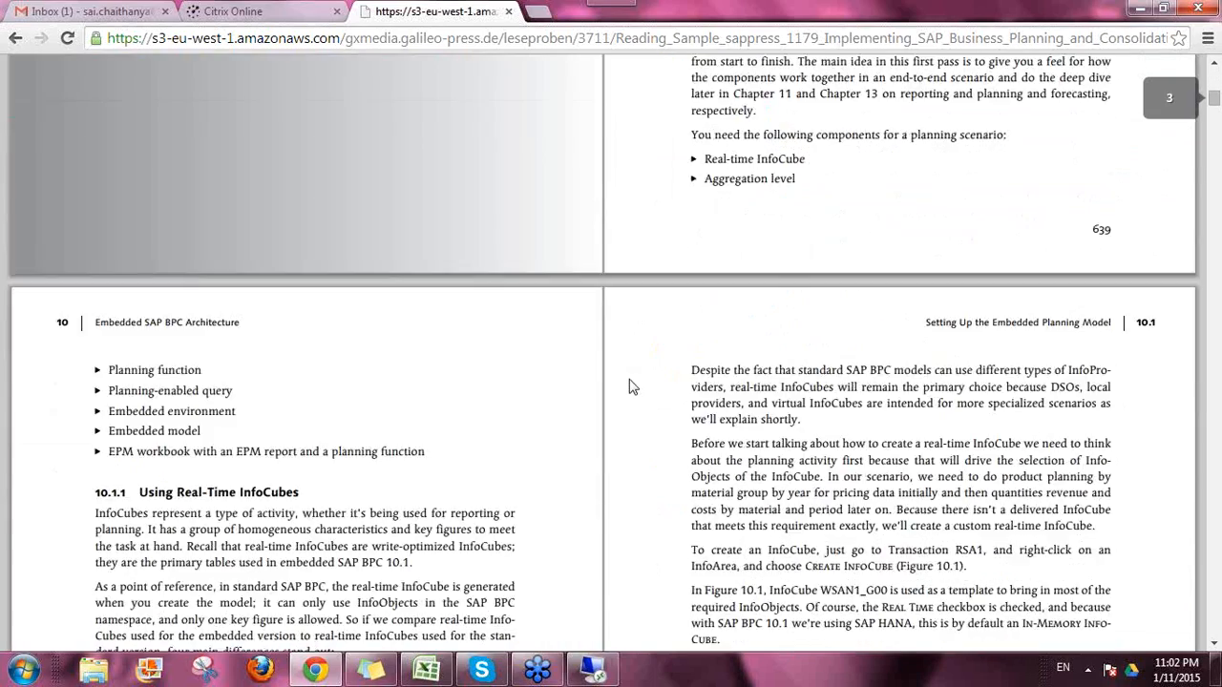
{"action": "scroll", "coordinate": [632, 390], "scroll_direction": "down", "scroll_amount": 1}
{"action": "scroll", "coordinate": [632, 399], "scroll_direction": "down", "scroll_amount": 10}
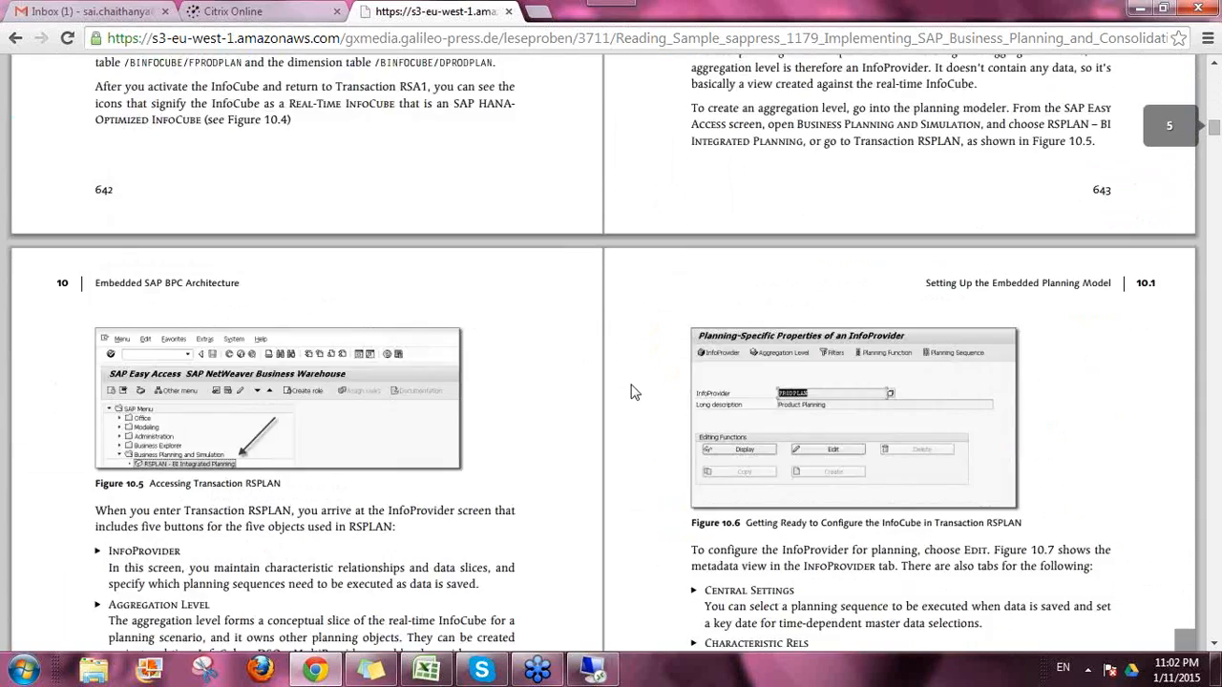
{"action": "scroll", "coordinate": [636, 403], "scroll_direction": "down", "scroll_amount": 8}
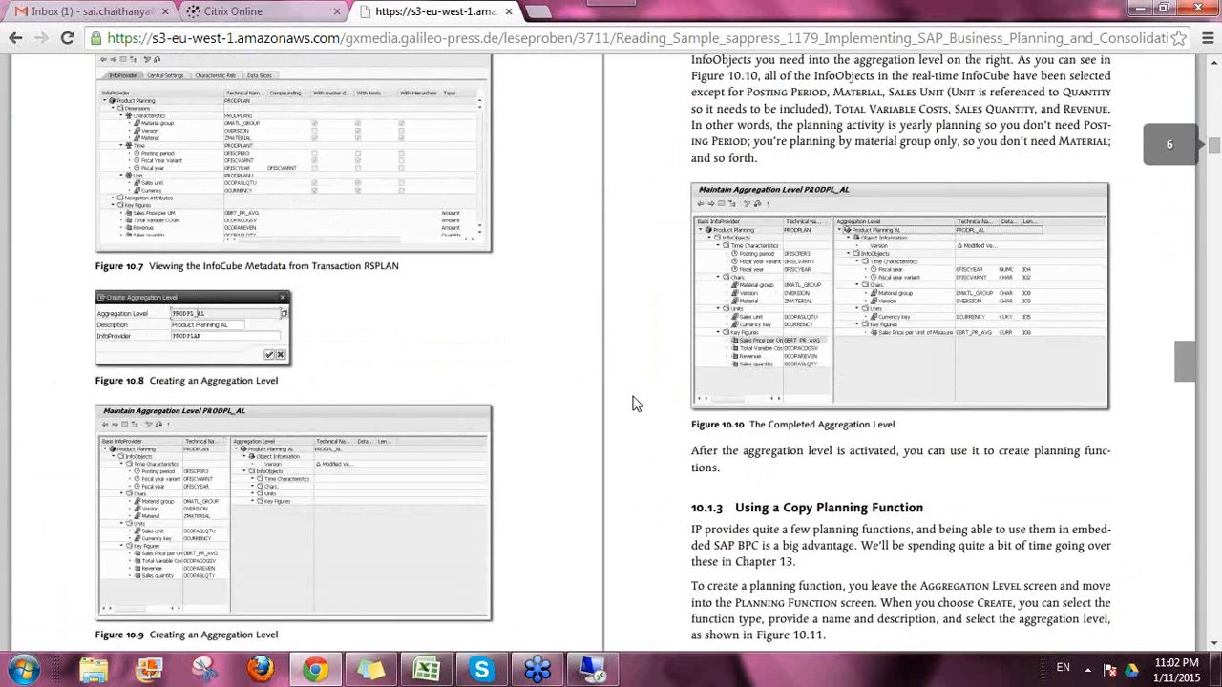
{"action": "scroll", "coordinate": [634, 404], "scroll_direction": "down", "scroll_amount": 12}
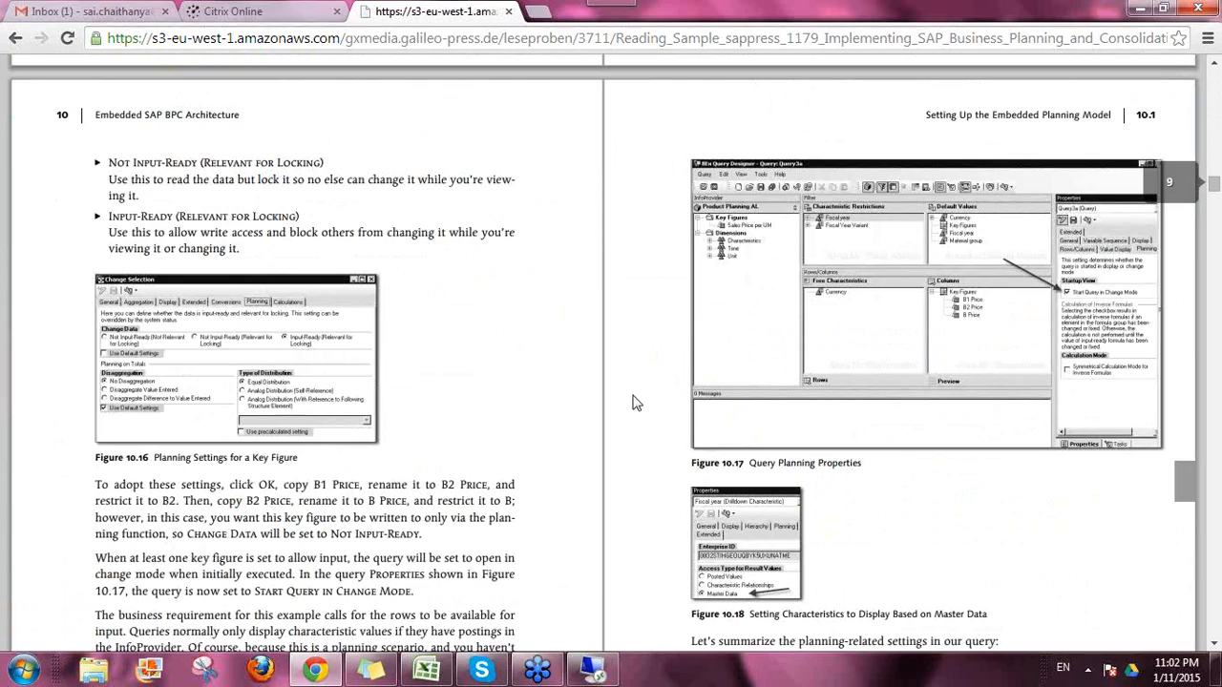
Step: Skim the rest of chapter 10, then minimize Chrome to return to the BPC Start Page
{"action": "scroll", "coordinate": [633, 405], "scroll_direction": "down", "scroll_amount": 1}
{"action": "scroll", "coordinate": [636, 407], "scroll_direction": "down", "scroll_amount": 8}
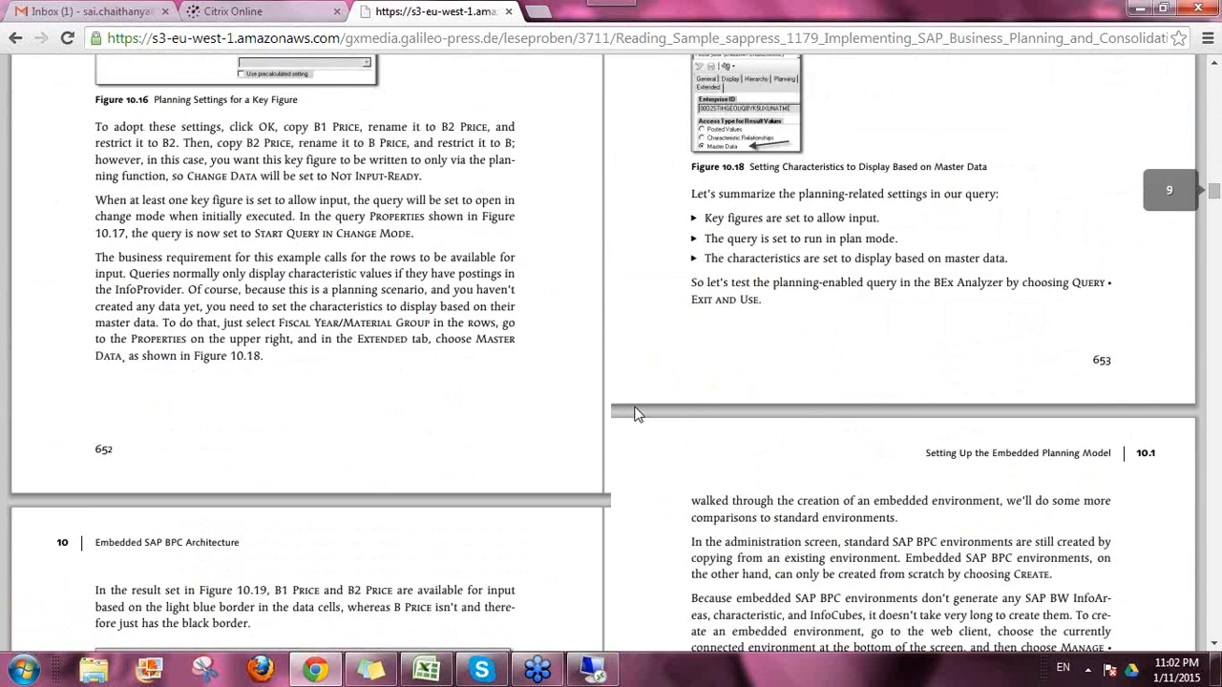
{"action": "scroll", "coordinate": [636, 408], "scroll_direction": "down", "scroll_amount": 1}
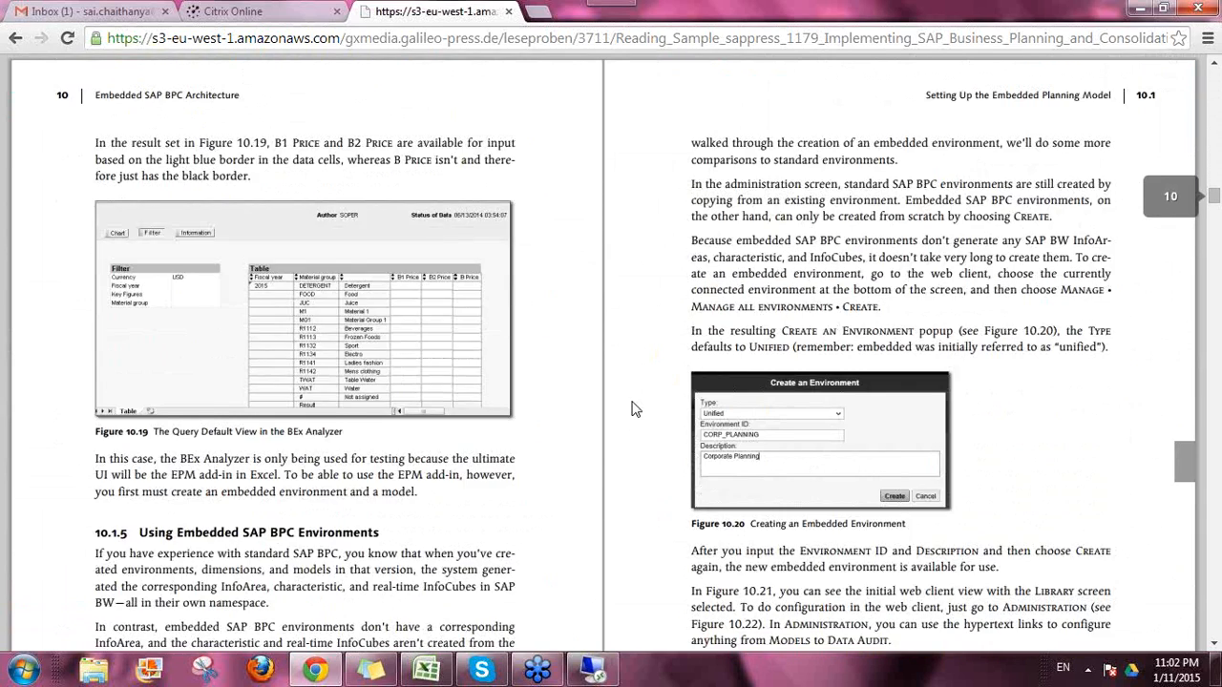
{"action": "scroll", "coordinate": [631, 409], "scroll_direction": "down", "scroll_amount": 2}
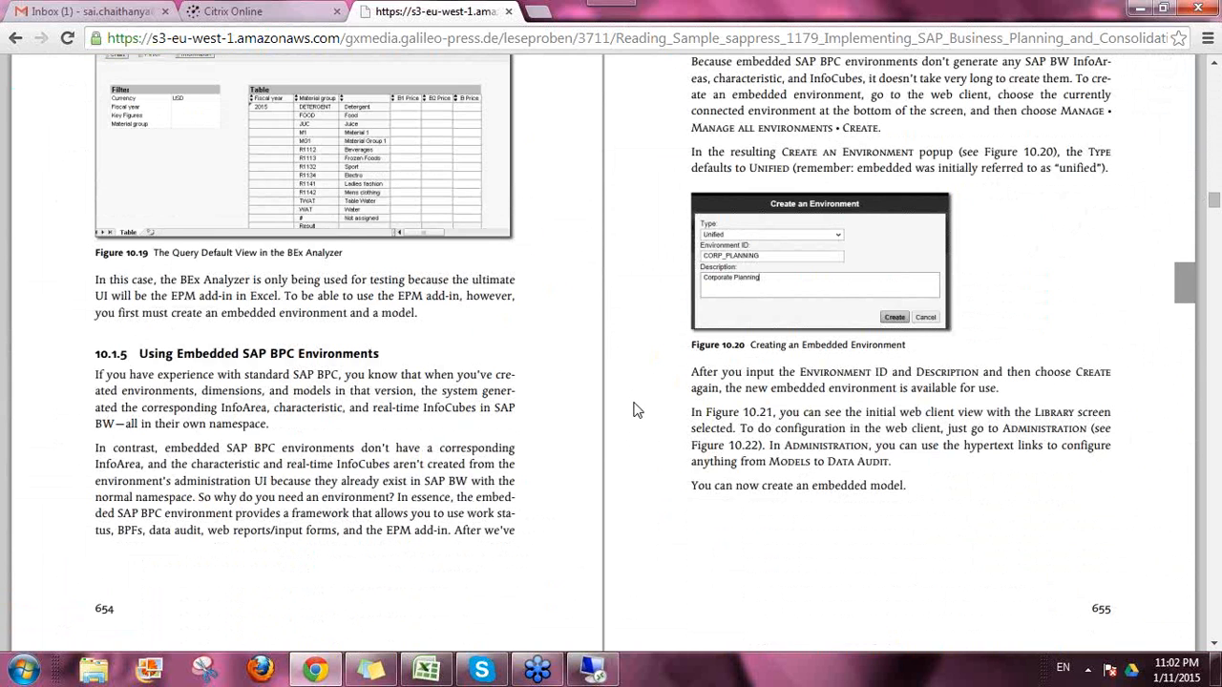
{"action": "scroll", "coordinate": [633, 407], "scroll_direction": "down", "scroll_amount": 3}
{"action": "scroll", "coordinate": [636, 406], "scroll_direction": "down", "scroll_amount": 3}
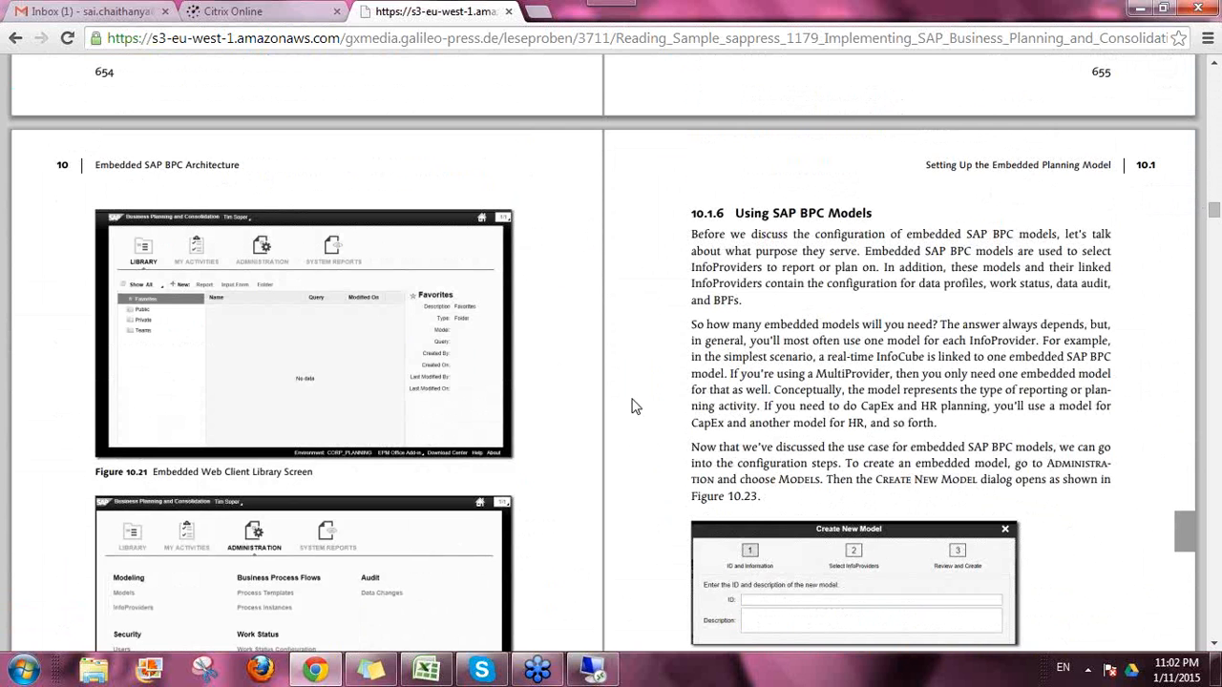
{"action": "scroll", "coordinate": [633, 406], "scroll_direction": "down", "scroll_amount": 2}
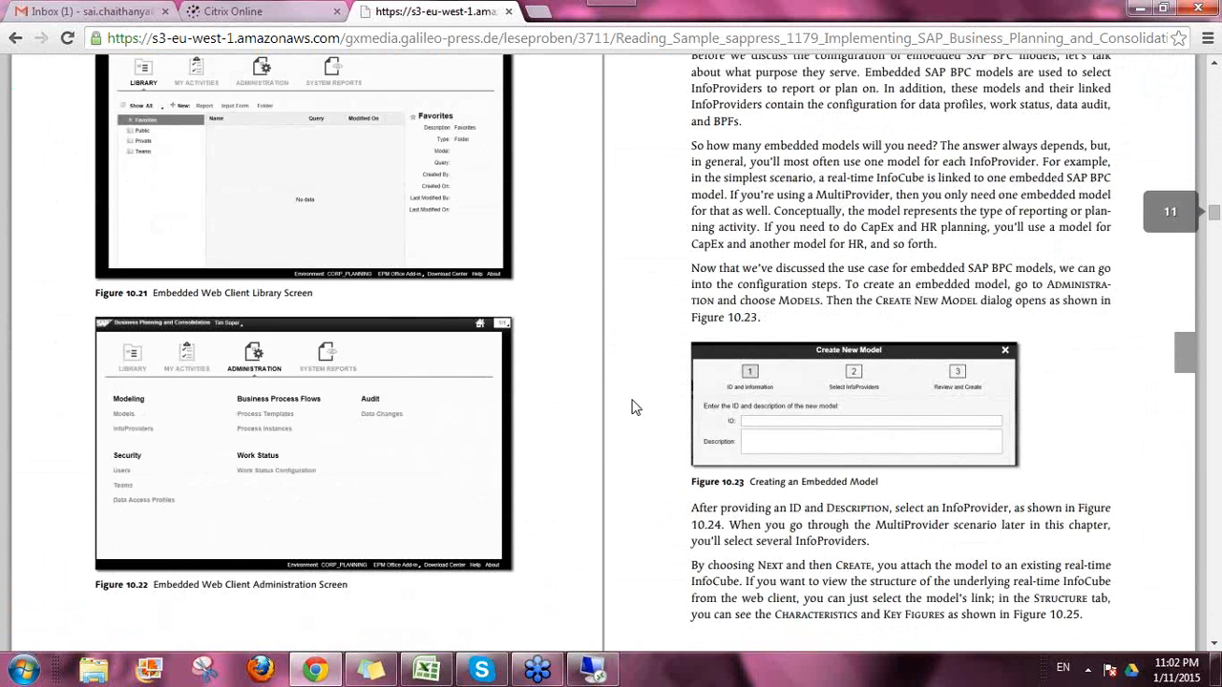
{"action": "scroll", "coordinate": [633, 406], "scroll_direction": "down", "scroll_amount": 2}
{"action": "scroll", "coordinate": [633, 406], "scroll_direction": "up", "scroll_amount": 2}
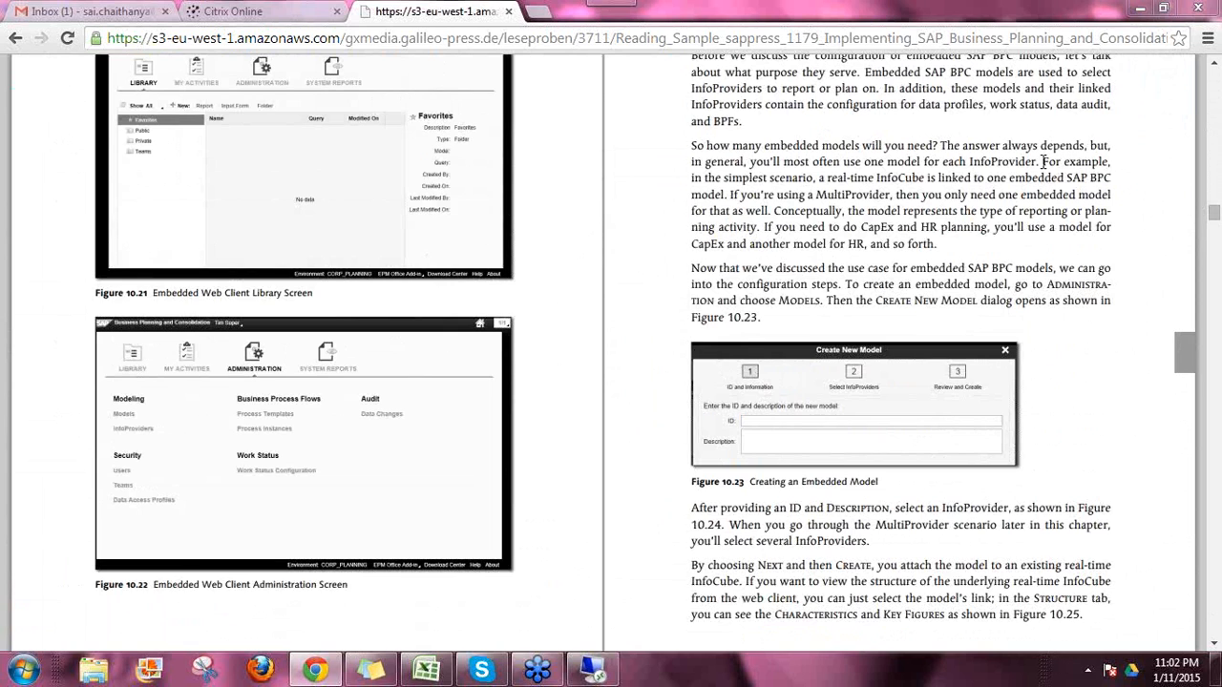
{"action": "left_click", "coordinate": [1138, 11]}
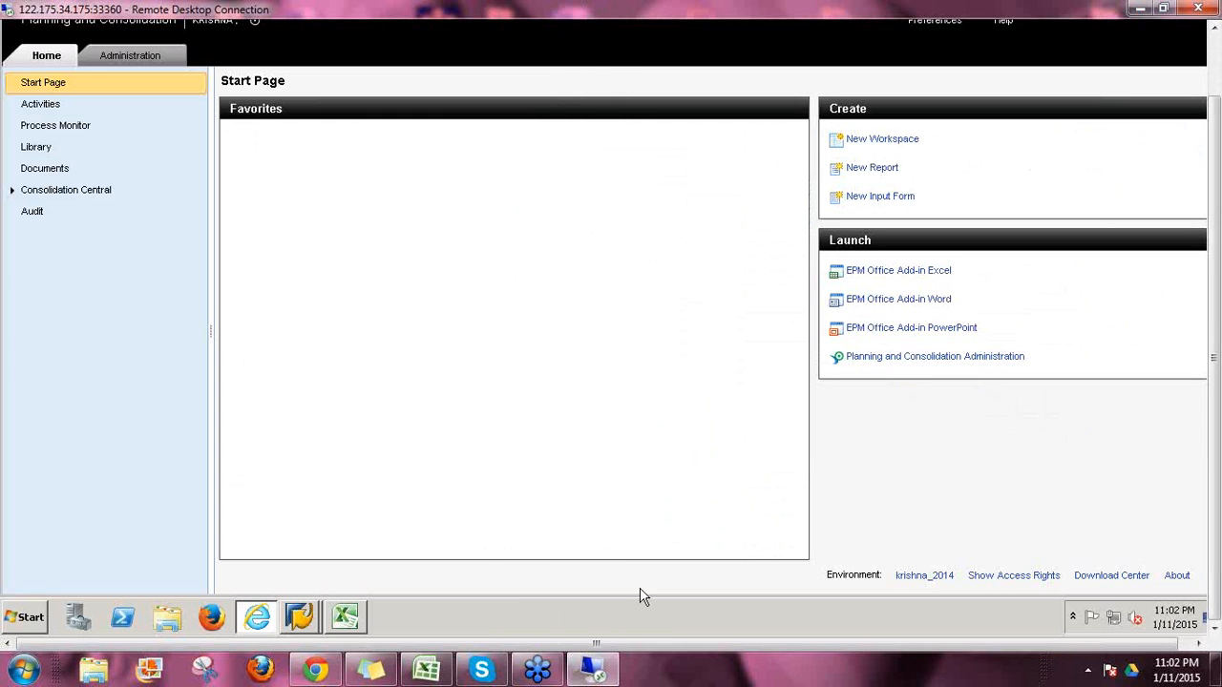